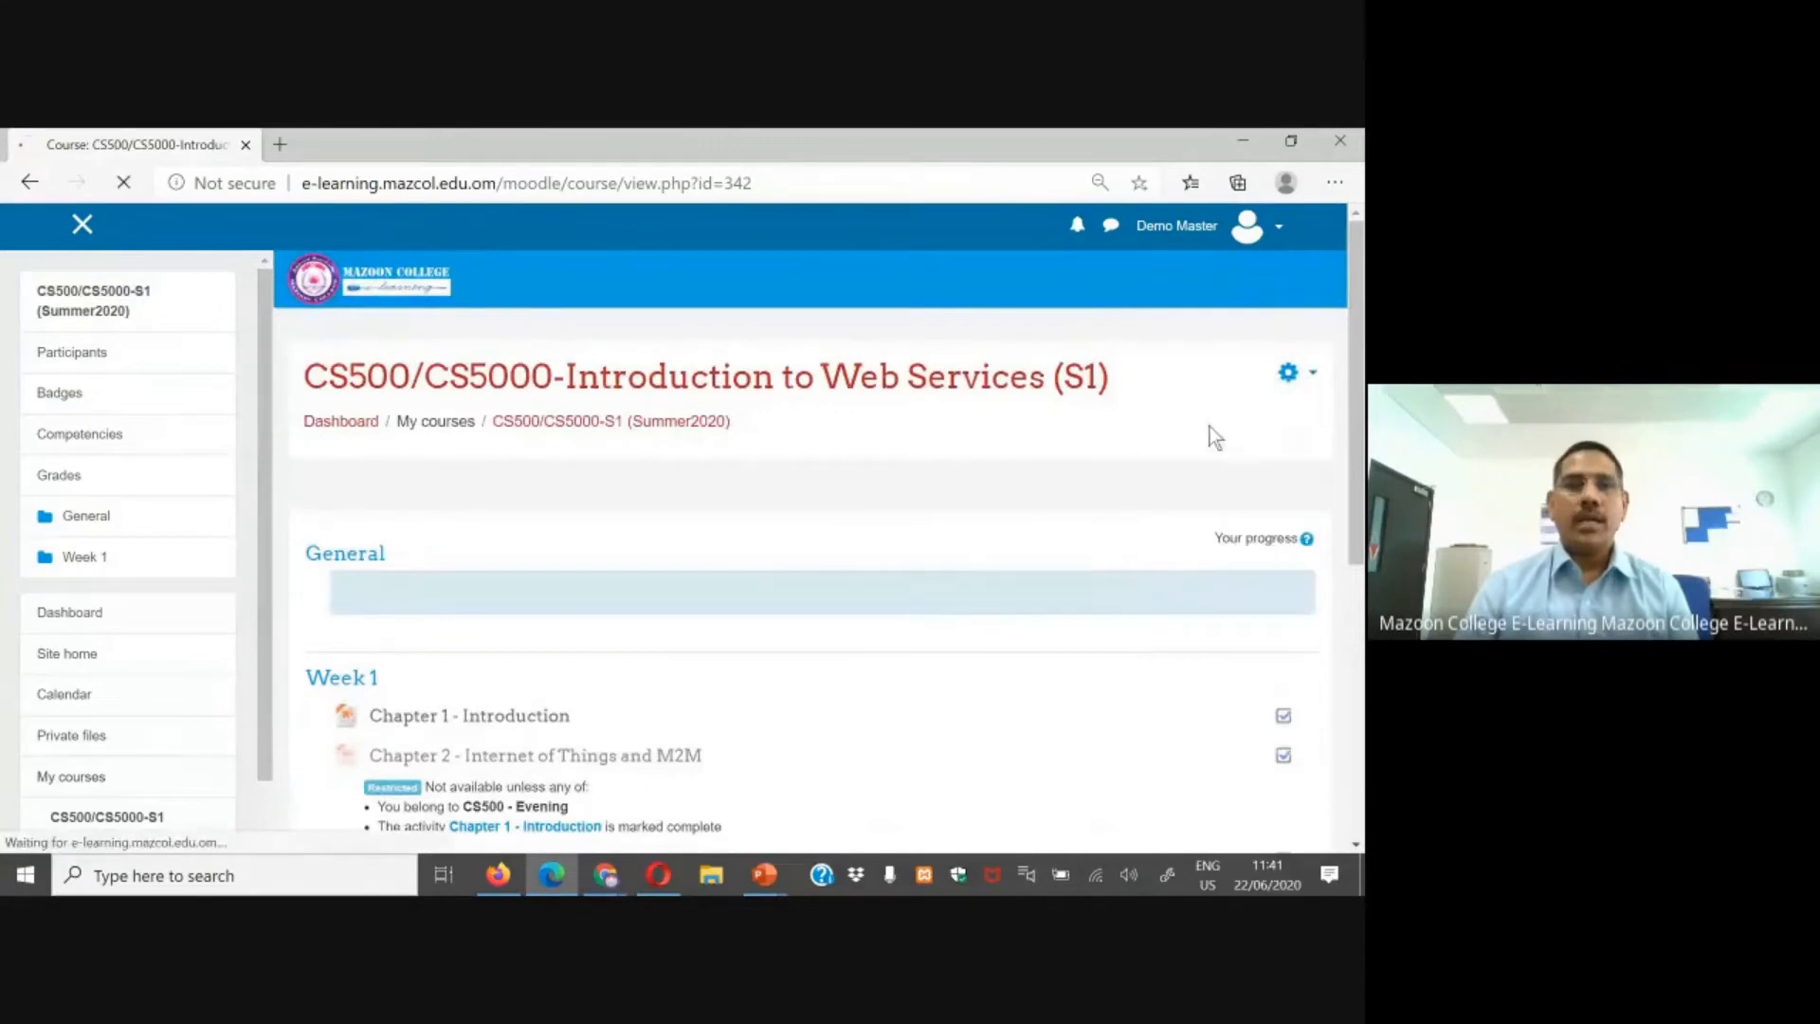
# Step: Review the course's participants list, then return to the course page
pyautogui.scroll(-4, 852, 514)
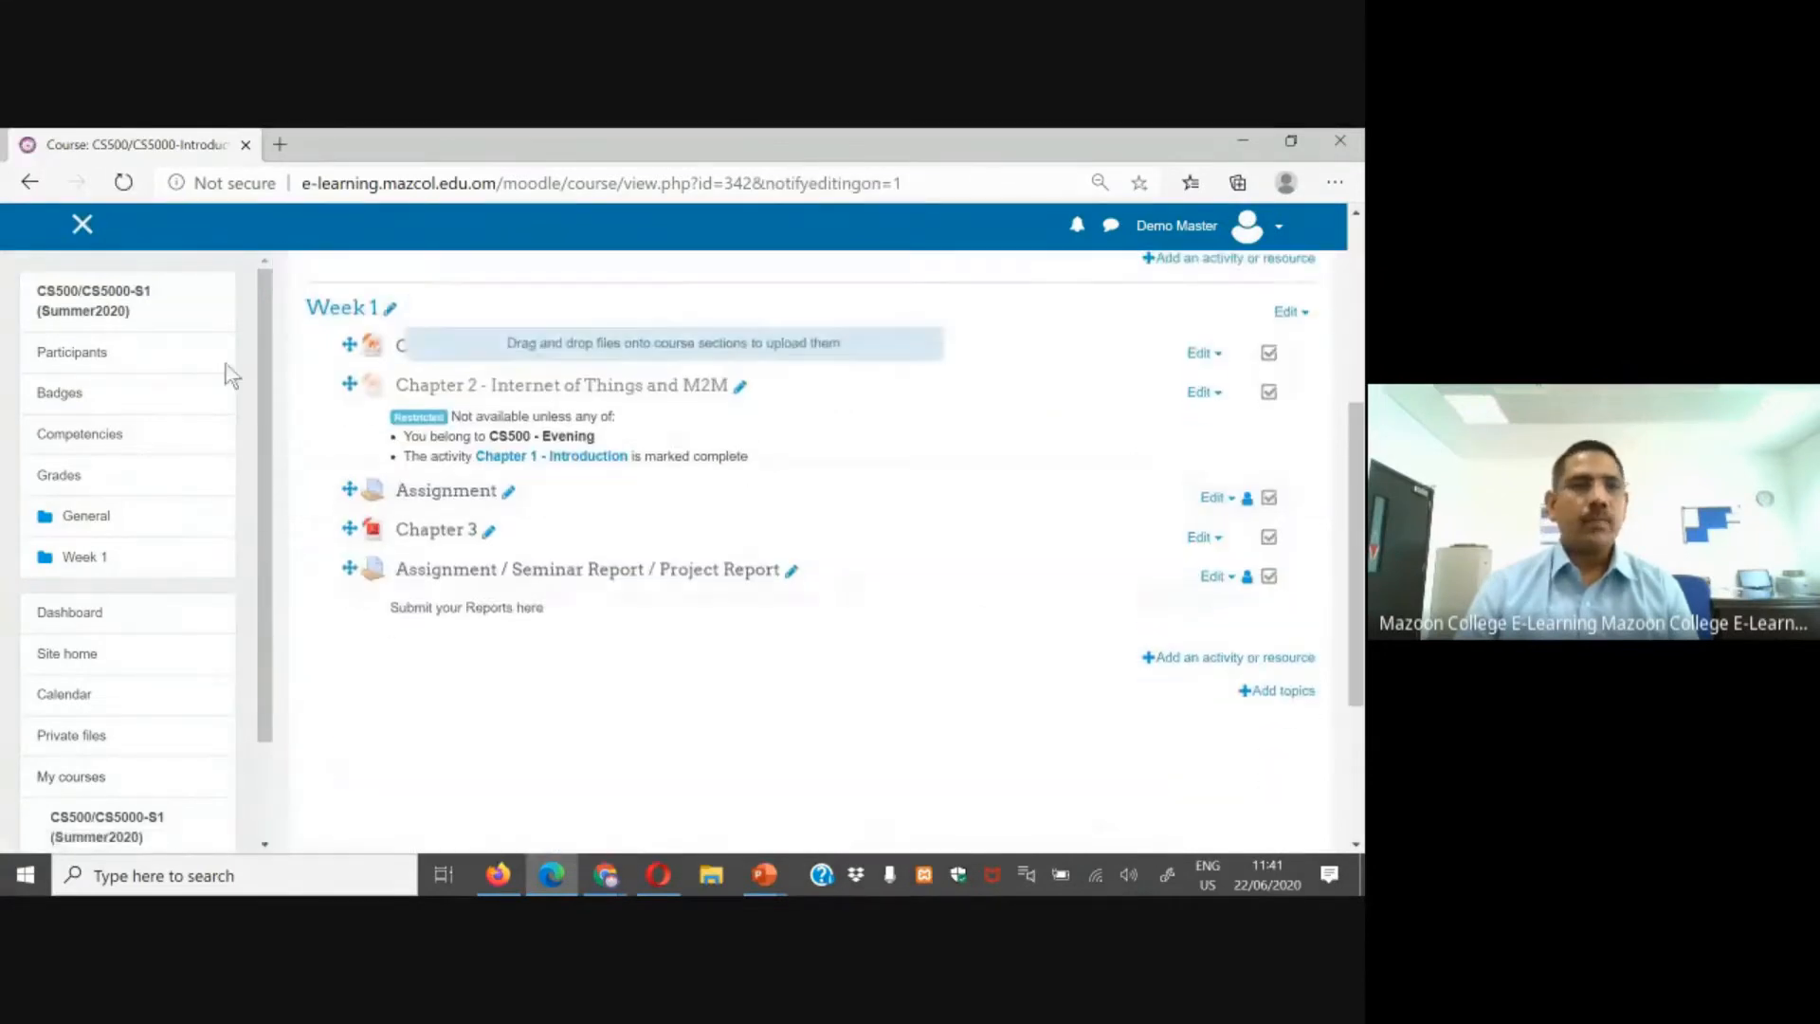
pyautogui.click(62, 355)
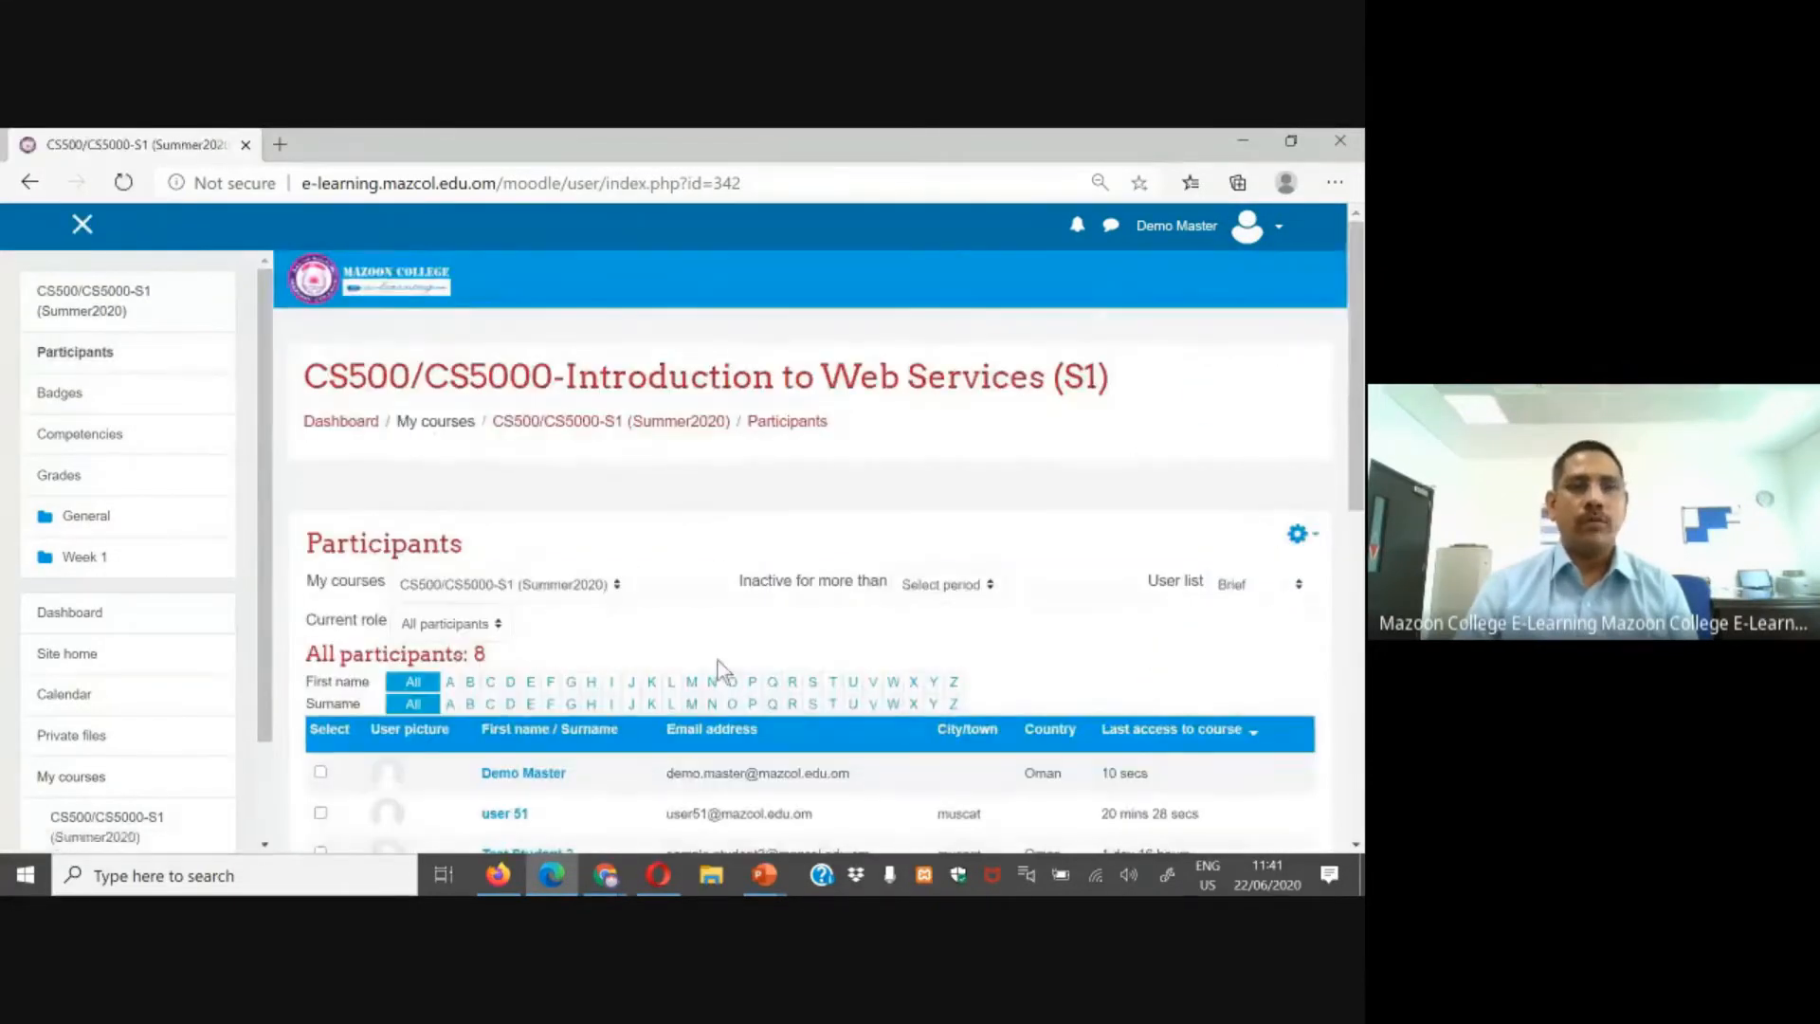
pyautogui.scroll(-4, 588, 479)
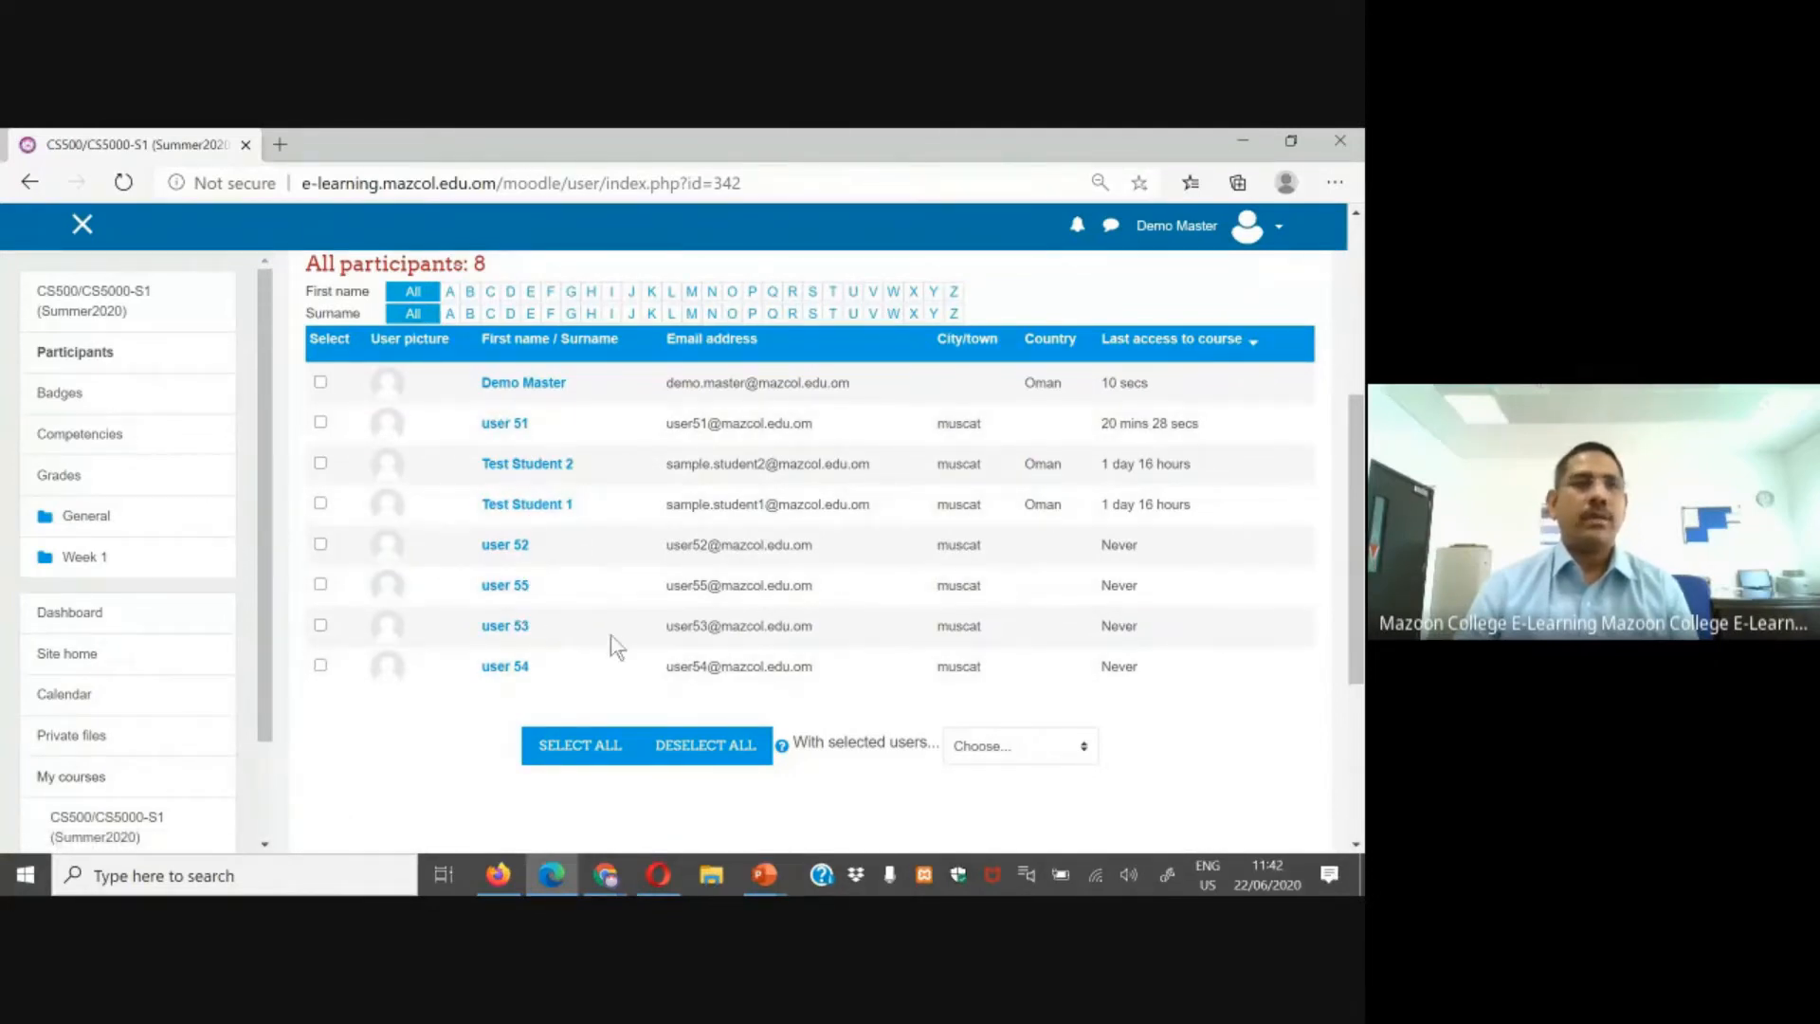
pyautogui.click(105, 310)
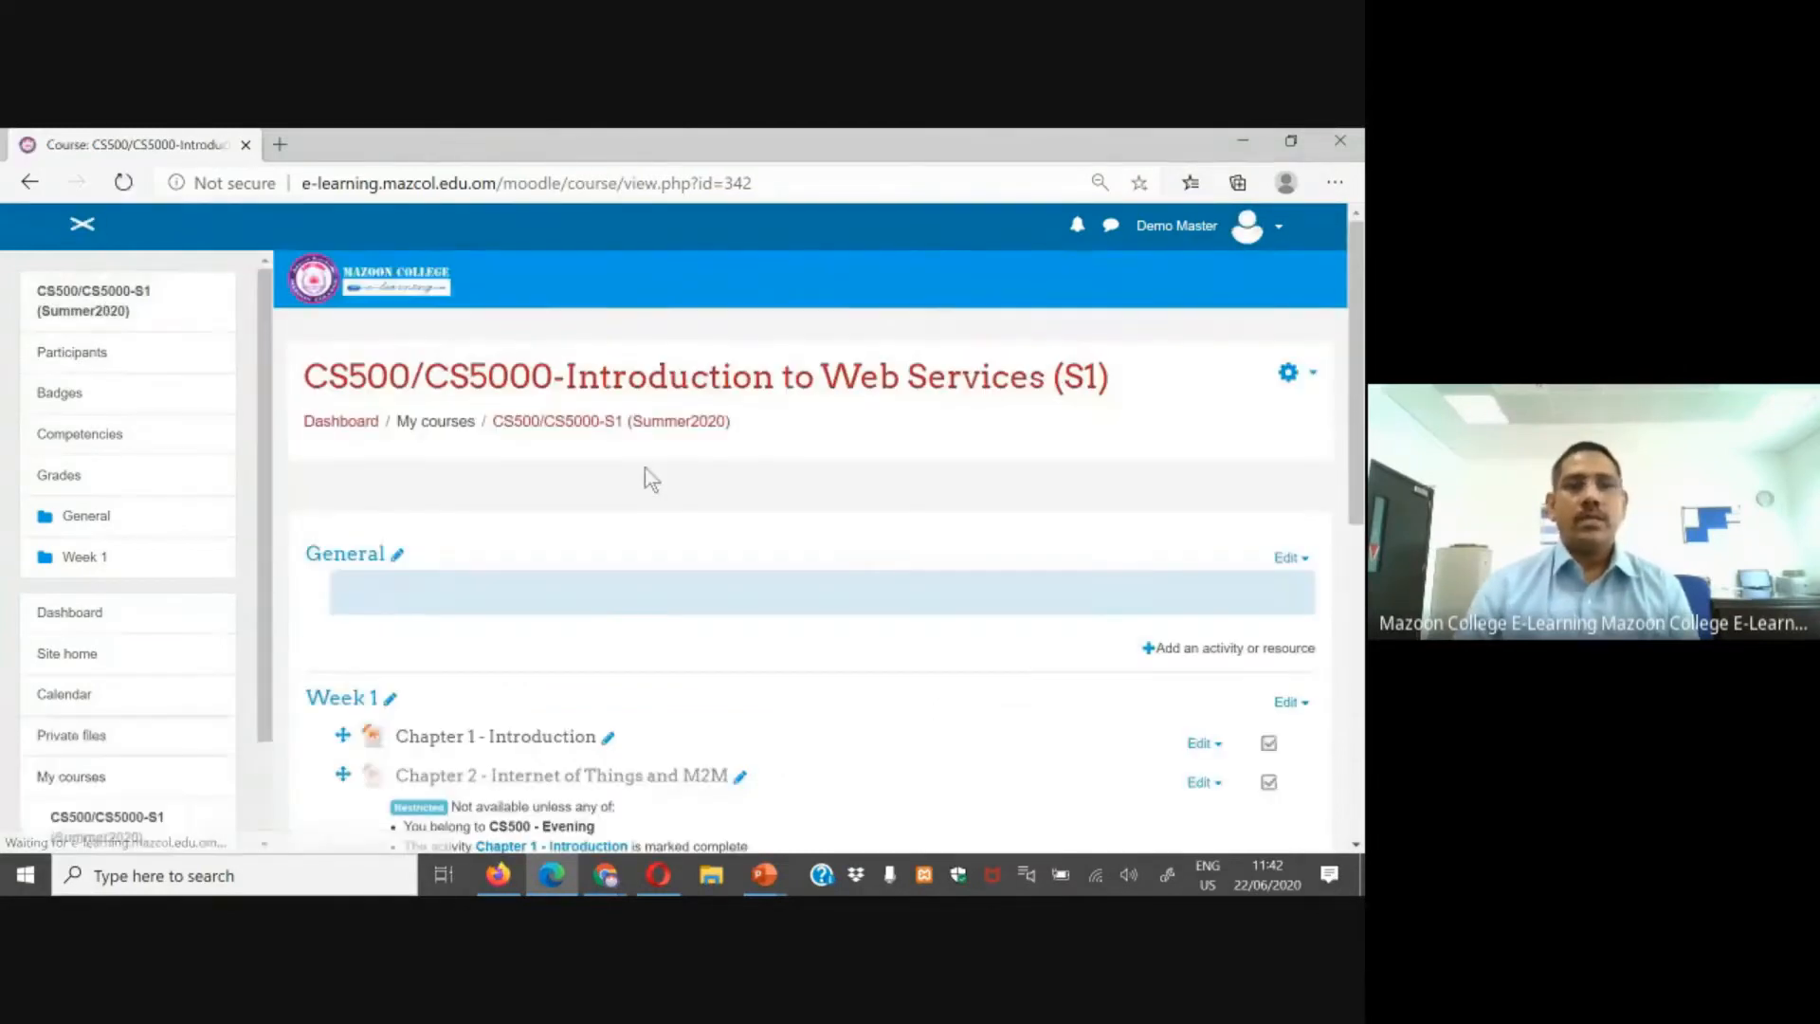
# Step: Add a new Quiz activity to Week 1 using the activity chooser
pyautogui.click(1291, 375)
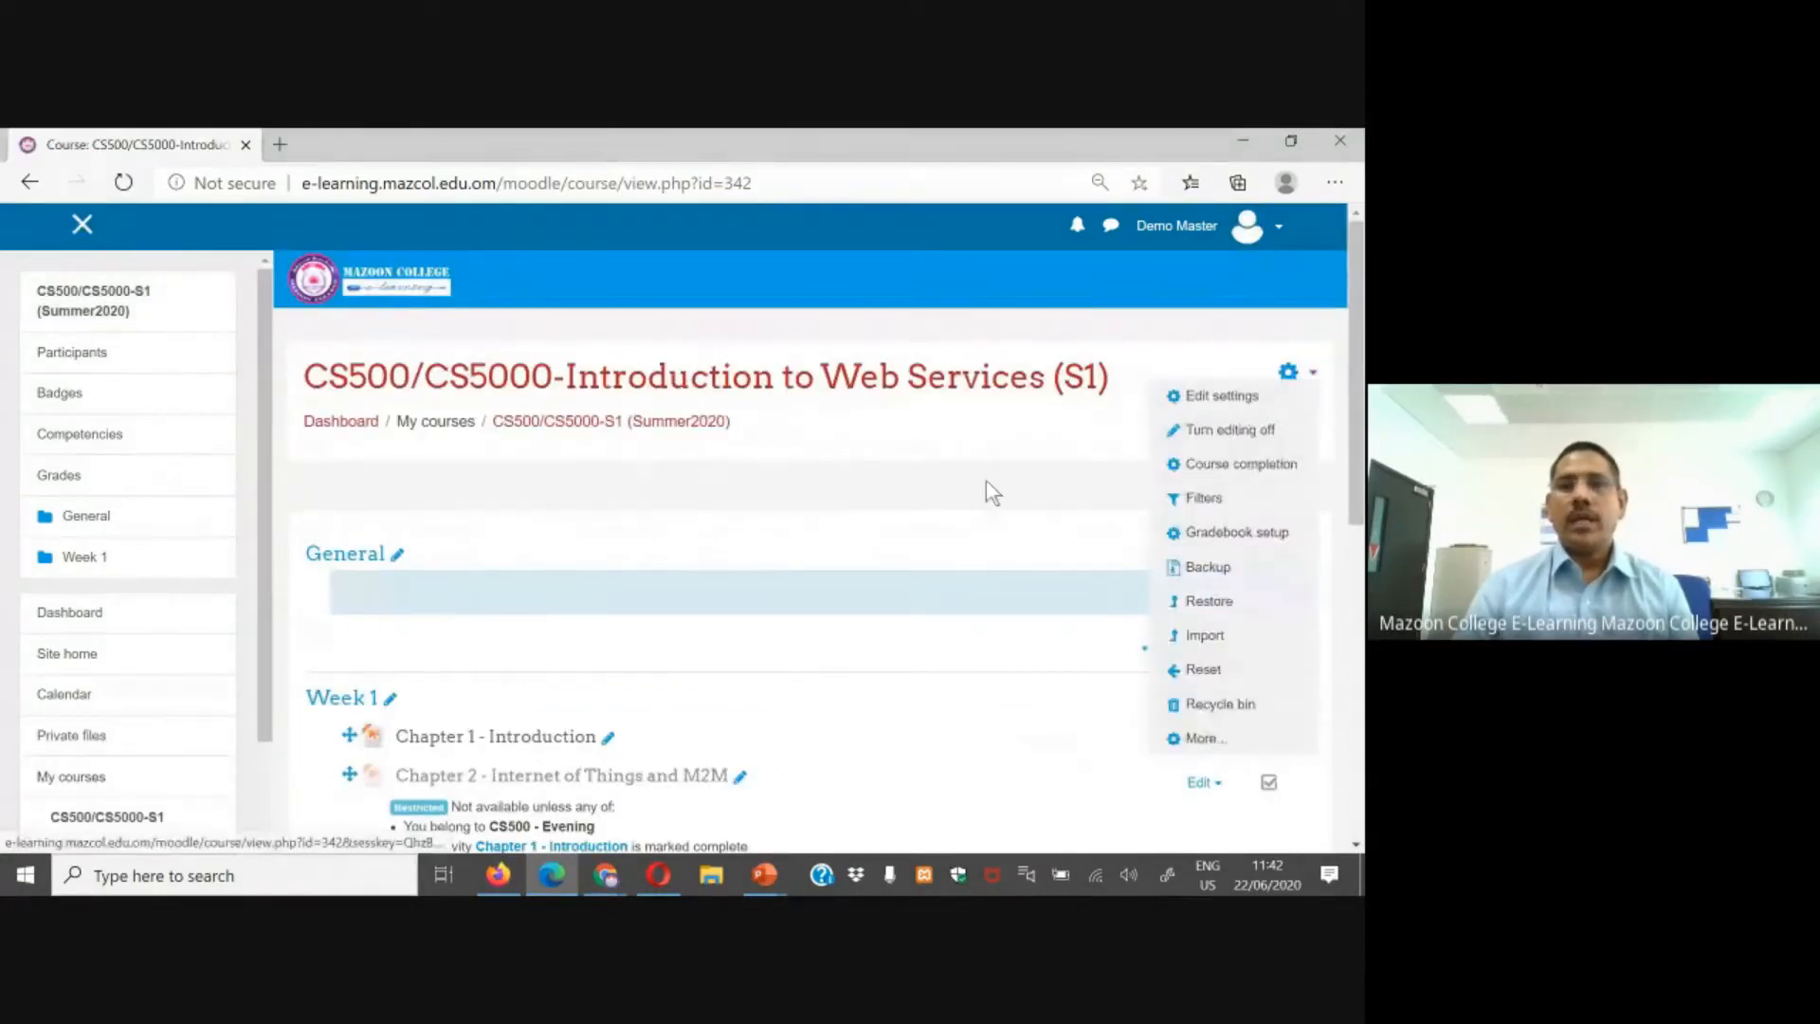
pyautogui.scroll(-4, 853, 460)
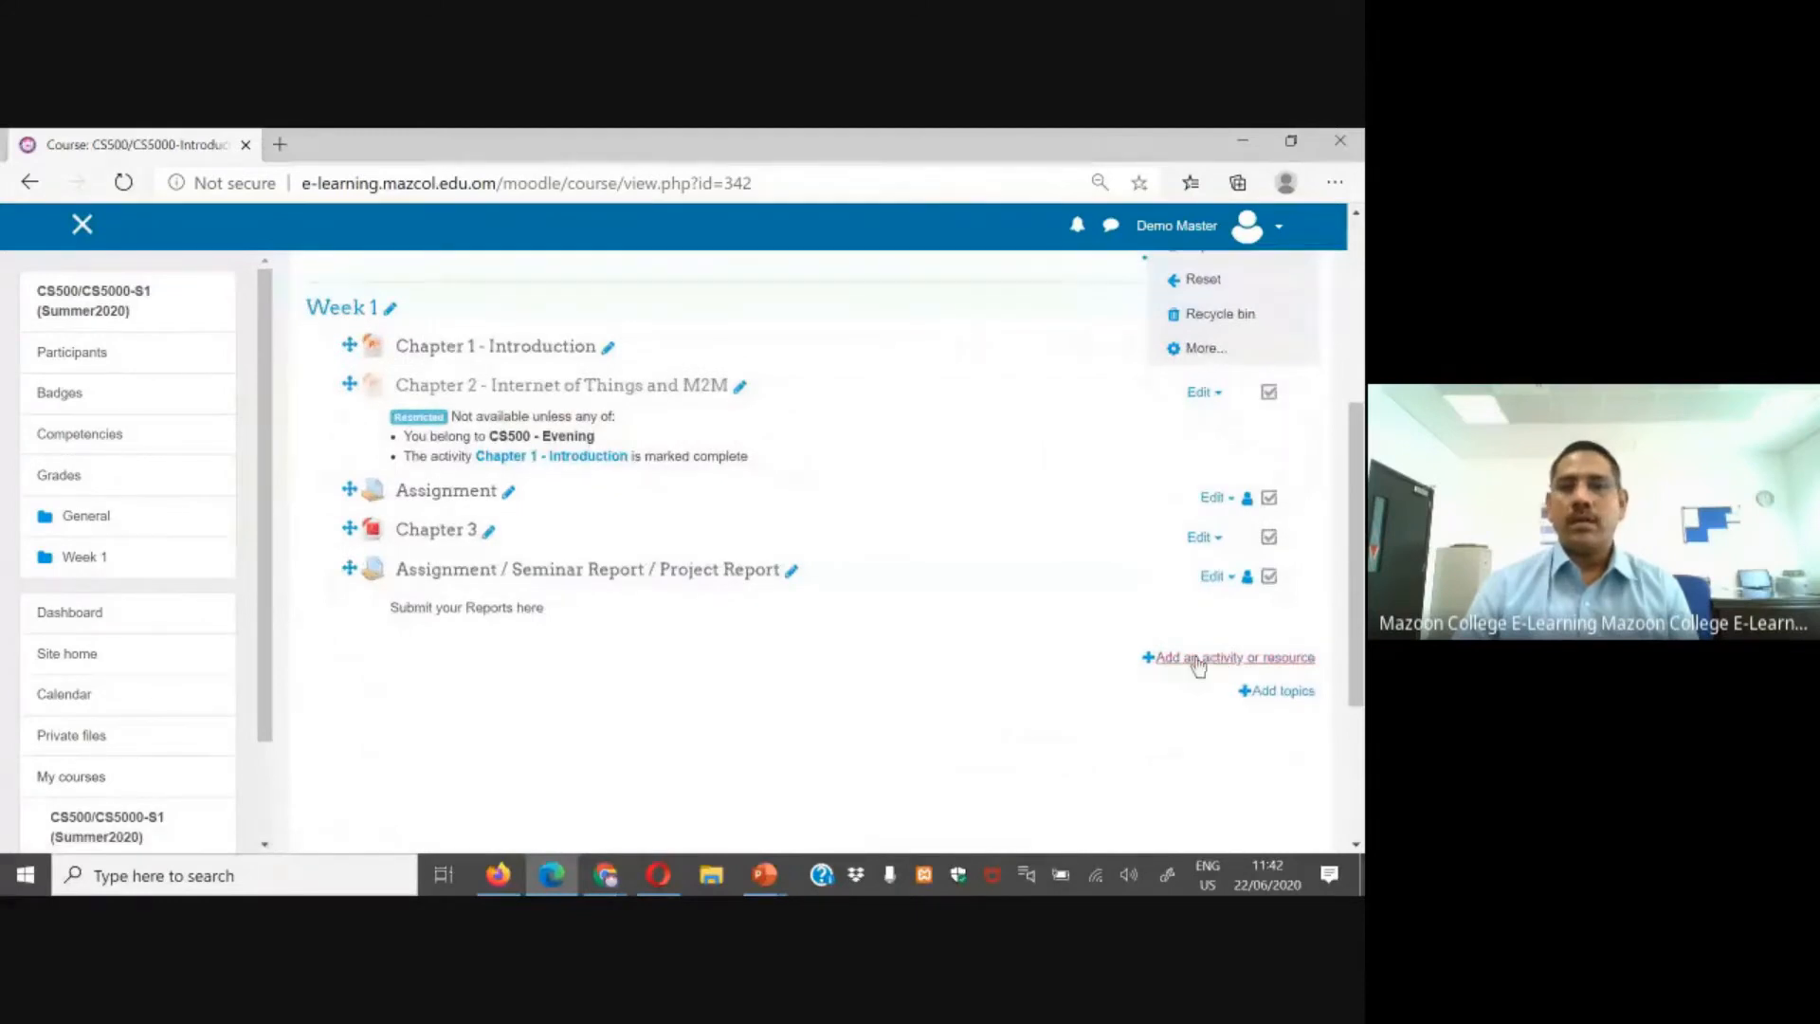
pyautogui.click(1195, 659)
pyautogui.moveTo(645, 499); pyautogui.dragTo(639, 548)
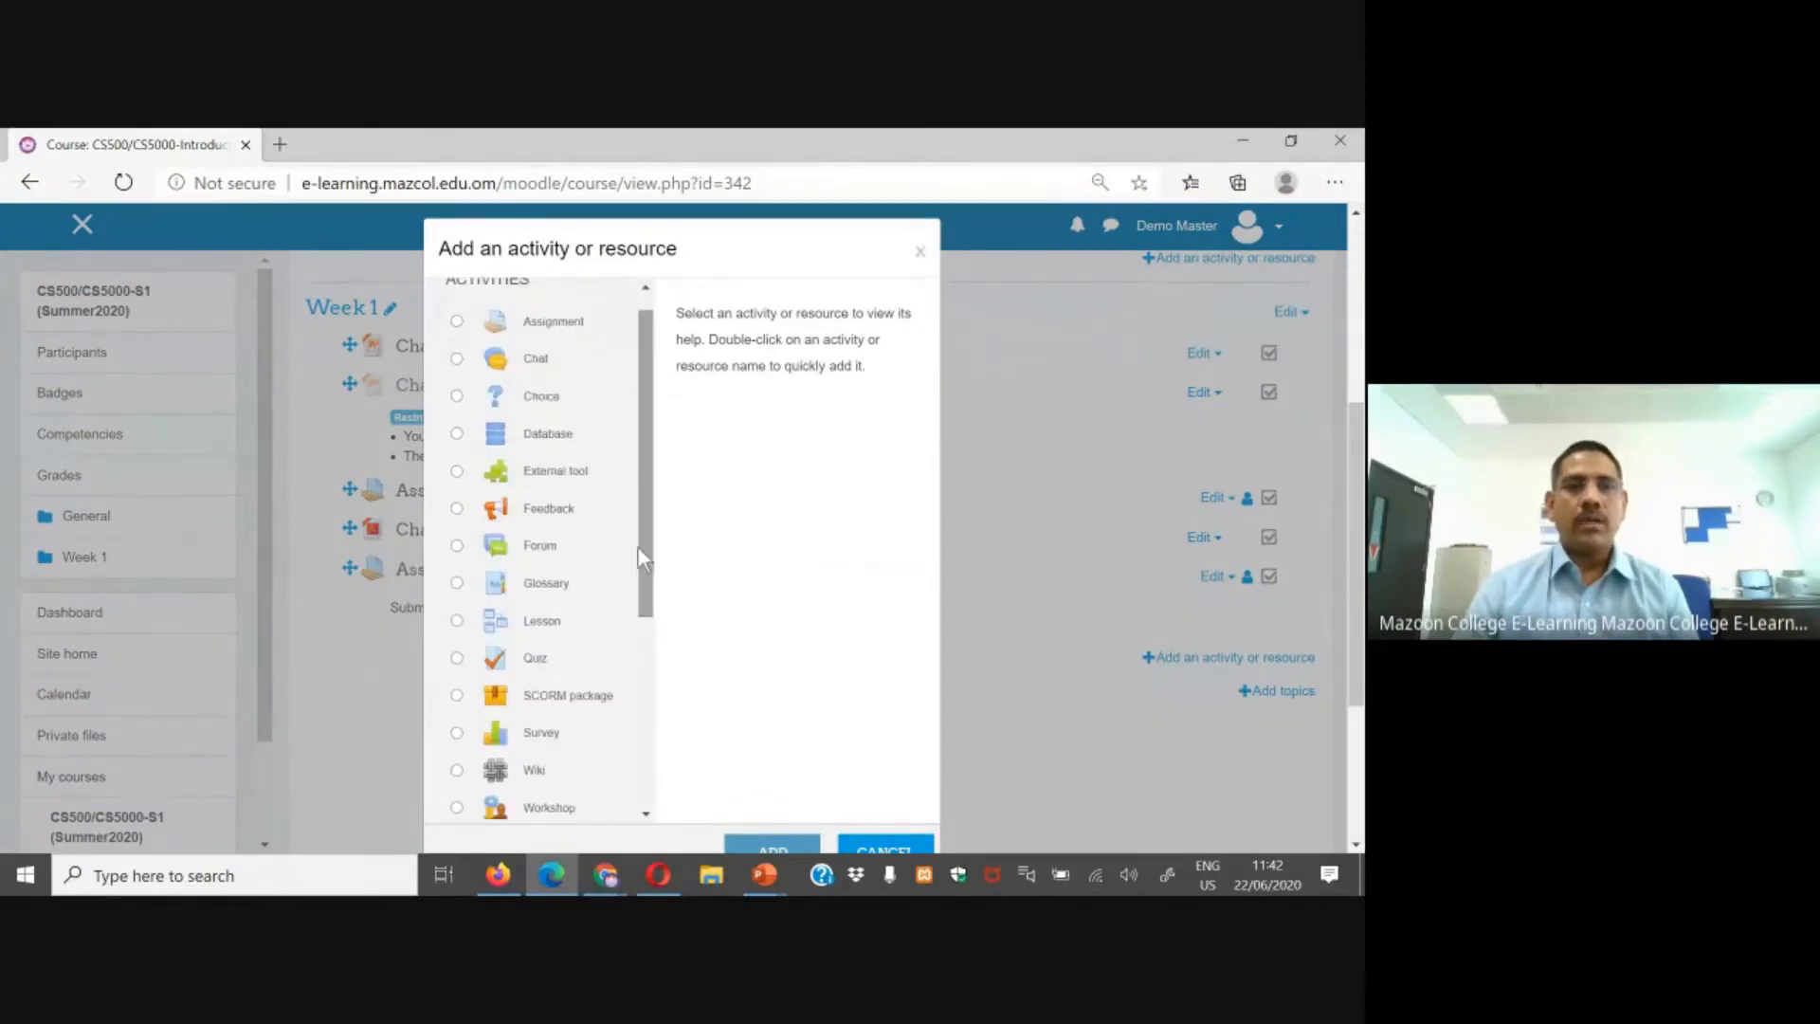
pyautogui.click(531, 658)
pyautogui.scroll(-2, 908, 590)
pyautogui.scroll(-3, 1231, 621)
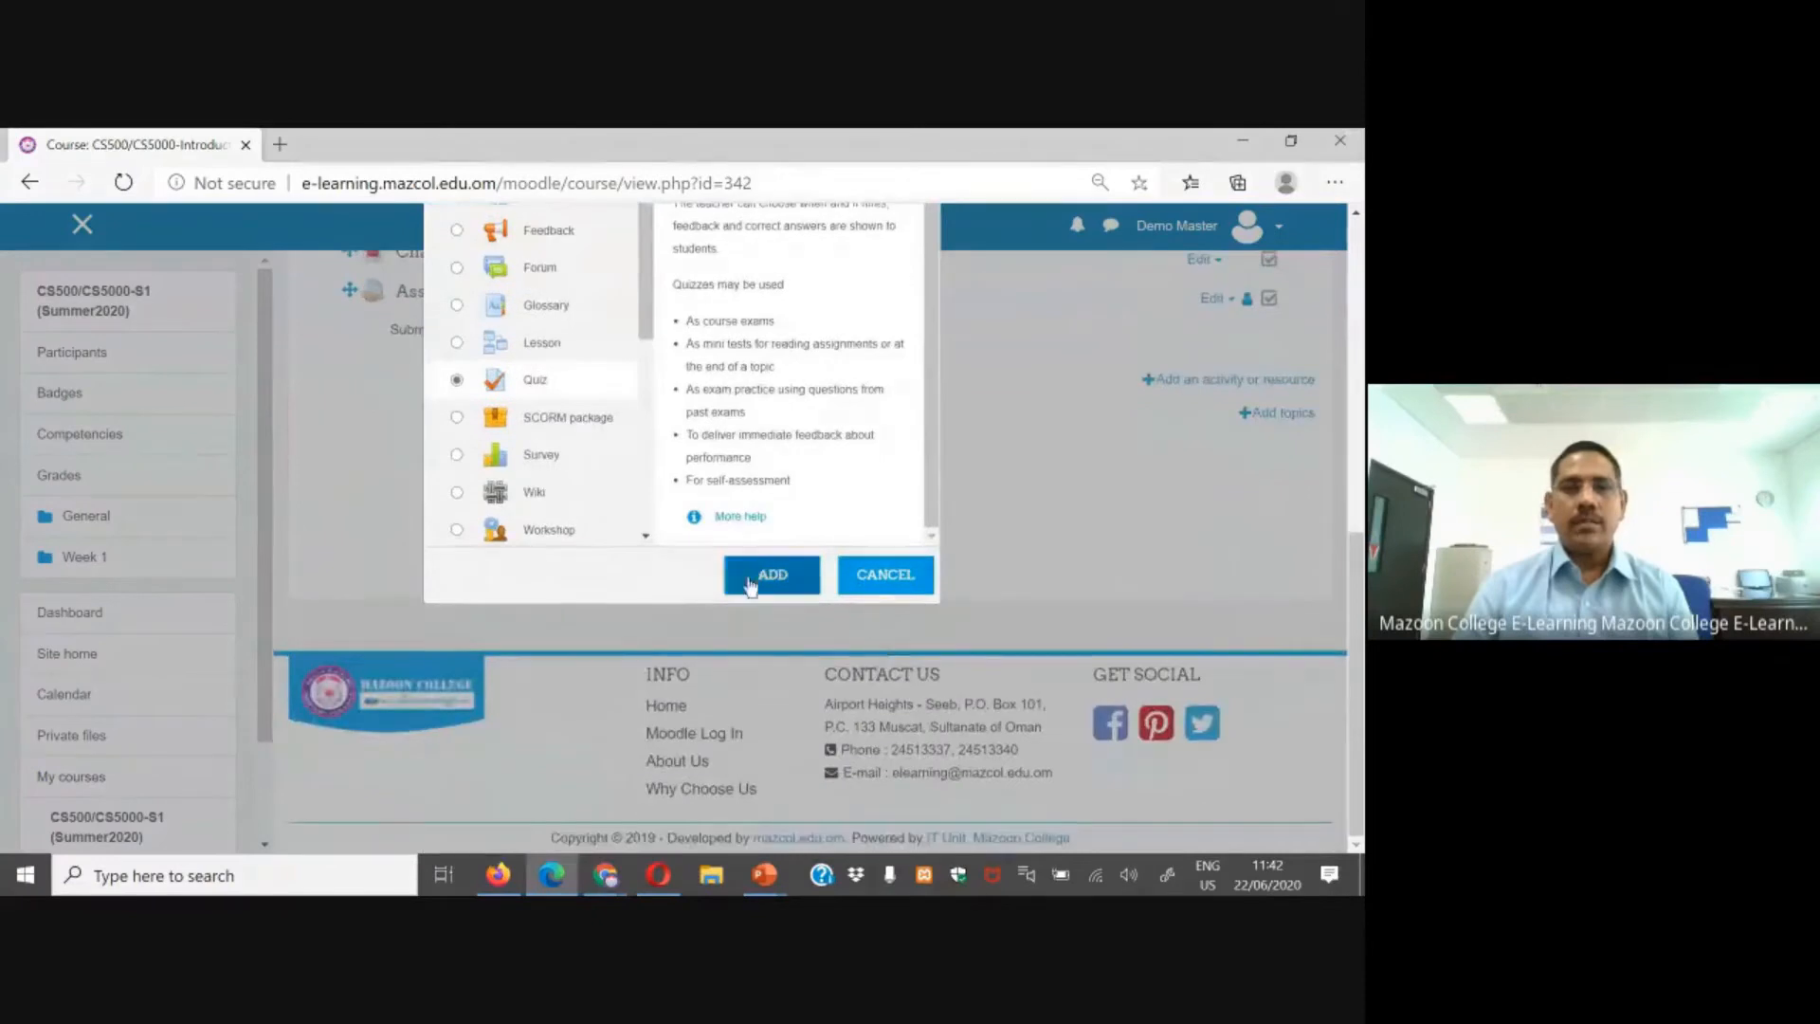
pyautogui.click(750, 580)
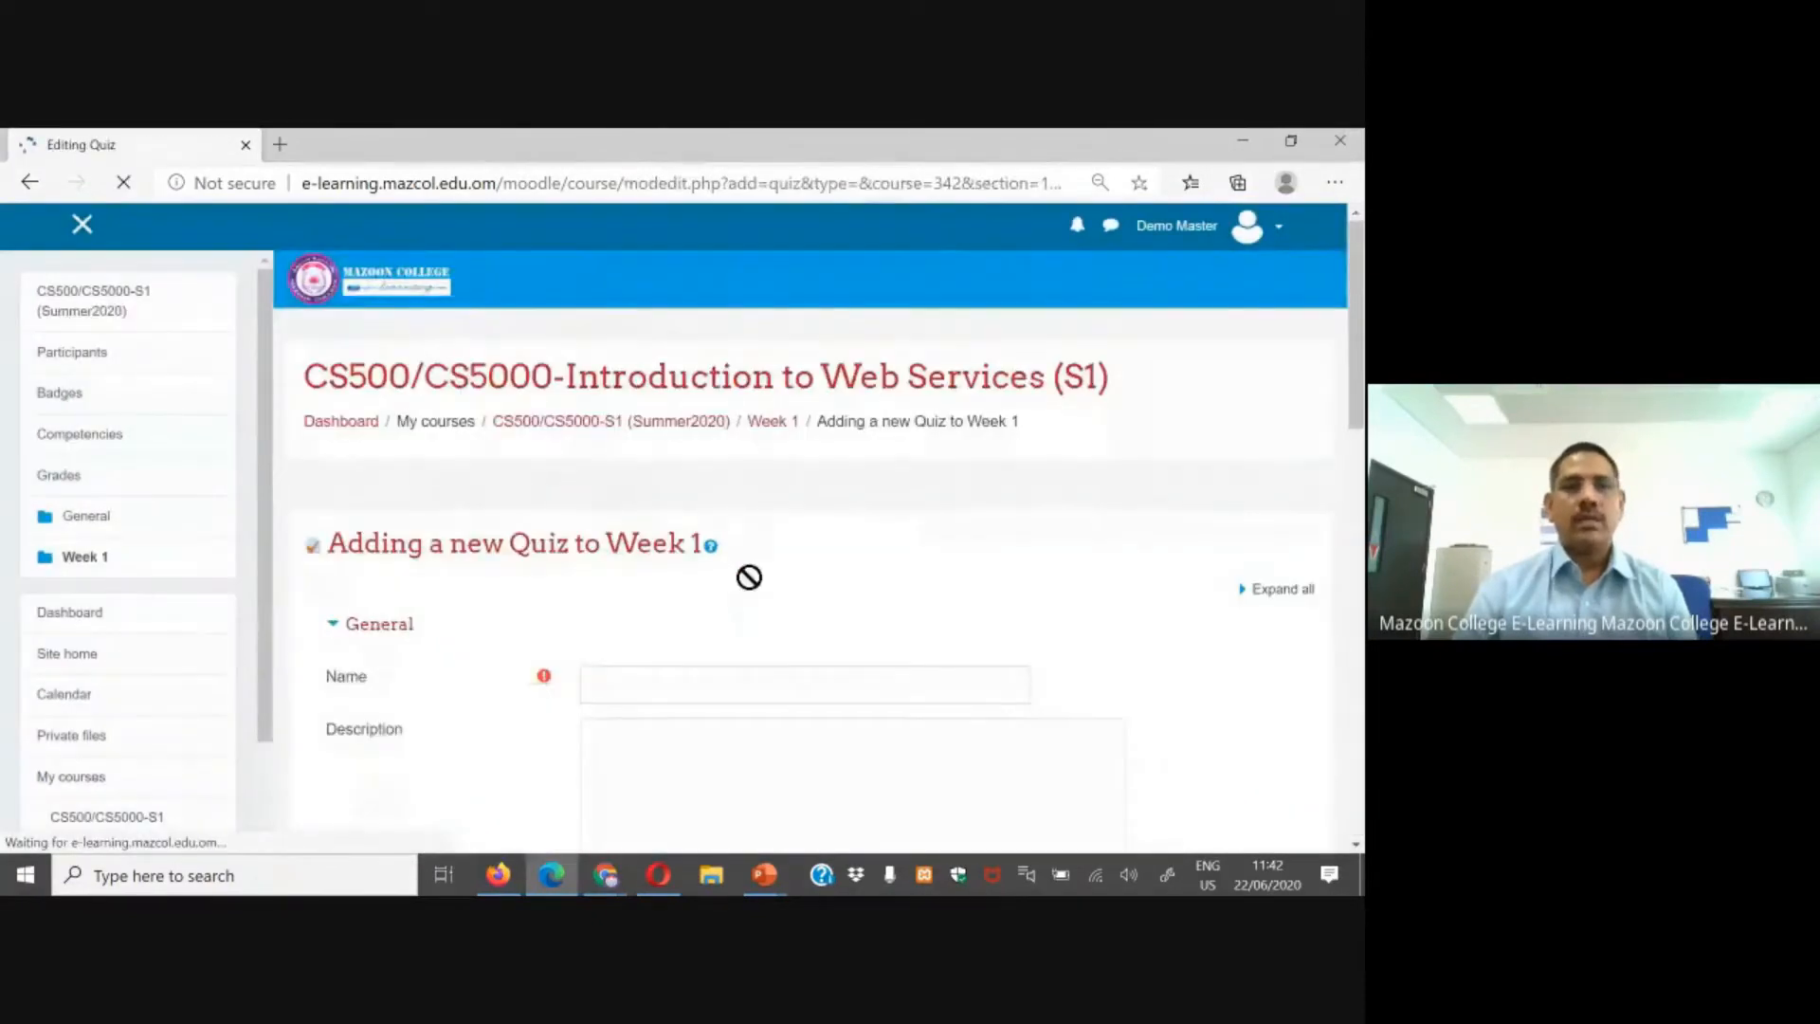
# Step: Name the quiz "Quiz - Activity"
pyautogui.scroll(-3, 754, 531)
pyautogui.click(774, 384)
pyautogui.write('Quiz')
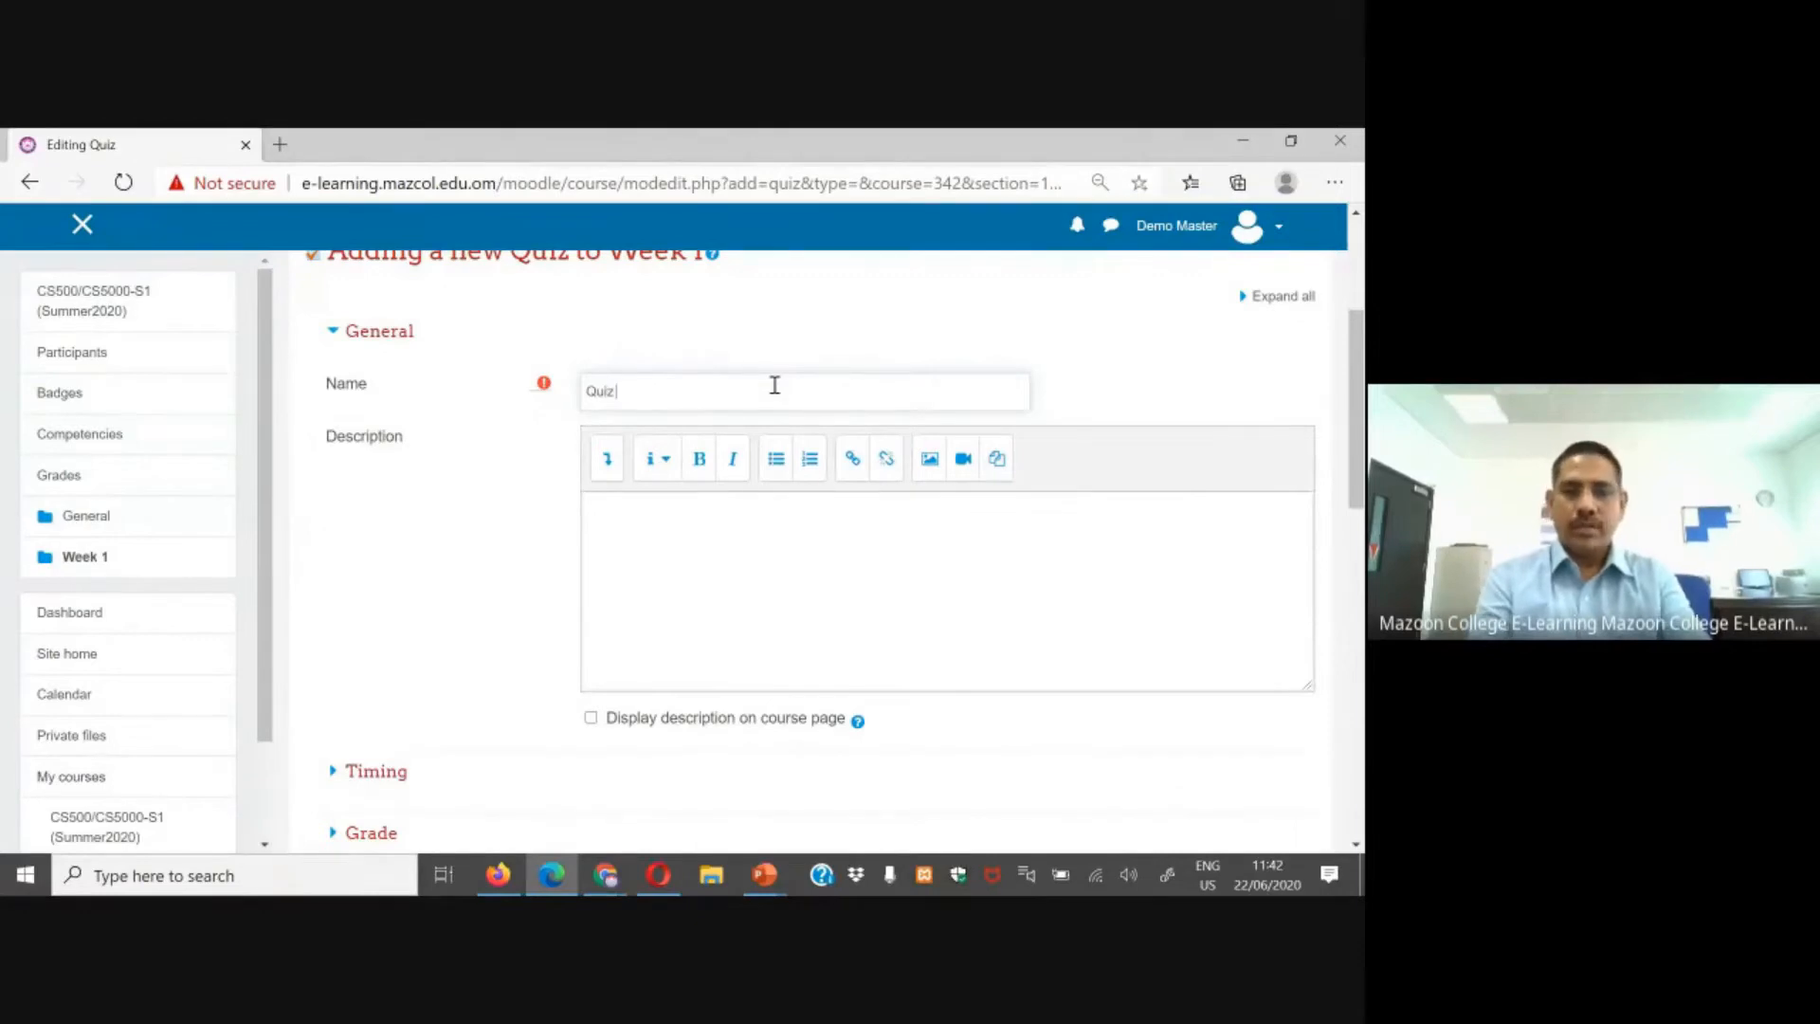
pyautogui.write(' - Activity')
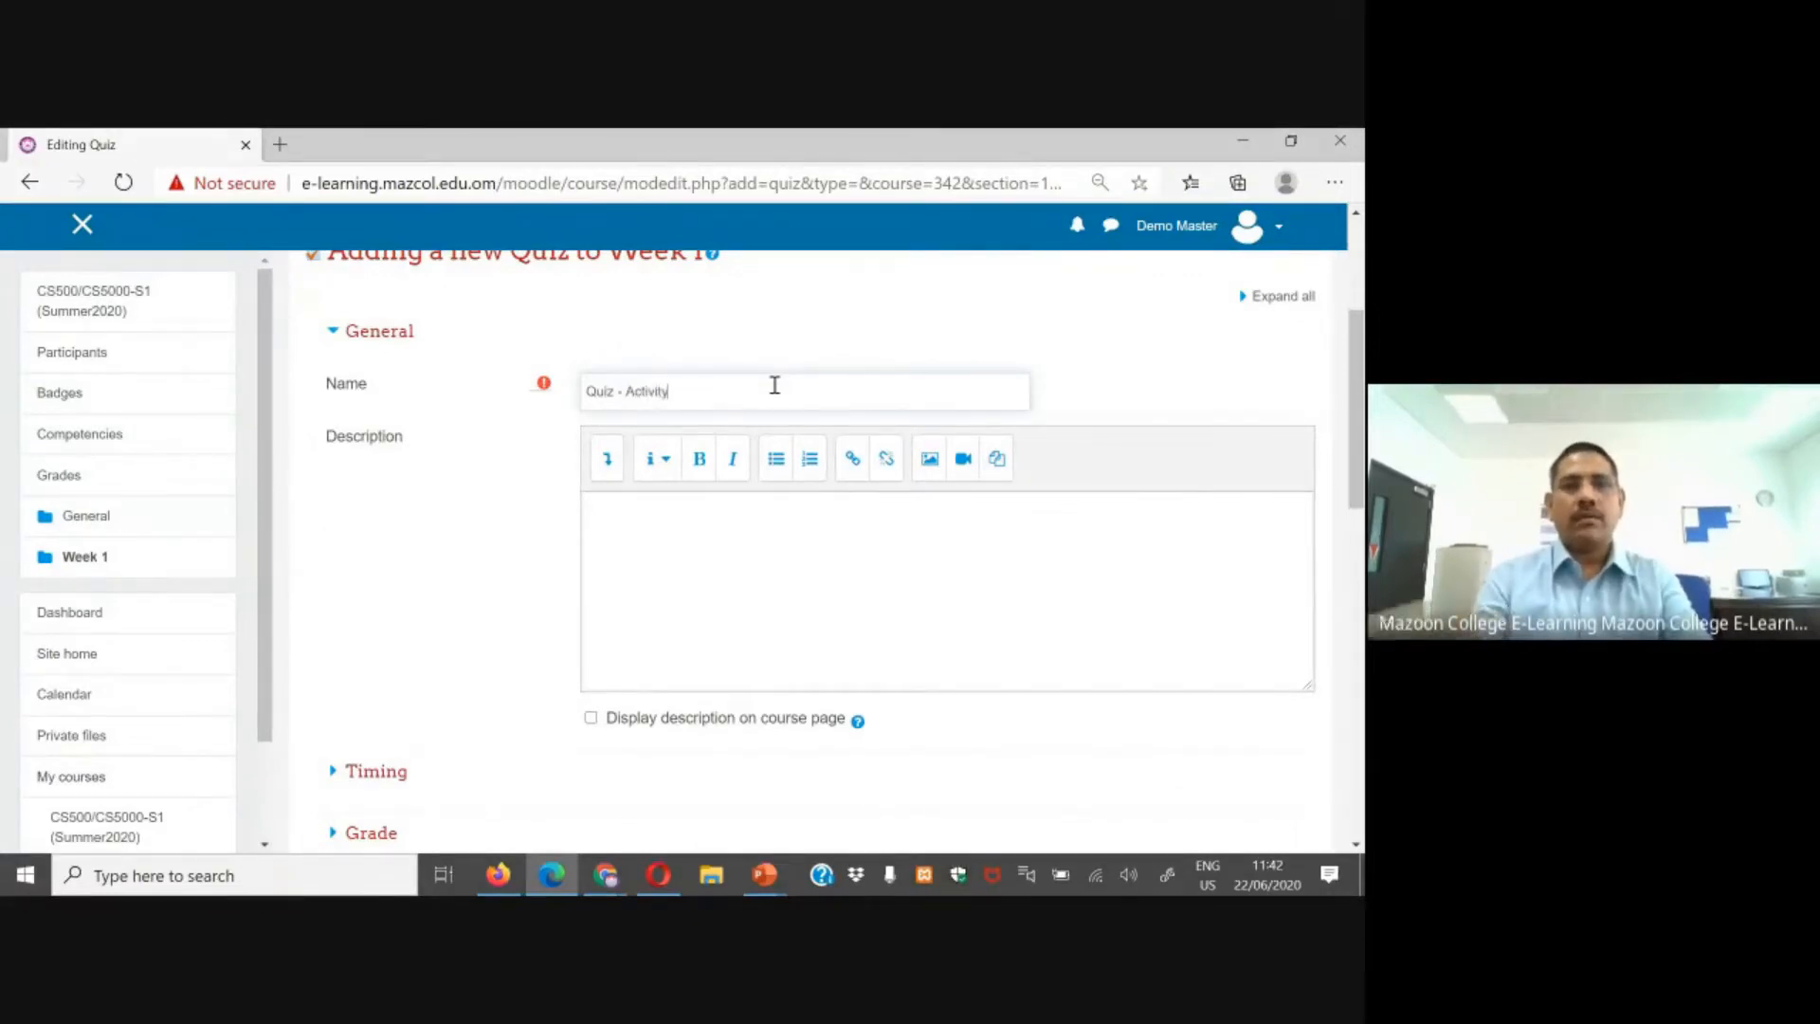
# Step: Expand the Timing settings and enable both the quiz open date and the close date
pyautogui.scroll(-2, 788, 601)
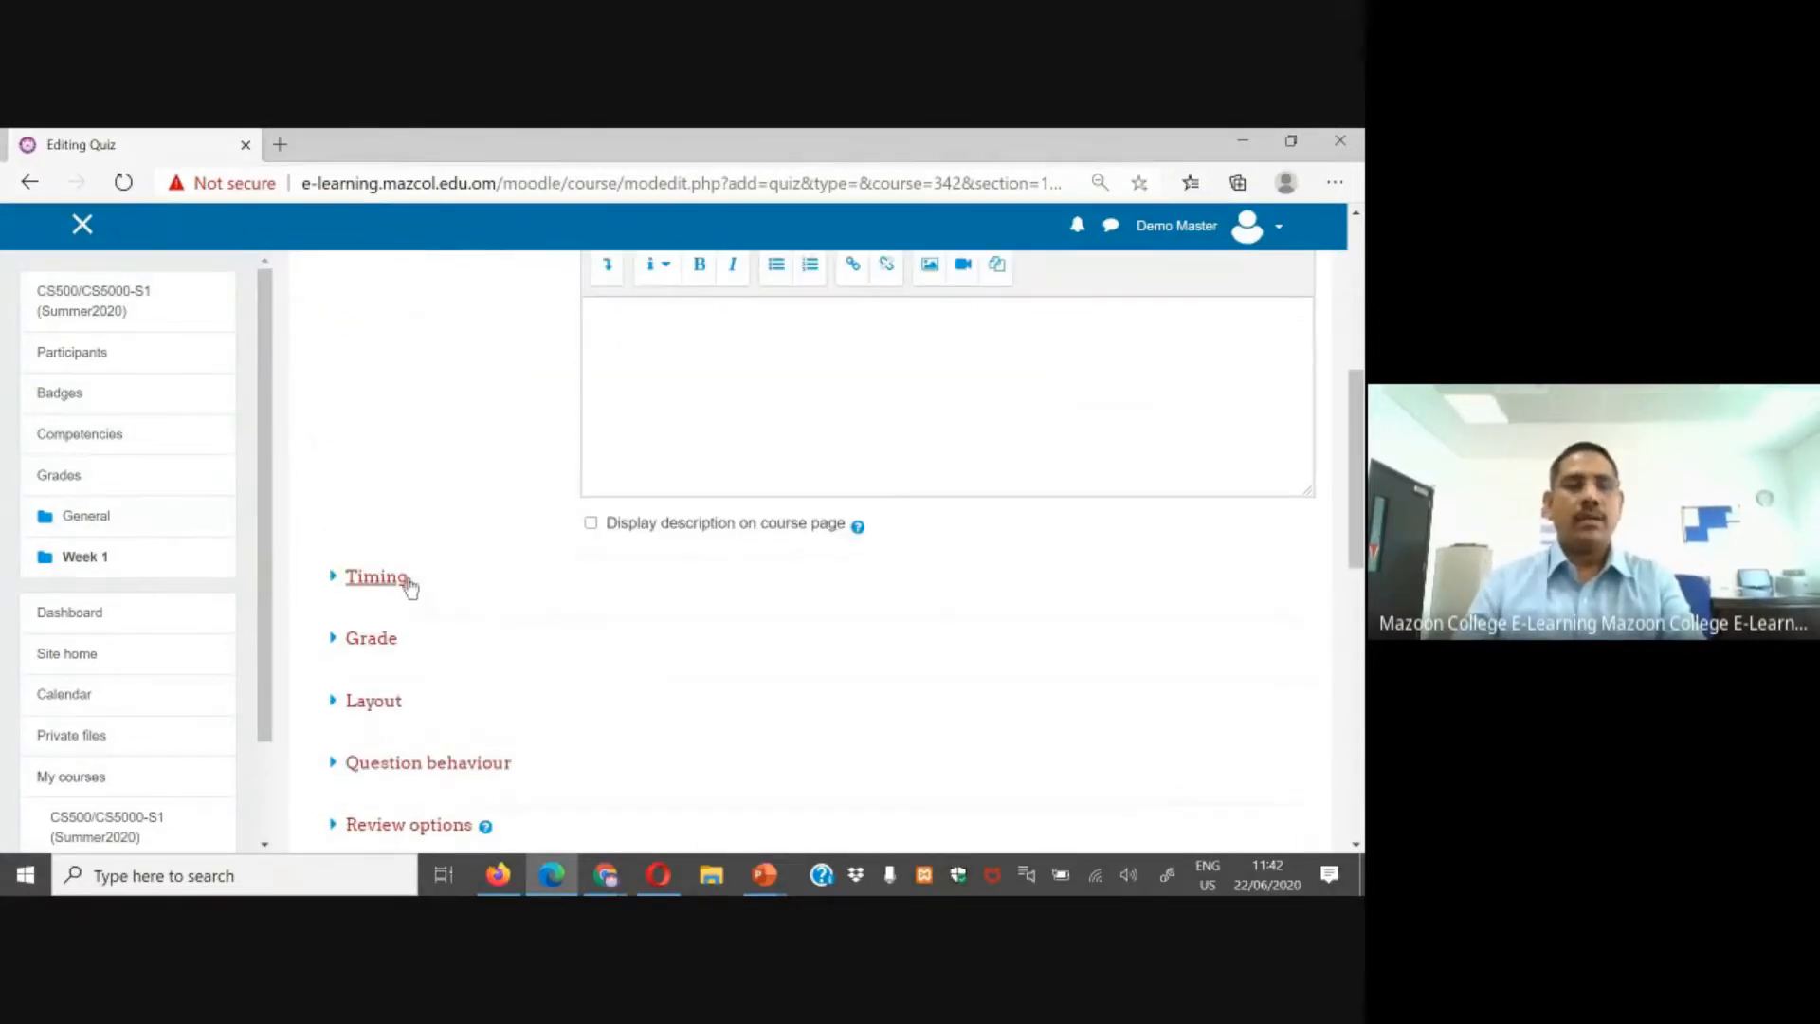
pyautogui.click(376, 579)
pyautogui.scroll(-2, 854, 531)
pyautogui.click(994, 441)
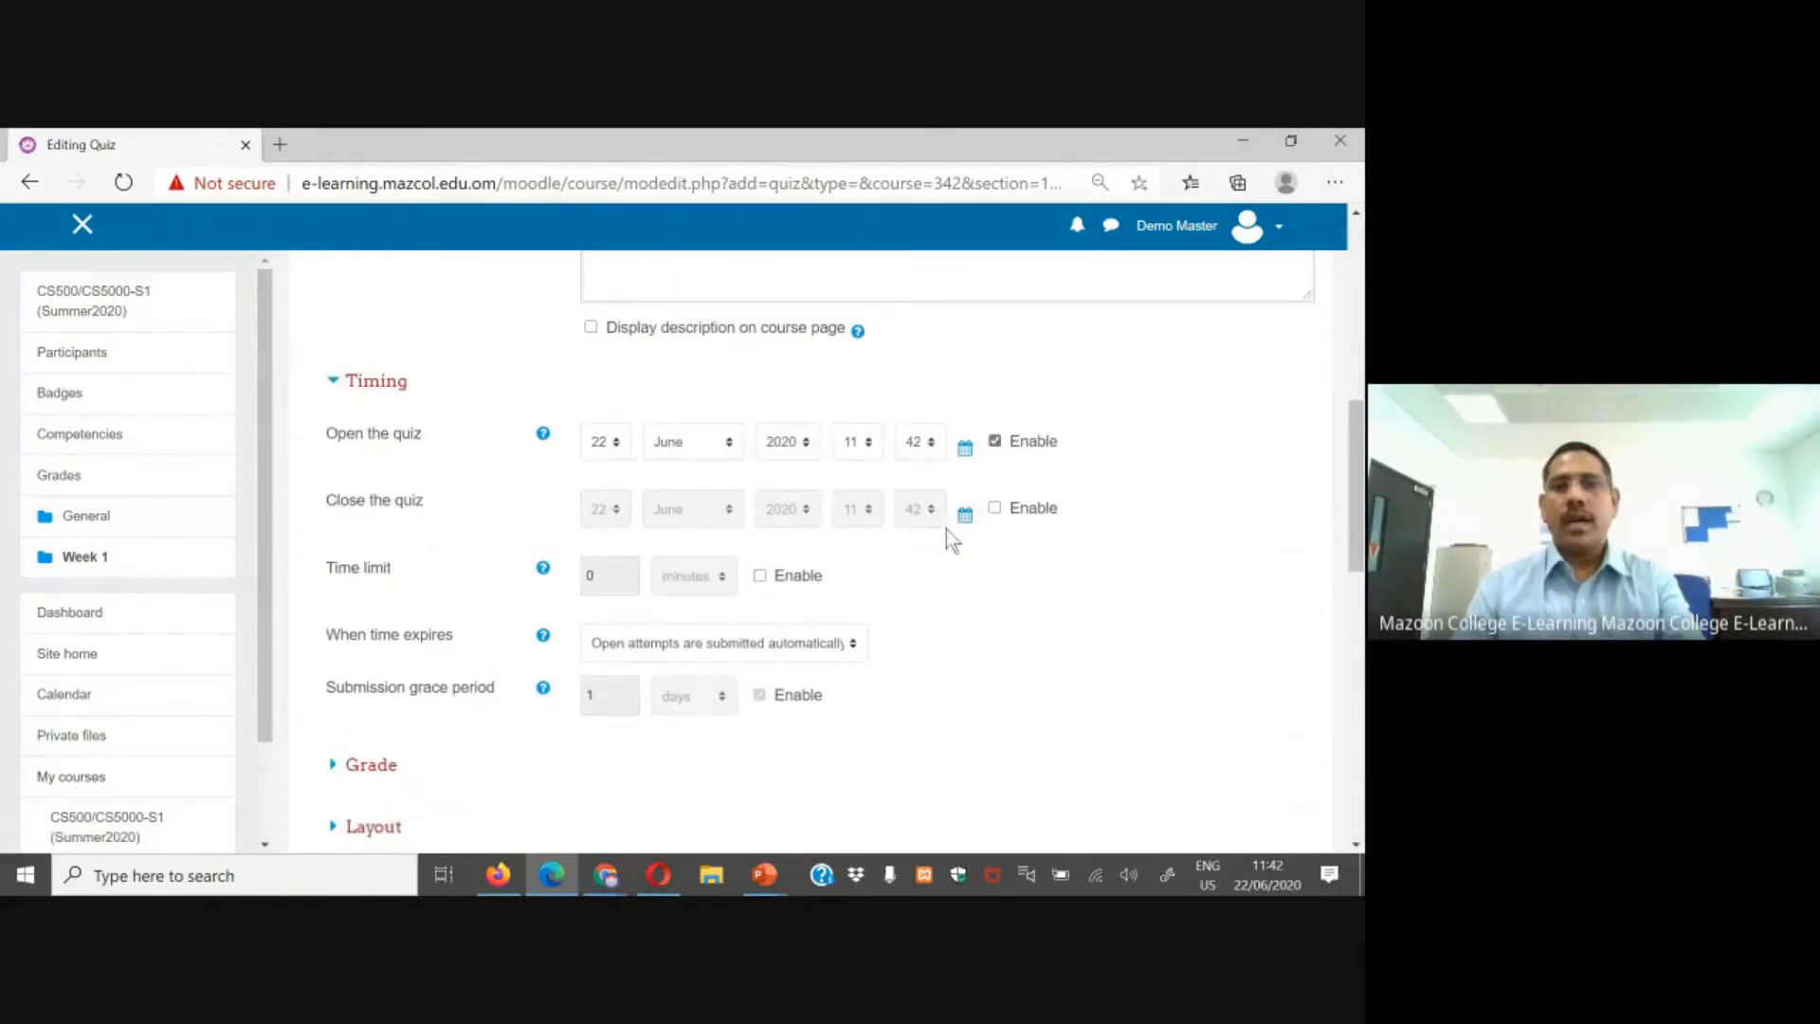
pyautogui.click(996, 509)
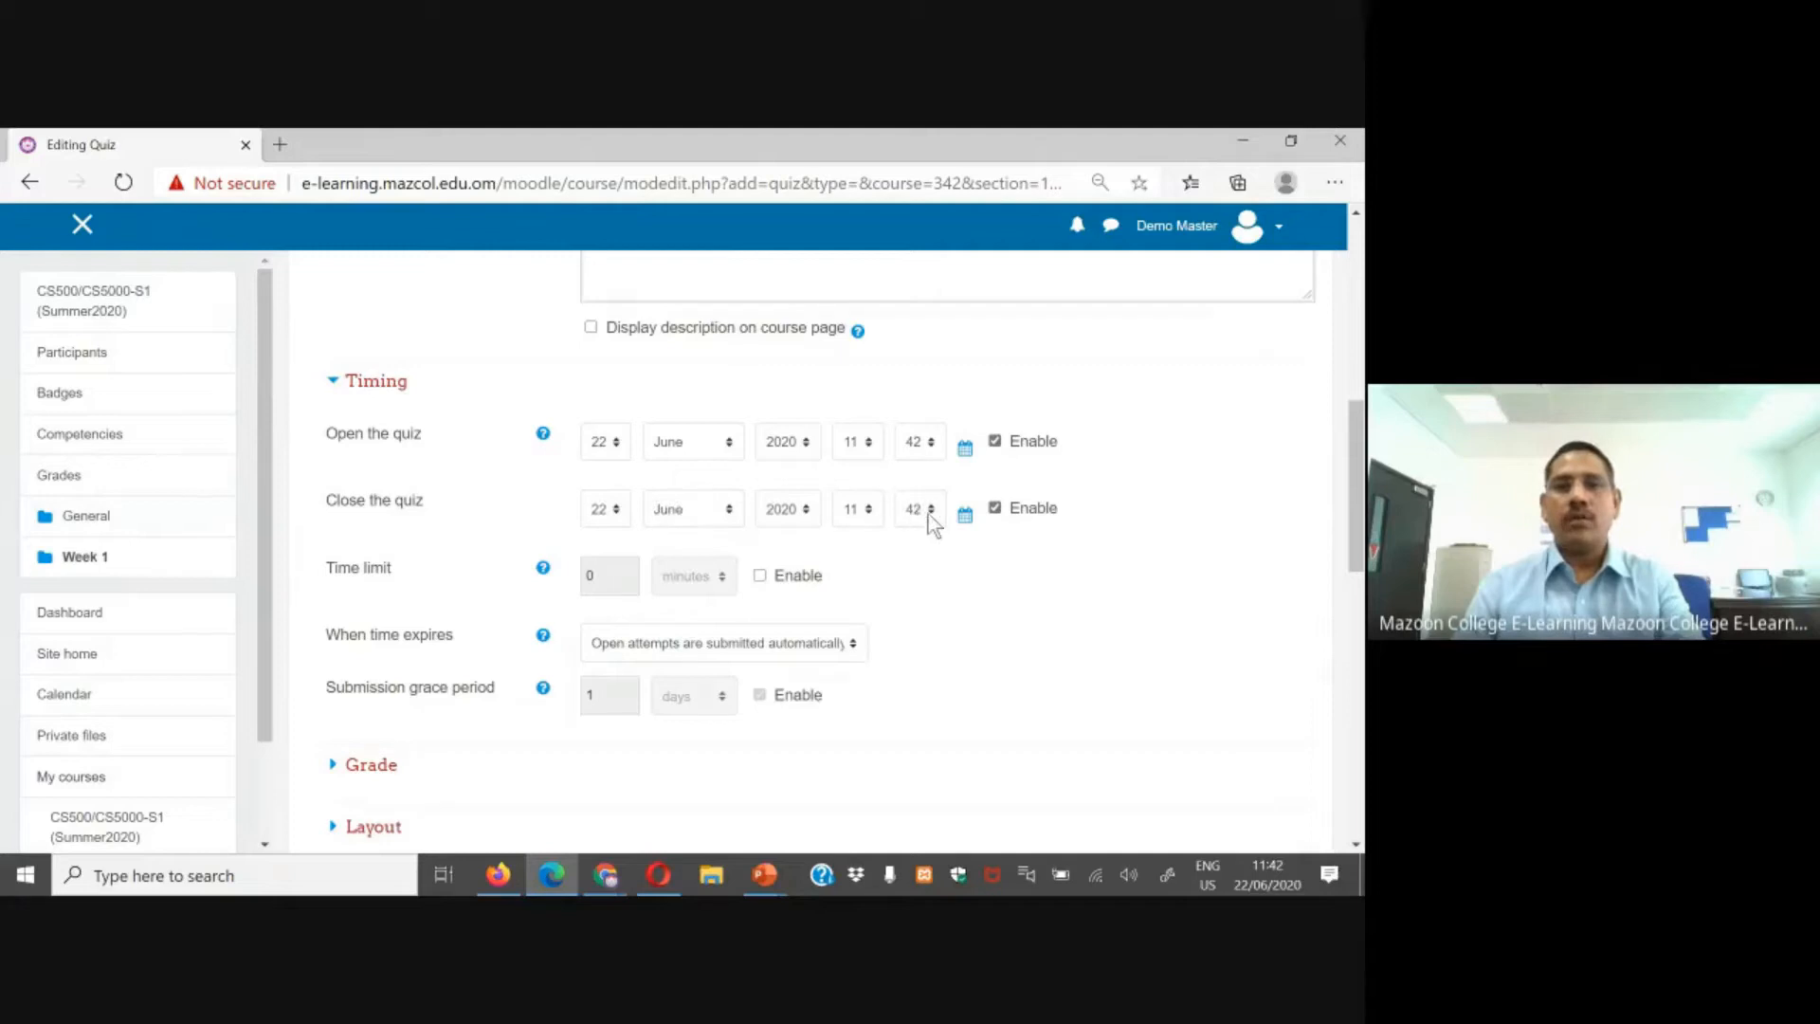
# Step: Set the quiz close time to 12:00
pyautogui.click(866, 514)
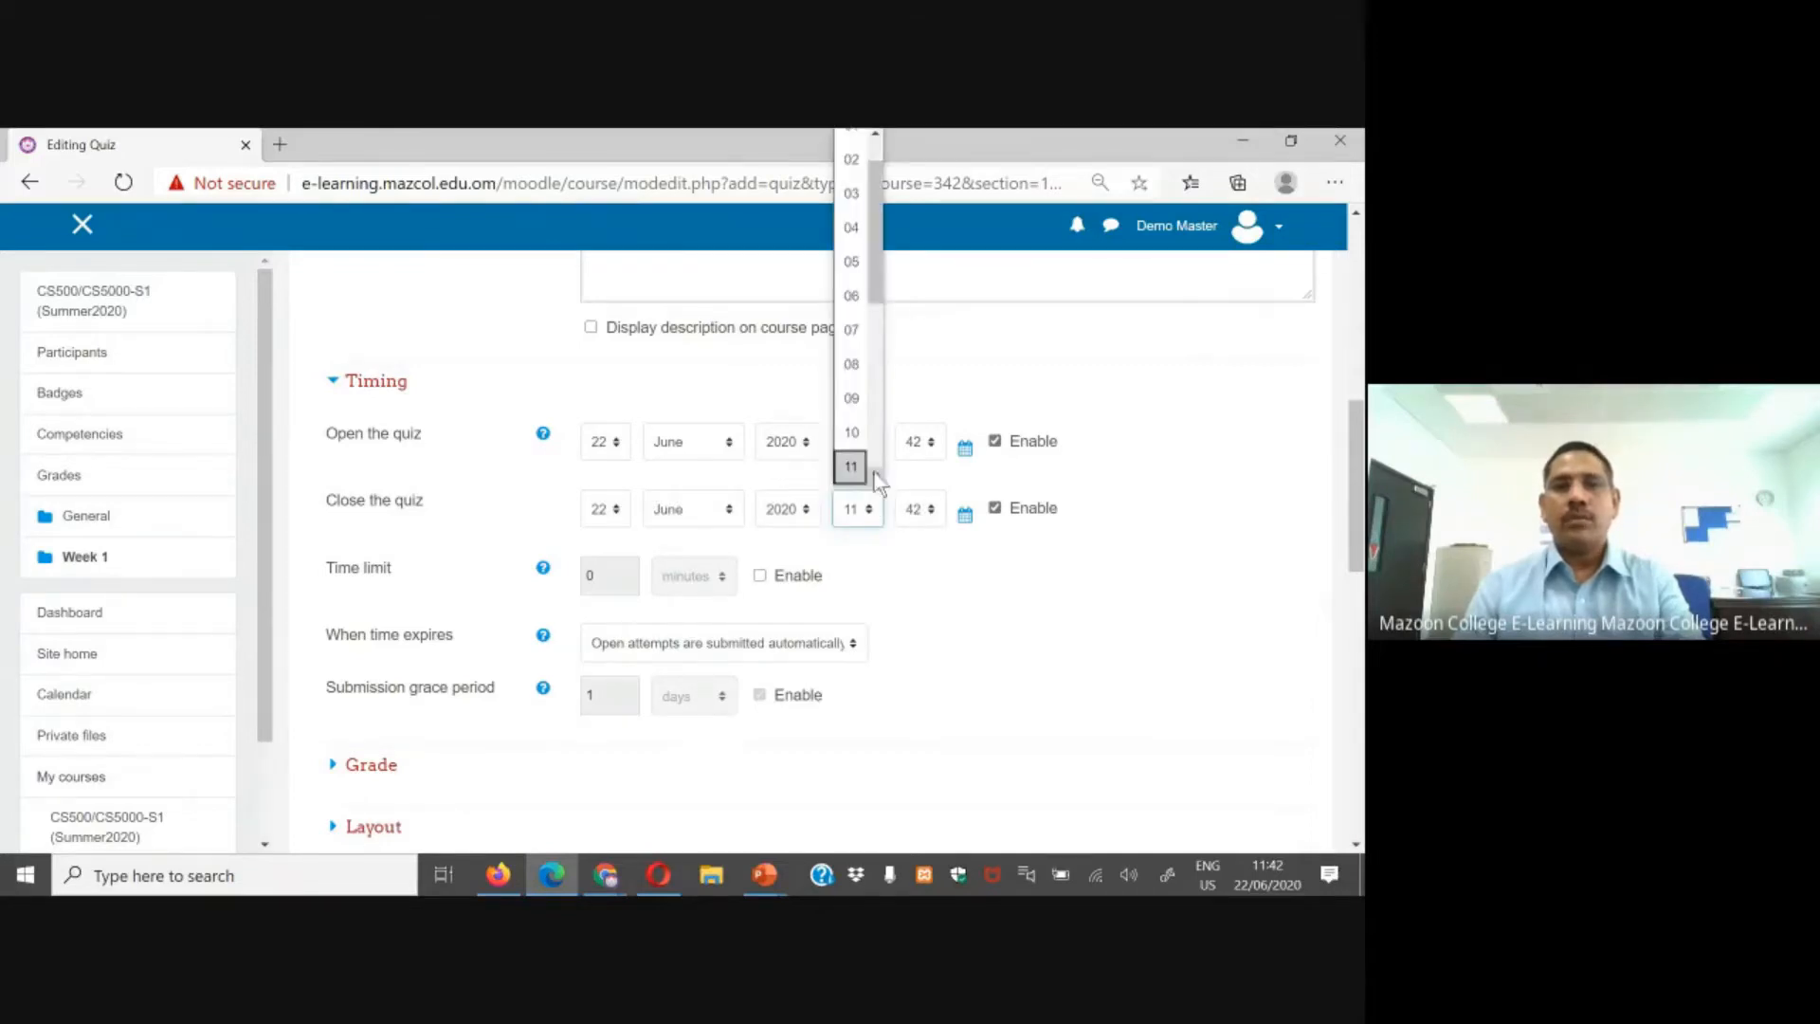
pyautogui.click(867, 460)
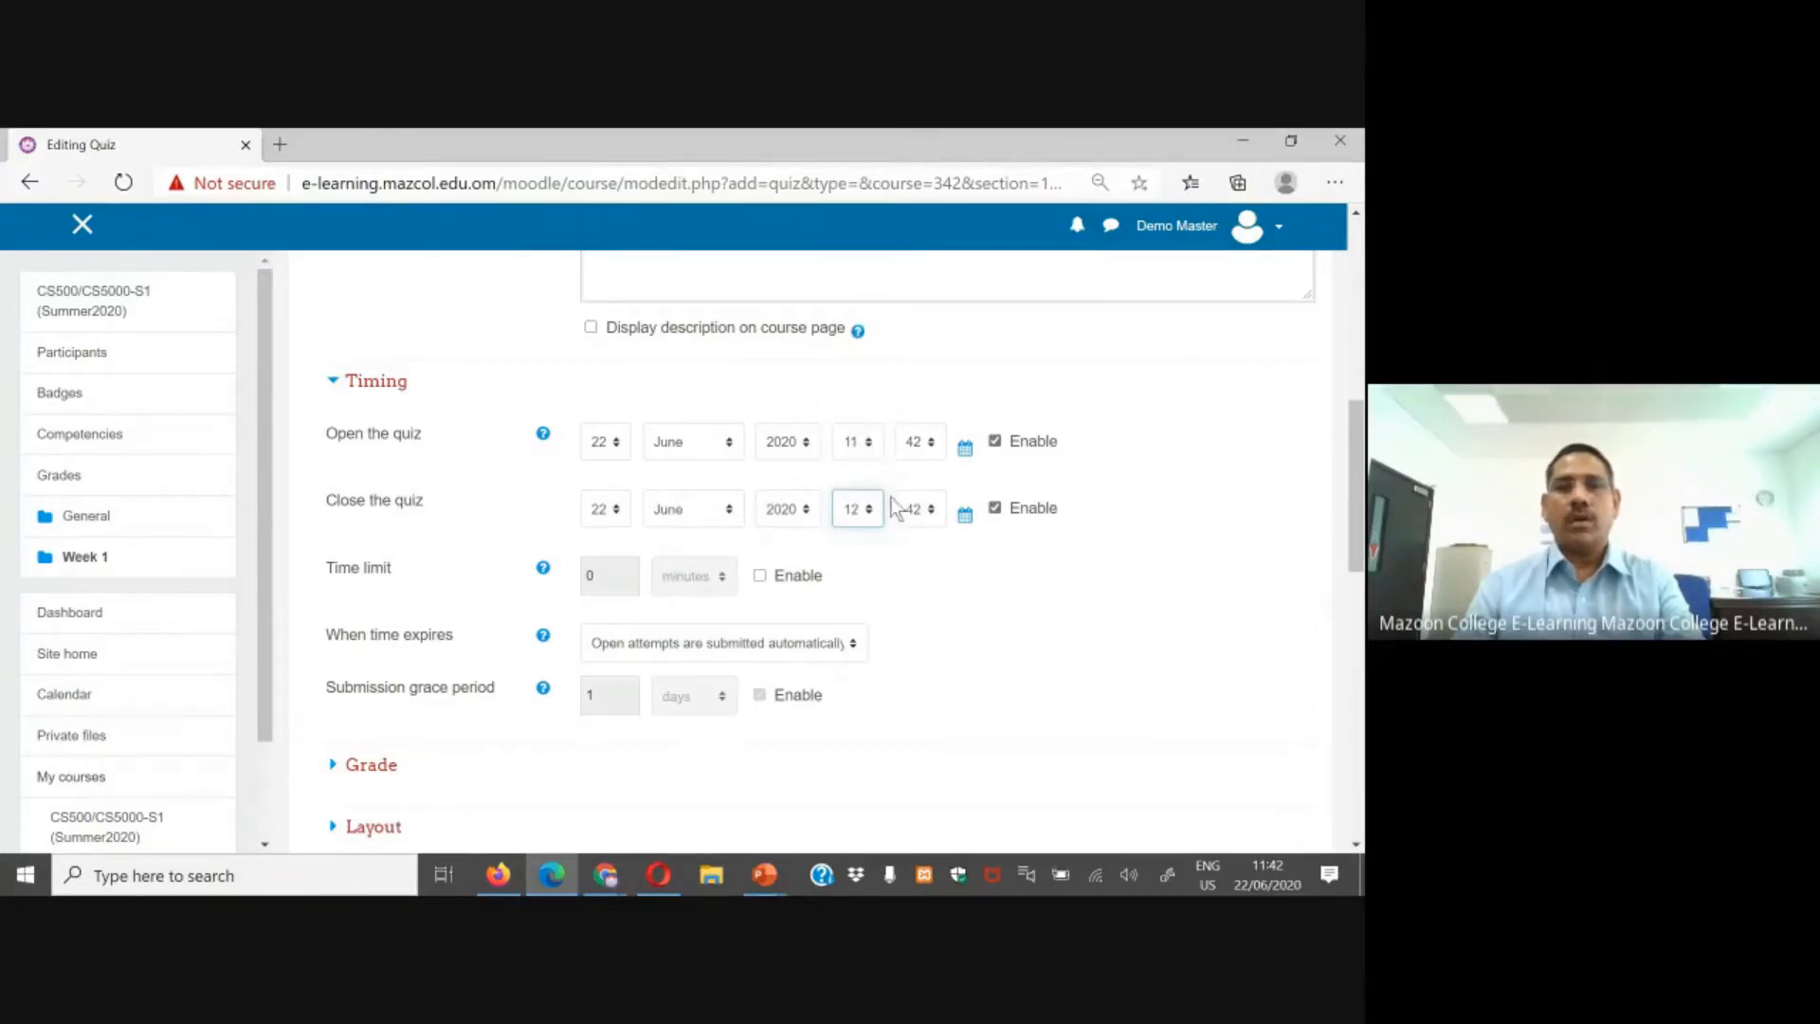
pyautogui.click(921, 512)
pyautogui.scroll(-3, 936, 436)
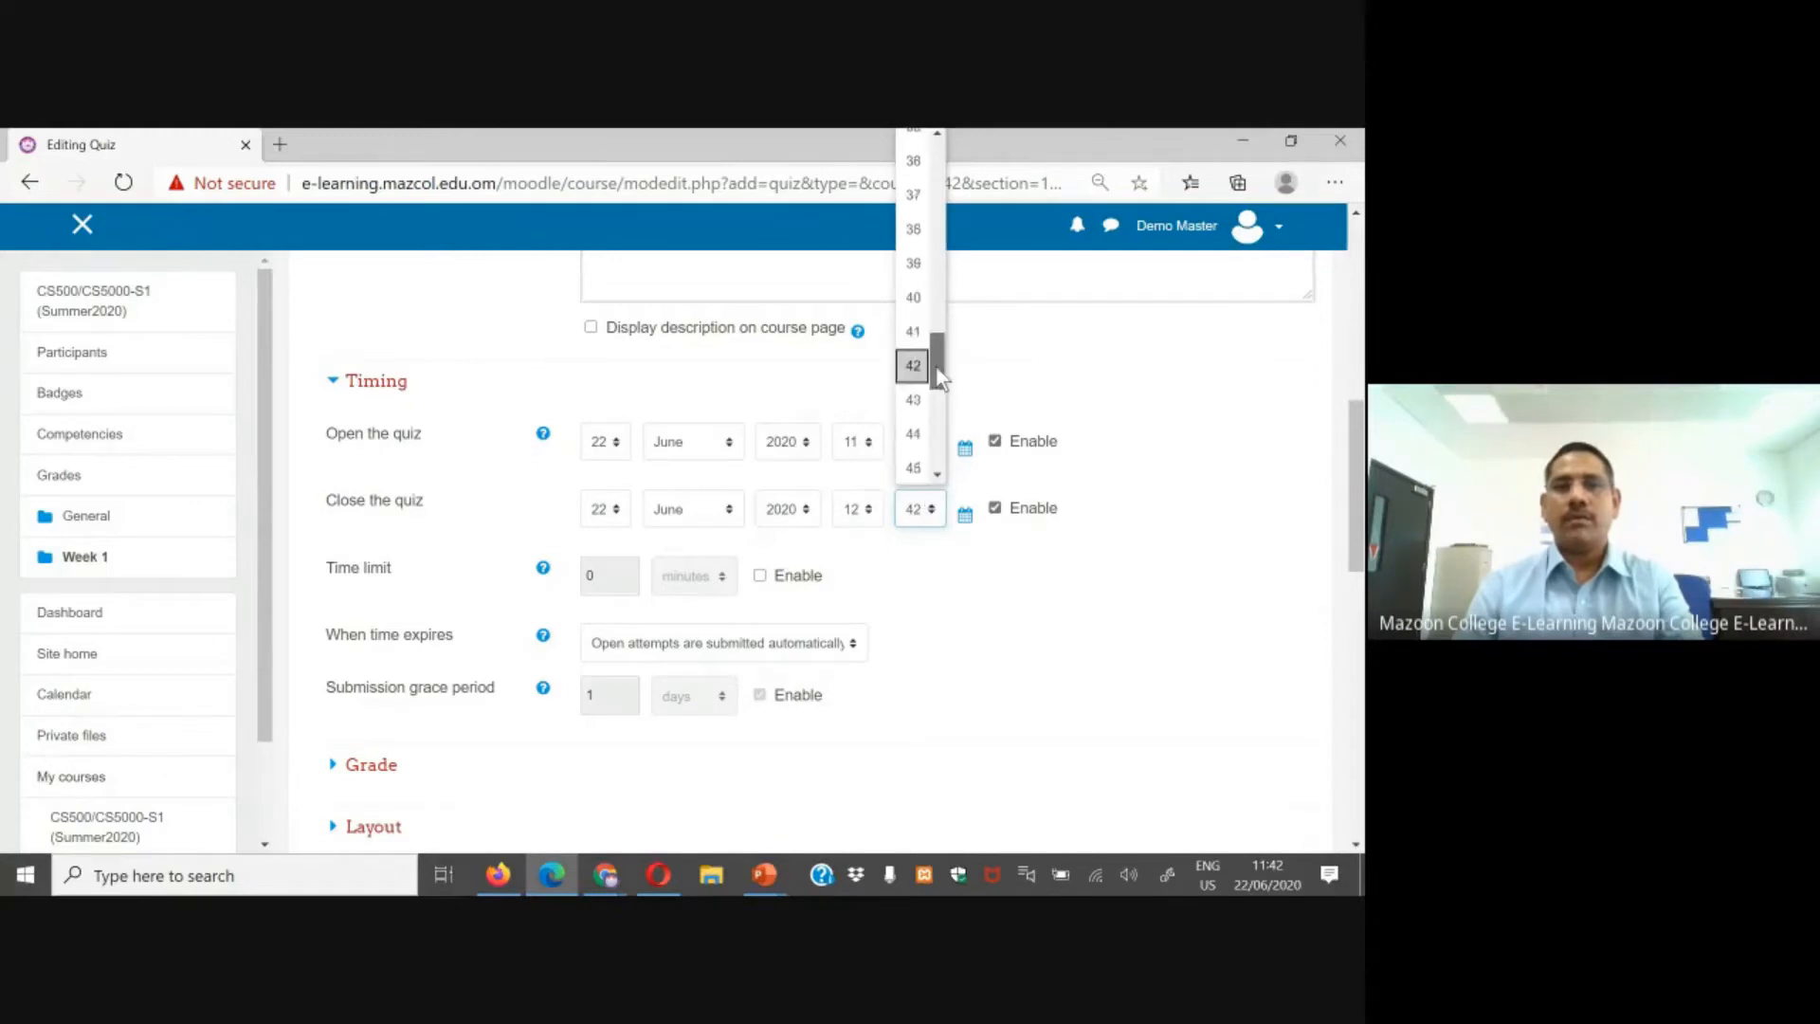
pyautogui.moveTo(938, 432); pyautogui.dragTo(957, 157)
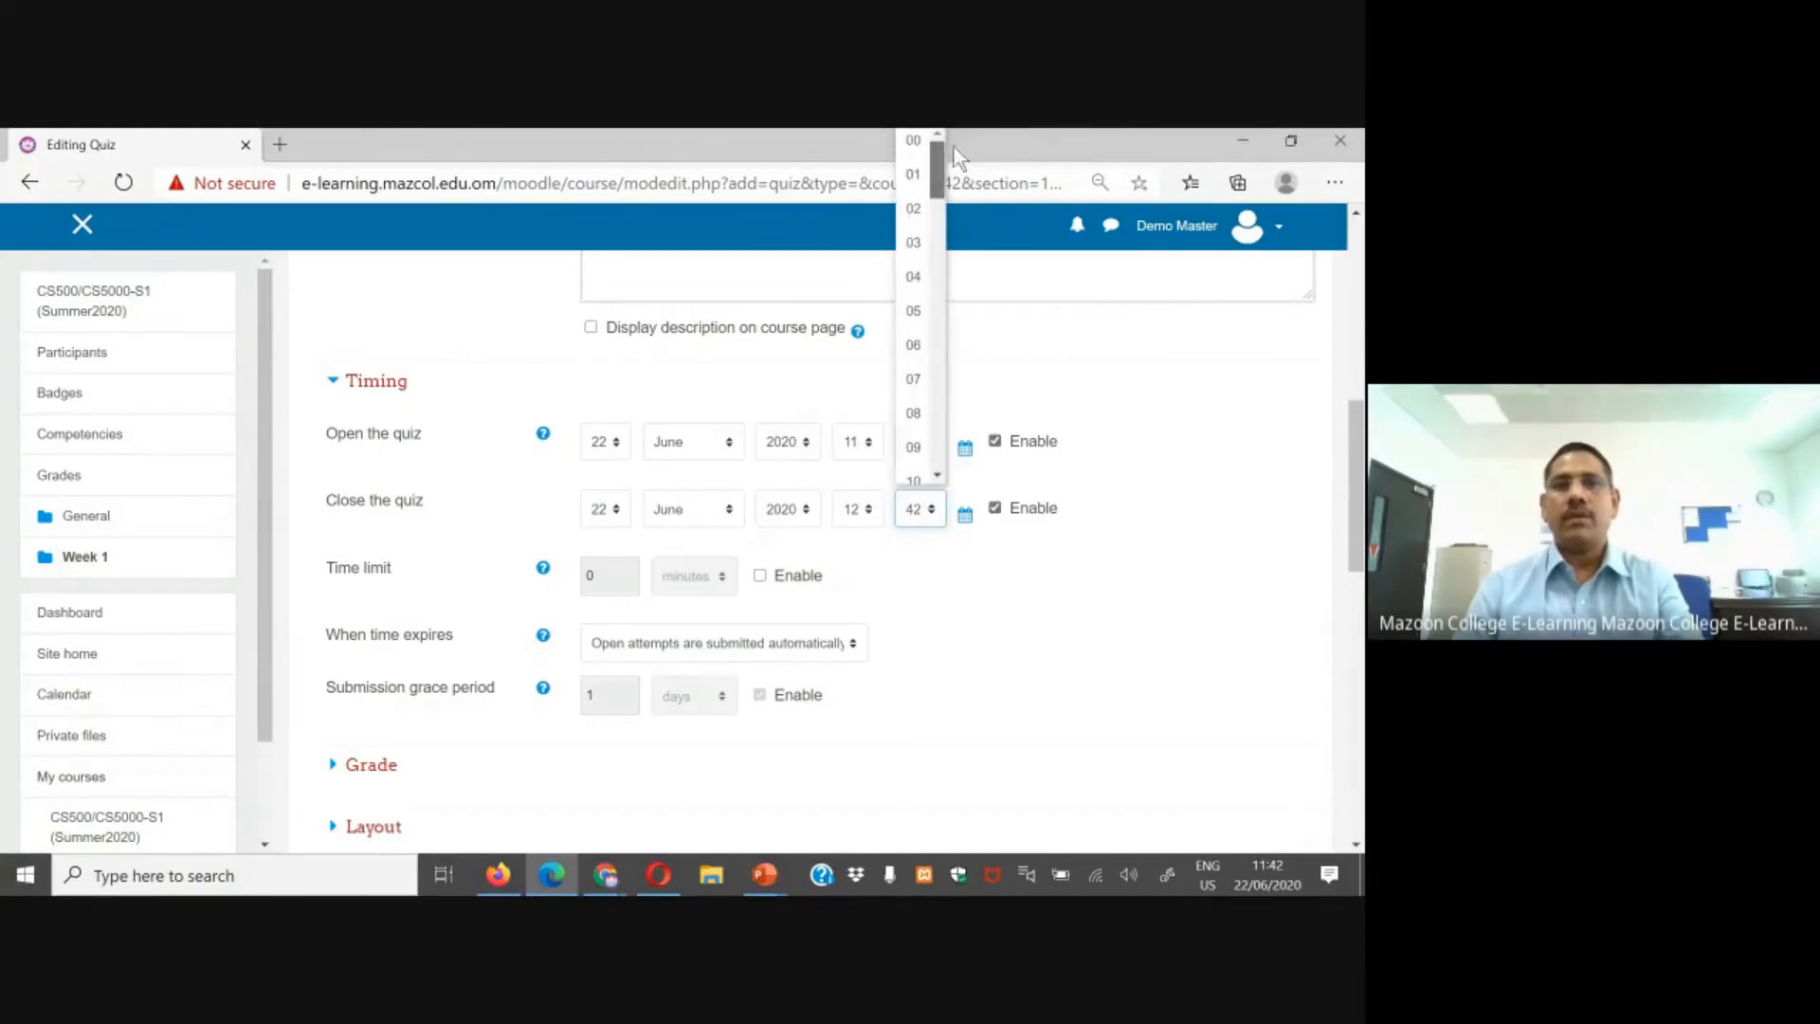
pyautogui.click(923, 146)
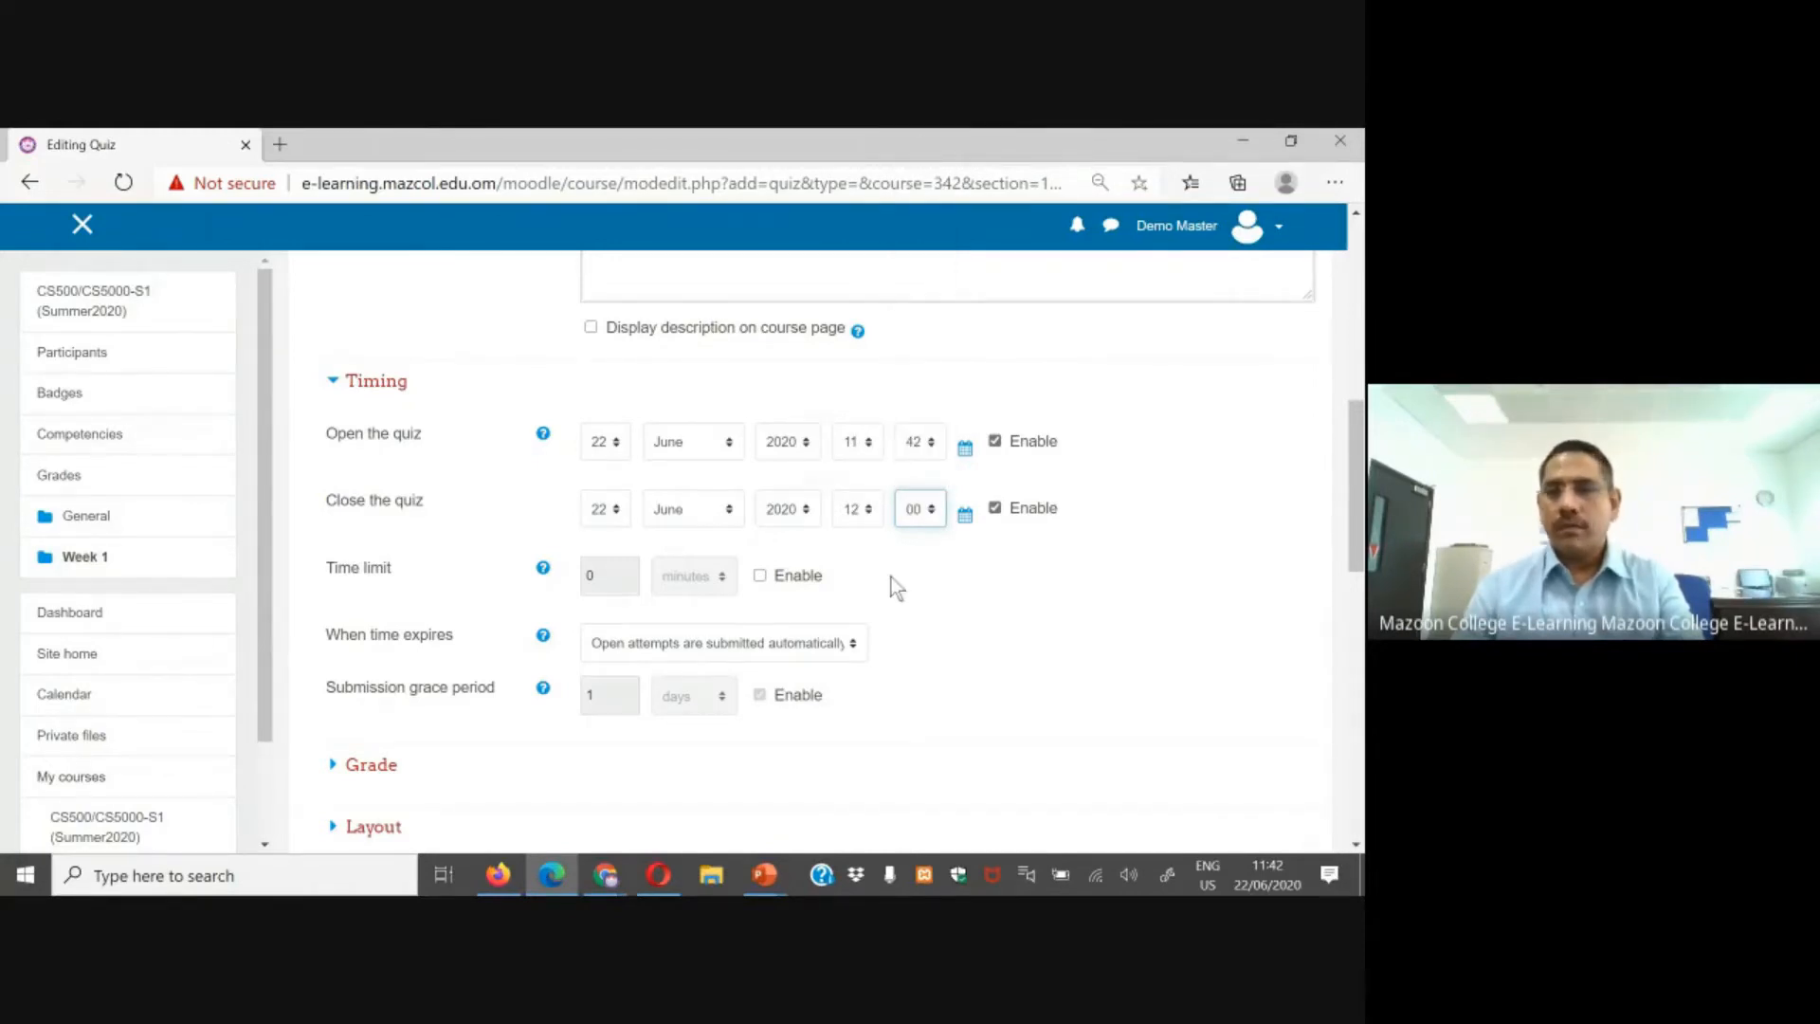
# Step: Set the quiz close time to 11:55 on the same day
pyautogui.click(865, 520)
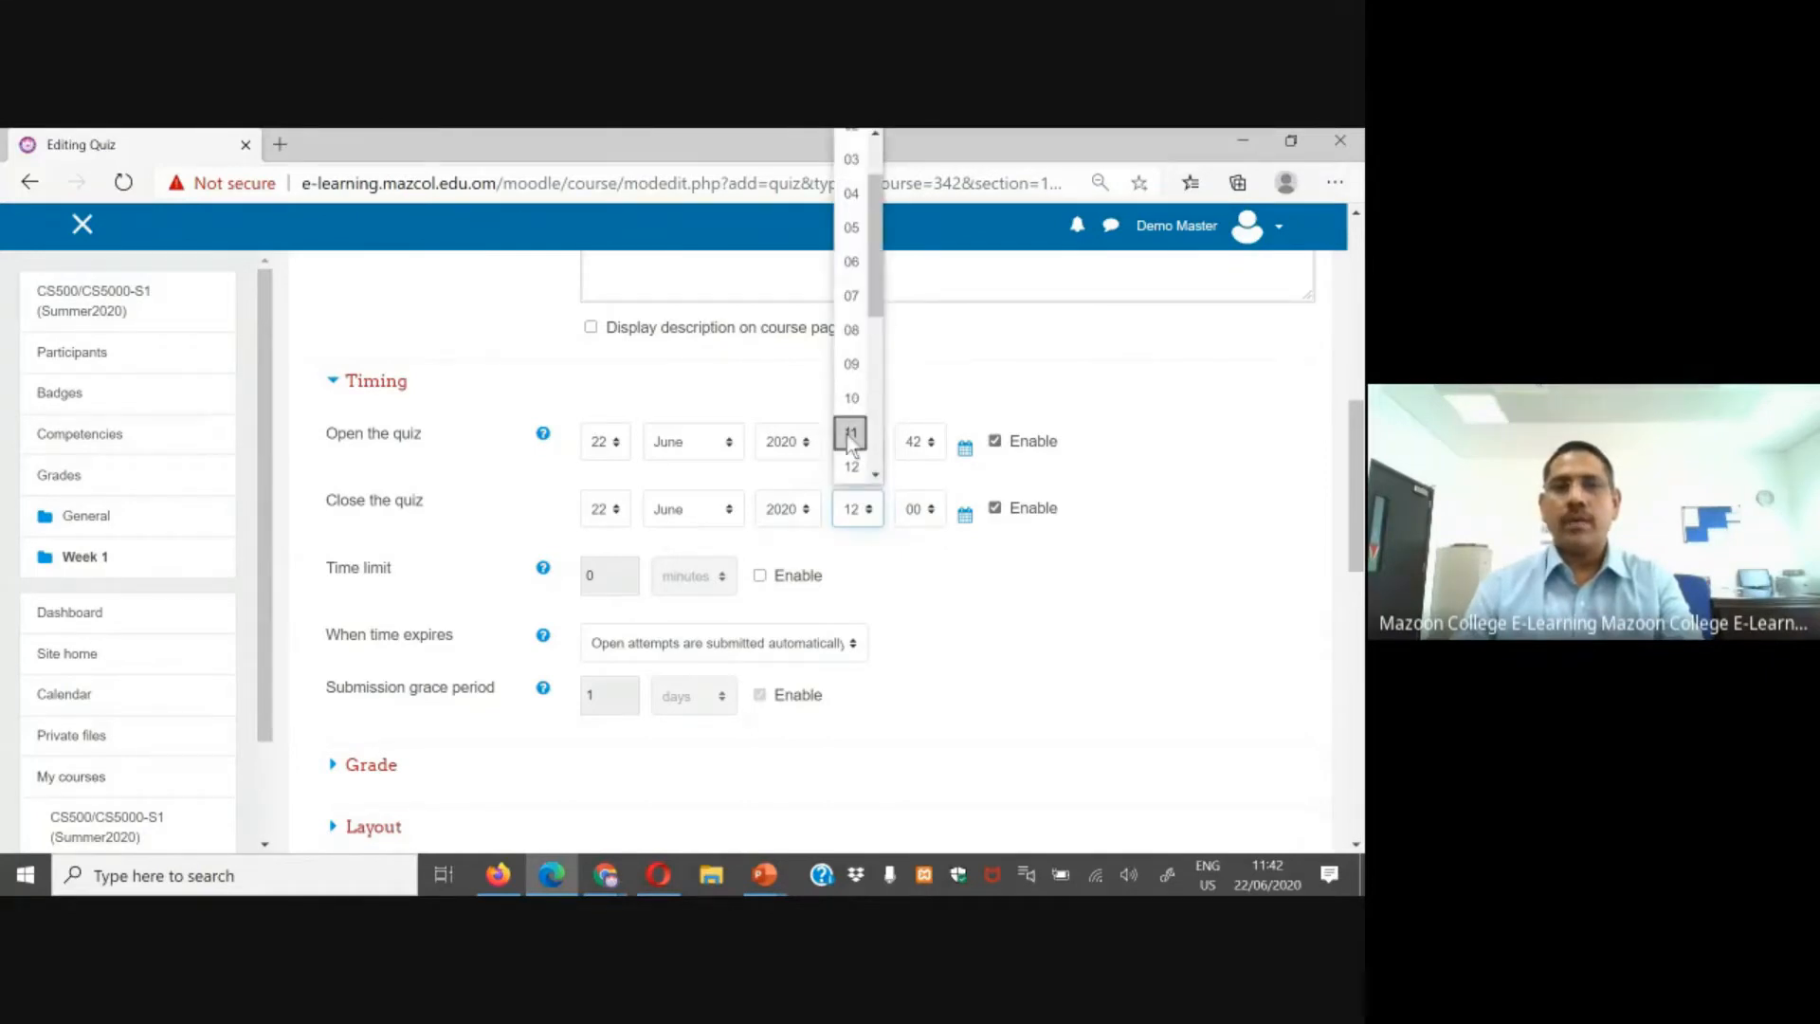
pyautogui.click(854, 436)
pyautogui.click(933, 512)
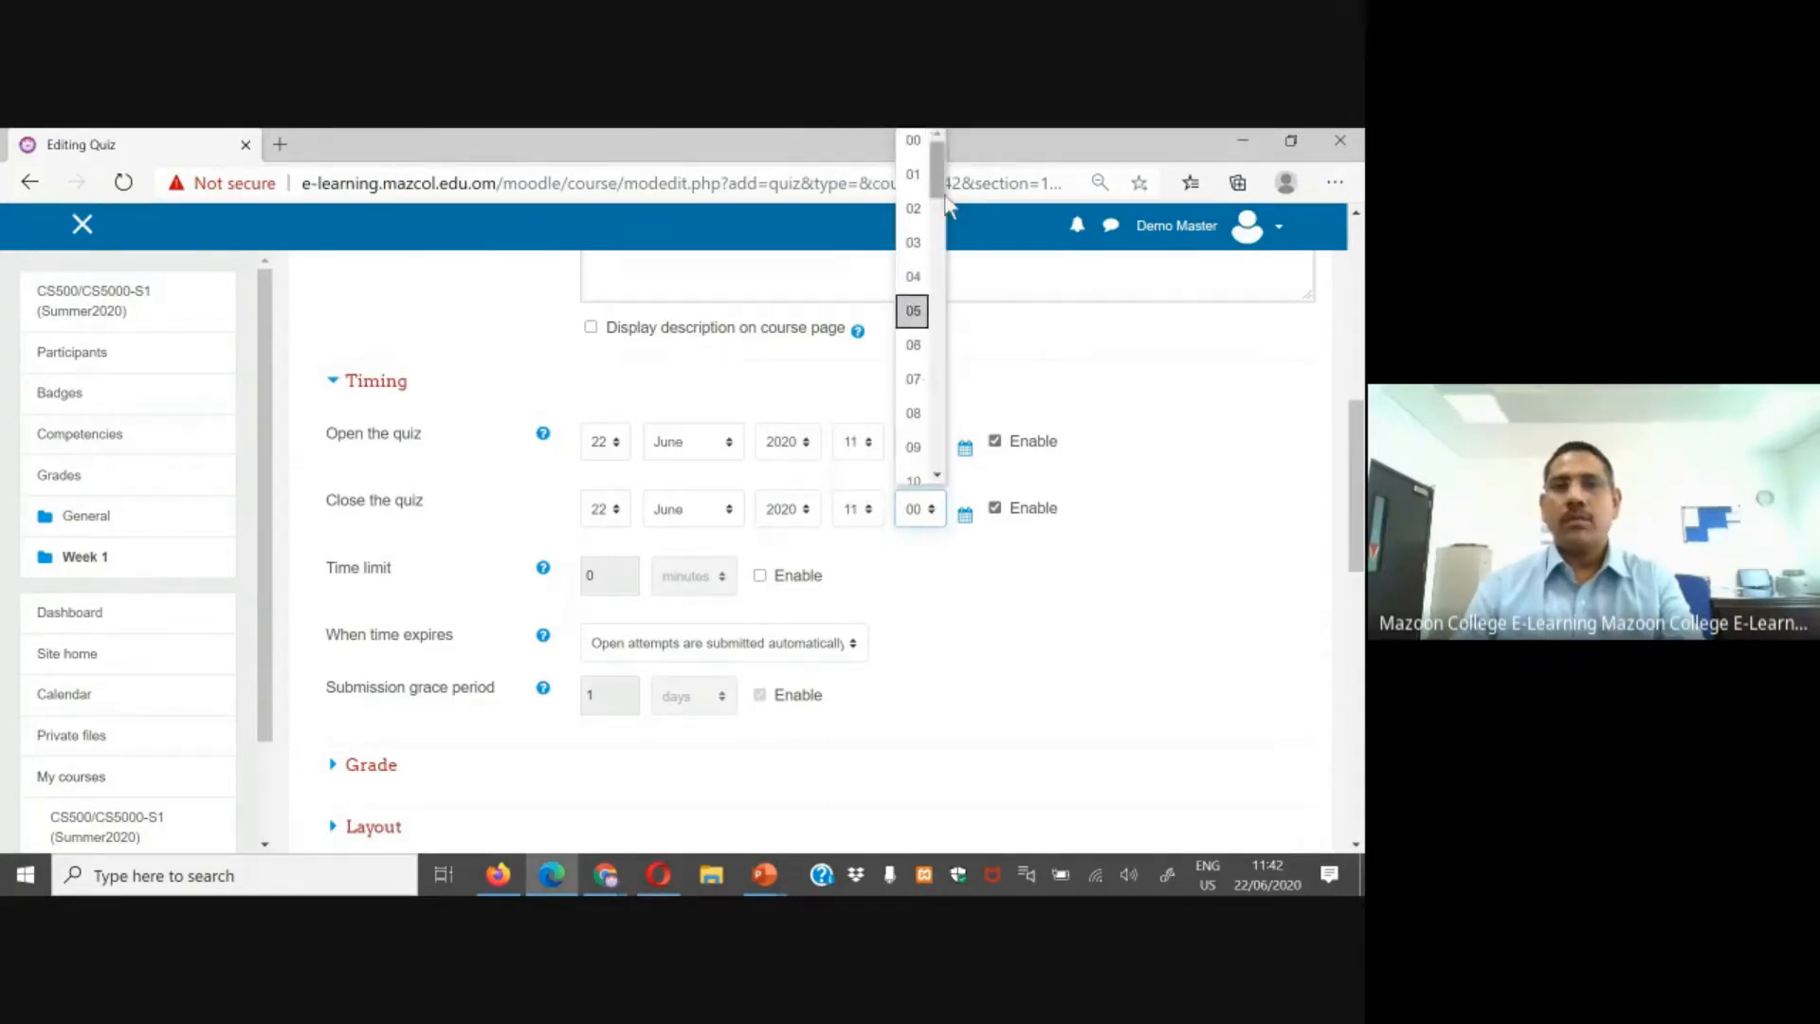
pyautogui.moveTo(937, 193); pyautogui.dragTo(934, 465)
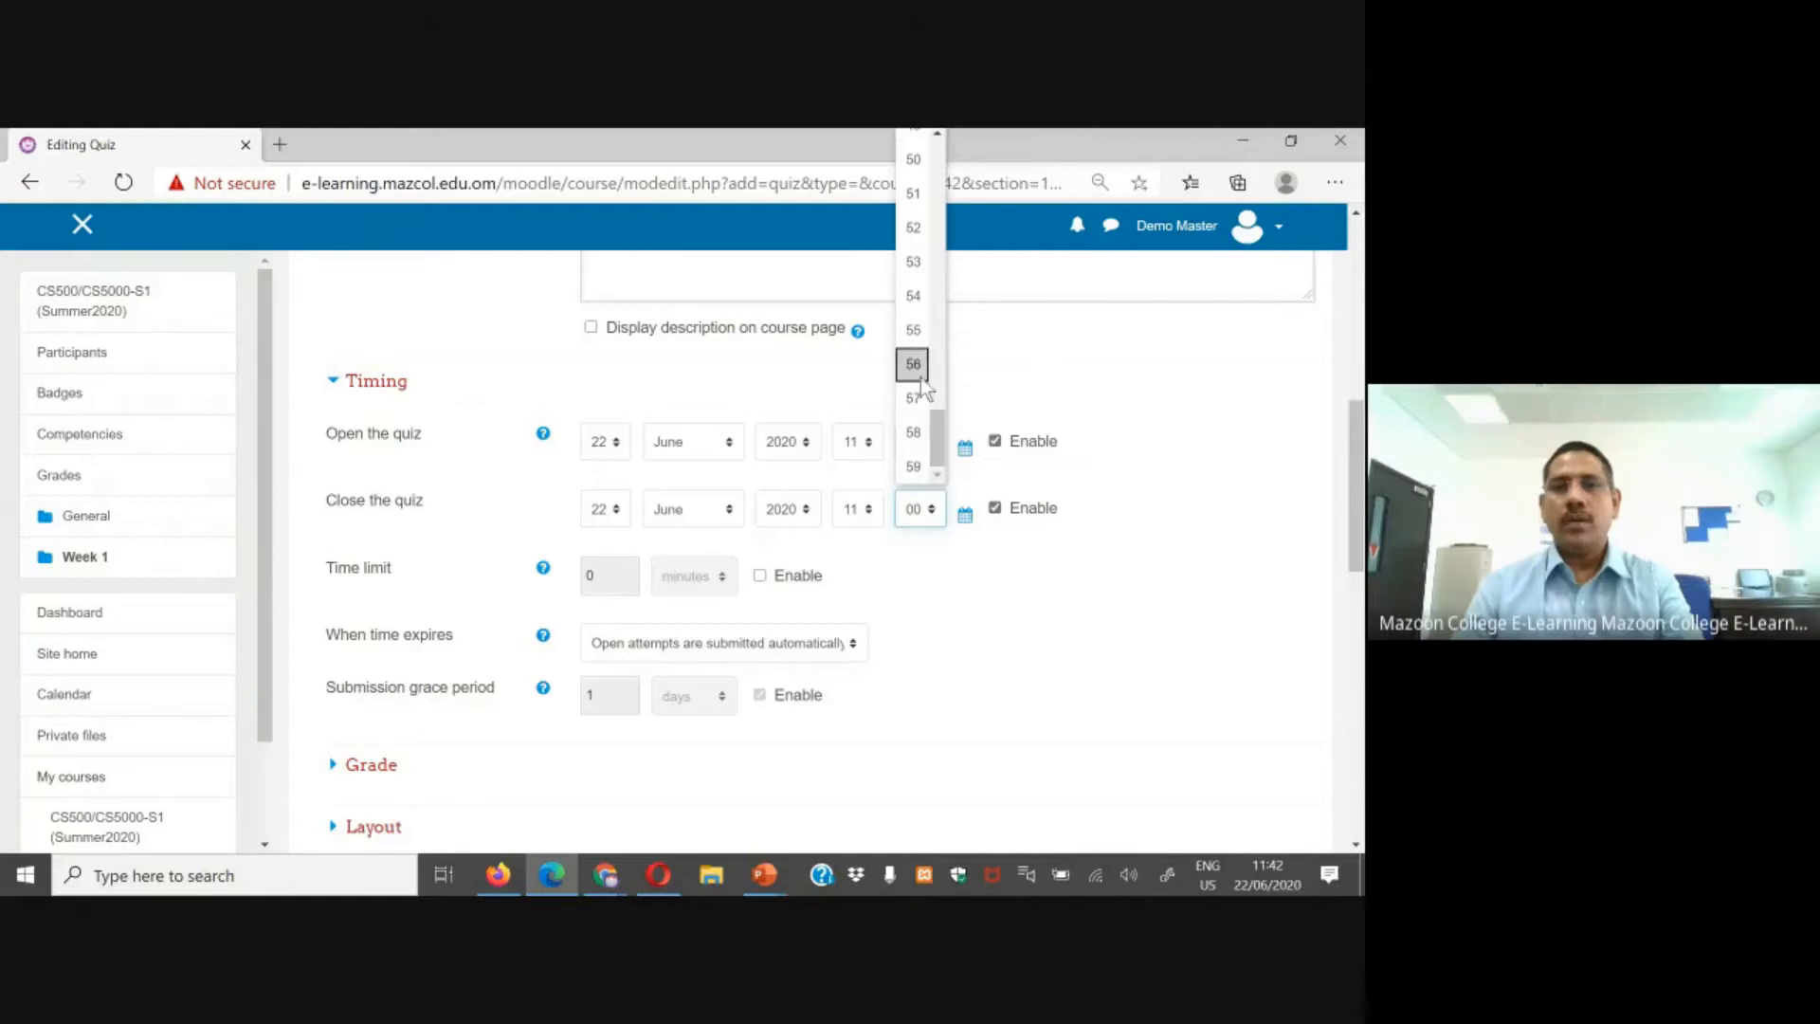
pyautogui.click(914, 330)
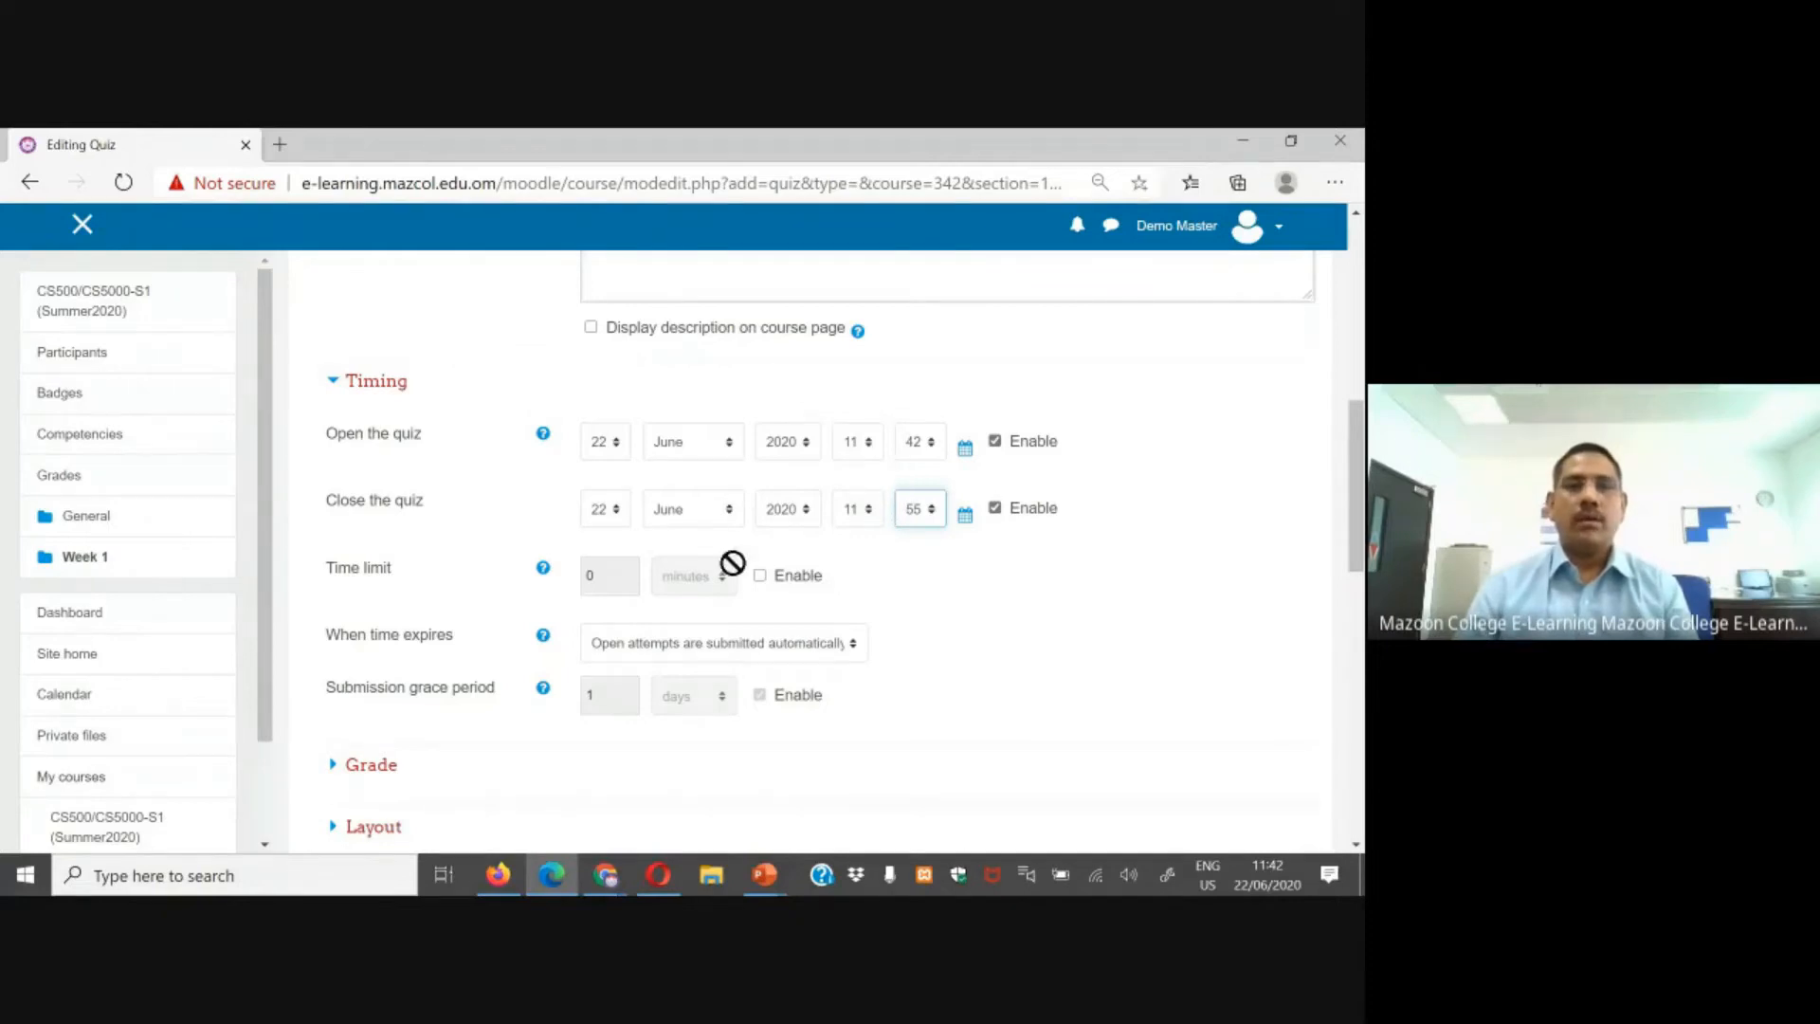
# Step: Try enabling a time limit for the quiz, then switch it off again
pyautogui.scroll(-2, 755, 471)
pyautogui.scroll(1, 694, 458)
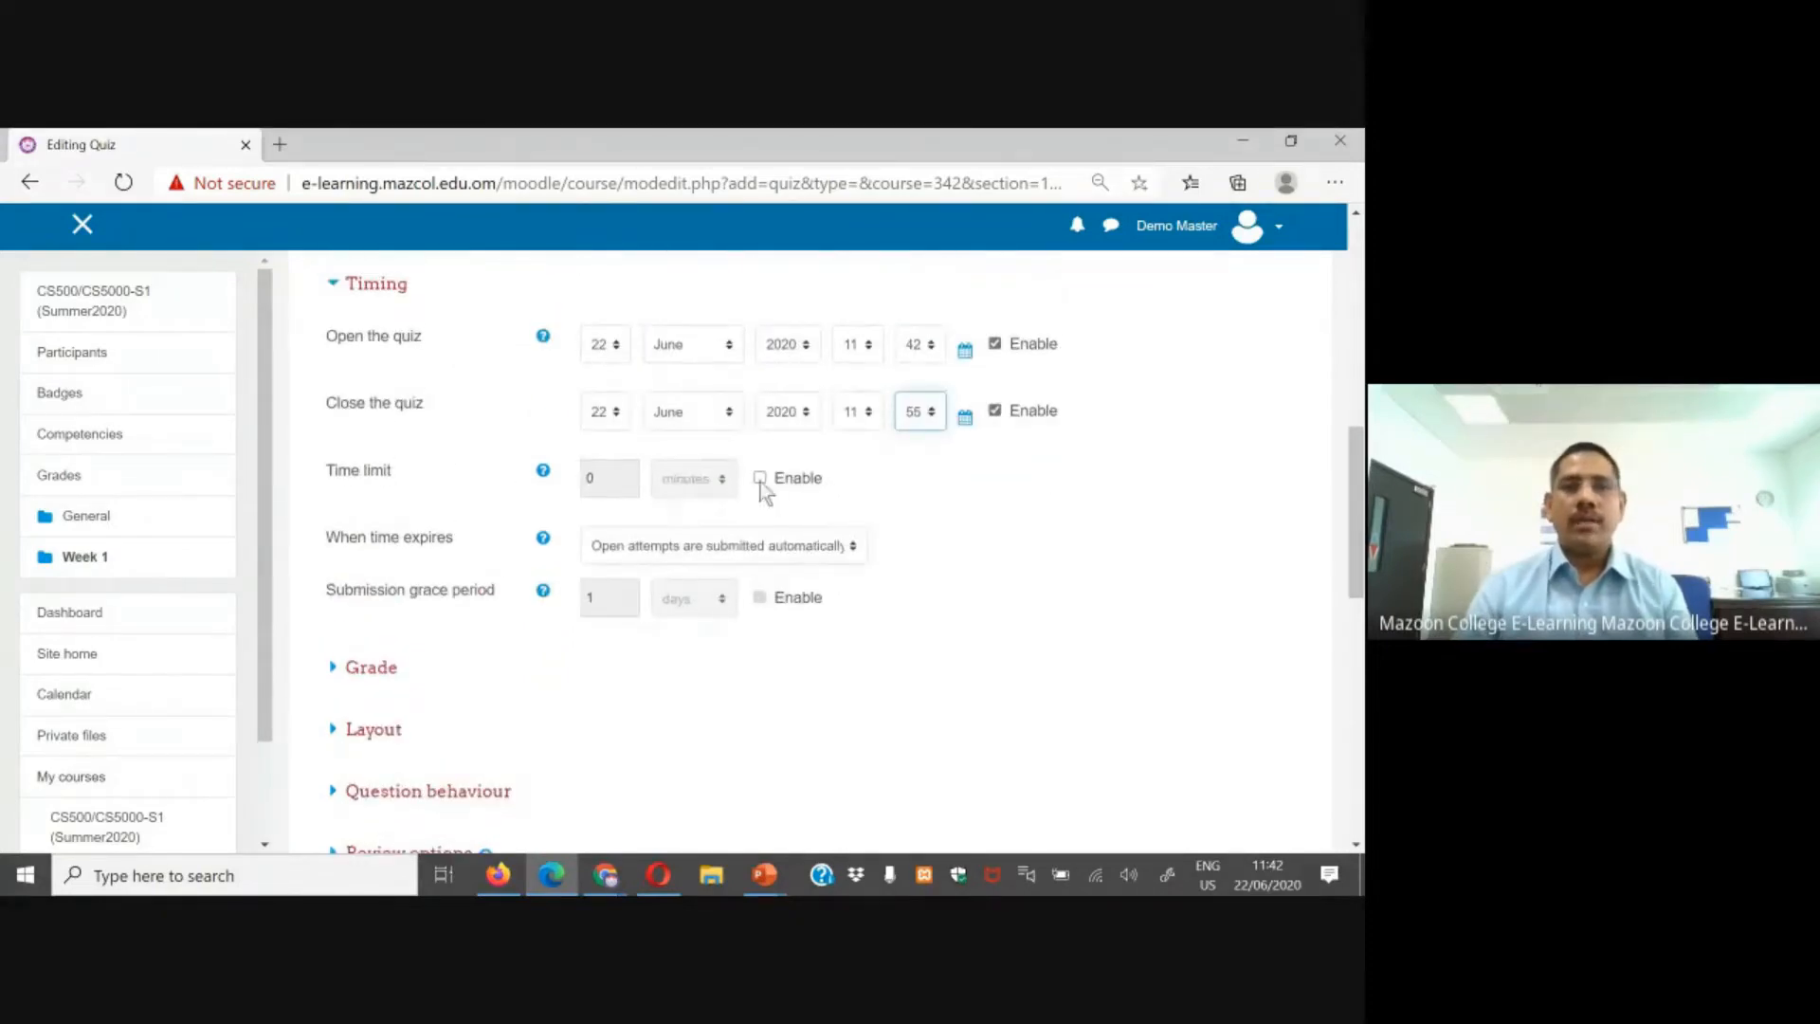
pyautogui.click(759, 479)
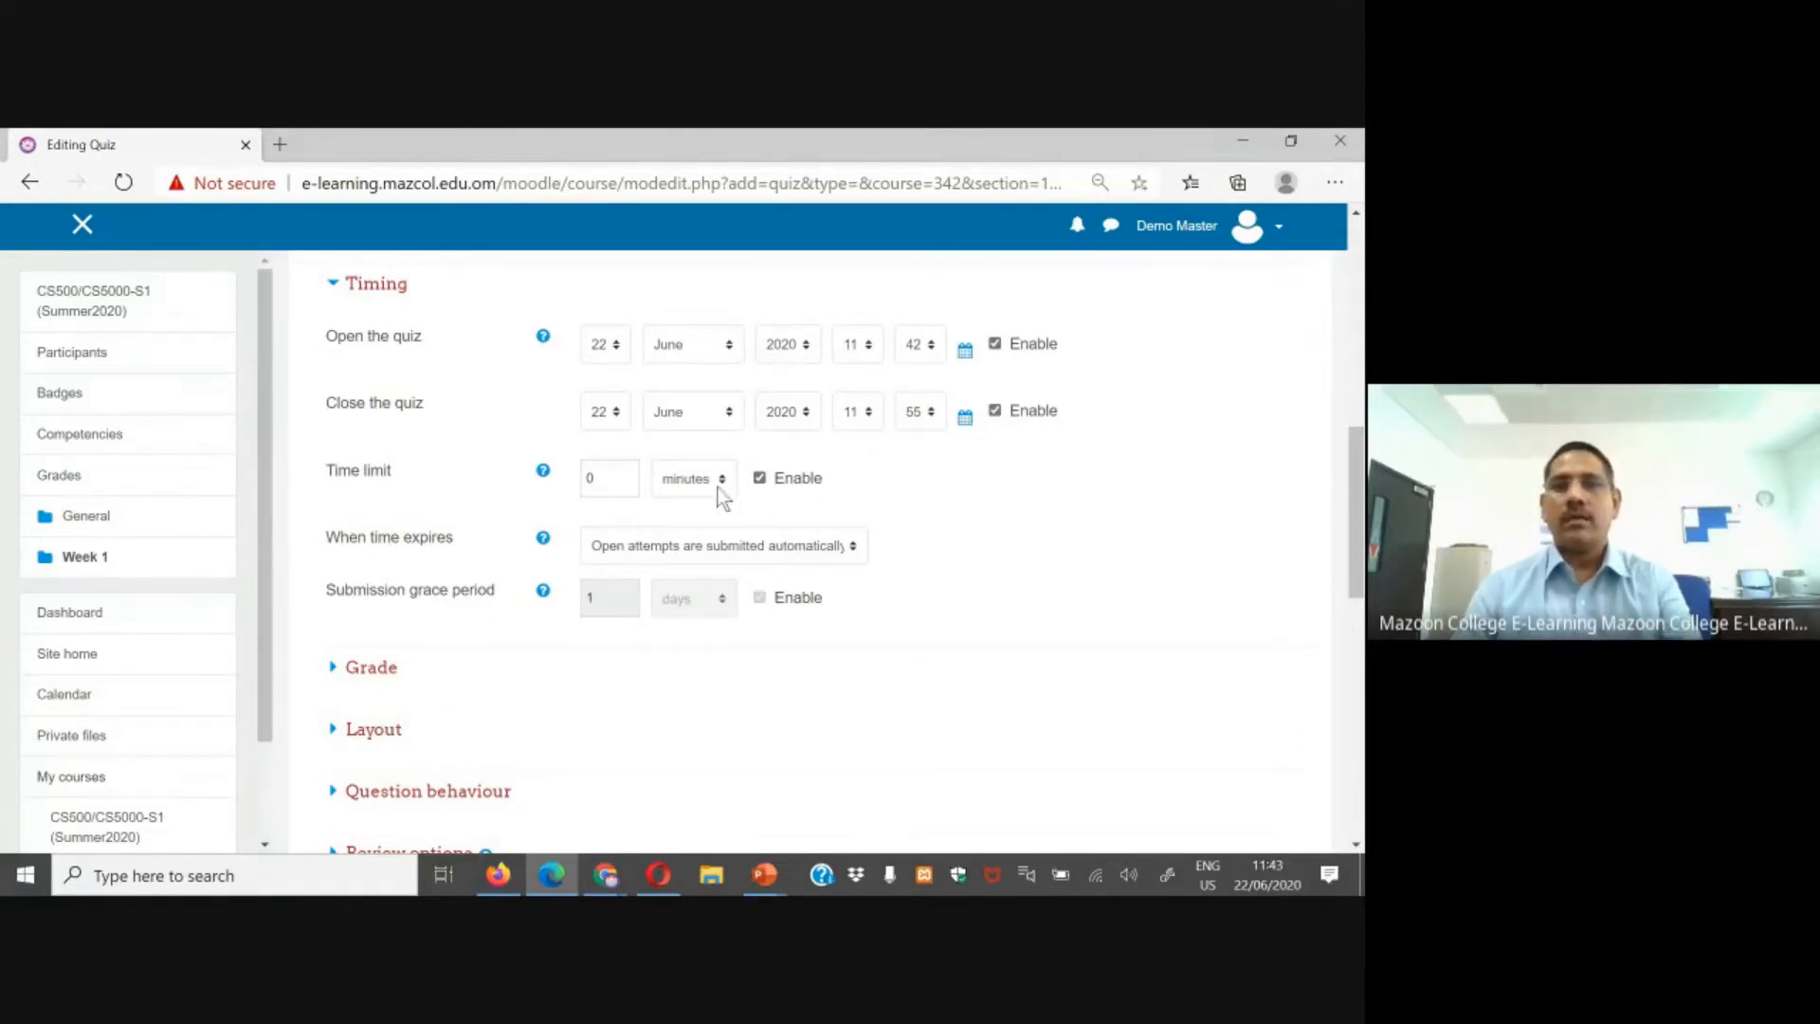
pyautogui.doubleClick(627, 479)
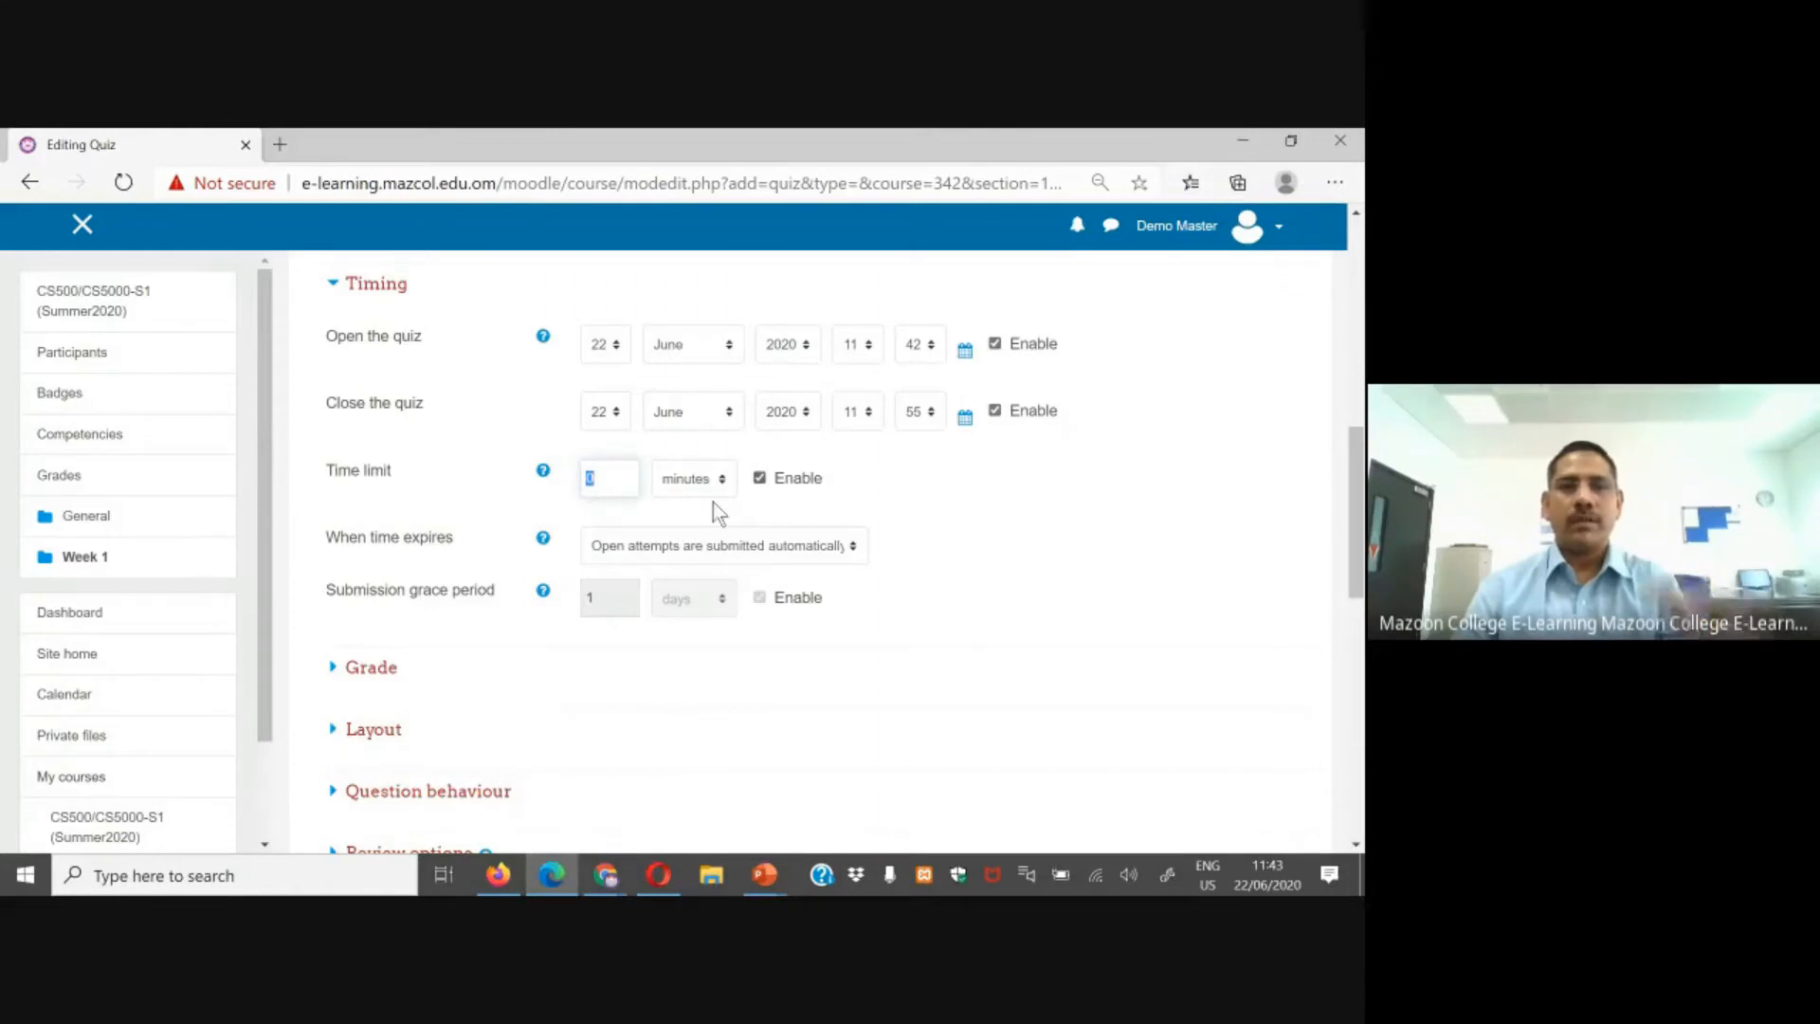
pyautogui.click(761, 479)
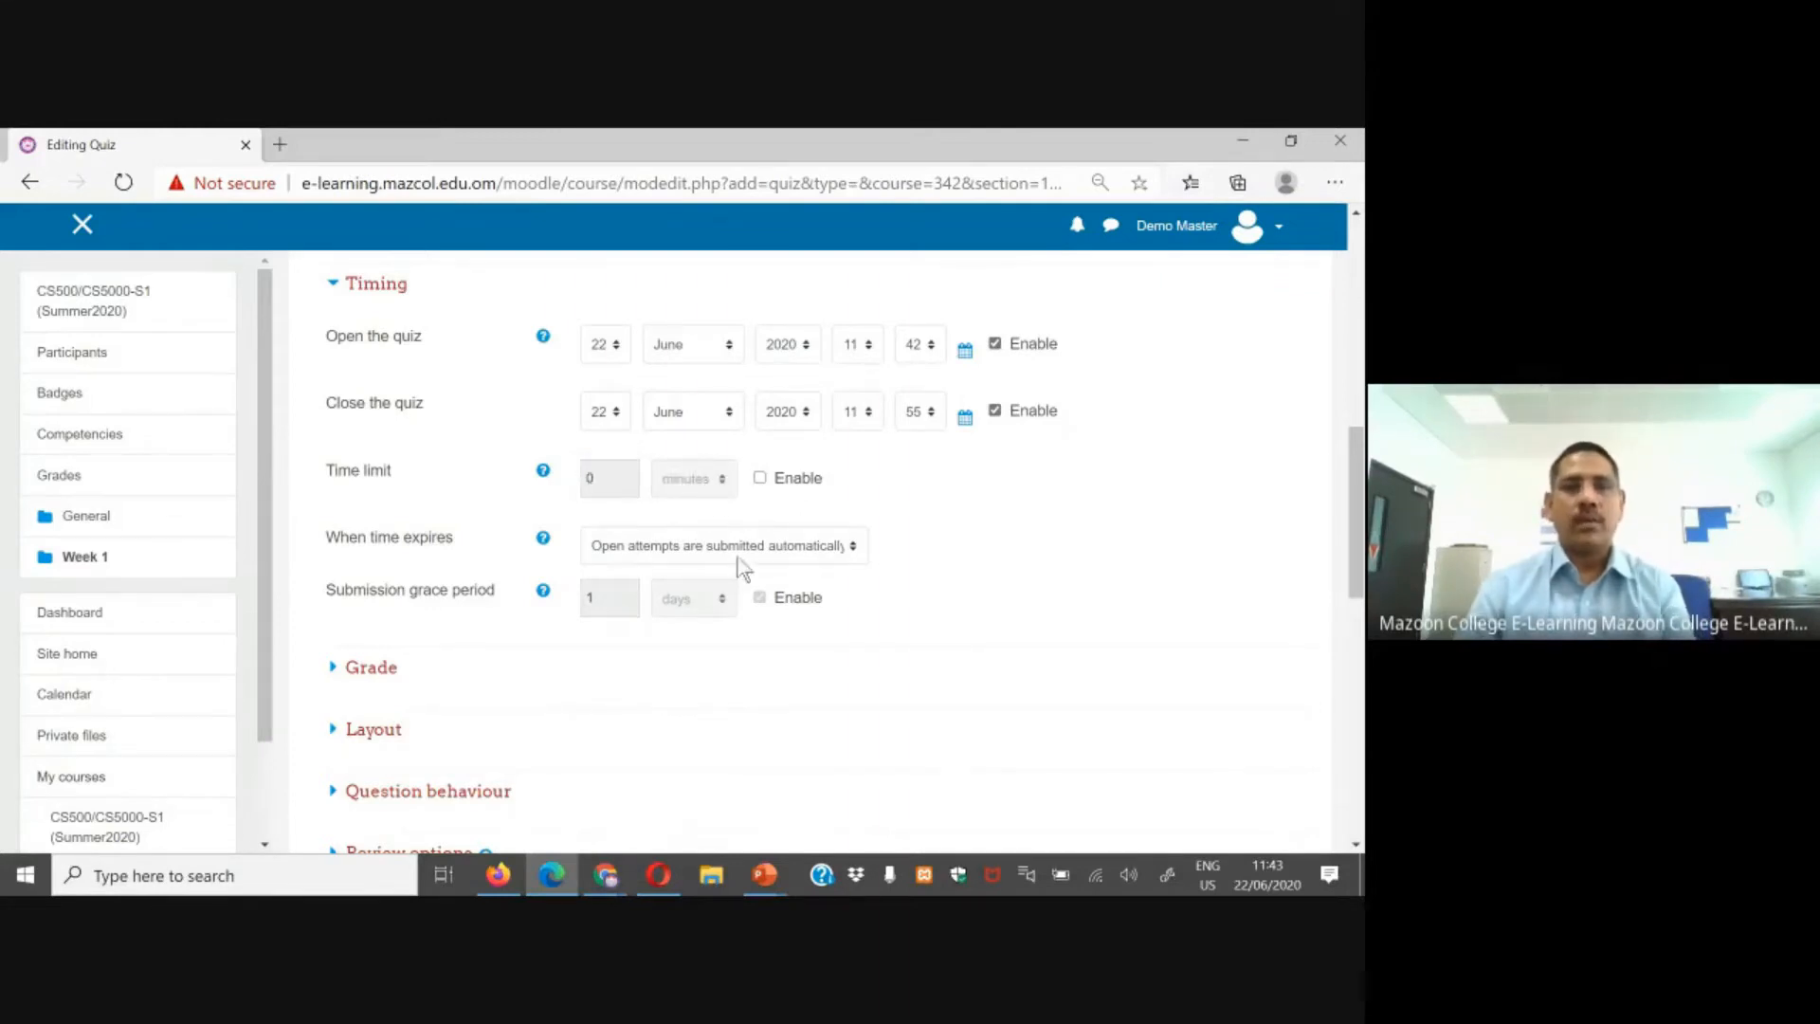
# Step: Expand the Grade settings and set attempts allowed to 1
pyautogui.scroll(-2, 669, 546)
pyautogui.click(371, 471)
pyautogui.click(631, 638)
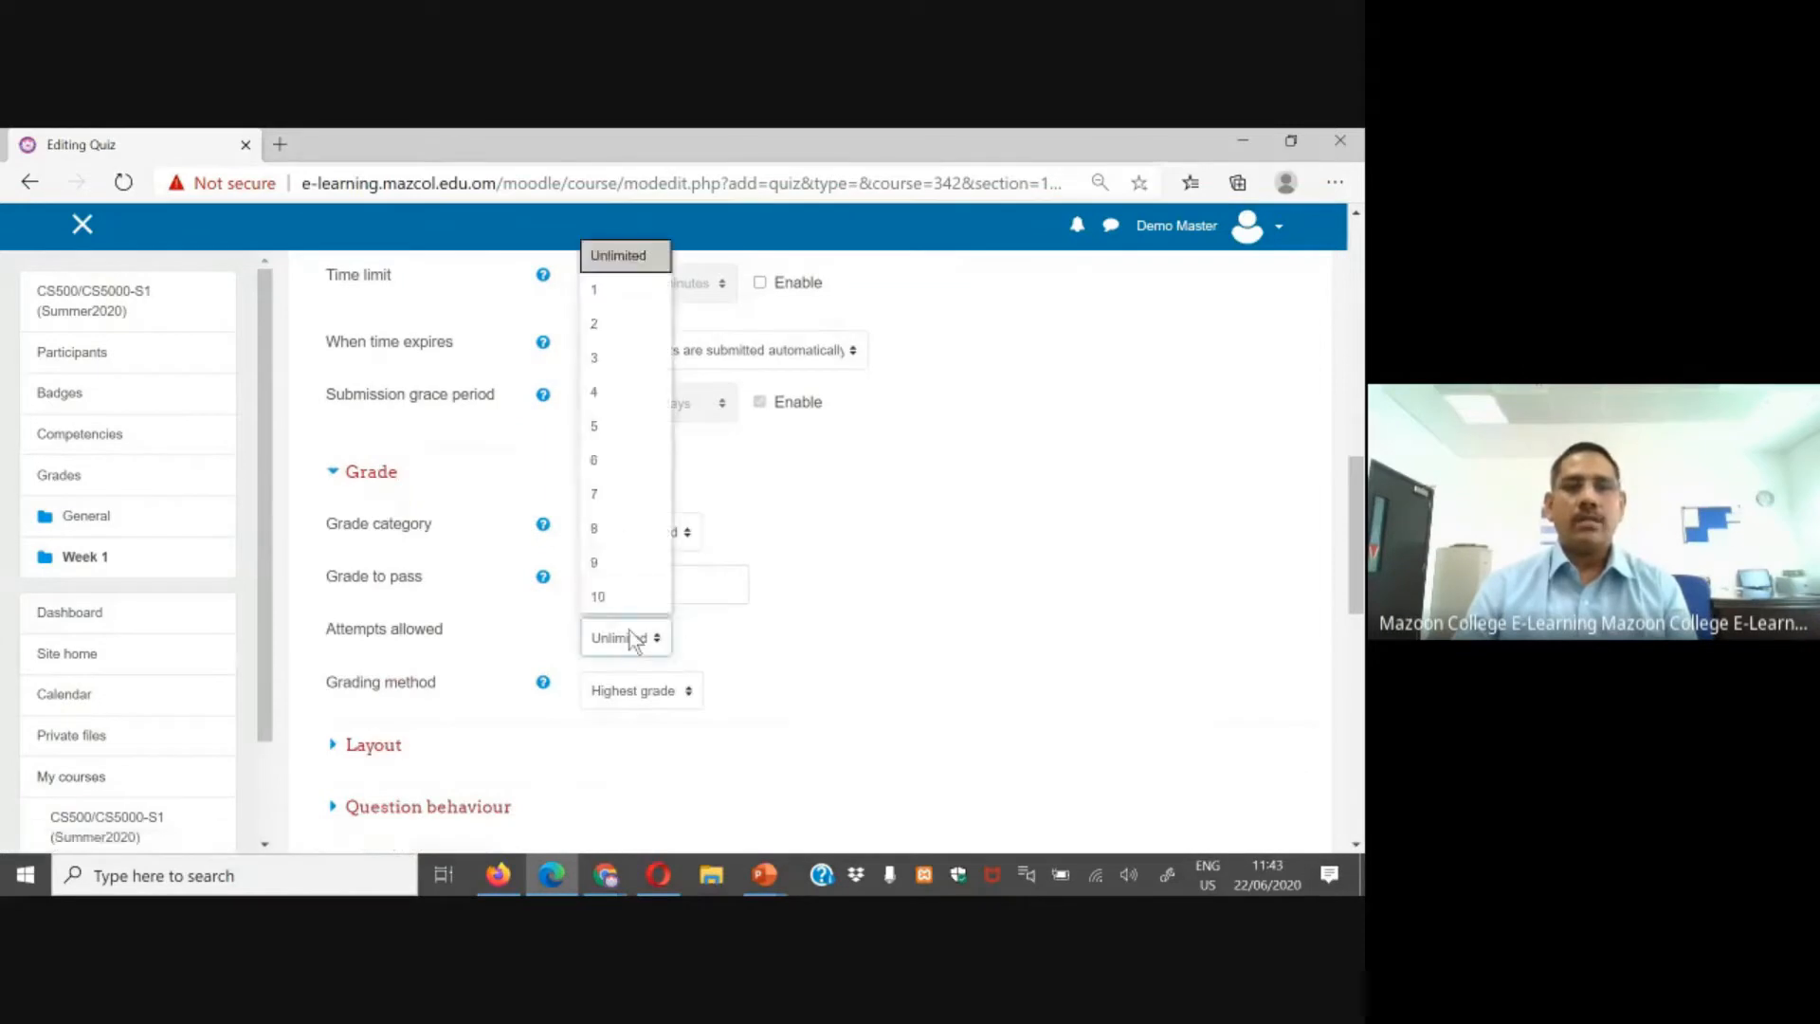
pyautogui.click(625, 290)
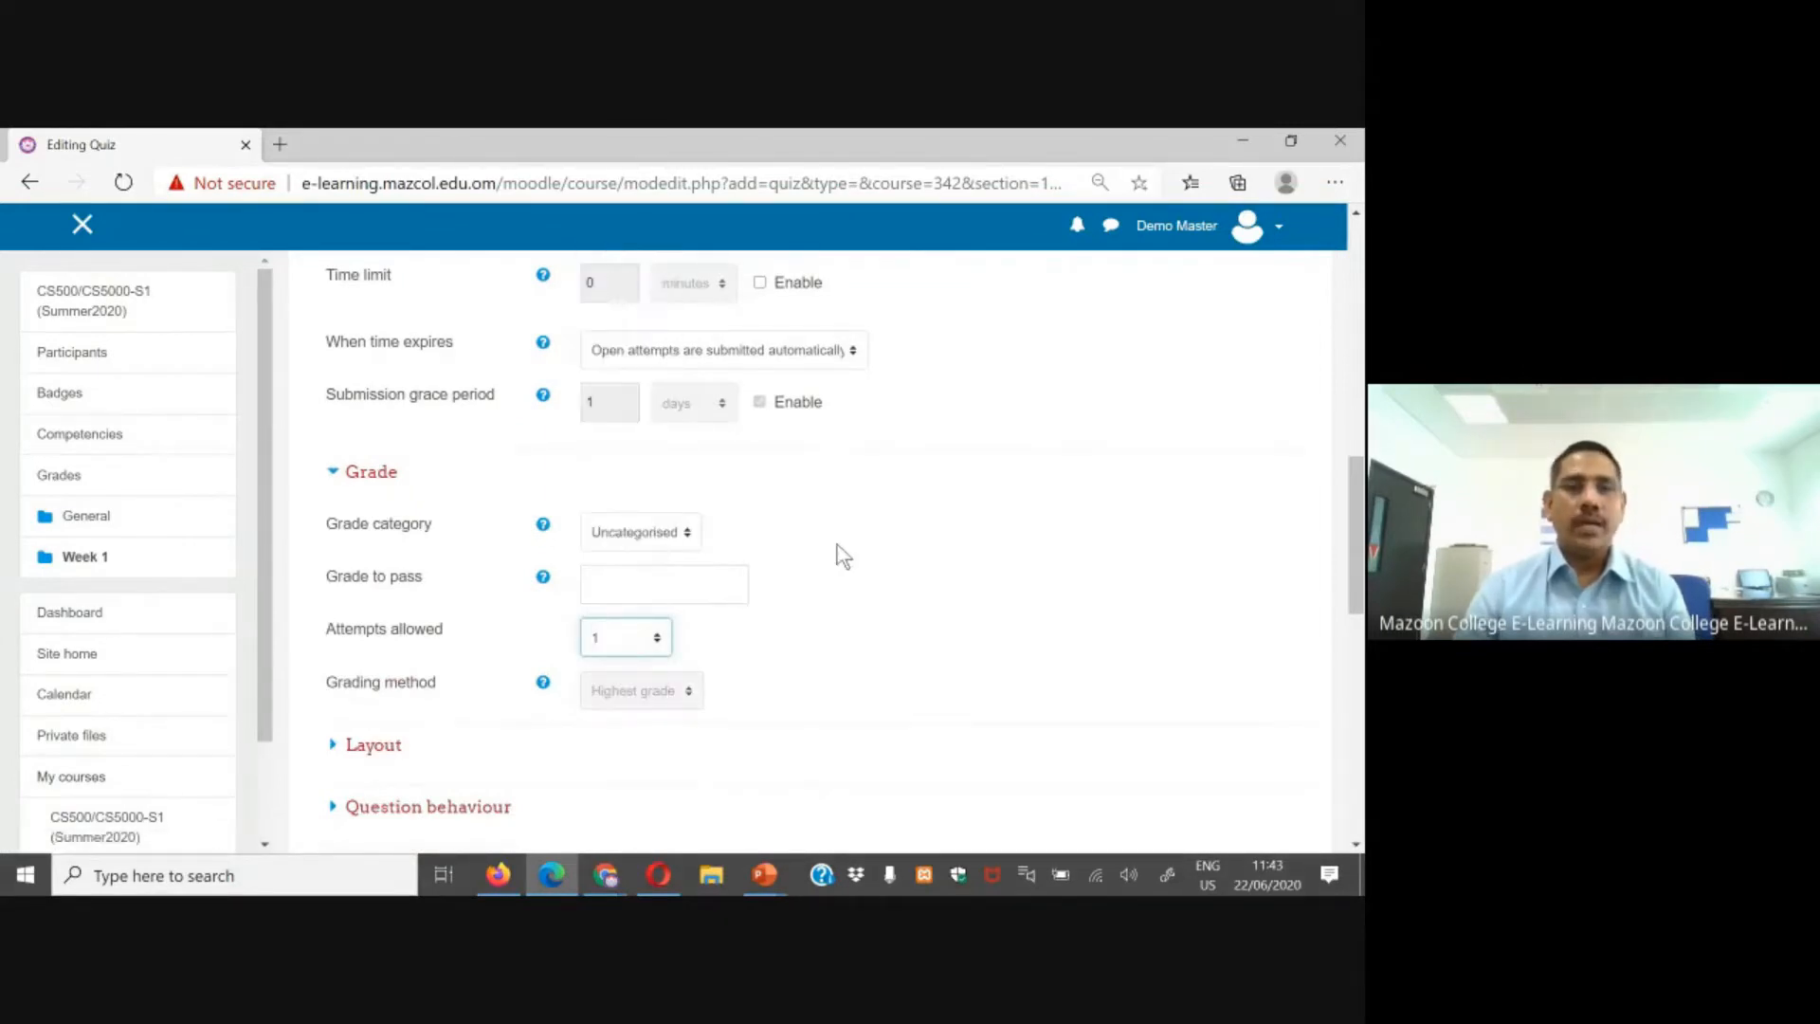
# Step: Save the quiz settings and return to the course
pyautogui.scroll(-1, 842, 556)
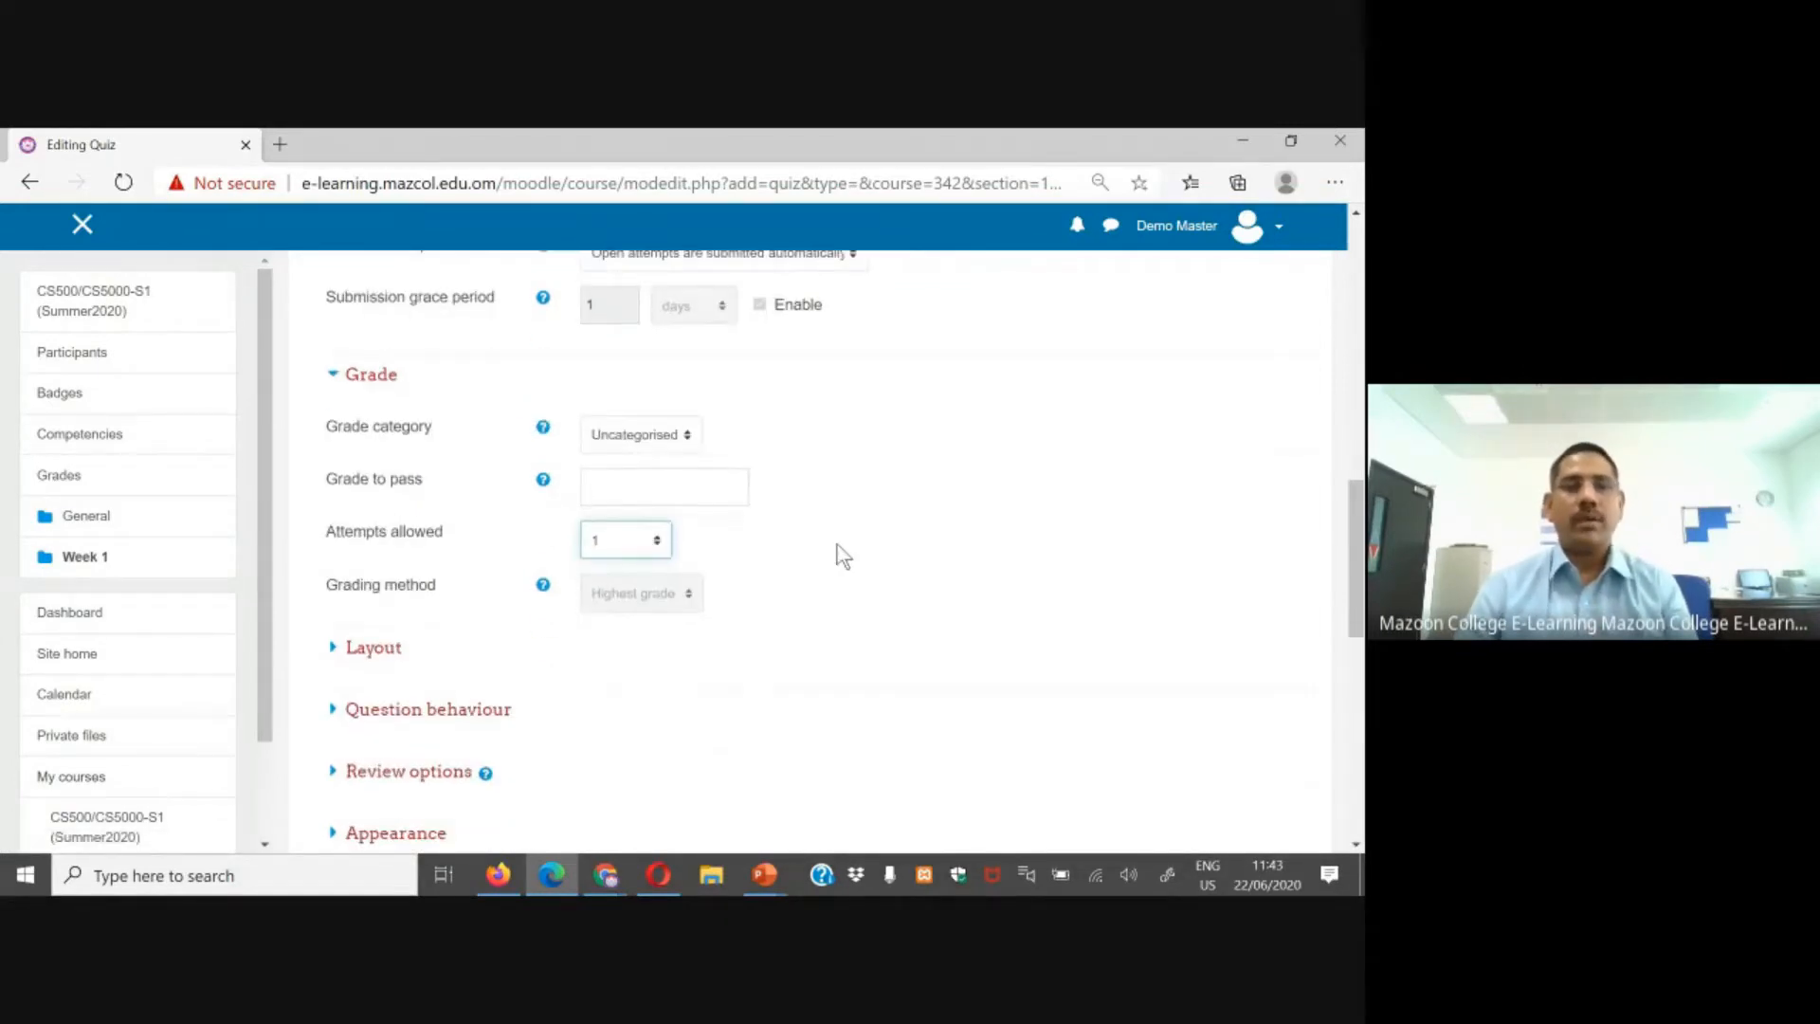
pyautogui.scroll(-7, 842, 557)
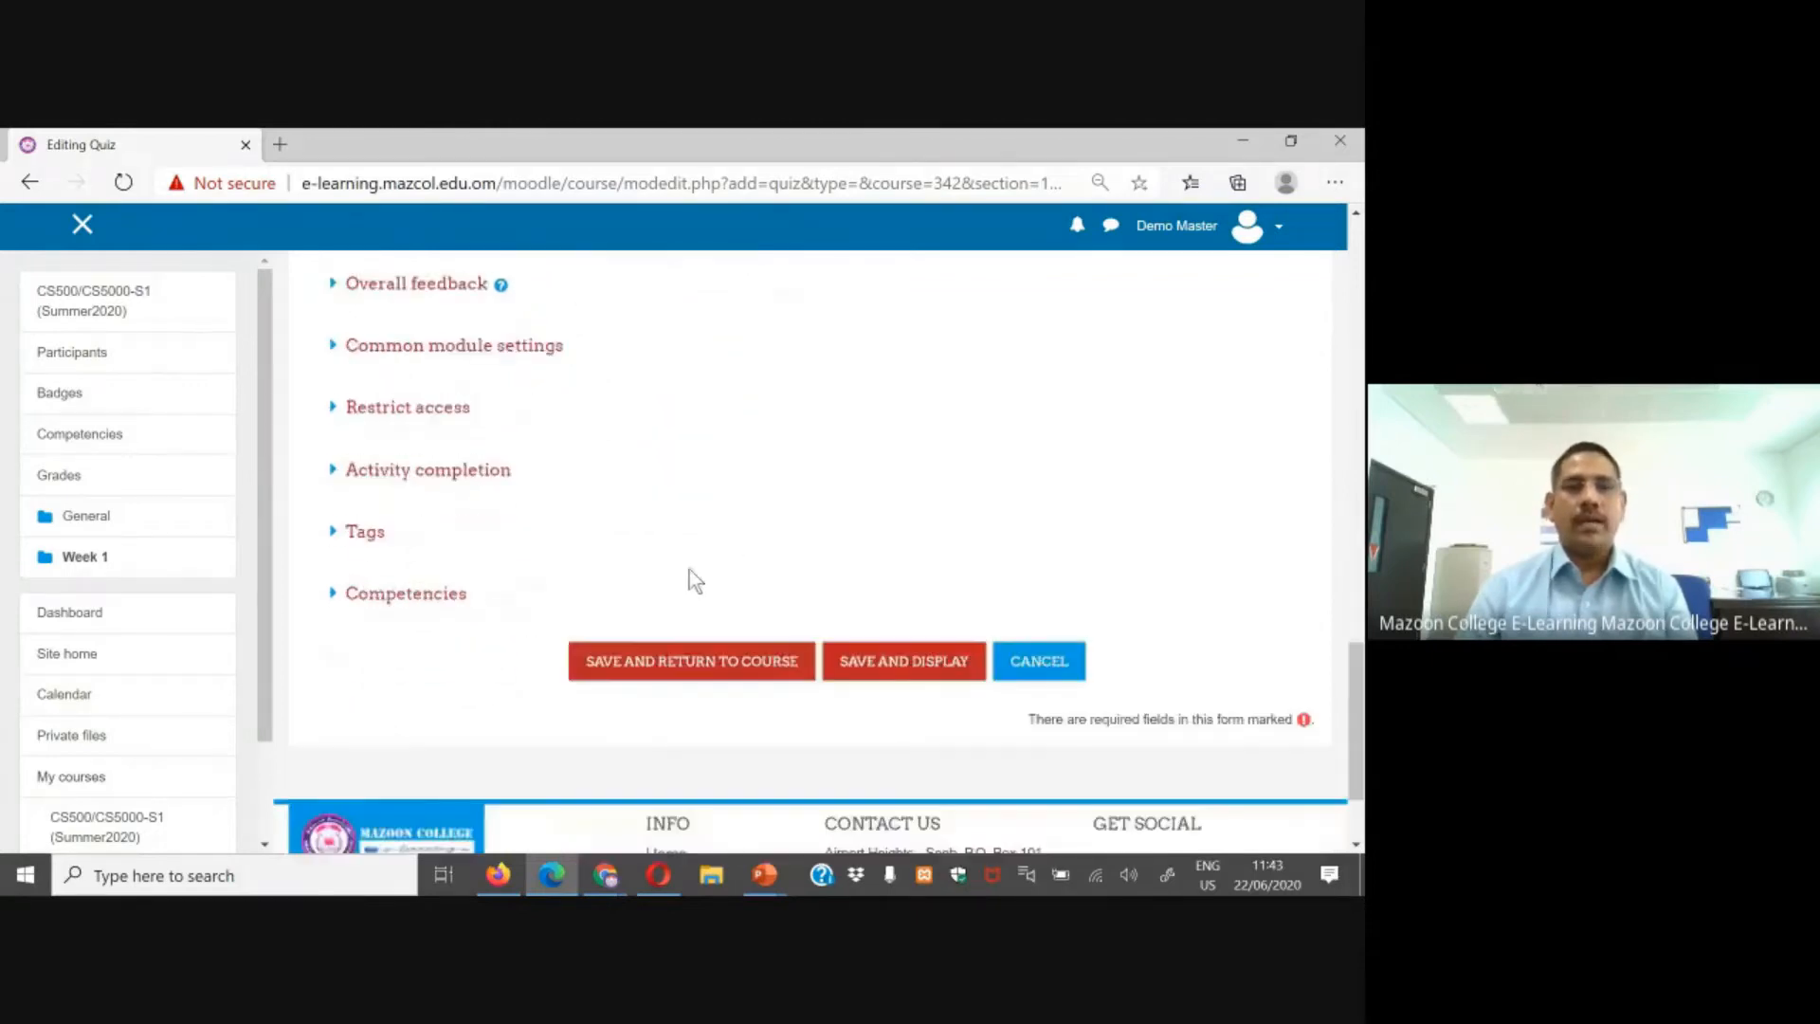
pyautogui.click(645, 654)
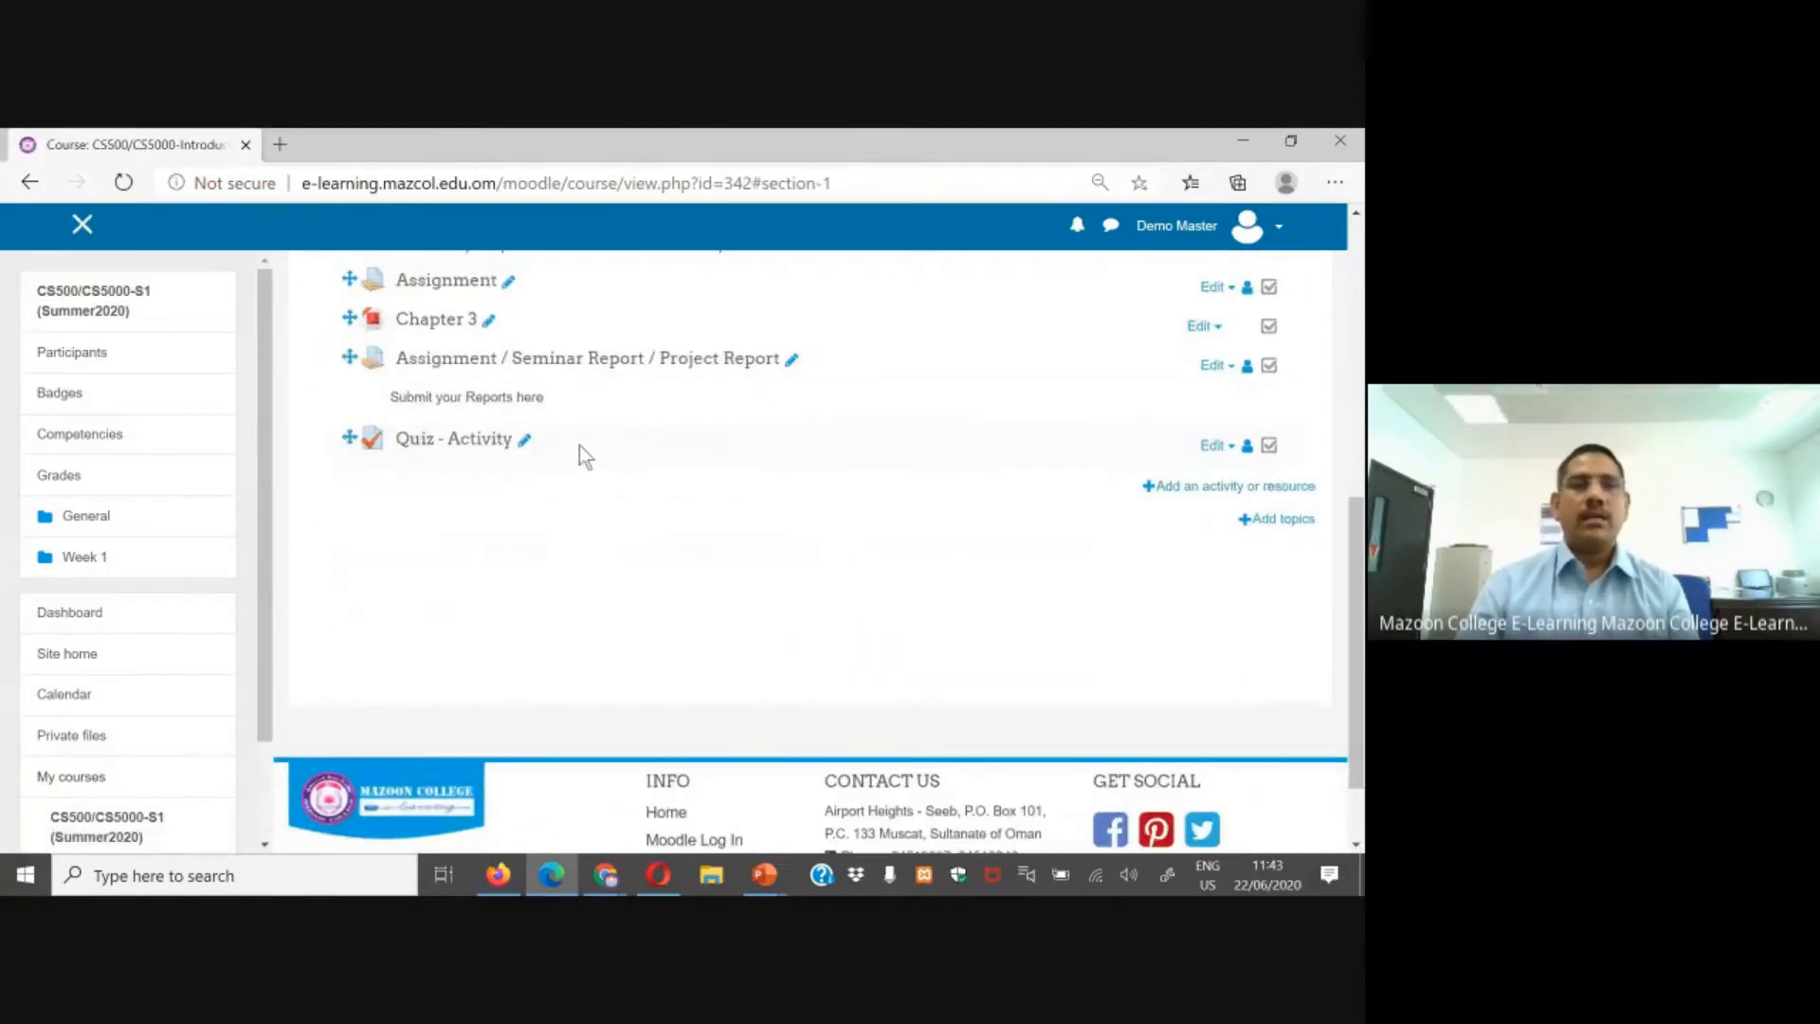
# Step: Open the Quiz - Activity and go to its quiz editing page to add questions
pyautogui.click(438, 441)
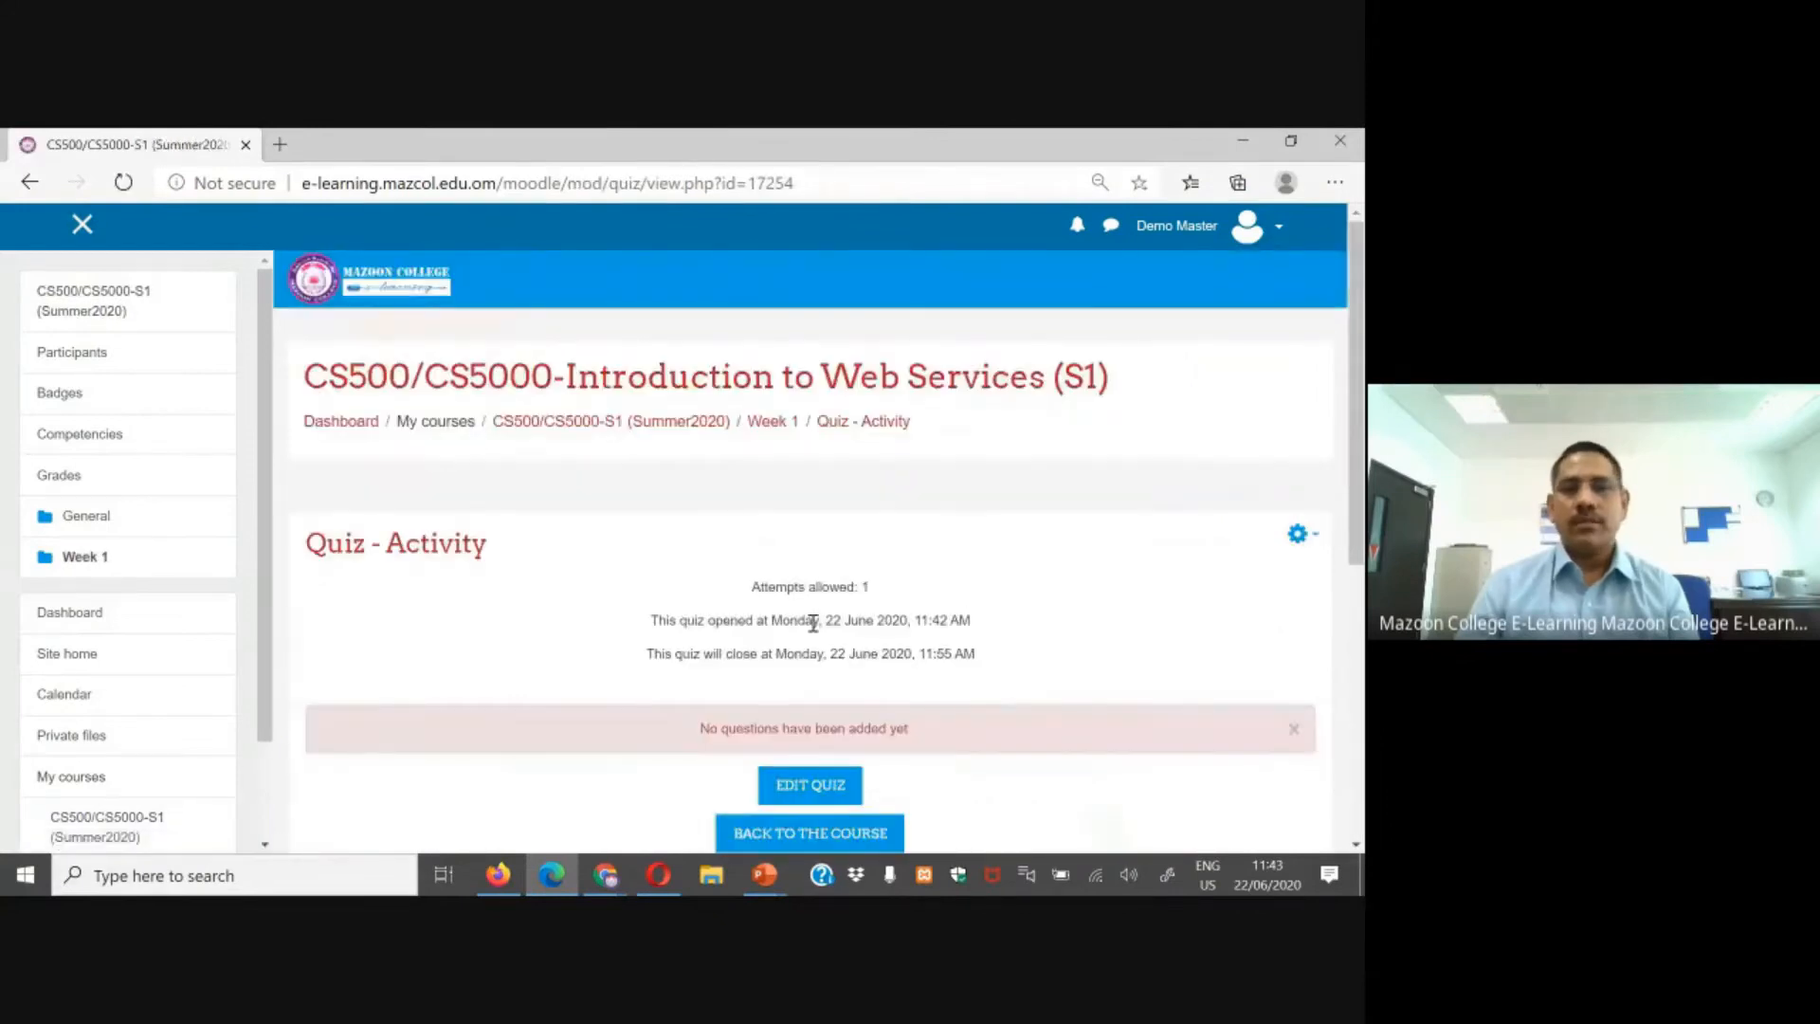
pyautogui.scroll(-1, 894, 610)
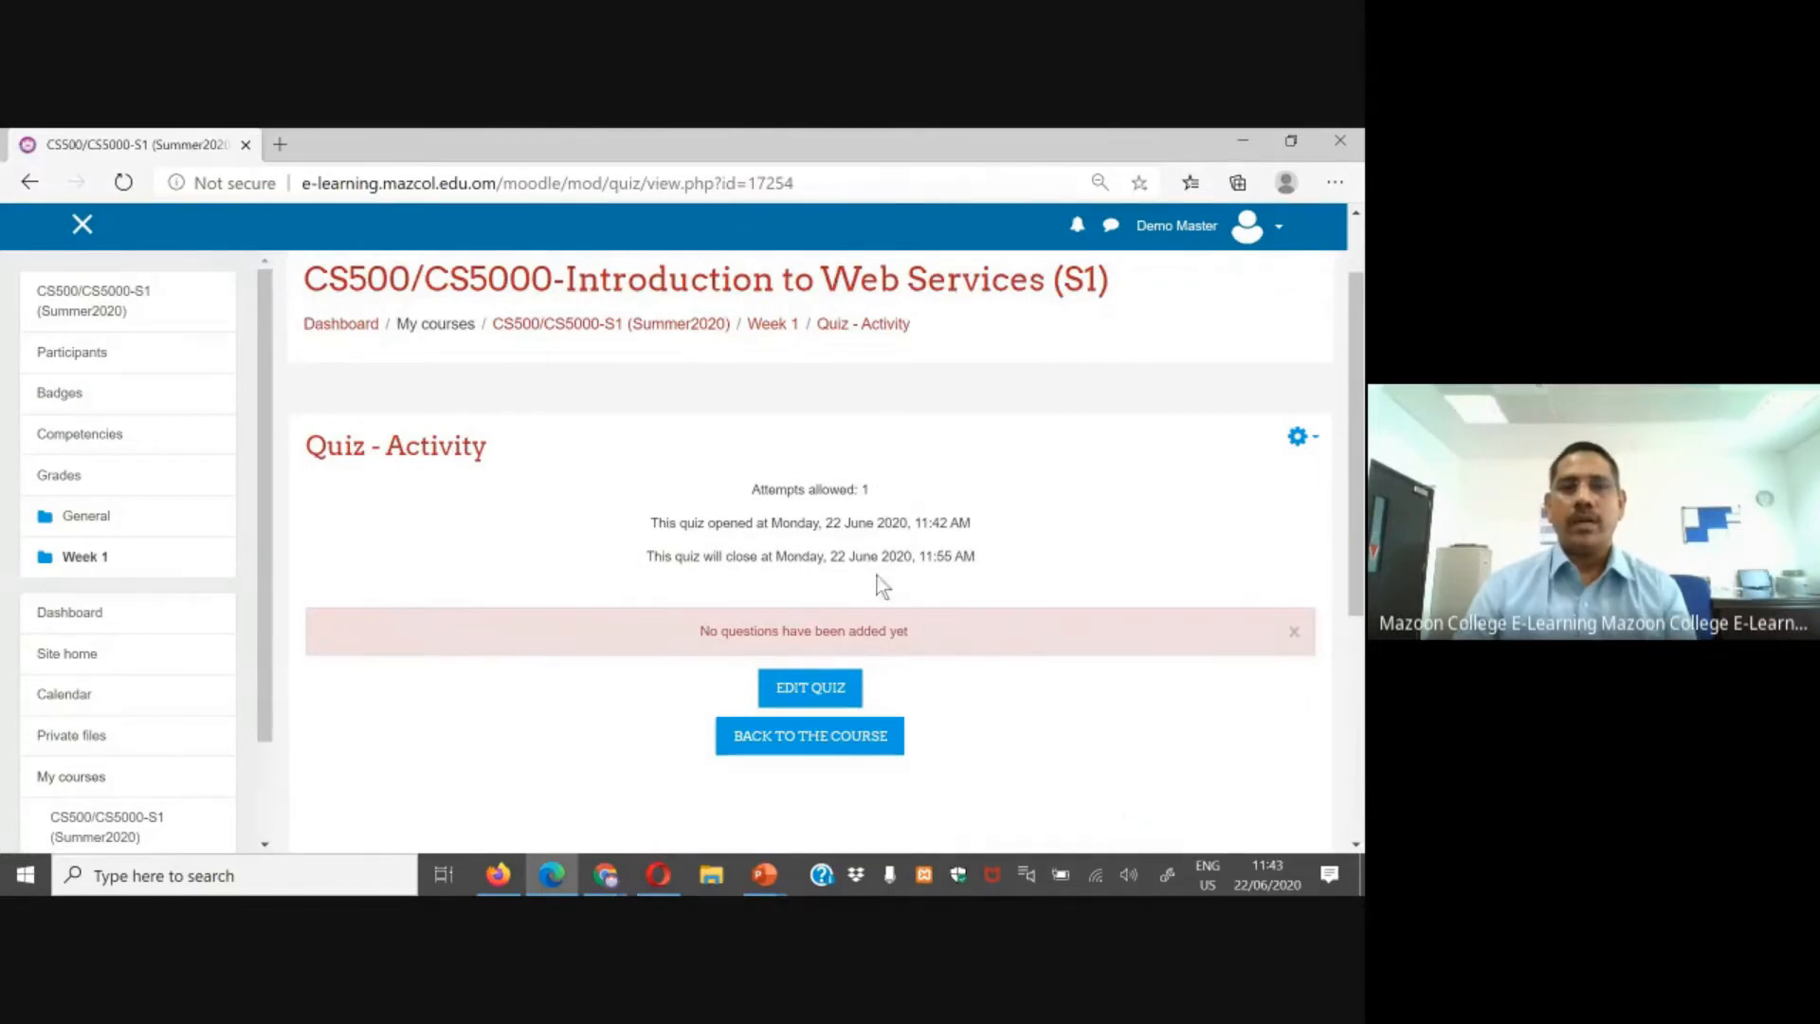
pyautogui.scroll(-1, 924, 675)
pyautogui.click(816, 592)
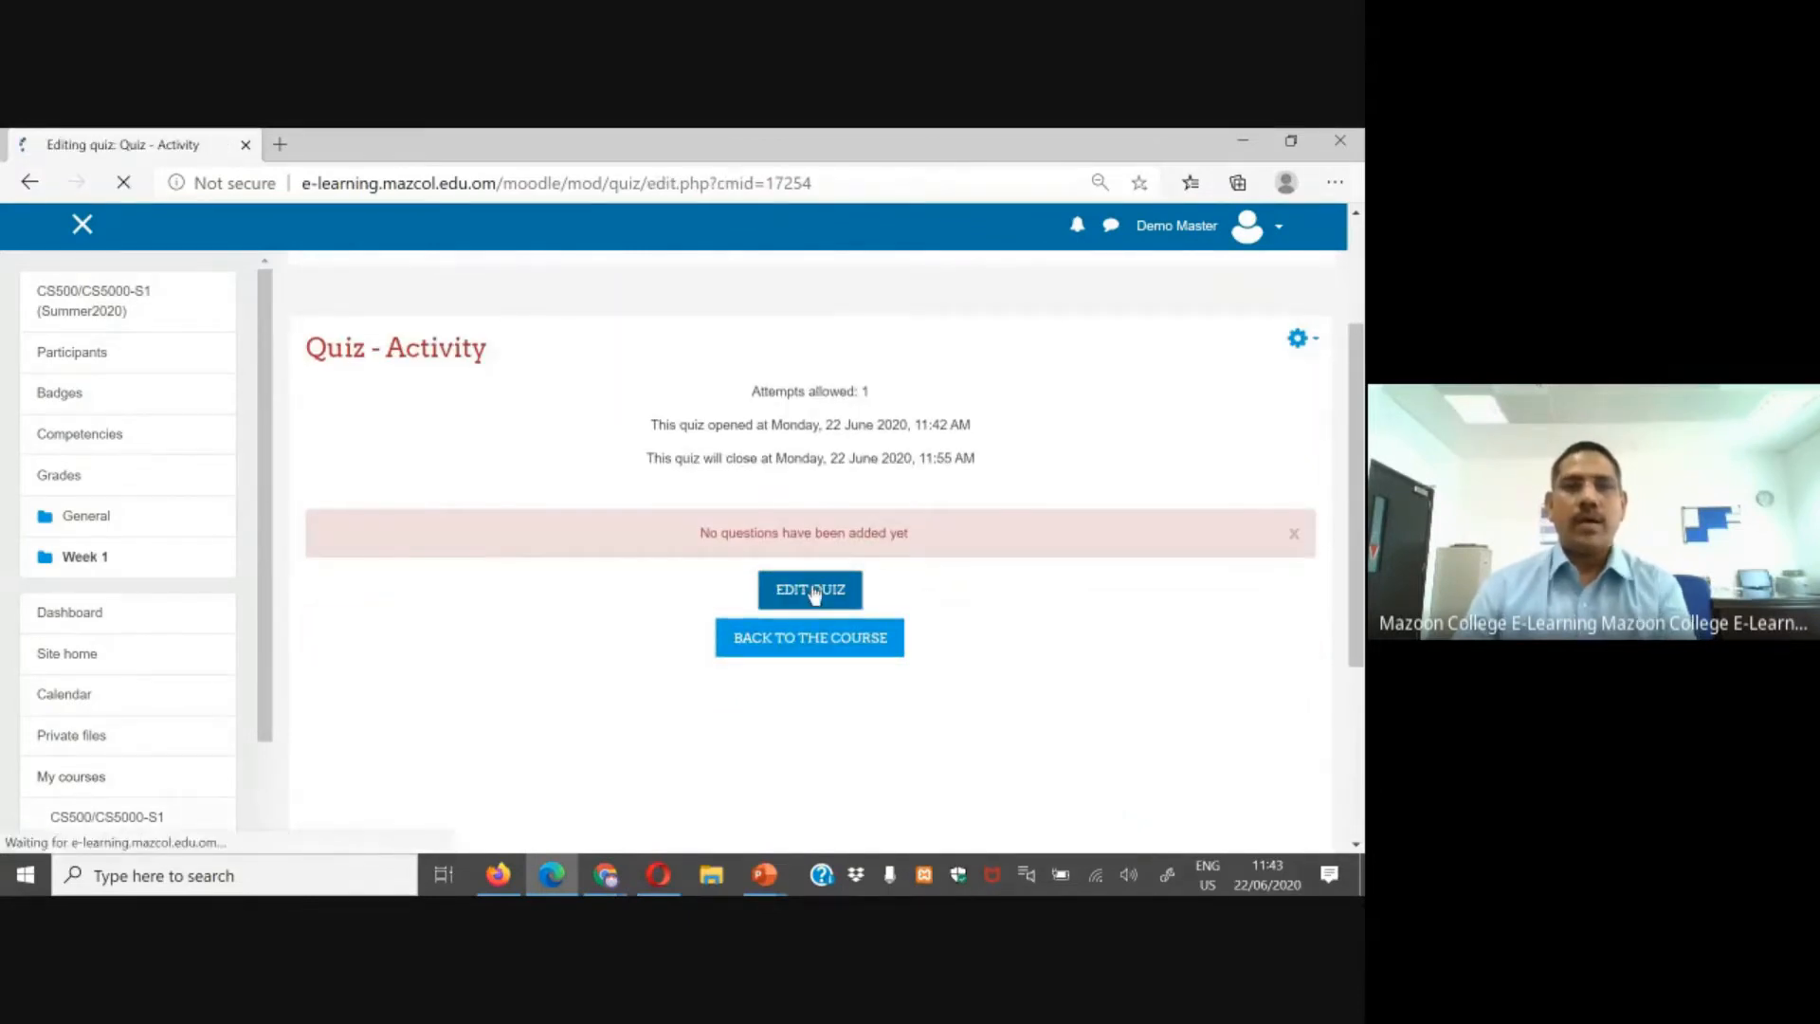
# Step: Start adding a new Short answer question to the quiz
pyautogui.scroll(-3, 699, 597)
pyautogui.click(1273, 393)
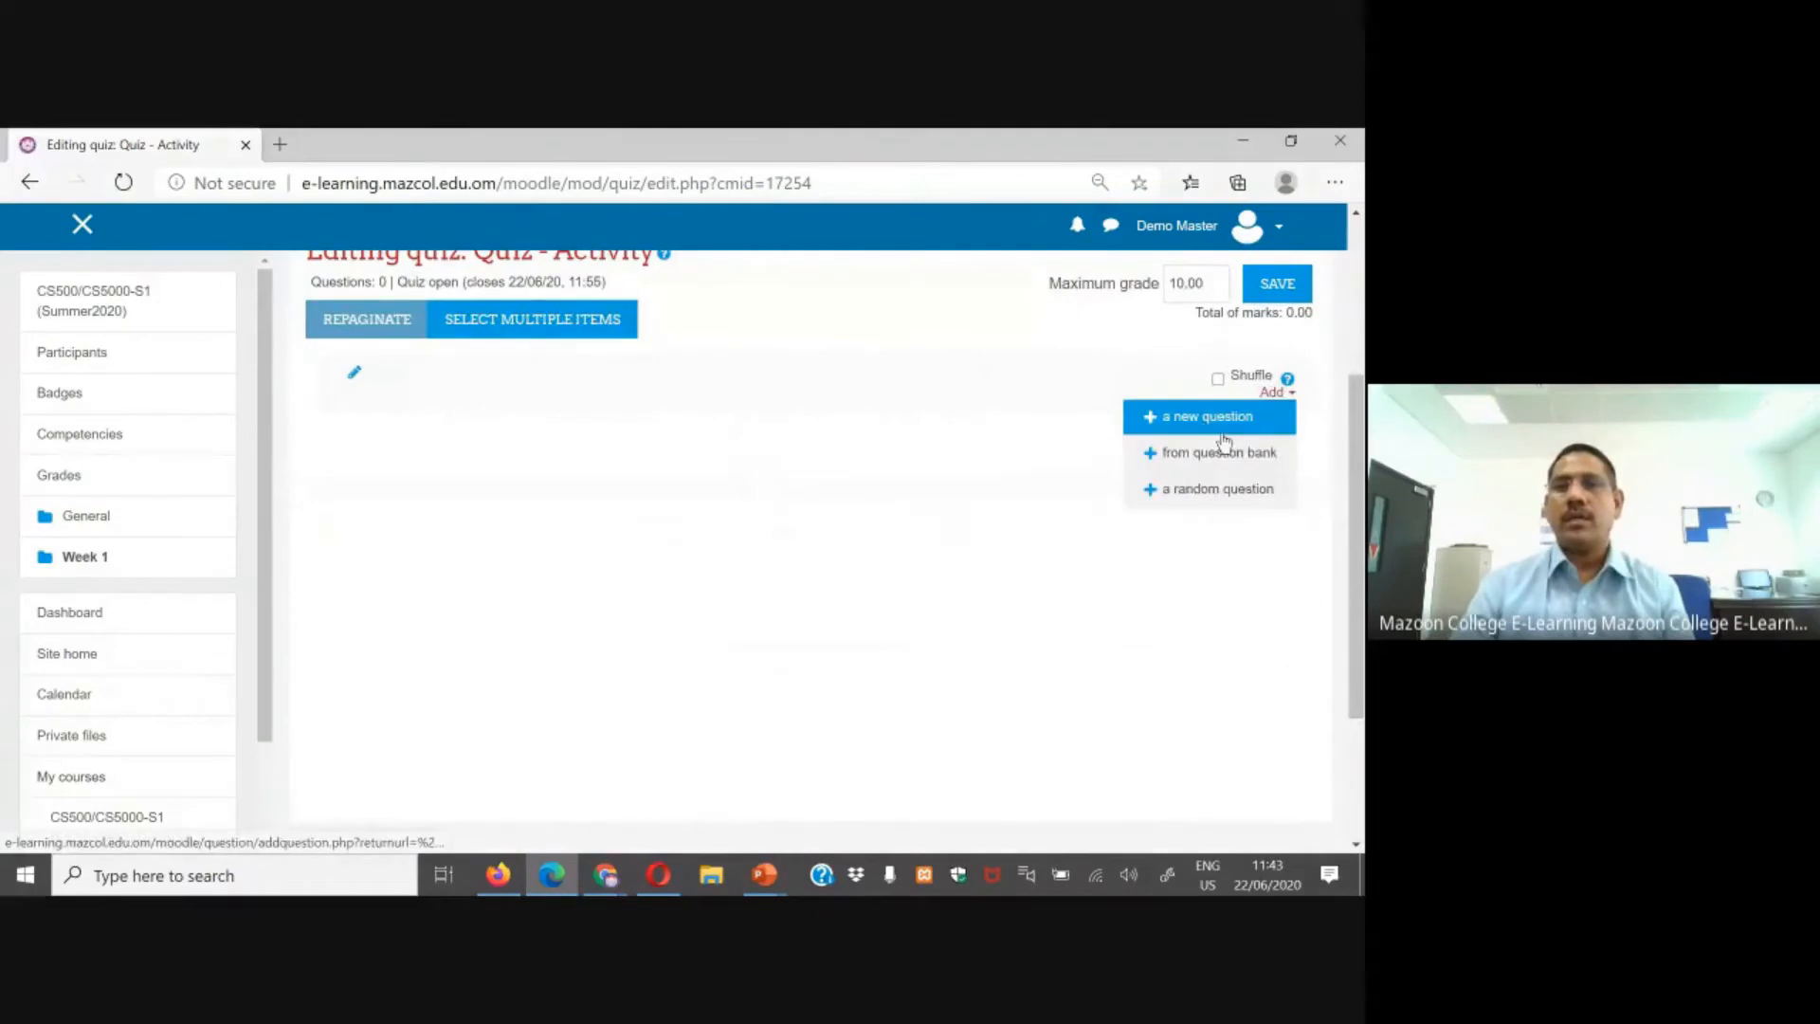
pyautogui.click(1231, 413)
pyautogui.click(552, 443)
pyautogui.scroll(-2, 820, 550)
pyautogui.click(772, 638)
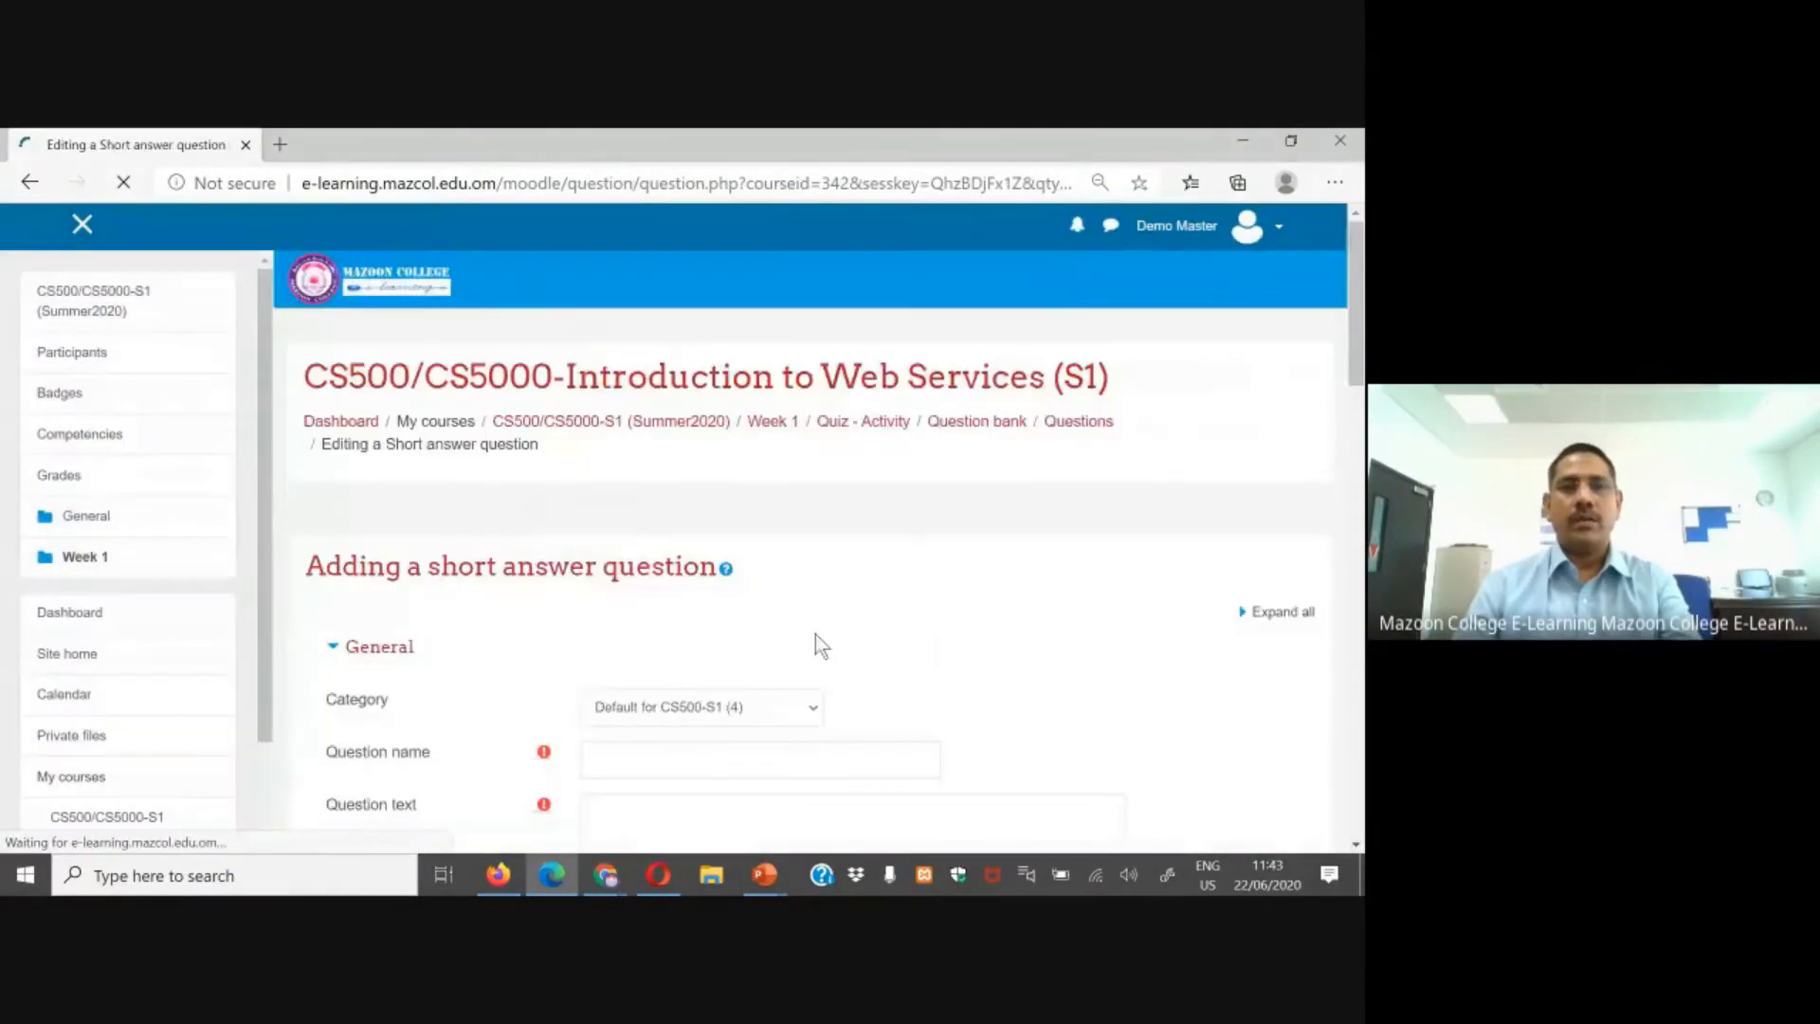
# Step: Name the question "What is your name?" and copy the same wording into the question text
pyautogui.scroll(-2, 815, 634)
pyautogui.click(766, 563)
pyautogui.write('What is your name?')
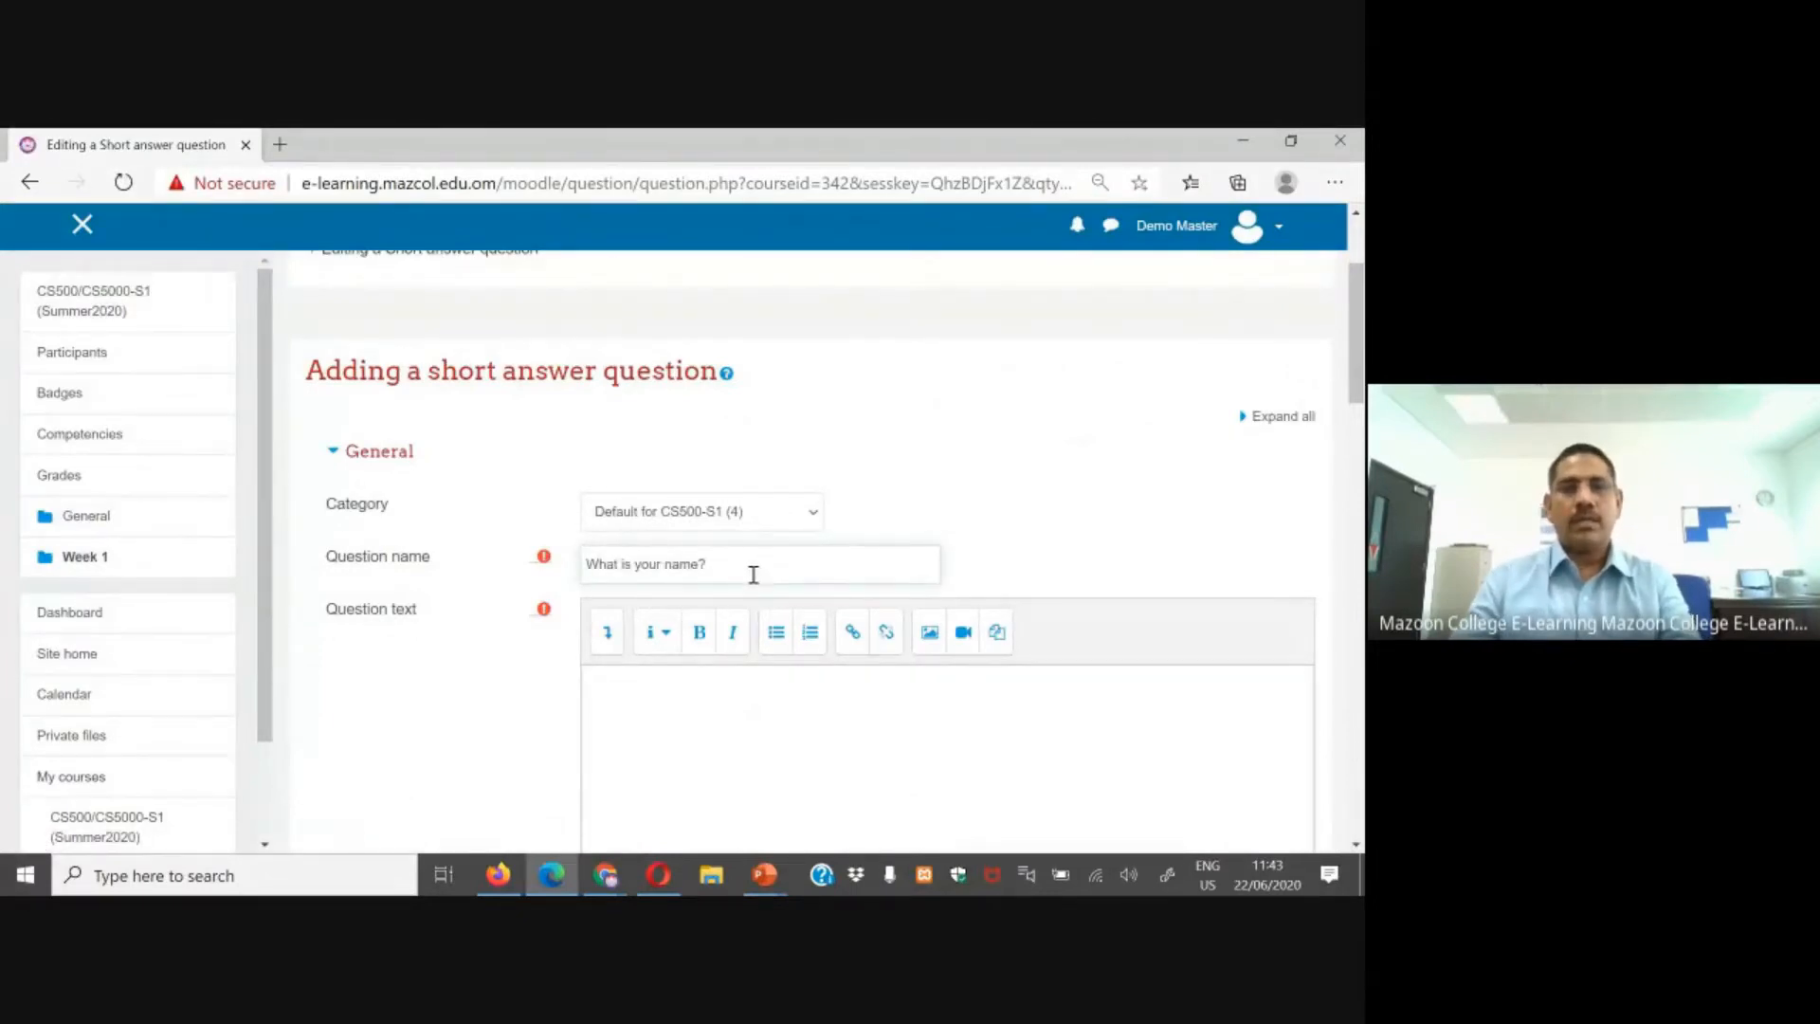
pyautogui.moveTo(753, 574); pyautogui.dragTo(481, 565)
pyautogui.hotkey('ctrl', 'c')
pyautogui.click(740, 711)
pyautogui.hotkey('ctrl', 'v')
# Step: Enter the expected student name as Answer 1
pyautogui.scroll(-1, 838, 728)
pyautogui.scroll(-15, 699, 650)
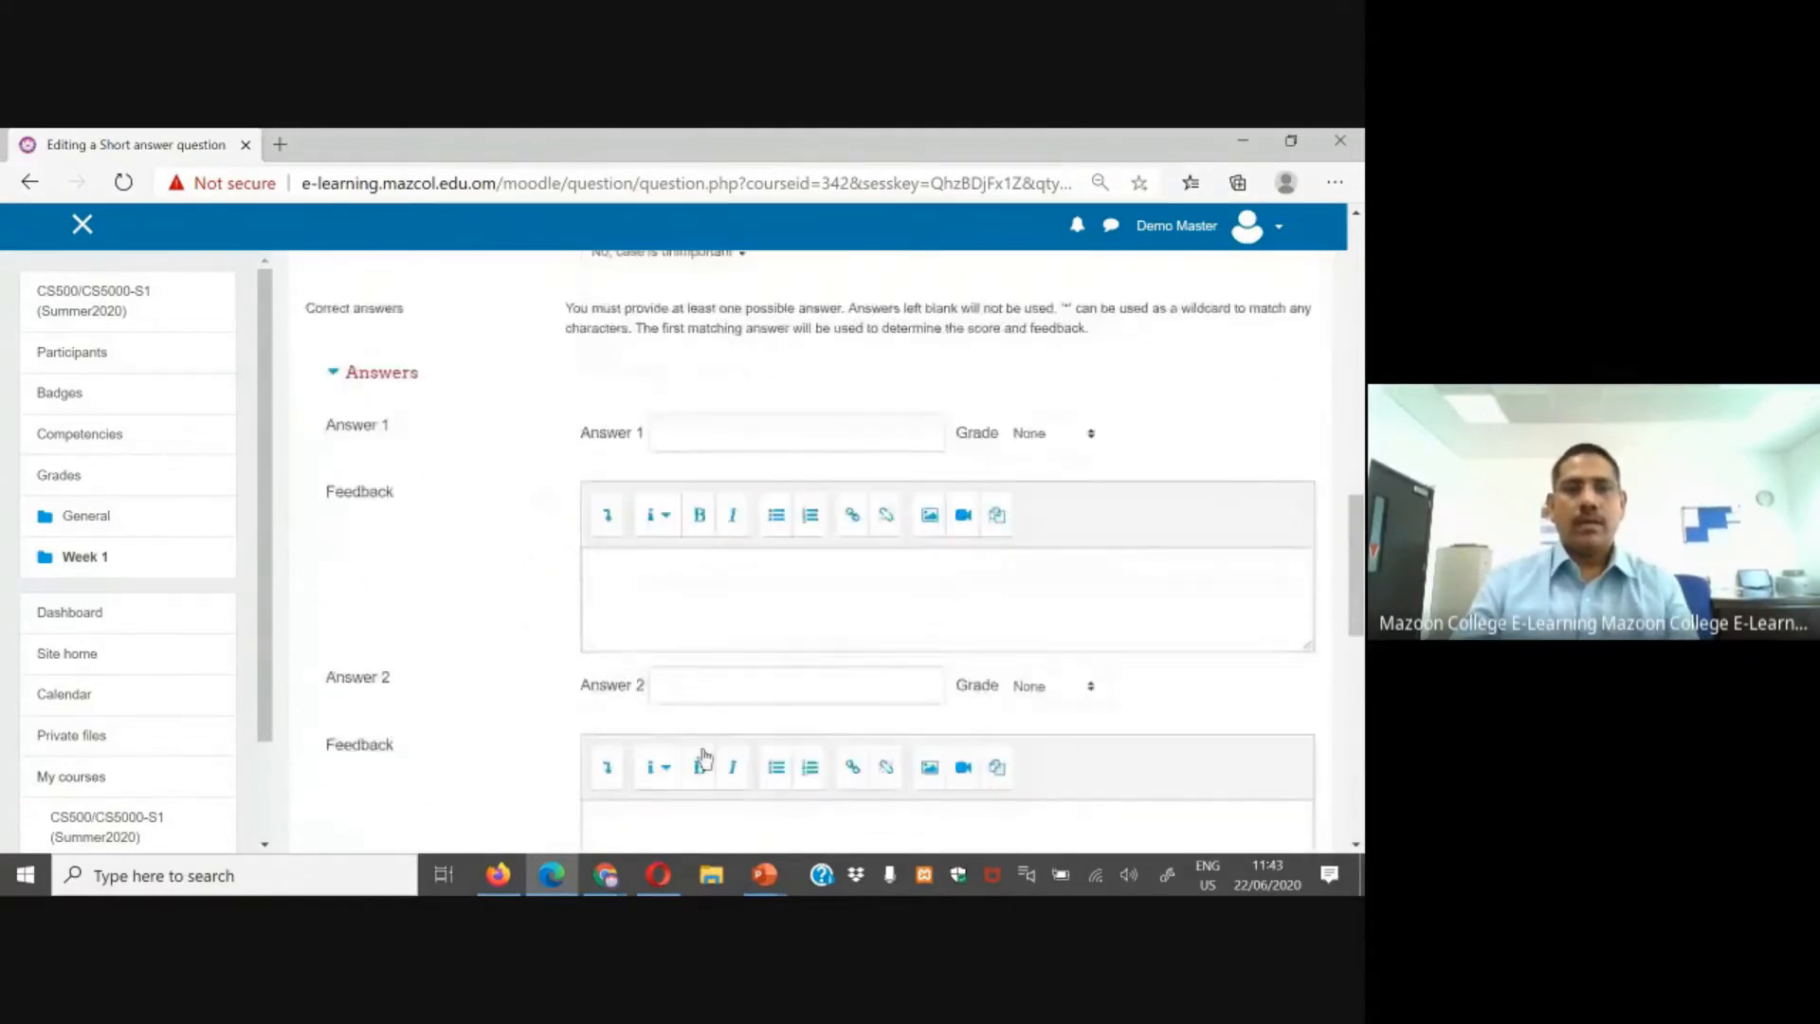
pyautogui.scroll(12, 698, 618)
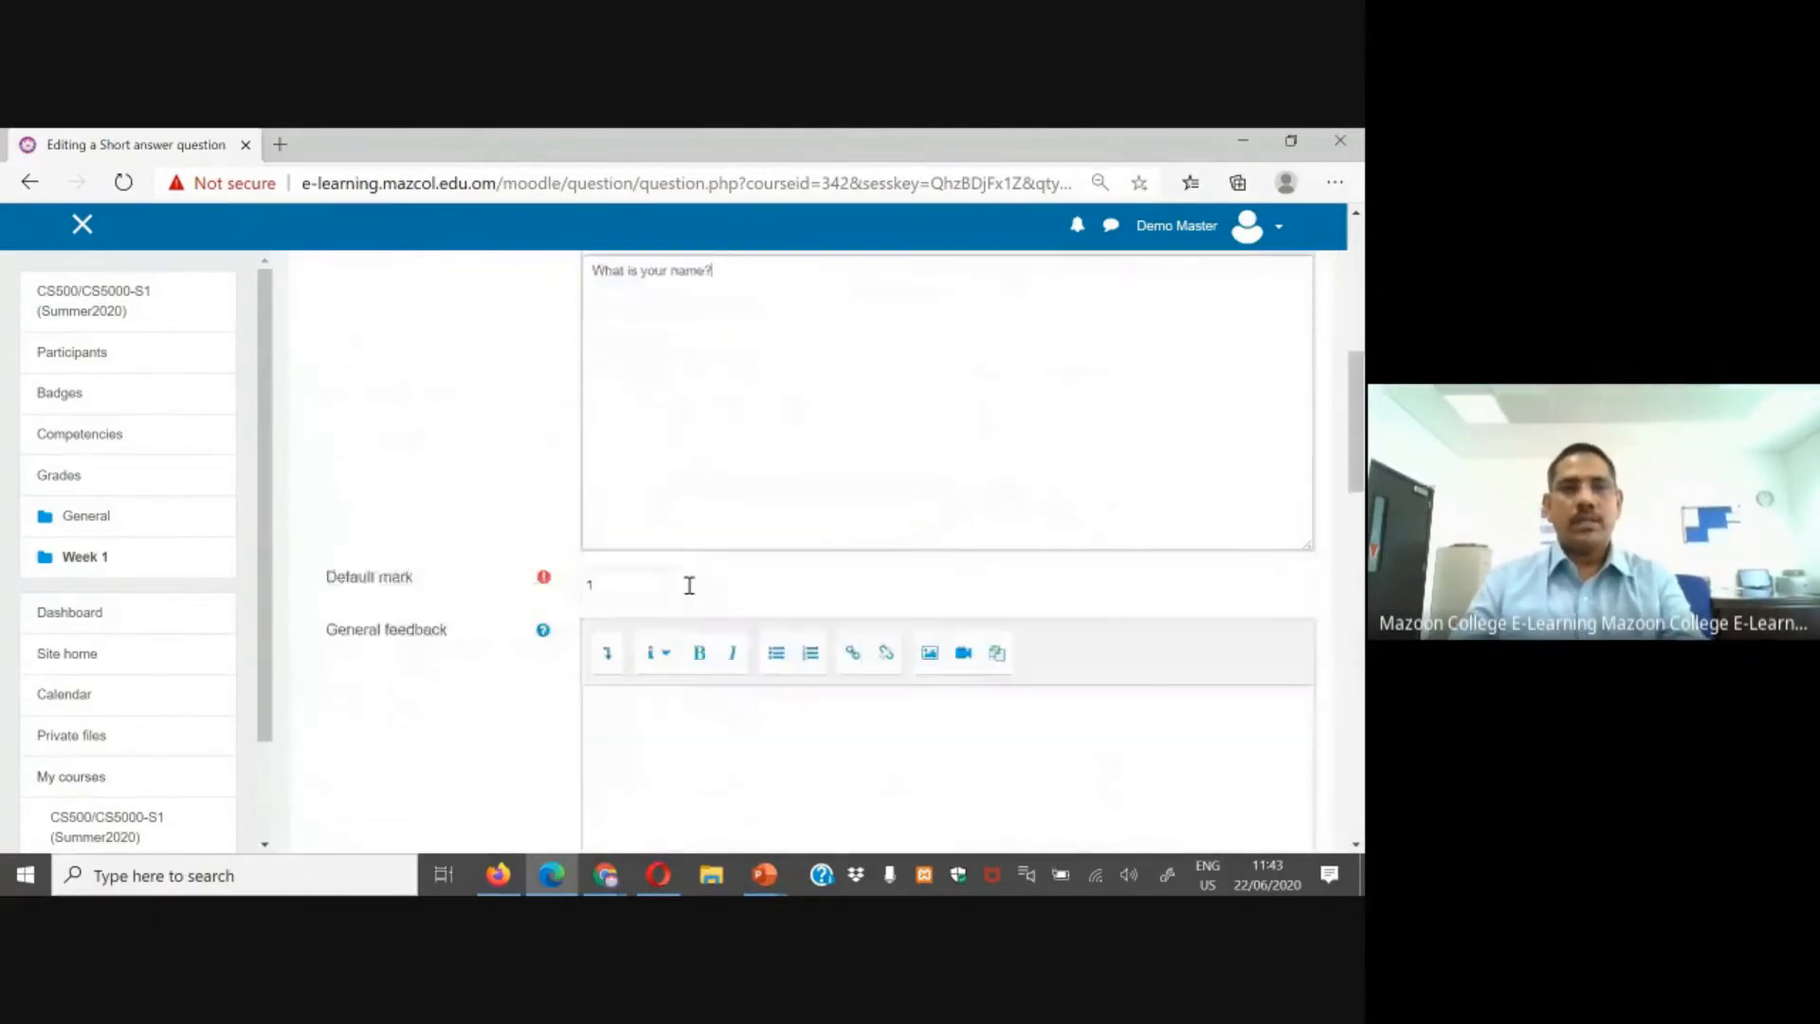
pyautogui.scroll(-4, 695, 609)
pyautogui.scroll(-2, 747, 568)
pyautogui.click(745, 479)
pyautogui.write('A')
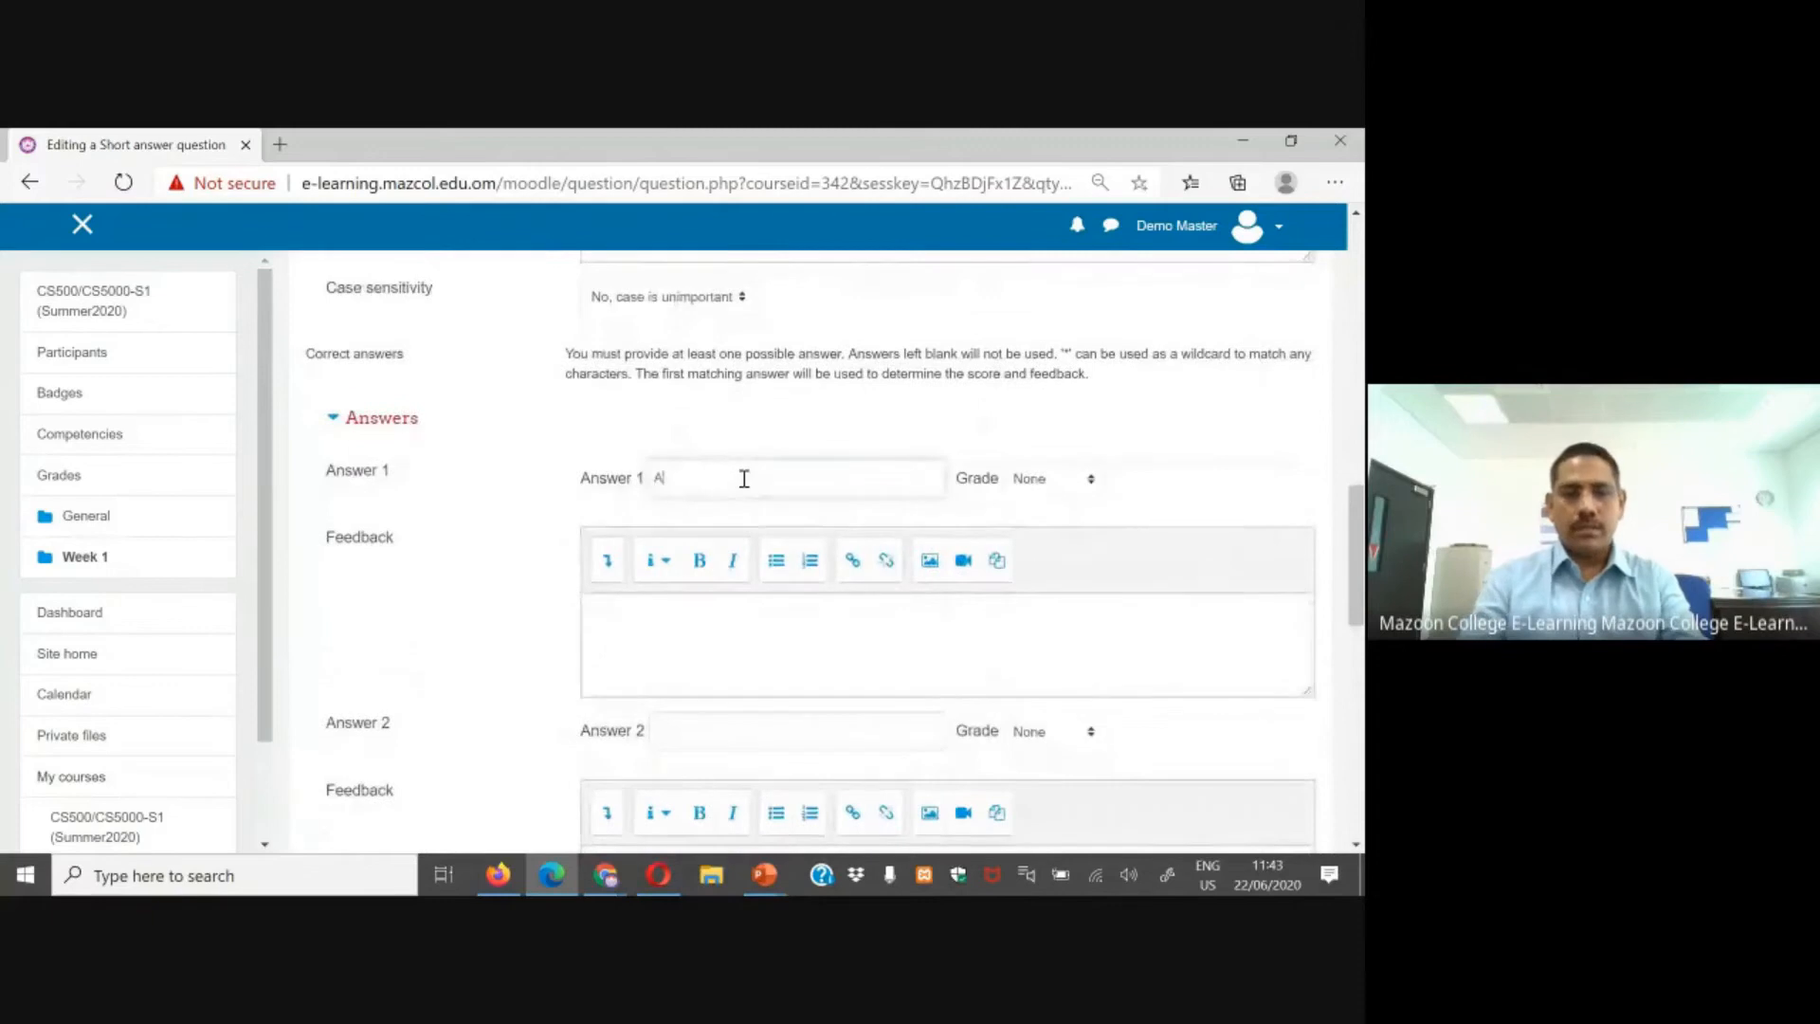
# Step: Choose a grade for Answer 1 and save the question to the quiz
pyautogui.scroll(-2, 1069, 373)
pyautogui.scroll(3, 1097, 544)
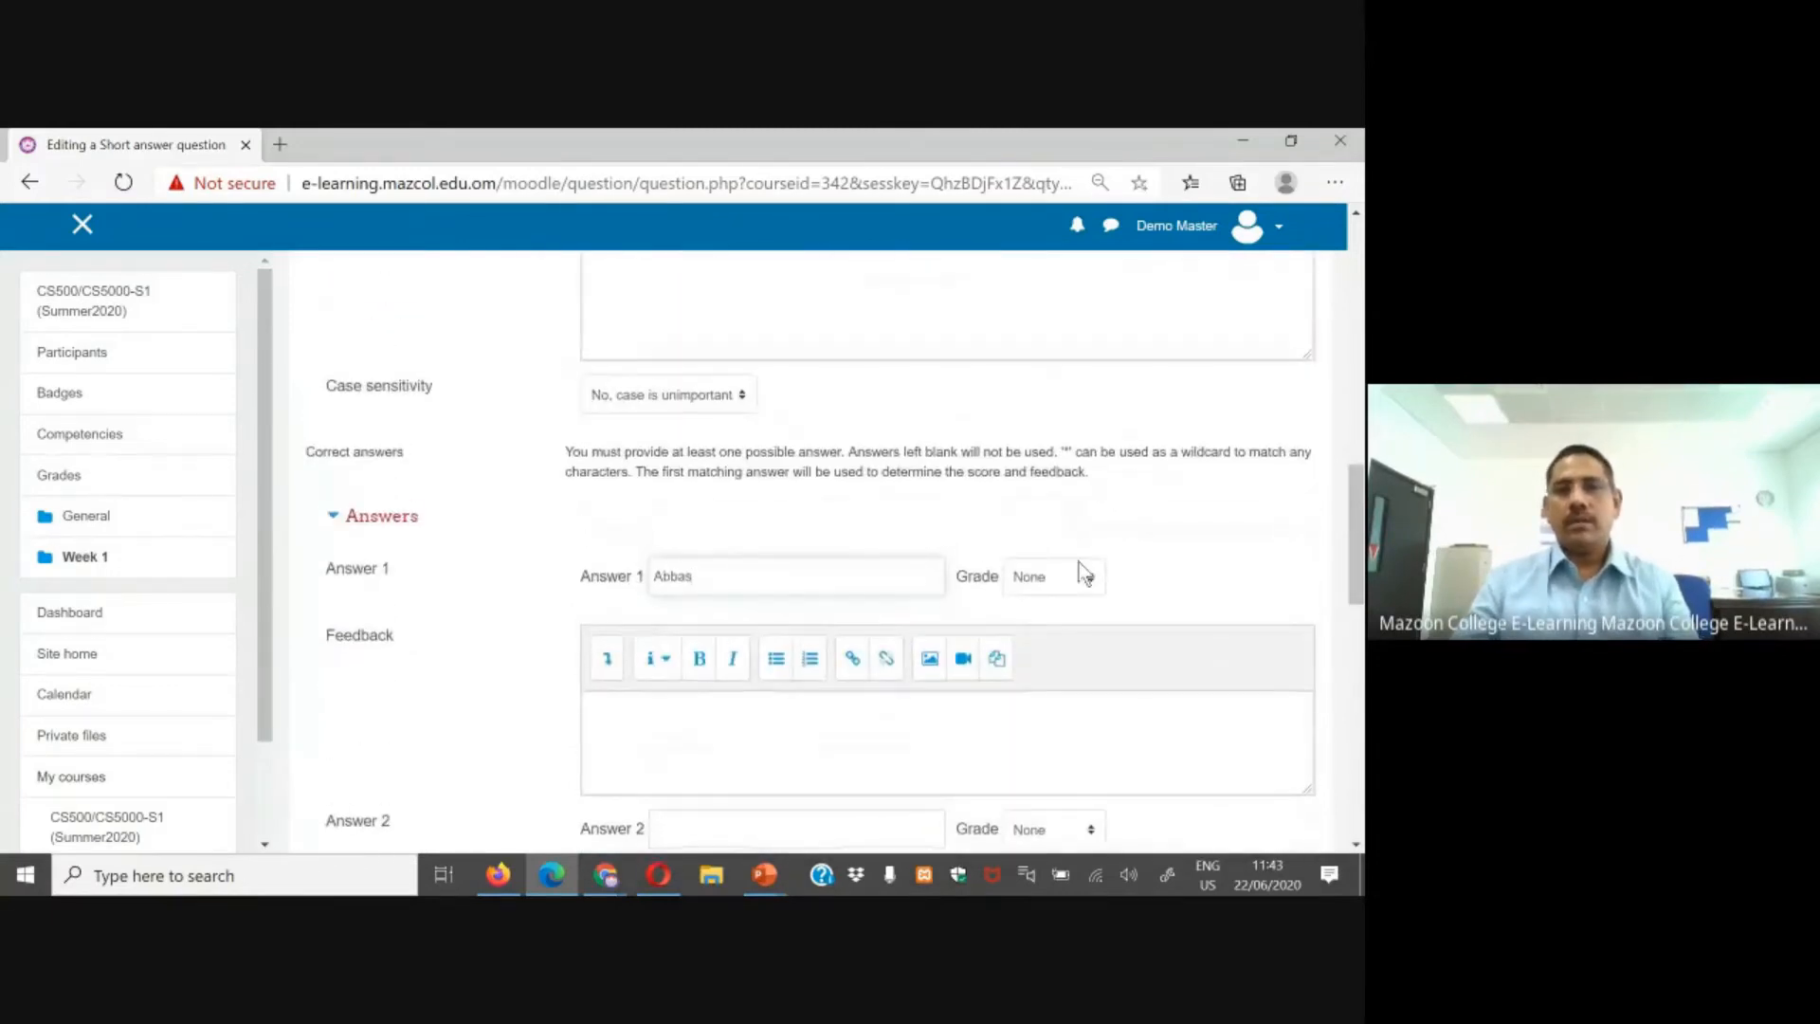
pyautogui.click(1052, 577)
pyautogui.click(1038, 159)
pyautogui.scroll(-10, 806, 754)
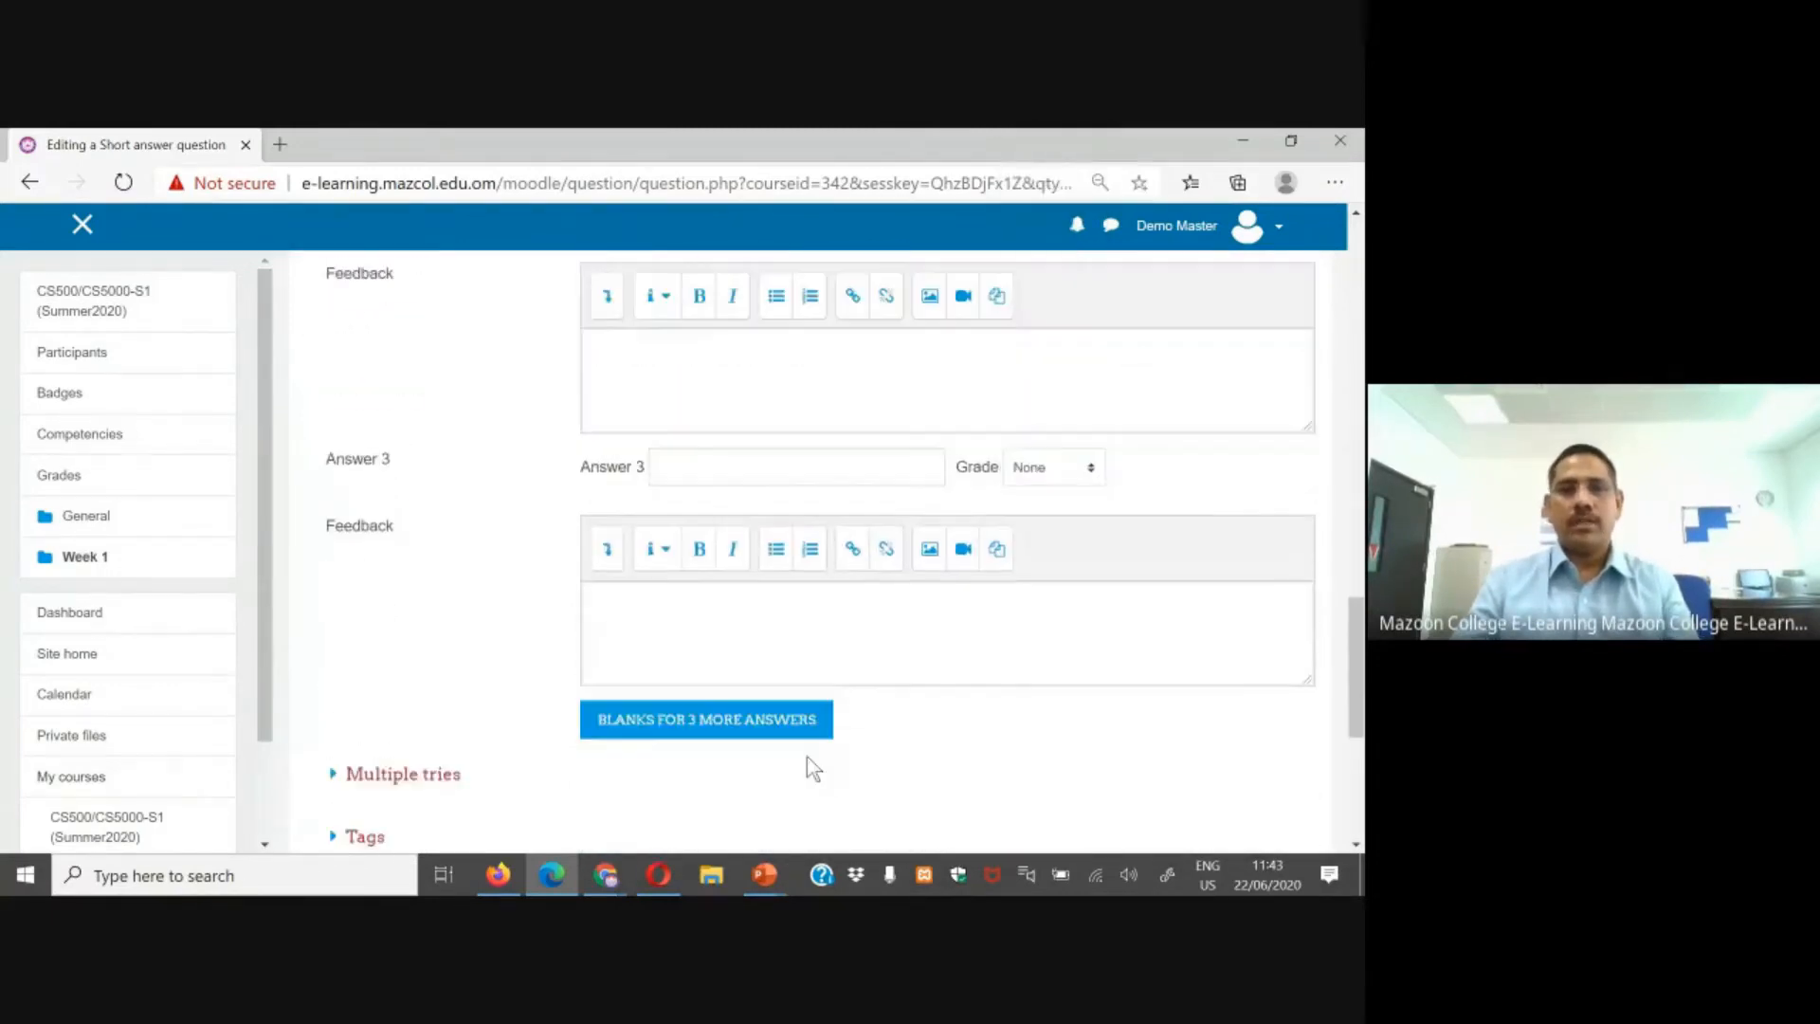
pyautogui.click(640, 511)
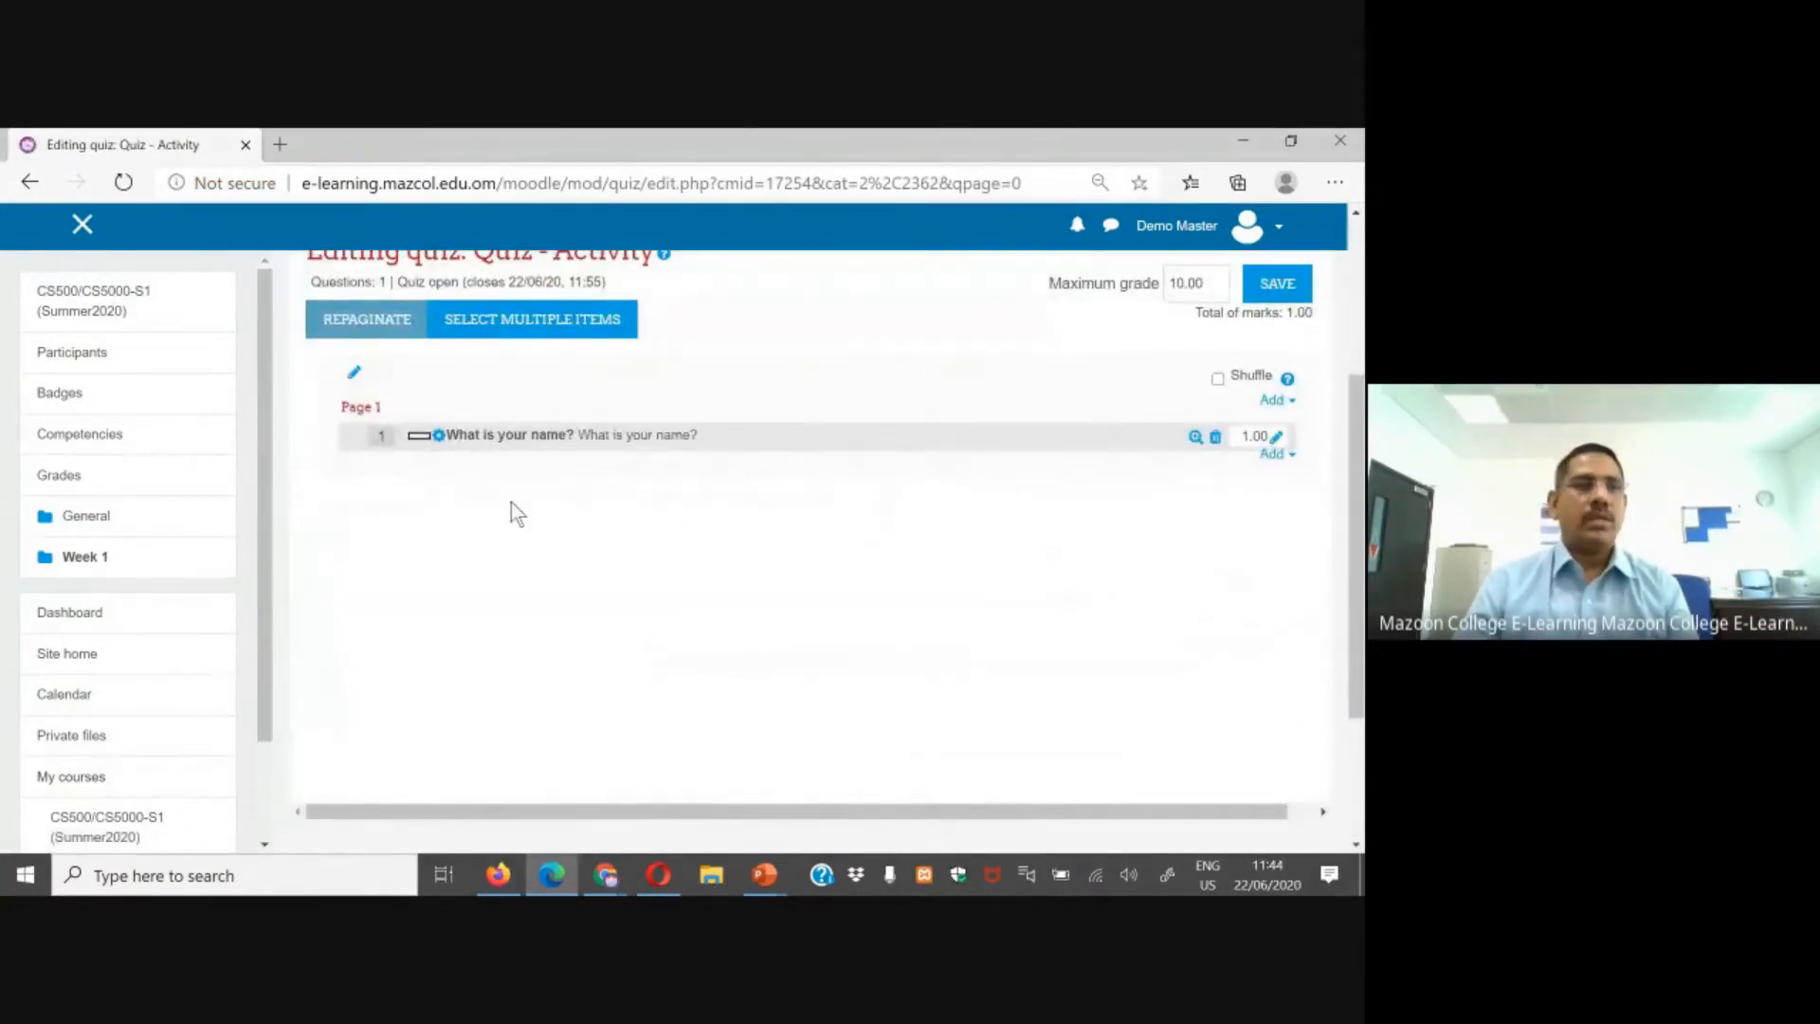
# Step: Return from the quiz editing page to the course page
pyautogui.scroll(2, 567, 597)
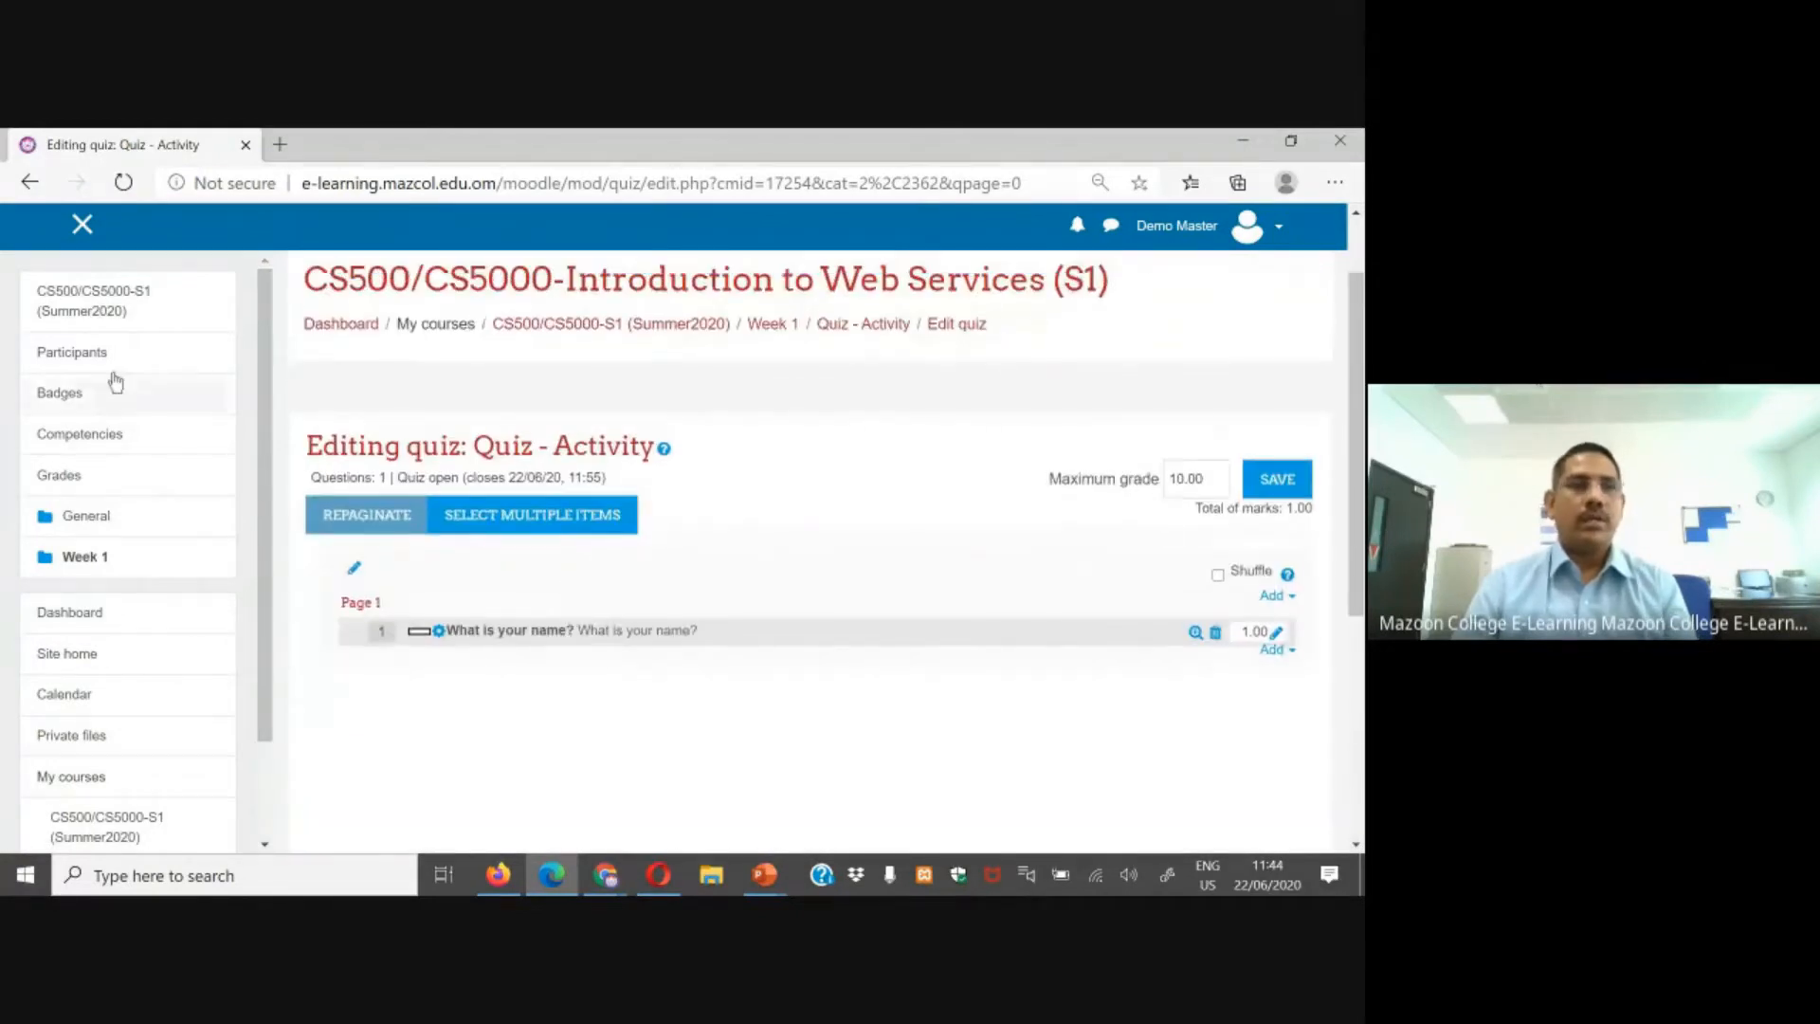
pyautogui.click(152, 303)
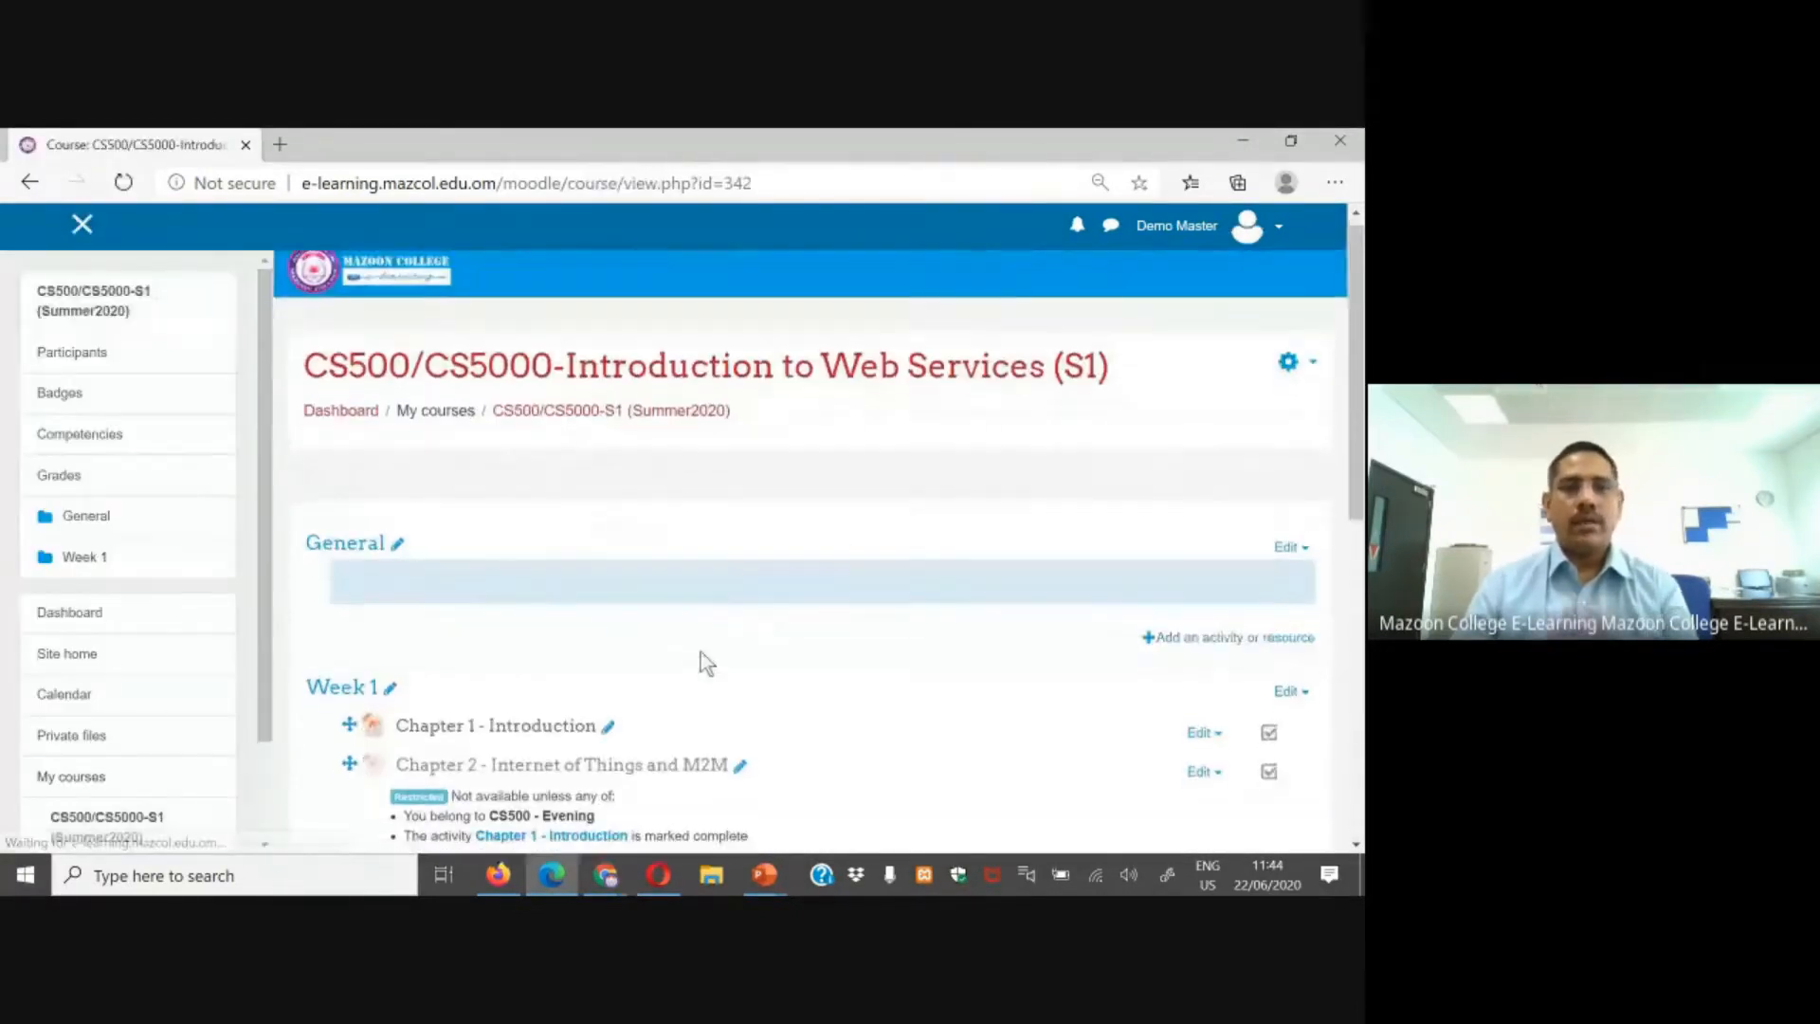
pyautogui.scroll(-3, 701, 653)
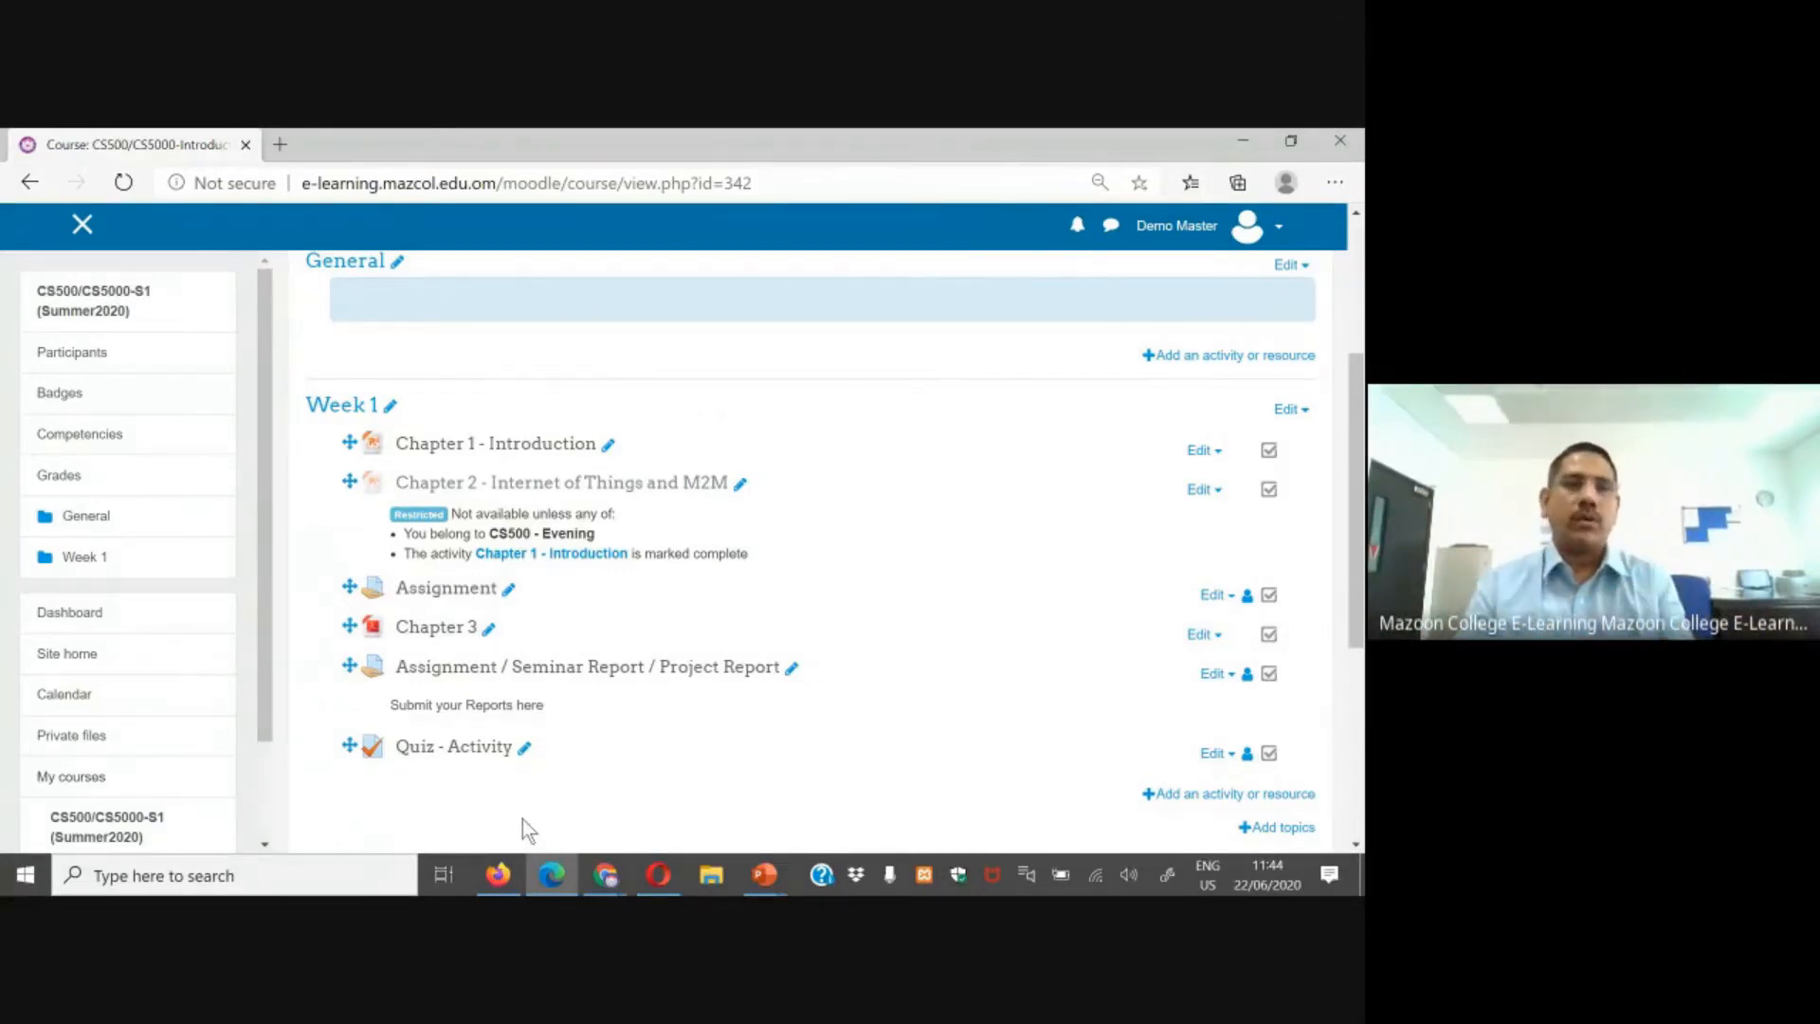
# Step: Switch to Firefox and log in to the Moodle site as a test student with username and account password
pyautogui.click(499, 876)
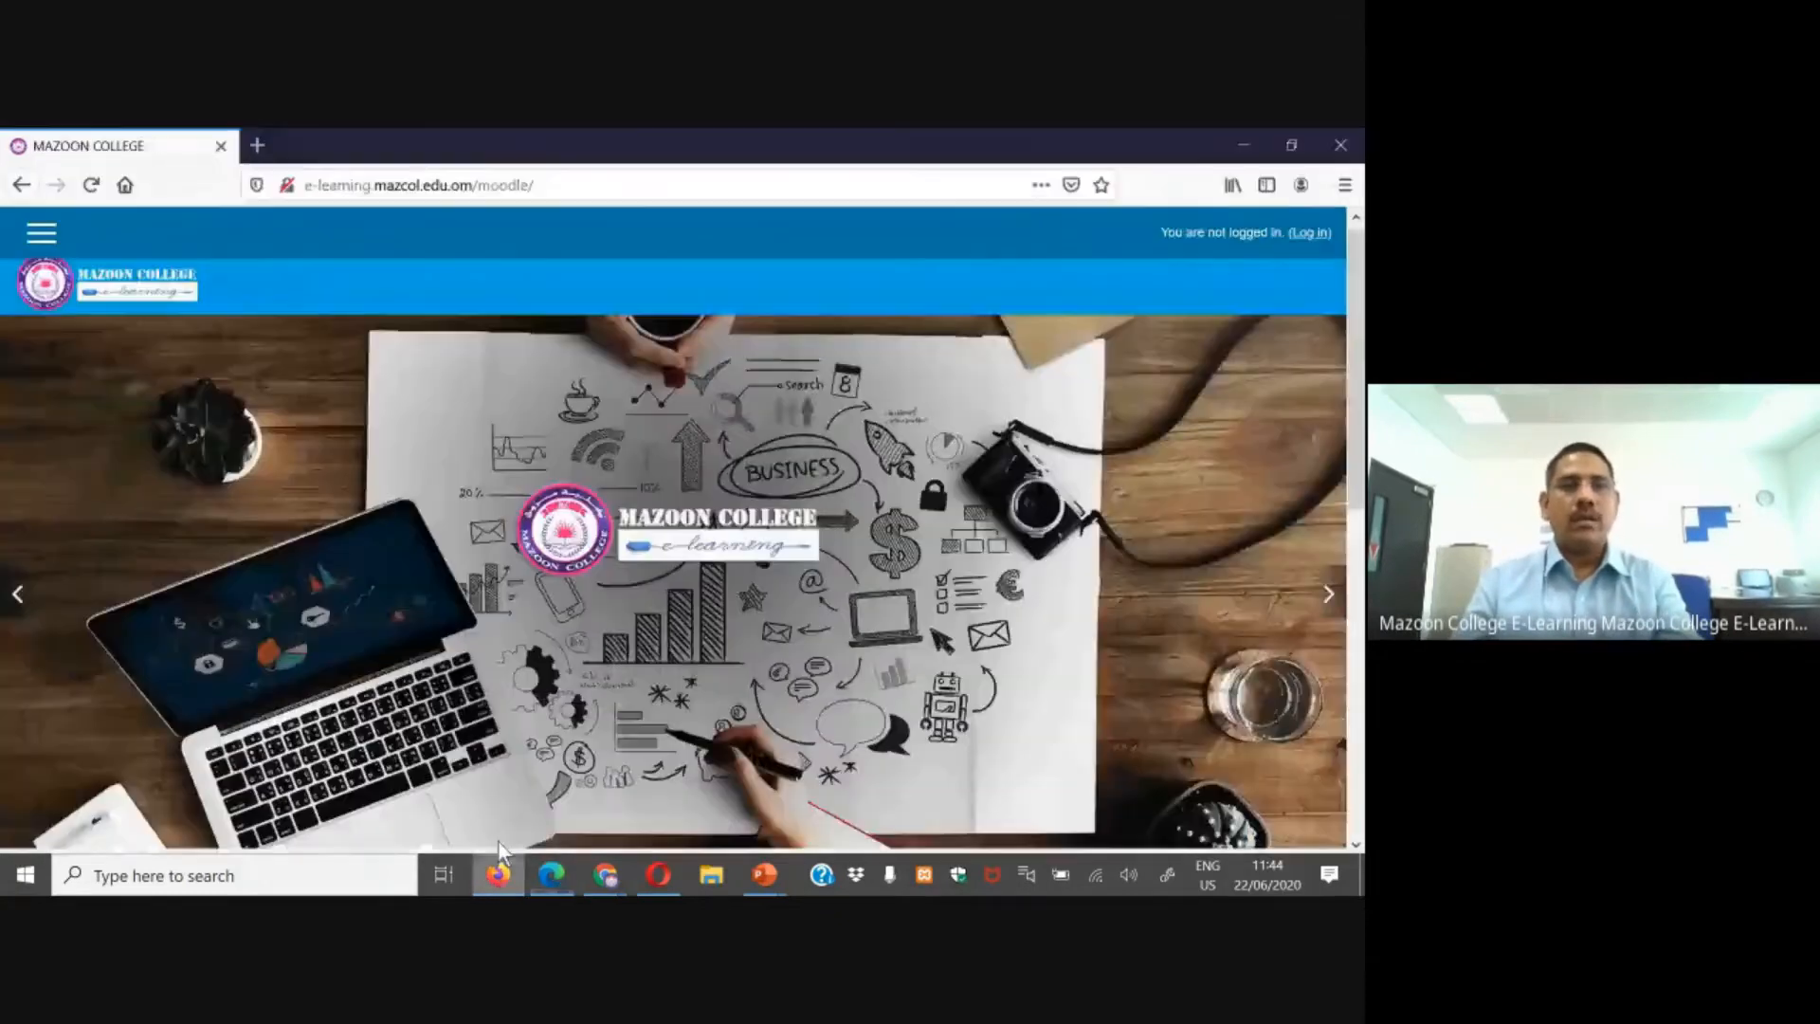
pyautogui.click(1310, 234)
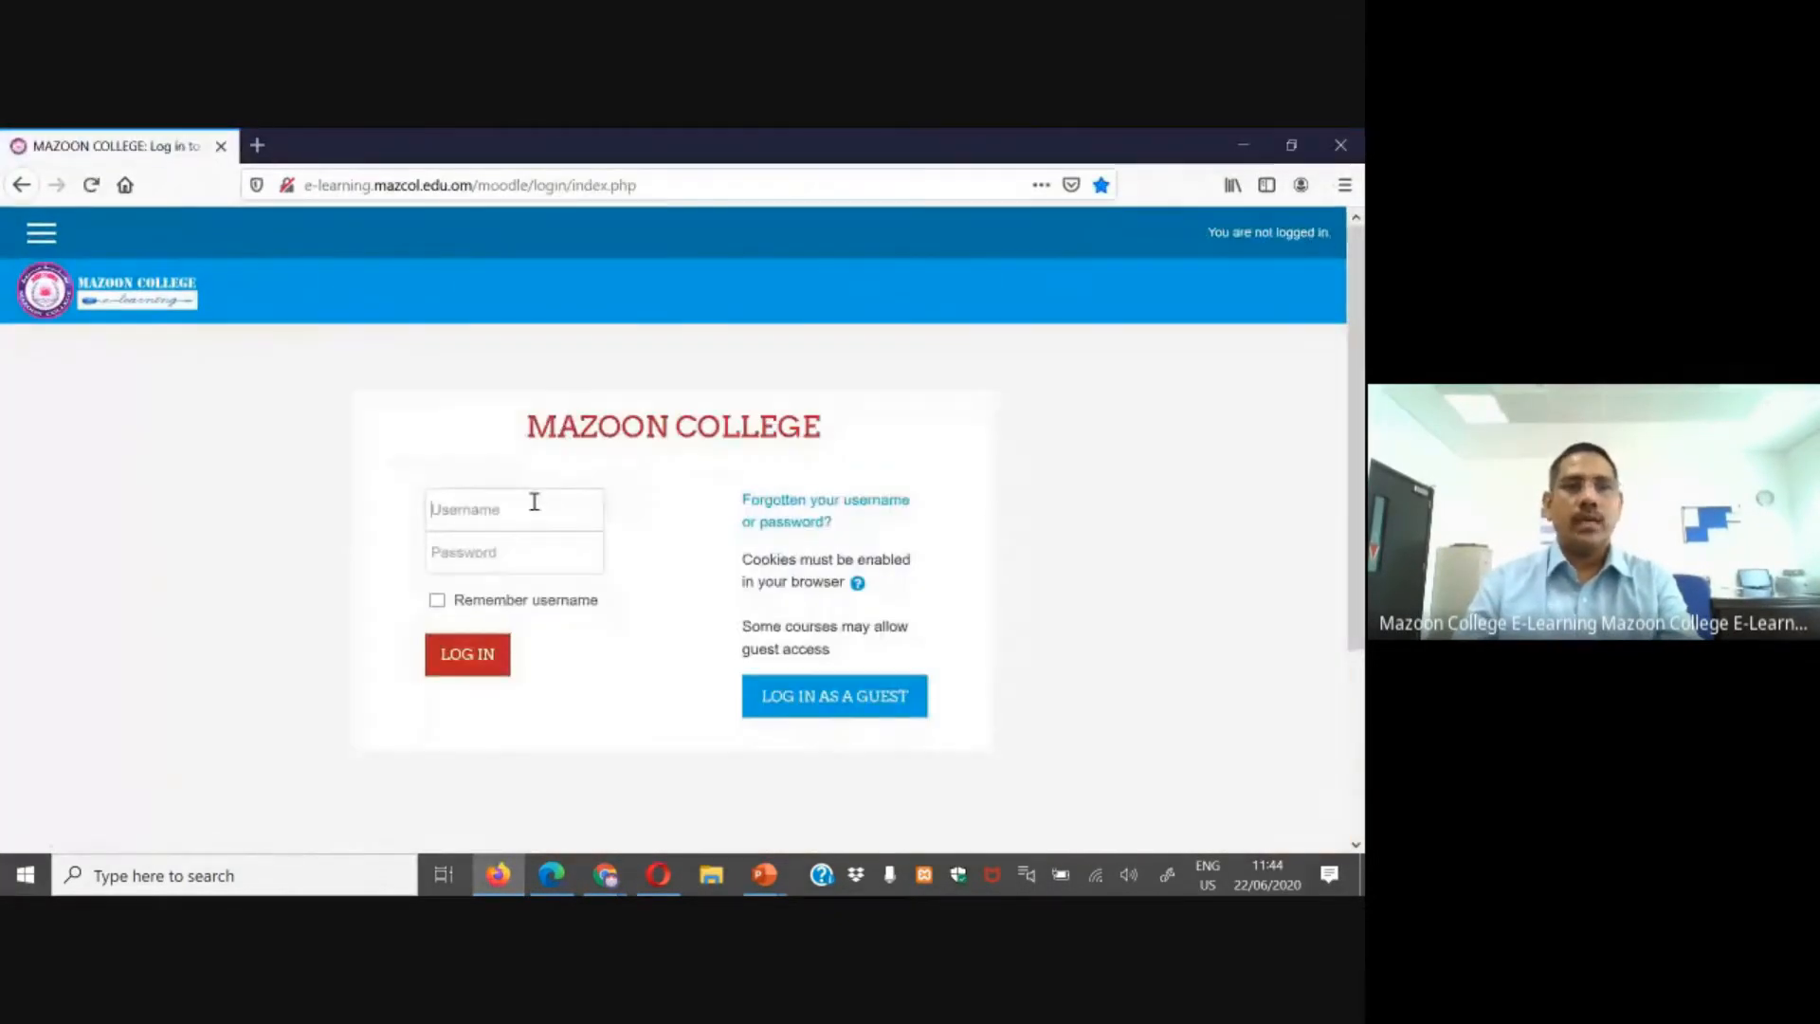
pyautogui.click(535, 502)
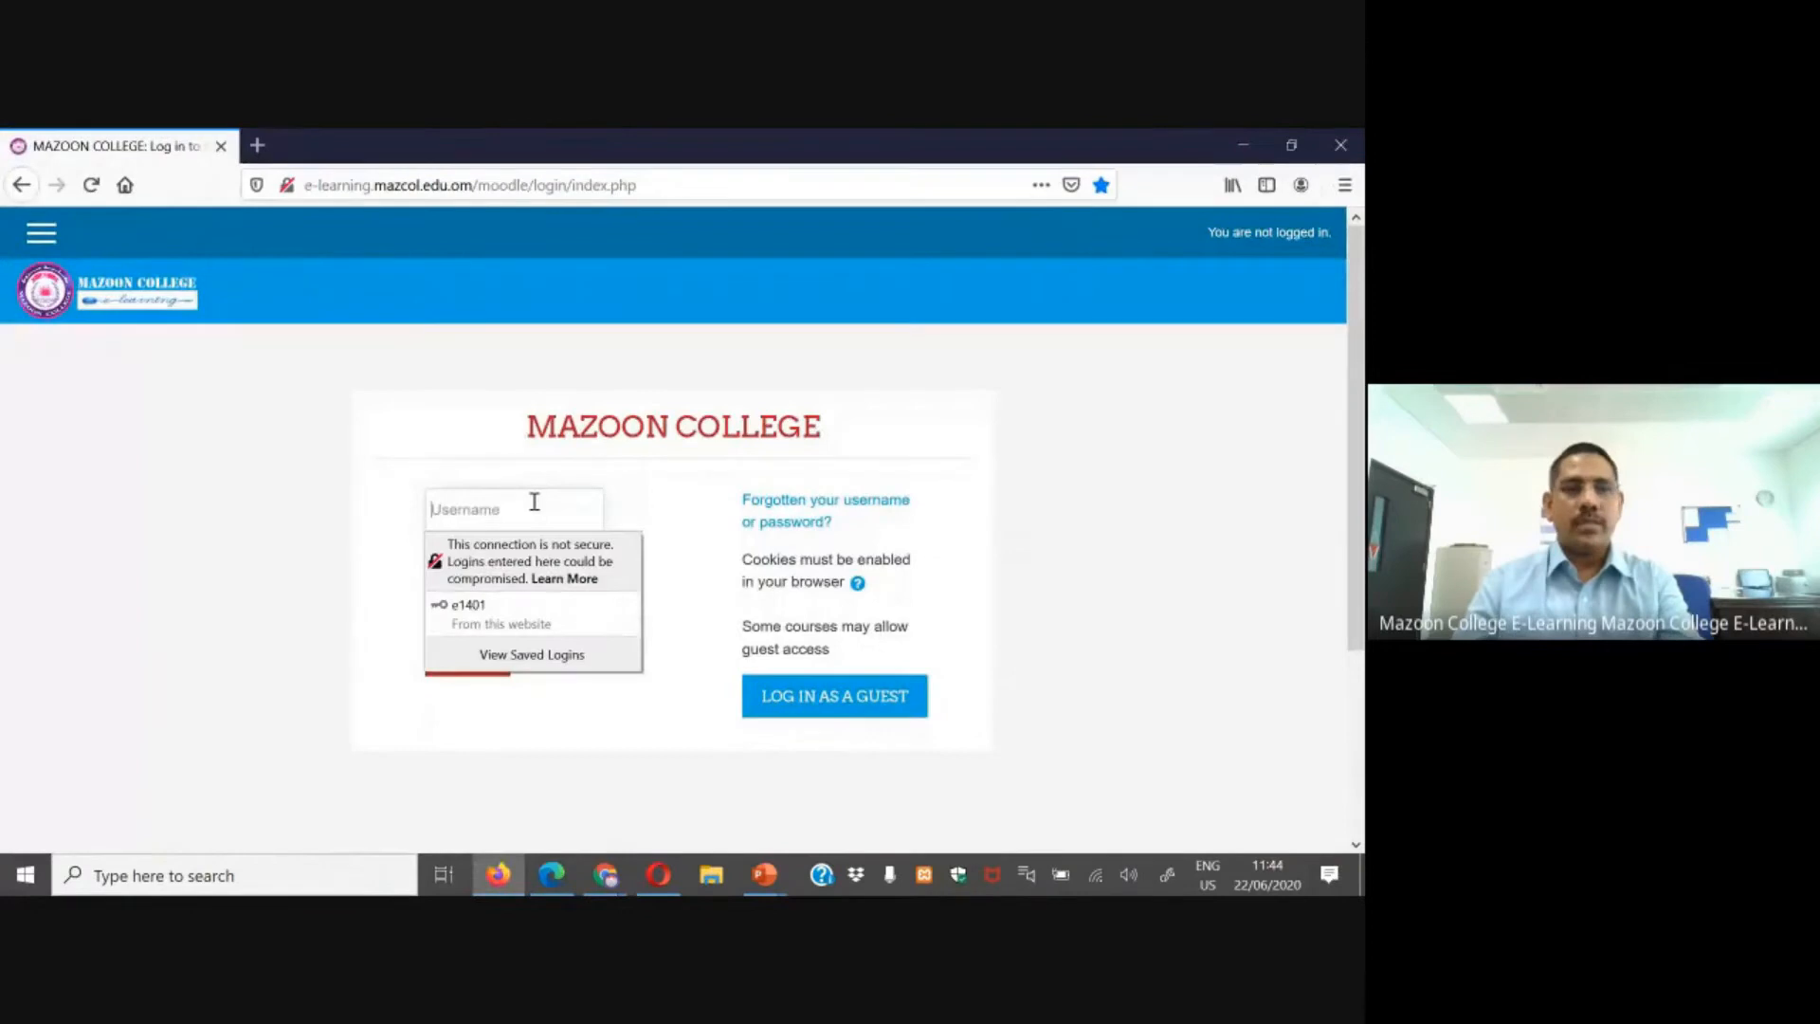
pyautogui.write('10000')
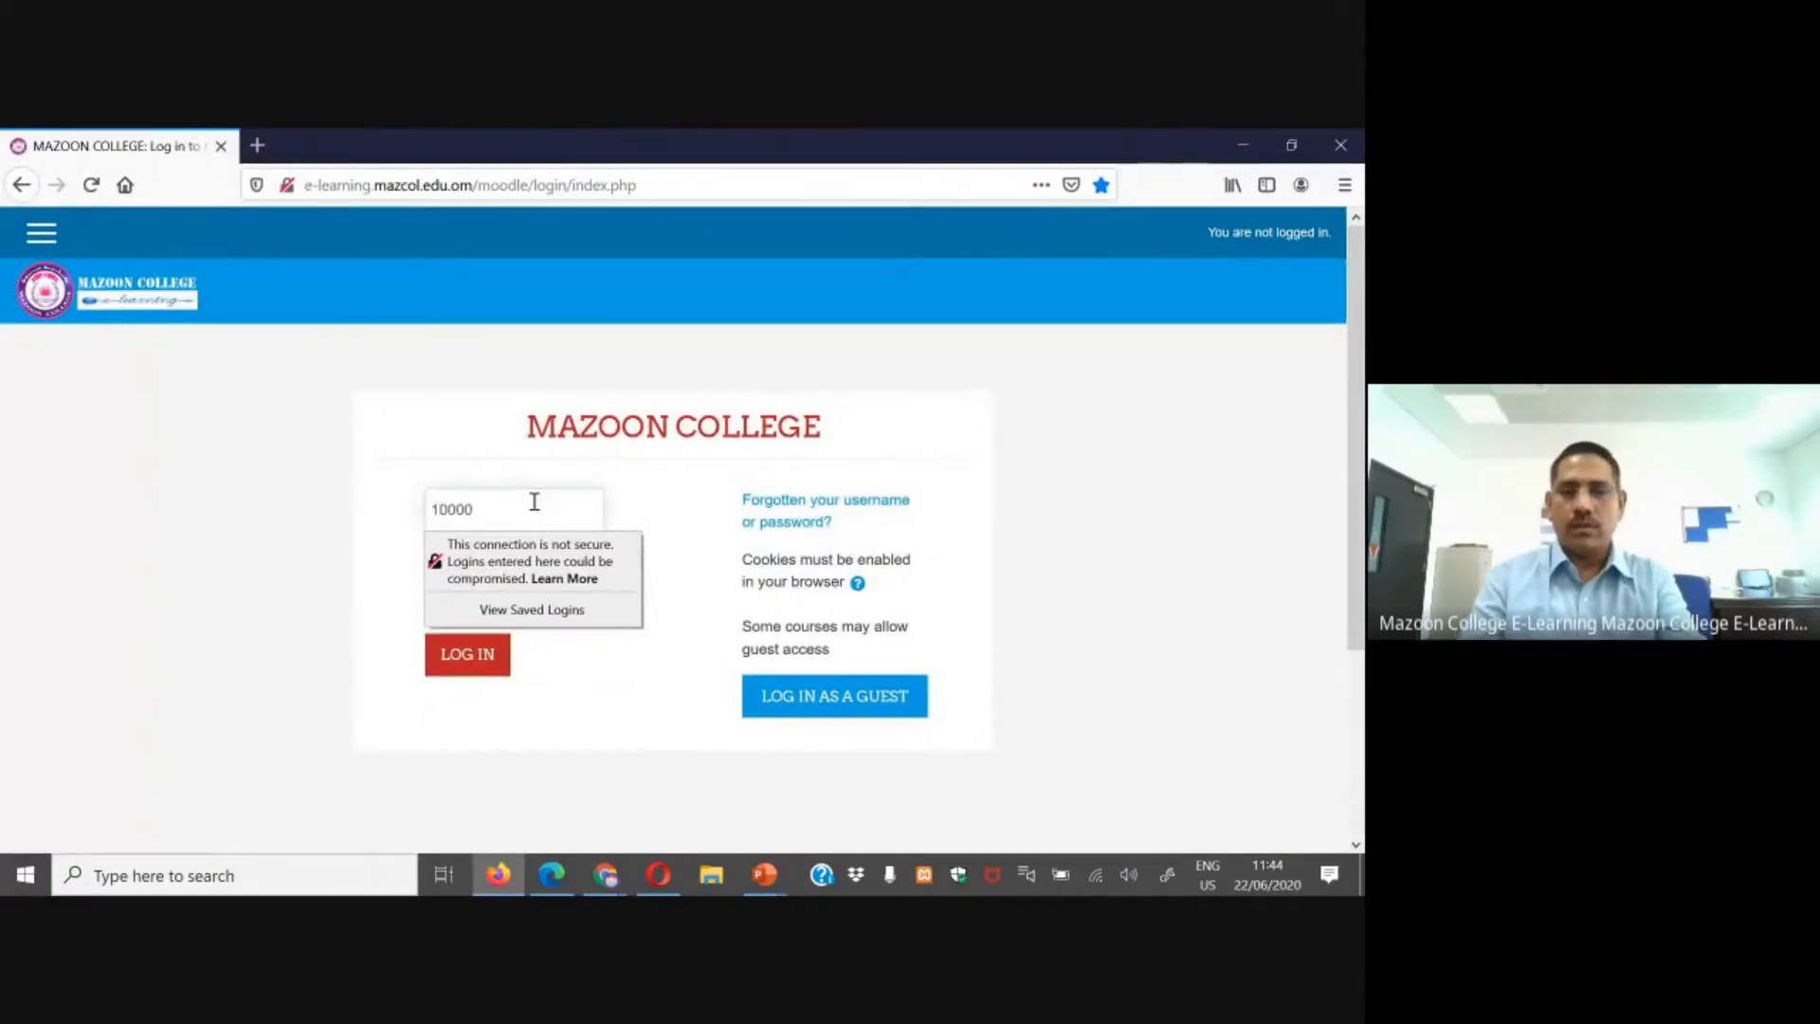
pyautogui.press('Tab')
pyautogui.write('*****')
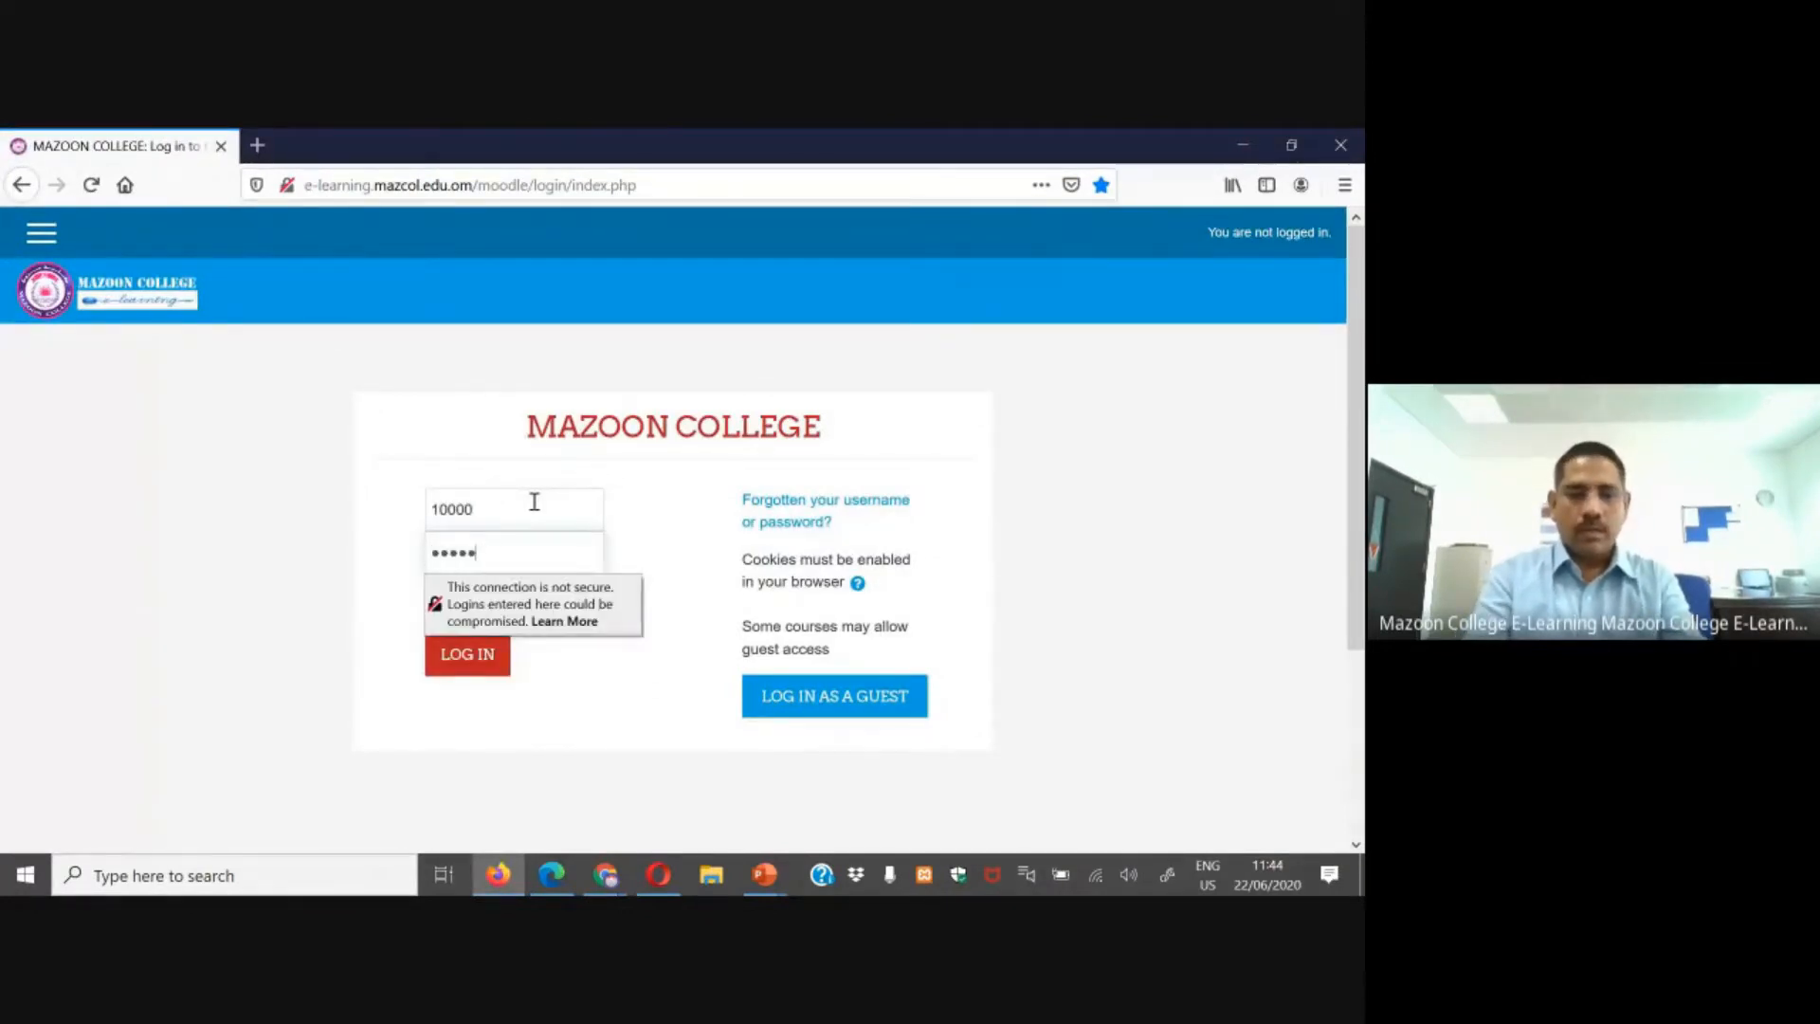
pyautogui.press('Return')
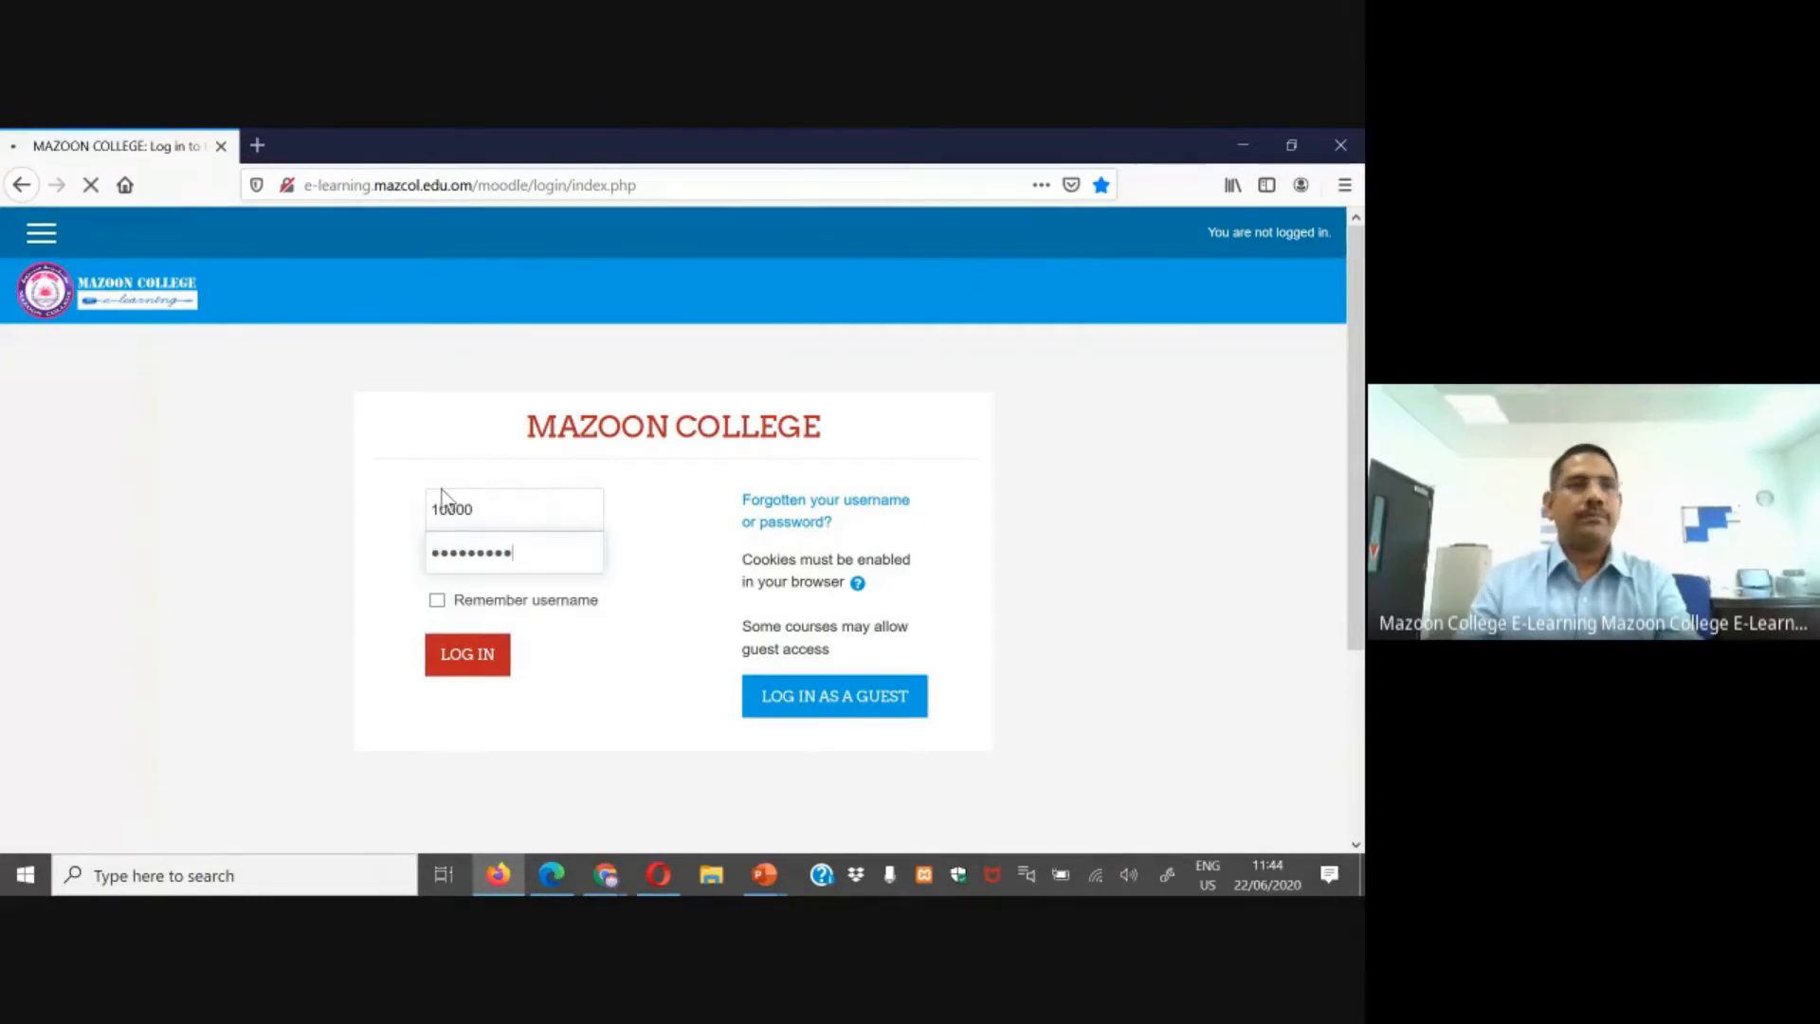
# Step: Open the course and its Quiz - Activity as the student
pyautogui.scroll(-3, 444, 493)
pyautogui.click(517, 508)
pyautogui.scroll(-7, 675, 572)
pyautogui.scroll(-1, 681, 592)
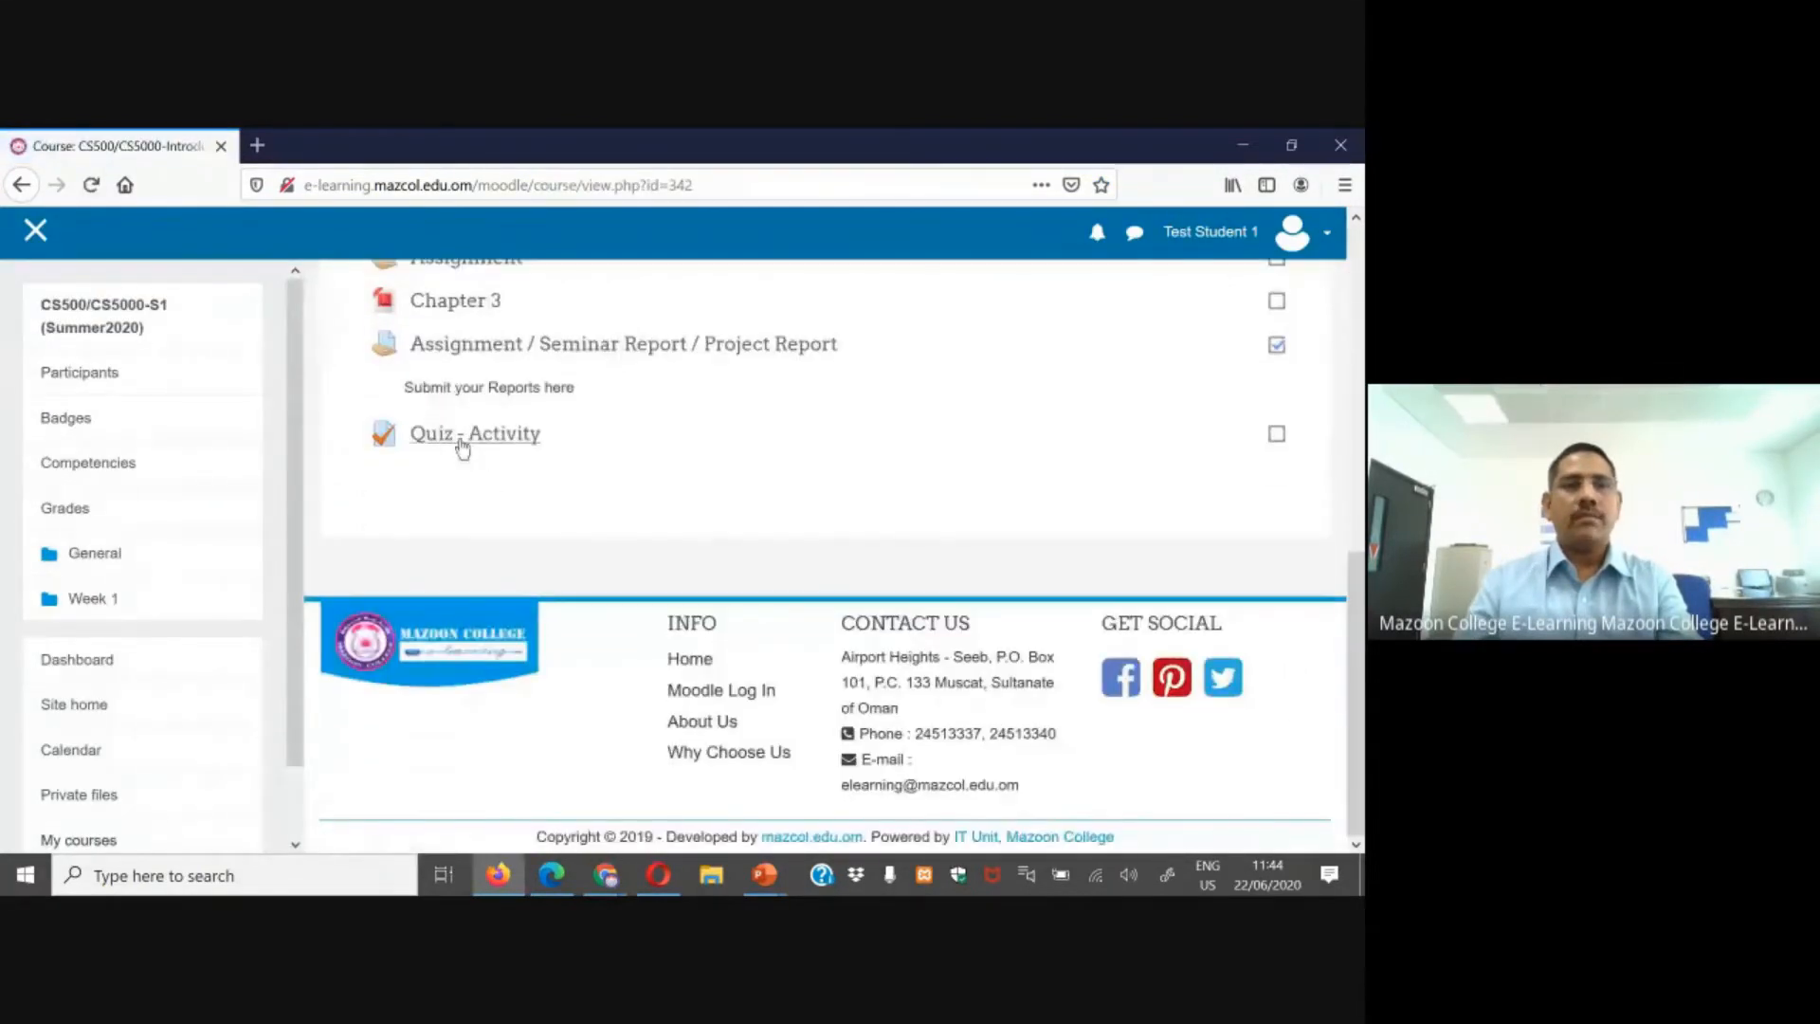
pyautogui.click(480, 434)
pyautogui.scroll(-2, 788, 597)
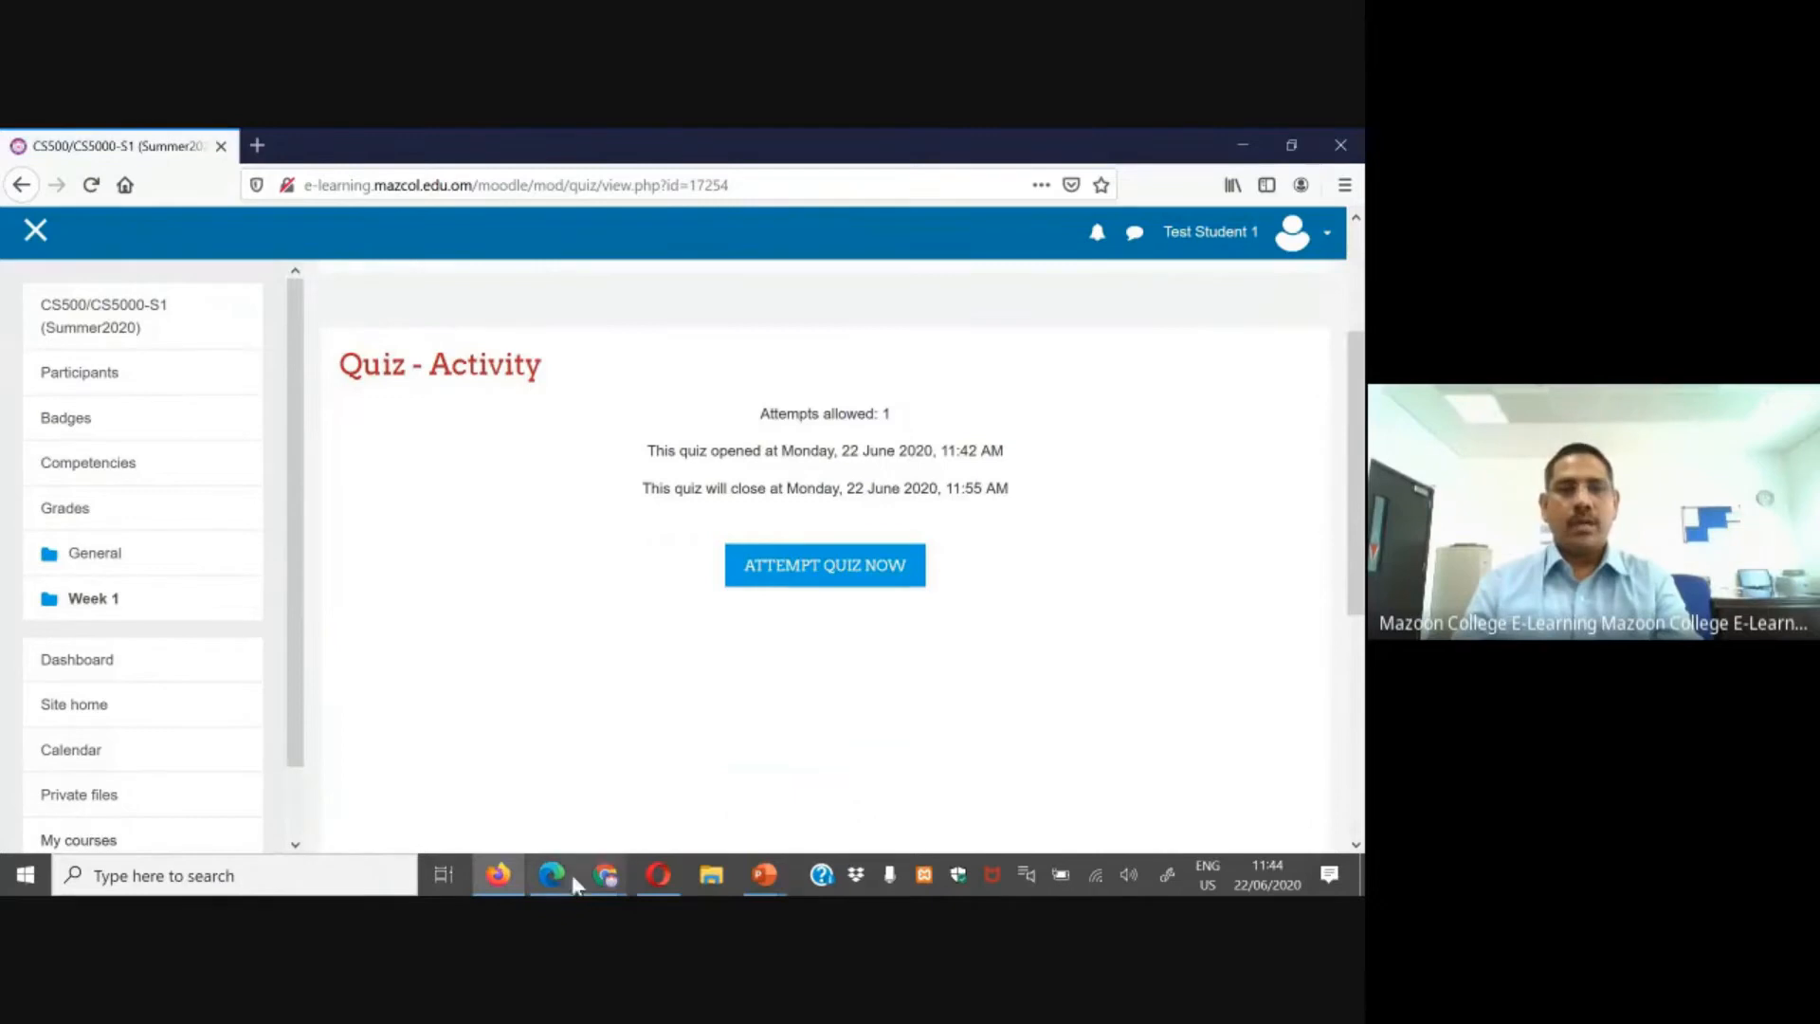
# Step: Switch to Chrome and open the Moodle site tab
pyautogui.moveTo(607, 877)
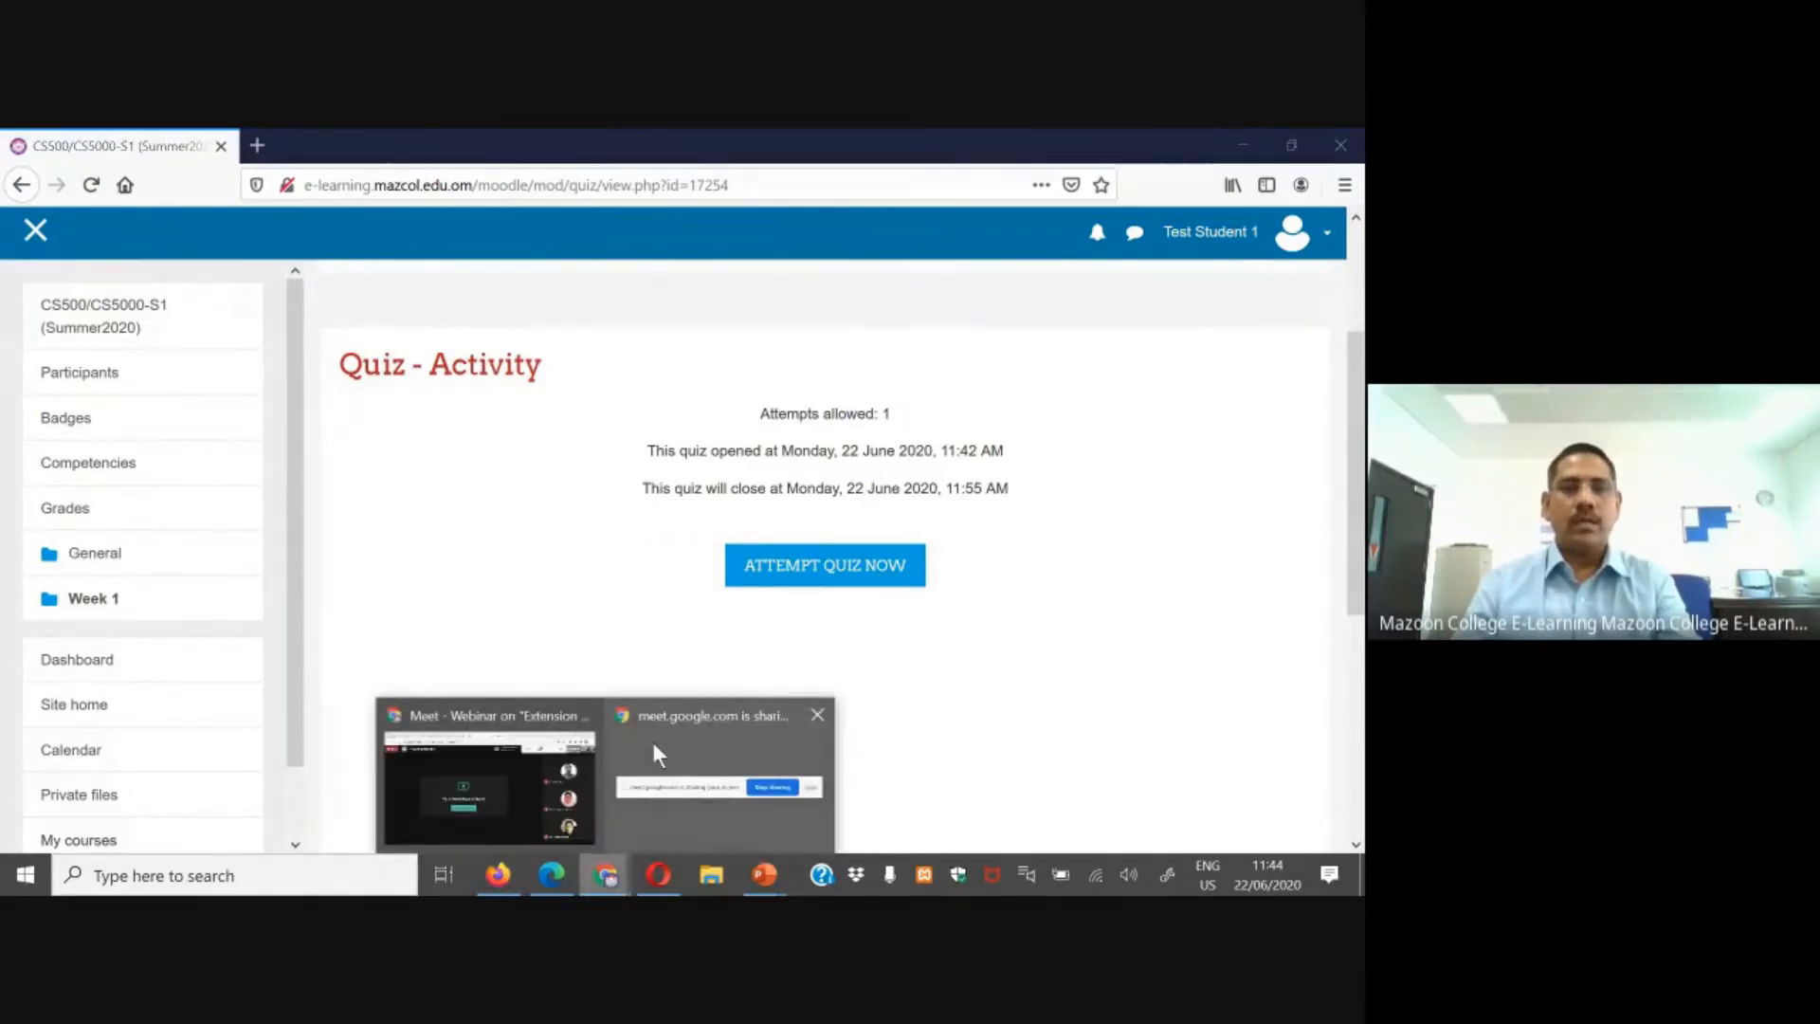
pyautogui.click(484, 722)
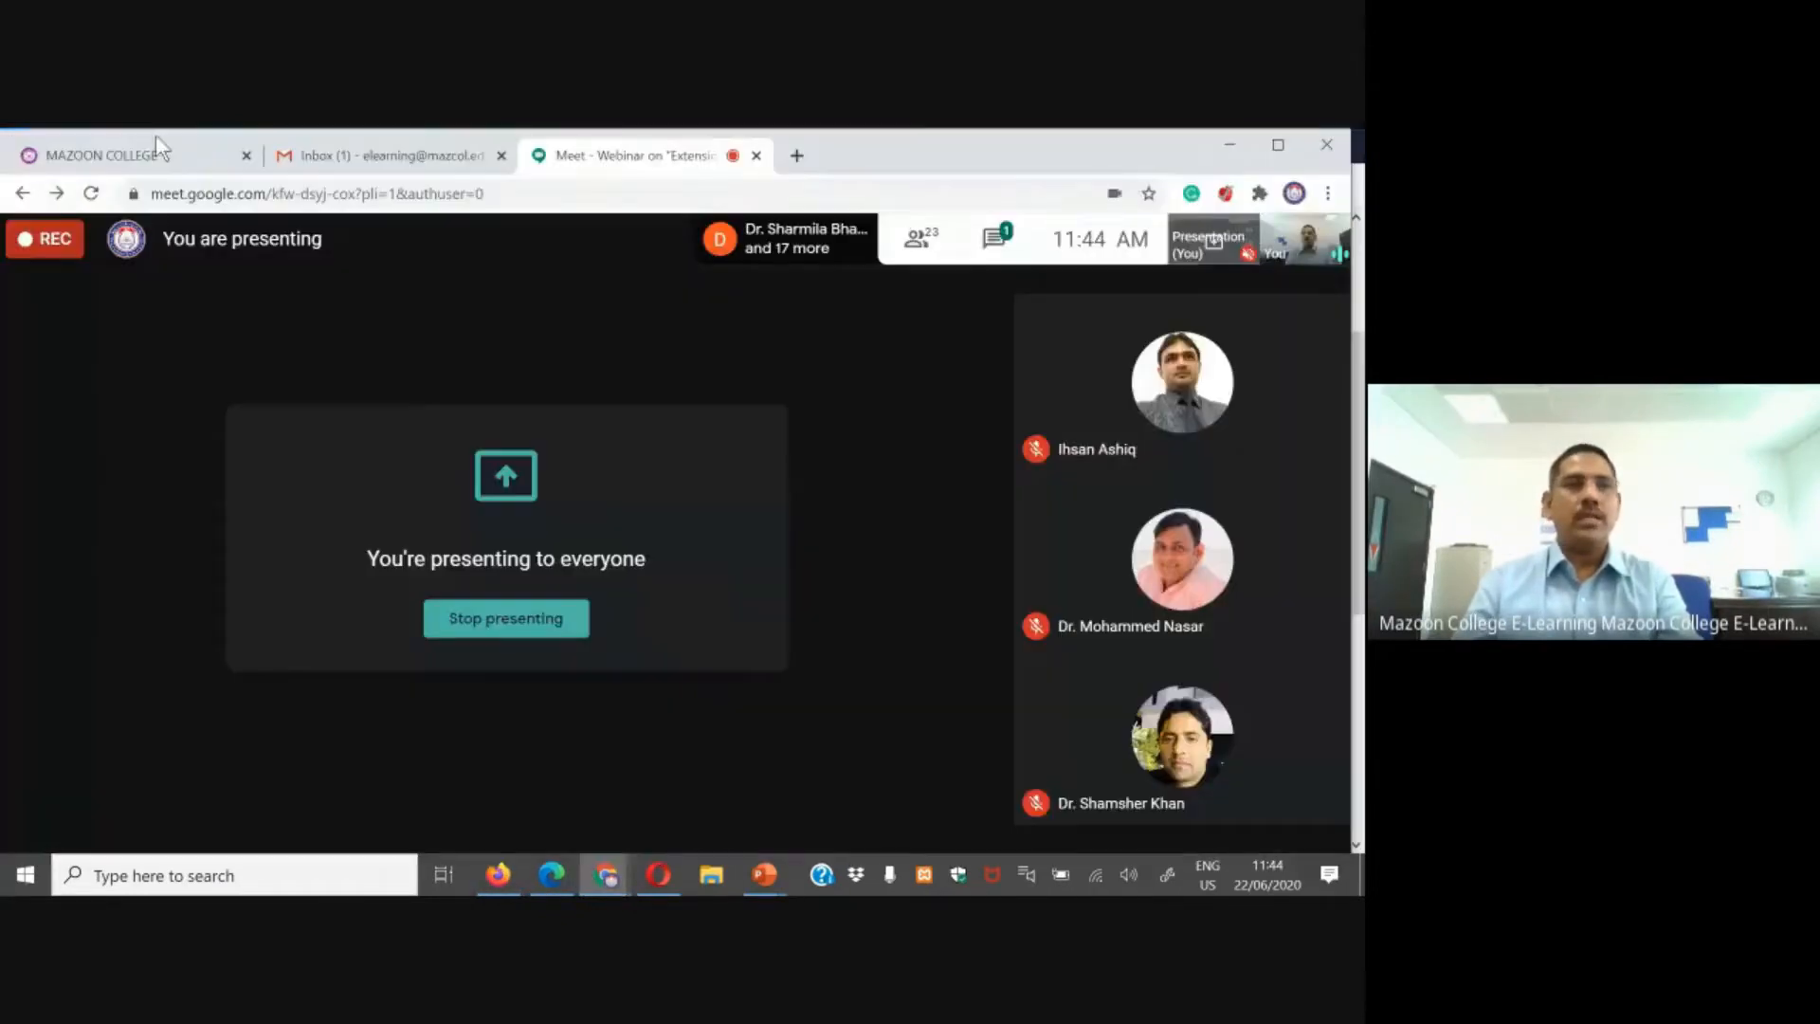
pyautogui.click(144, 155)
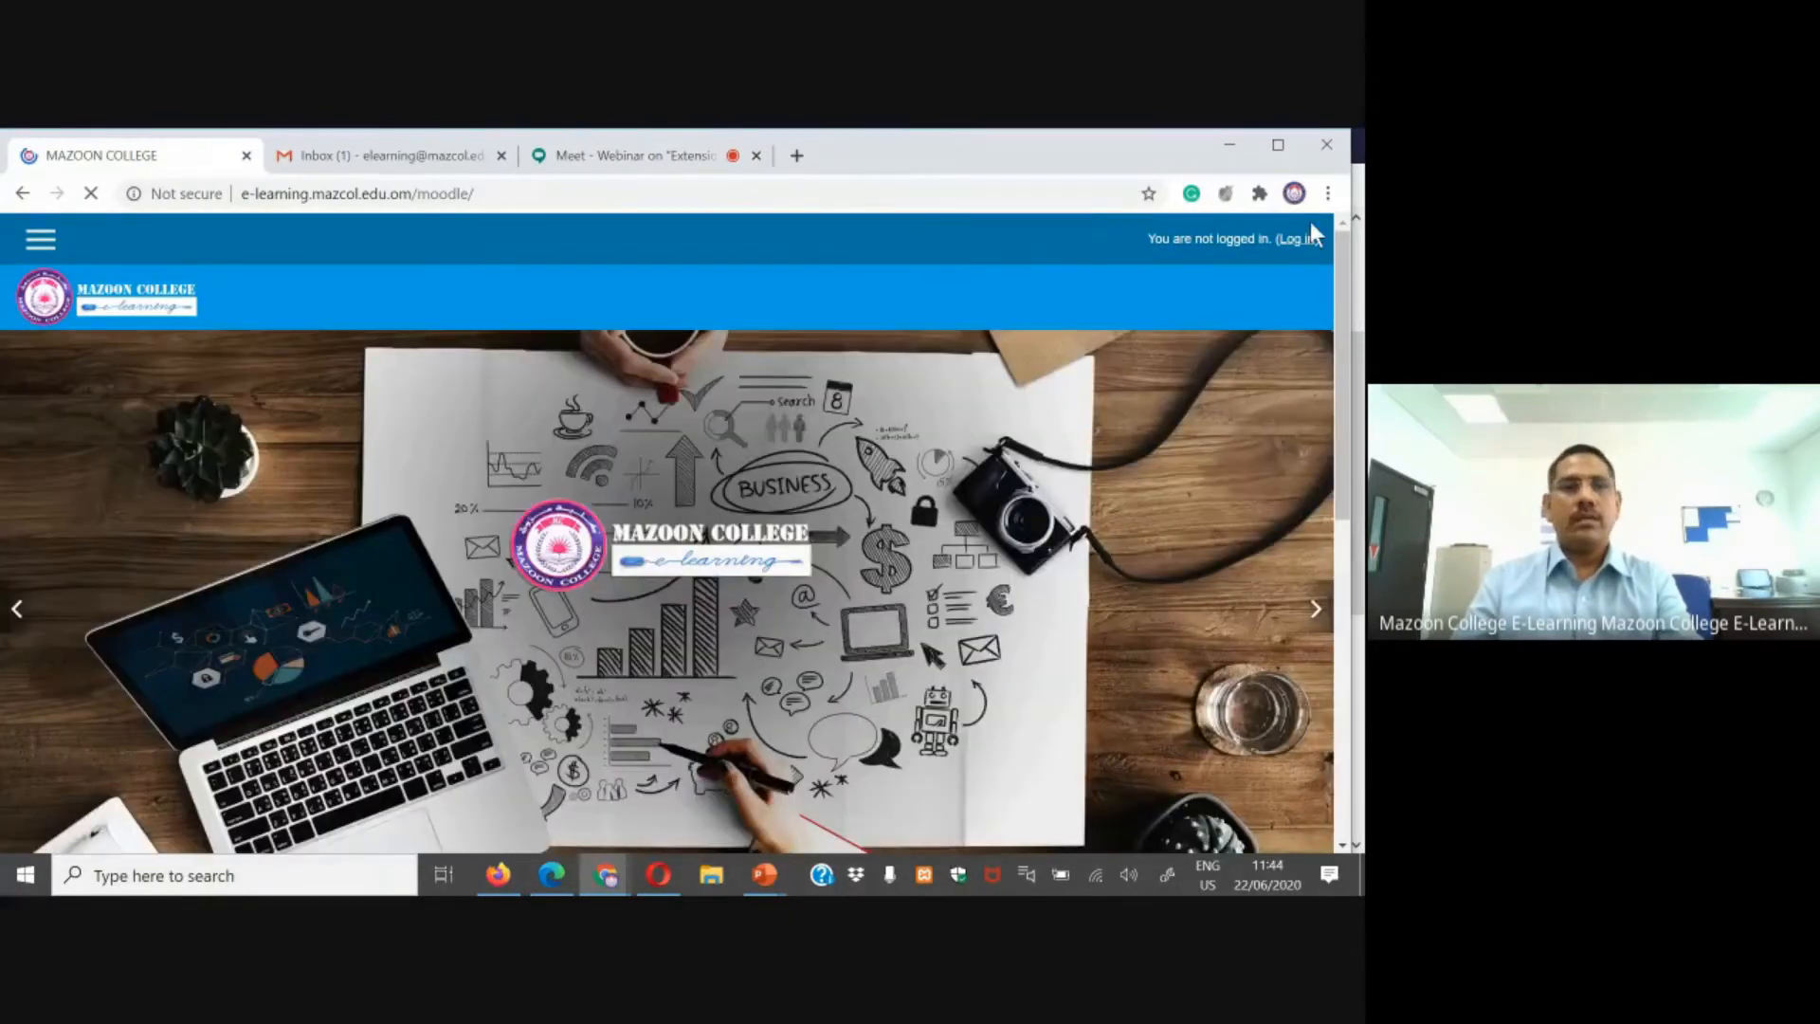
# Step: Log in as a second test student, entering the username and account password
pyautogui.click(1297, 239)
pyautogui.click(564, 517)
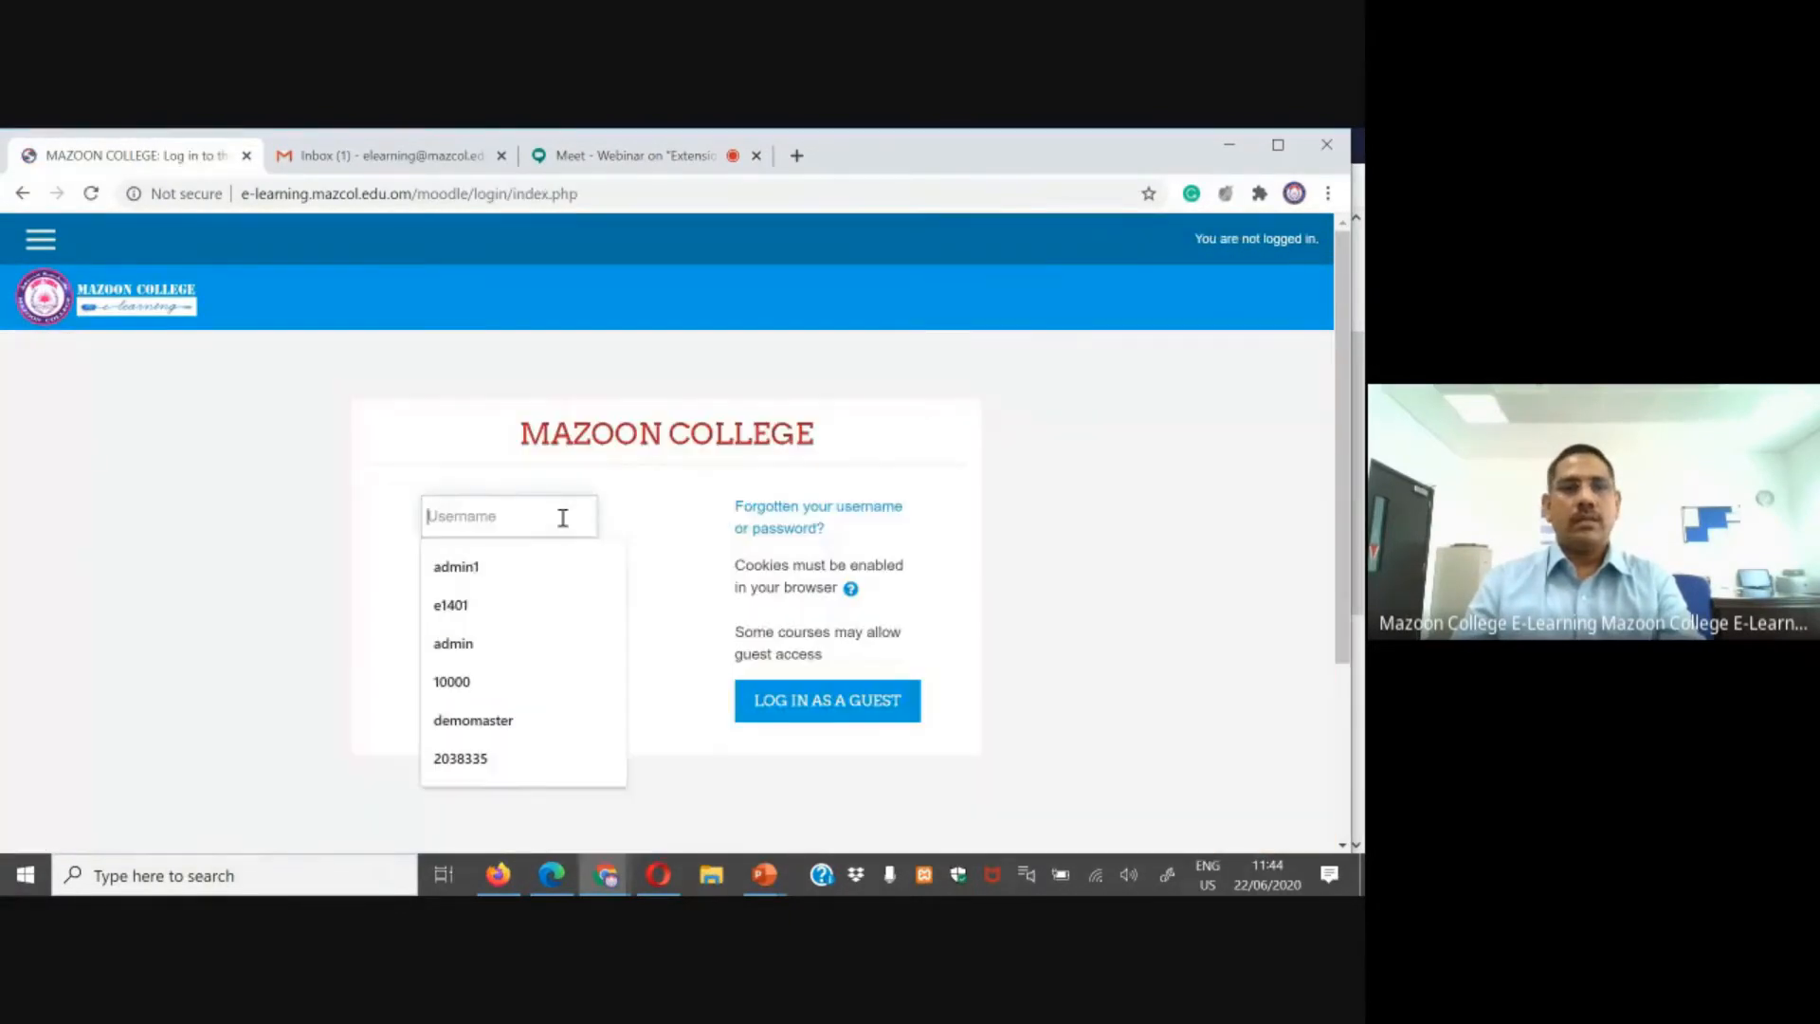
pyautogui.write('10001')
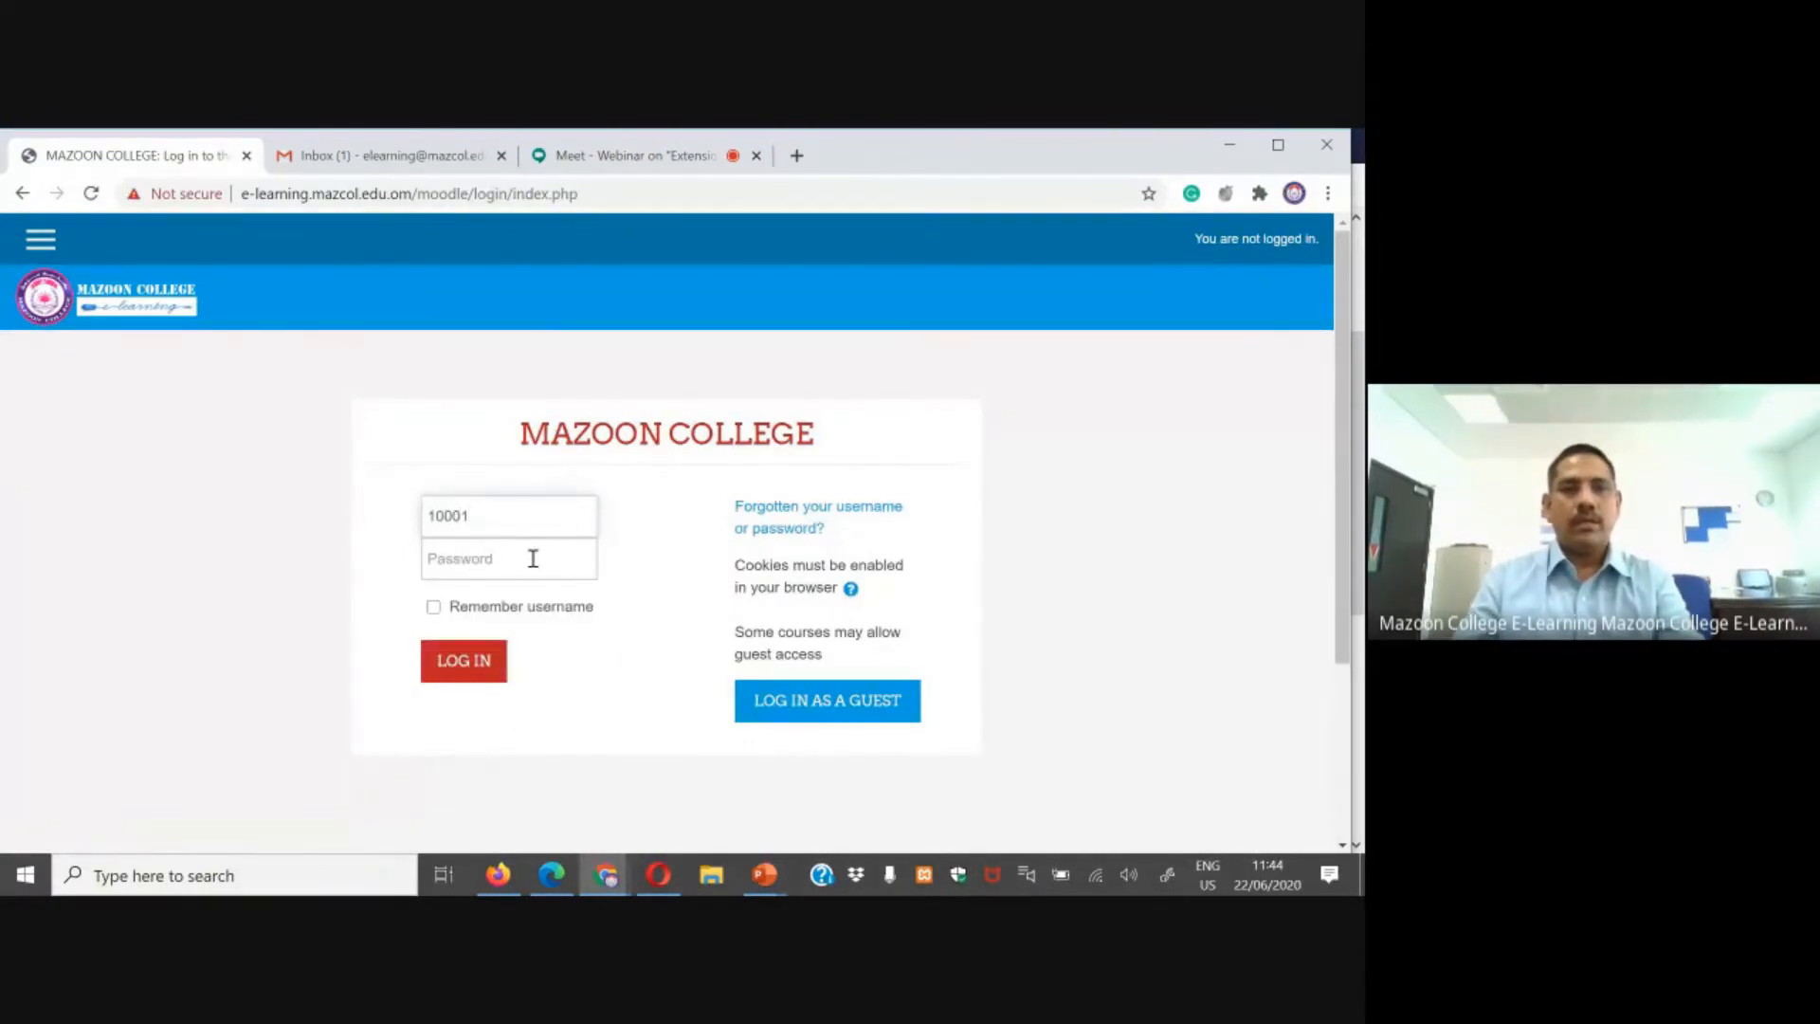
pyautogui.click(531, 562)
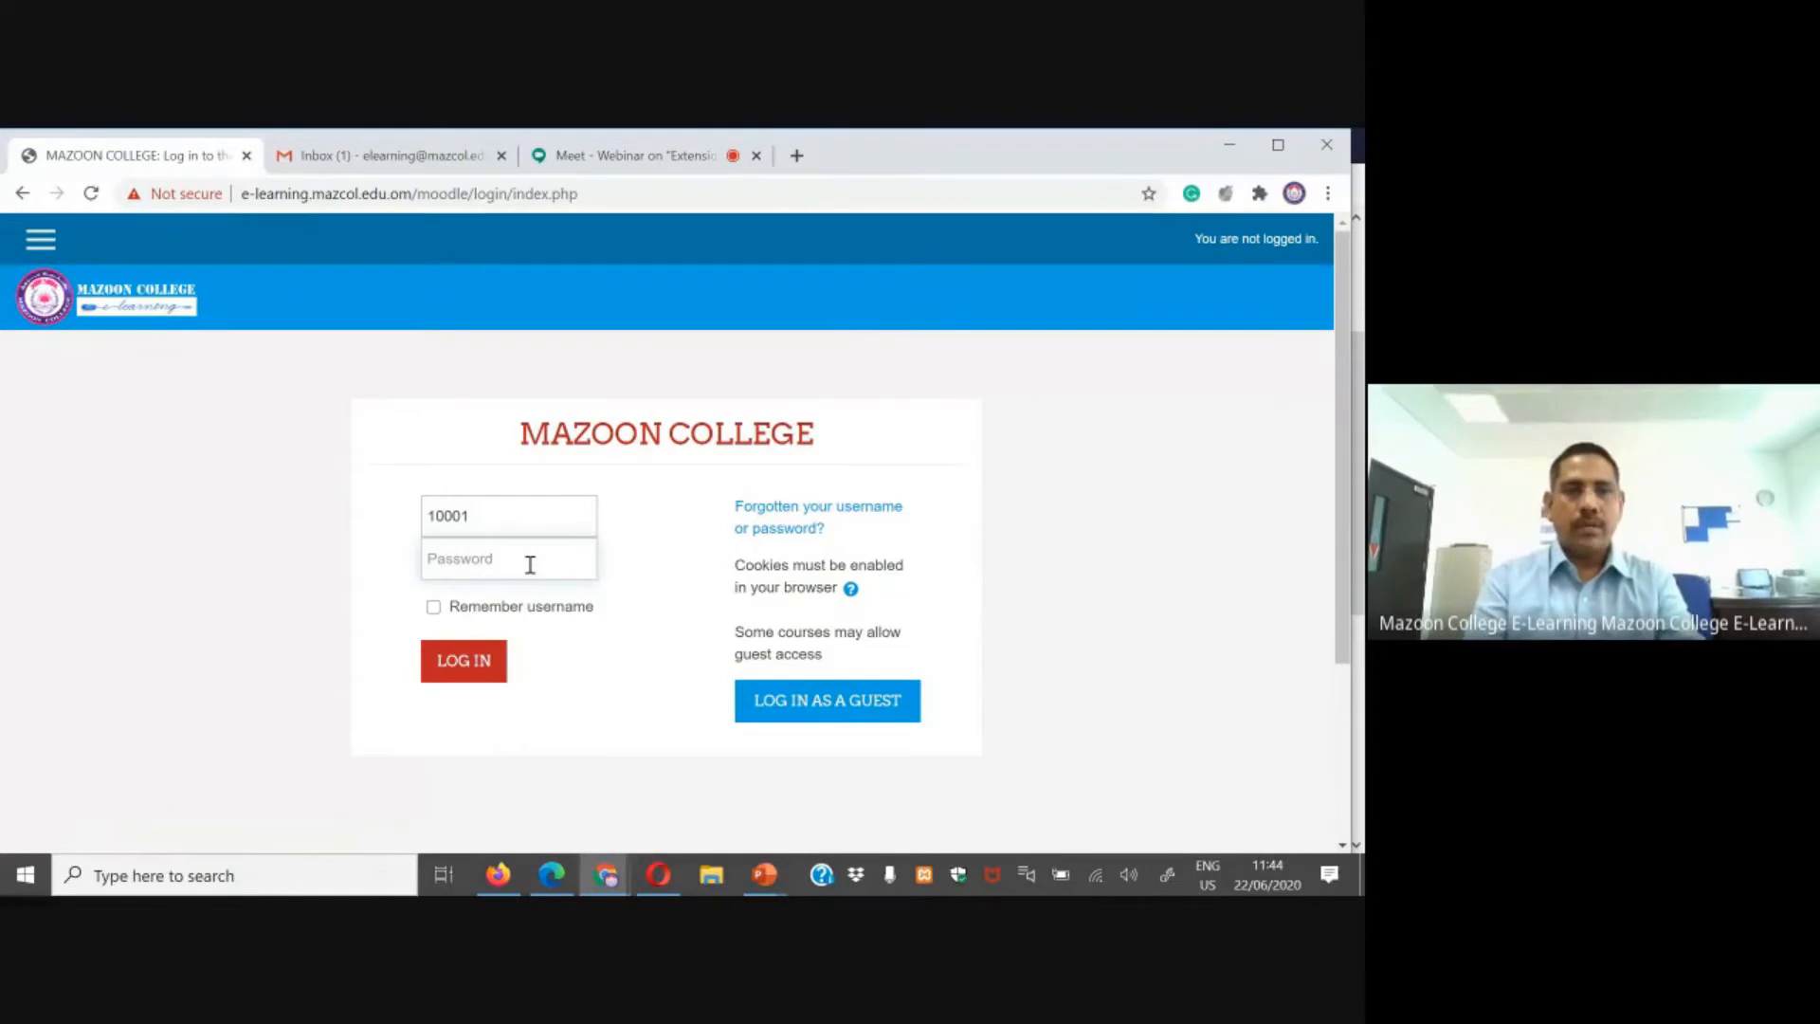
pyautogui.write('1')
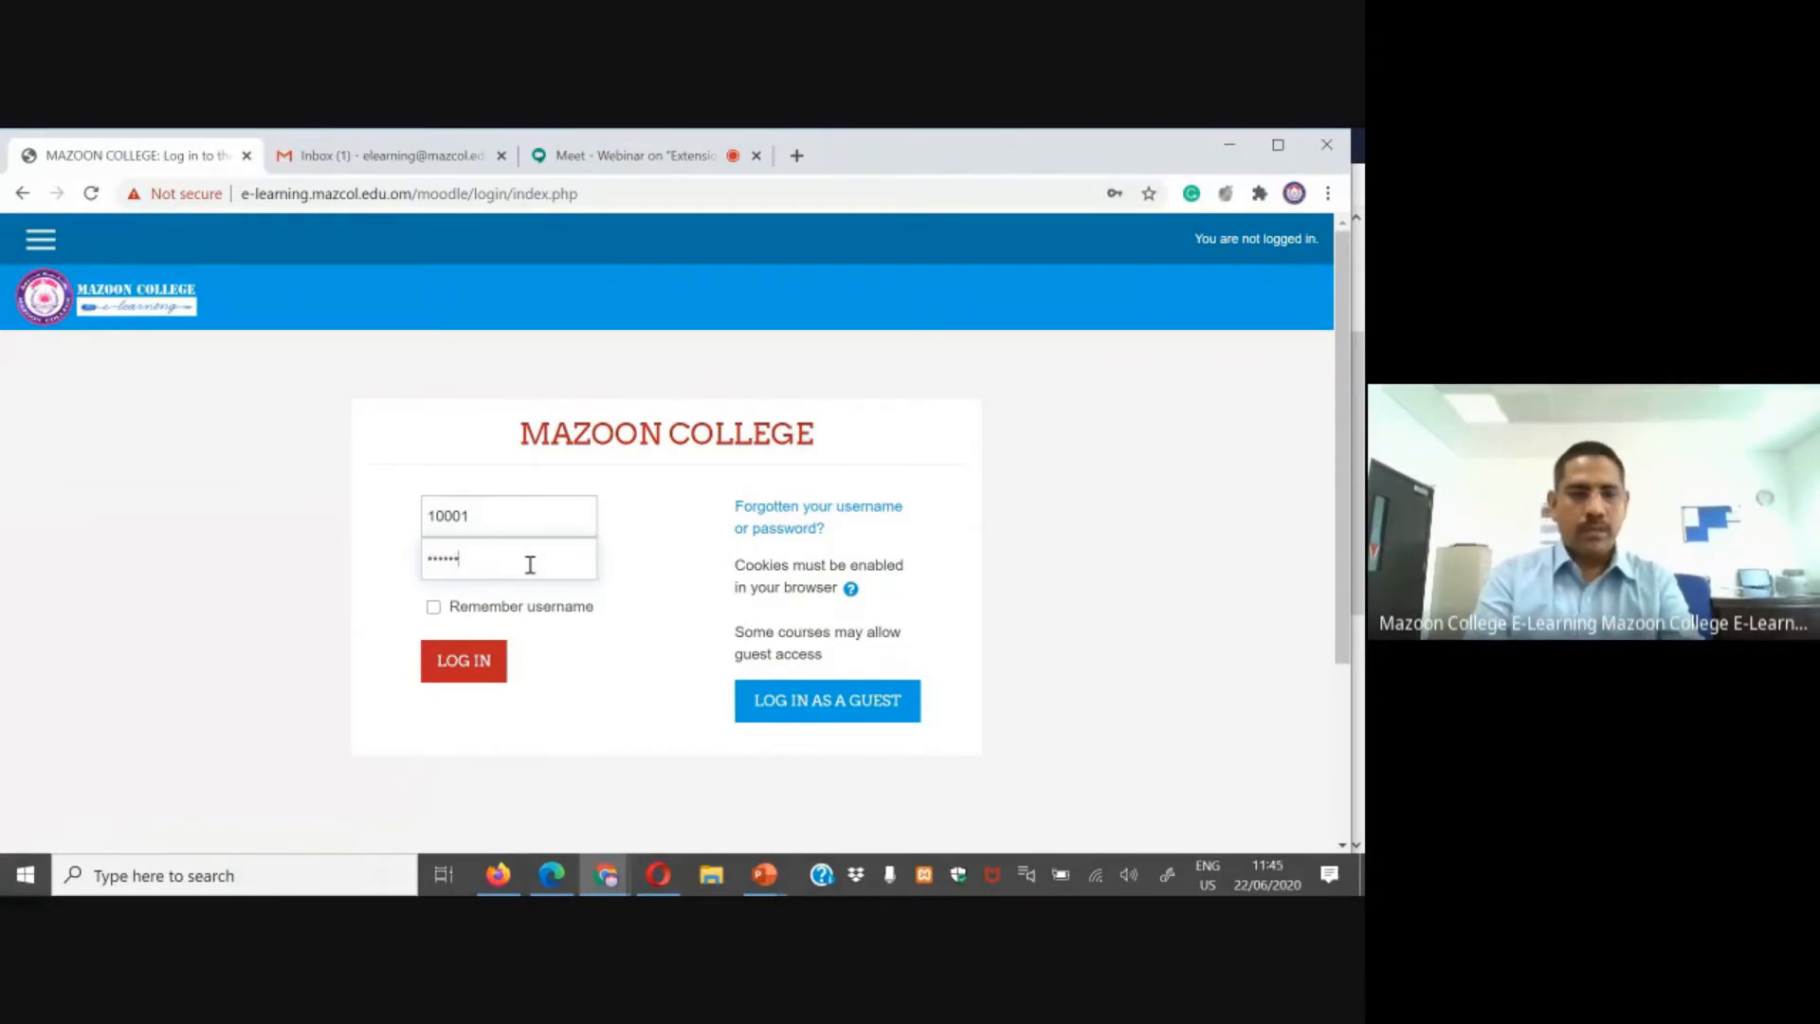
pyautogui.press('BackSpace')
pyautogui.press('BackSpace')
pyautogui.press('BackSpace')
pyautogui.press('BackSpace')
pyautogui.press('BackSpace')
pyautogui.press('BackSpace')
pyautogui.press('BackSpace')
pyautogui.press('BackSpace')
pyautogui.write('••')
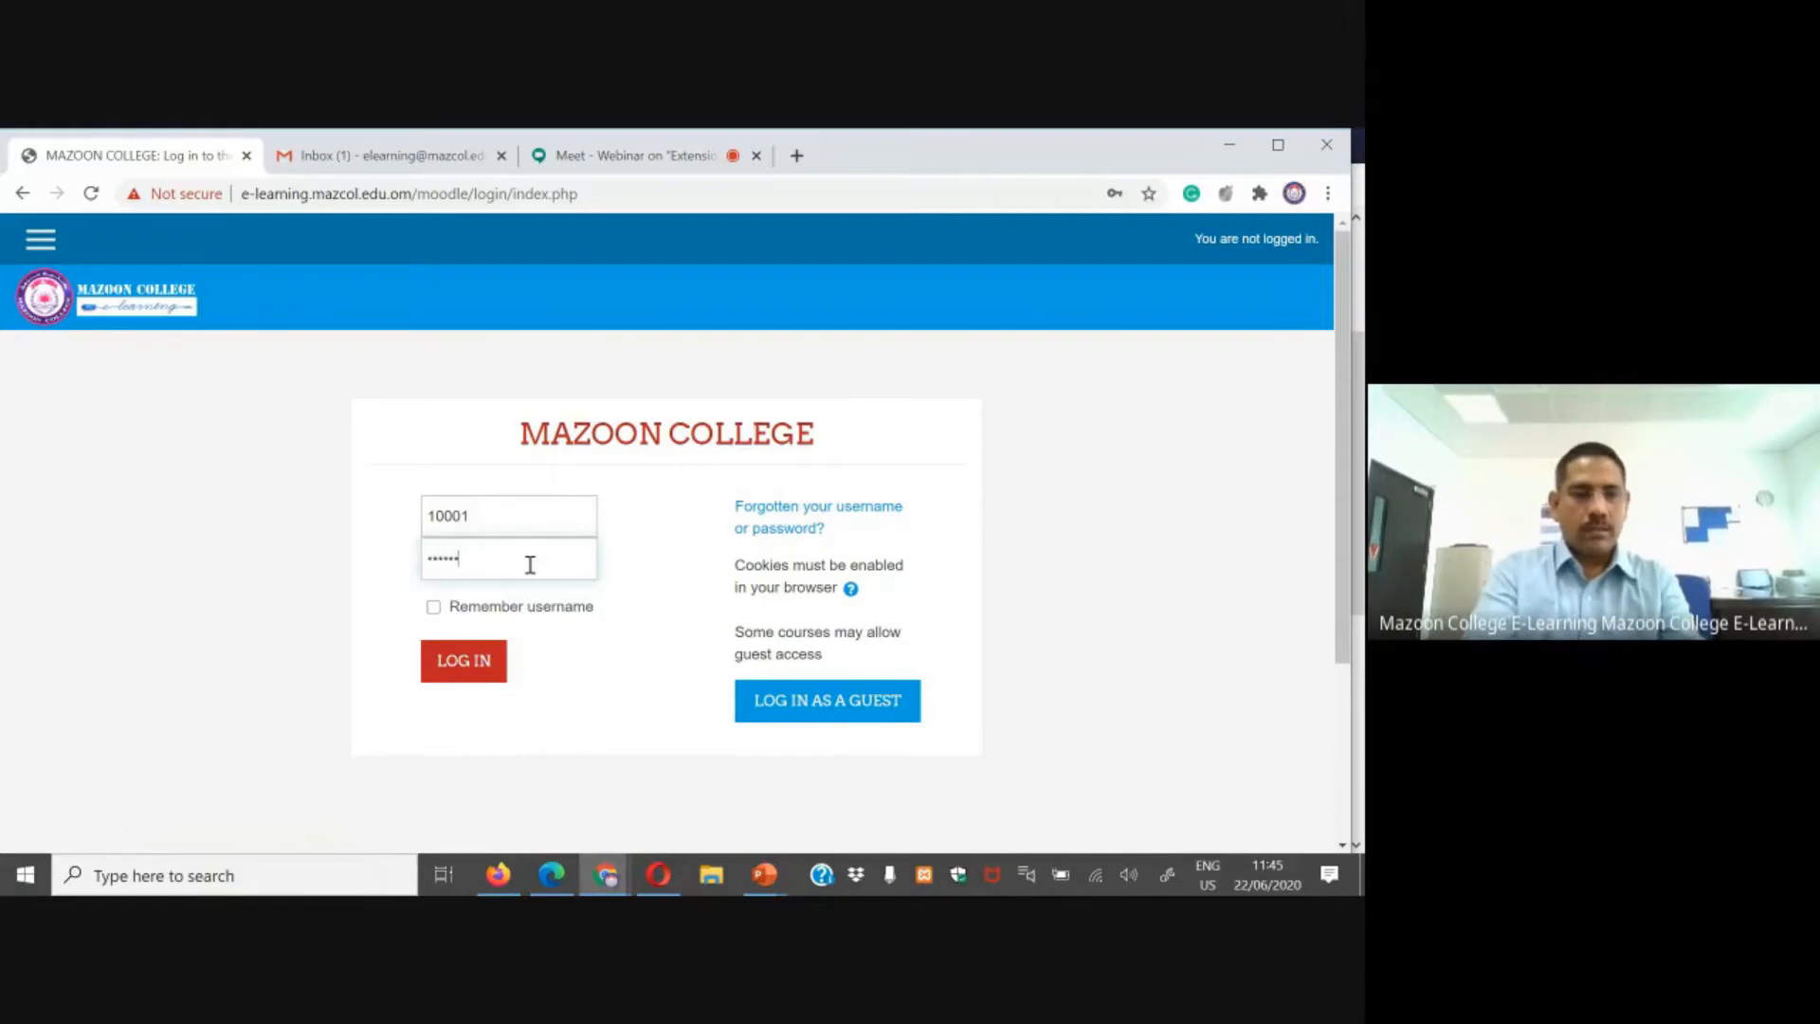
pyautogui.click(465, 660)
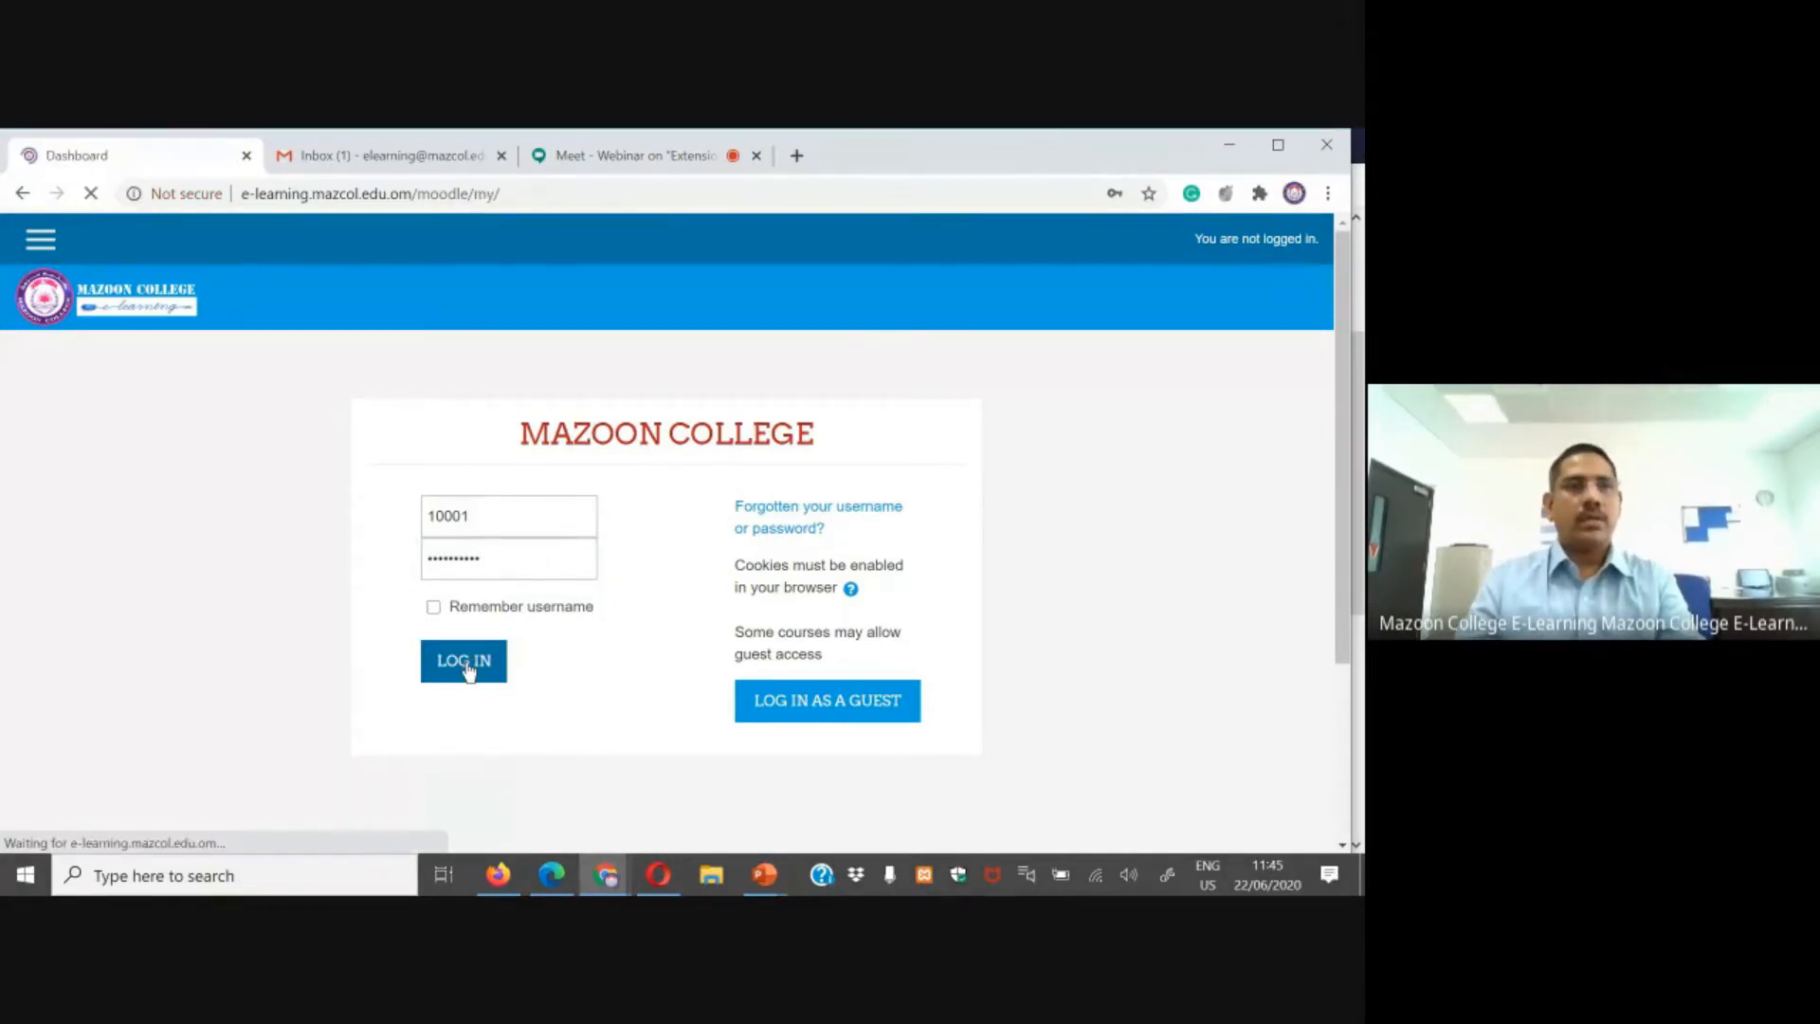
pyautogui.scroll(-3, 473, 604)
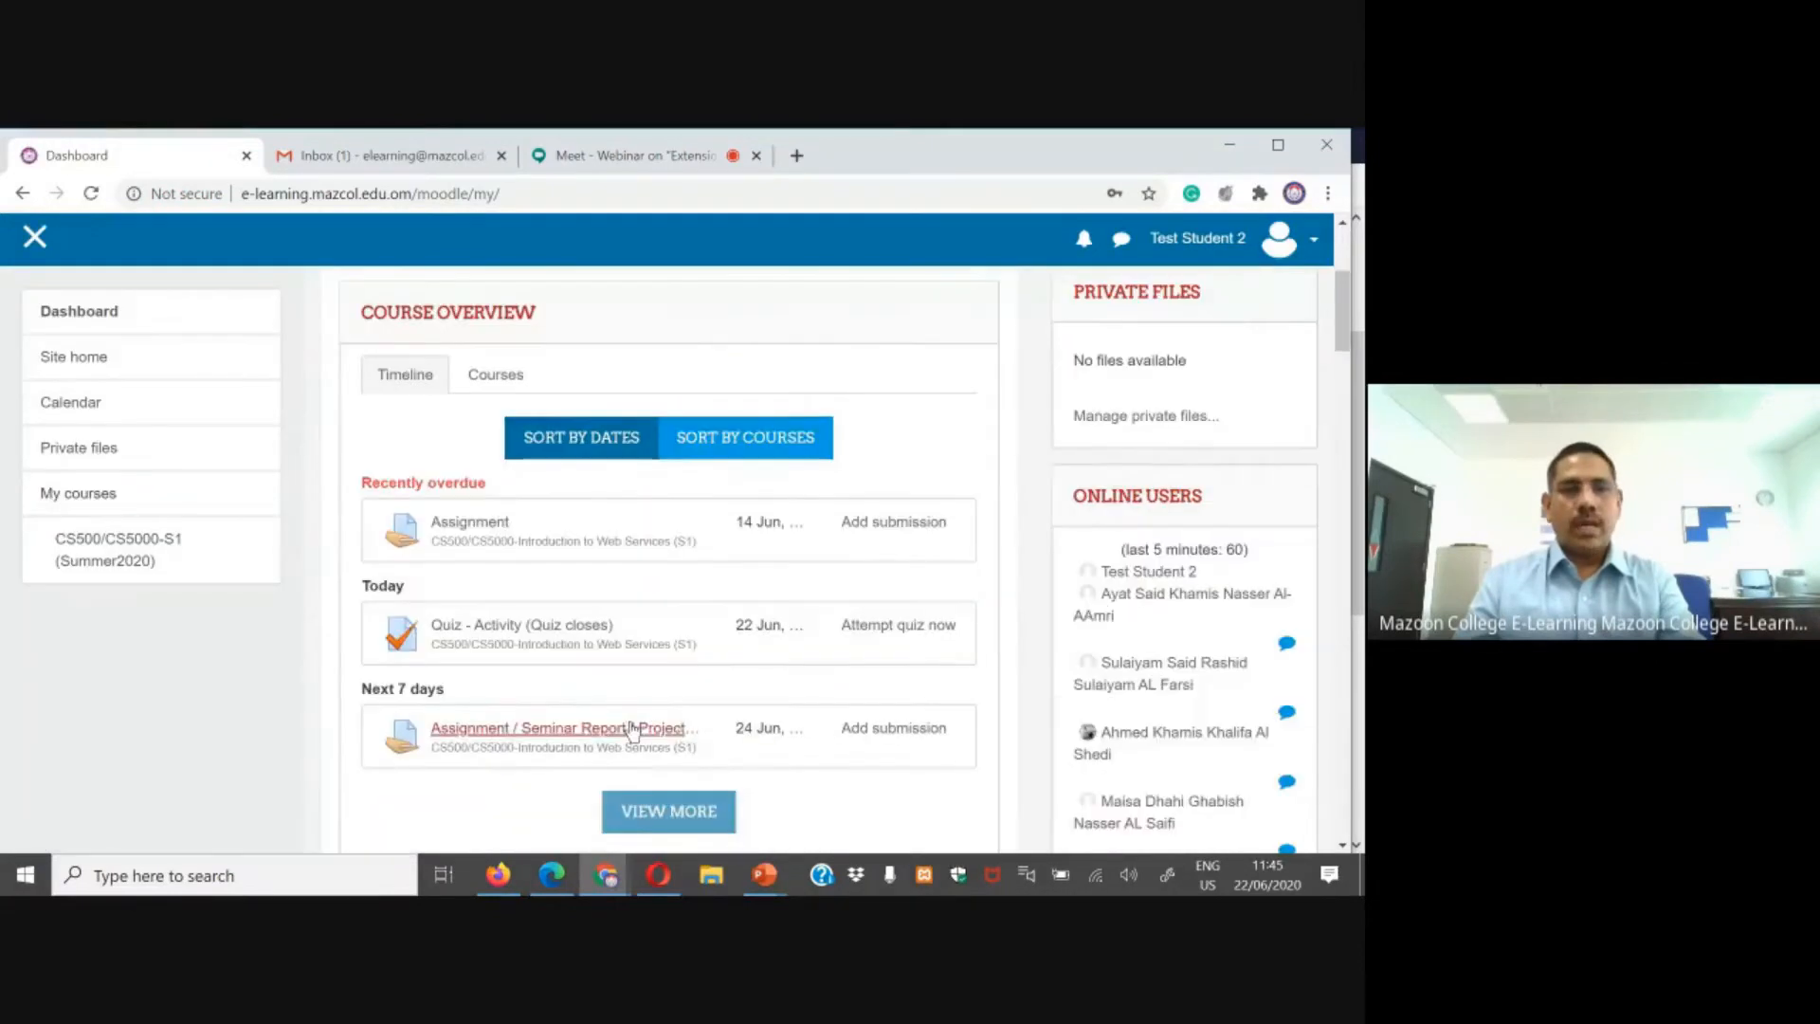
# Step: Switch to Opera and log in to the Moodle site as another user with username and account password
pyautogui.click(658, 874)
pyautogui.scroll(6, 1237, 378)
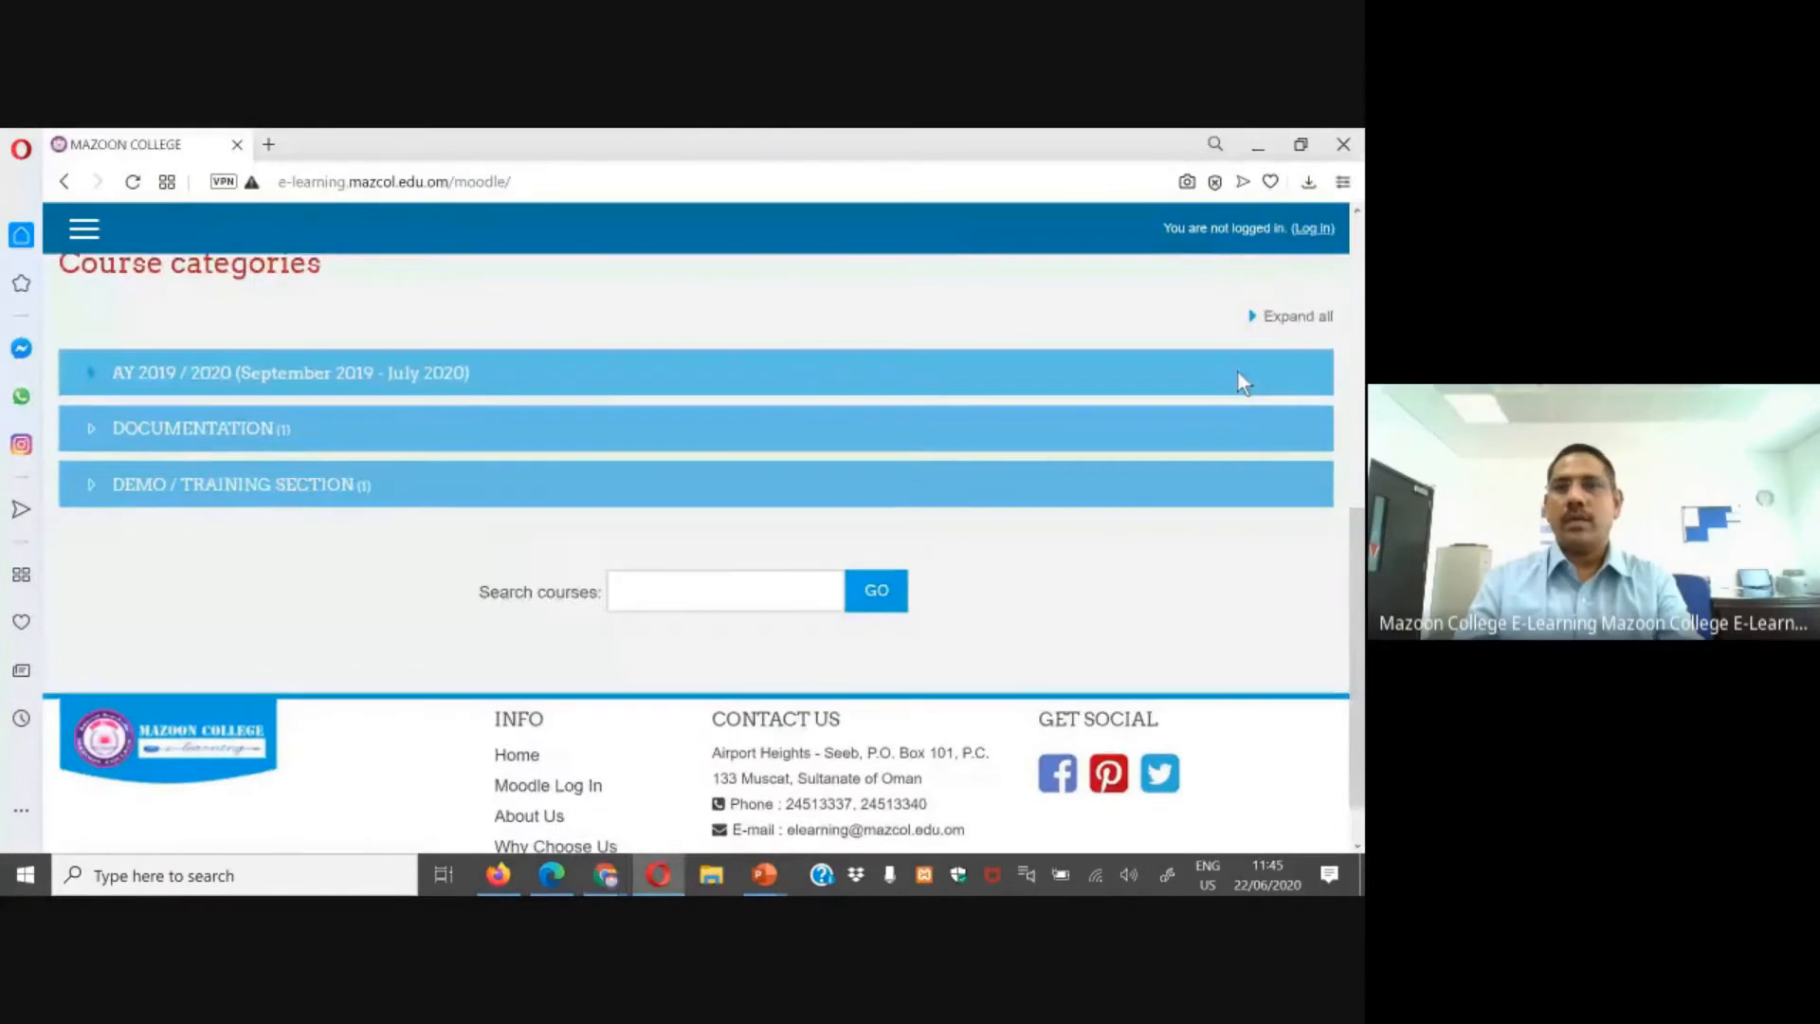
pyautogui.click(1314, 228)
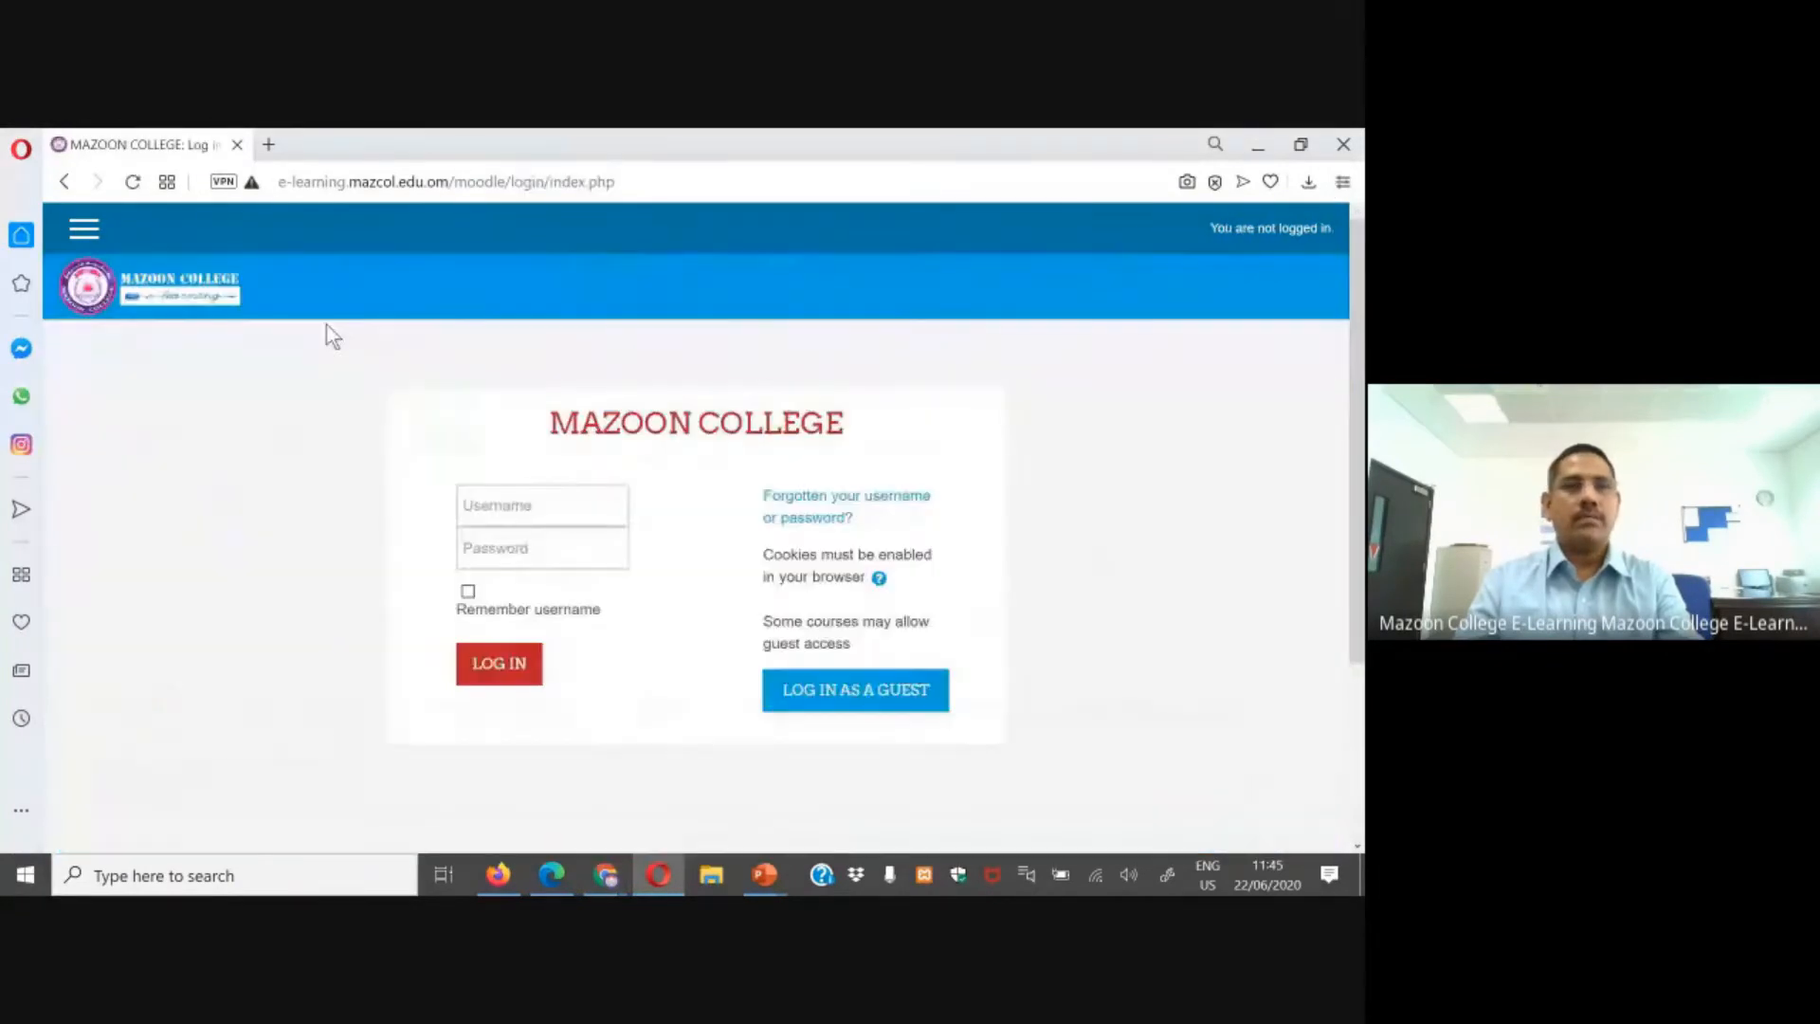
pyautogui.click(518, 506)
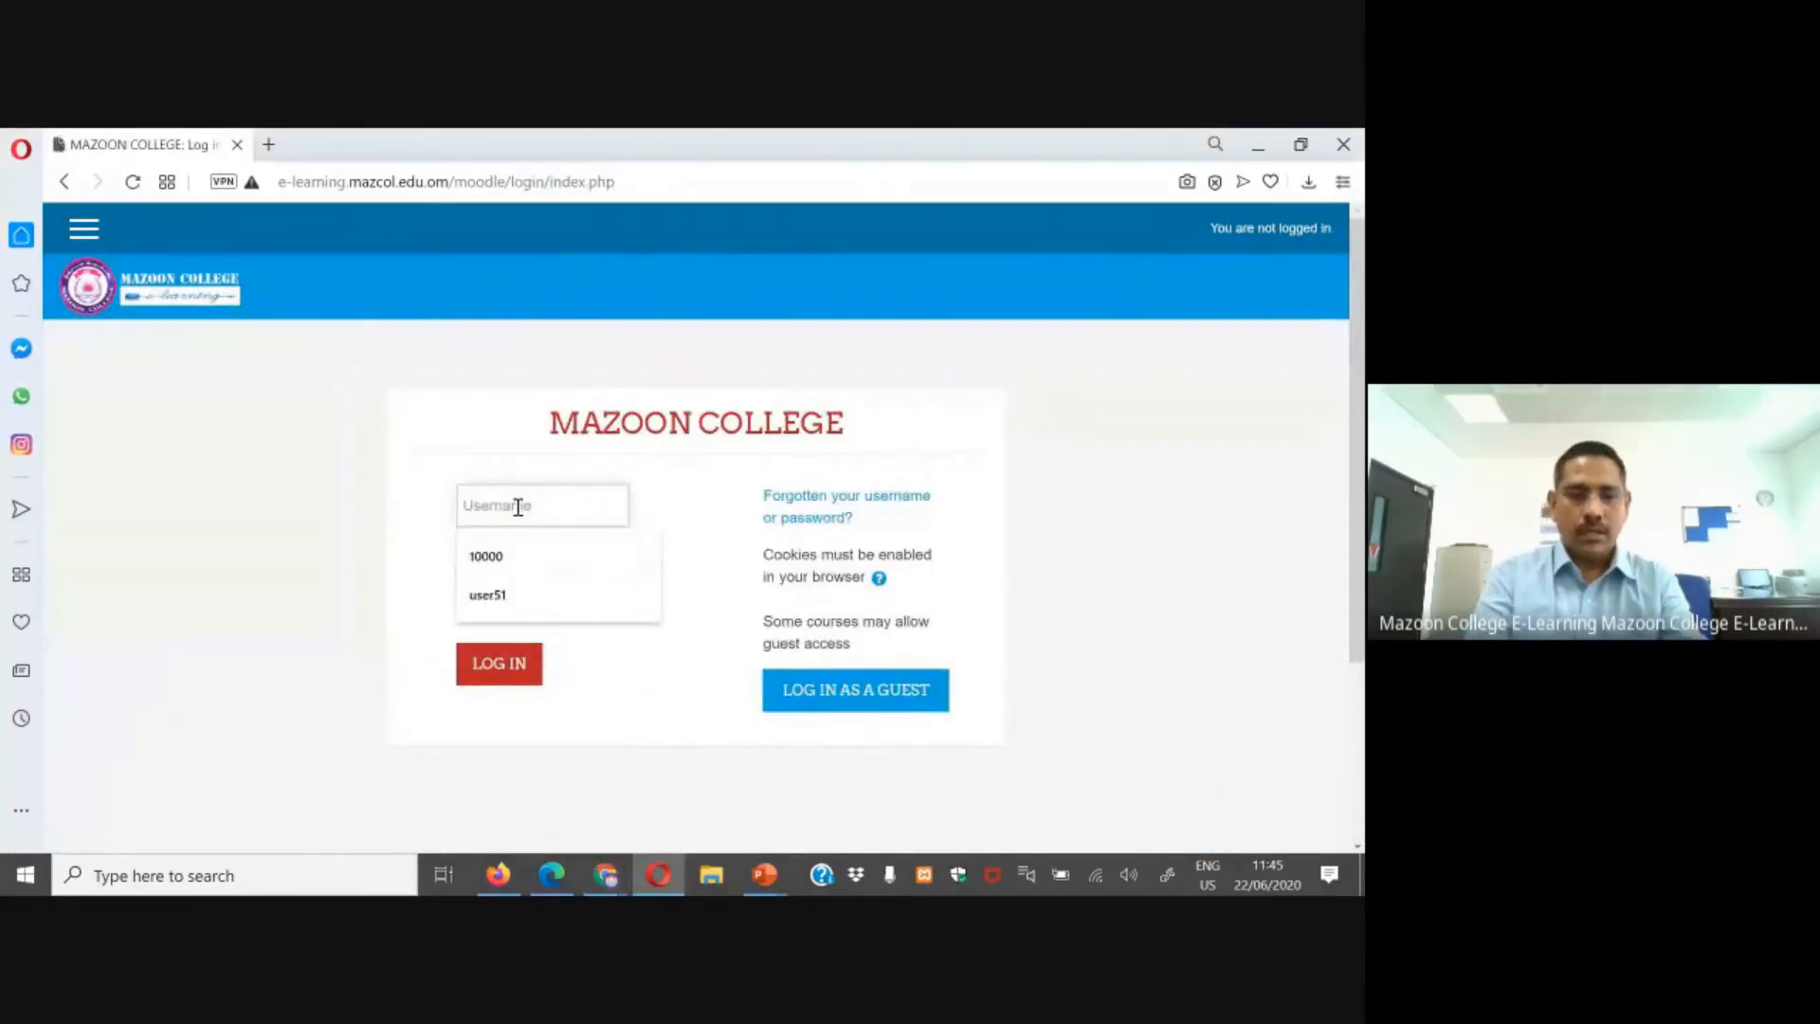
pyautogui.write('user51')
pyautogui.click(526, 551)
pyautogui.write('•')
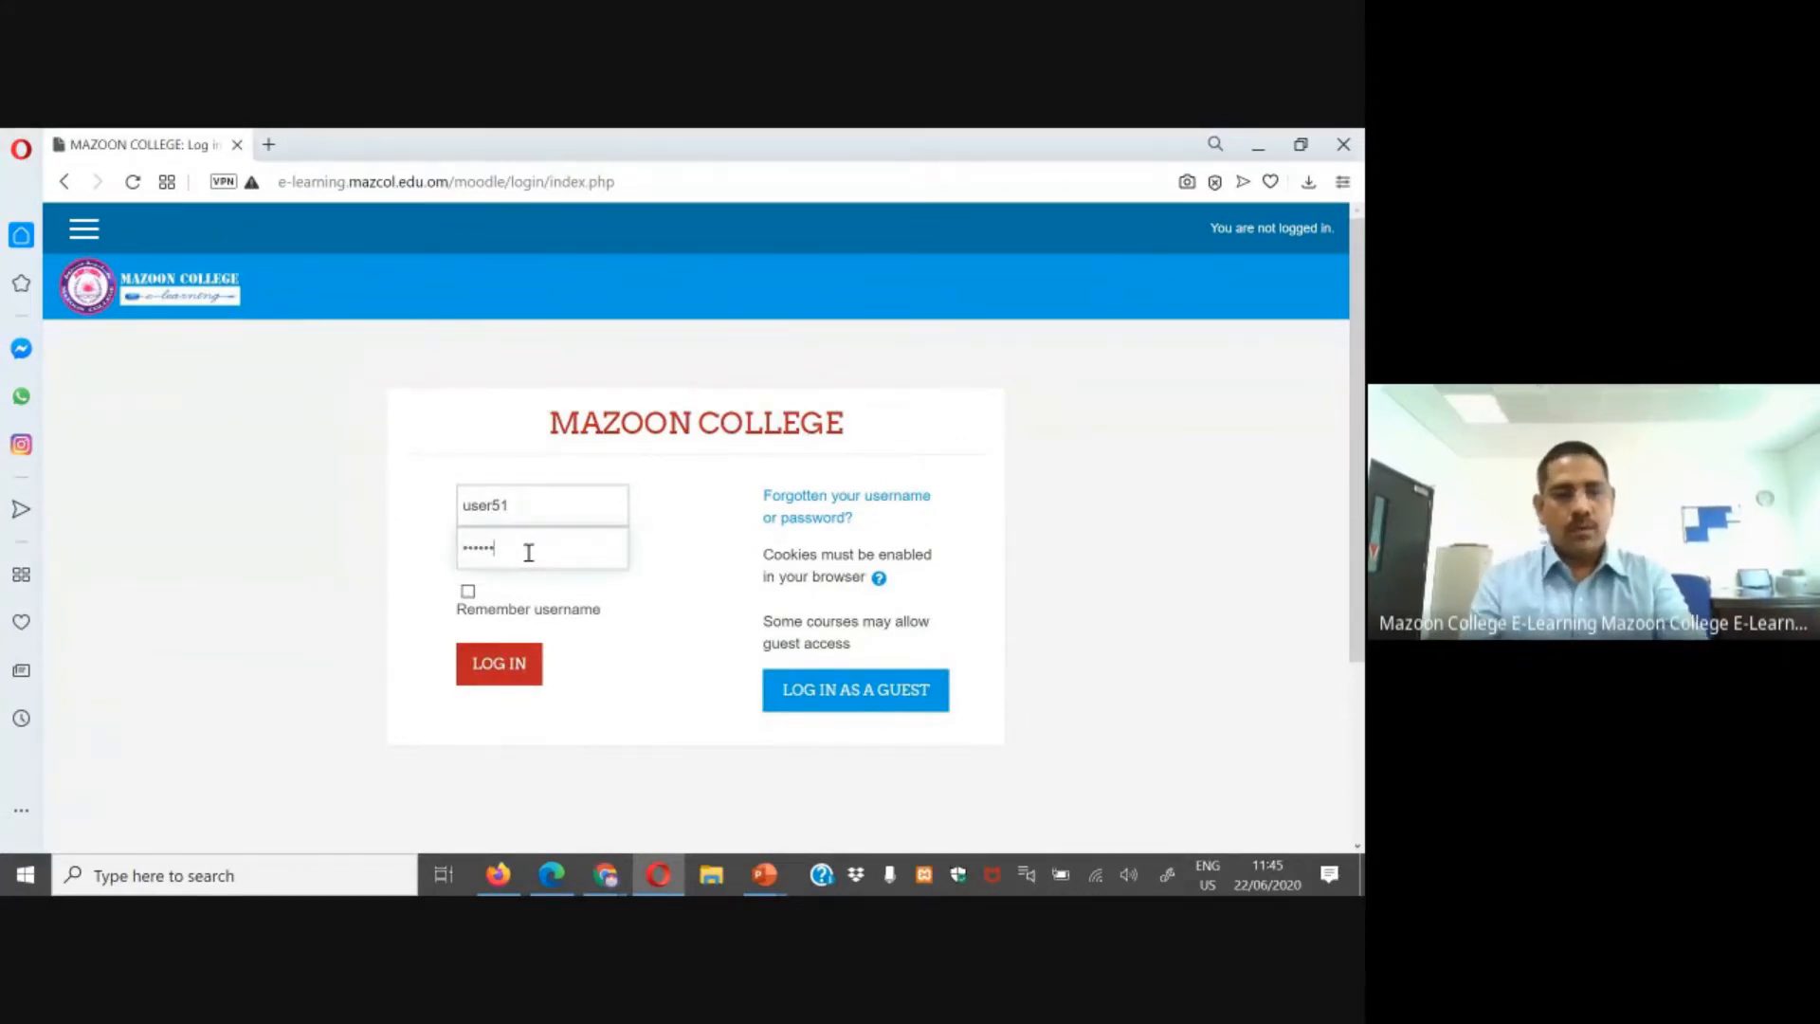
pyautogui.press('Return')
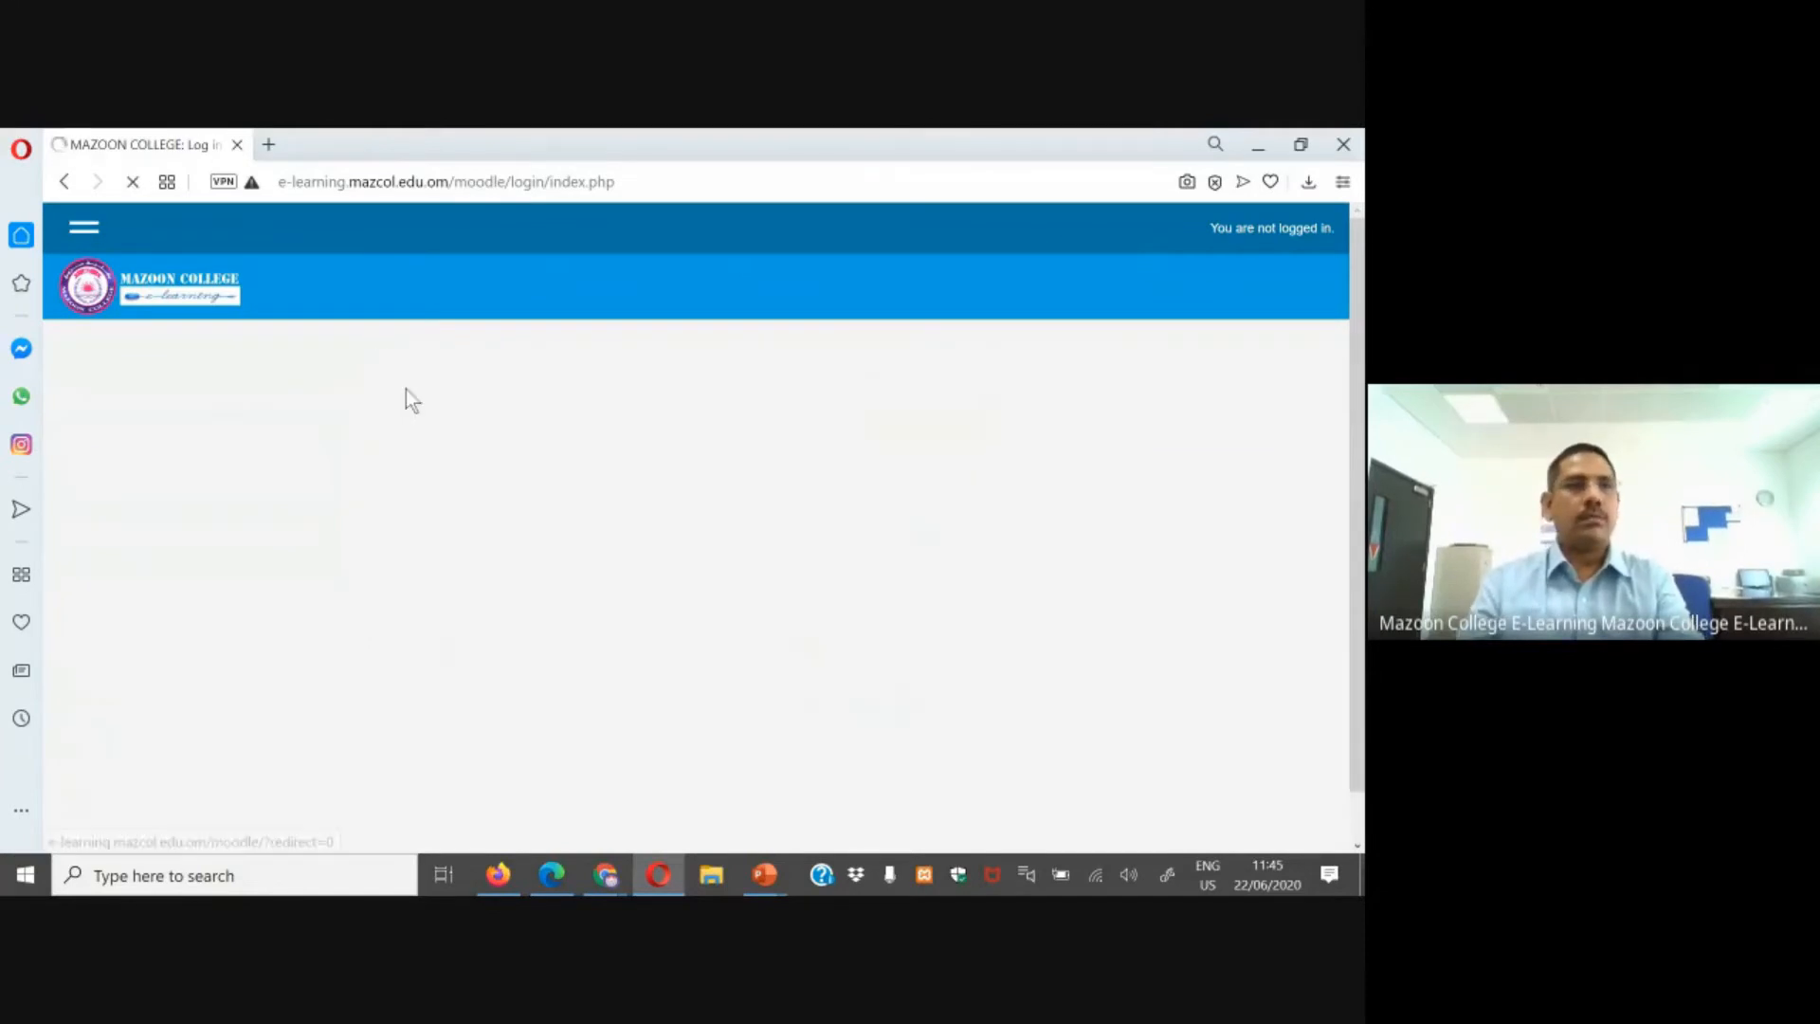
# Step: Log in again as the third test student with the username and account password, then open the course
pyautogui.click(558, 572)
pyautogui.write('user51')
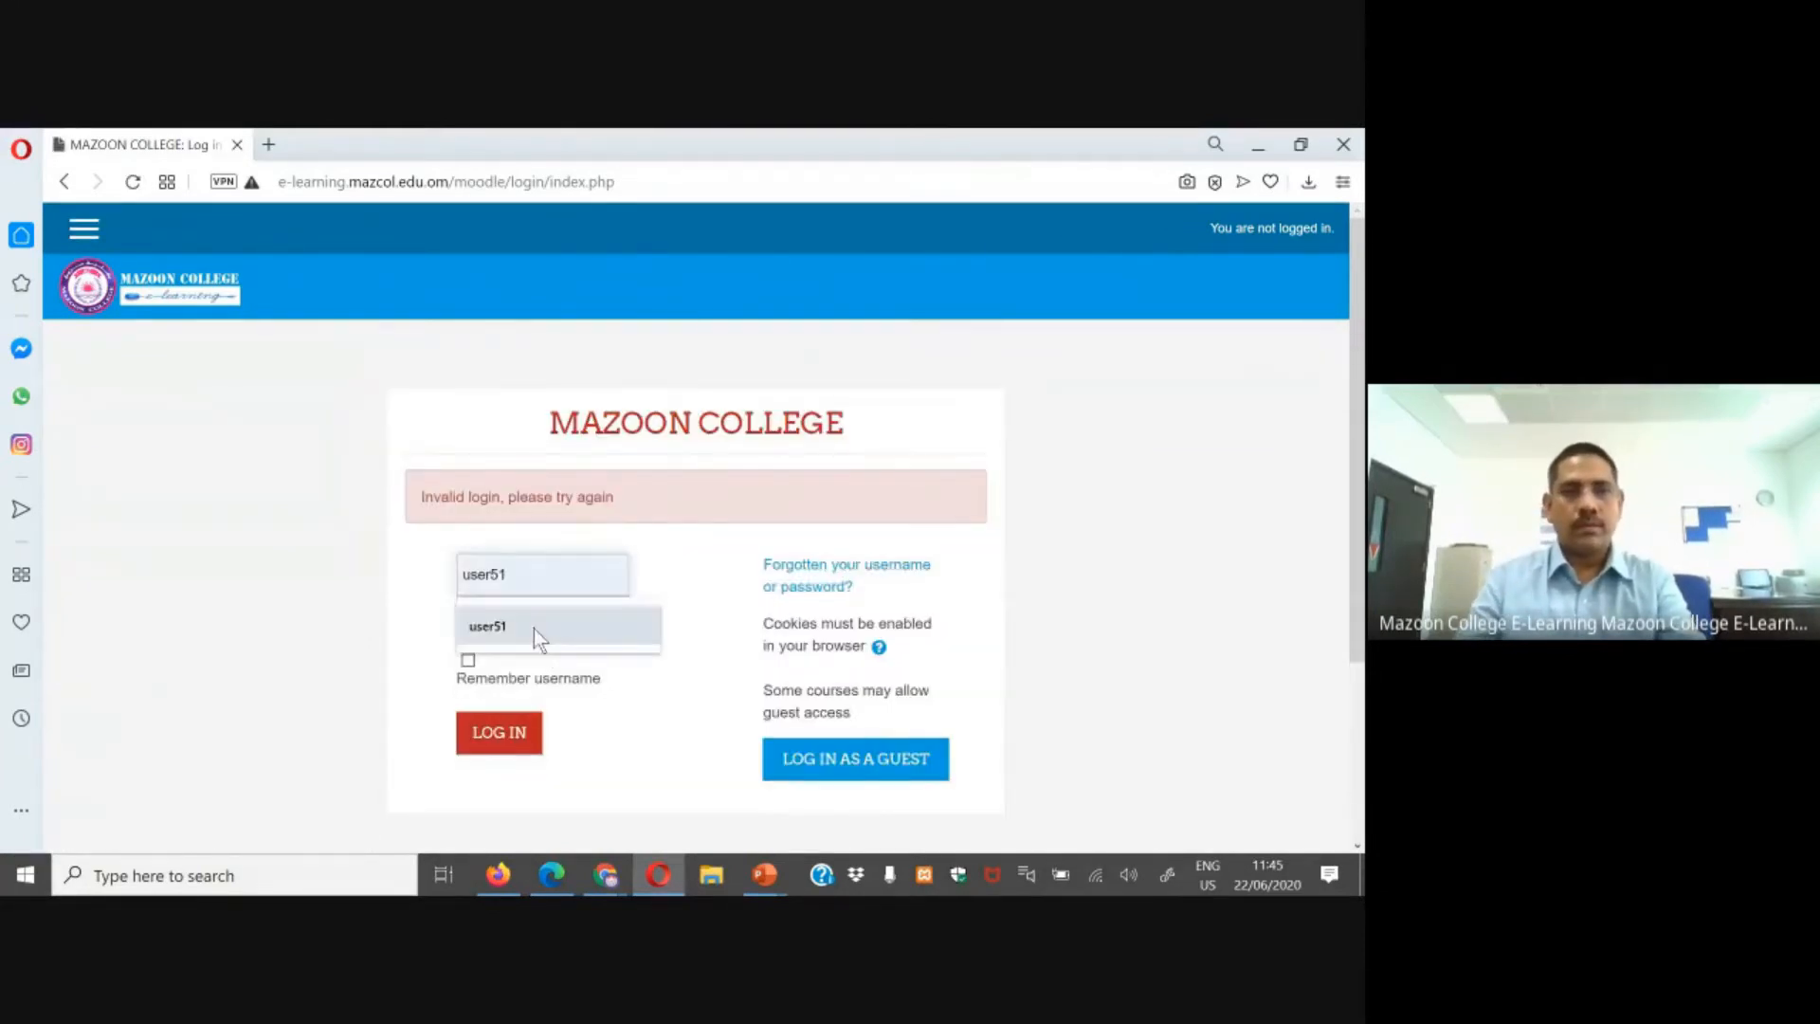
pyautogui.click(533, 628)
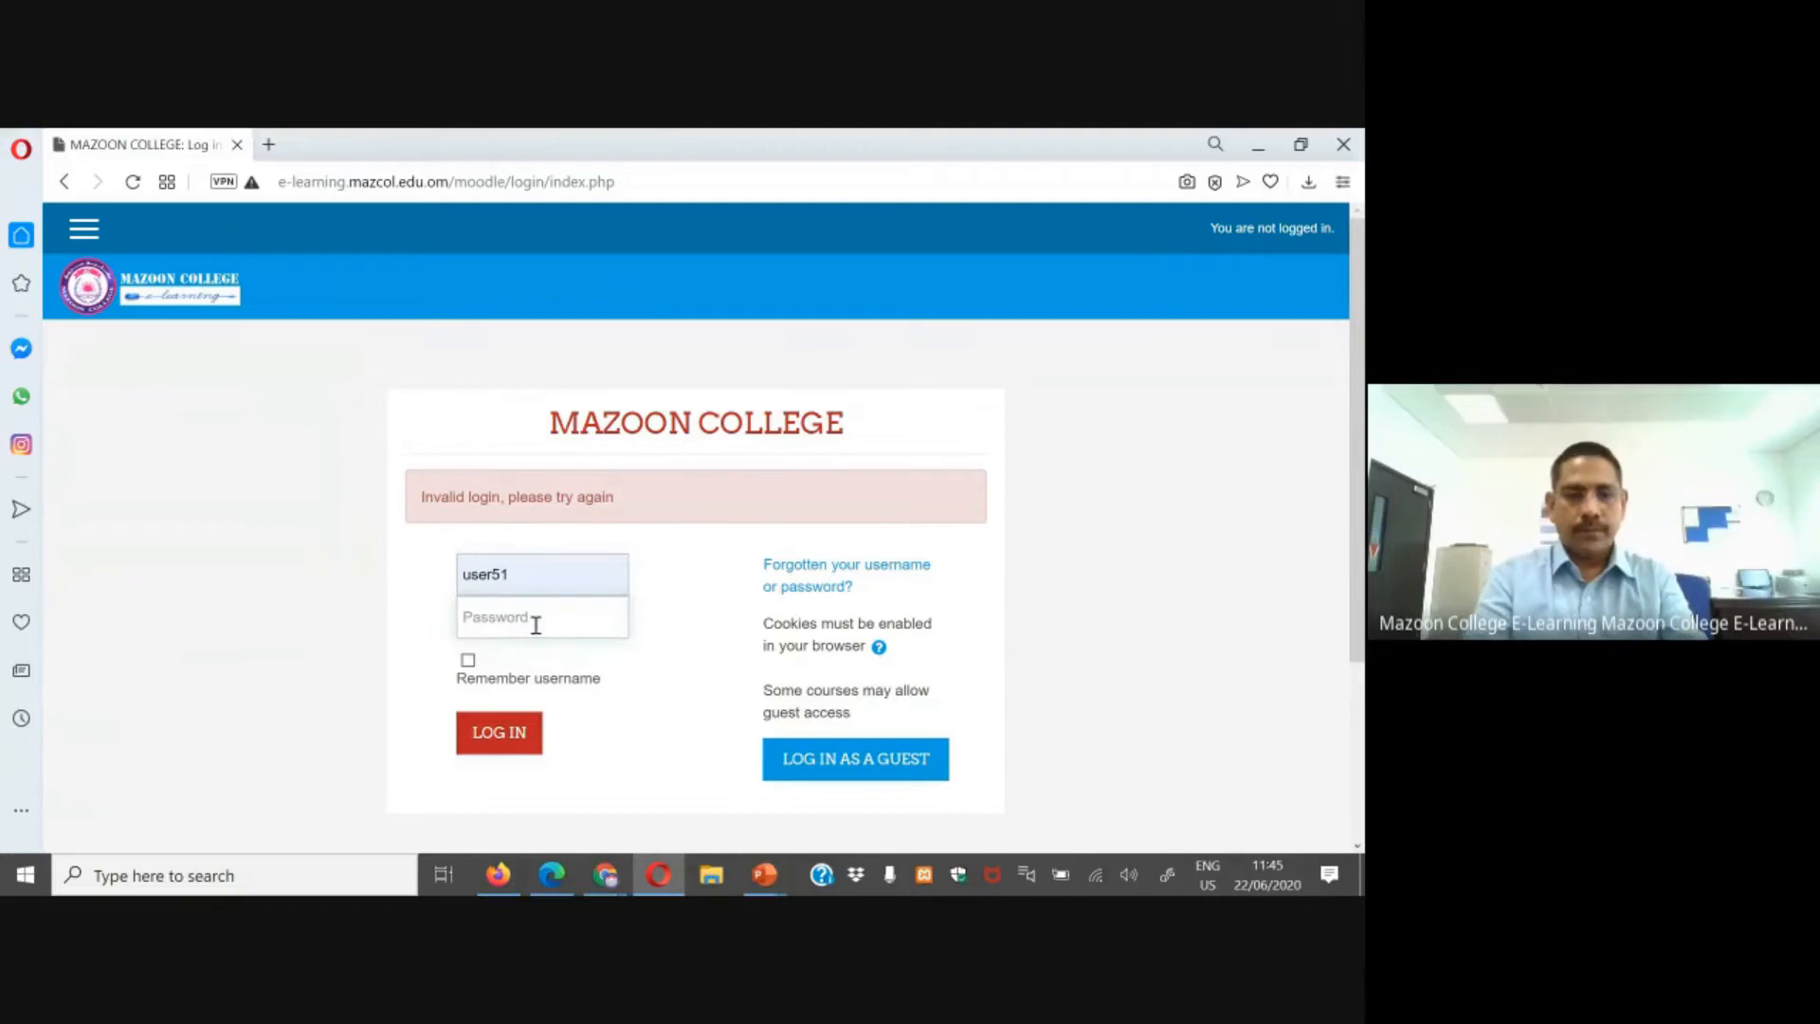
pyautogui.click(536, 624)
pyautogui.write('****')
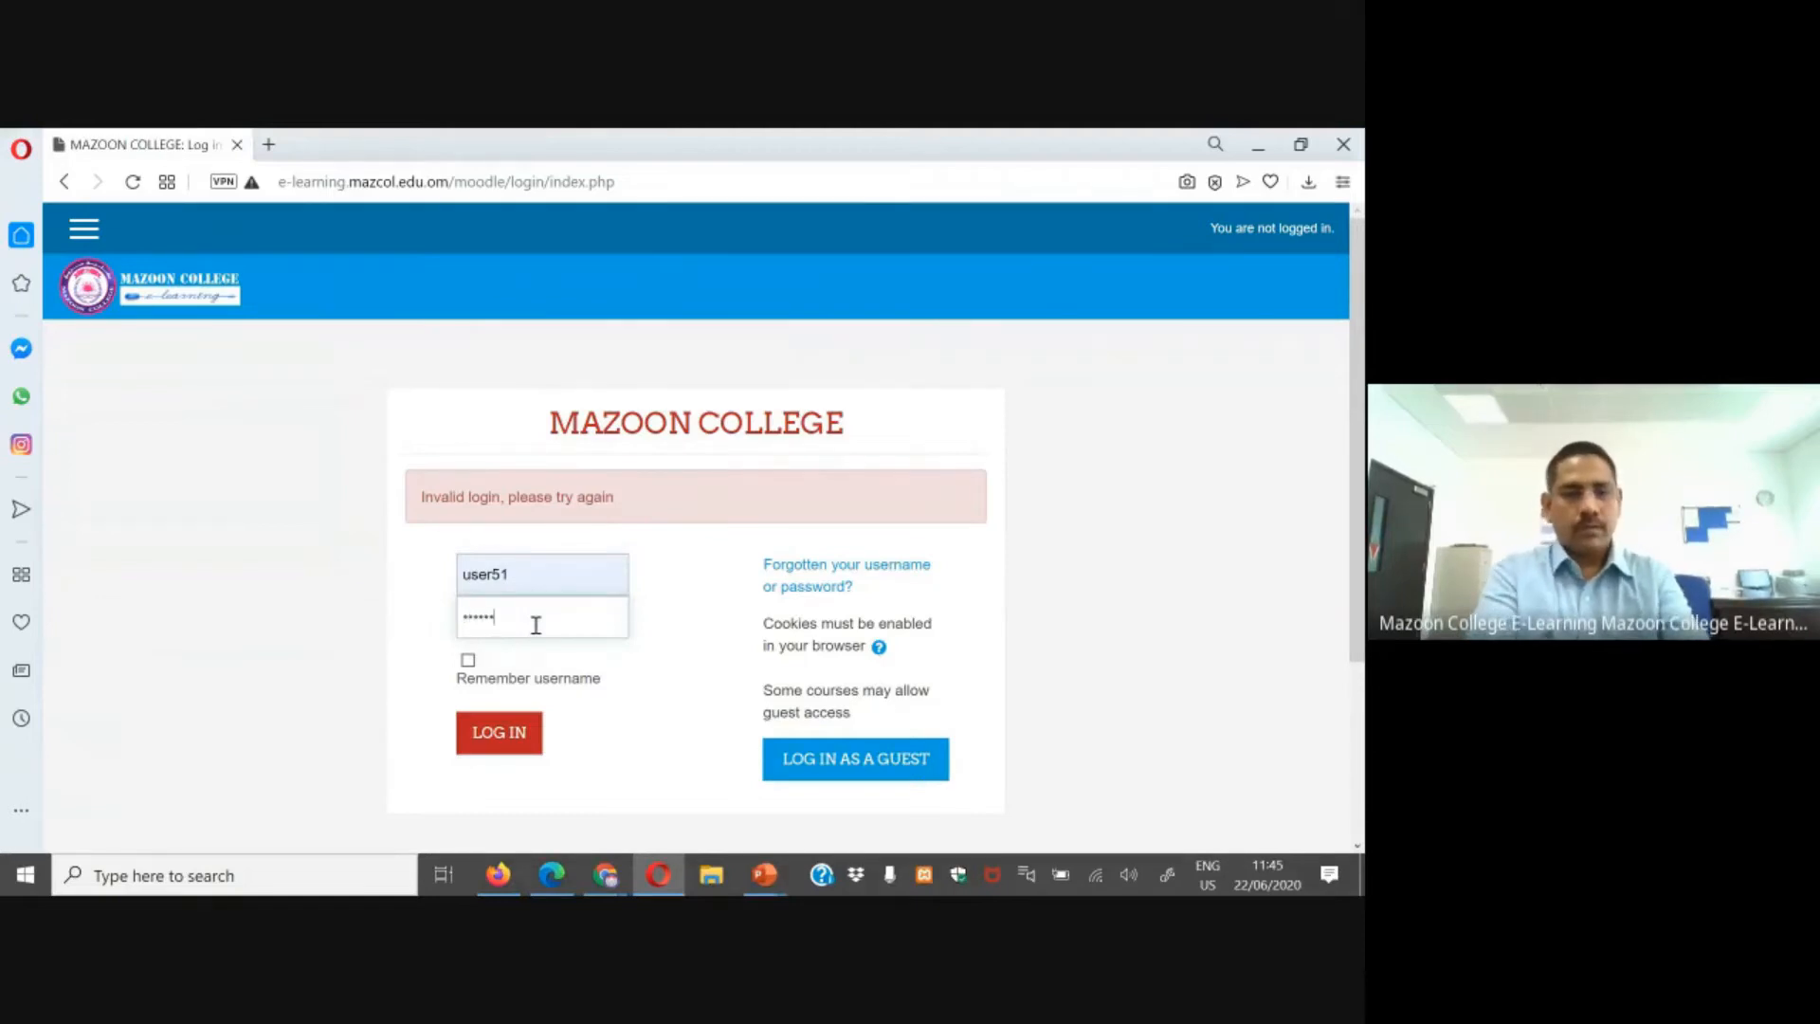
pyautogui.write('******')
pyautogui.press('Return')
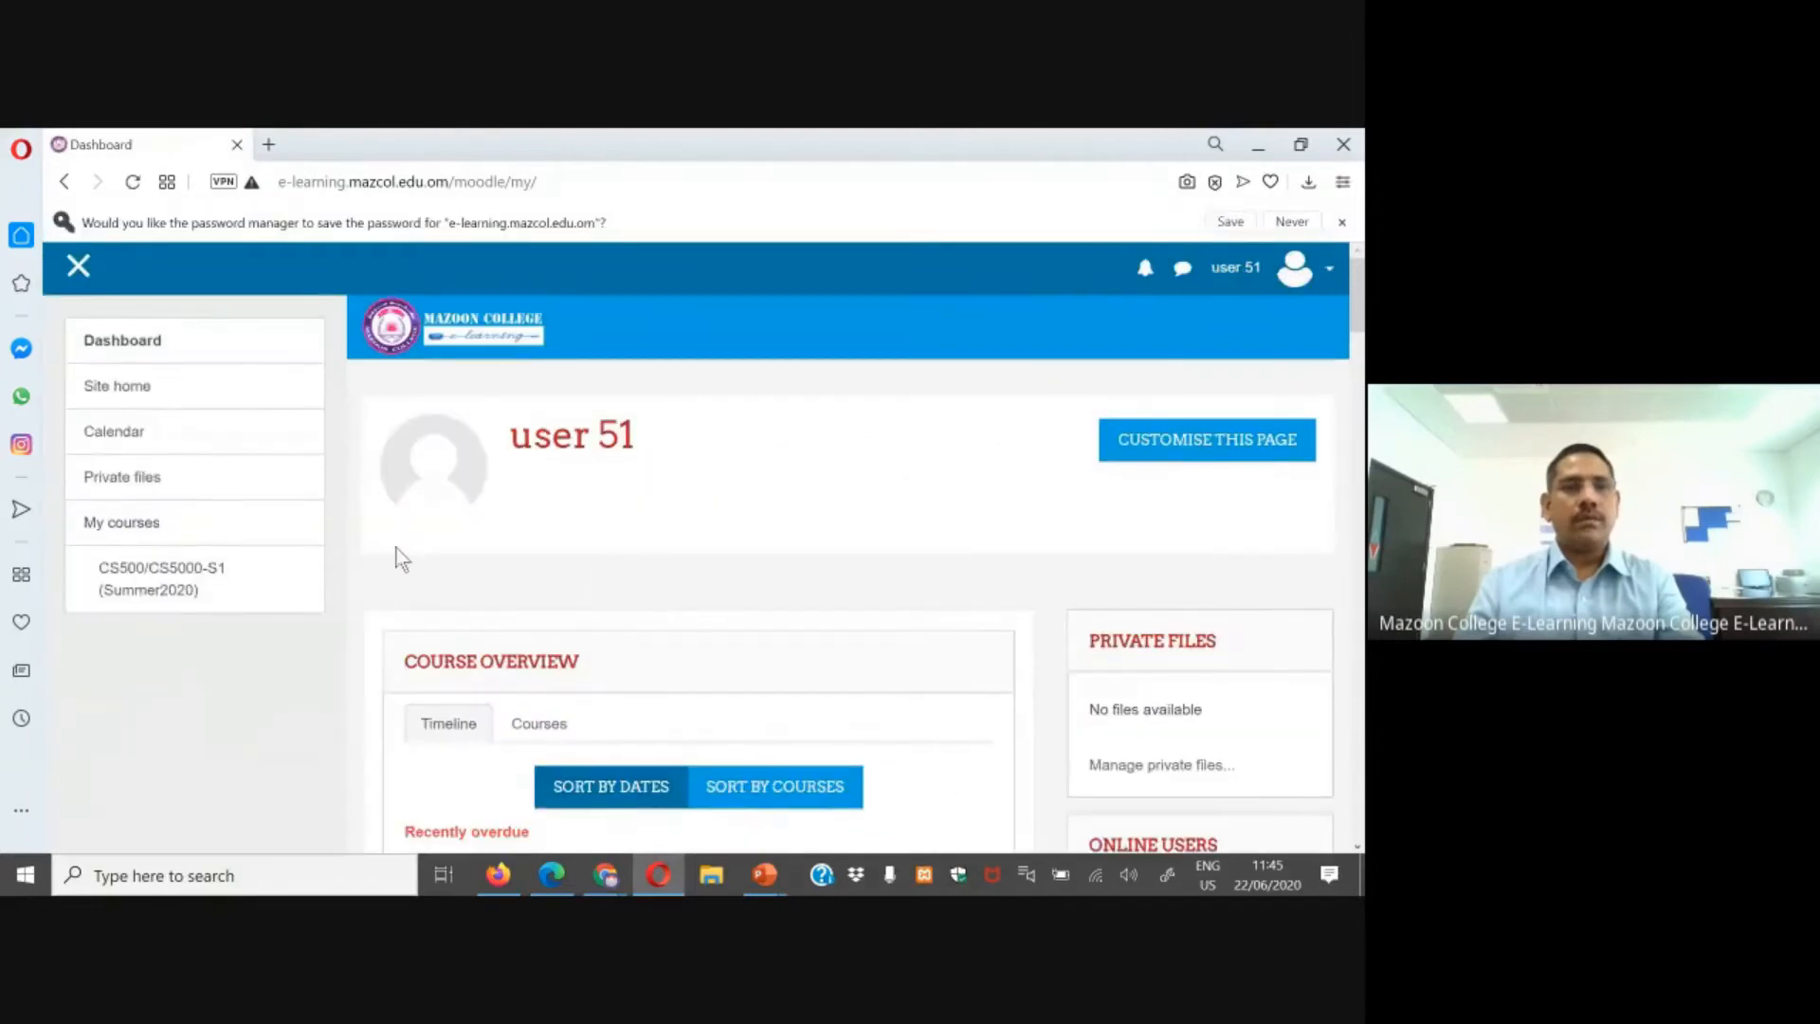
pyautogui.click(155, 581)
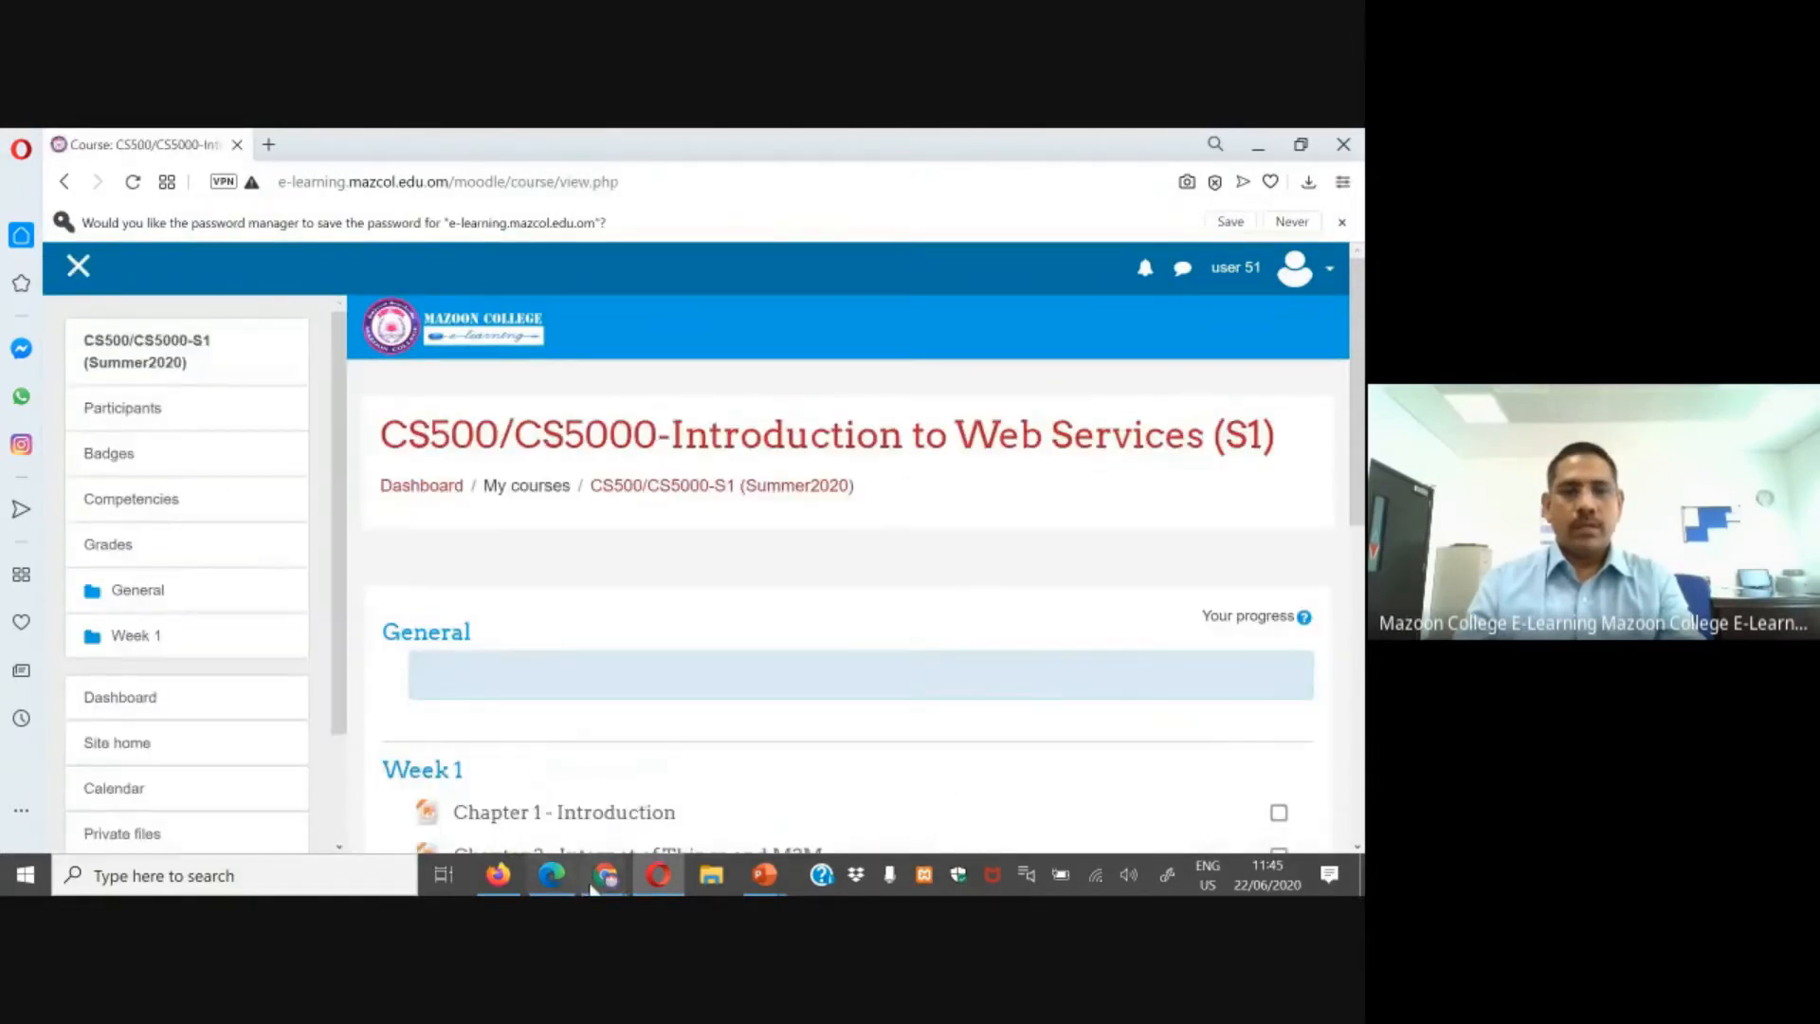
# Step: As the teacher in Edge, enable a 15-minute time limit in the Quiz - Activity settings and save
pyautogui.click(551, 876)
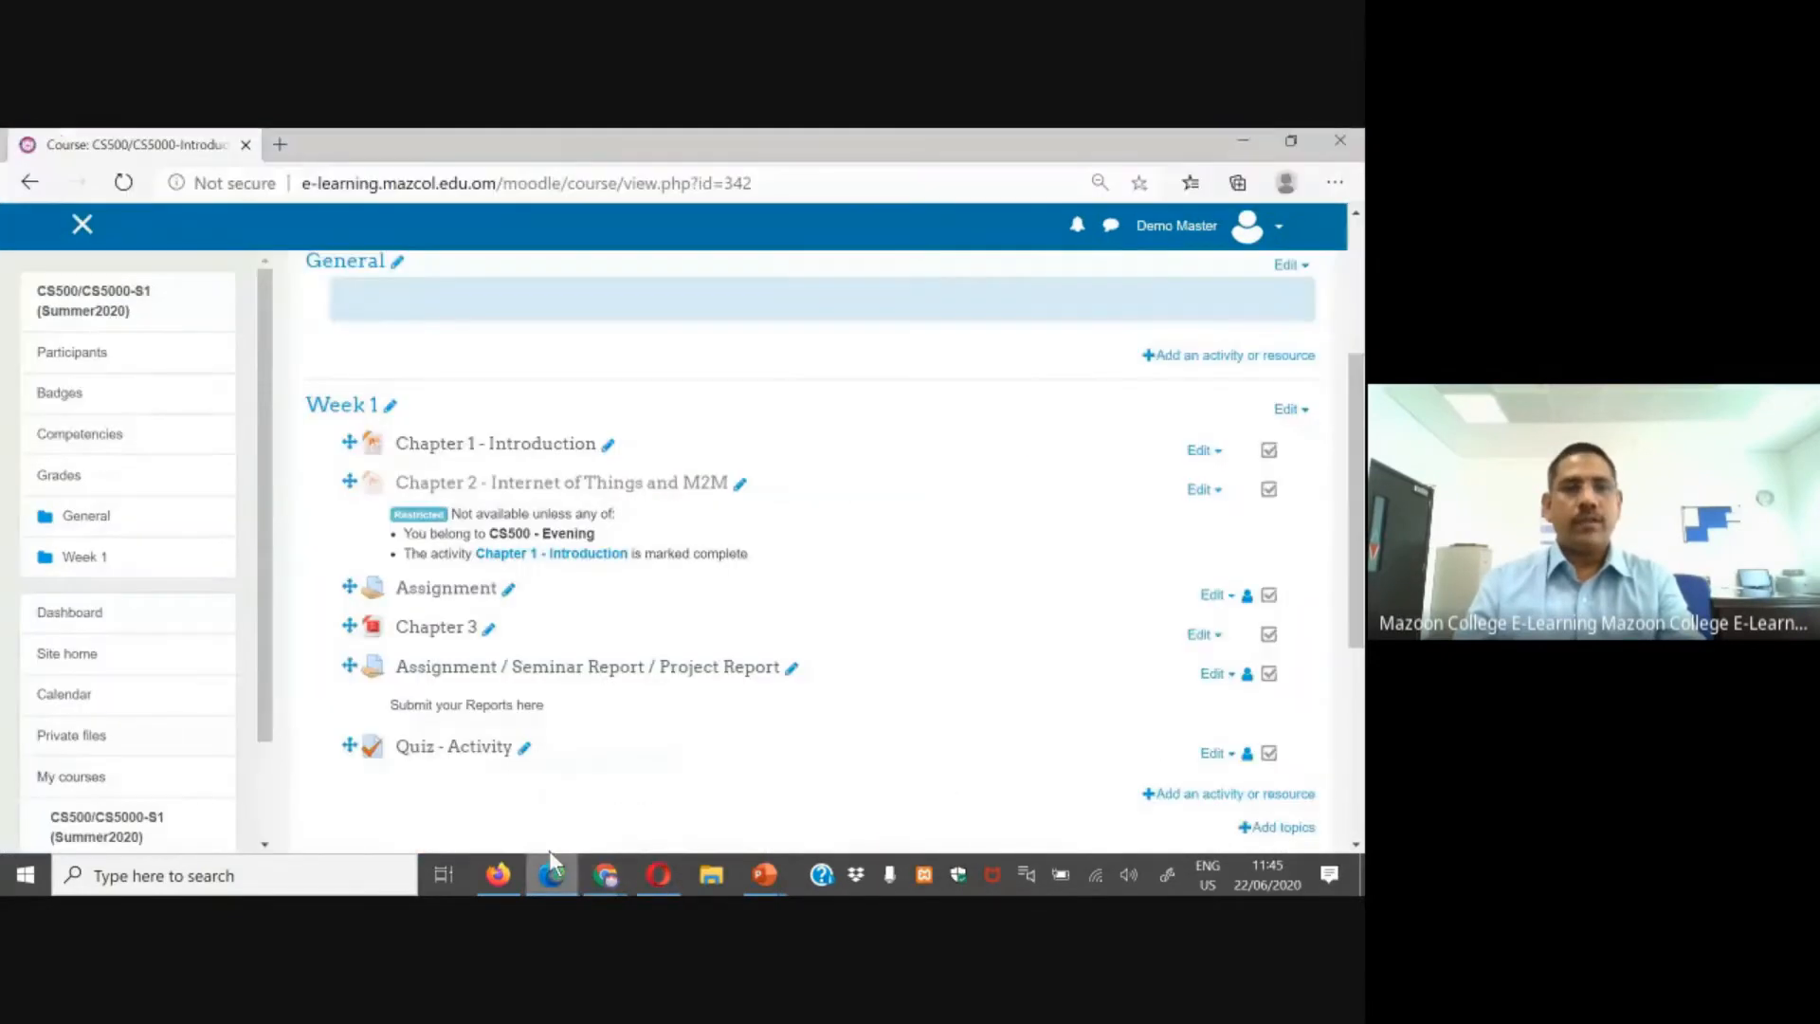
pyautogui.click(480, 746)
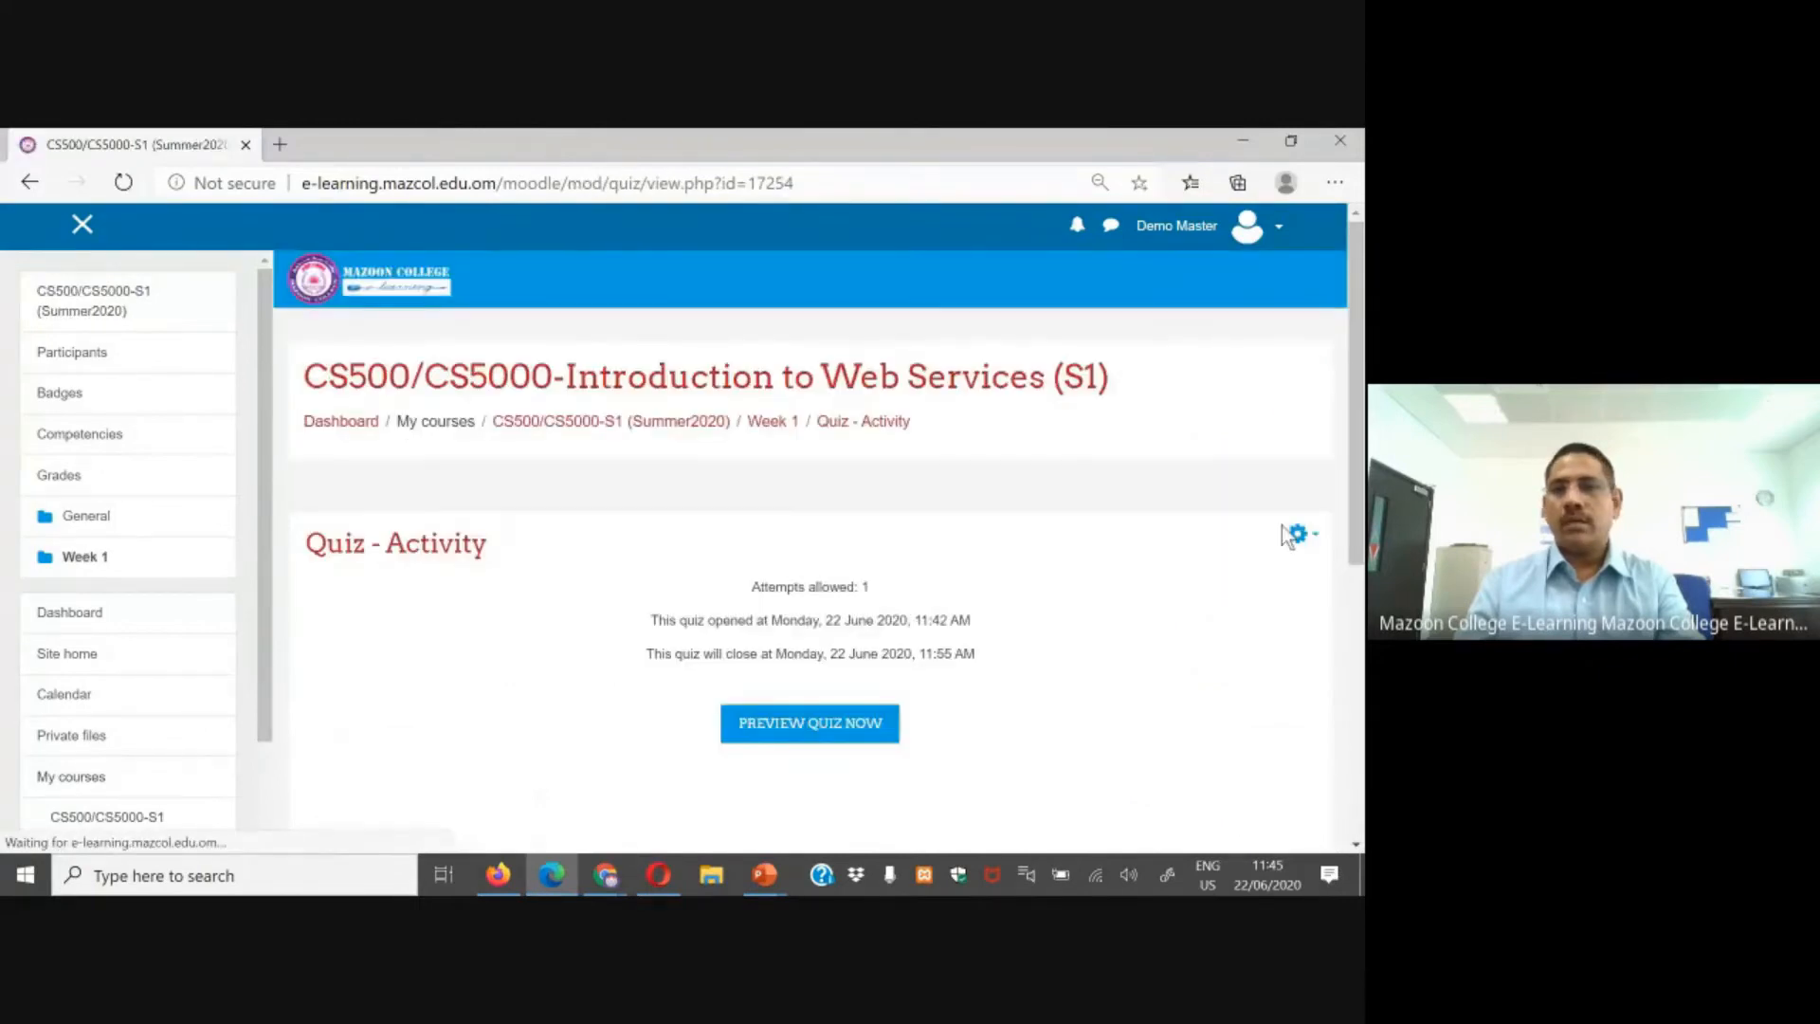
pyautogui.click(1298, 534)
pyautogui.click(1209, 557)
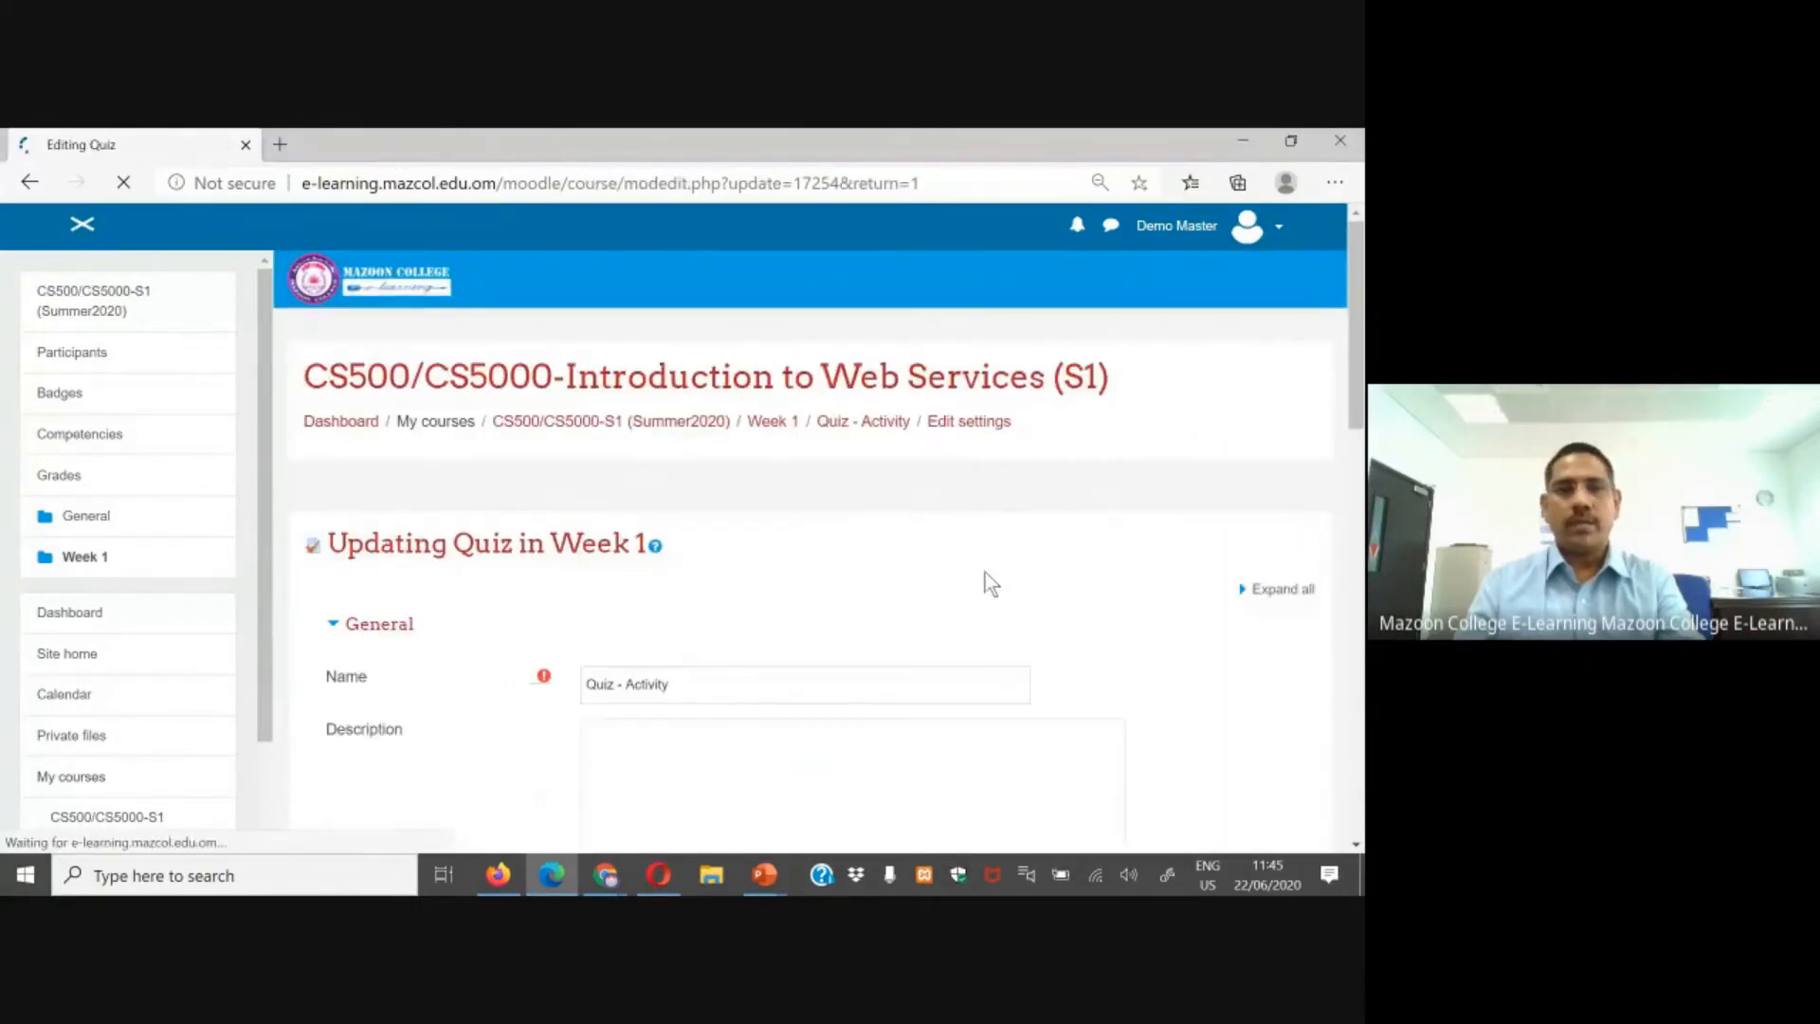
pyautogui.scroll(-7, 743, 576)
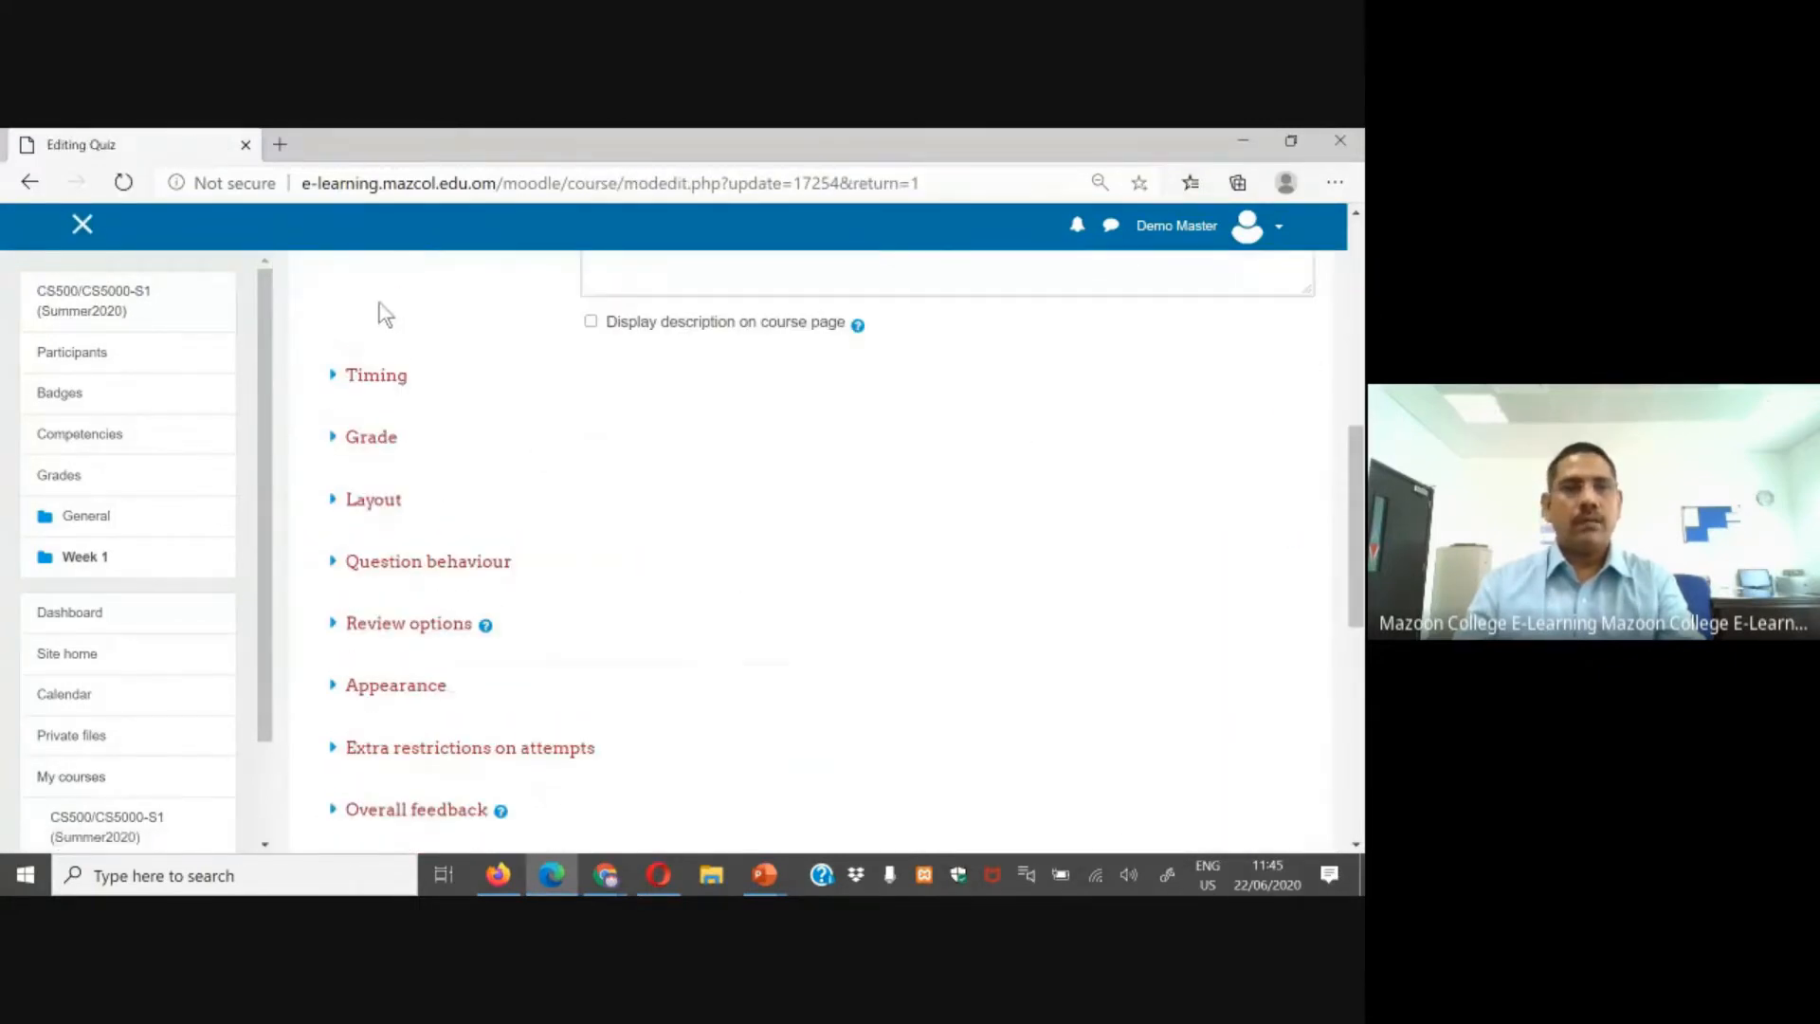
pyautogui.click(369, 374)
pyautogui.click(759, 570)
pyautogui.moveTo(625, 588); pyautogui.dragTo(509, 581)
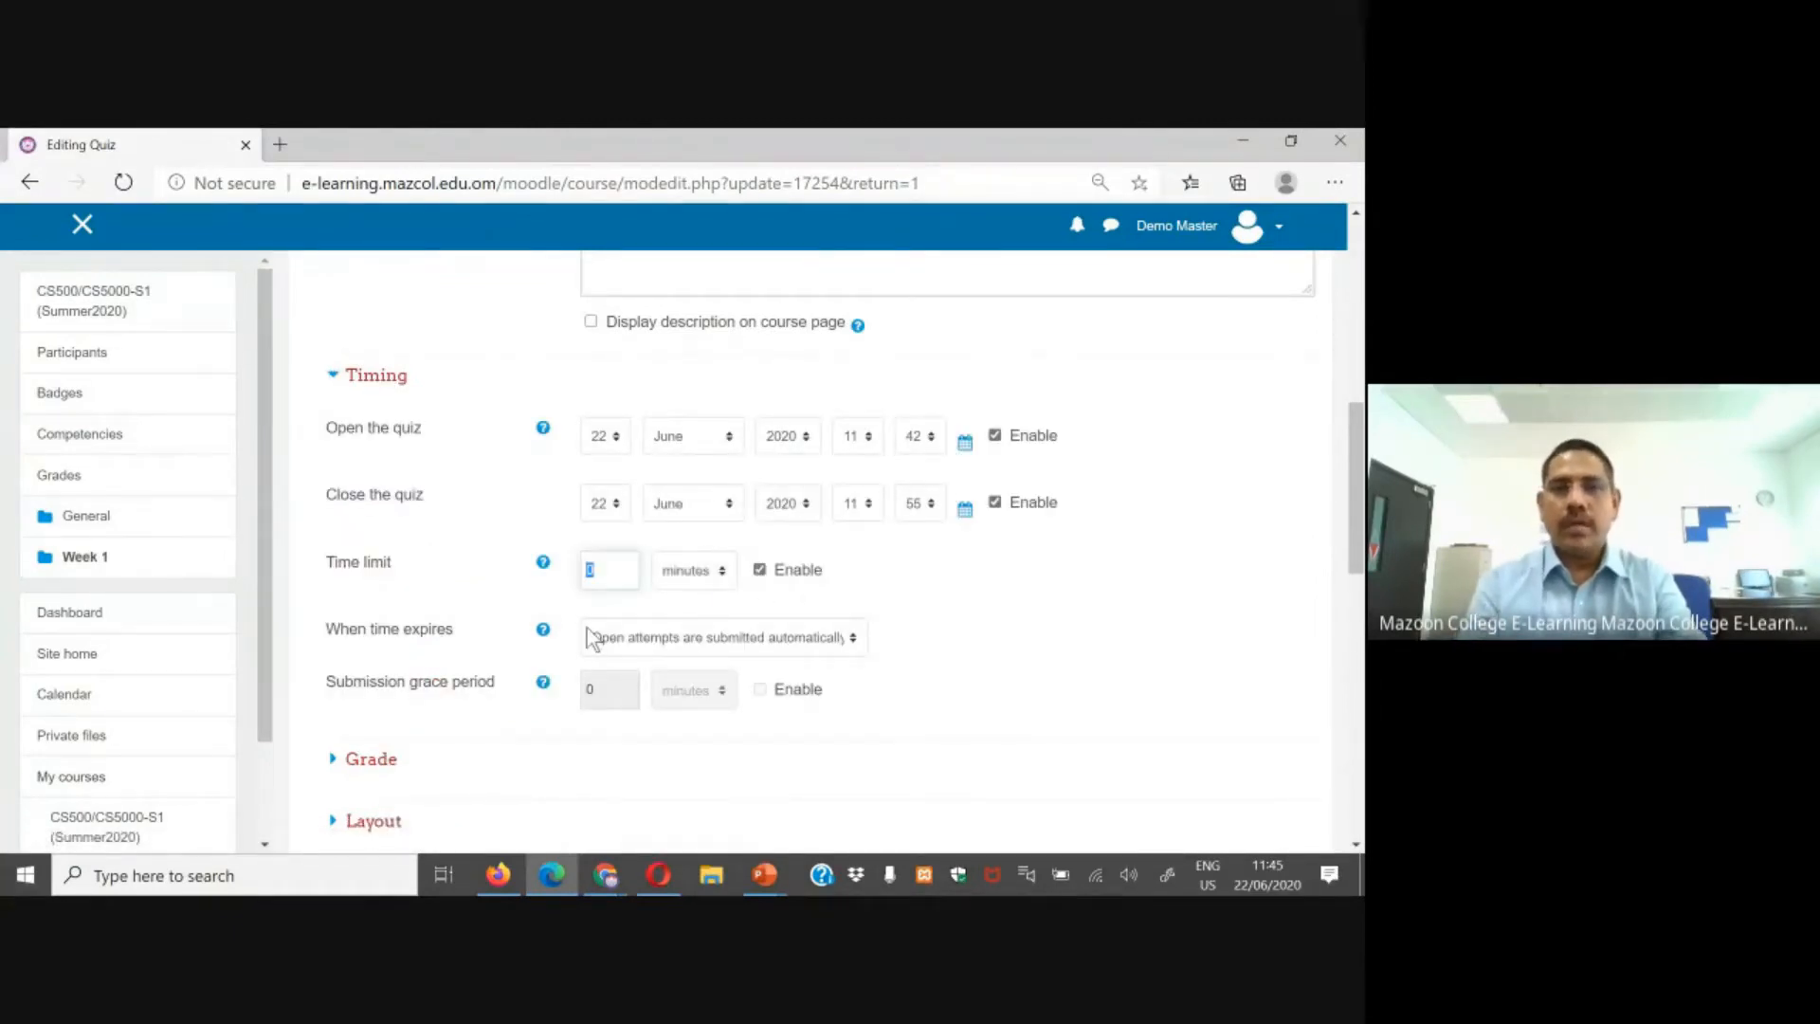
pyautogui.write('15')
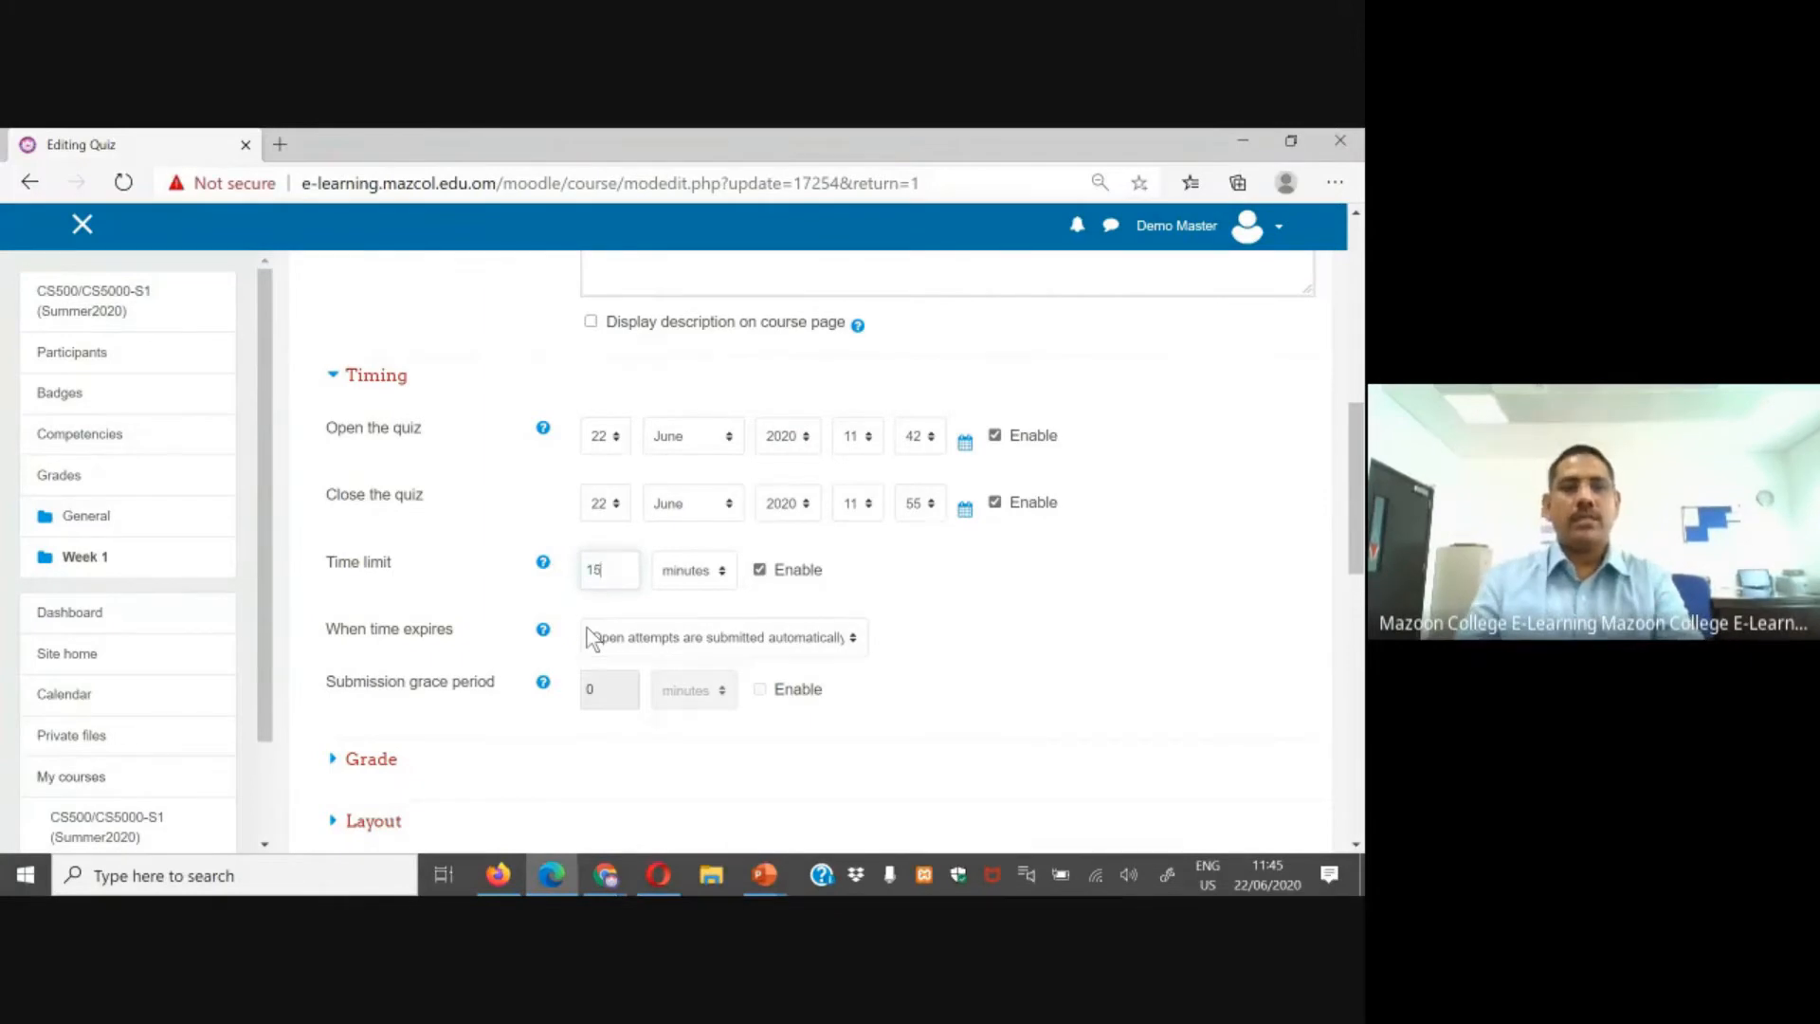
pyautogui.scroll(-10, 616, 581)
pyautogui.click(711, 516)
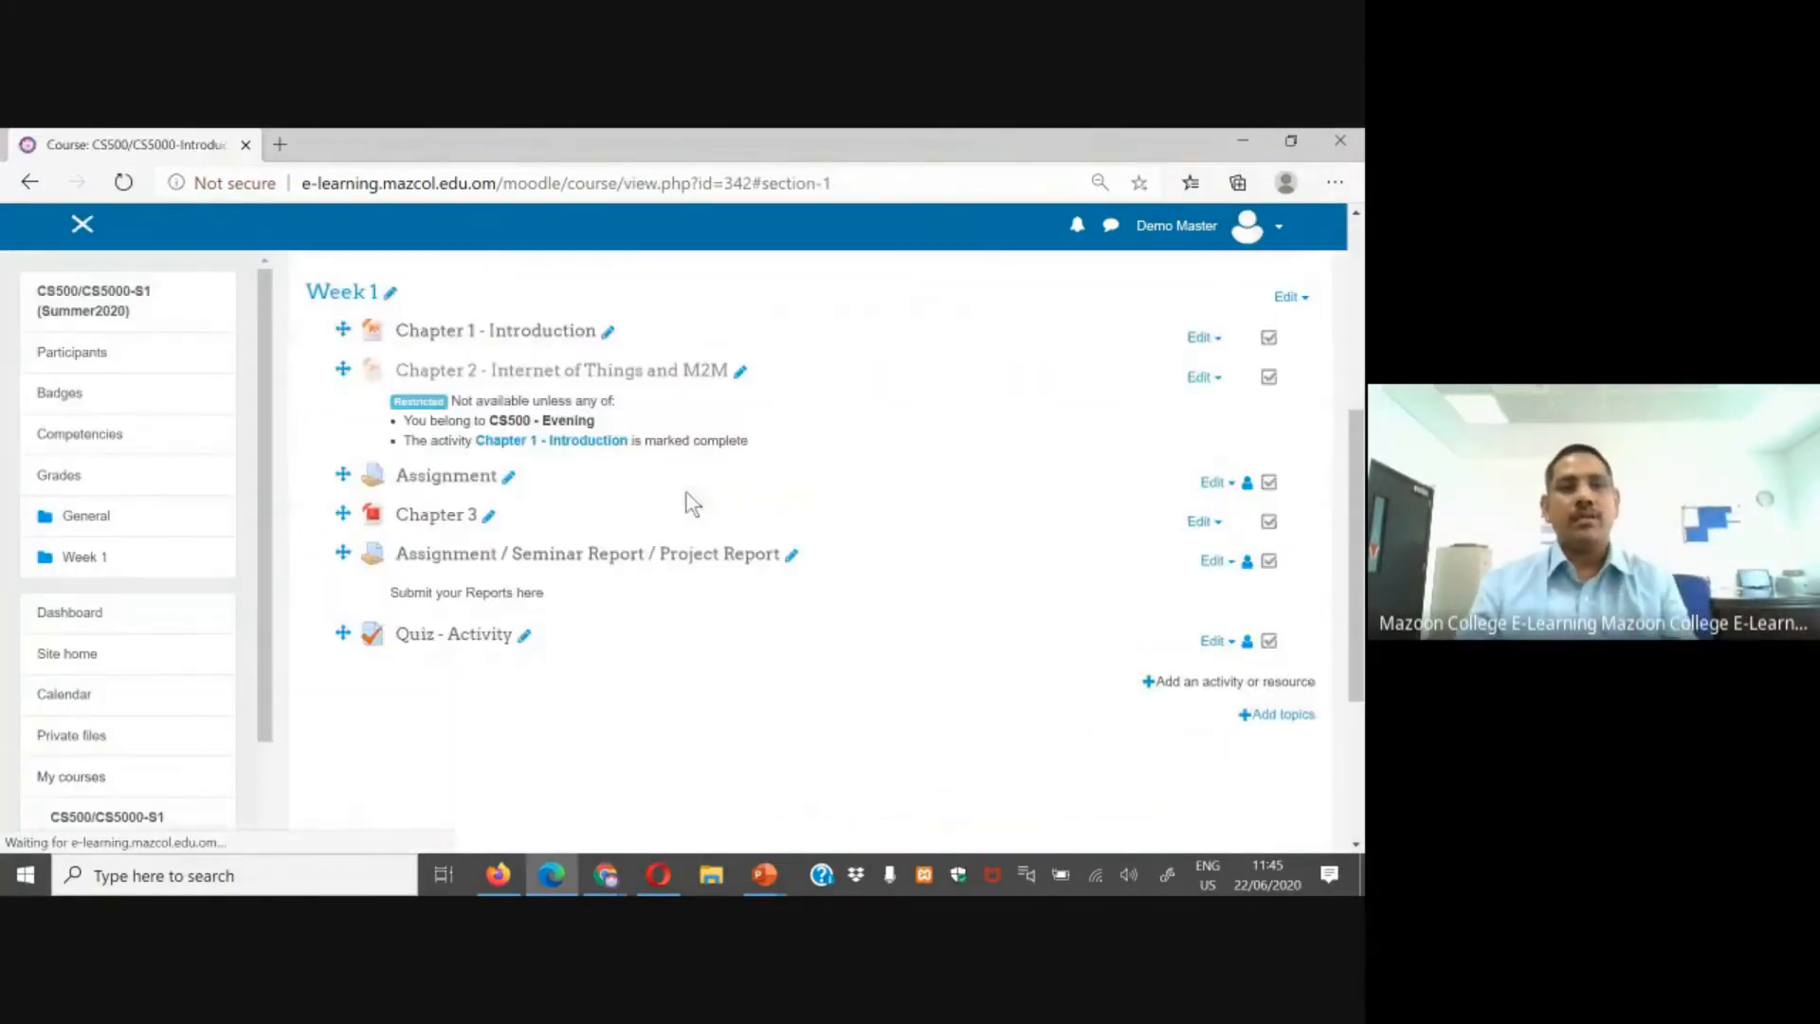
# Step: Reload the quiz page in Firefox as the first test student to check the time limit
pyautogui.click(498, 874)
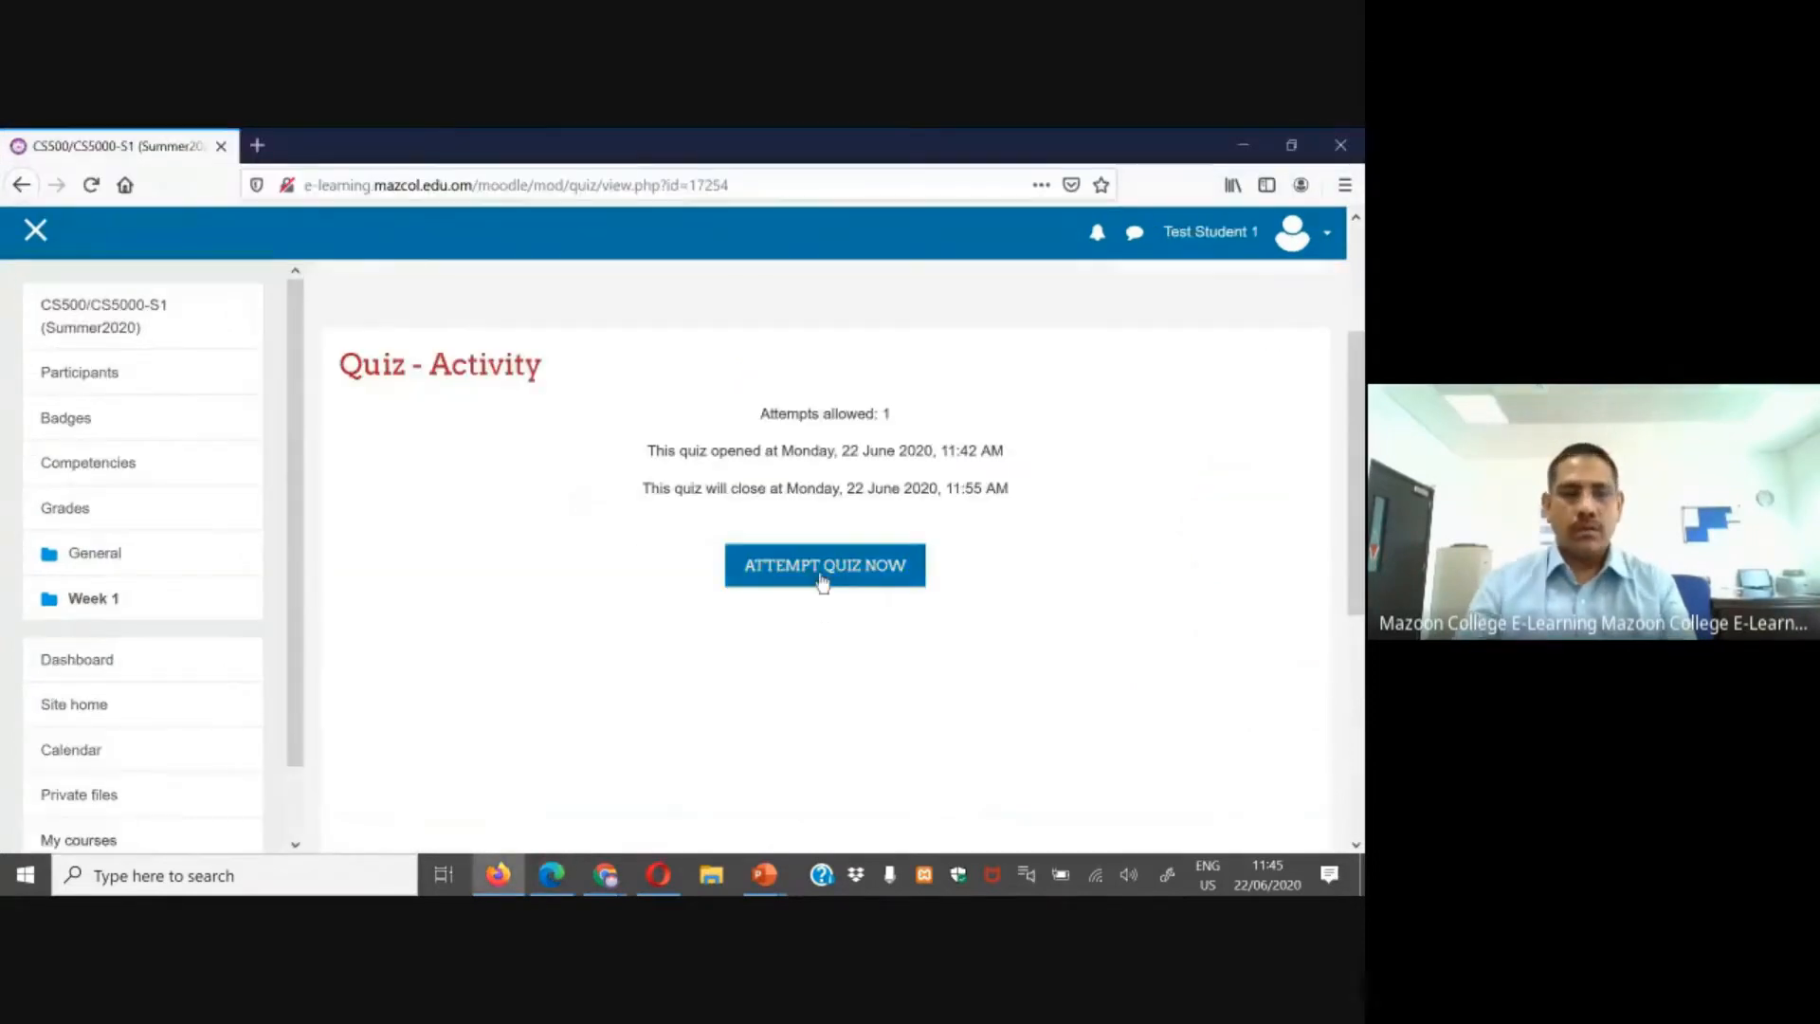
pyautogui.click(822, 569)
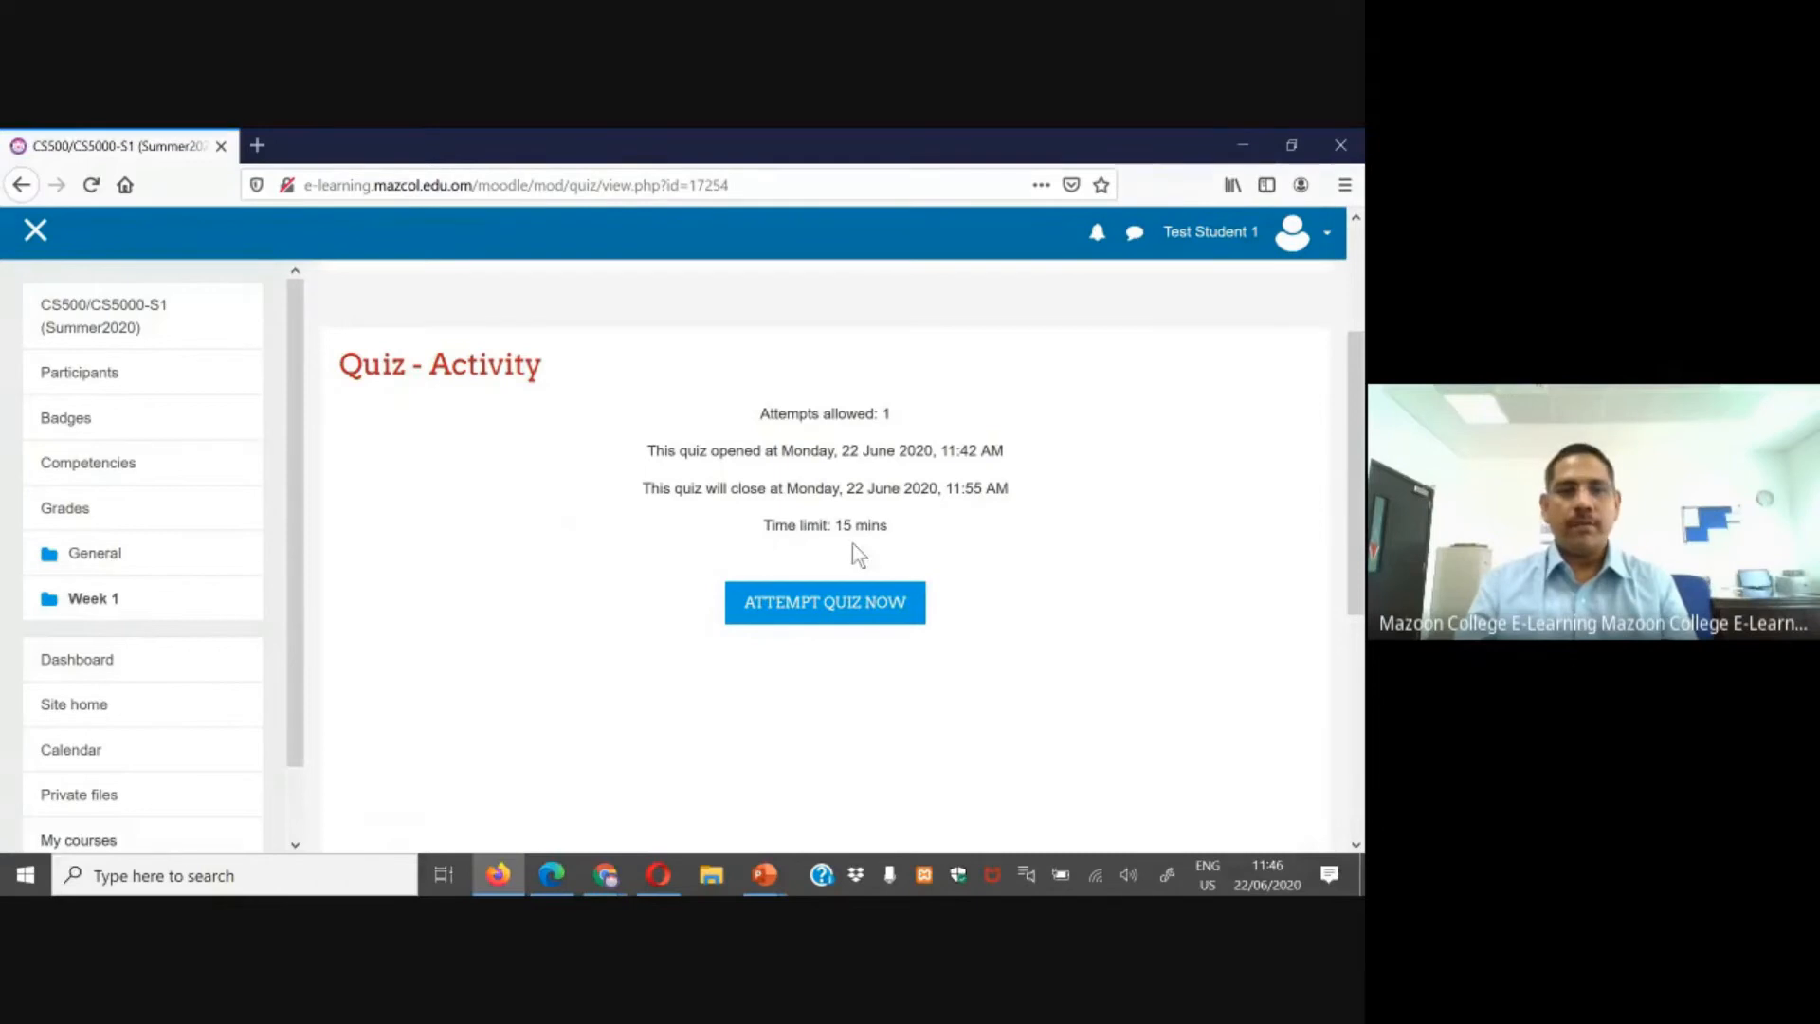
pyautogui.click(603, 872)
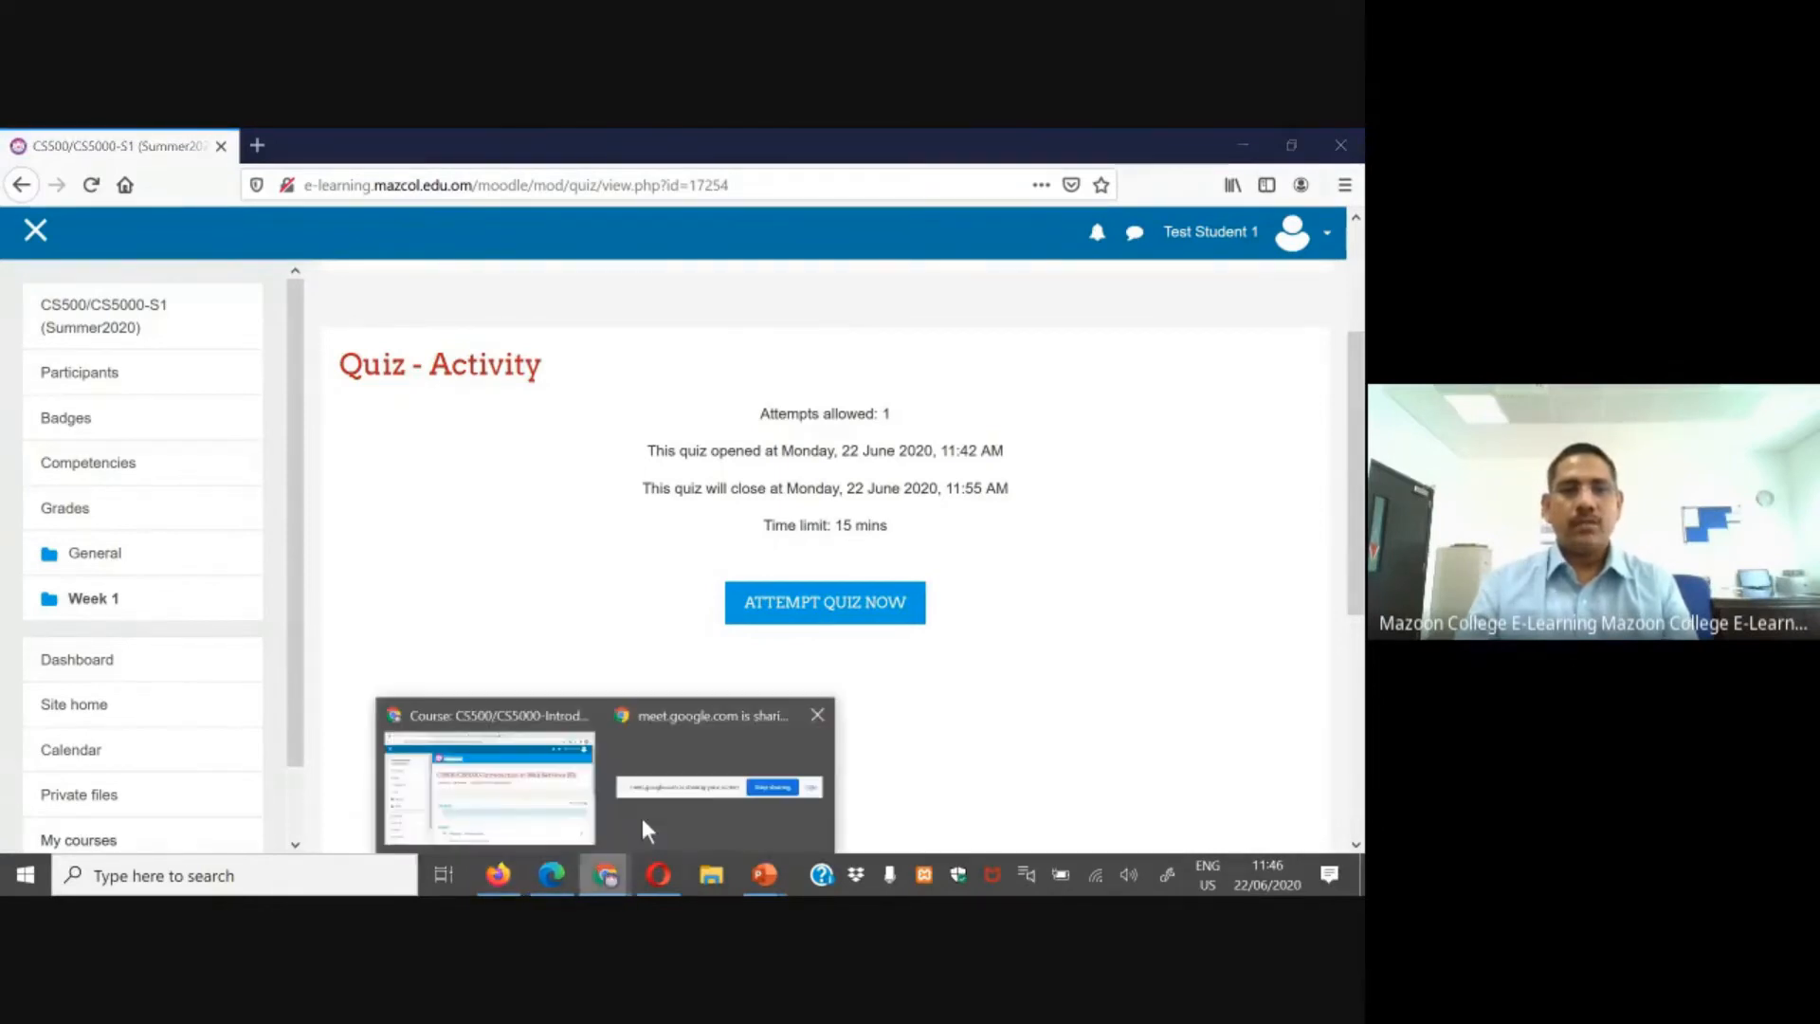
pyautogui.click(513, 758)
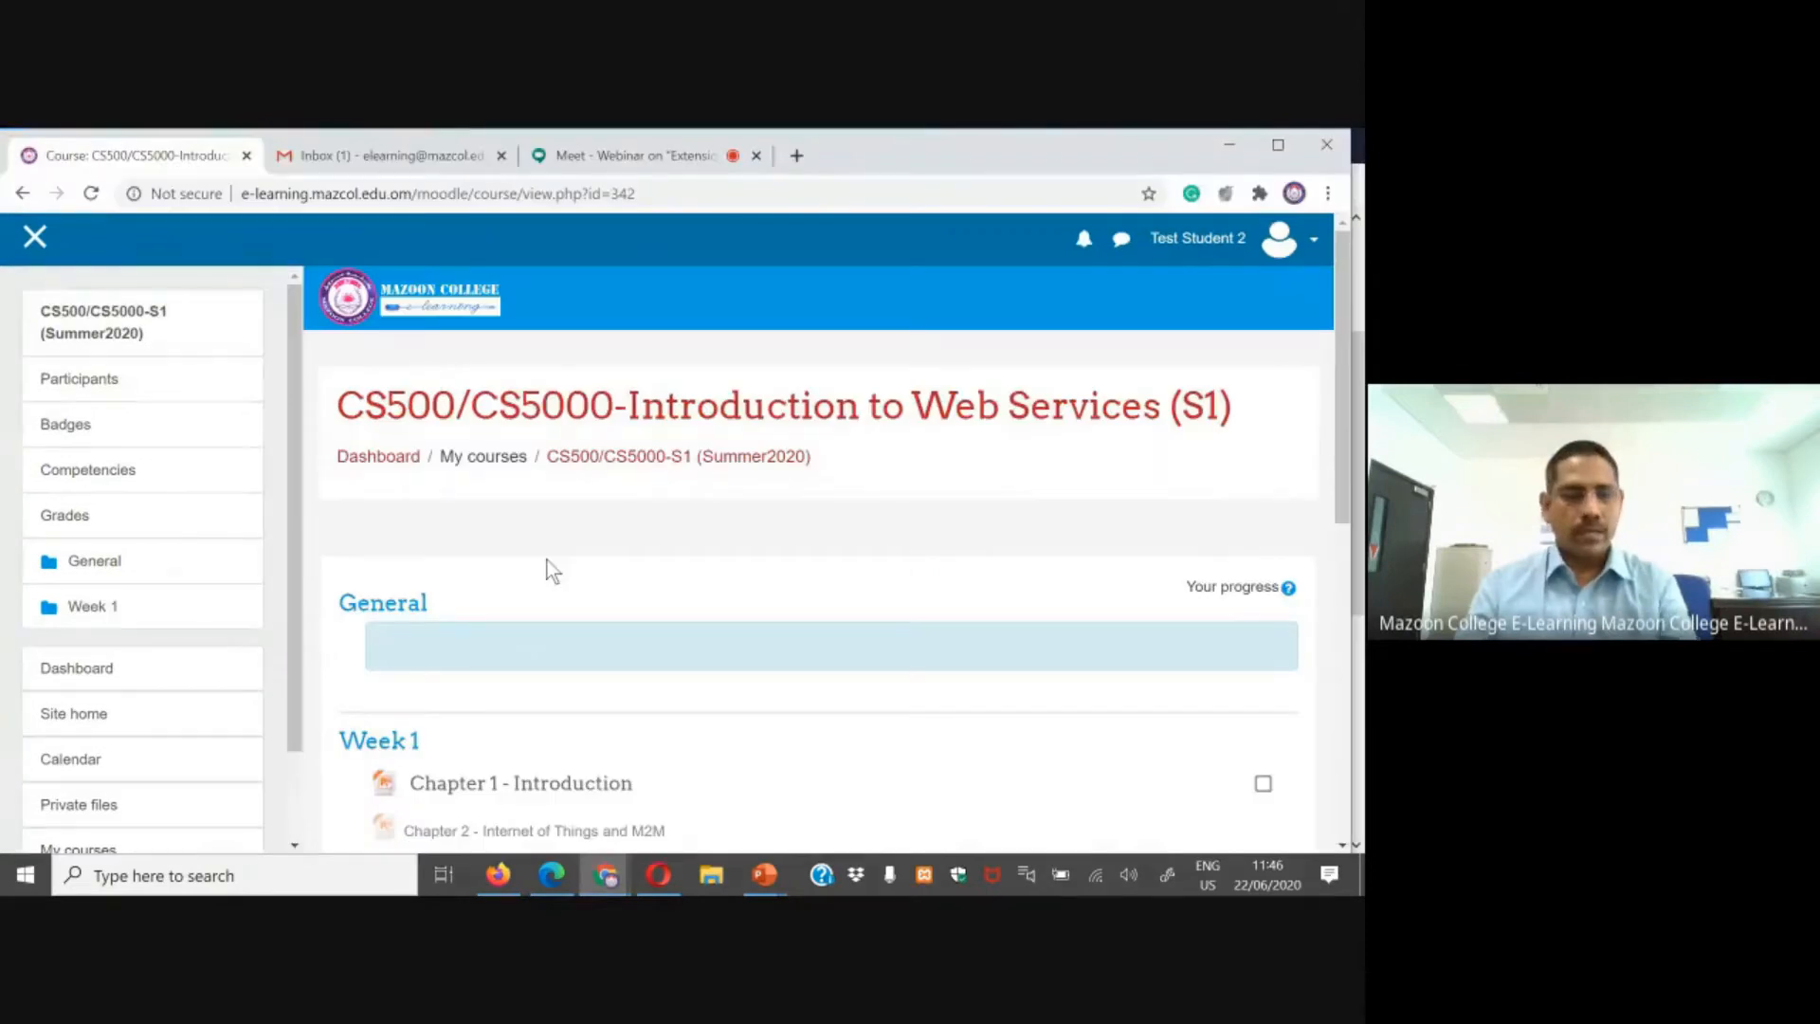
pyautogui.moveTo(1149, 238); pyautogui.dragTo(1205, 233)
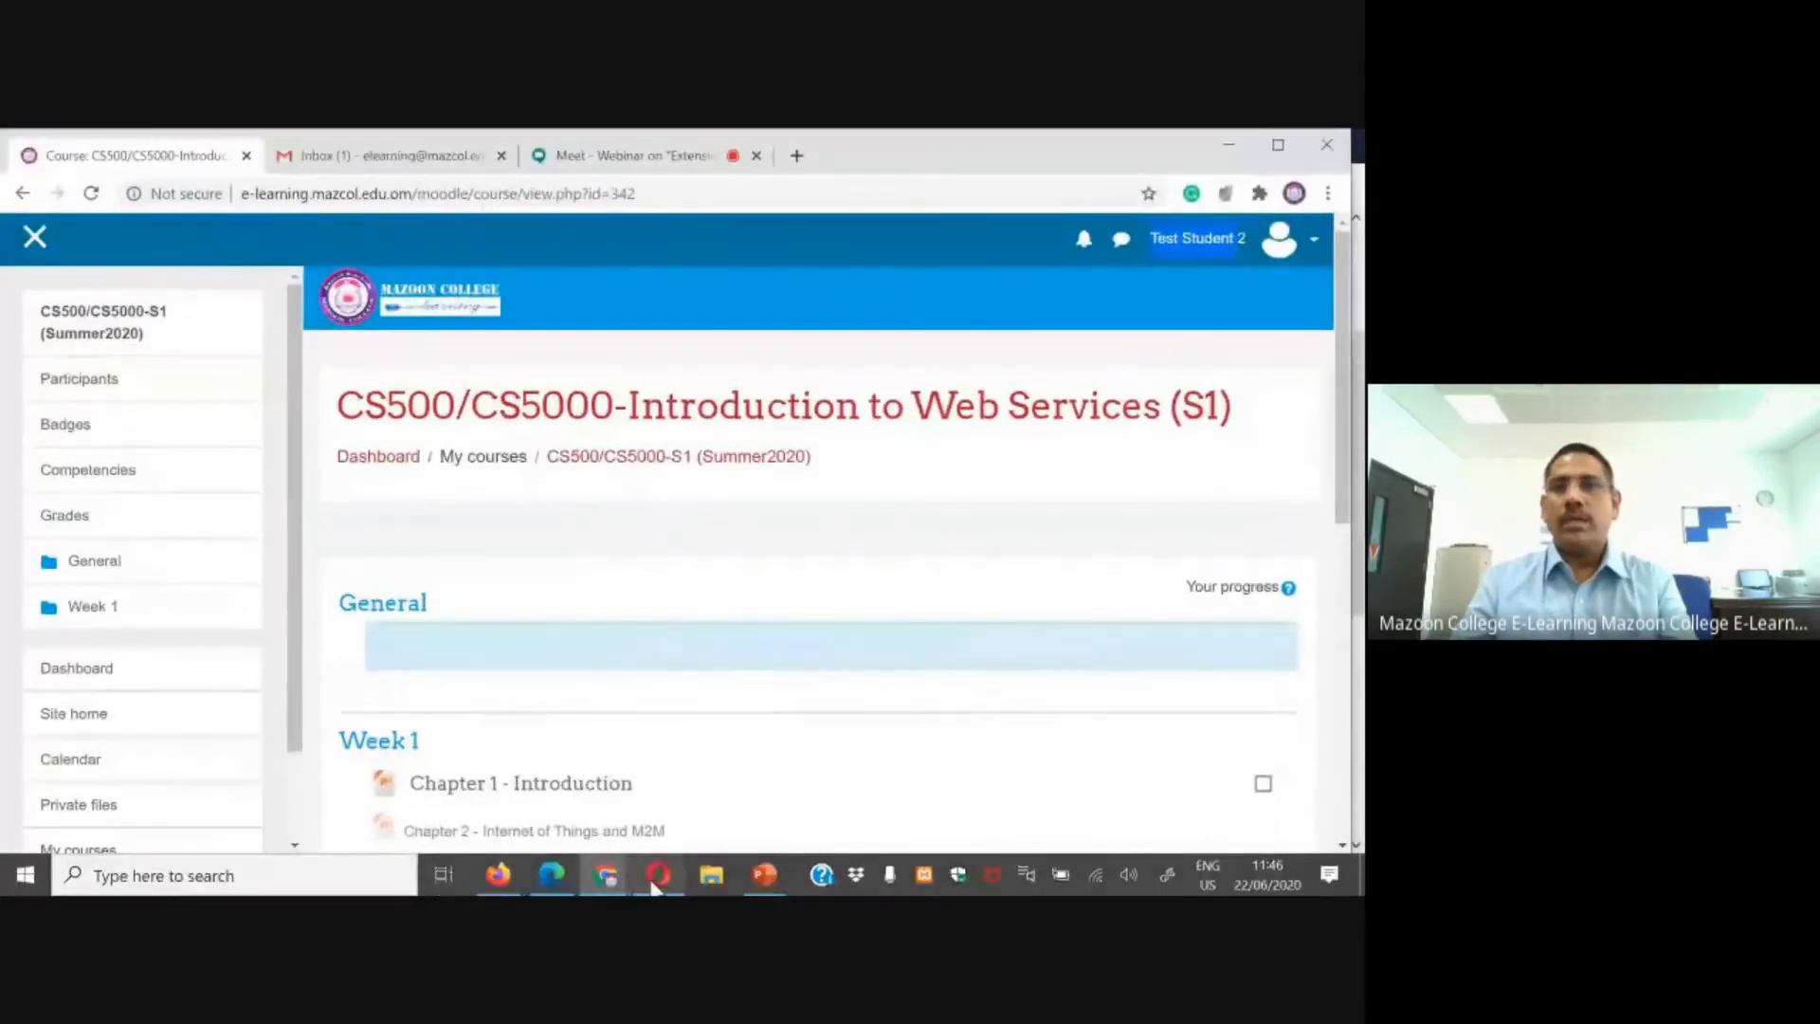
# Step: Open Quiz - Activity in Opera as the third test student
pyautogui.click(658, 874)
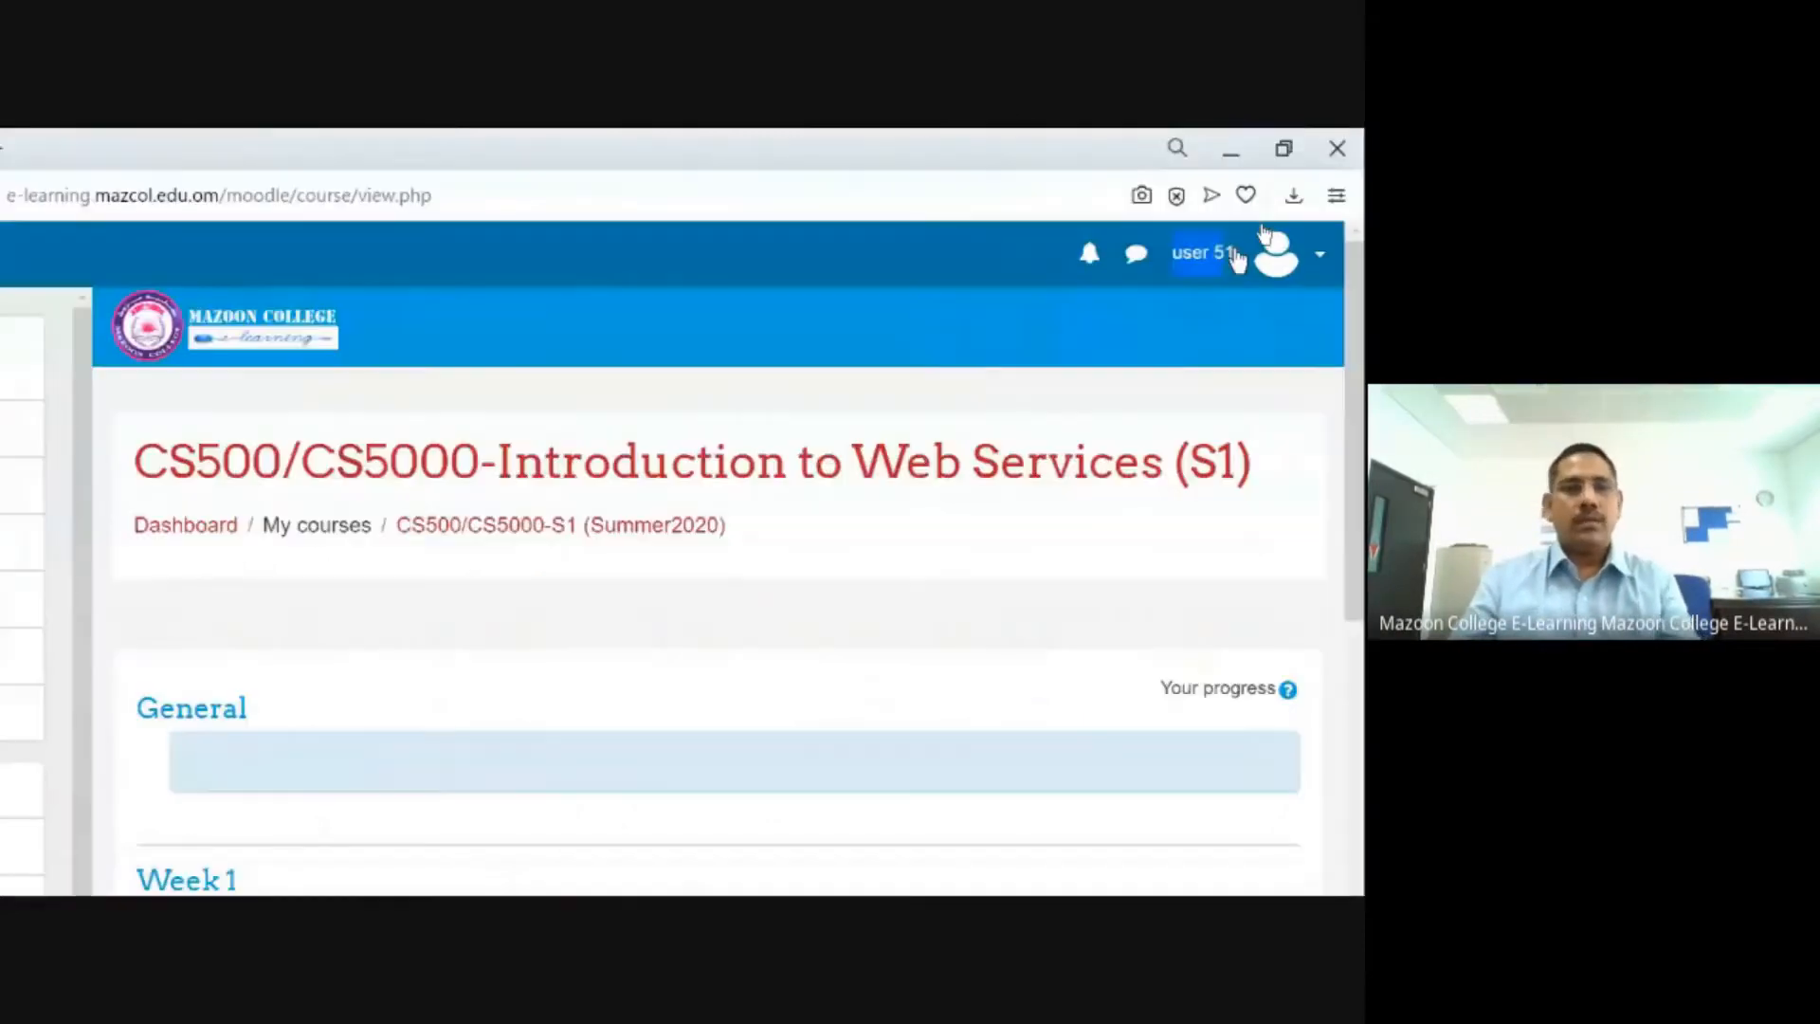
pyautogui.scroll(-4, 560, 671)
pyautogui.click(539, 725)
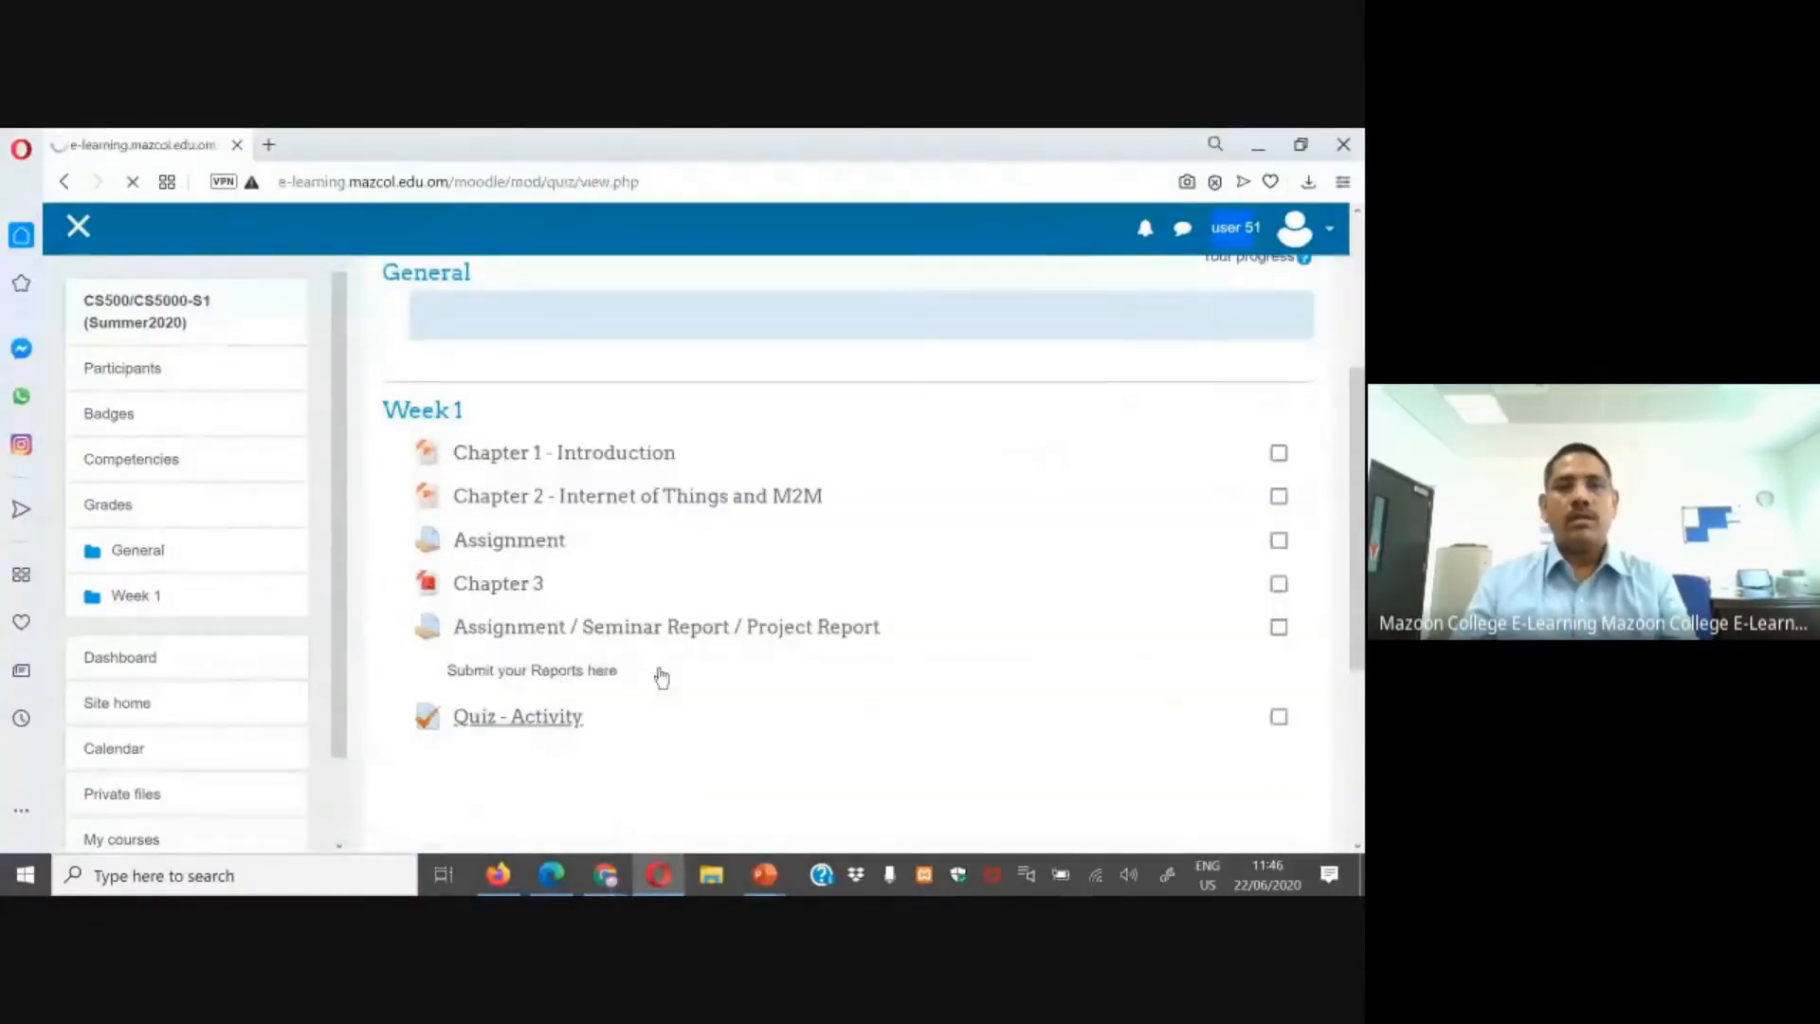
pyautogui.scroll(-1, 849, 666)
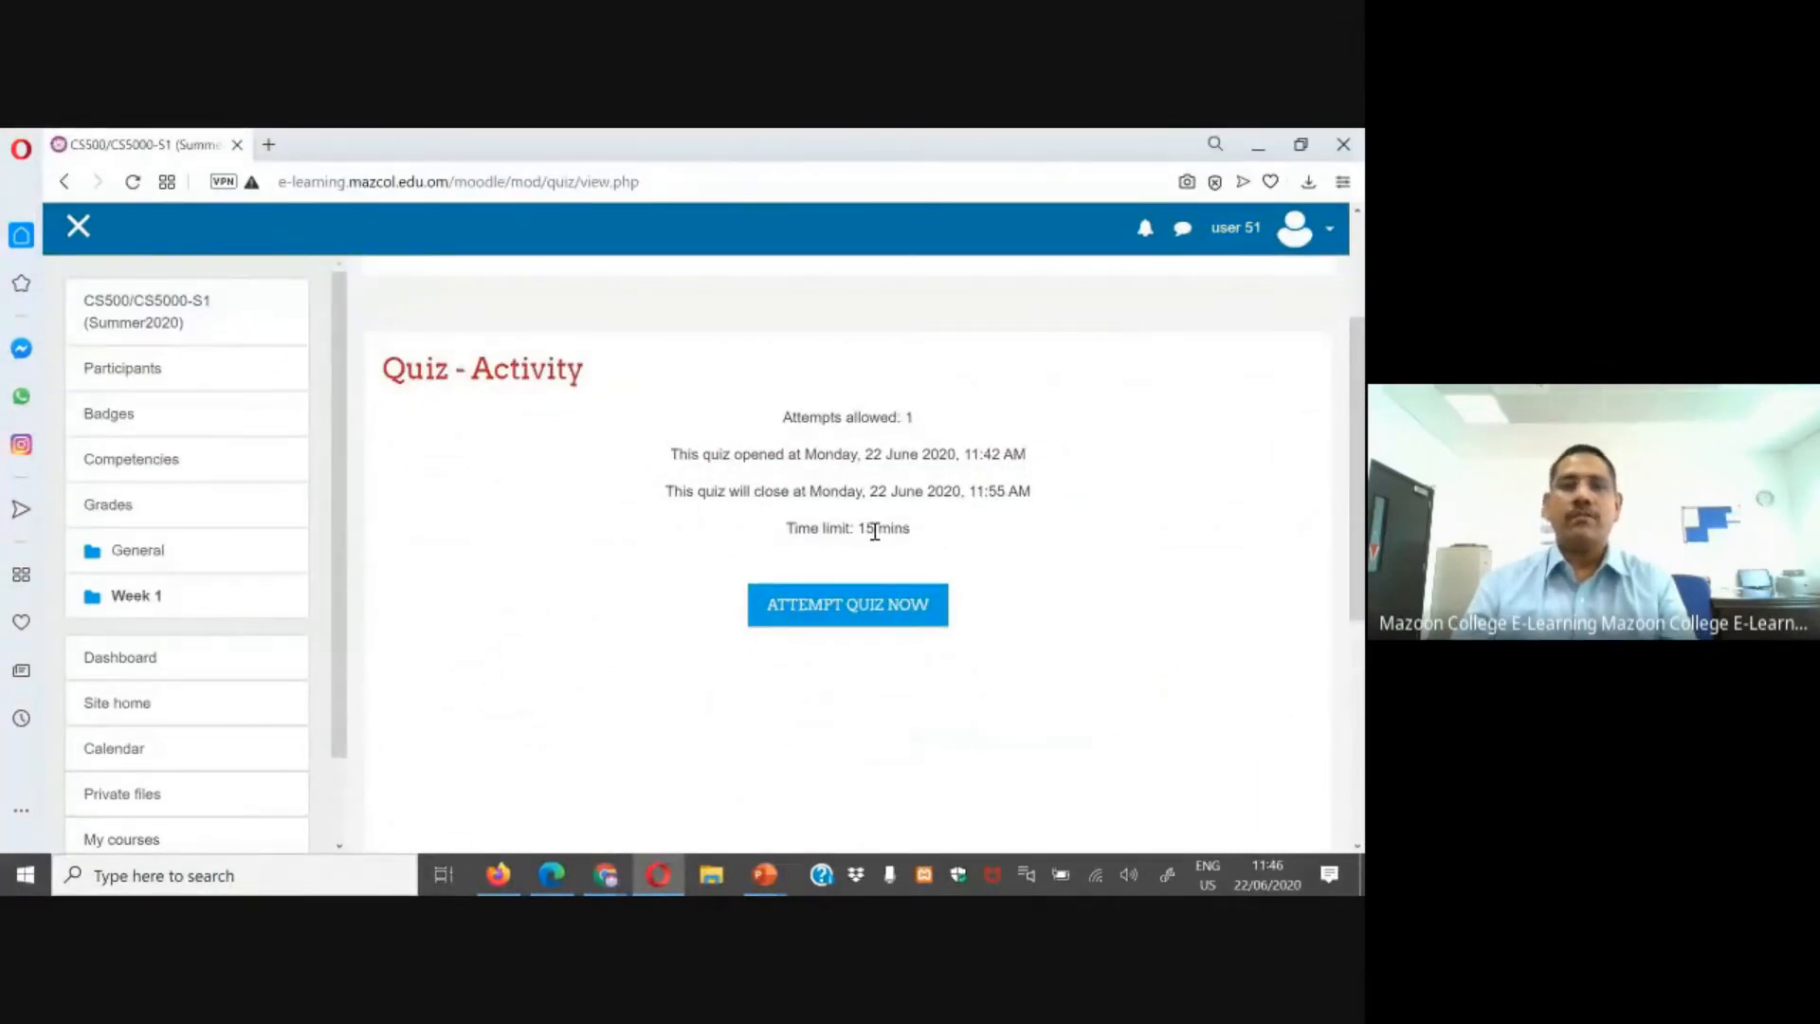
# Step: Open Quiz - Activity in Chrome as the second test student
pyautogui.moveTo(605, 874)
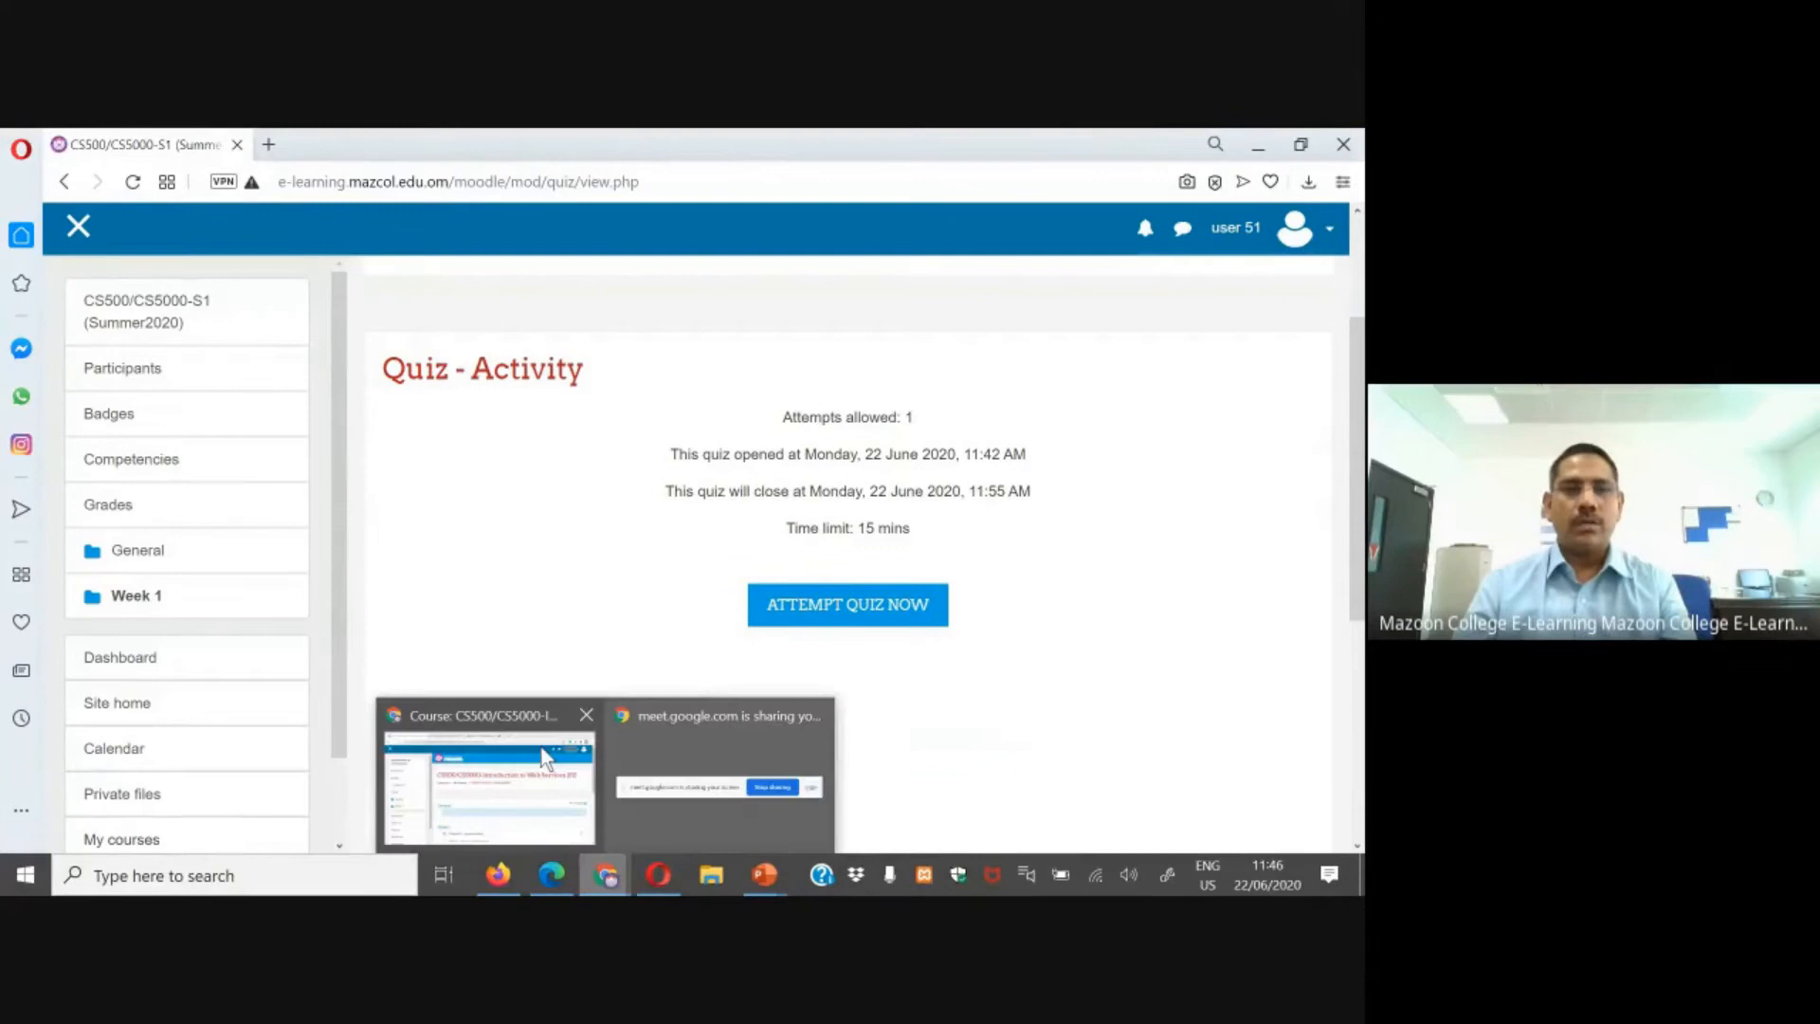
pyautogui.click(440, 706)
pyautogui.scroll(-5, 645, 633)
pyautogui.click(487, 589)
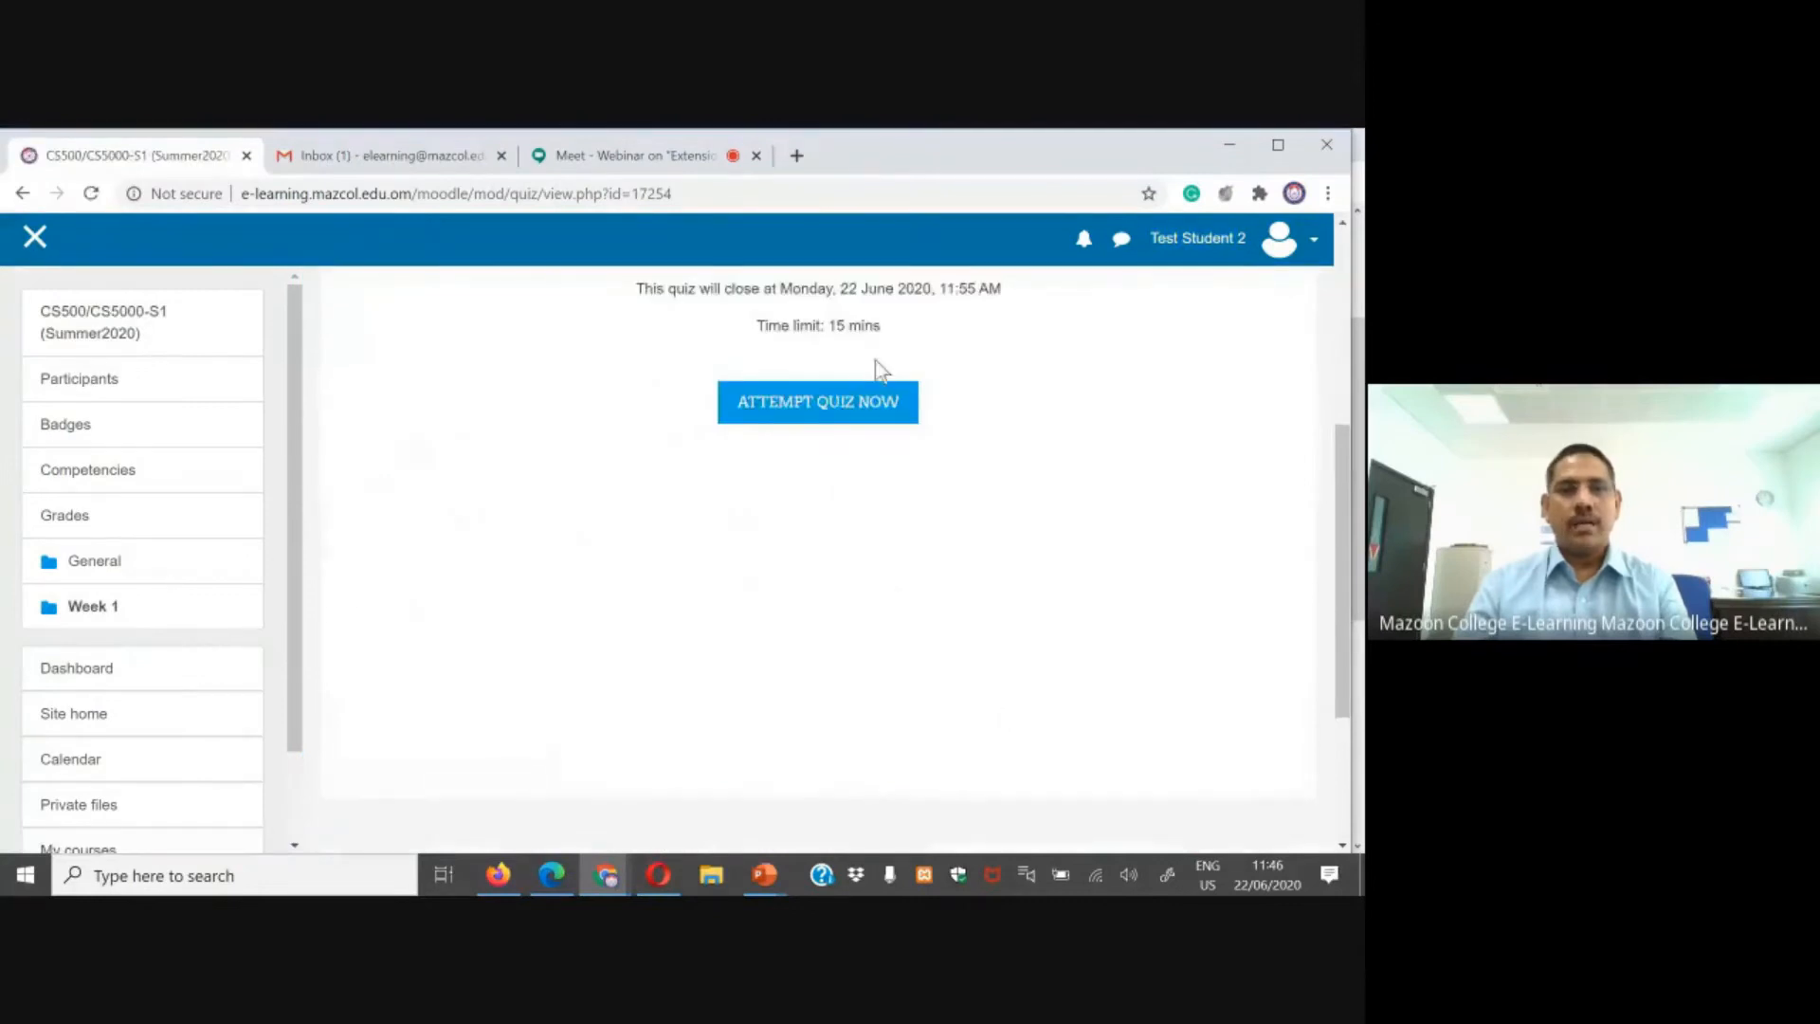
# Step: Start a timed quiz attempt in Firefox as the first test student
pyautogui.click(497, 874)
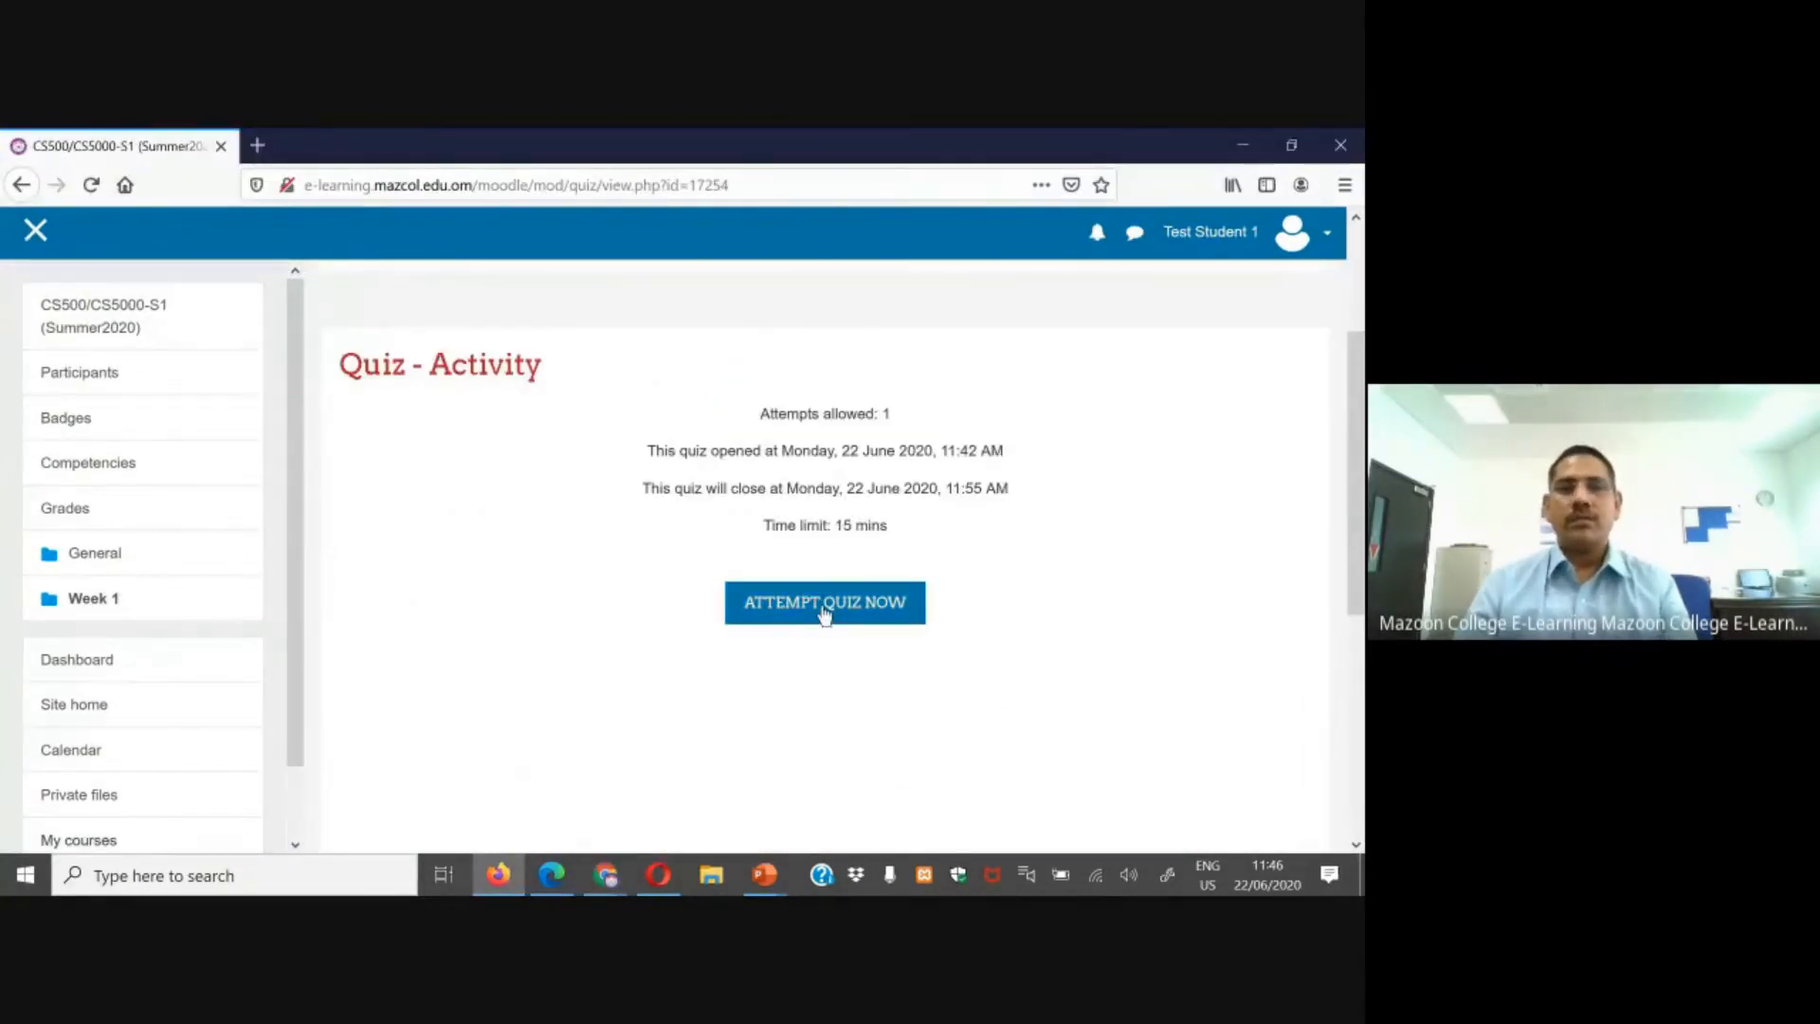
pyautogui.click(825, 614)
pyautogui.click(702, 627)
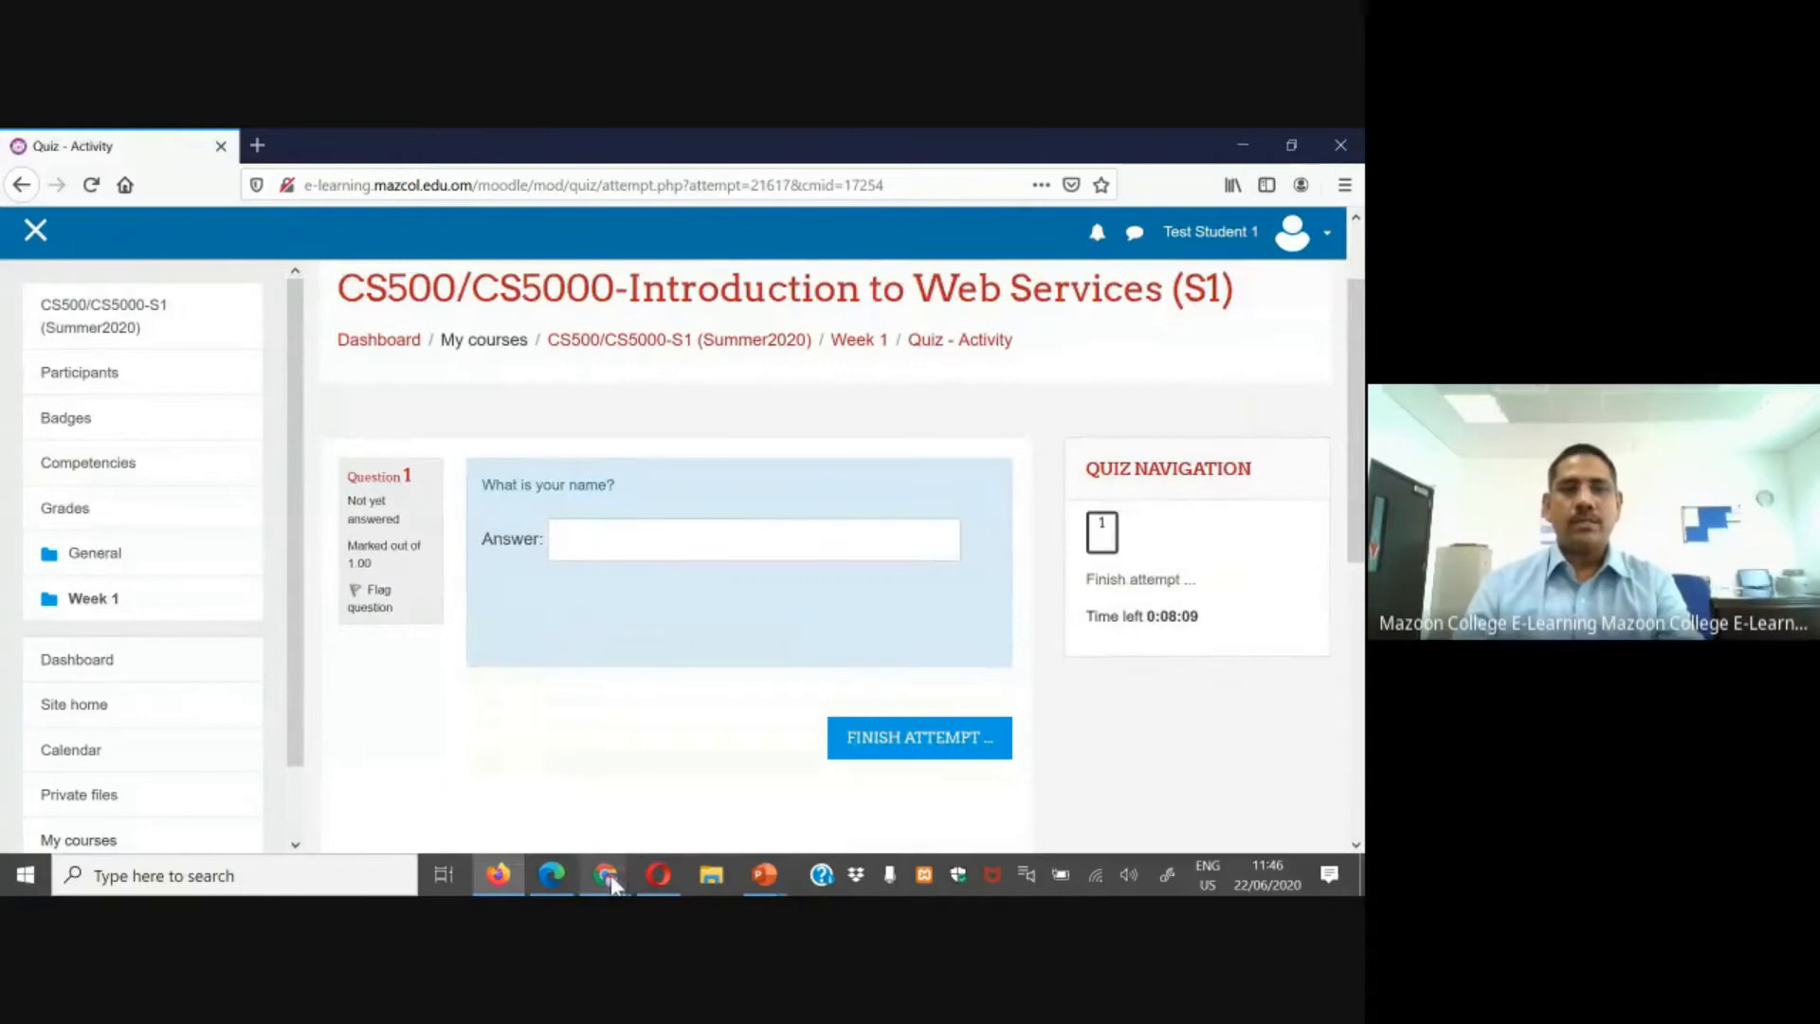
# Step: Start a timed quiz attempt in Chrome as the second test student
pyautogui.moveTo(607, 877)
pyautogui.click(492, 763)
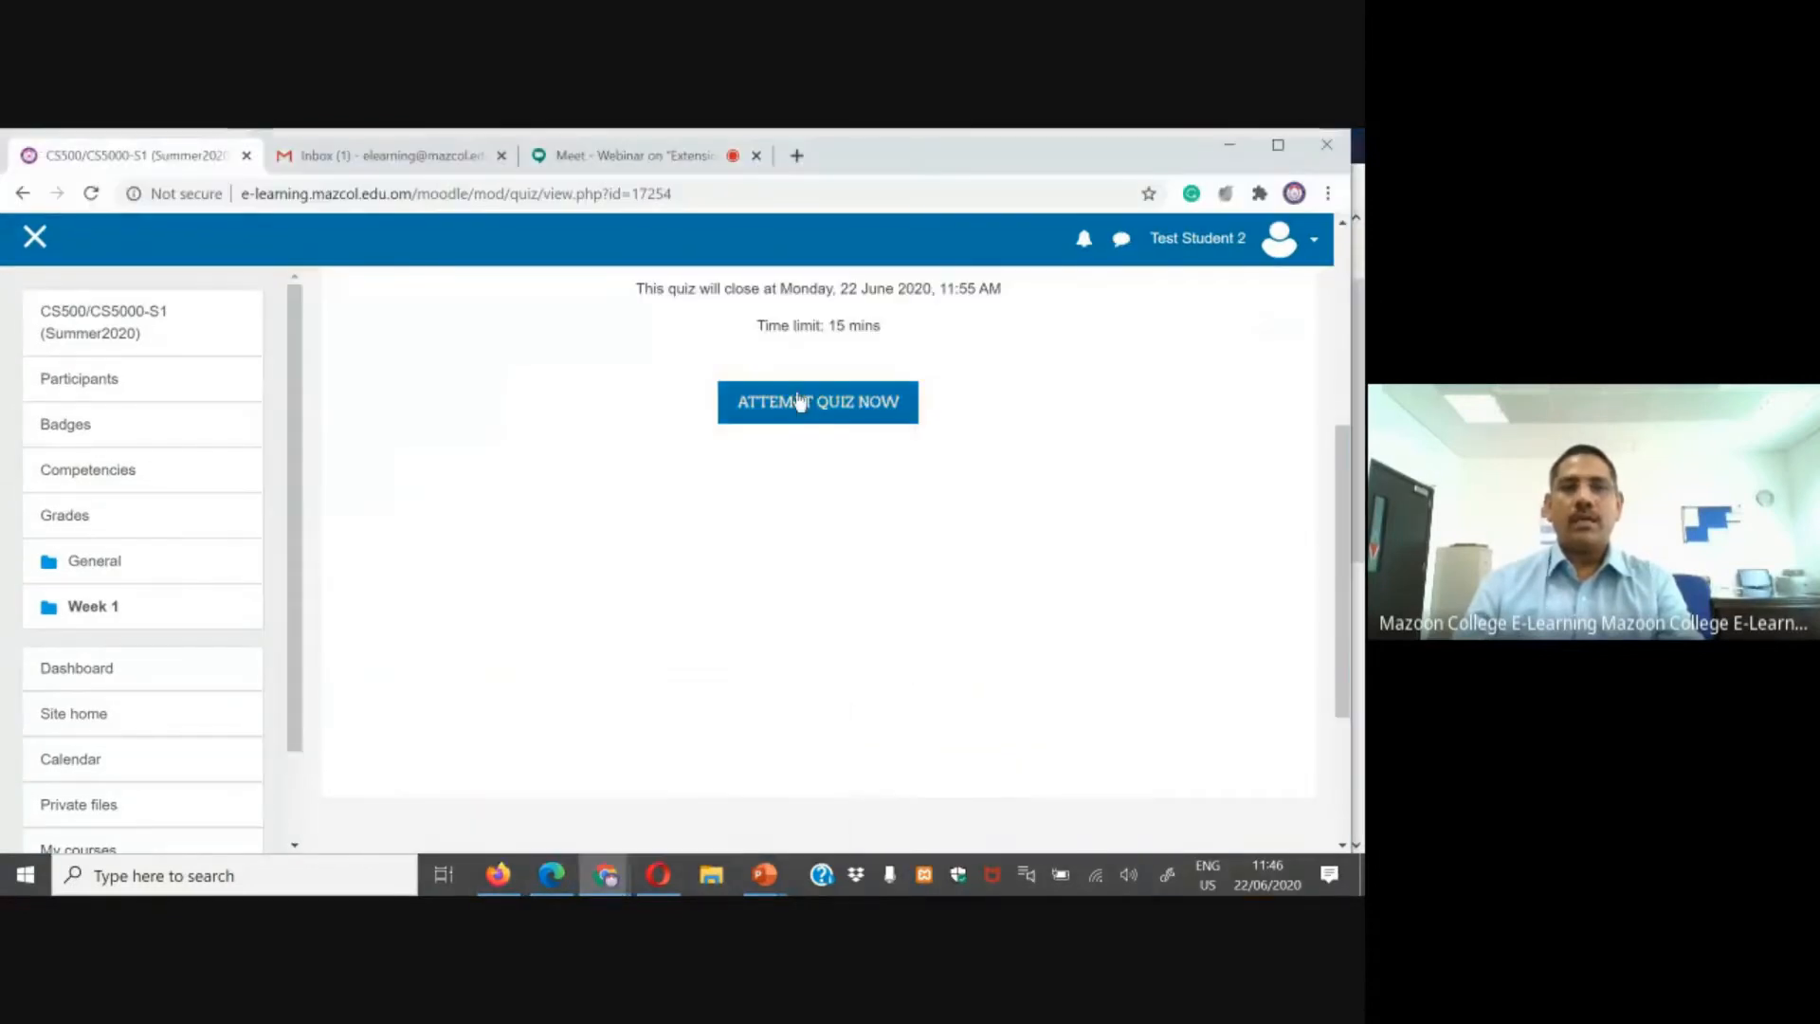
pyautogui.click(844, 403)
pyautogui.click(636, 621)
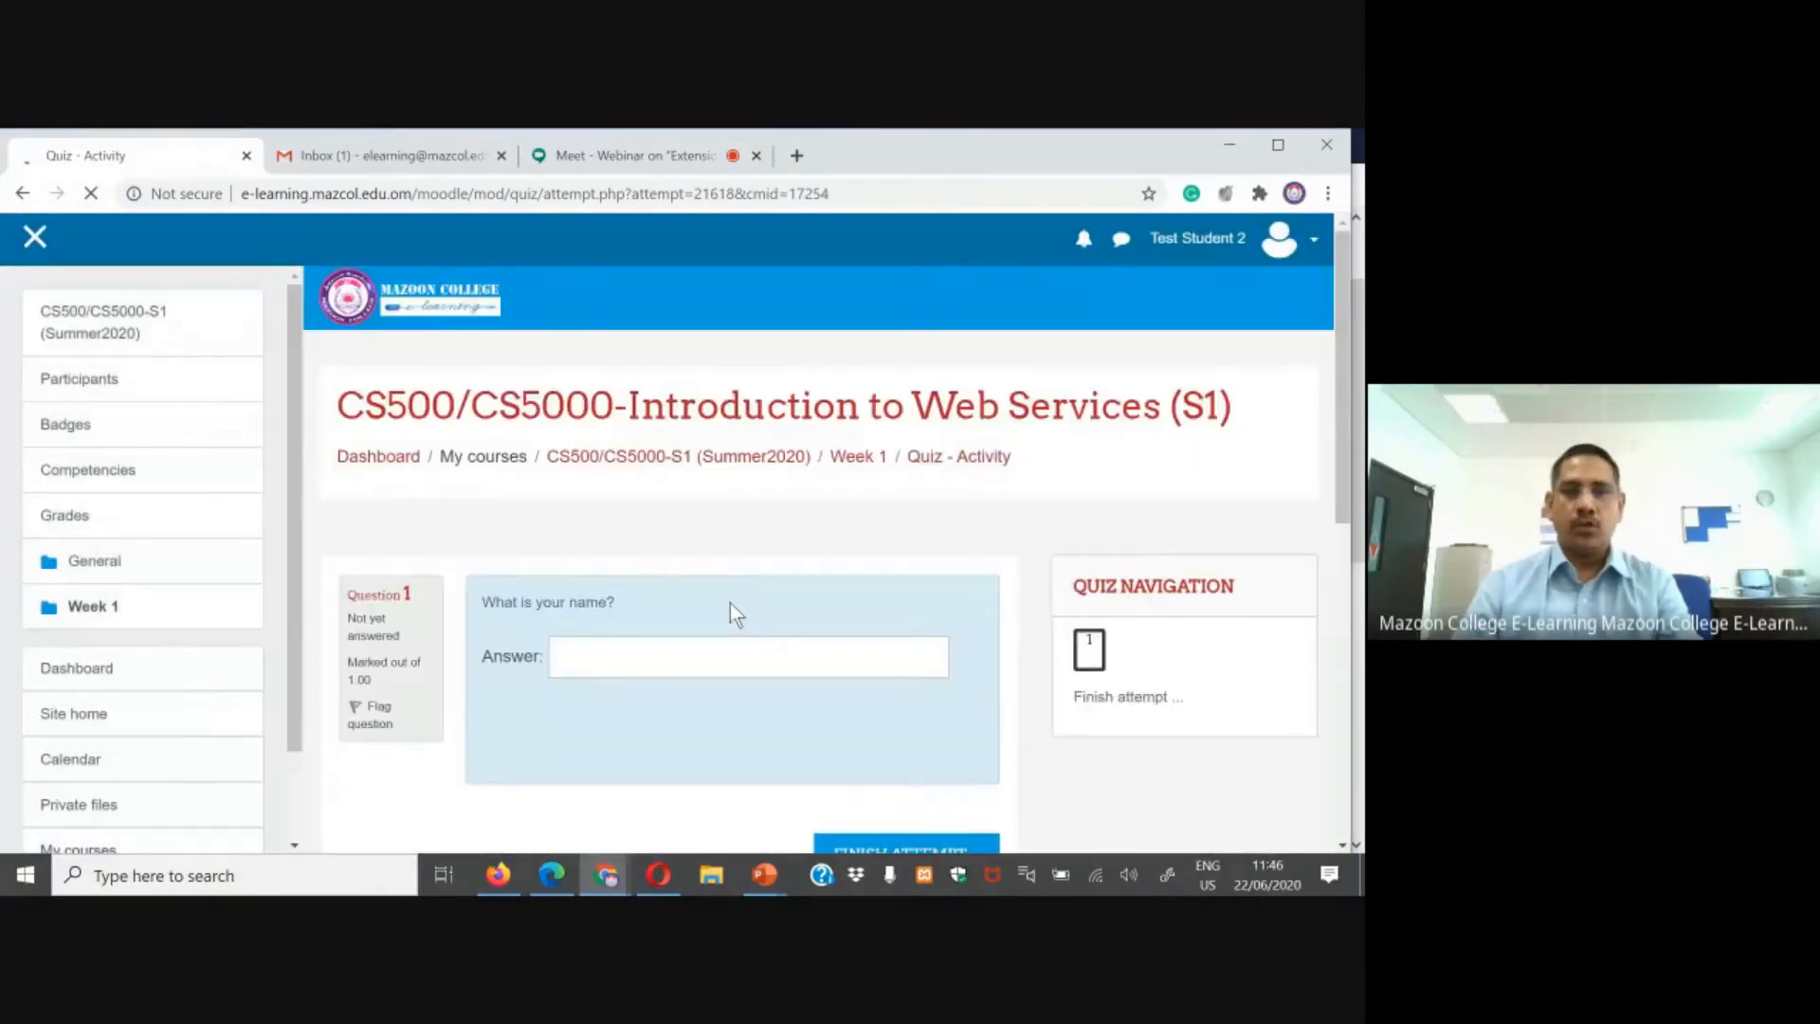
pyautogui.scroll(-3, 683, 654)
pyautogui.click(661, 873)
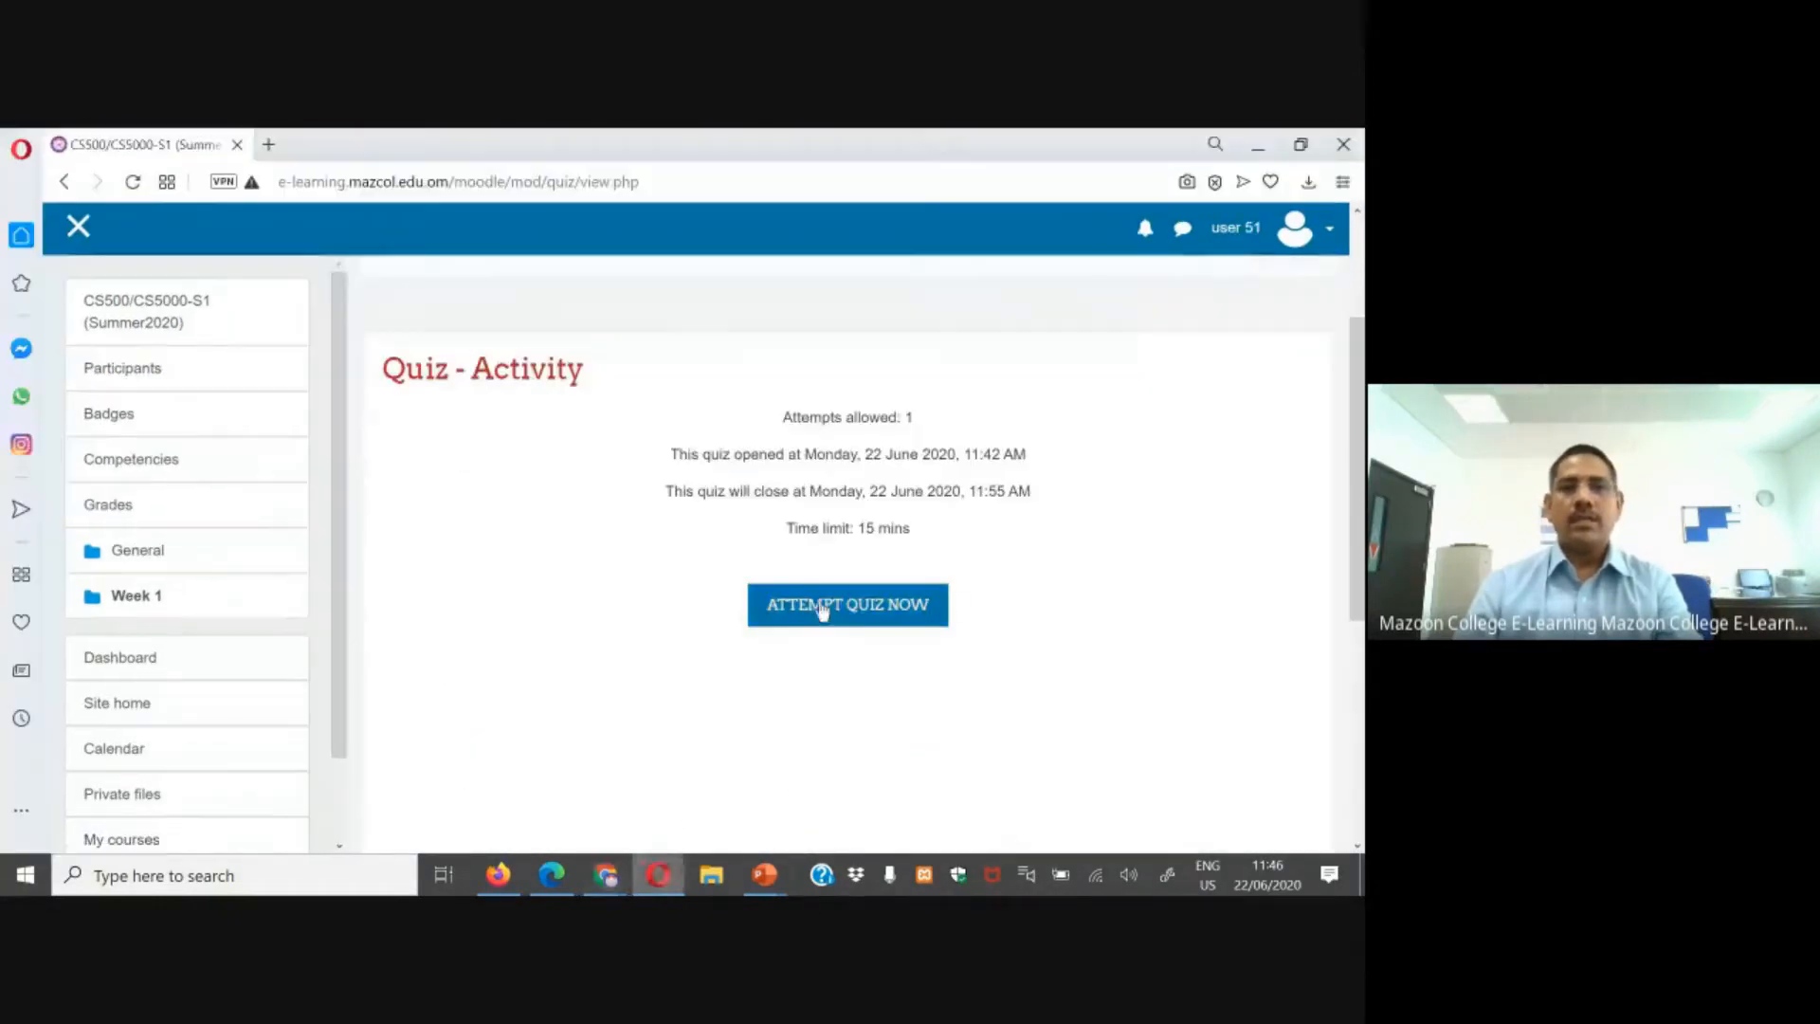
pyautogui.click(823, 614)
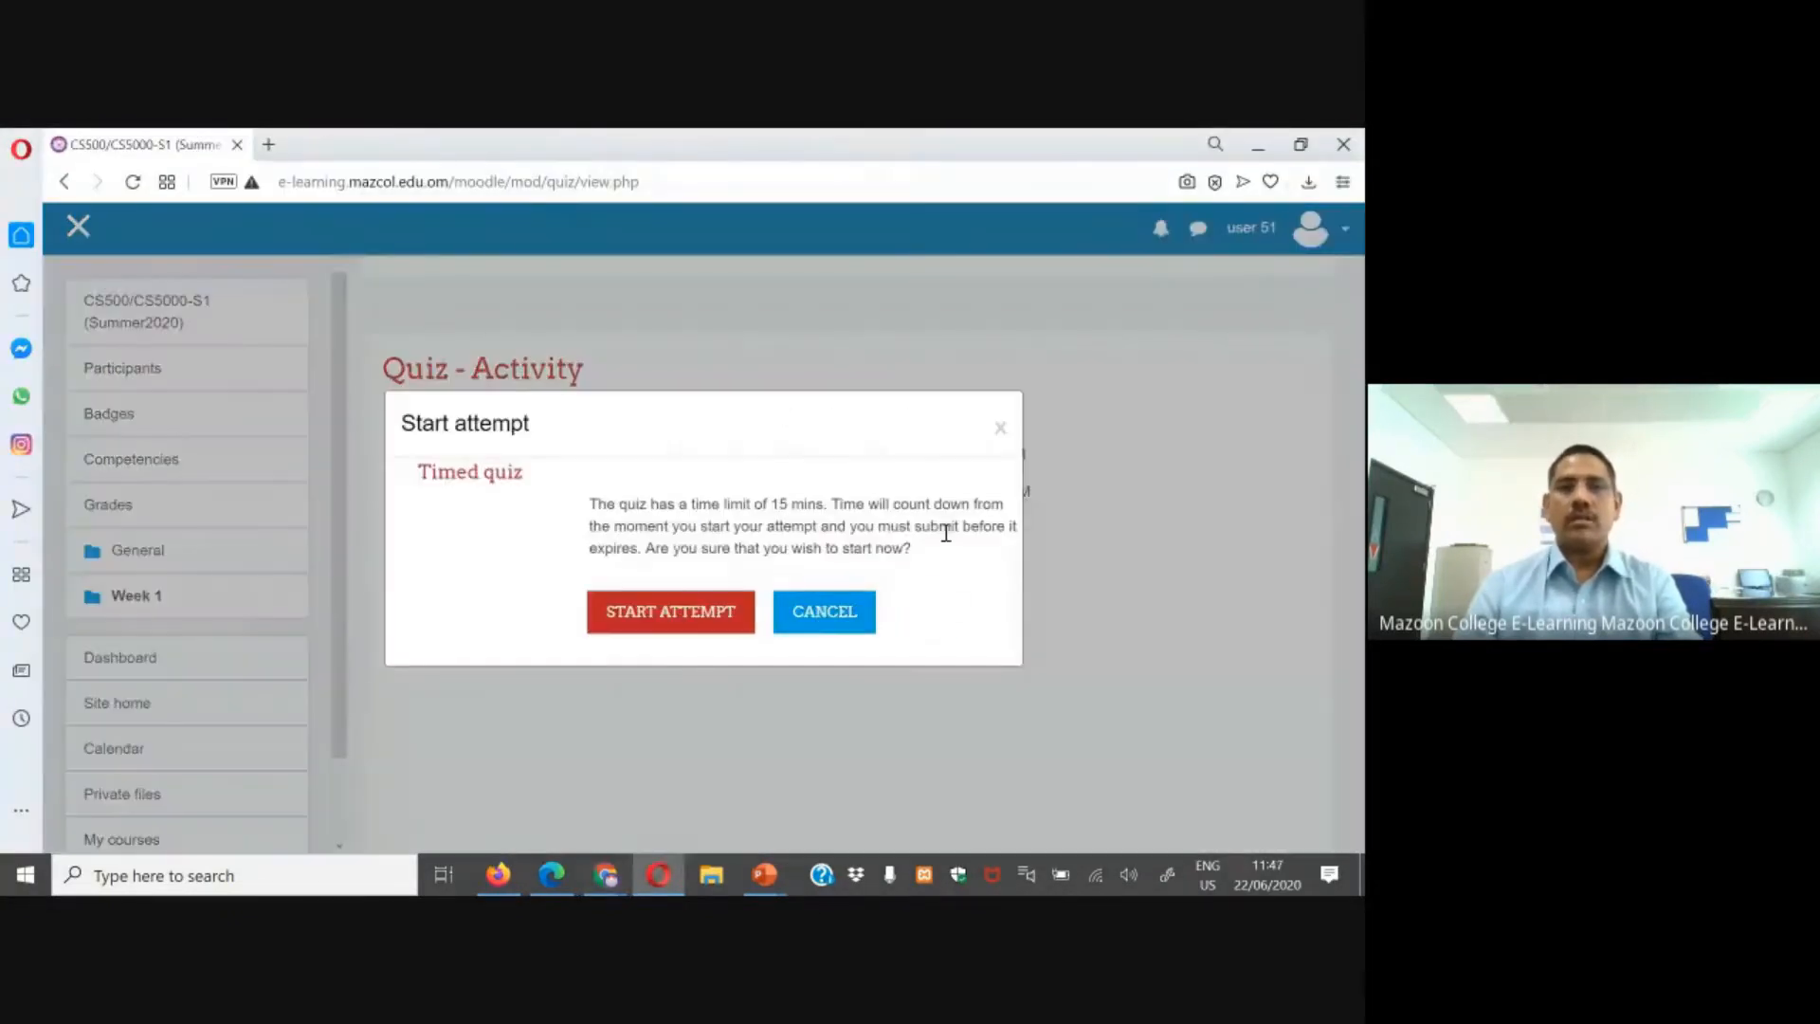
pyautogui.click(1001, 428)
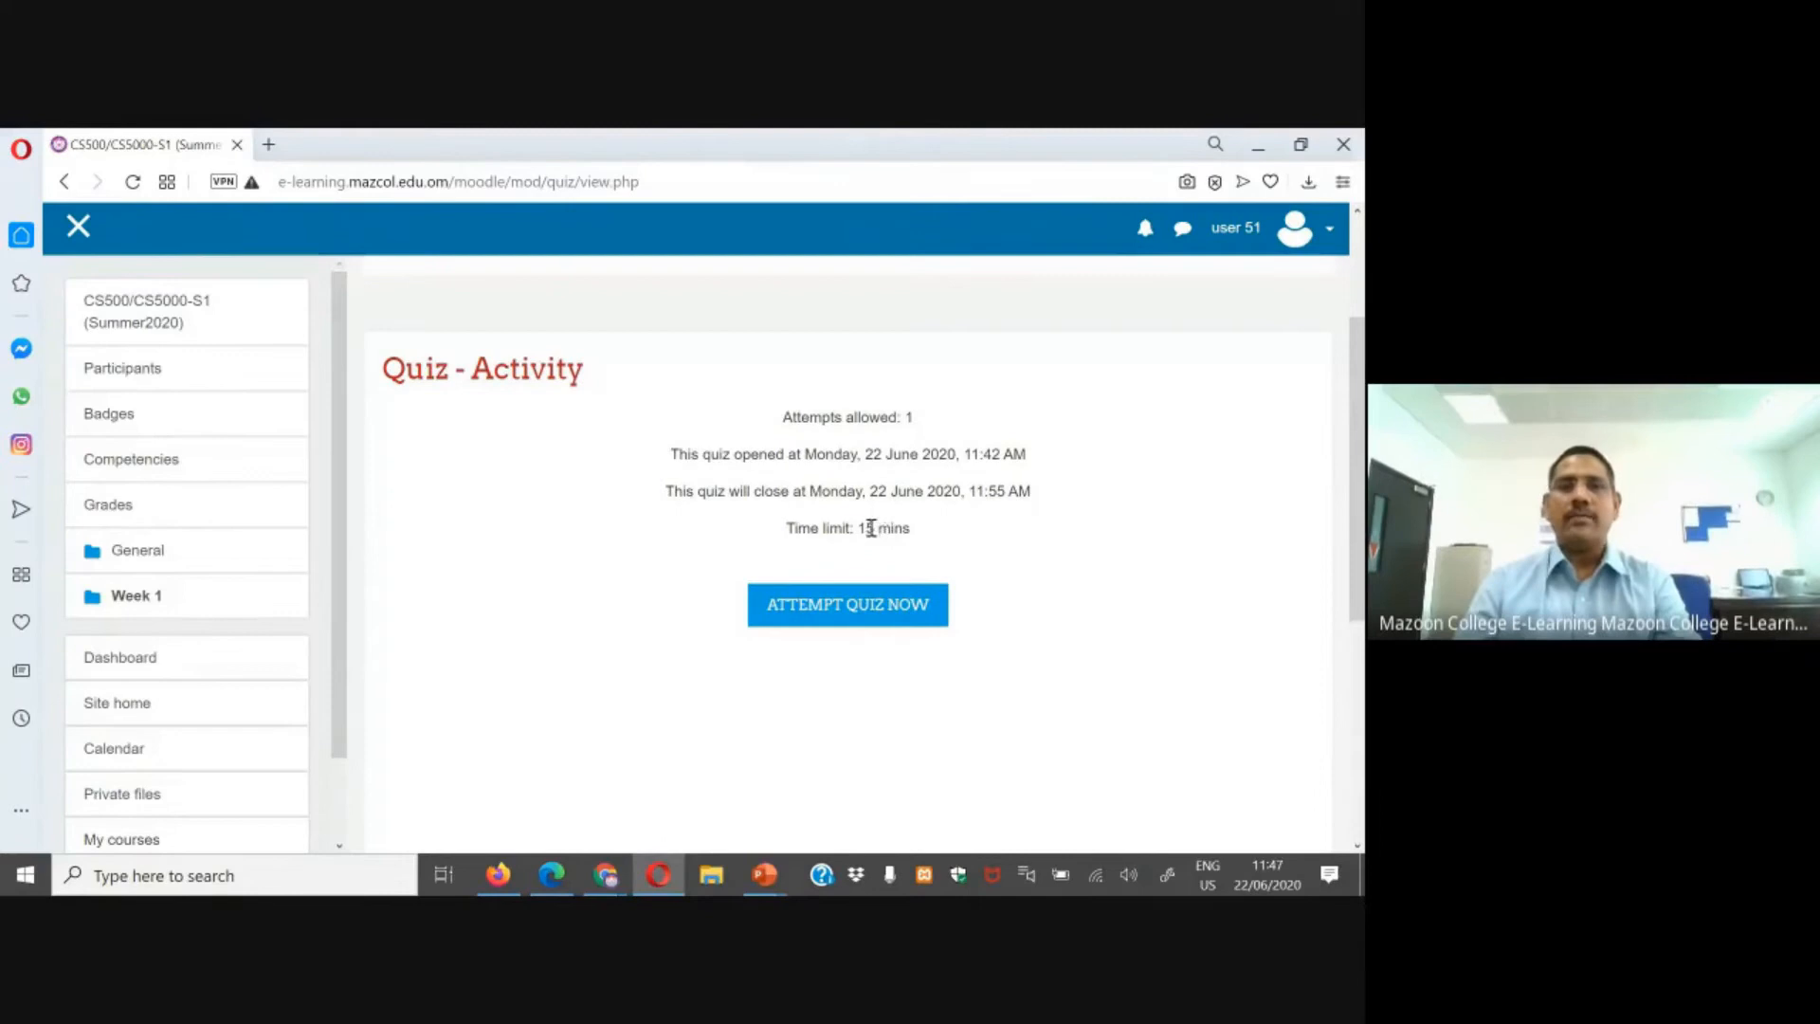
# Step: Open the quiz's user overrides as the teacher in Edge
pyautogui.click(553, 888)
pyautogui.click(479, 640)
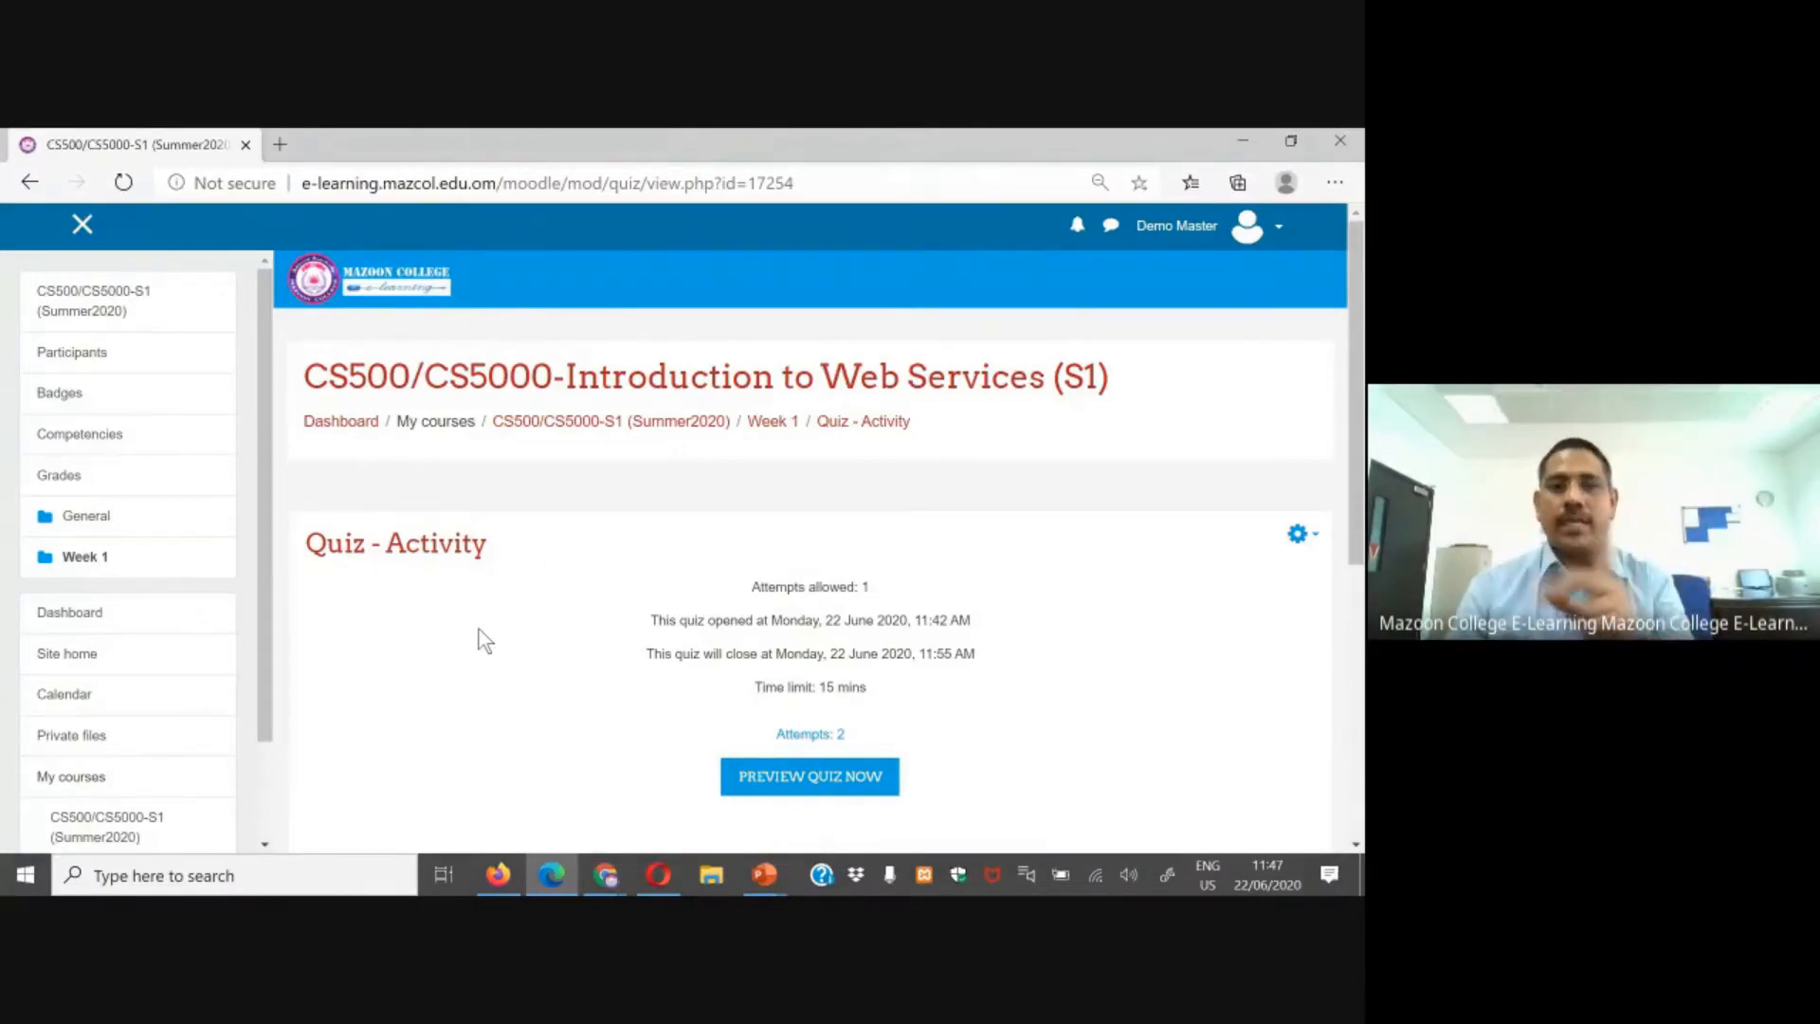
pyautogui.click(1301, 537)
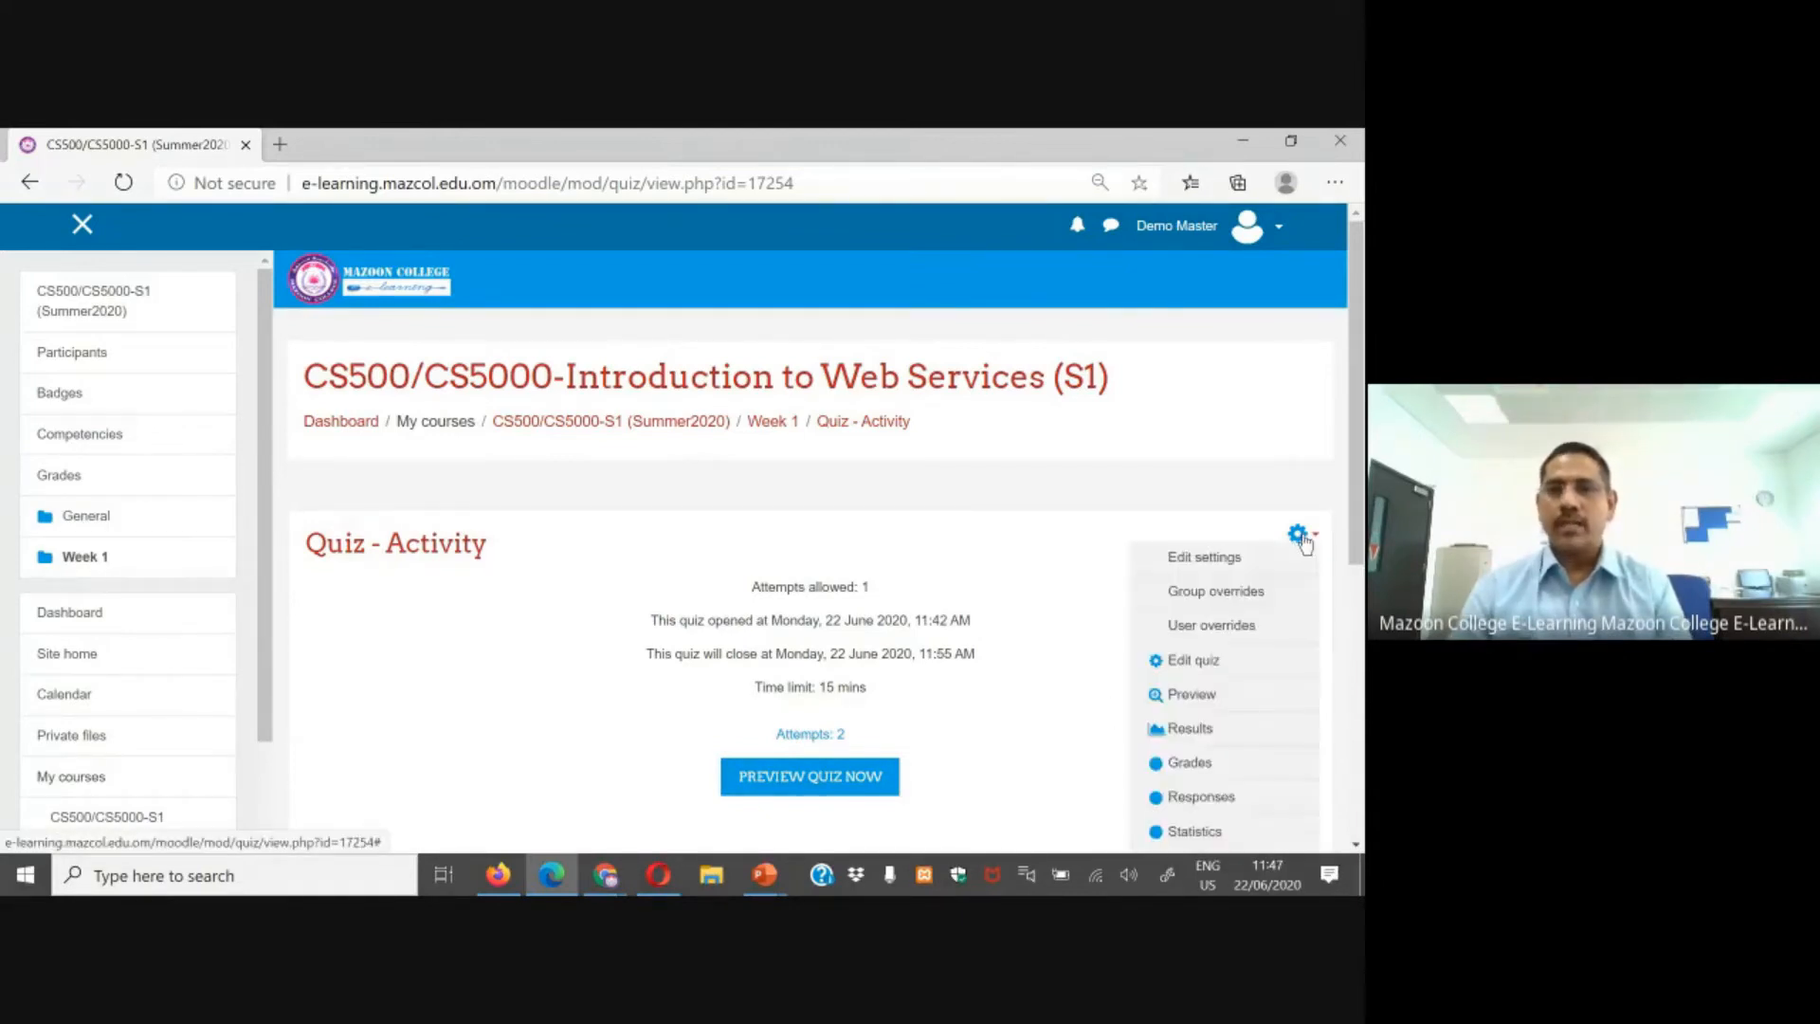
pyautogui.click(1221, 628)
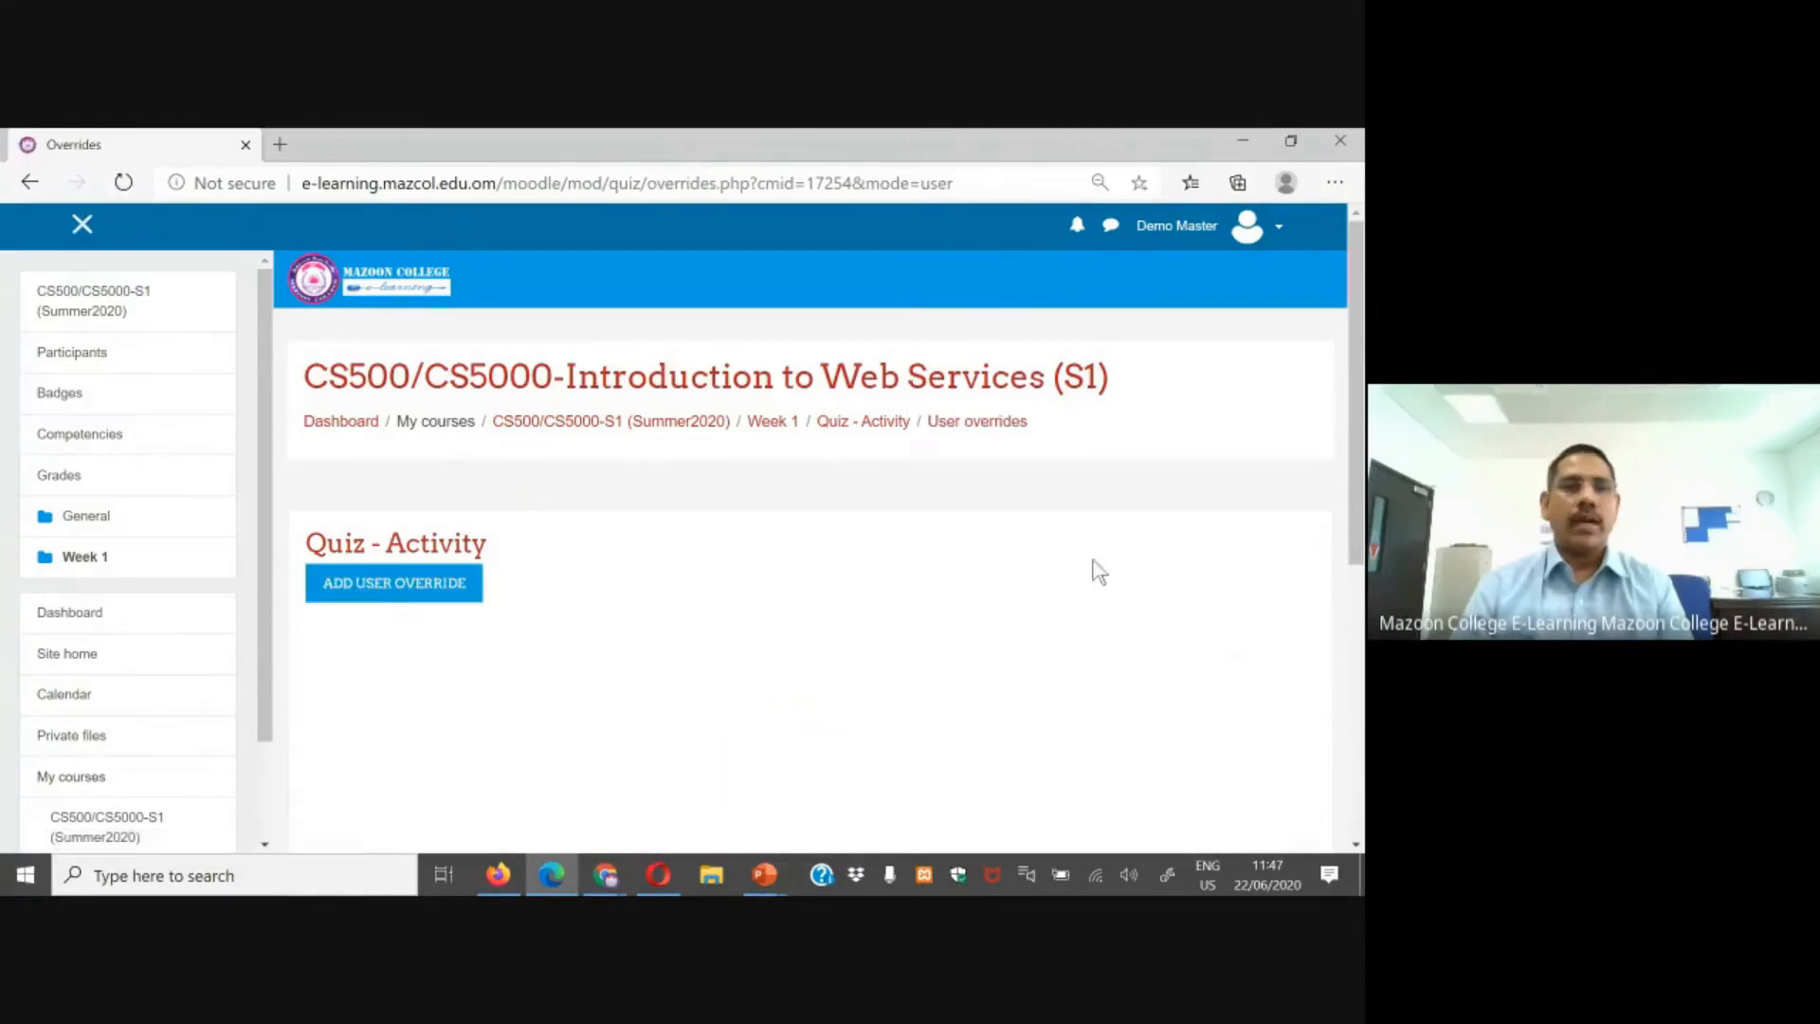
# Step: Add a new user override for the quiz and choose the second test student as the override user
pyautogui.click(381, 586)
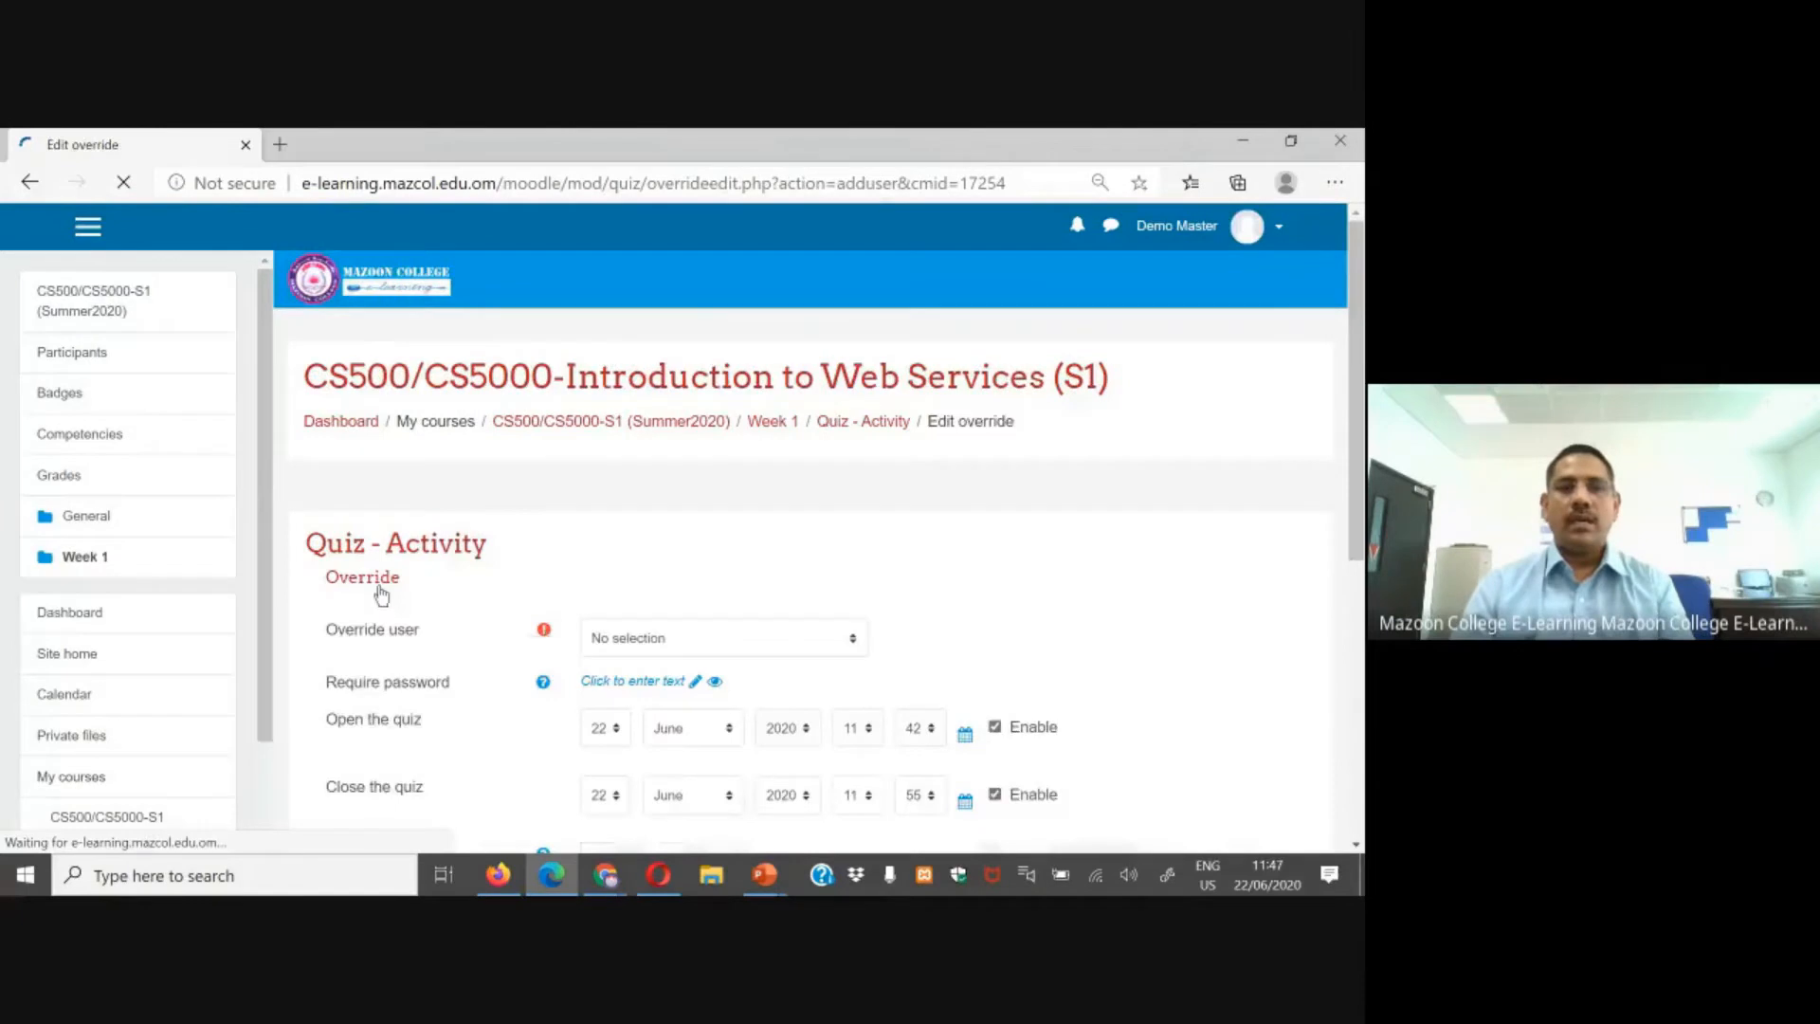
pyautogui.scroll(-2, 895, 646)
pyautogui.scroll(-2, 807, 647)
pyautogui.scroll(2, 749, 568)
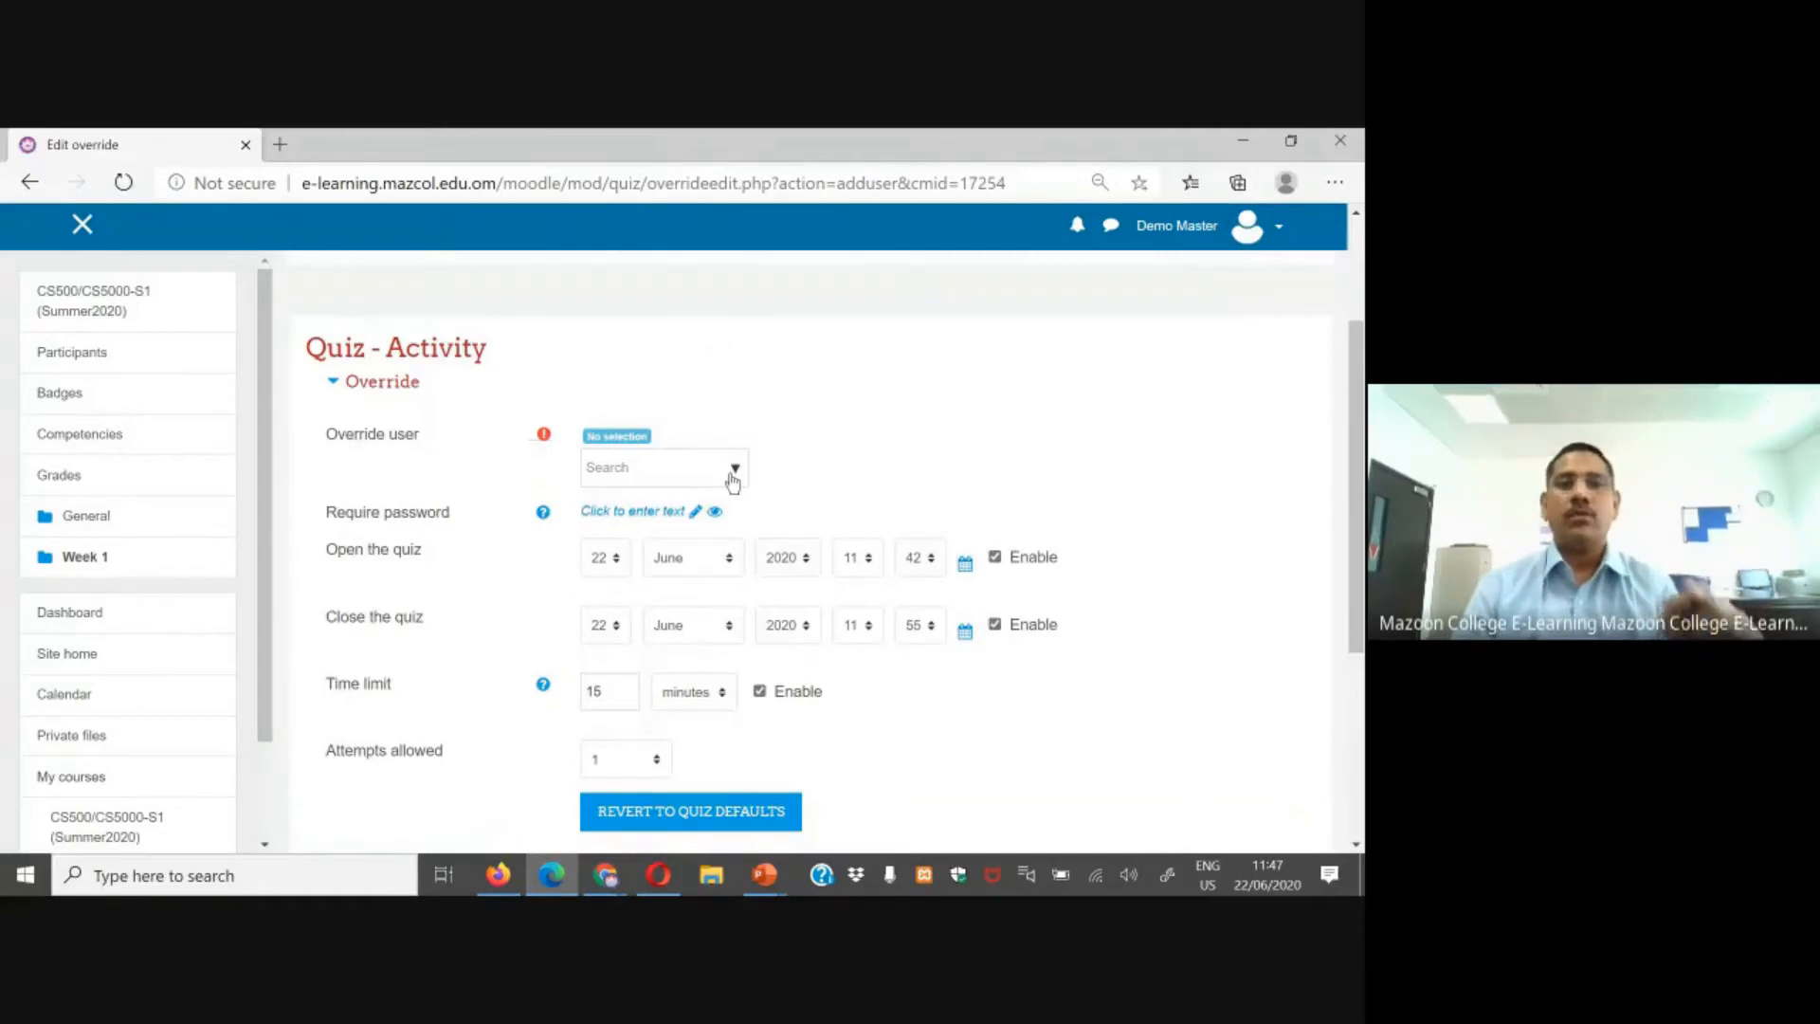
pyautogui.click(735, 470)
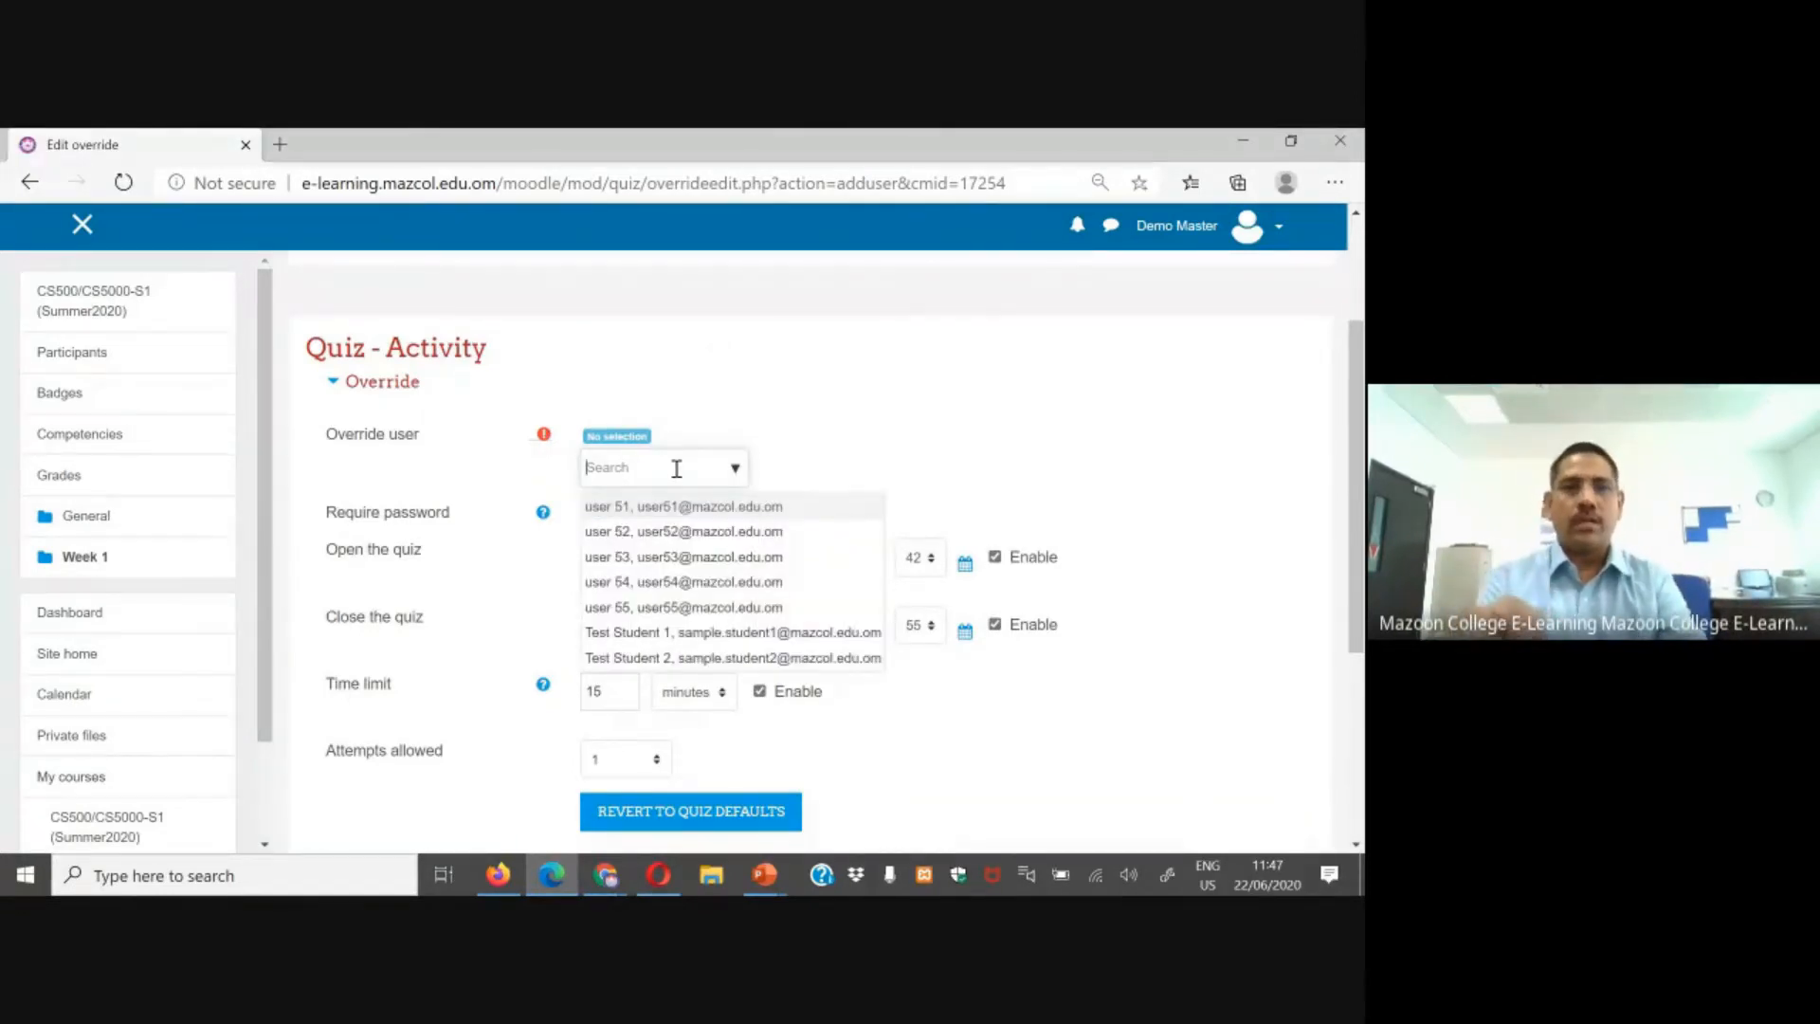
pyautogui.write('19')
pyautogui.press('BackSpace')
pyautogui.press('BackSpace')
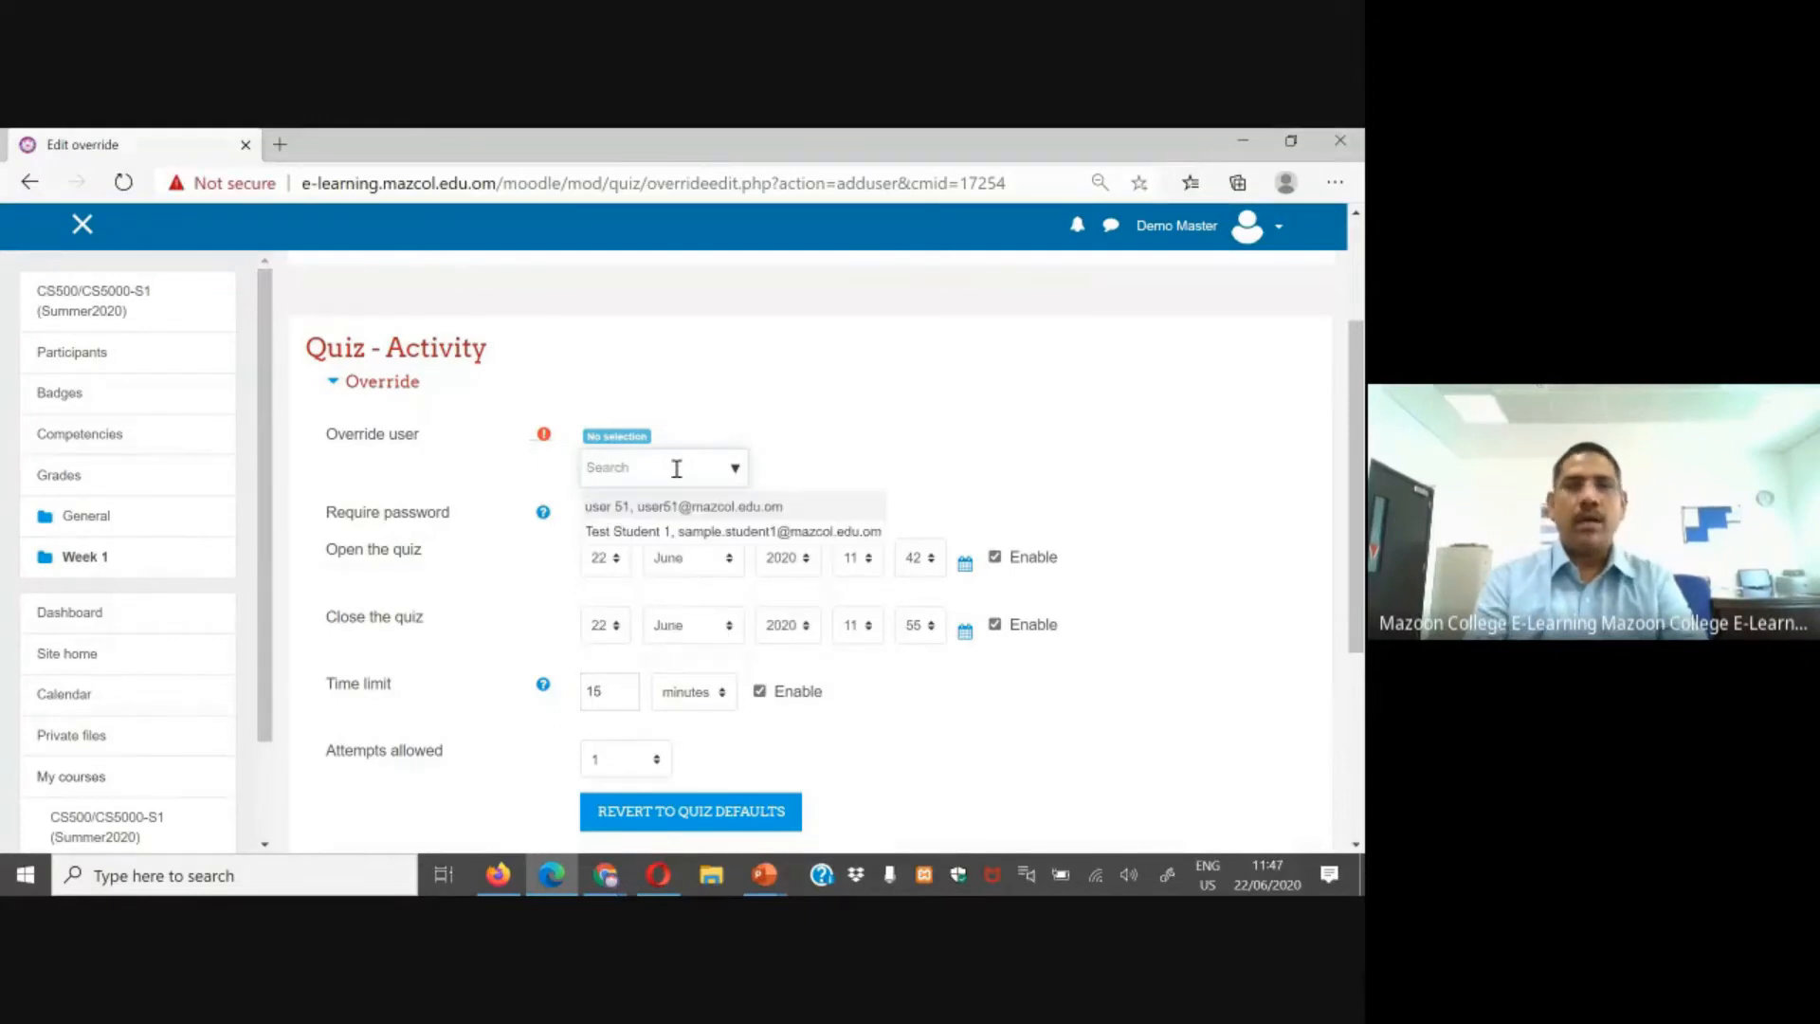
pyautogui.write('te')
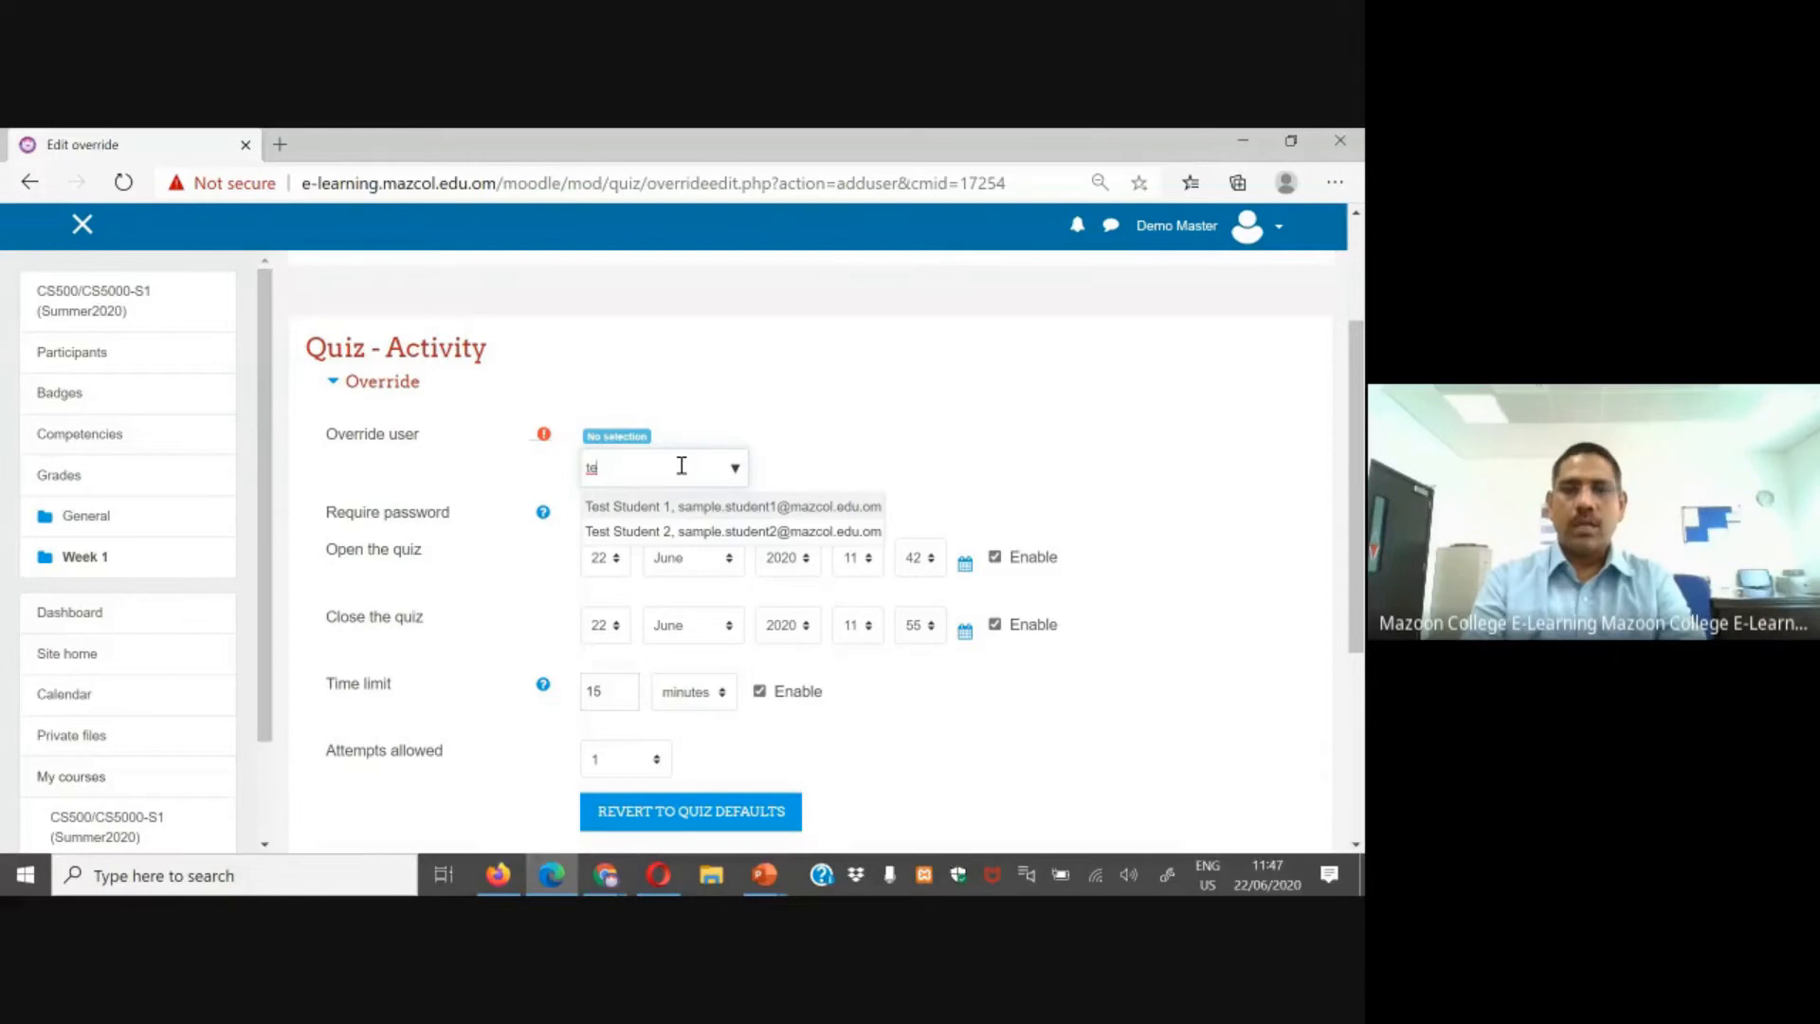
pyautogui.press('BackSpace')
pyautogui.press('BackSpace')
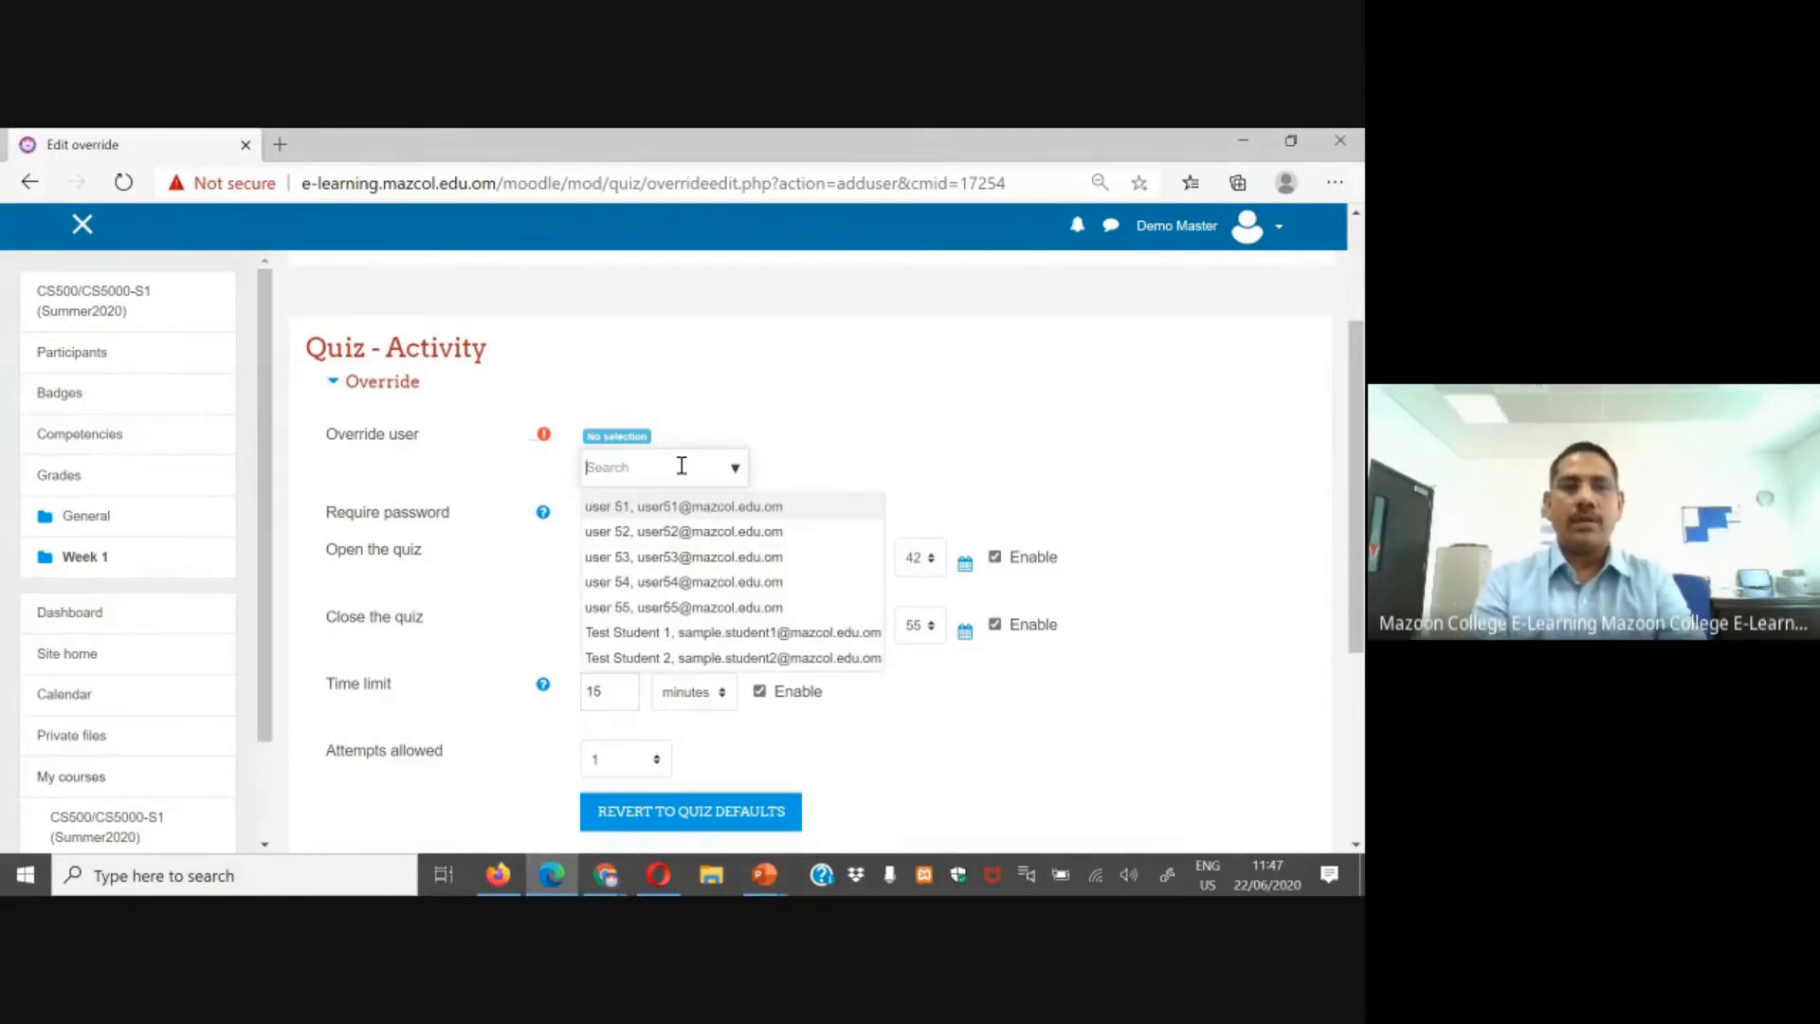
pyautogui.click(689, 659)
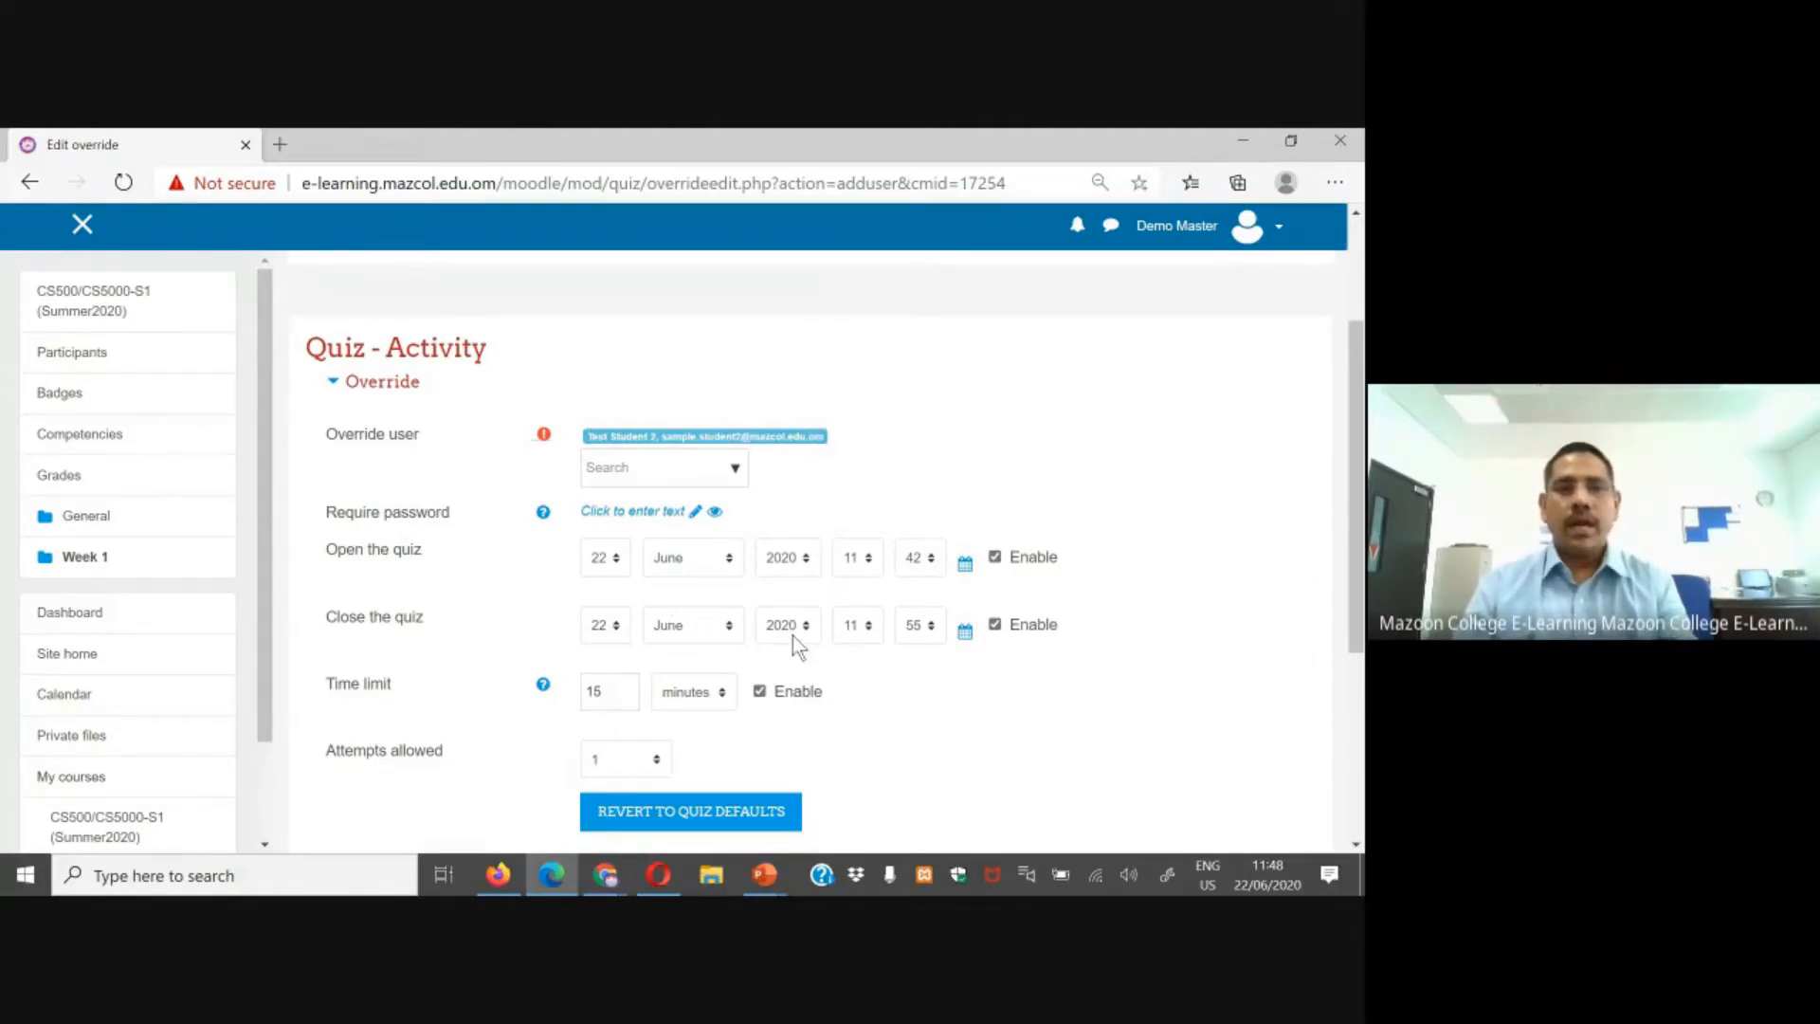
# Step: Set the override's quiz close time to 12:00 and save the override
pyautogui.scroll(-1, 749, 635)
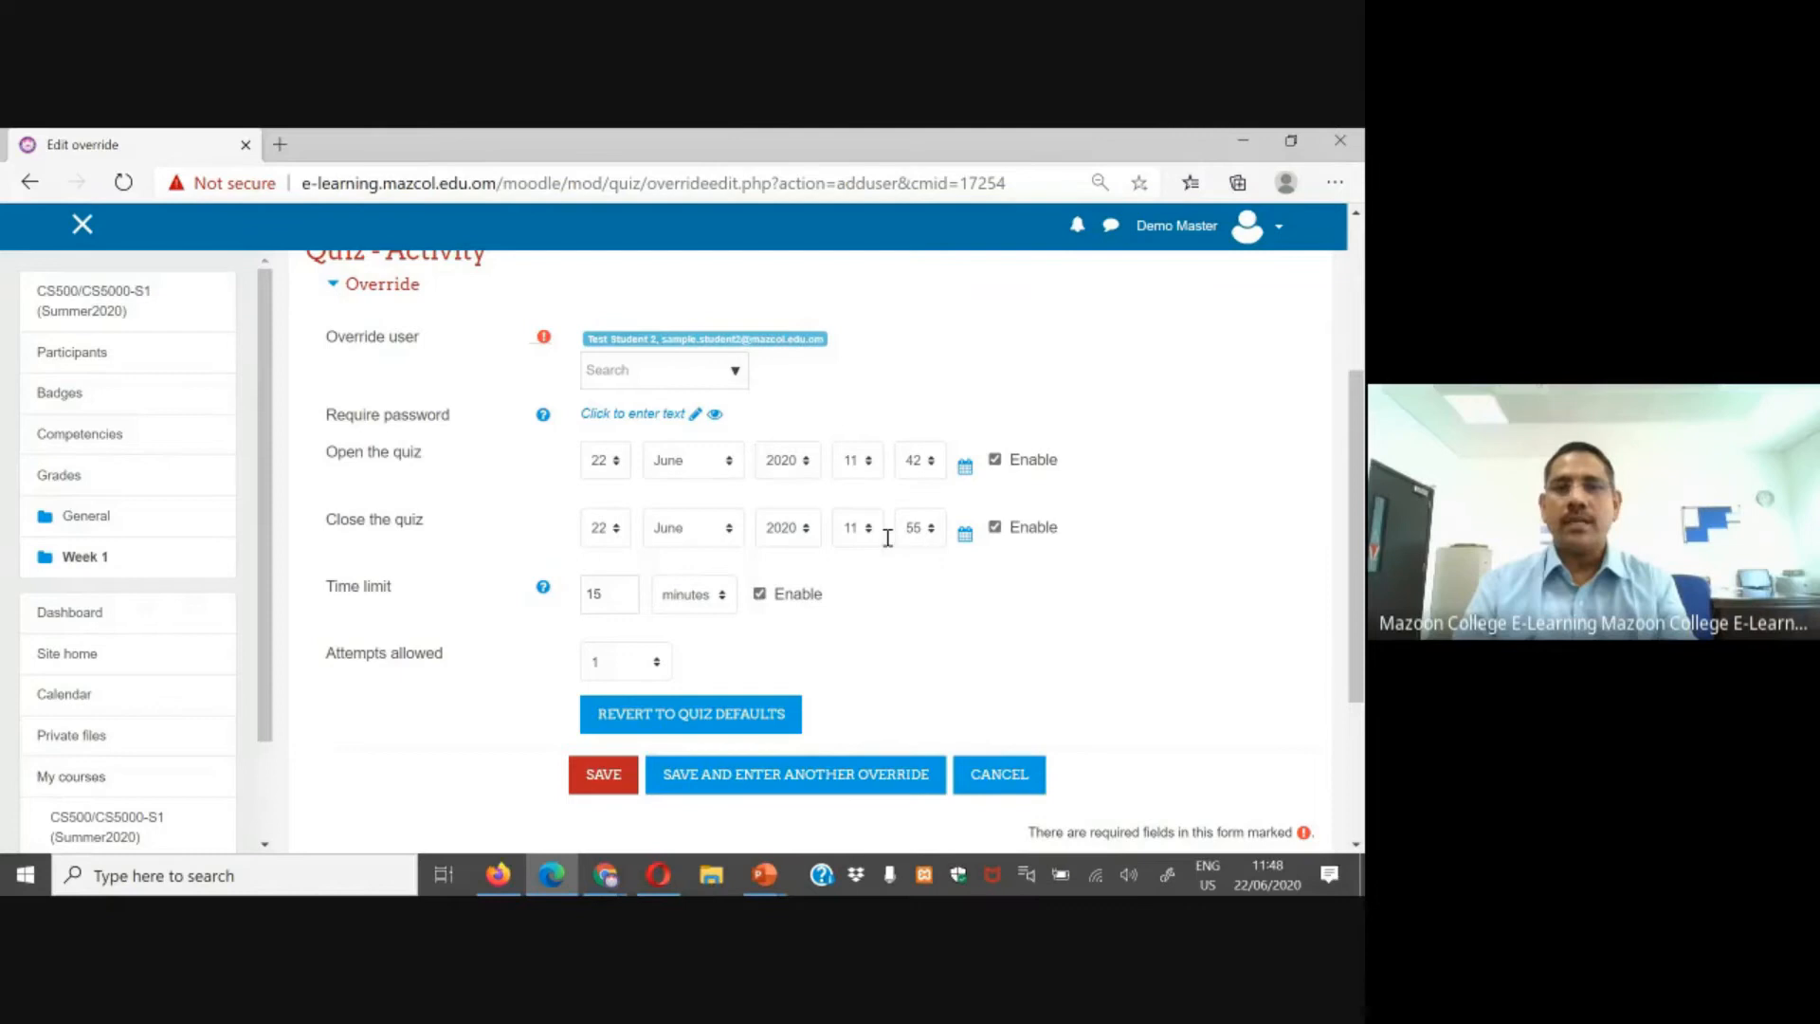
pyautogui.click(871, 531)
pyautogui.click(874, 496)
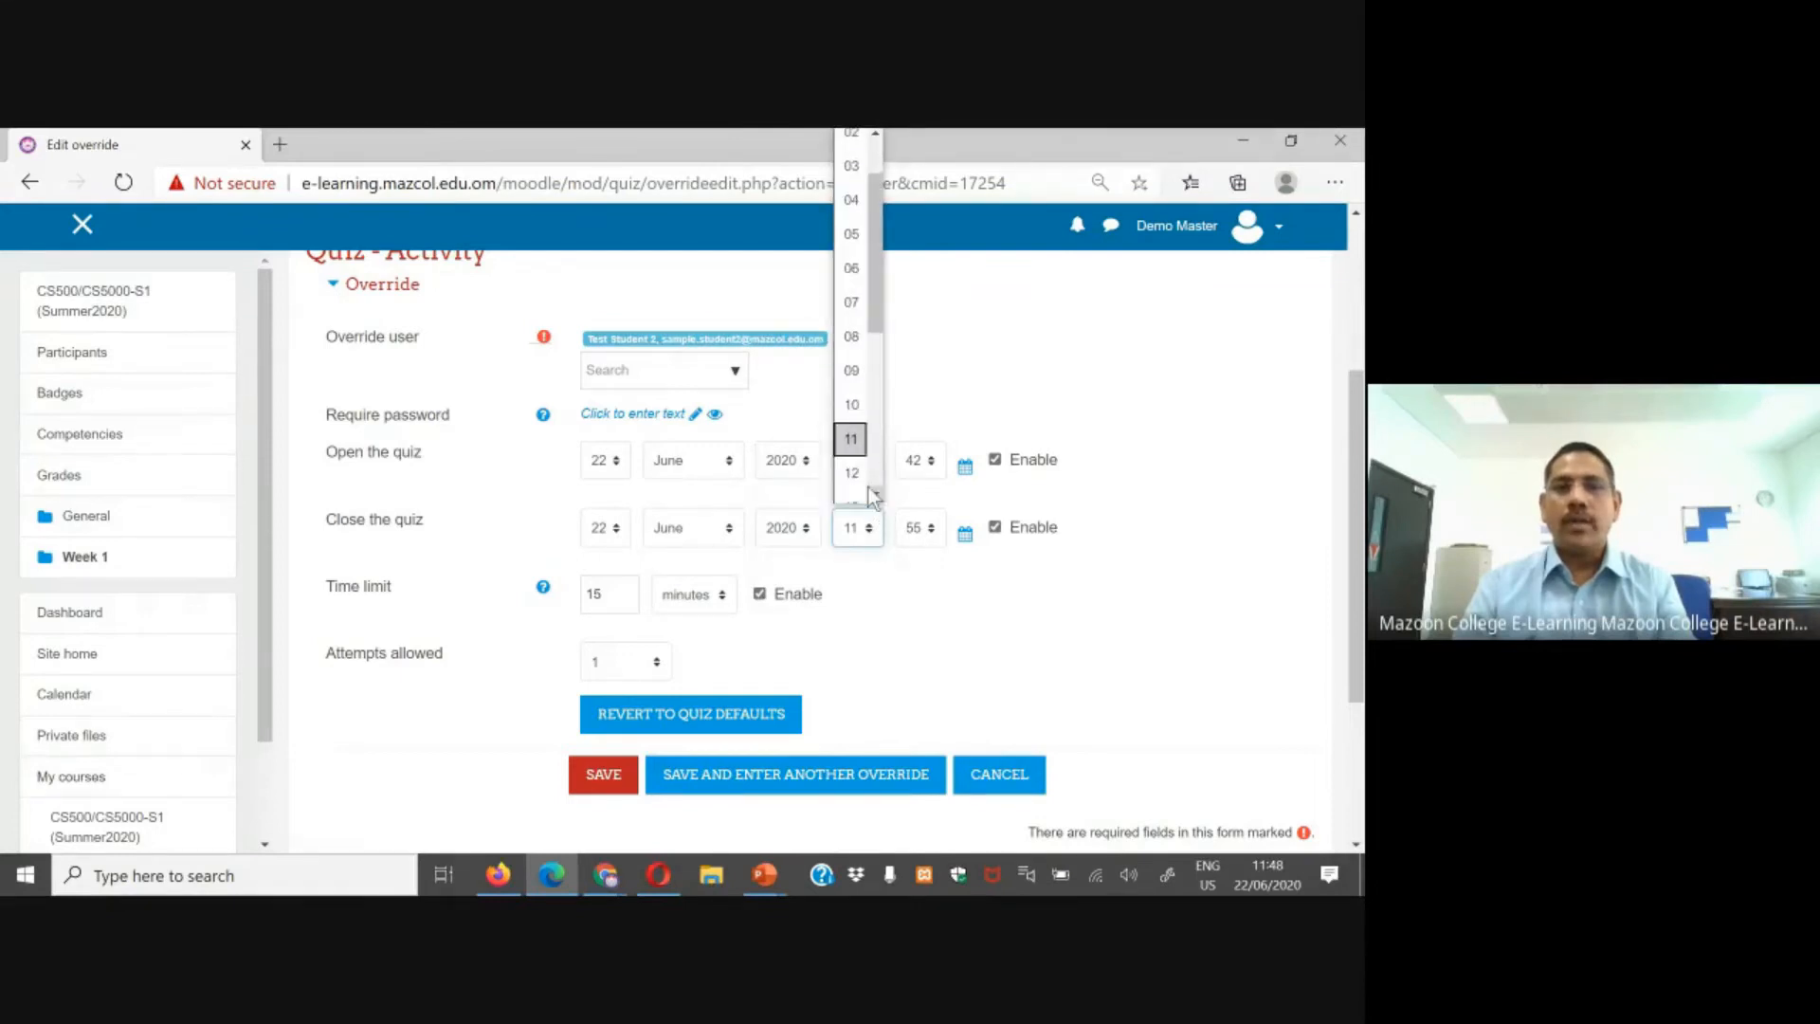
pyautogui.click(858, 482)
pyautogui.click(911, 529)
pyautogui.moveTo(936, 474); pyautogui.dragTo(956, 190)
pyautogui.click(912, 144)
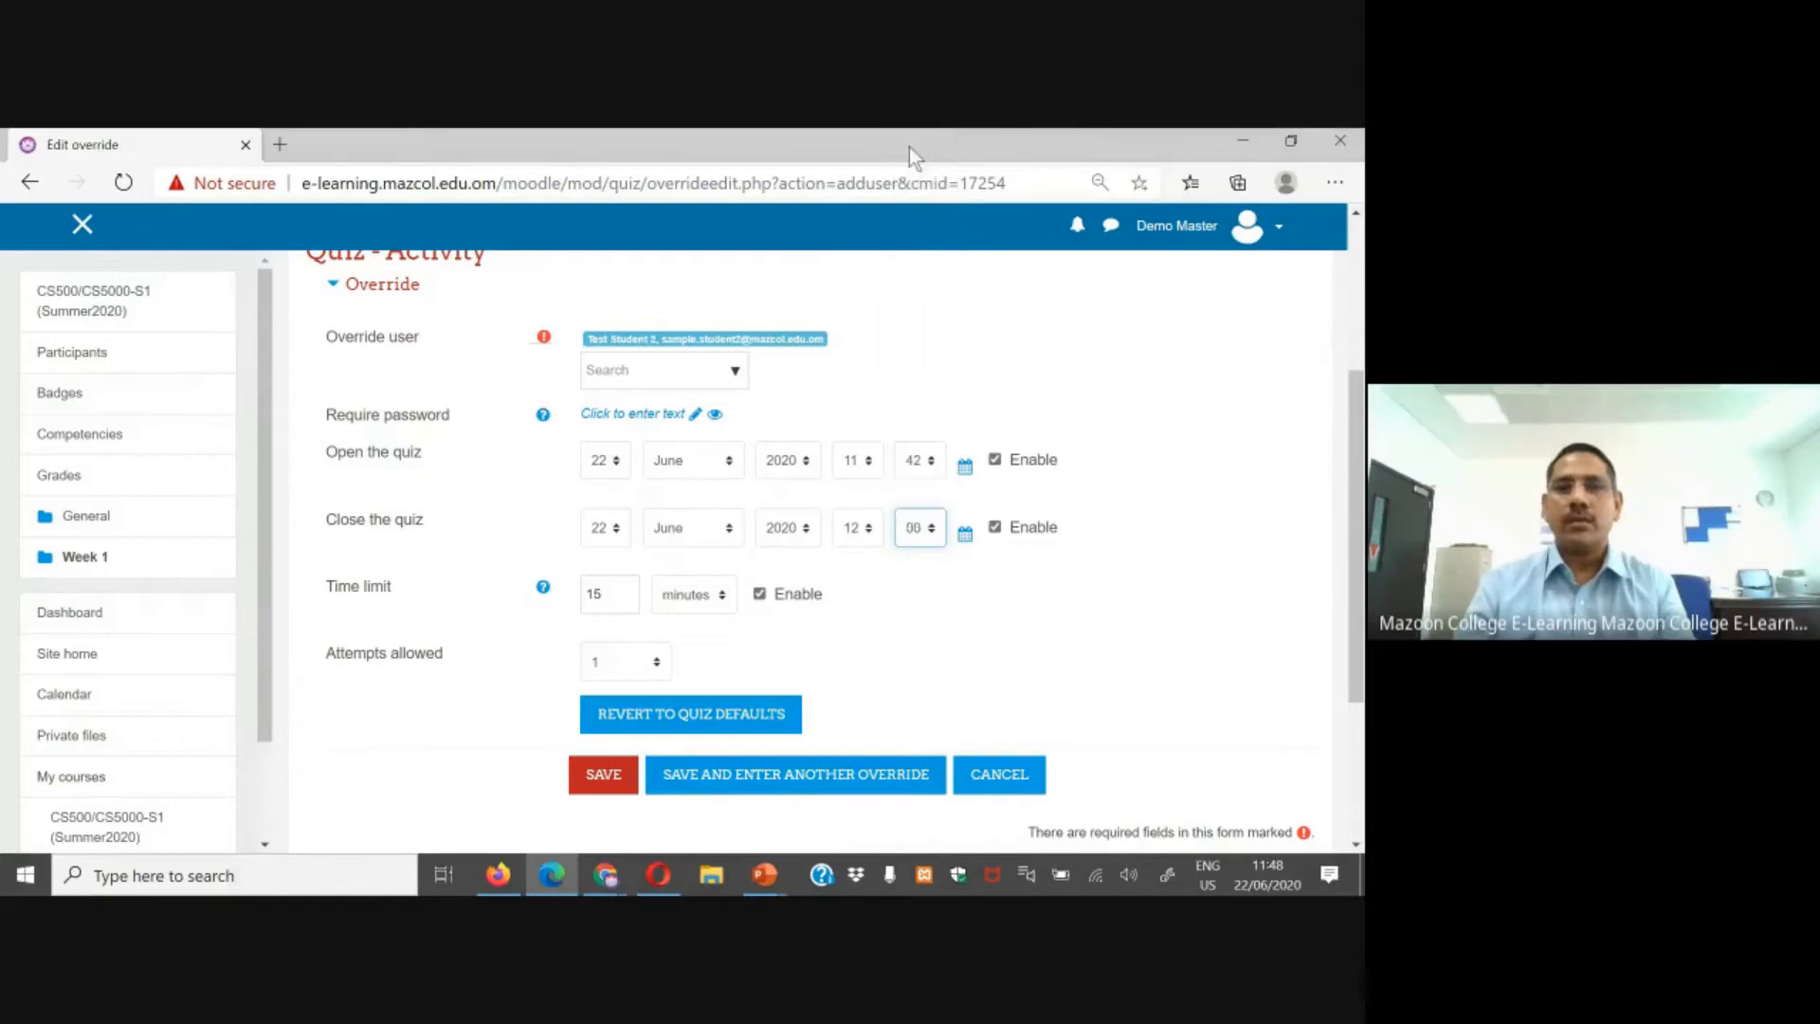
pyautogui.doubleClick(612, 595)
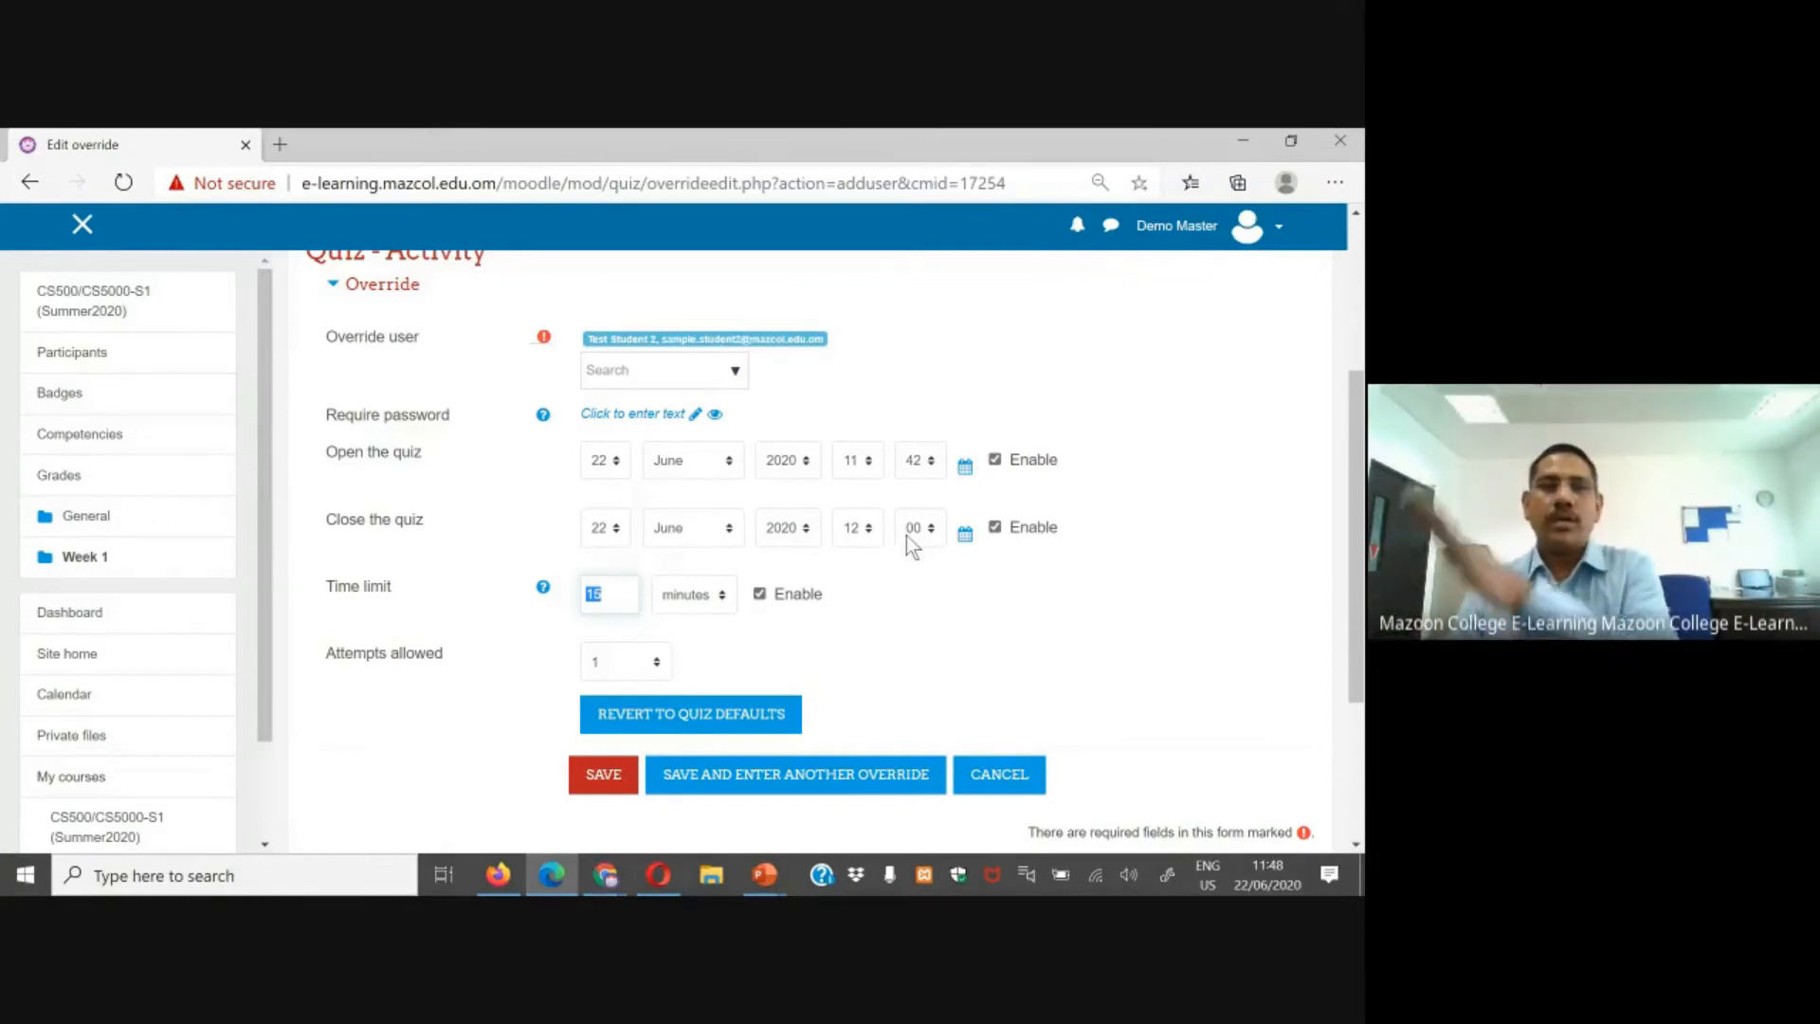
pyautogui.scroll(-1, 882, 614)
pyautogui.scroll(-2, 881, 615)
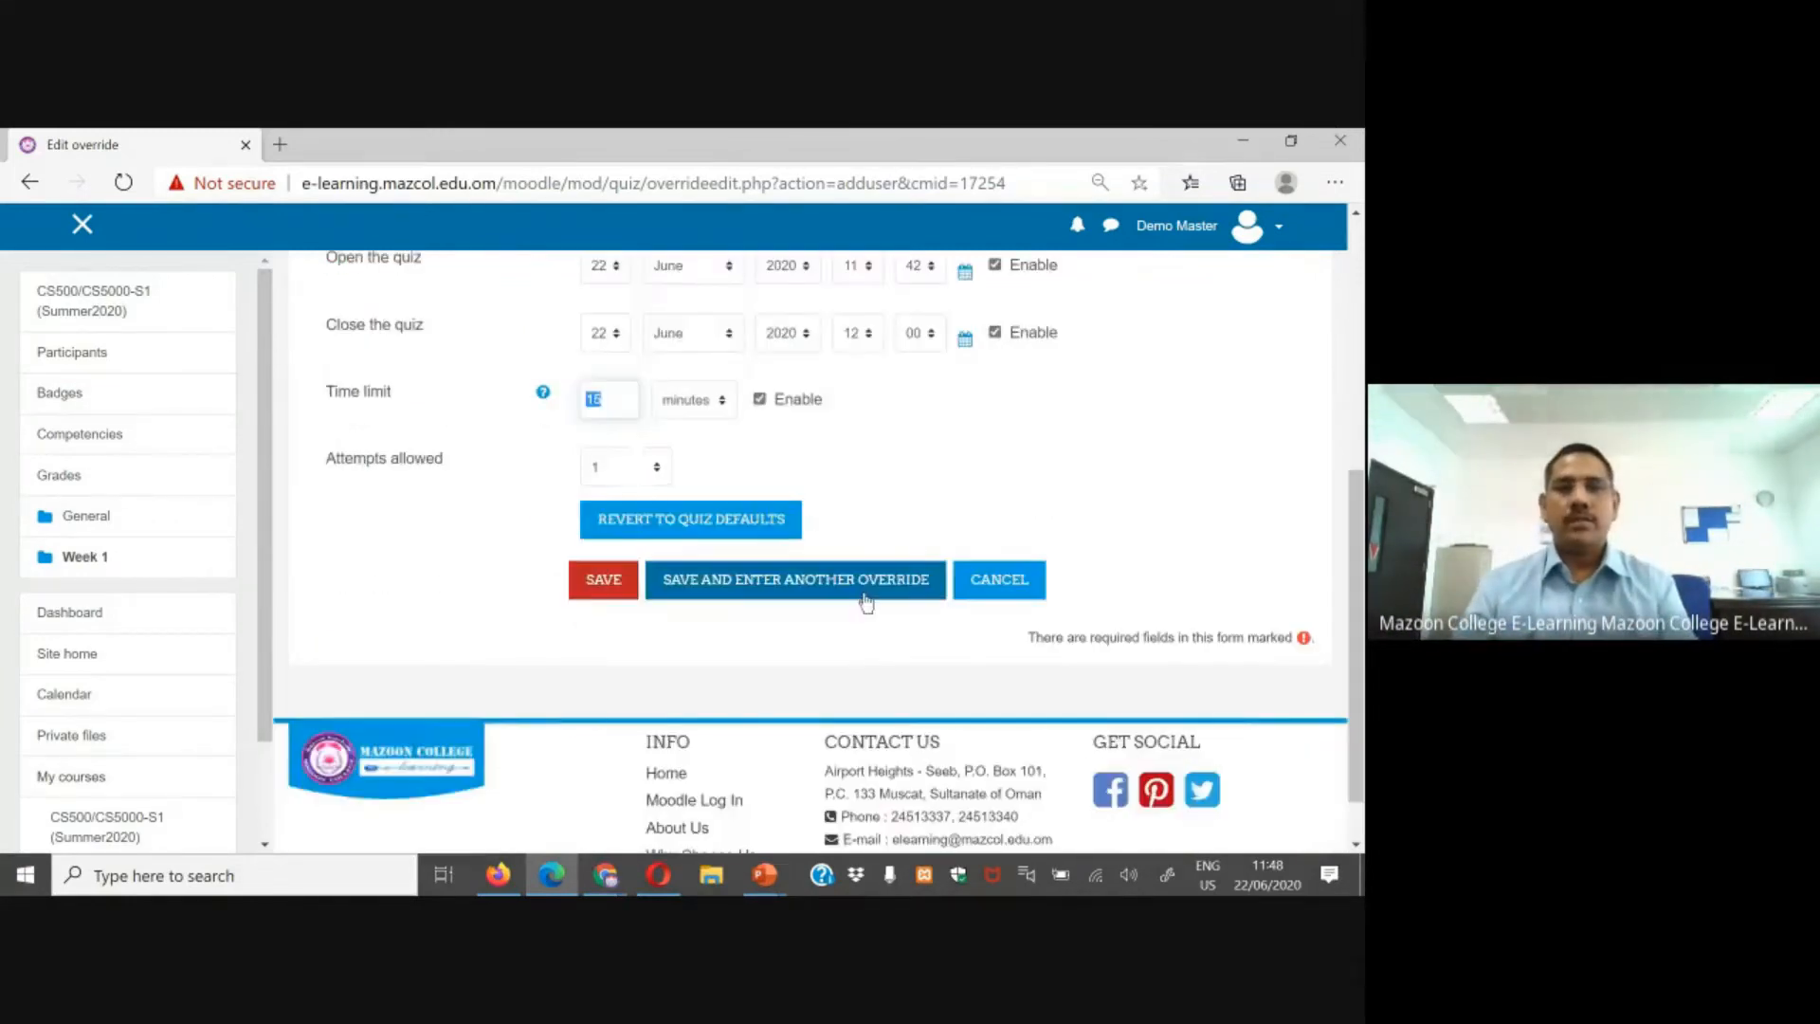
pyautogui.click(606, 582)
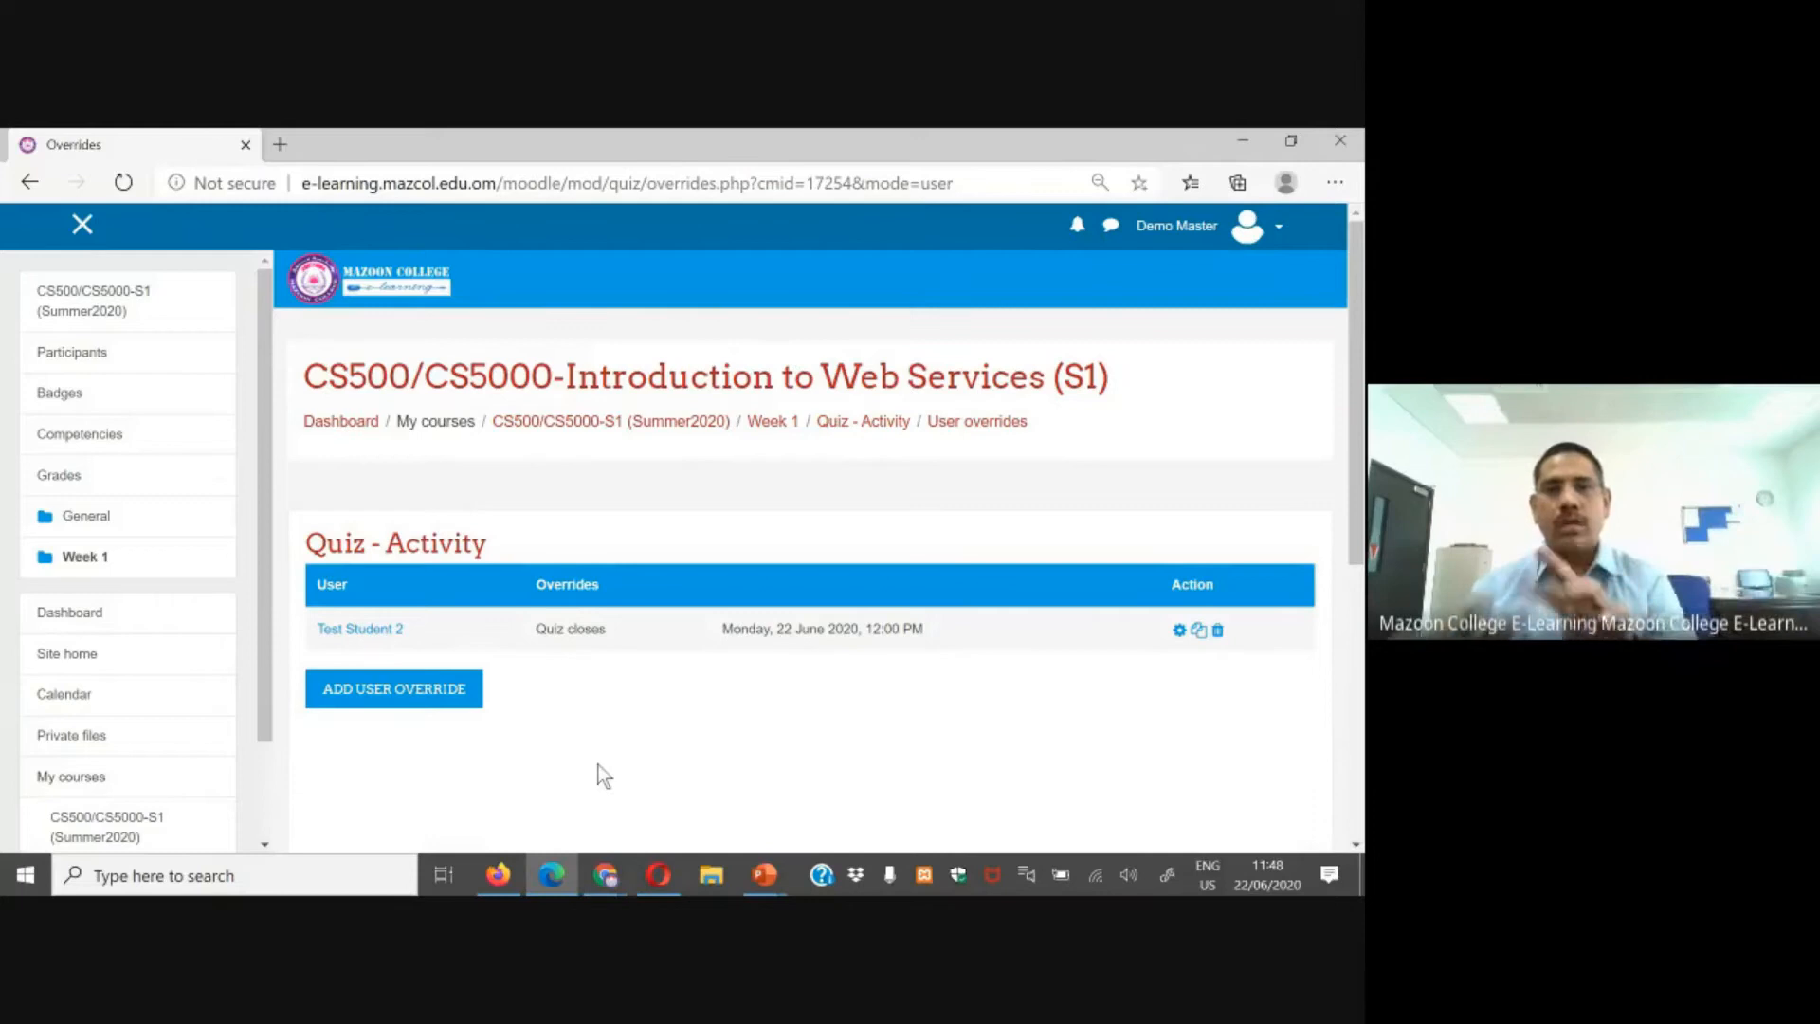
# Step: Reopen the quiz page in Firefox as the first test student and check its close time and time limit
pyautogui.click(502, 880)
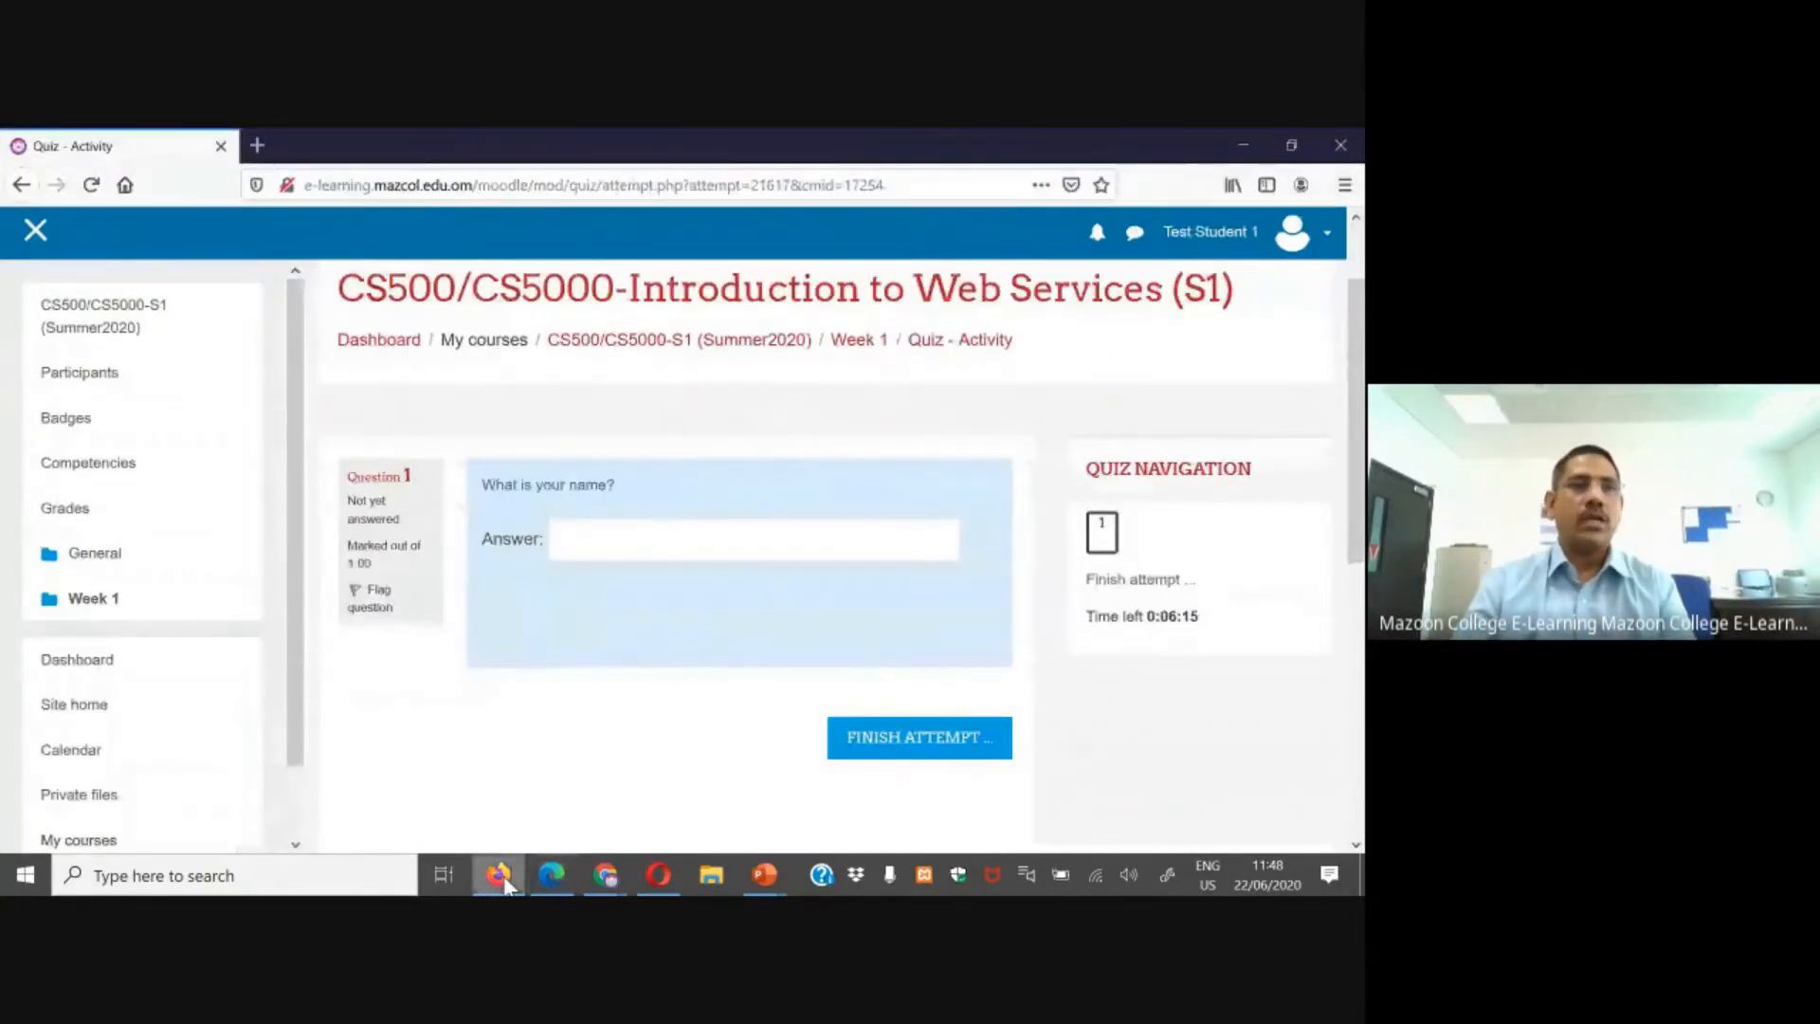
pyautogui.click(180, 327)
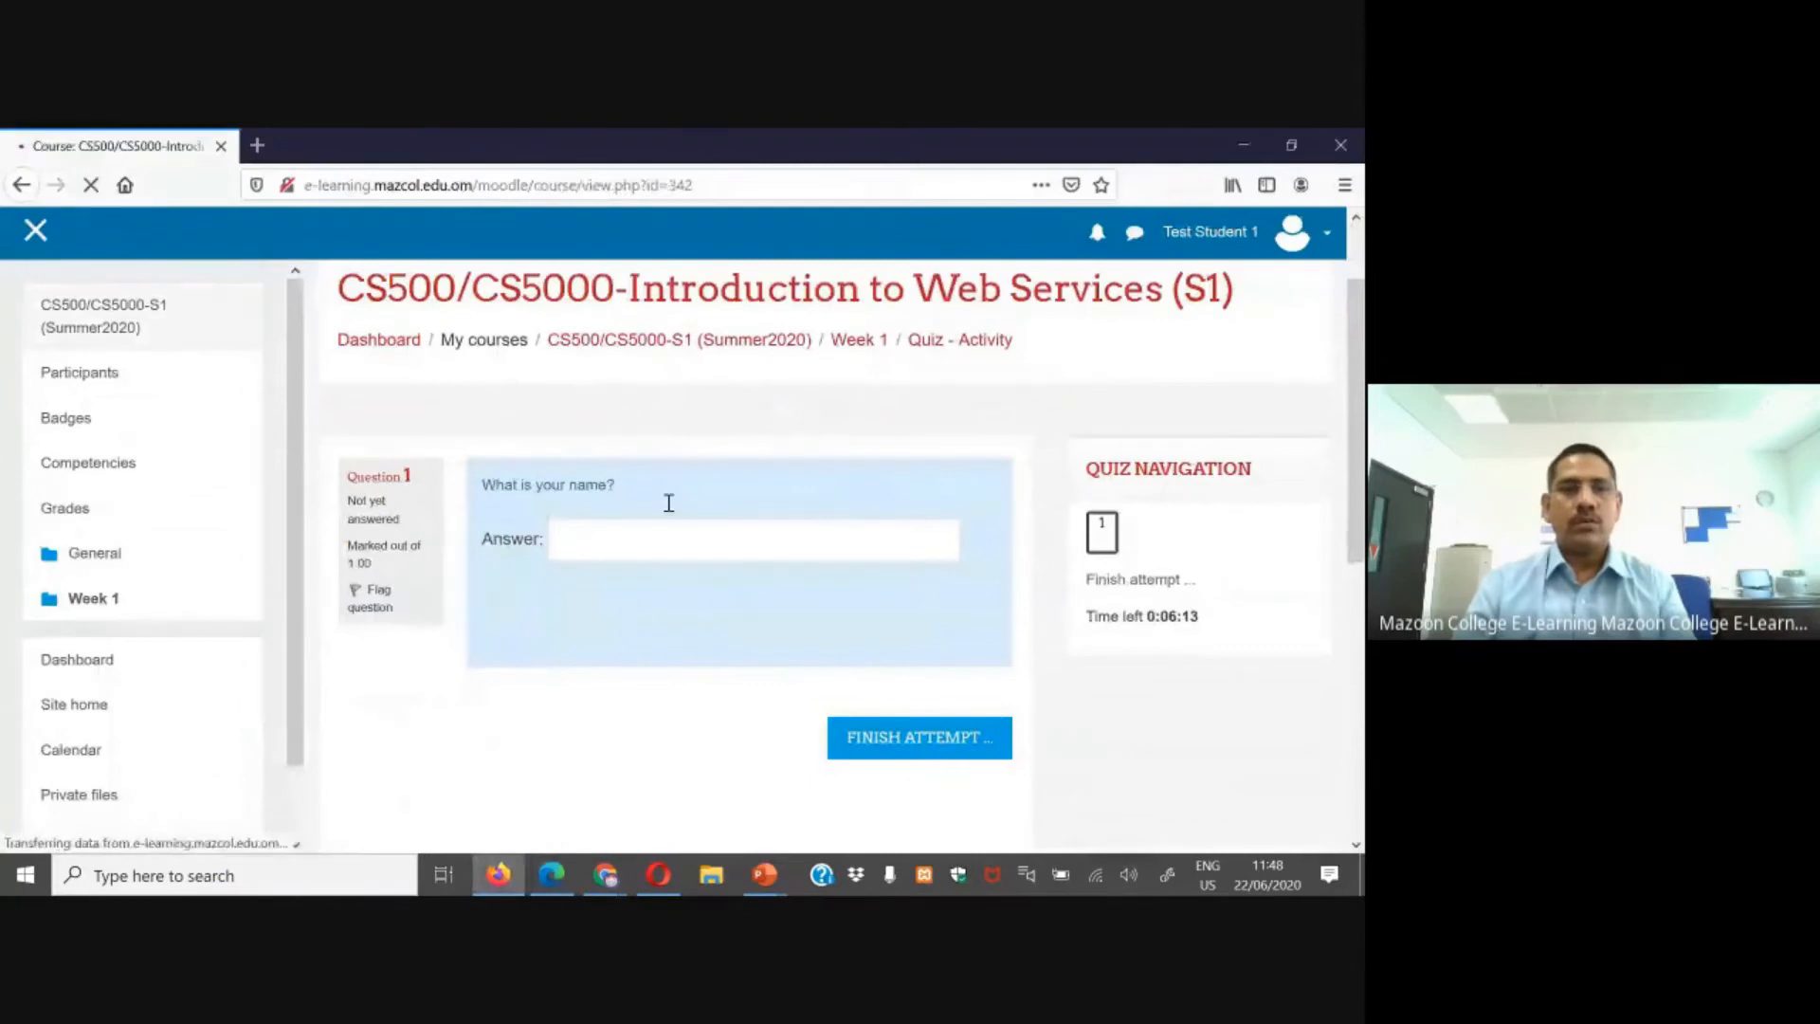
pyautogui.scroll(-5, 686, 664)
pyautogui.click(446, 451)
pyautogui.scroll(-3, 825, 534)
pyautogui.tripleClick(826, 529)
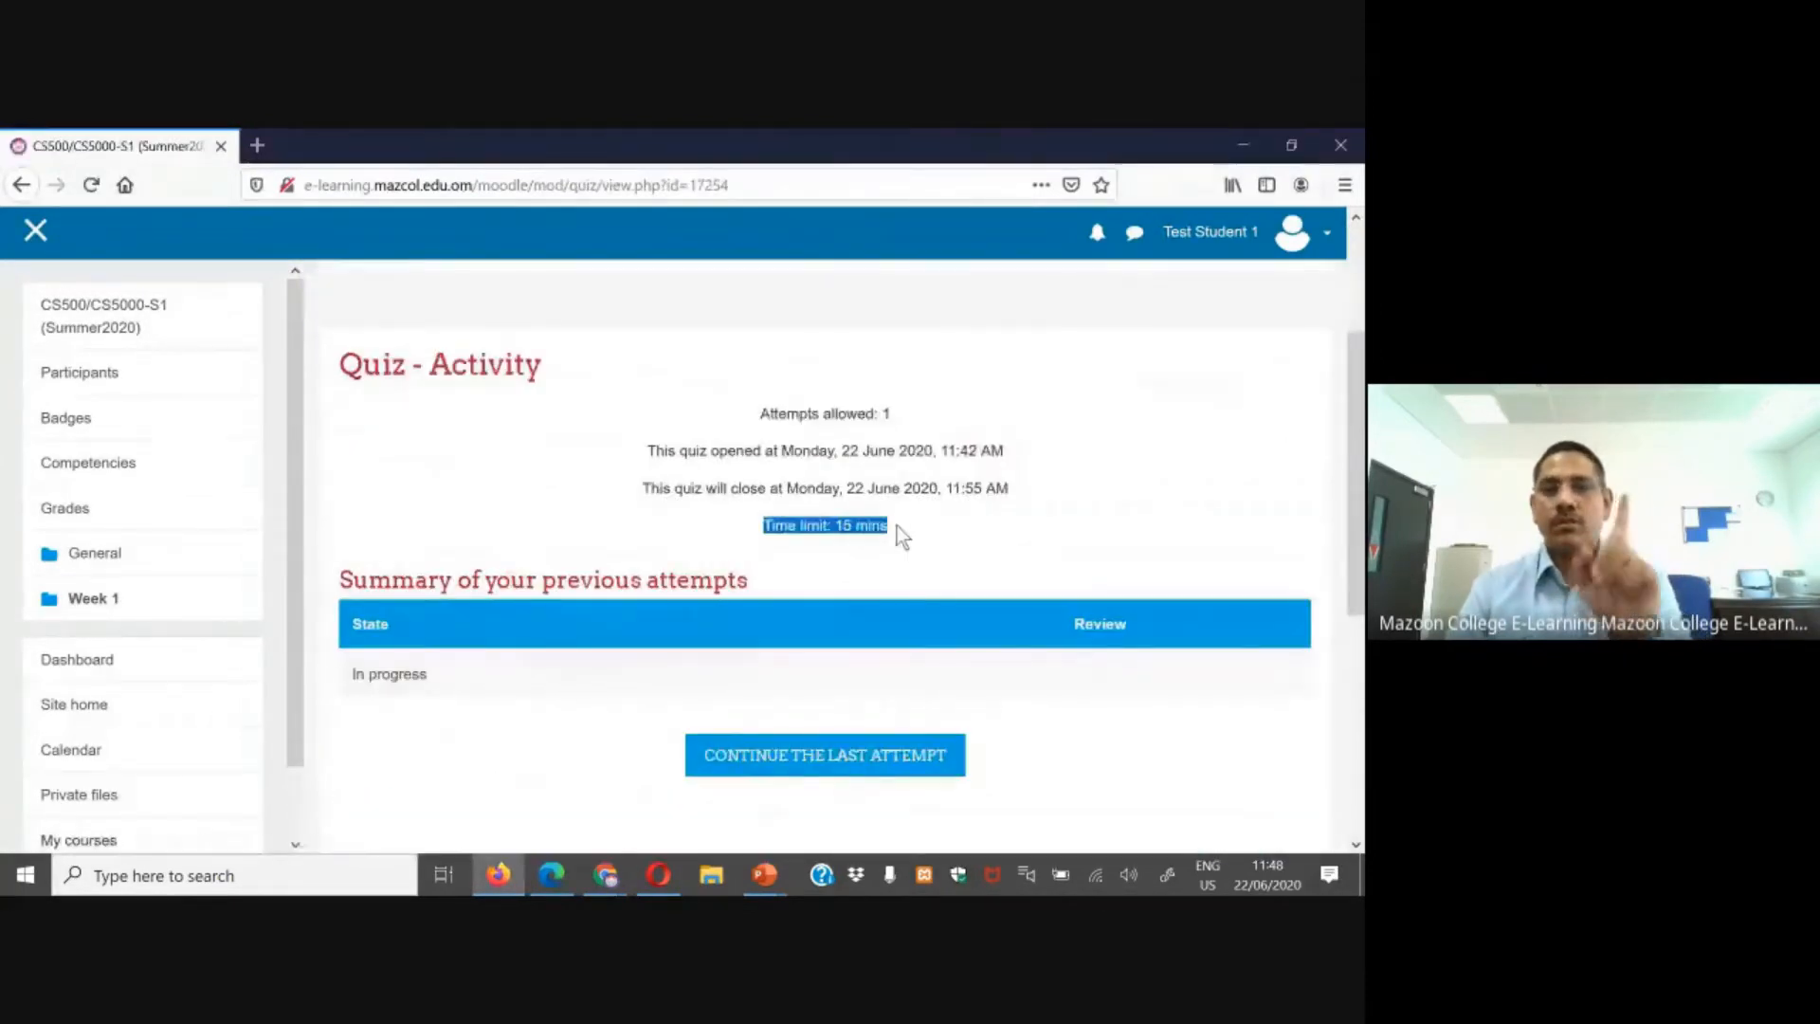
# Step: Reopen the quiz page in Chrome as the second test student and check its close time and time limit
pyautogui.click(605, 875)
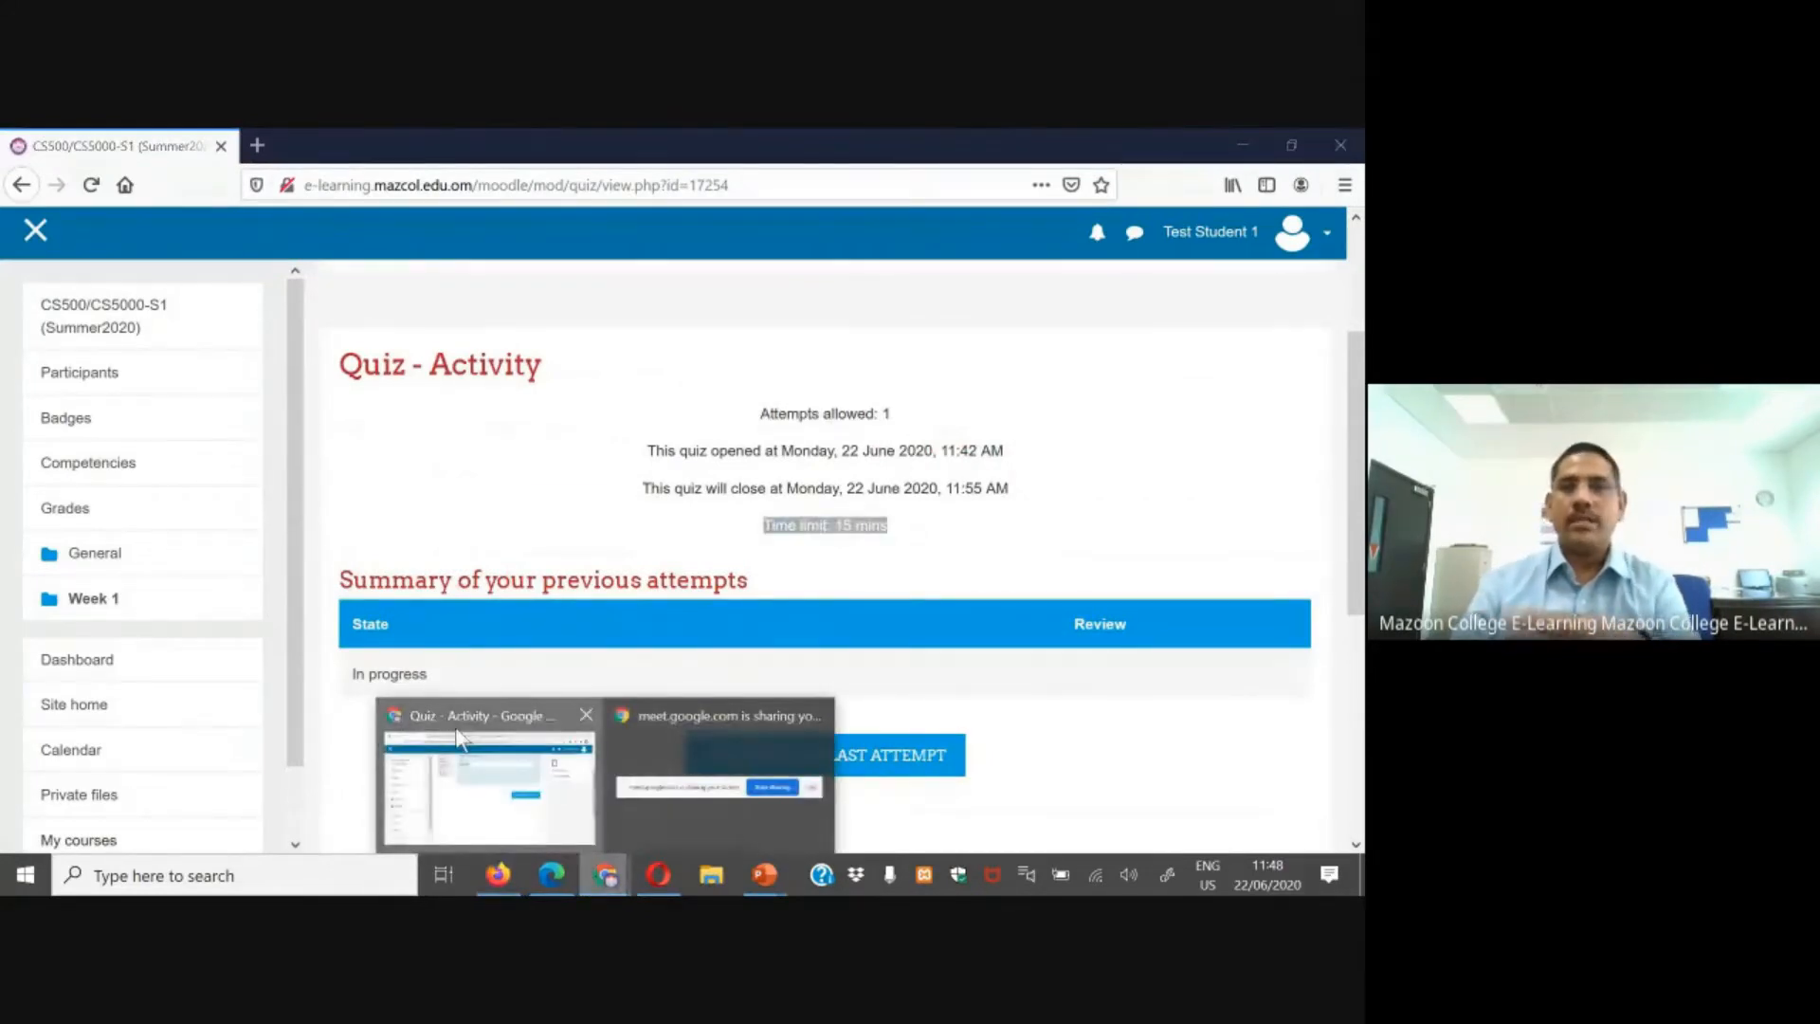
pyautogui.click(459, 737)
pyautogui.scroll(-1, 143, 390)
pyautogui.scroll(1, 91, 353)
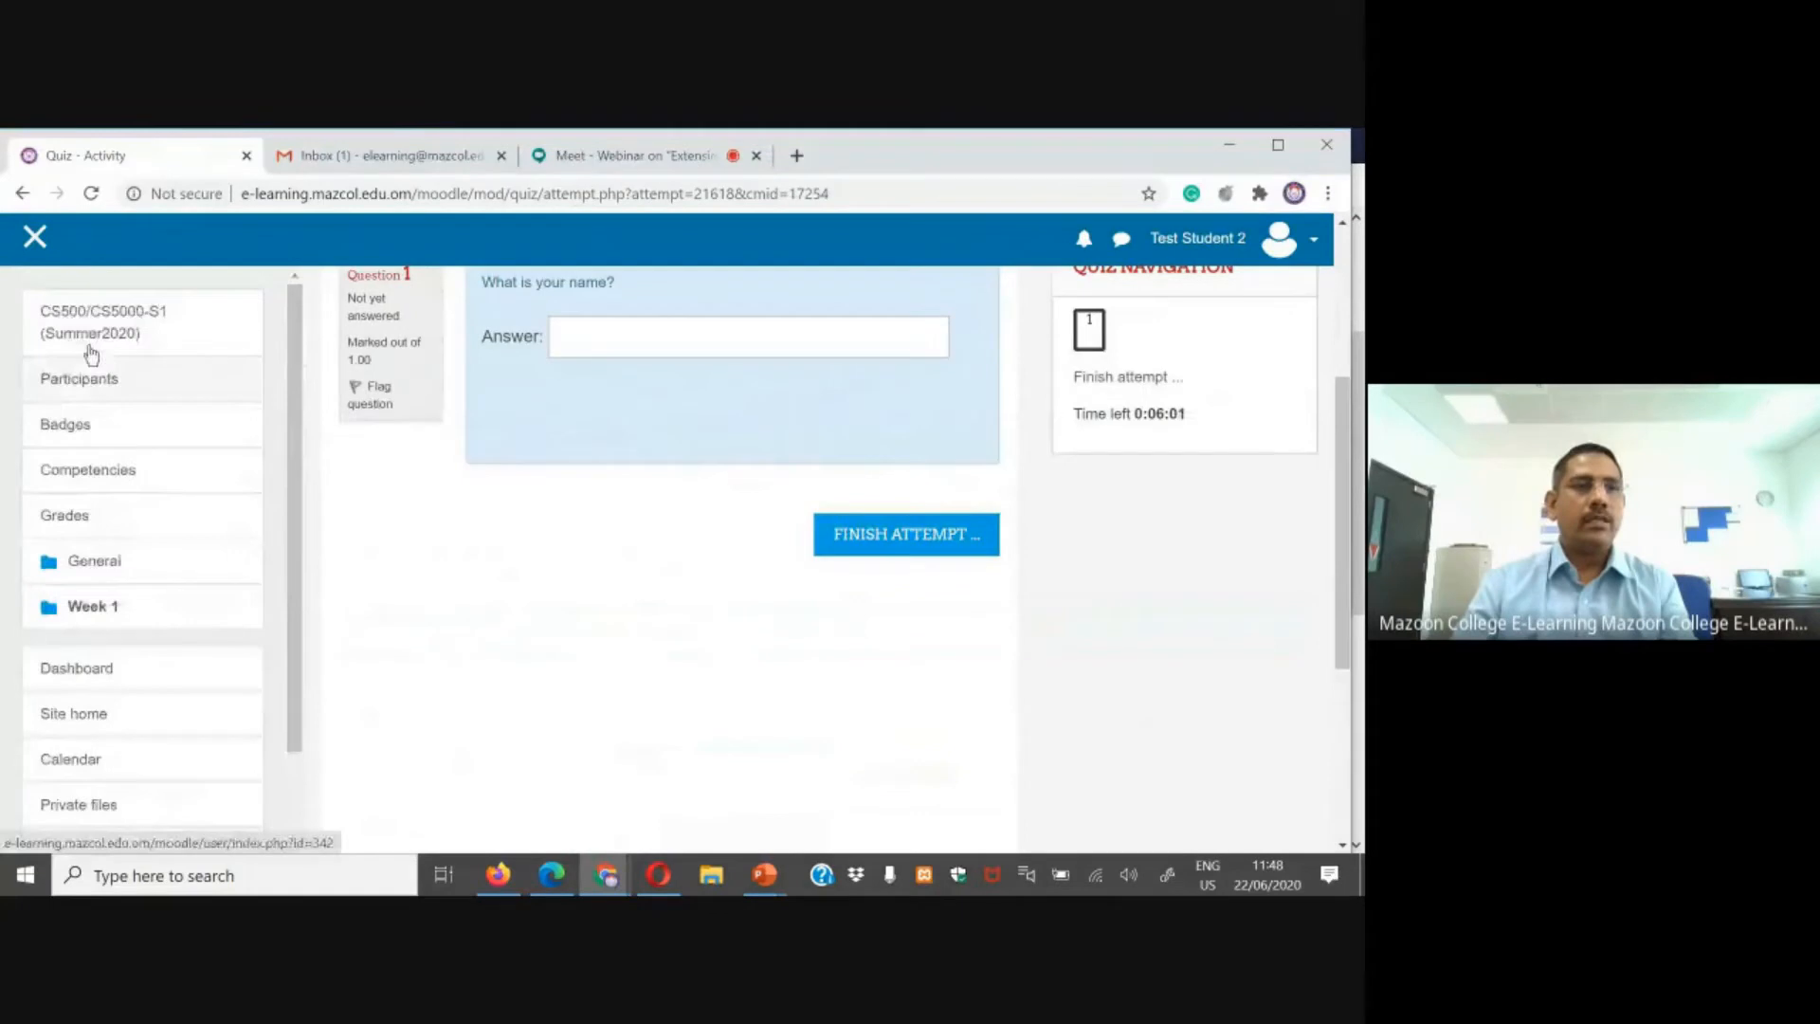
pyautogui.click(89, 331)
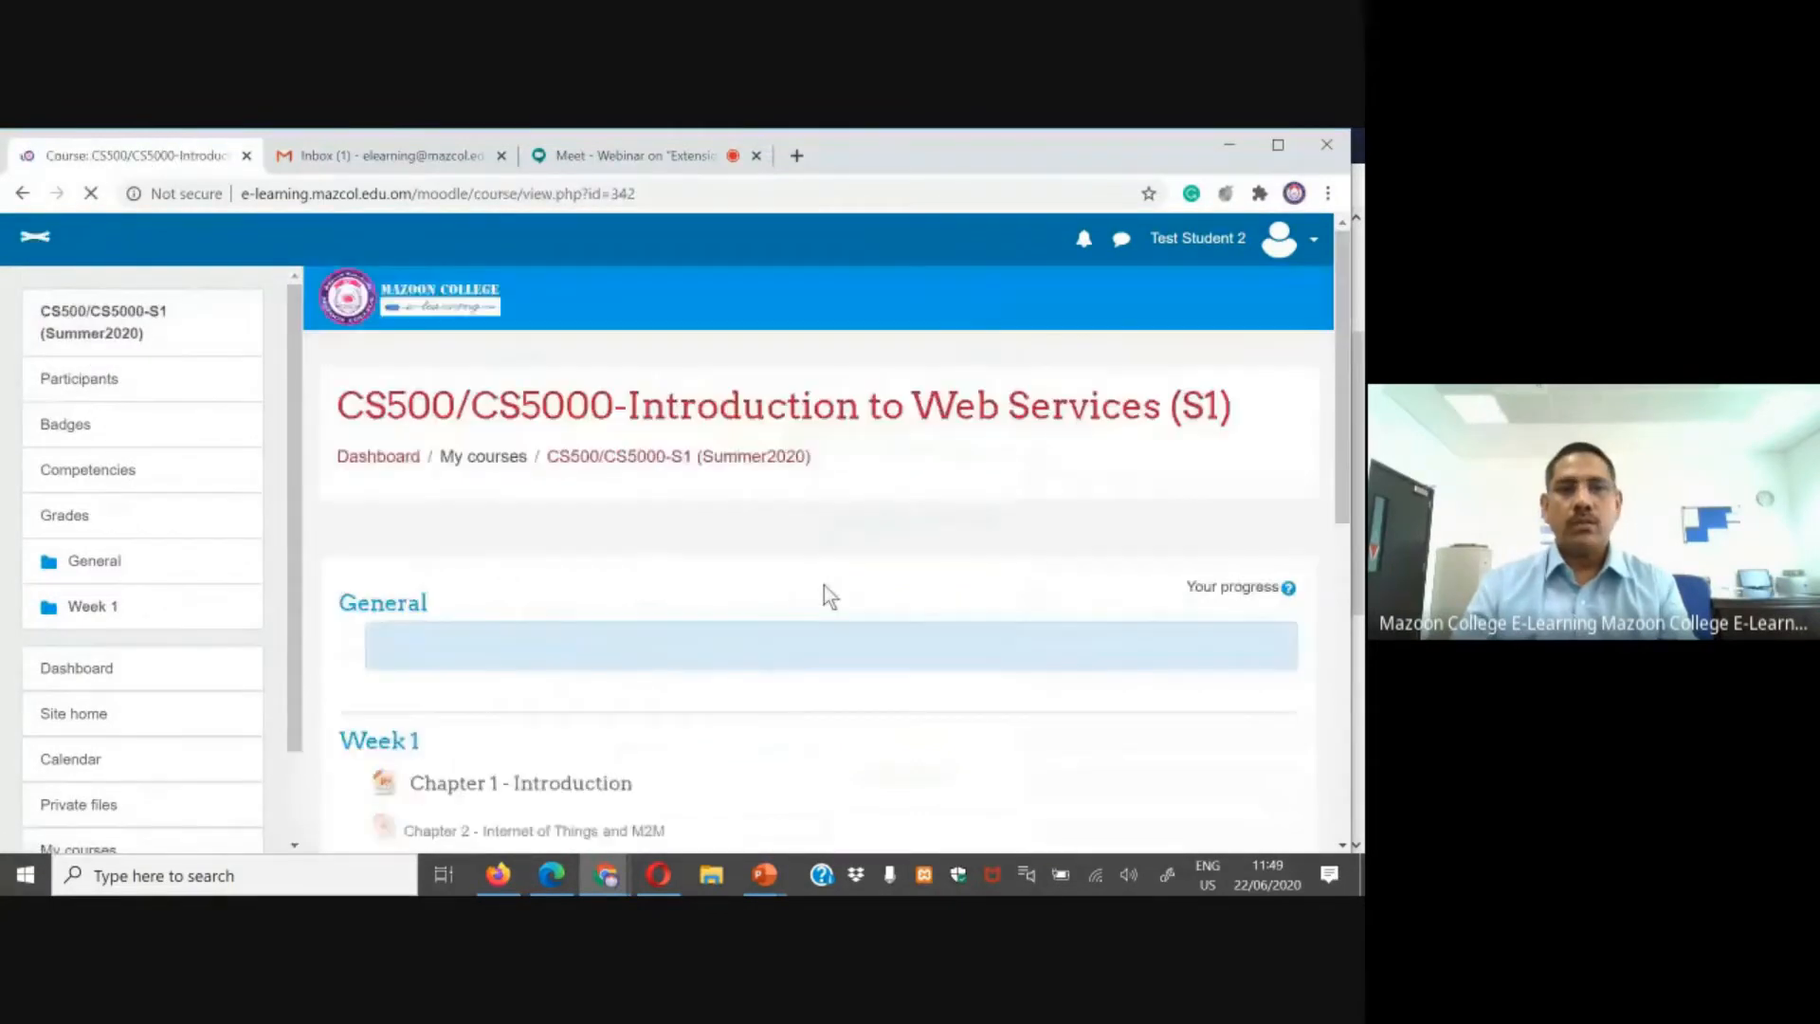
pyautogui.scroll(-4, 822, 584)
pyautogui.click(480, 697)
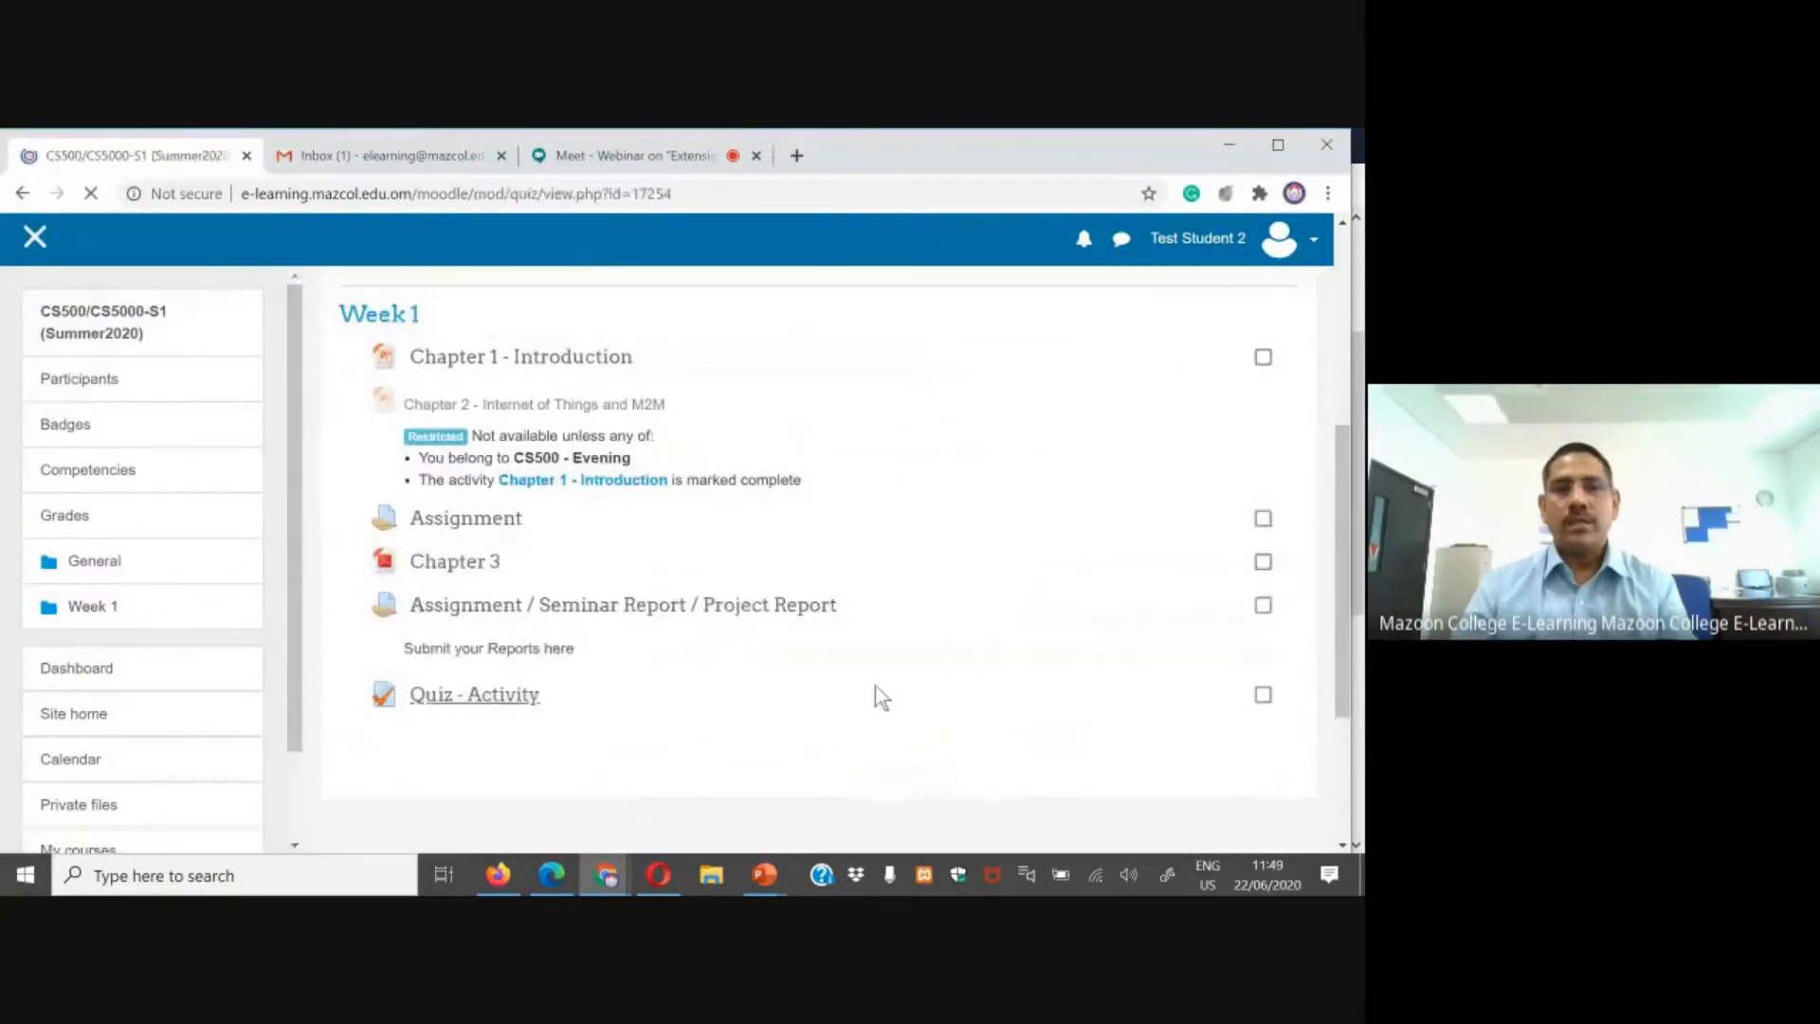
pyautogui.moveTo(941, 500); pyautogui.dragTo(1014, 506)
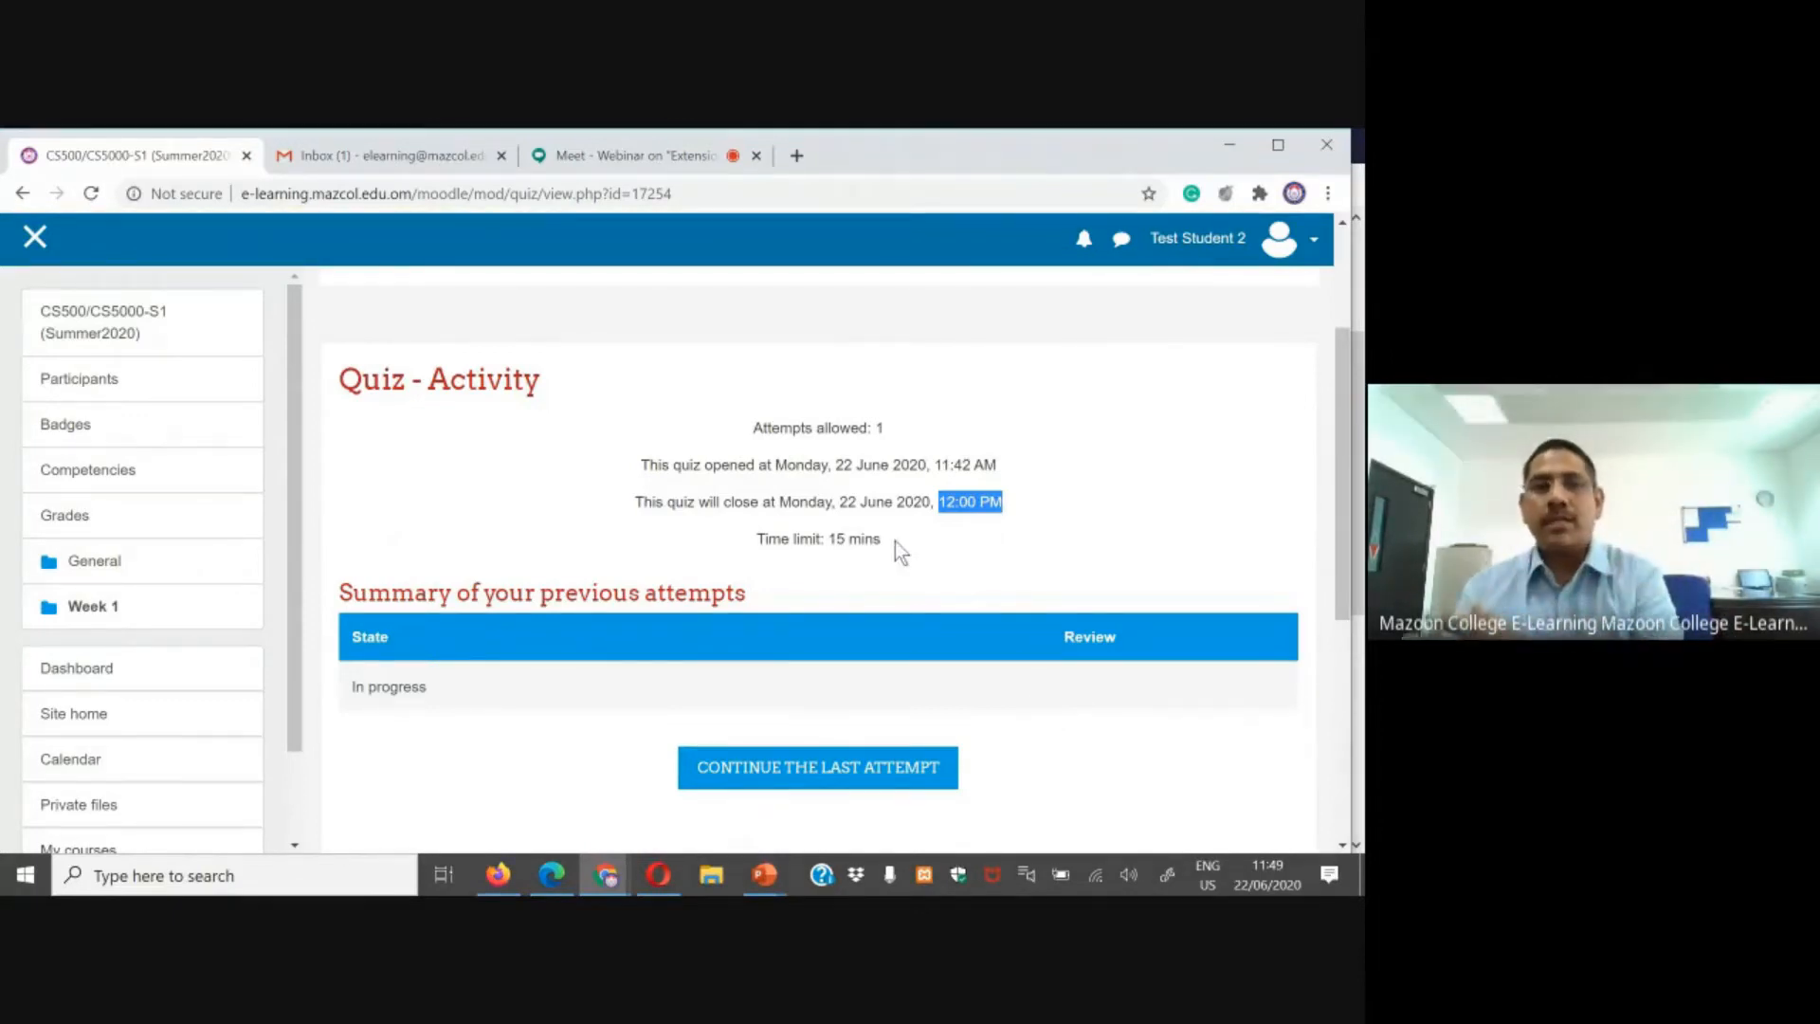
pyautogui.moveTo(764, 540); pyautogui.dragTo(900, 544)
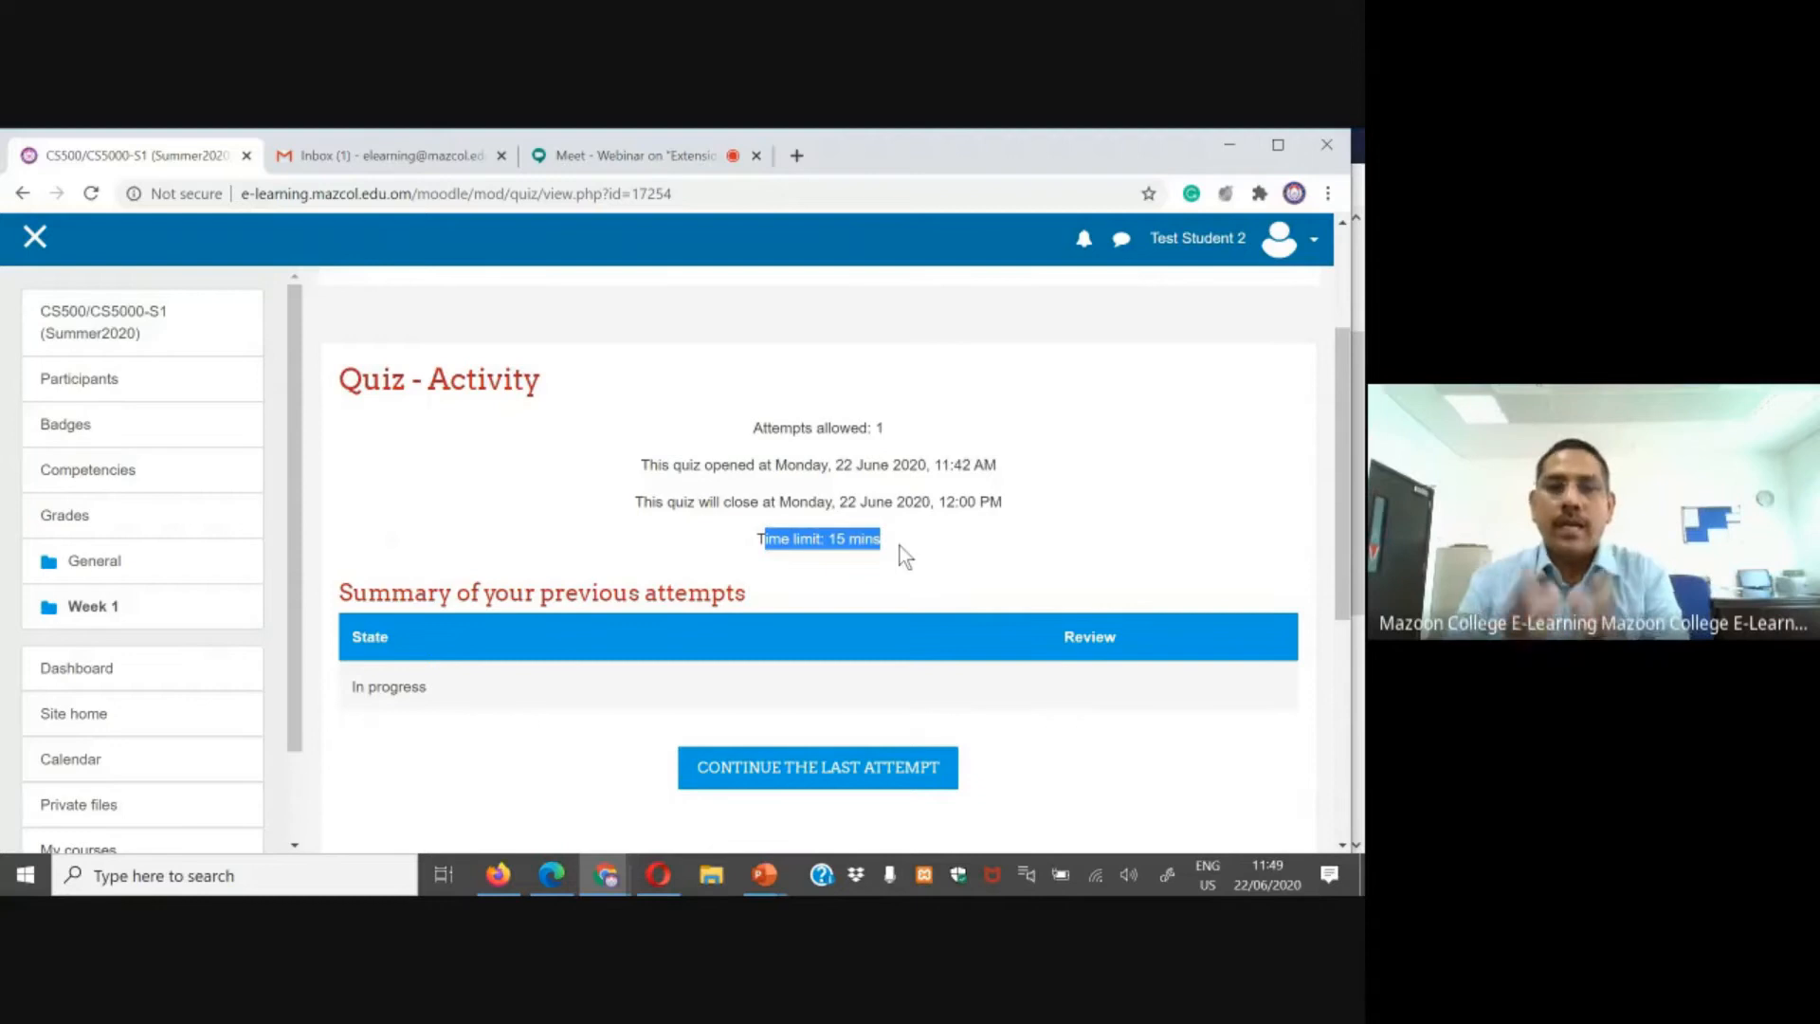
pyautogui.click(839, 546)
pyautogui.moveTo(831, 540); pyautogui.dragTo(882, 540)
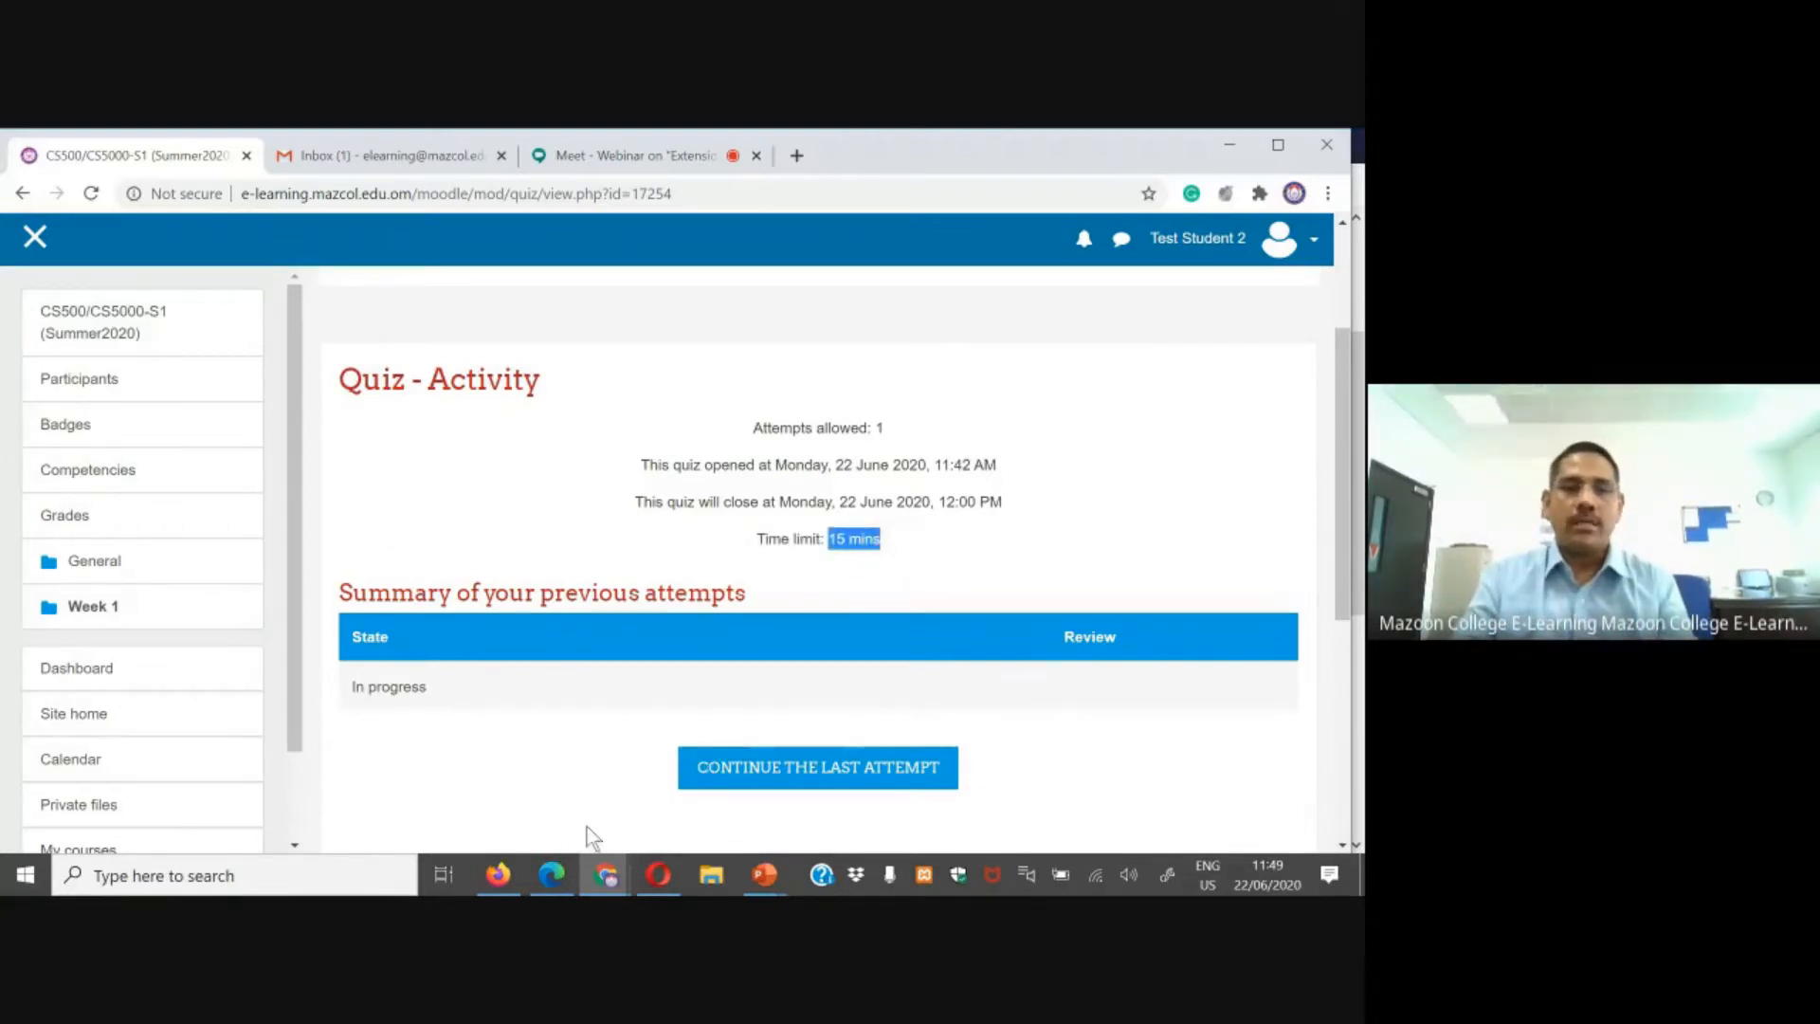
# Step: Edit the second test student's override in Edge, setting the time limit to 20 minutes, and save
pyautogui.click(559, 873)
pyautogui.click(1180, 630)
pyautogui.scroll(-3, 901, 640)
pyautogui.doubleClick(611, 548)
pyautogui.write('20')
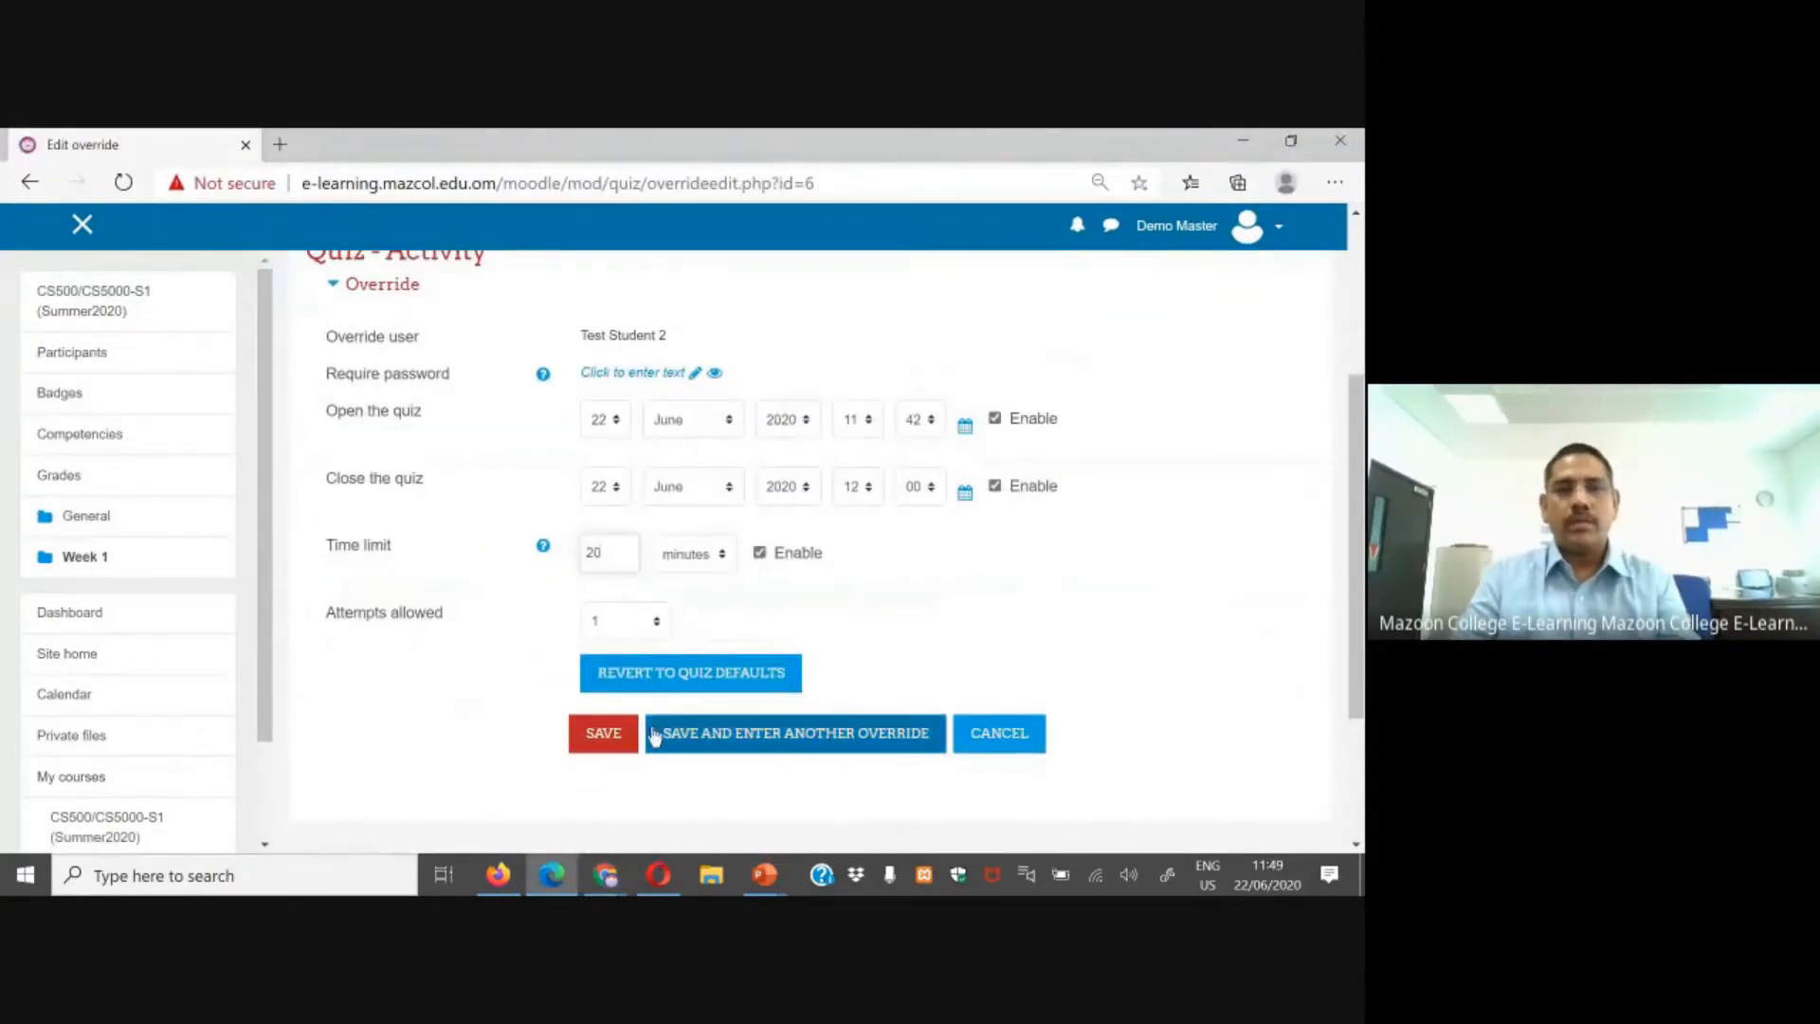
pyautogui.click(599, 739)
pyautogui.scroll(-3, 633, 724)
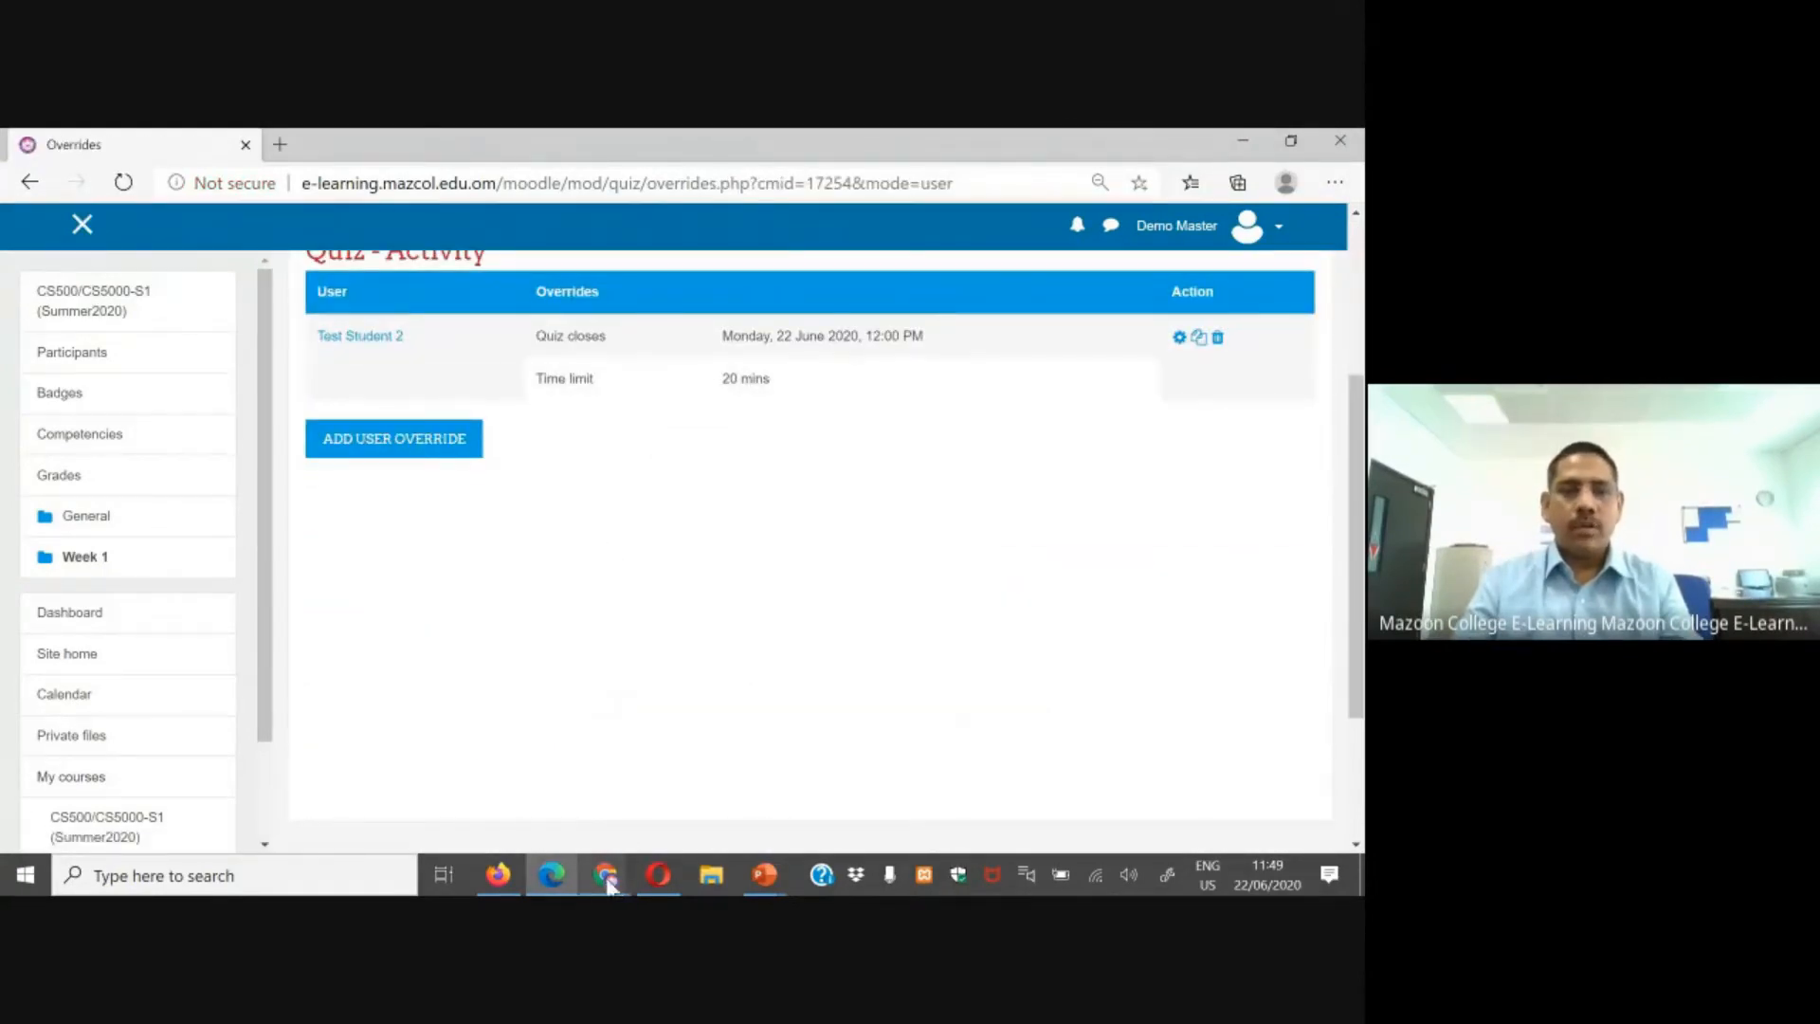
# Step: Reload the quiz page in Chrome as the second test student and check its close time and time limit
pyautogui.click(489, 777)
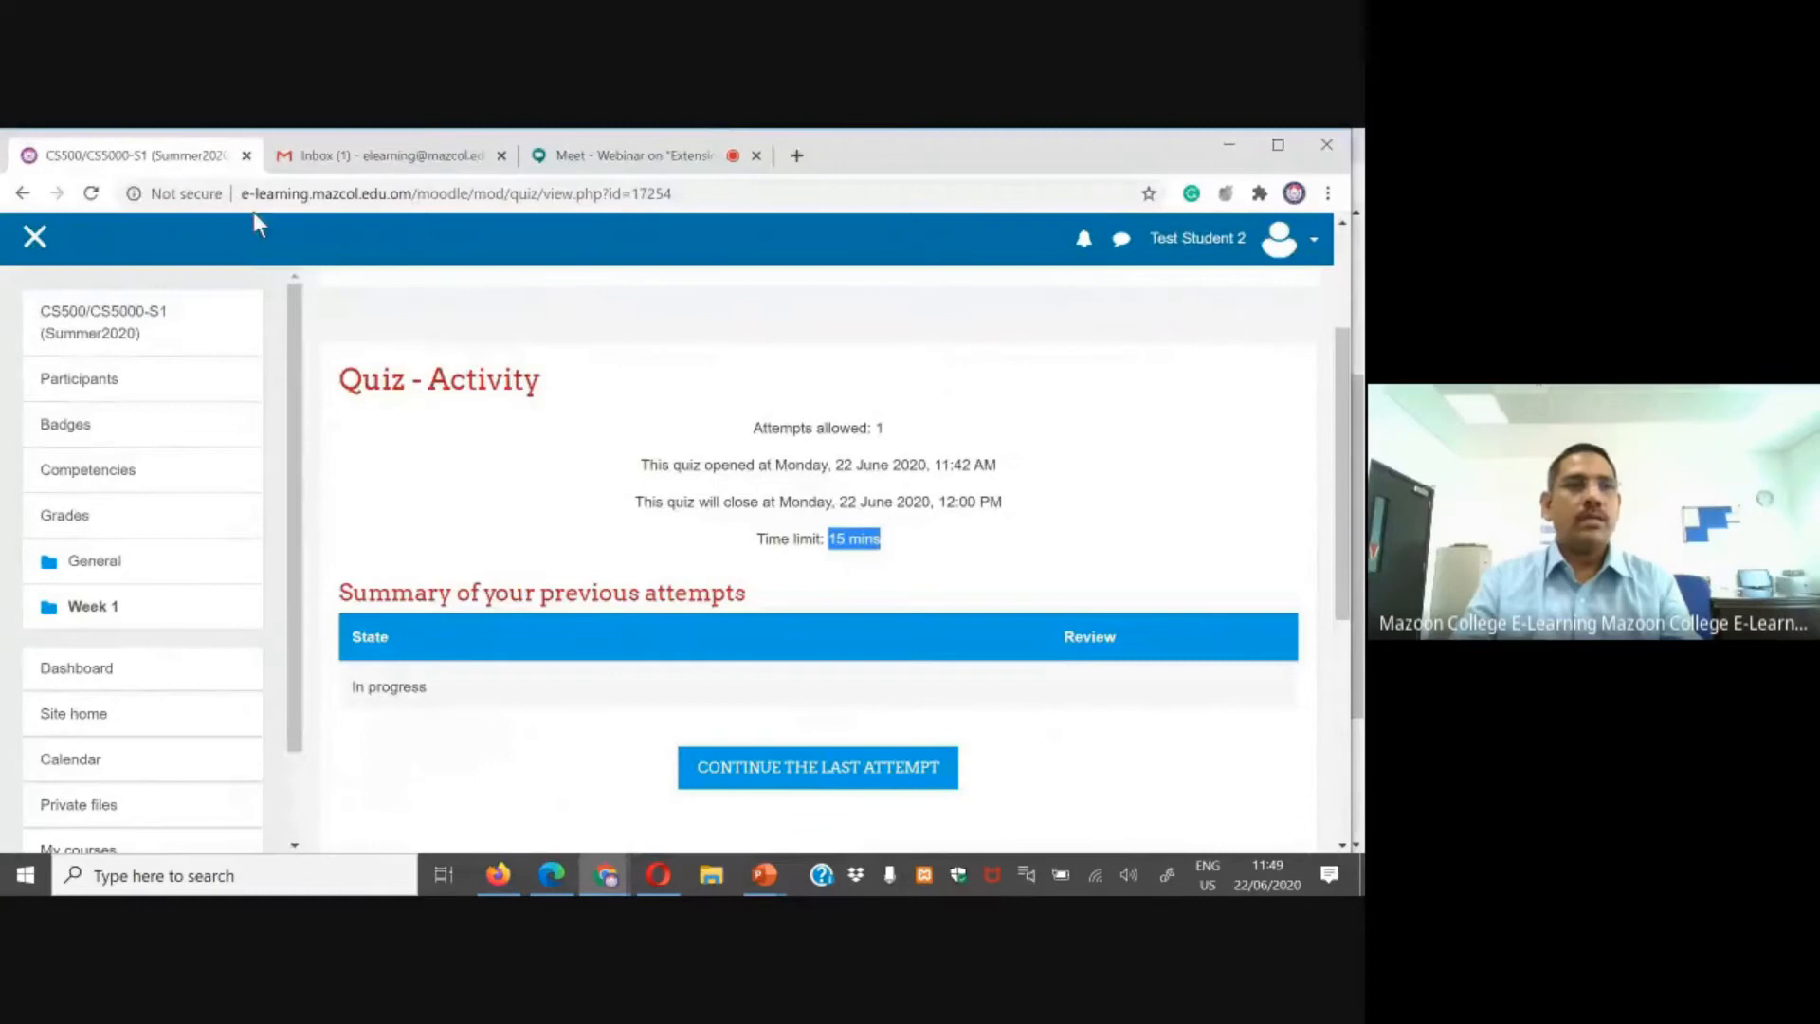
pyautogui.click(92, 192)
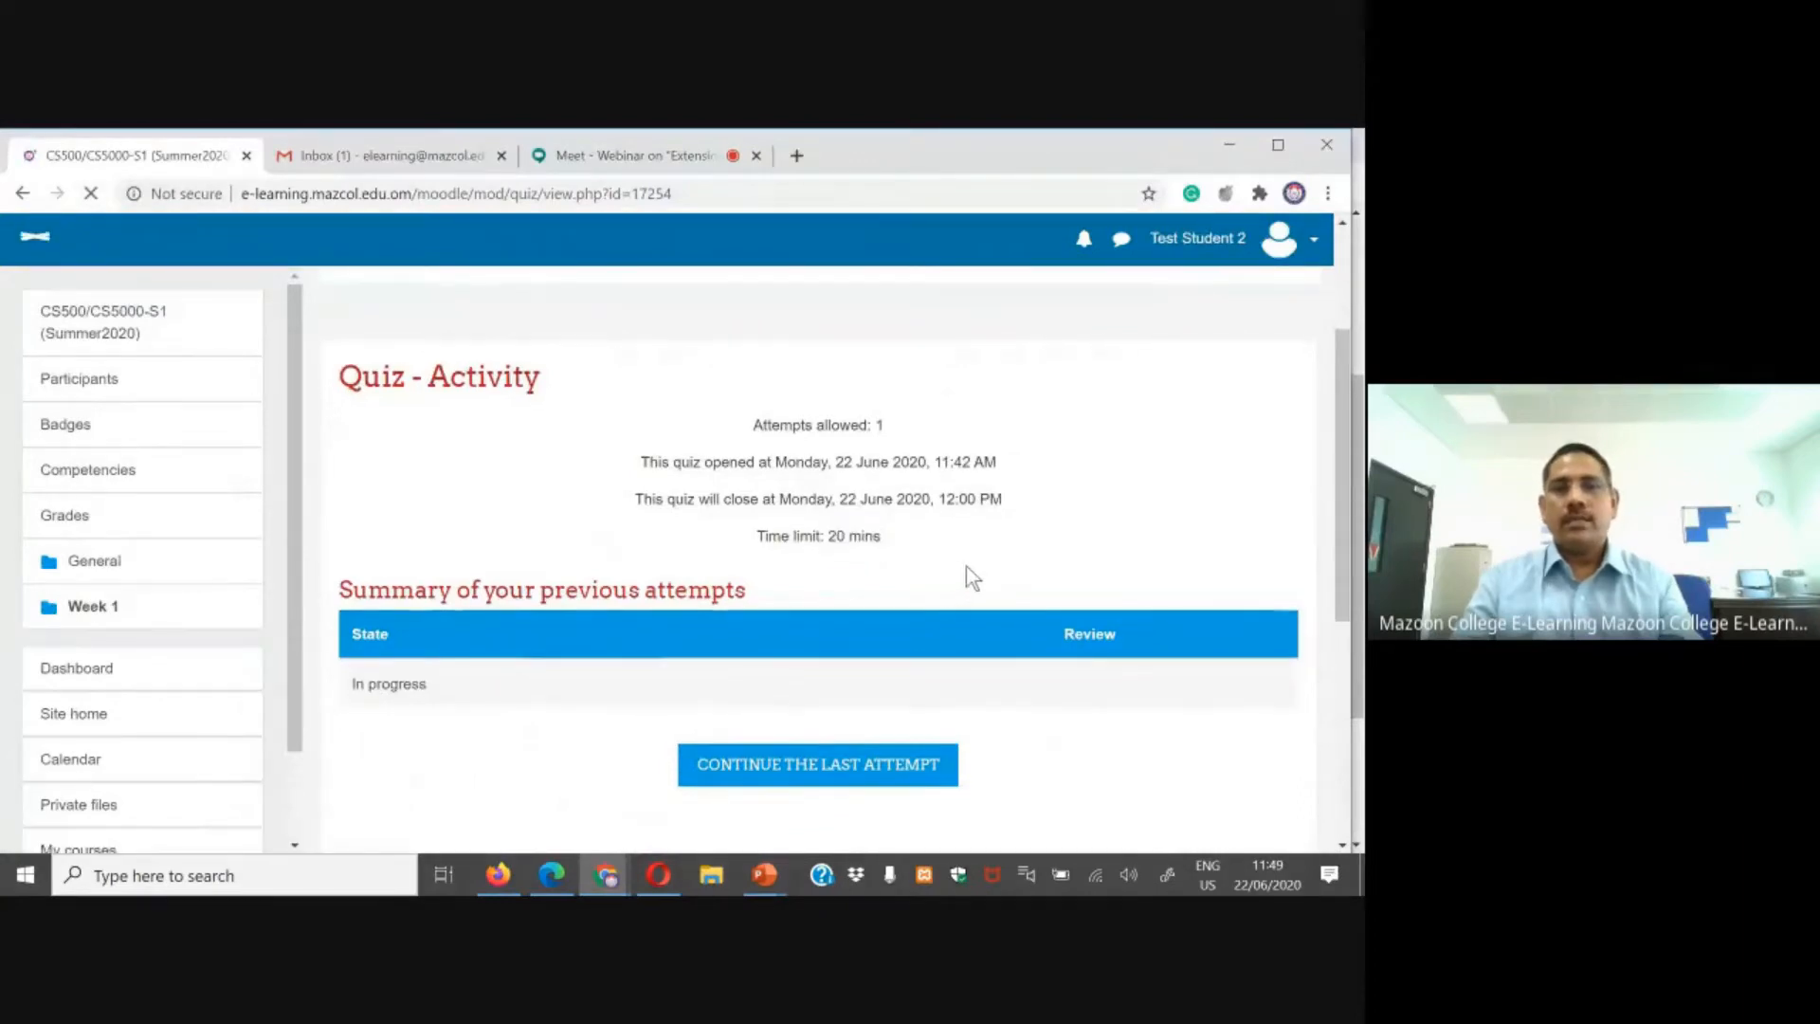
pyautogui.moveTo(939, 498); pyautogui.dragTo(1005, 495)
pyautogui.moveTo(829, 537); pyautogui.dragTo(887, 541)
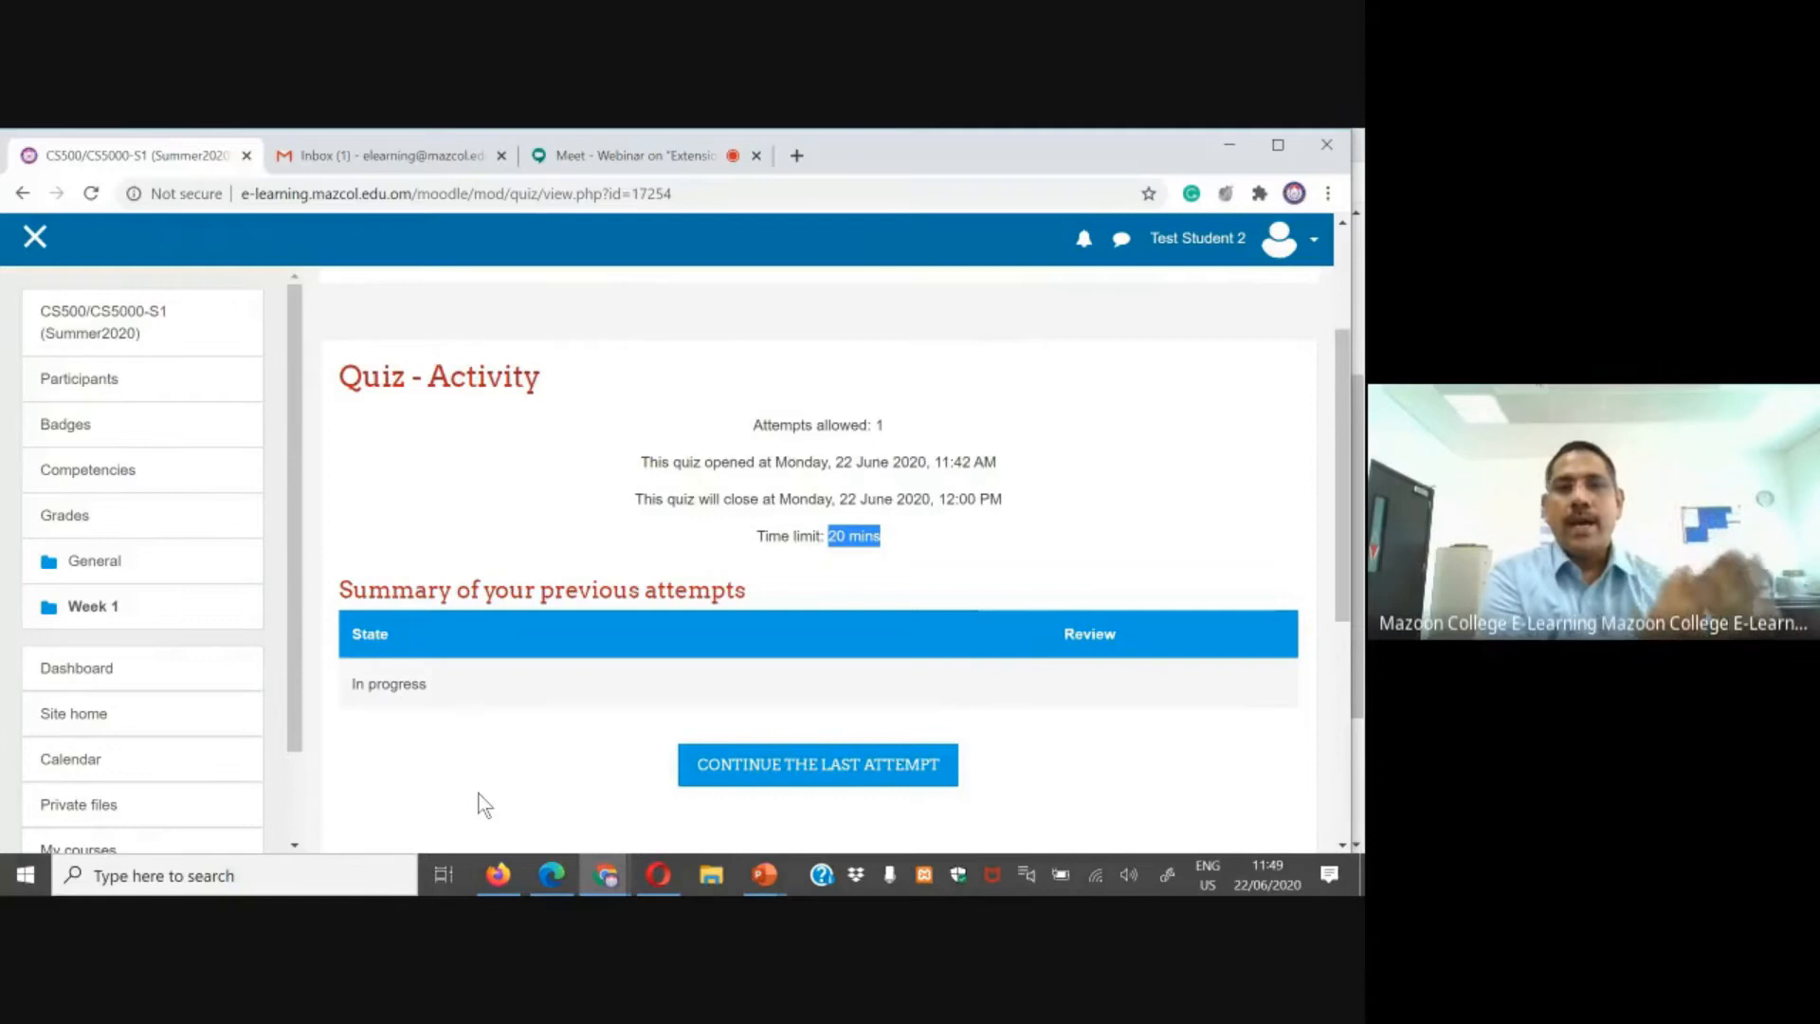
# Step: Refresh the quiz page in Opera as a student without an override and check its close time and time limit
pyautogui.click(659, 874)
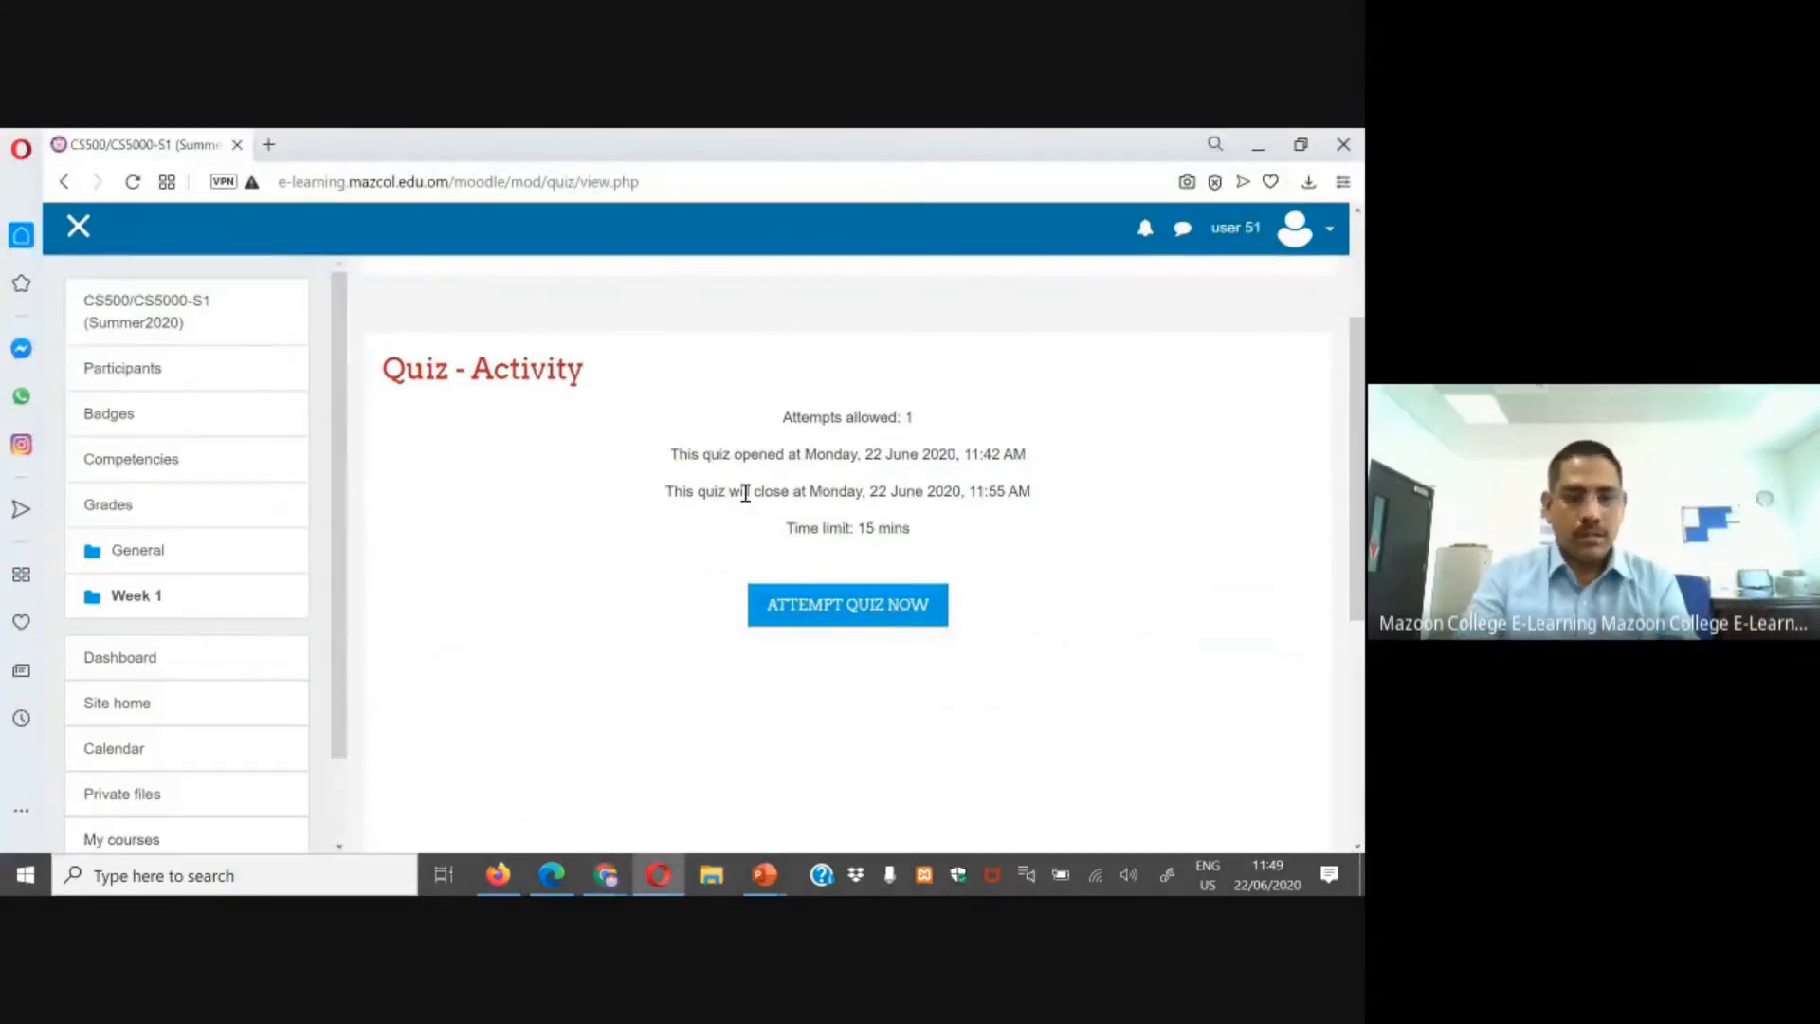
pyautogui.press('F5')
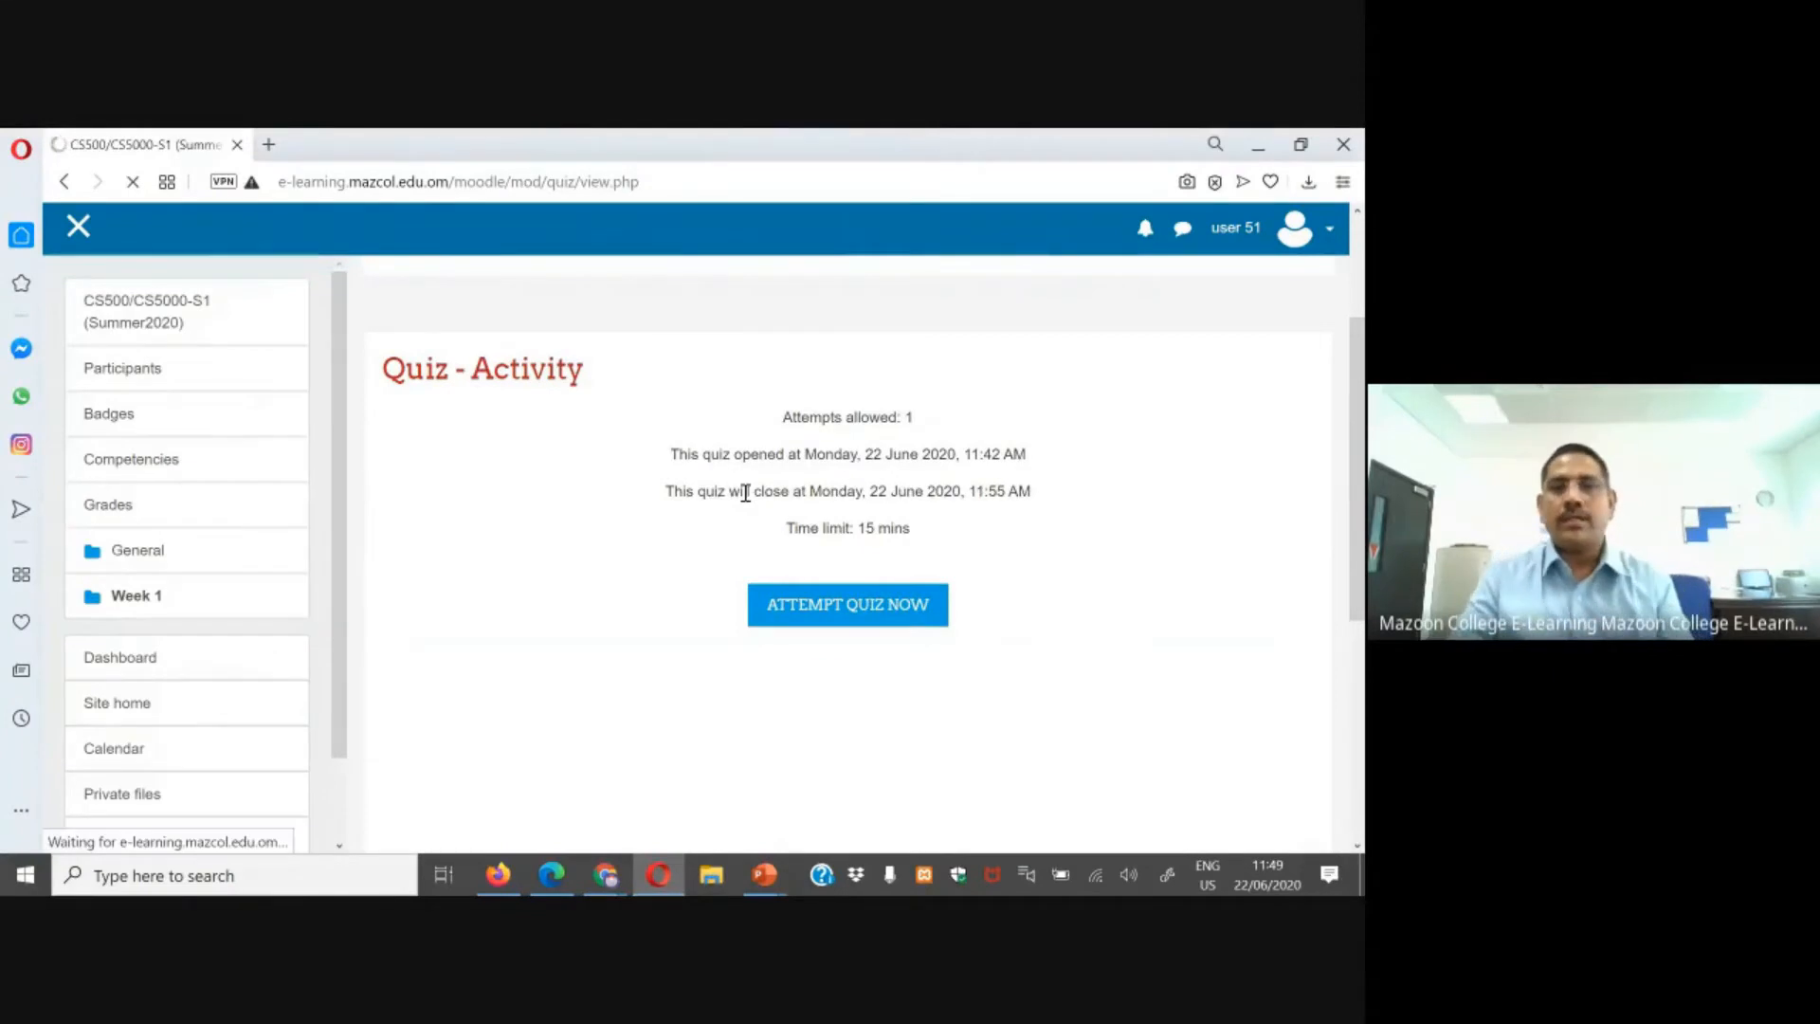
pyautogui.moveTo(976, 489); pyautogui.dragTo(1057, 504)
pyautogui.moveTo(866, 528); pyautogui.dragTo(912, 531)
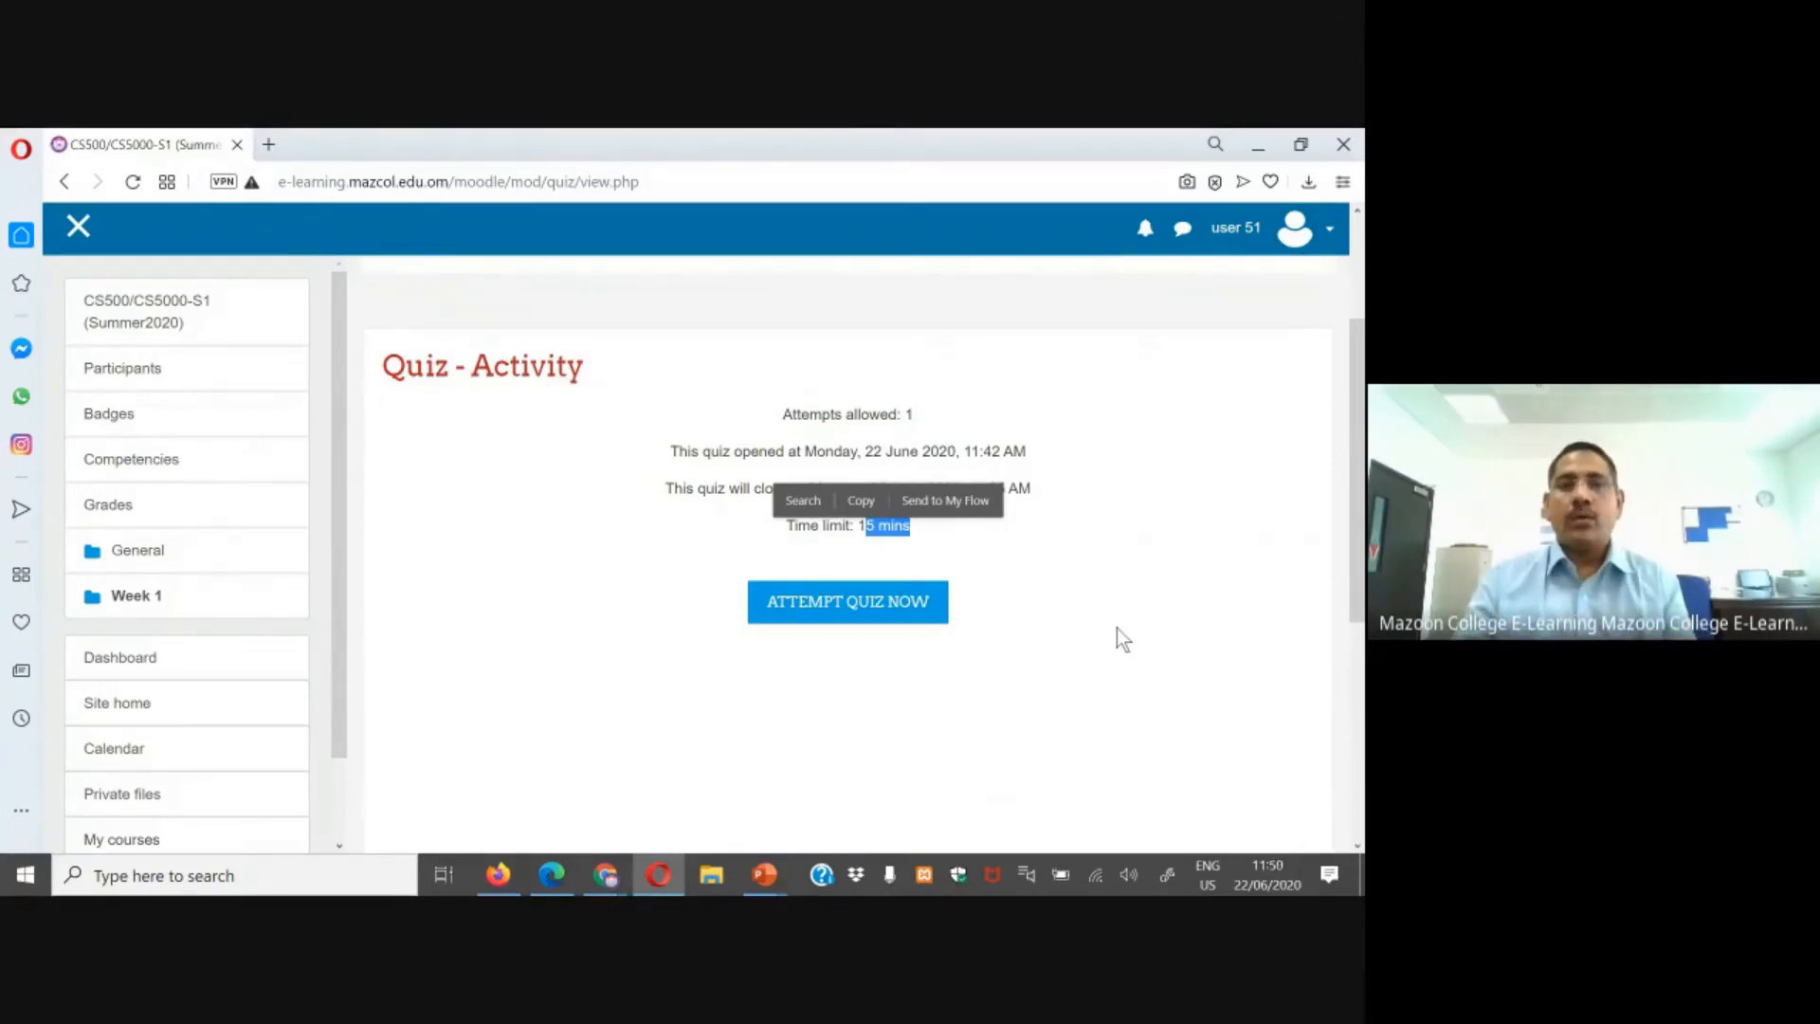
pyautogui.click(1103, 706)
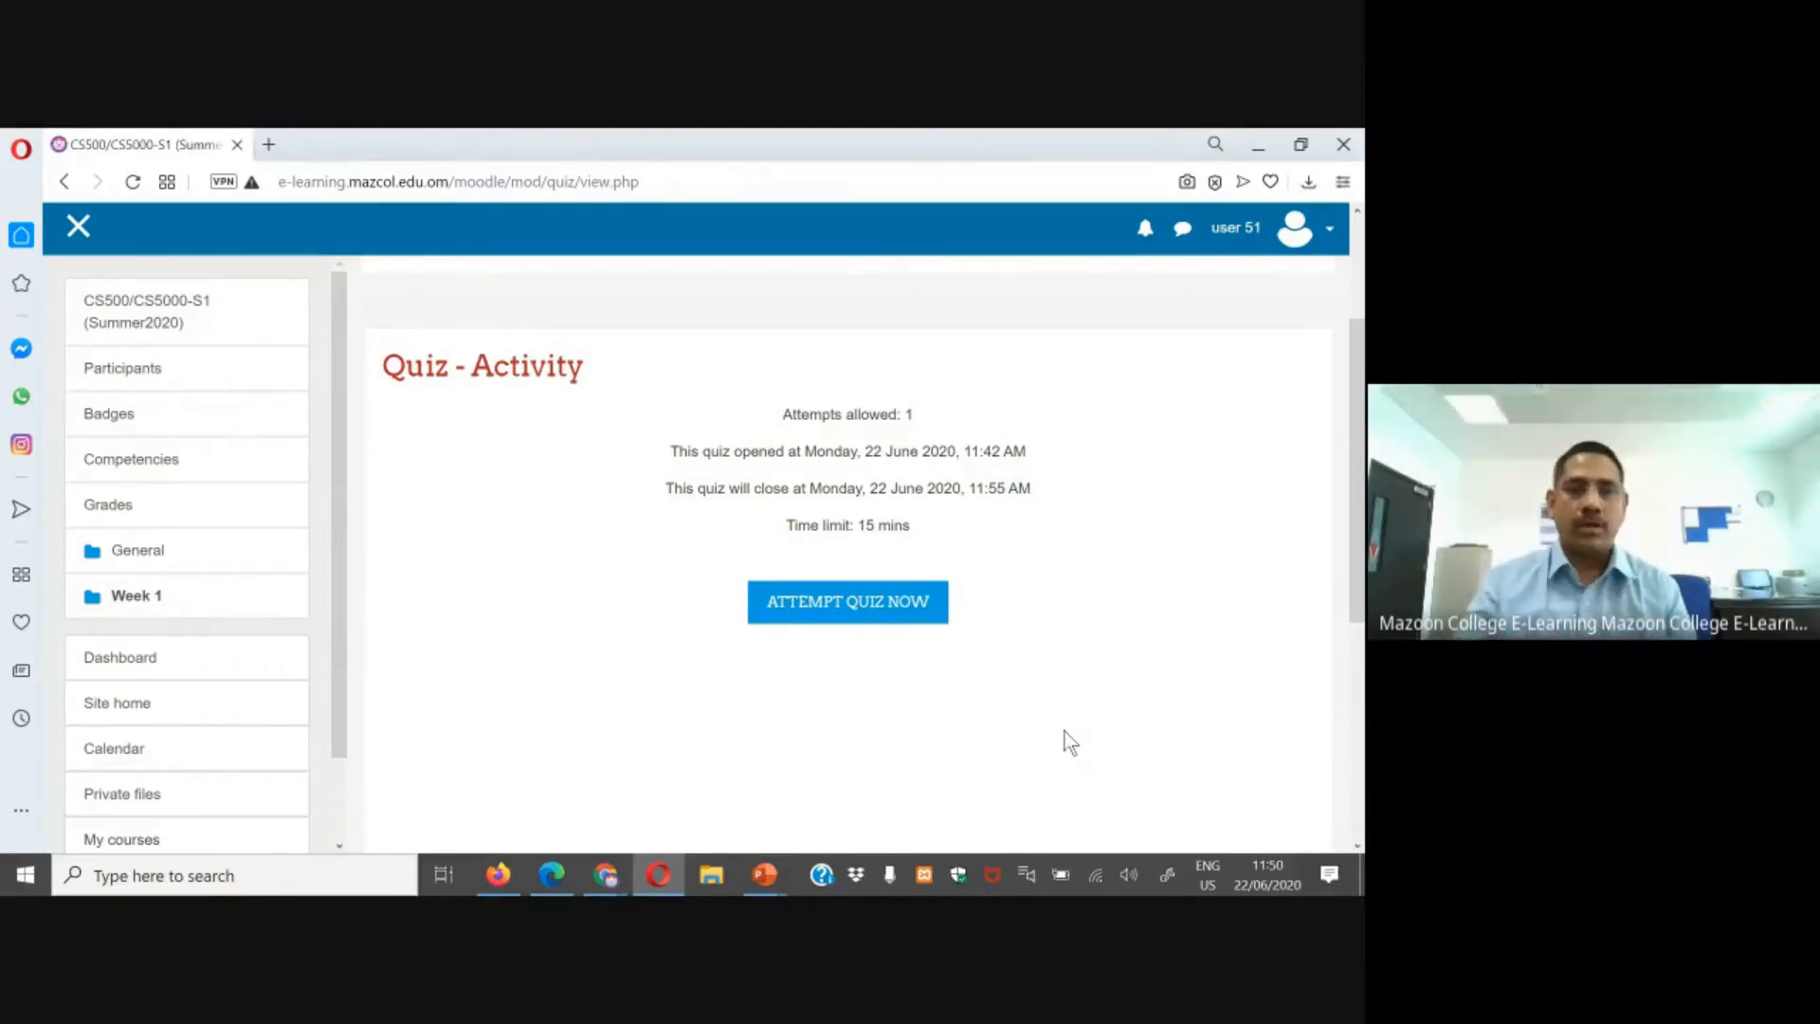
# Step: Return to the course page as the teacher in Edge
pyautogui.click(553, 878)
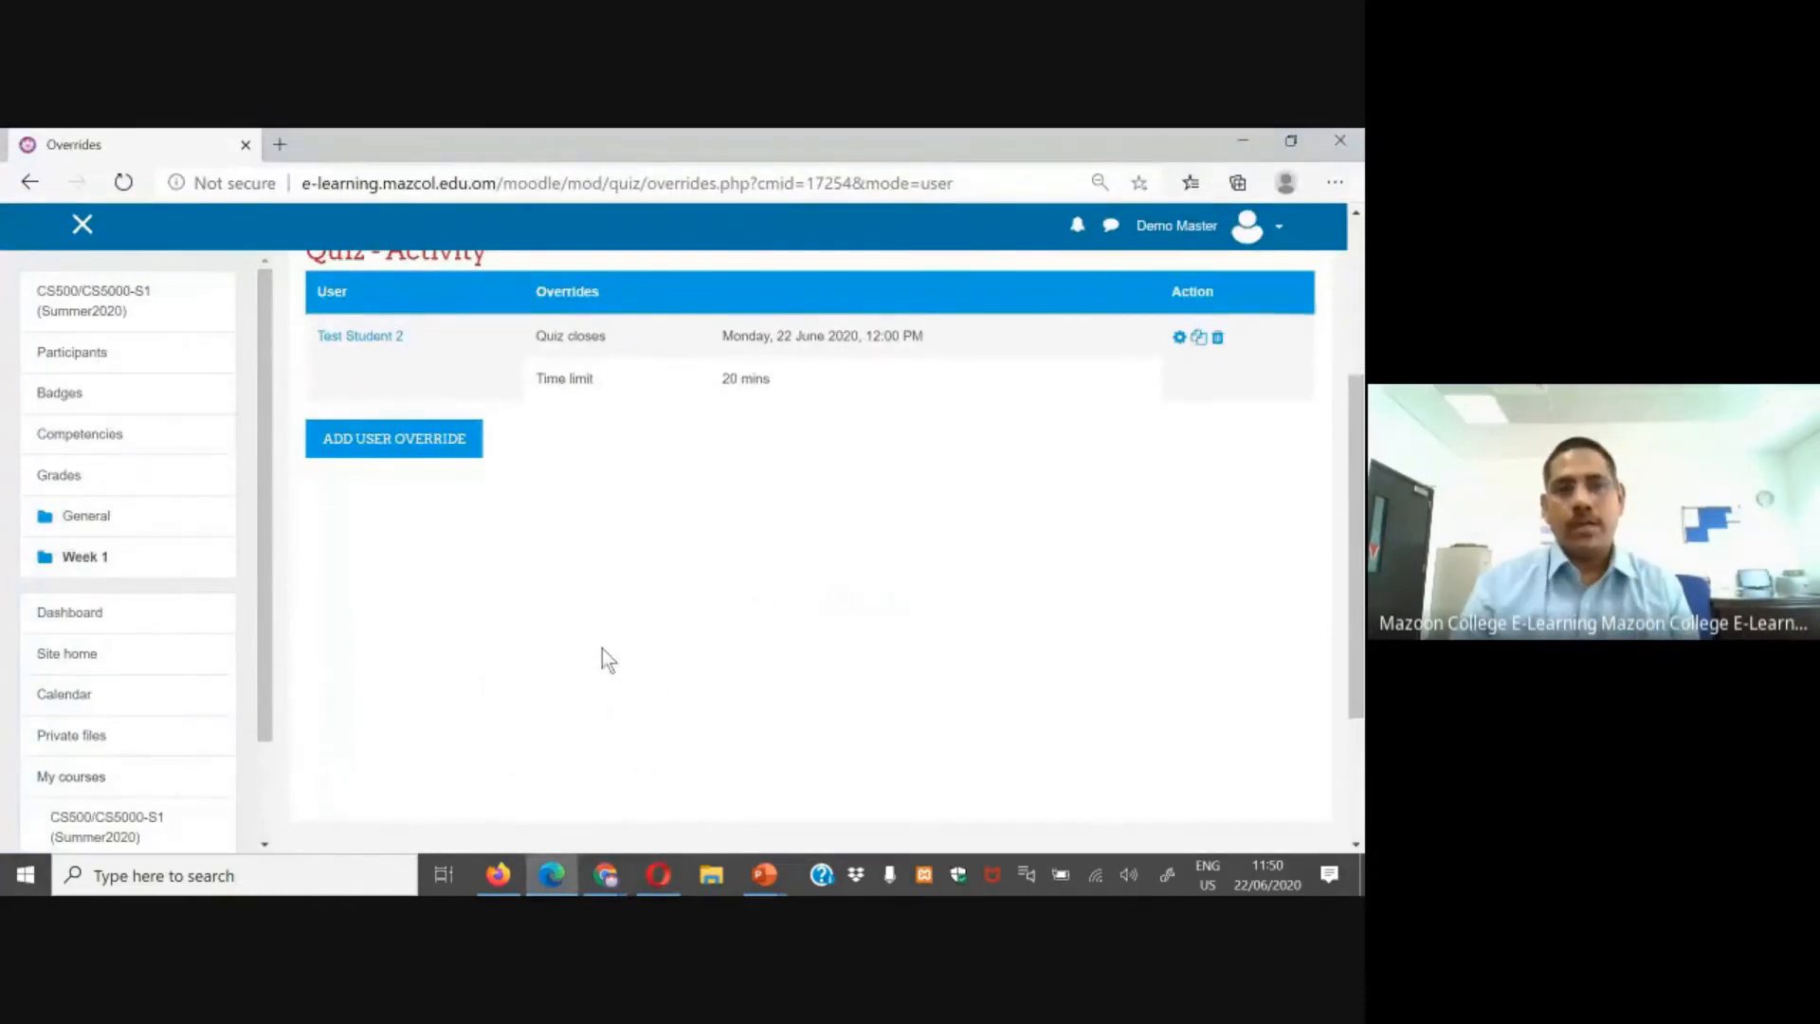
pyautogui.scroll(2, 601, 658)
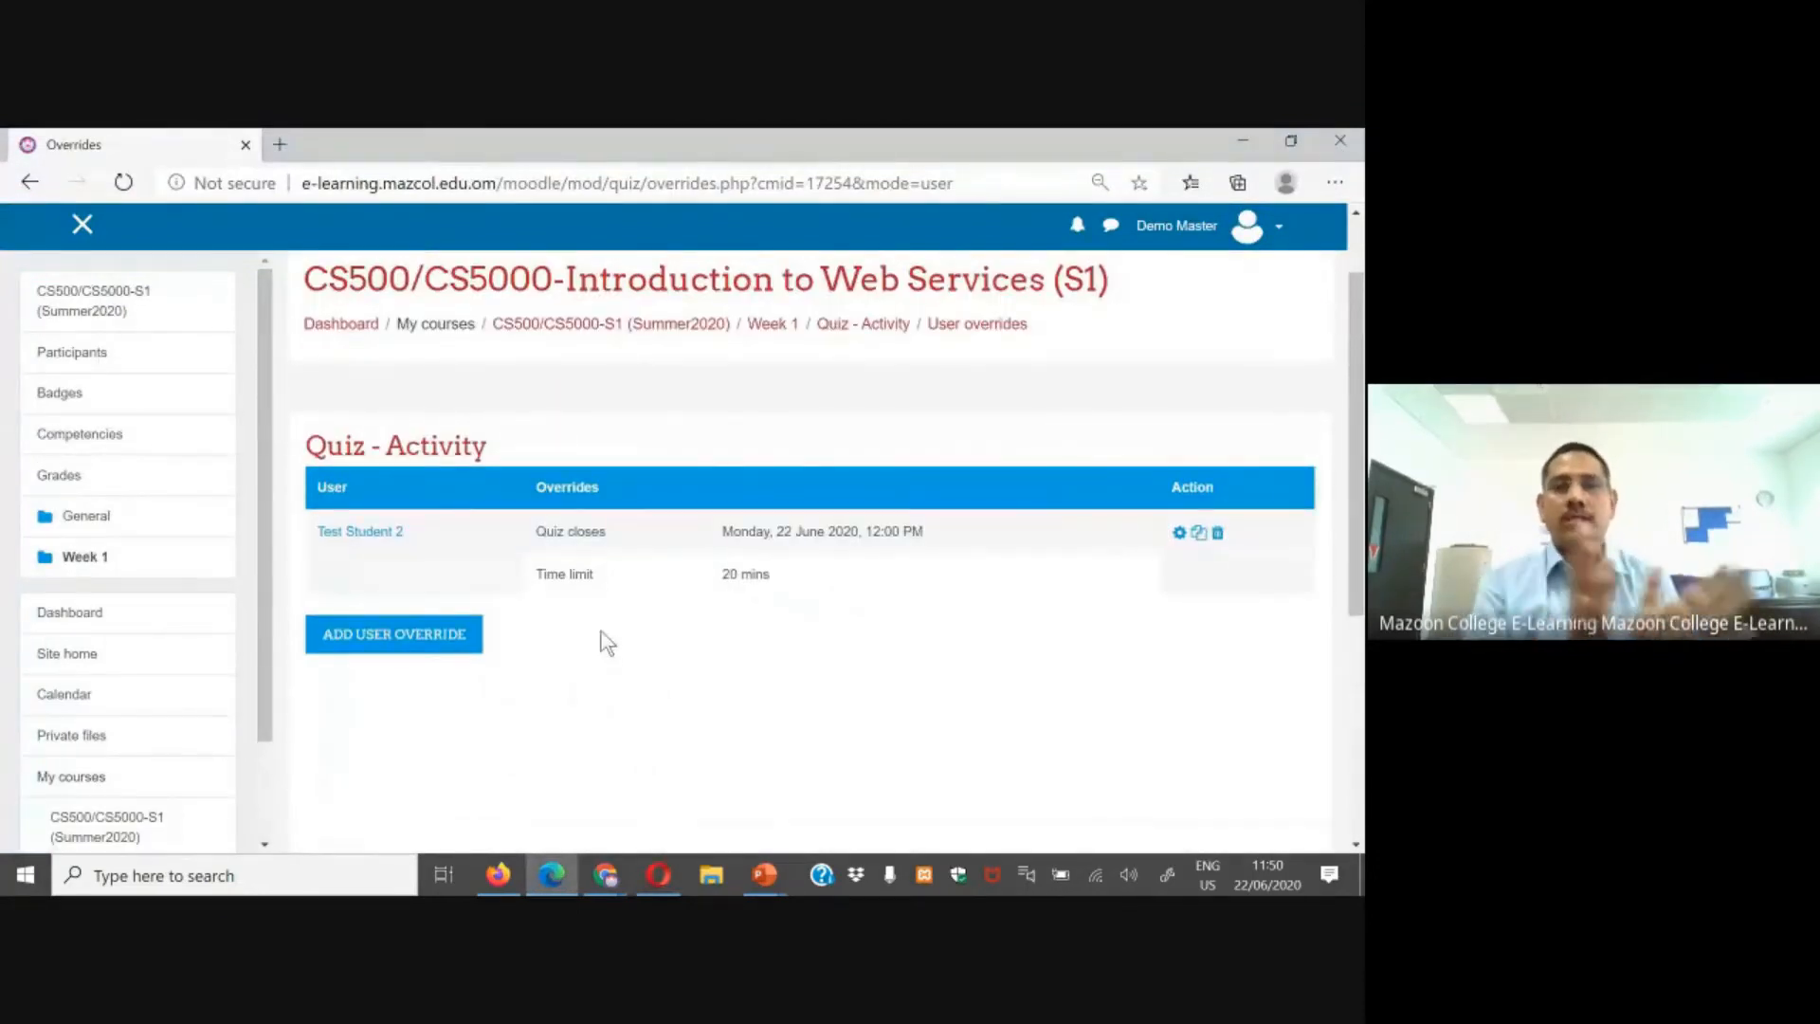
pyautogui.click(104, 821)
pyautogui.scroll(-3, 453, 719)
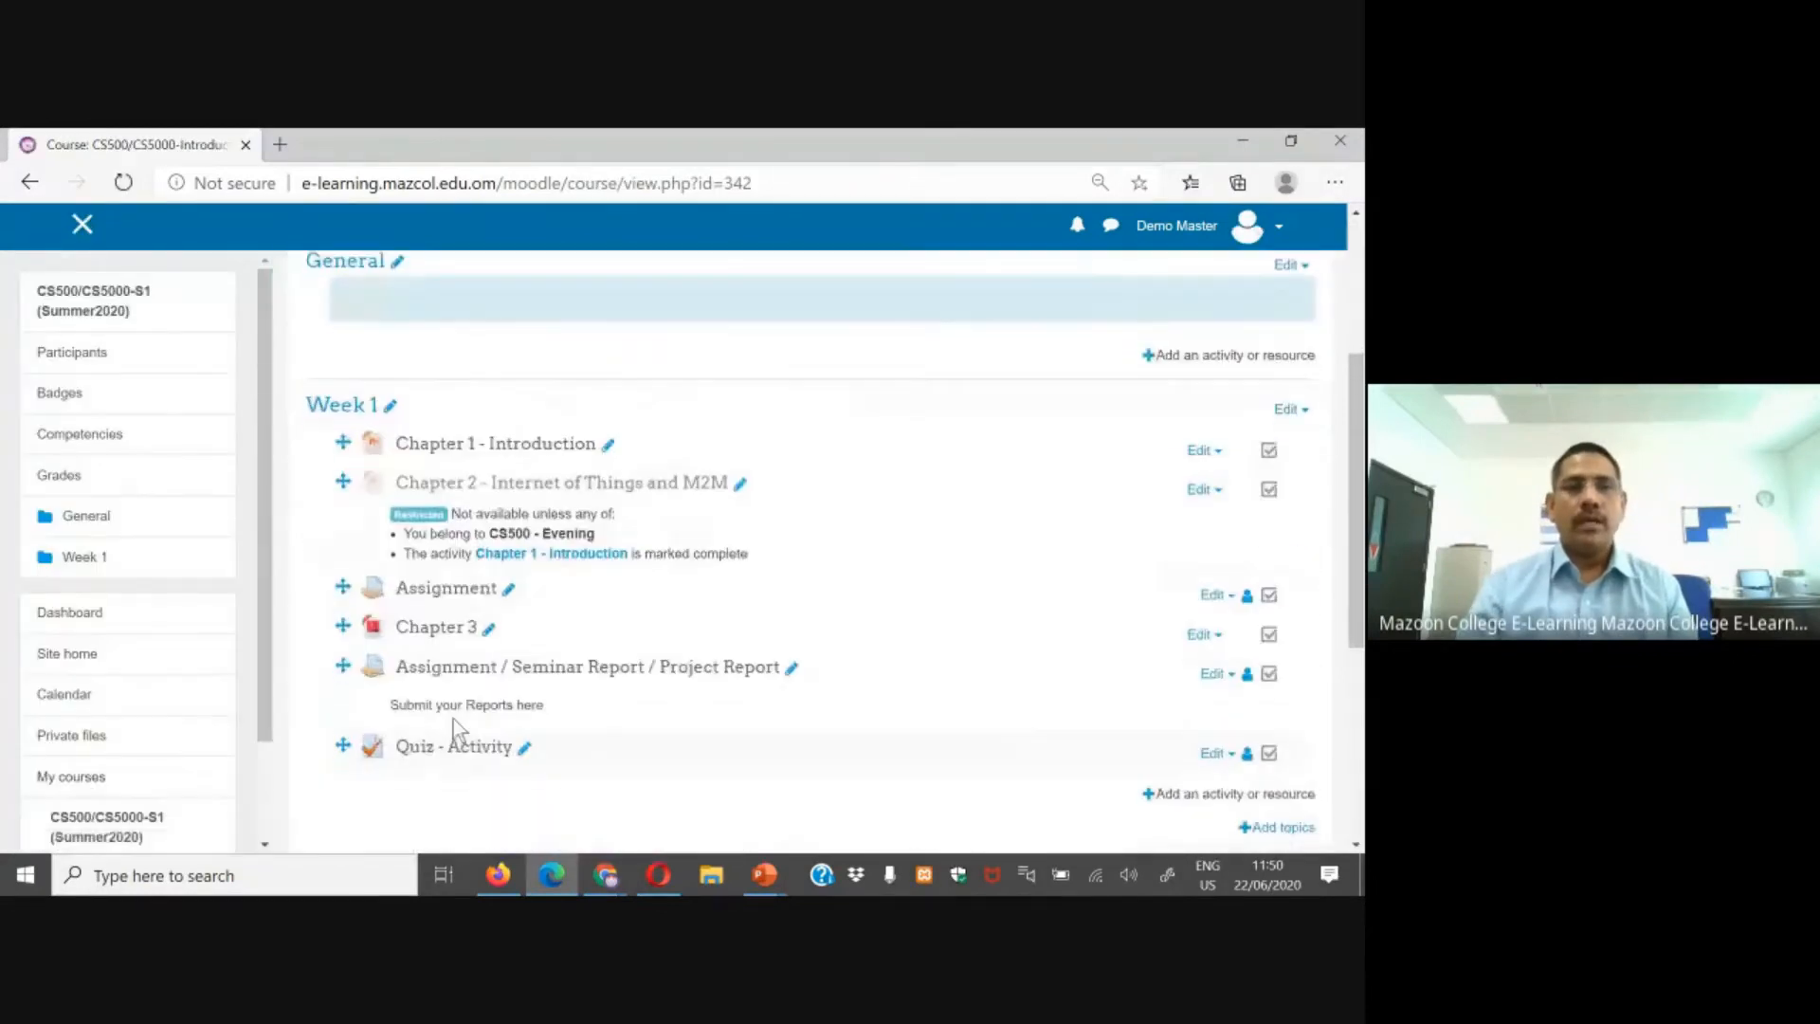
# Step: Open Quiz - Activity and start adding a new group override from its group overrides page
pyautogui.click(445, 749)
pyautogui.scroll(-1, 793, 654)
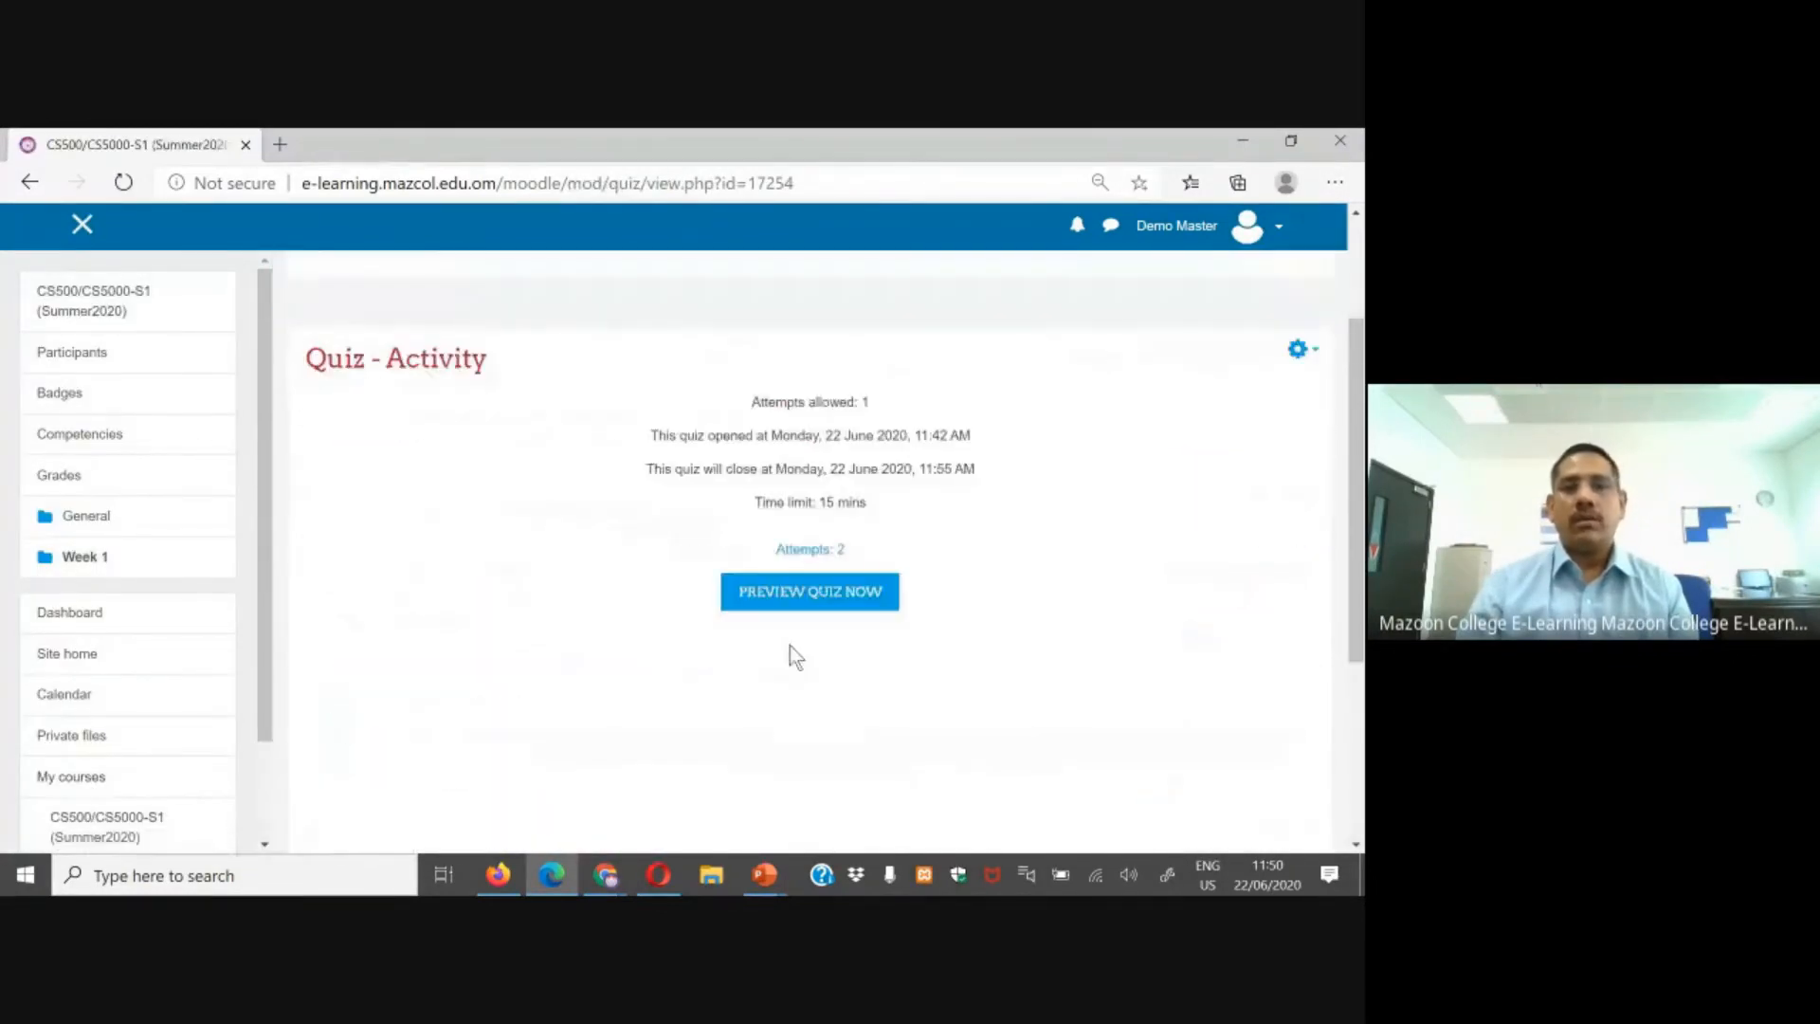
pyautogui.scroll(1, 1028, 517)
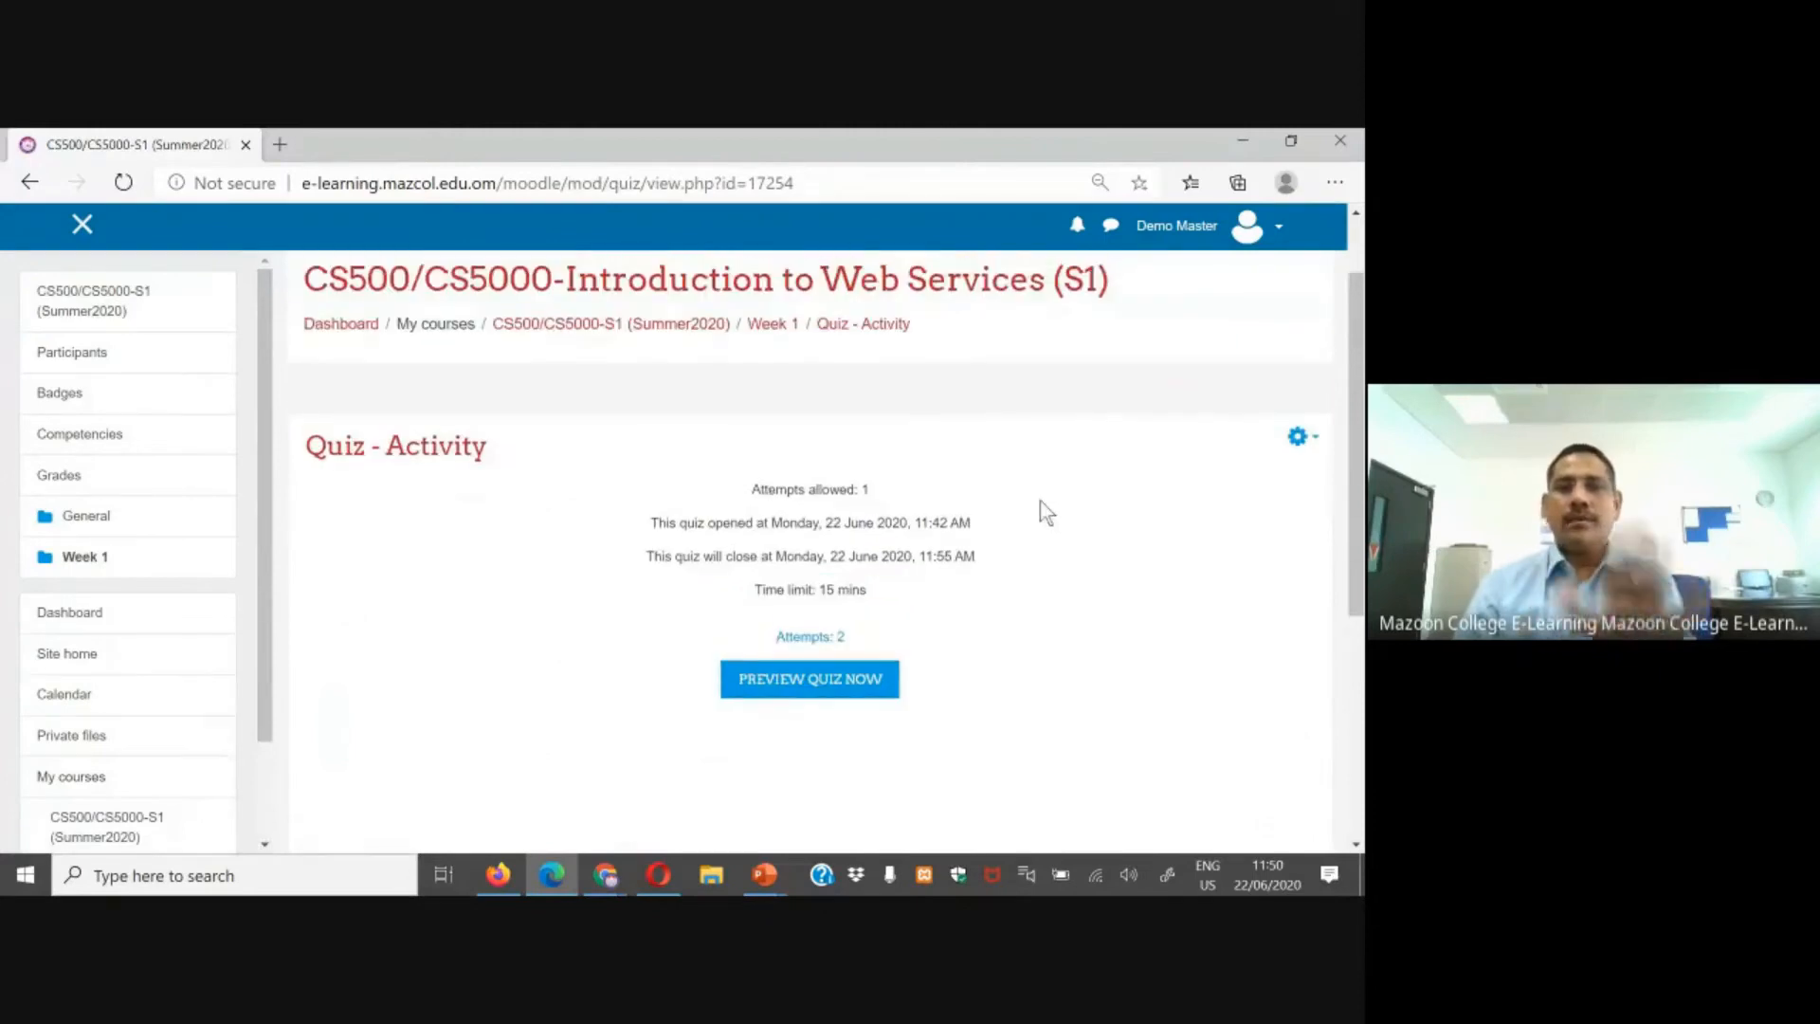
pyautogui.click(1298, 438)
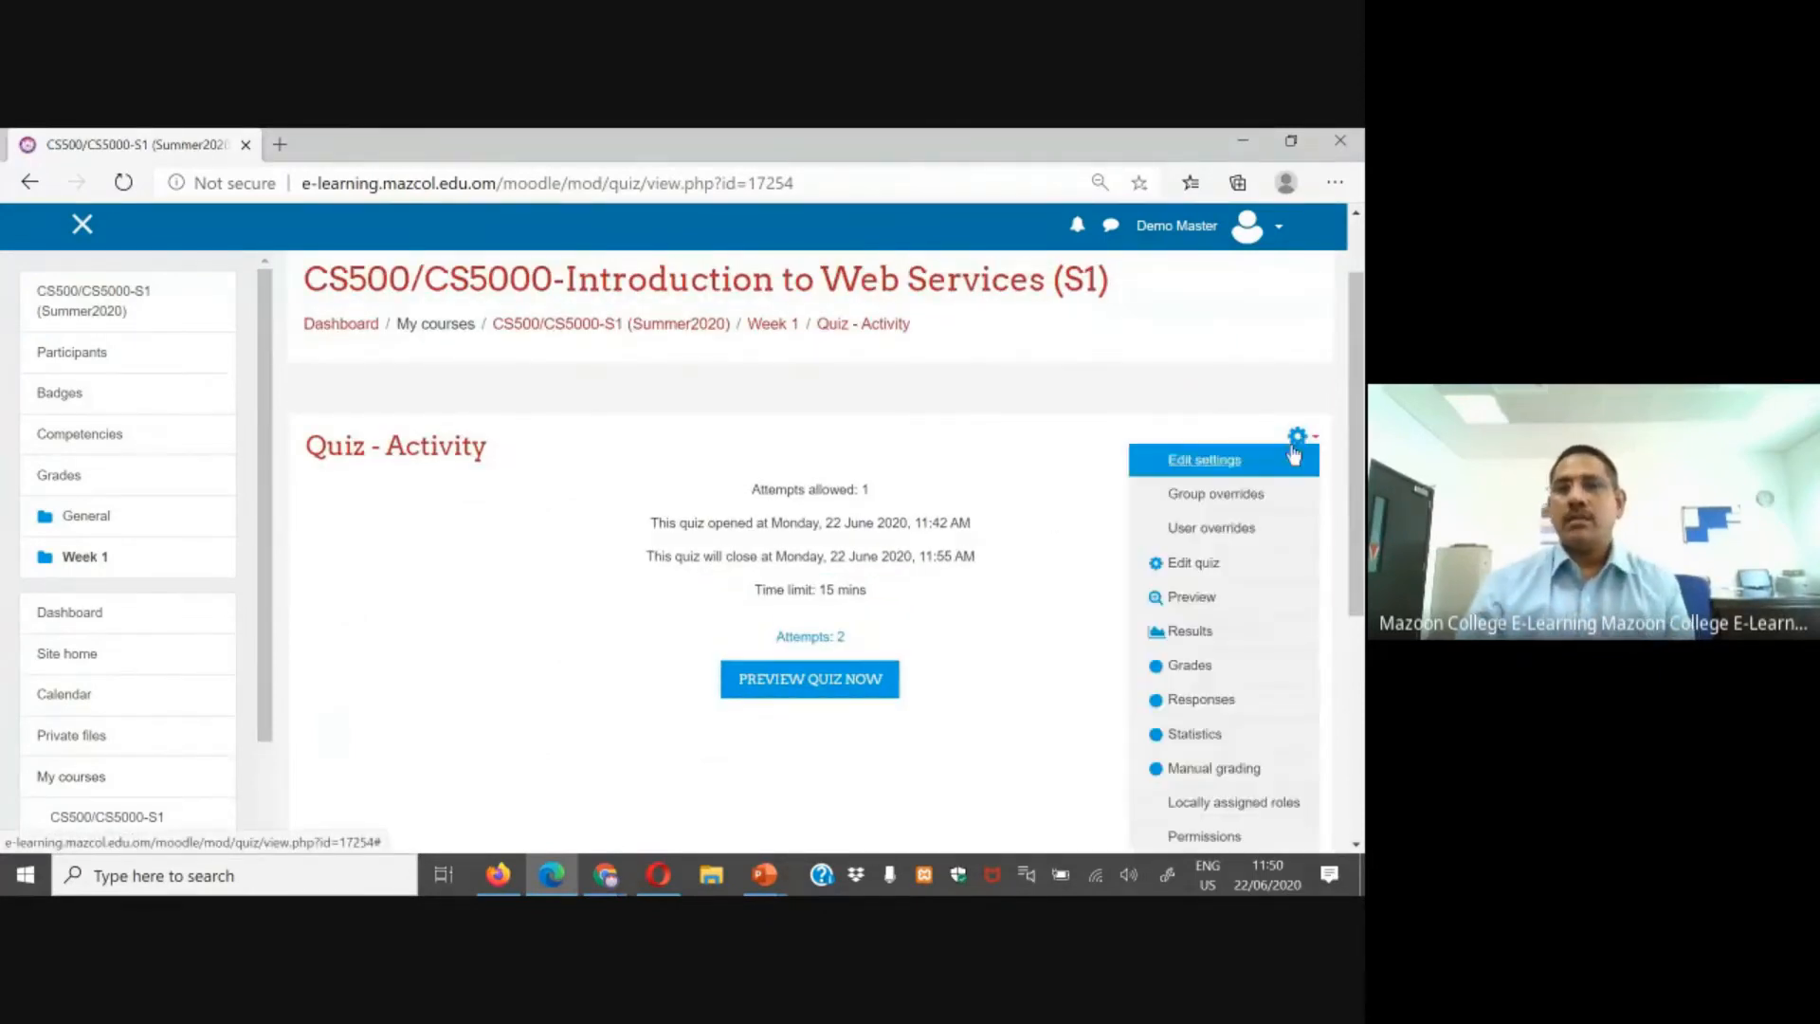
pyautogui.click(1223, 502)
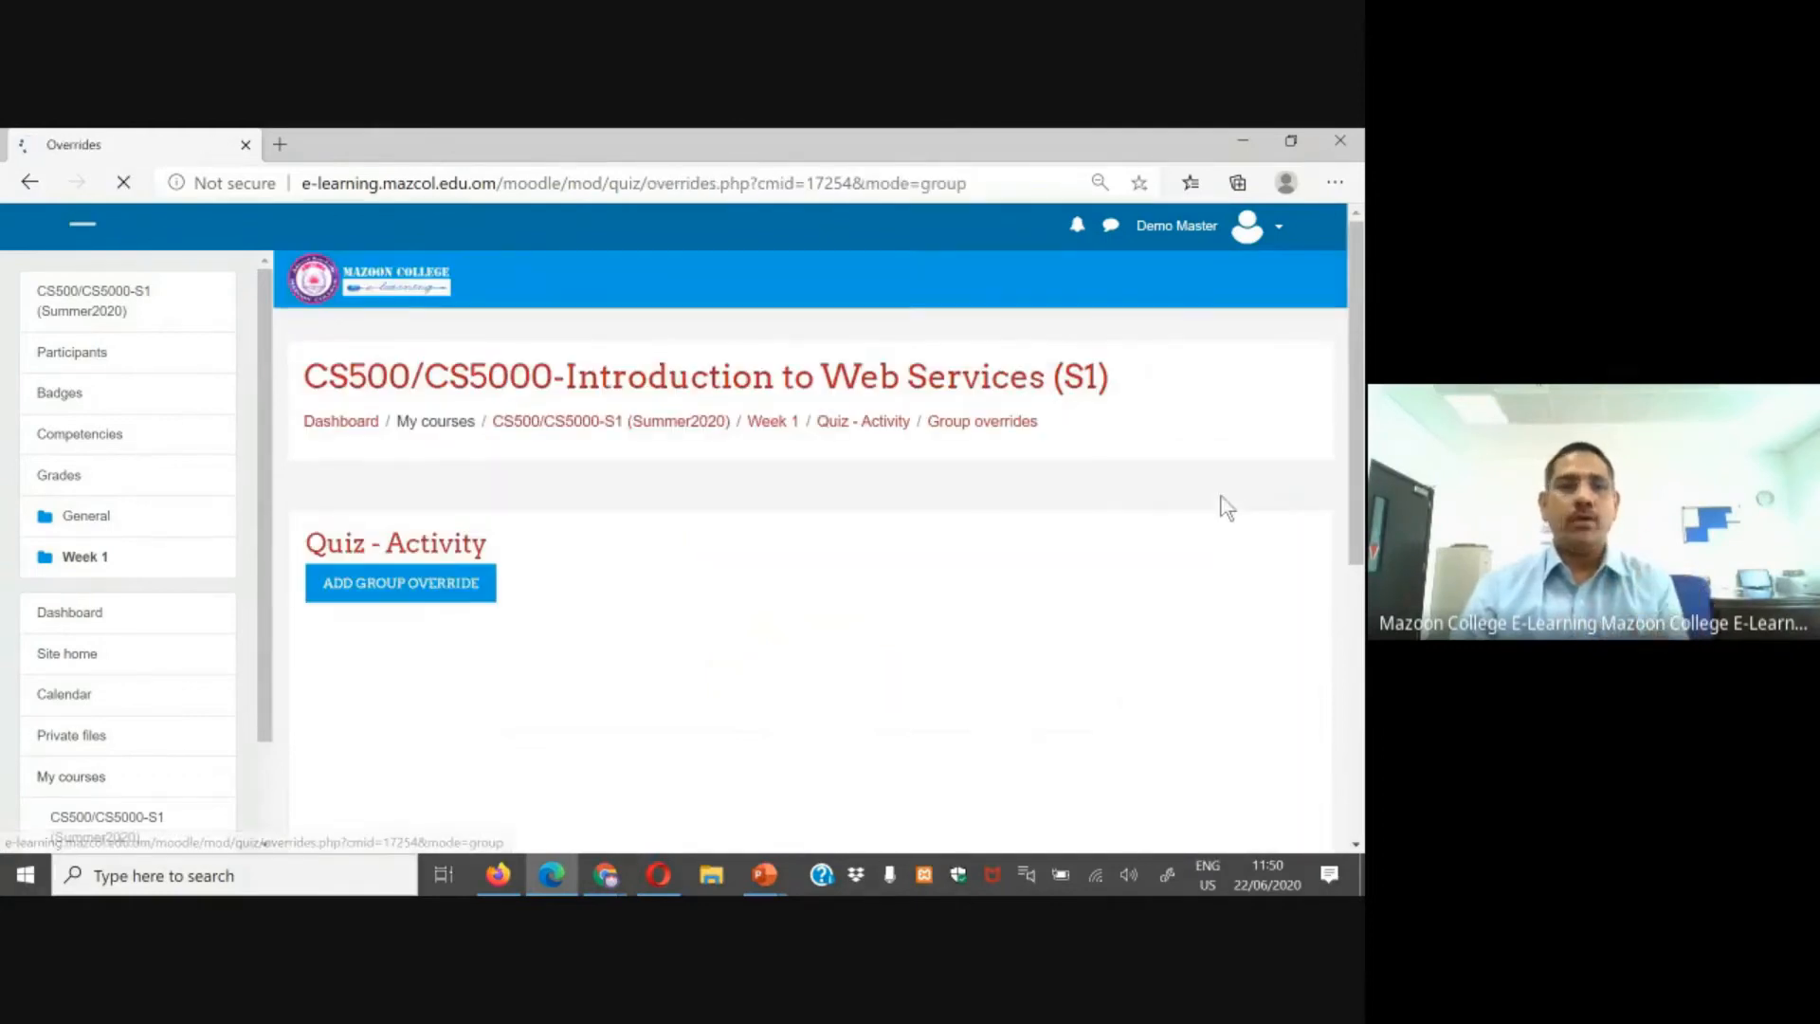
pyautogui.click(412, 588)
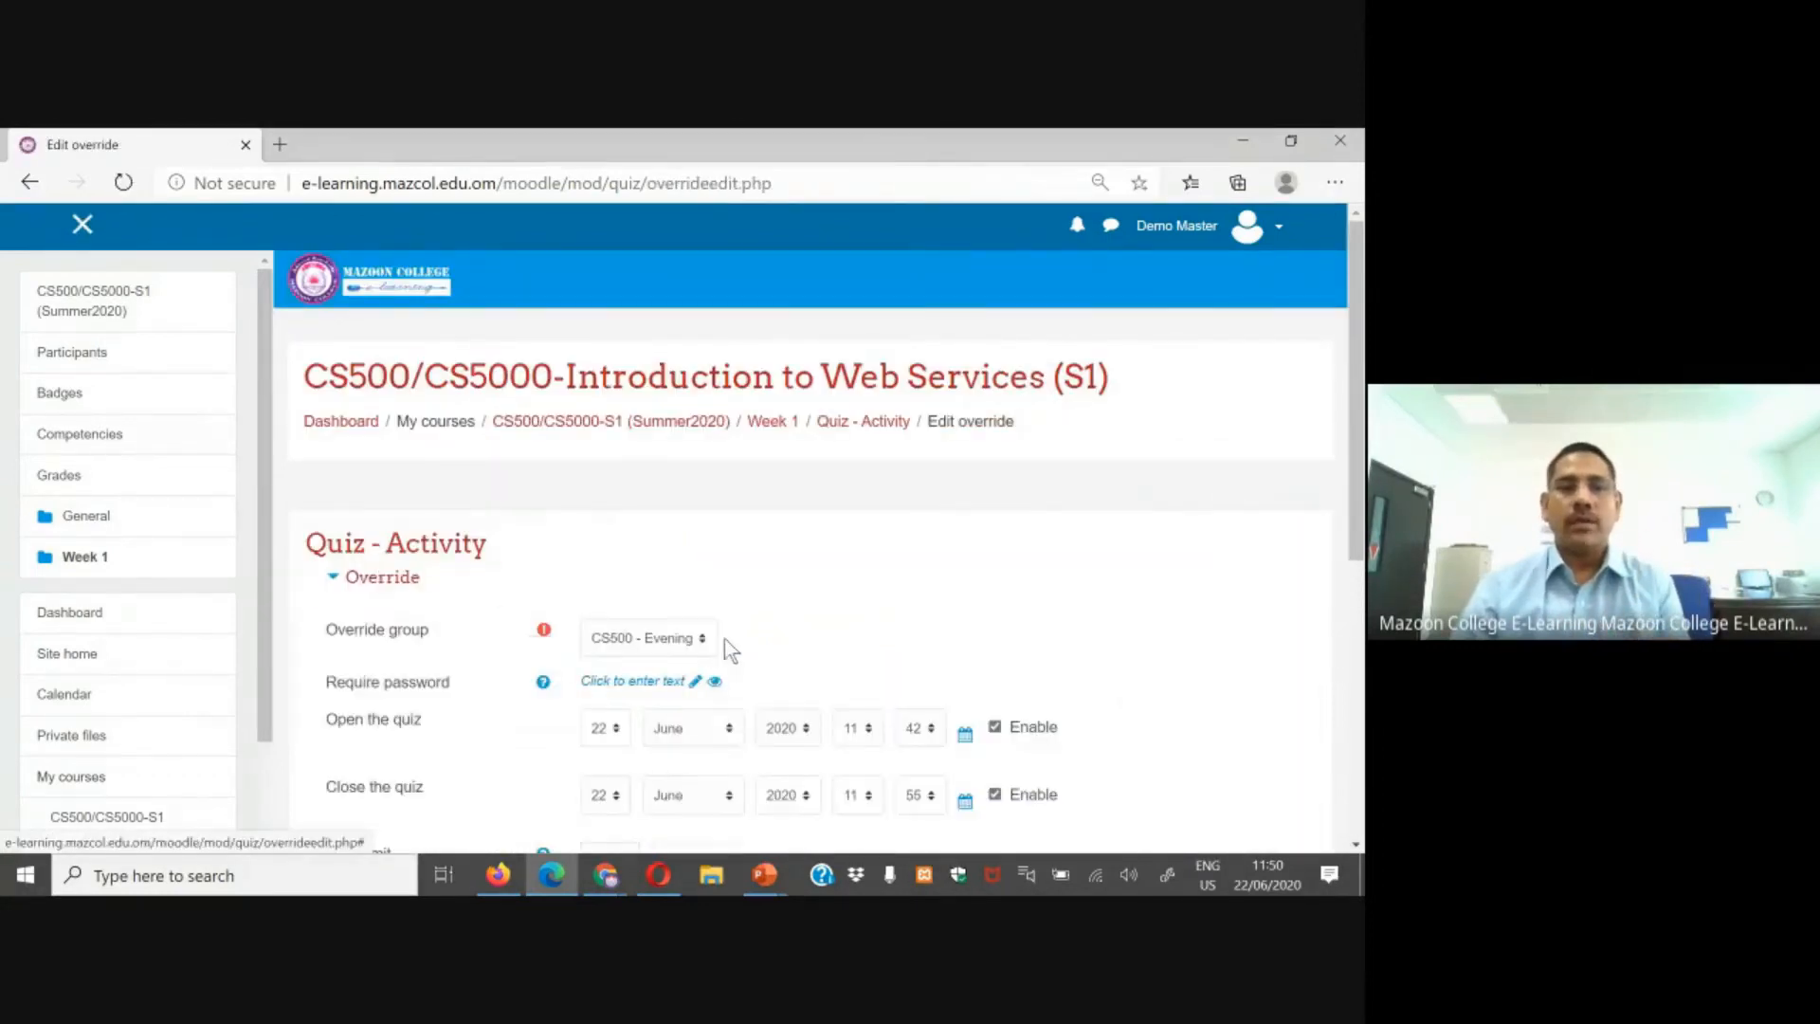
# Step: Choose CS500 - Morning as the override group and review the override's dates, time limit and attempts
pyautogui.scroll(-1, 721, 644)
pyautogui.click(688, 544)
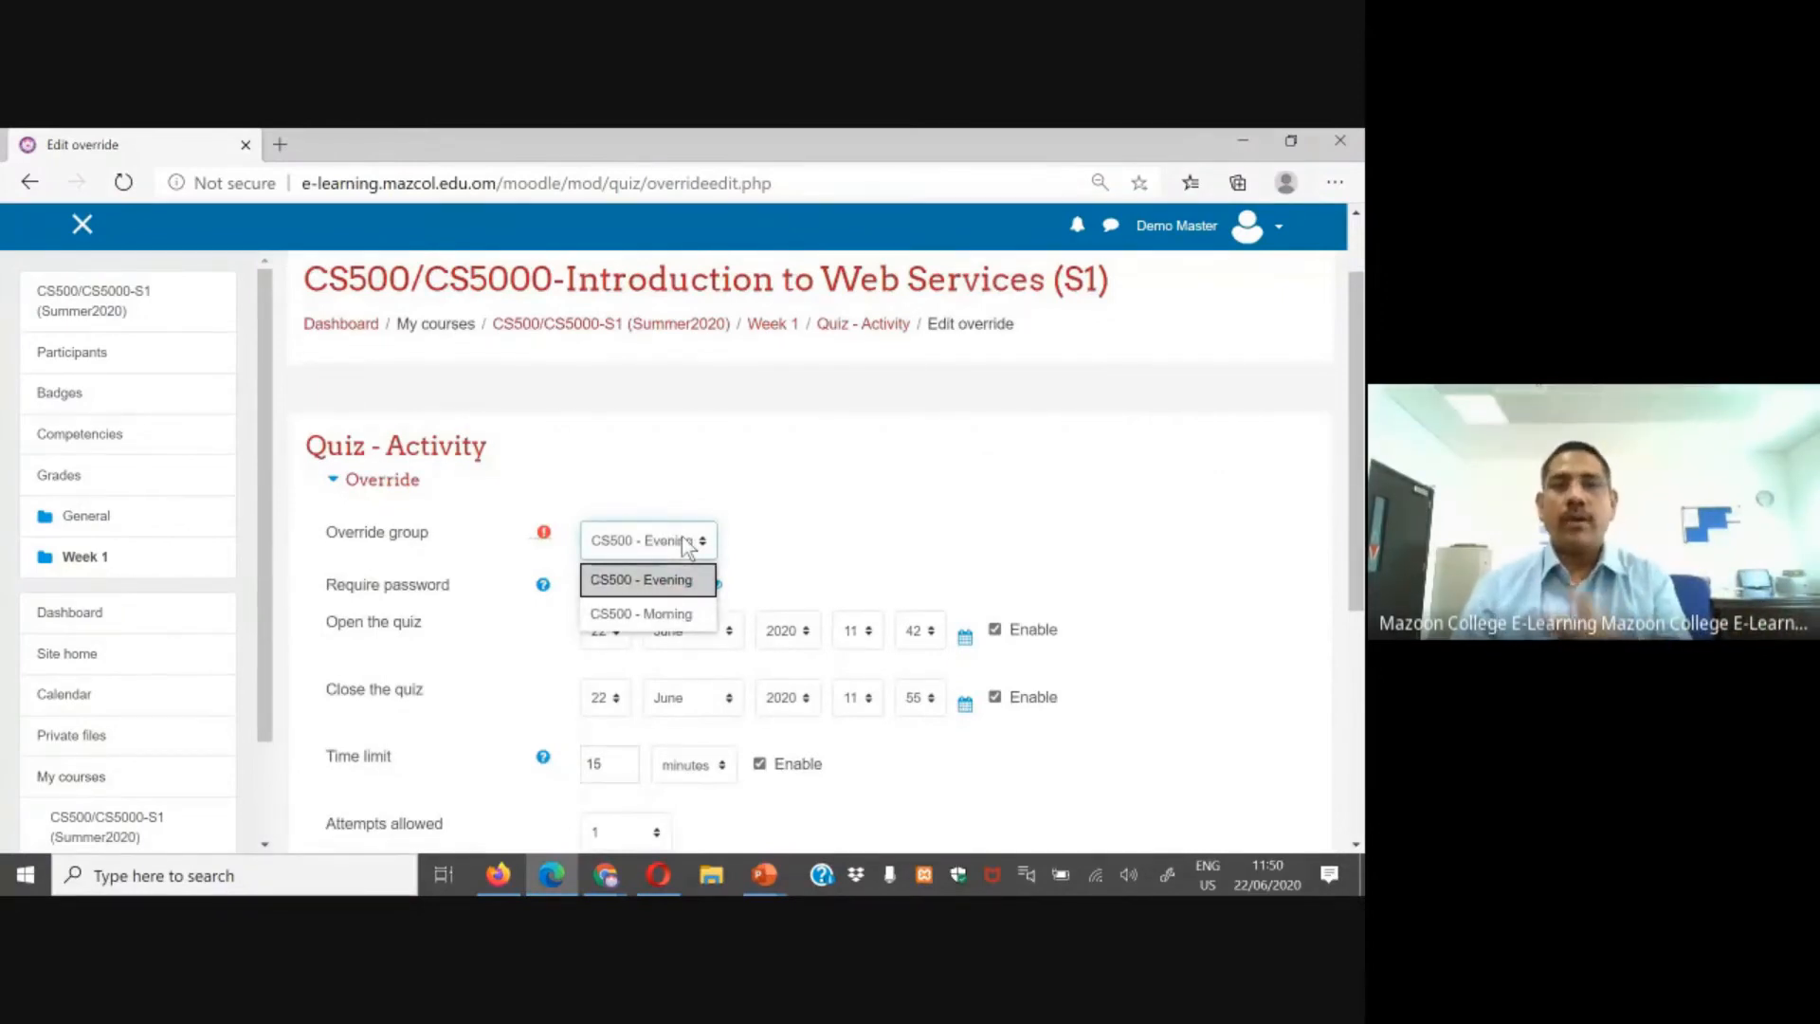
pyautogui.click(662, 611)
pyautogui.scroll(-2, 880, 581)
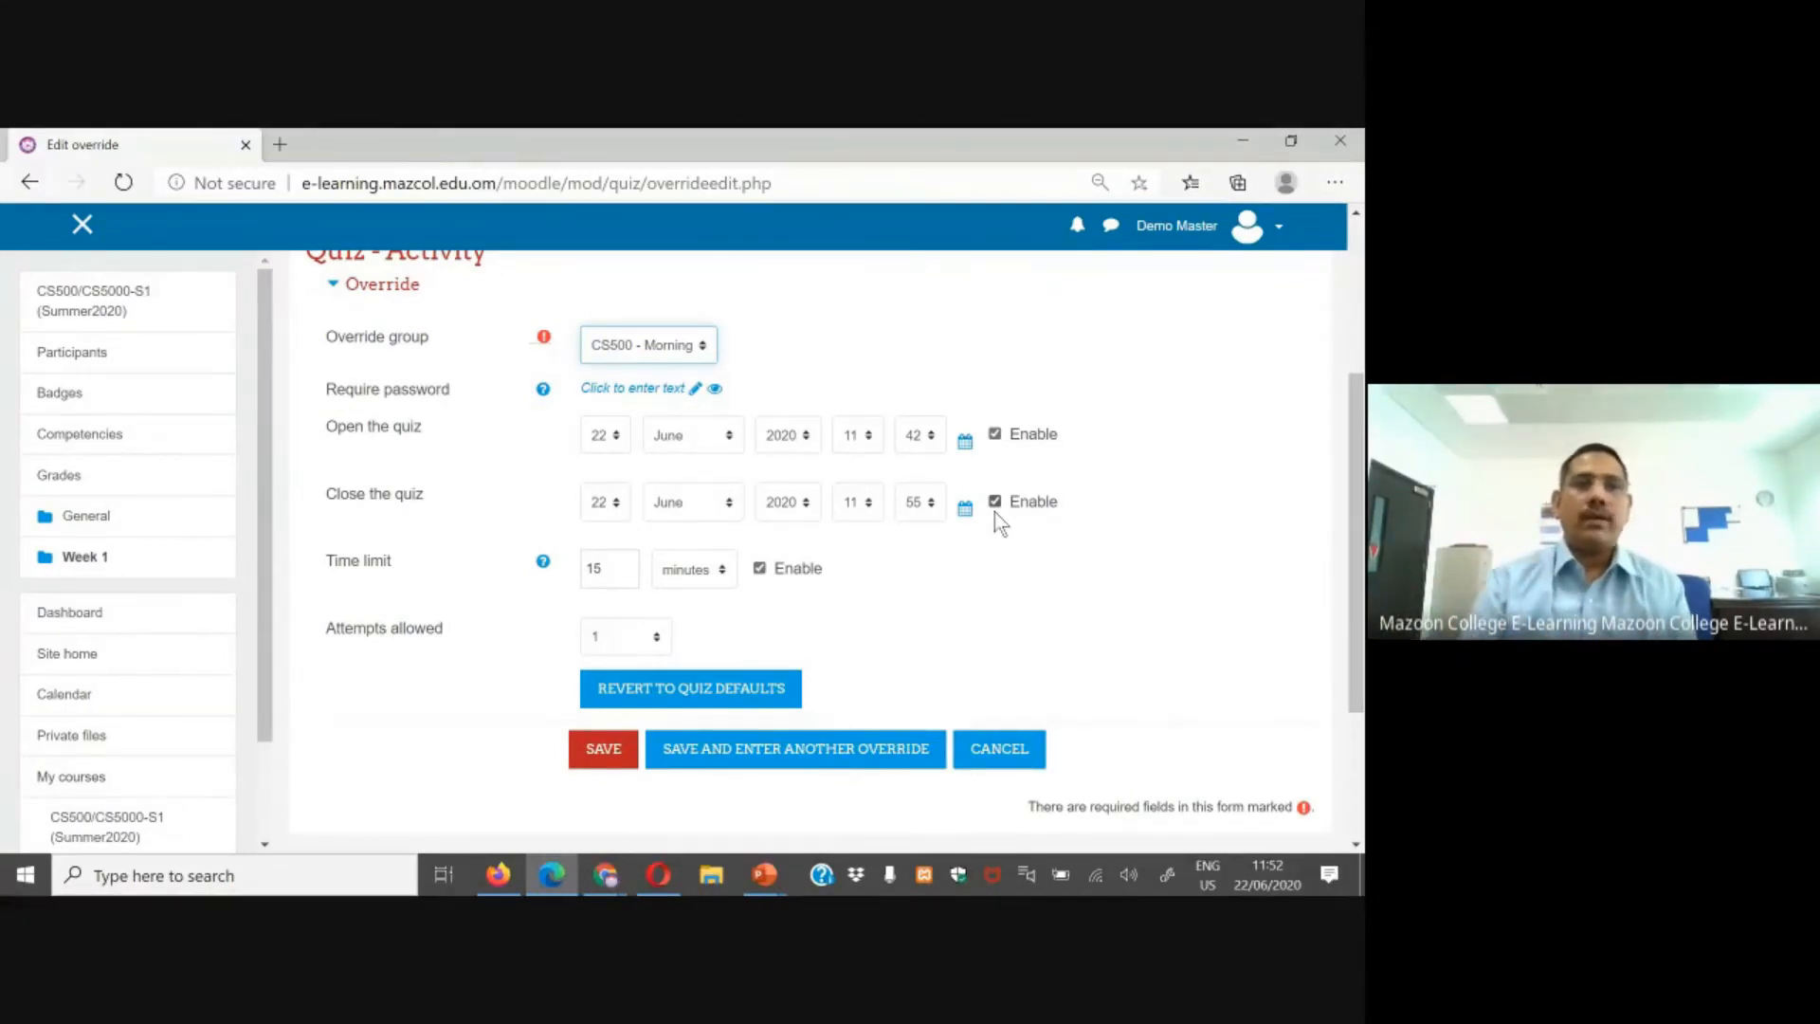
pyautogui.scroll(3, 979, 524)
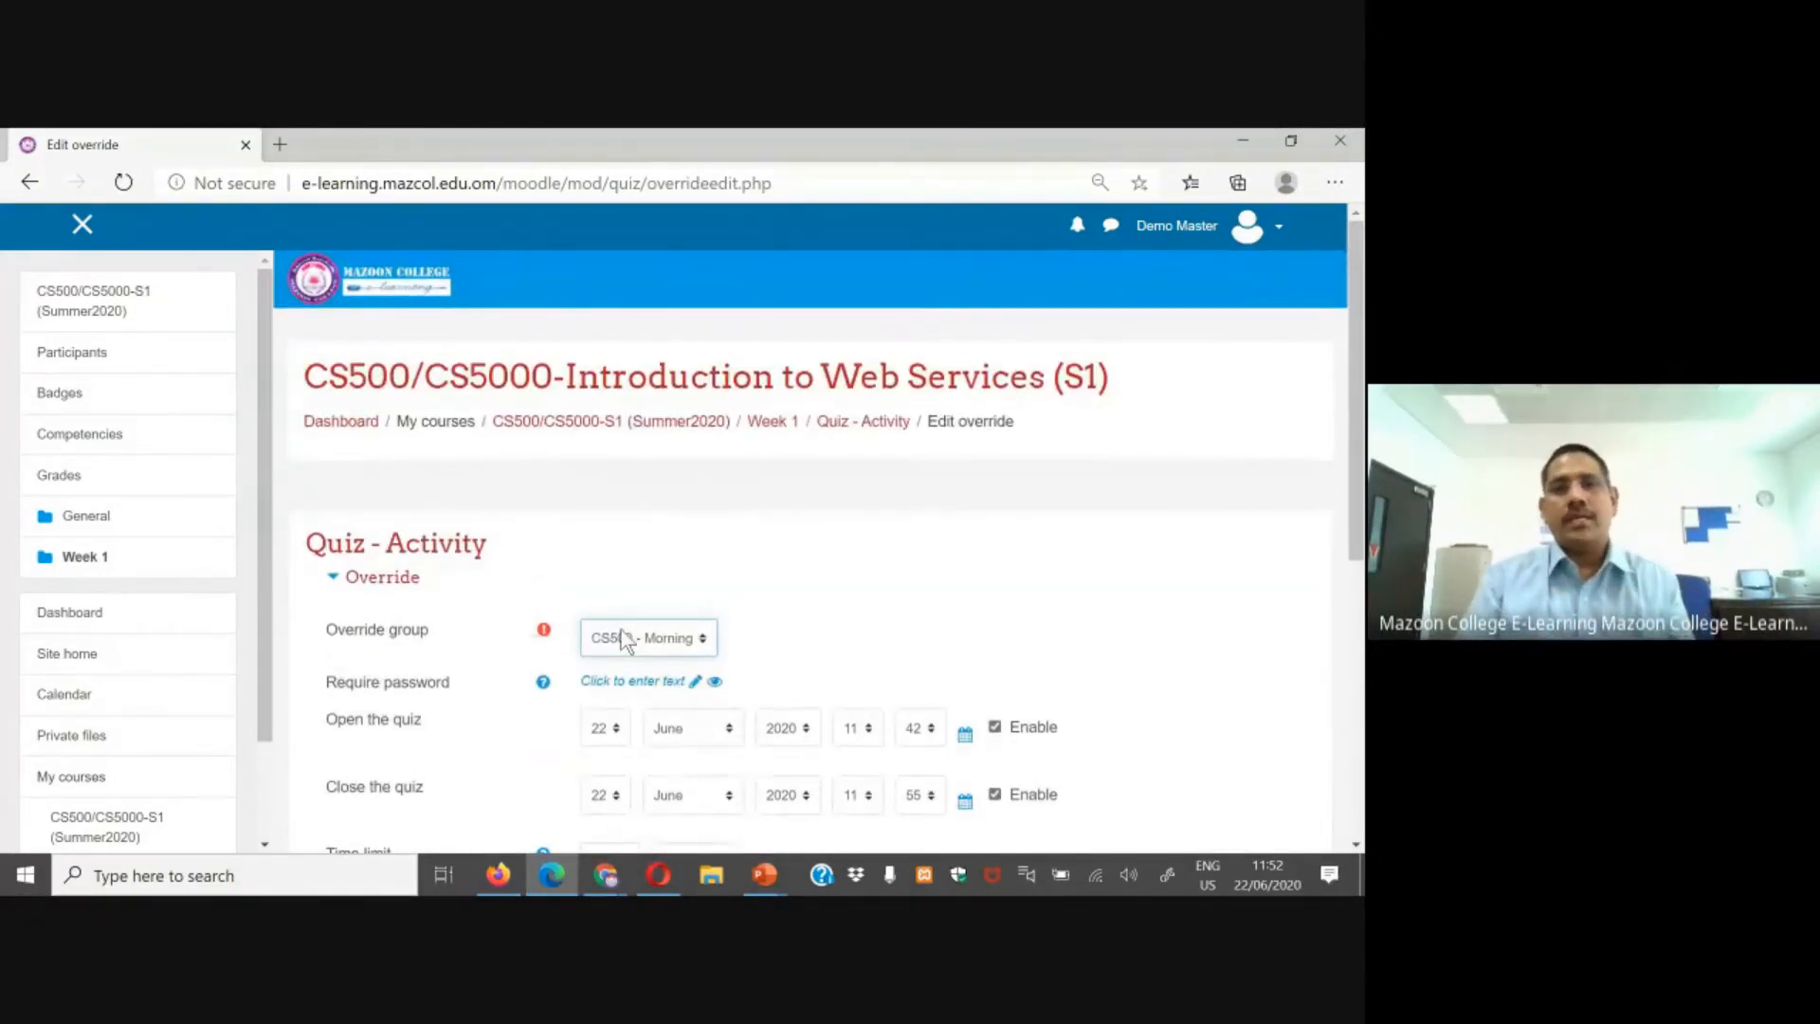
pyautogui.scroll(-3, 539, 583)
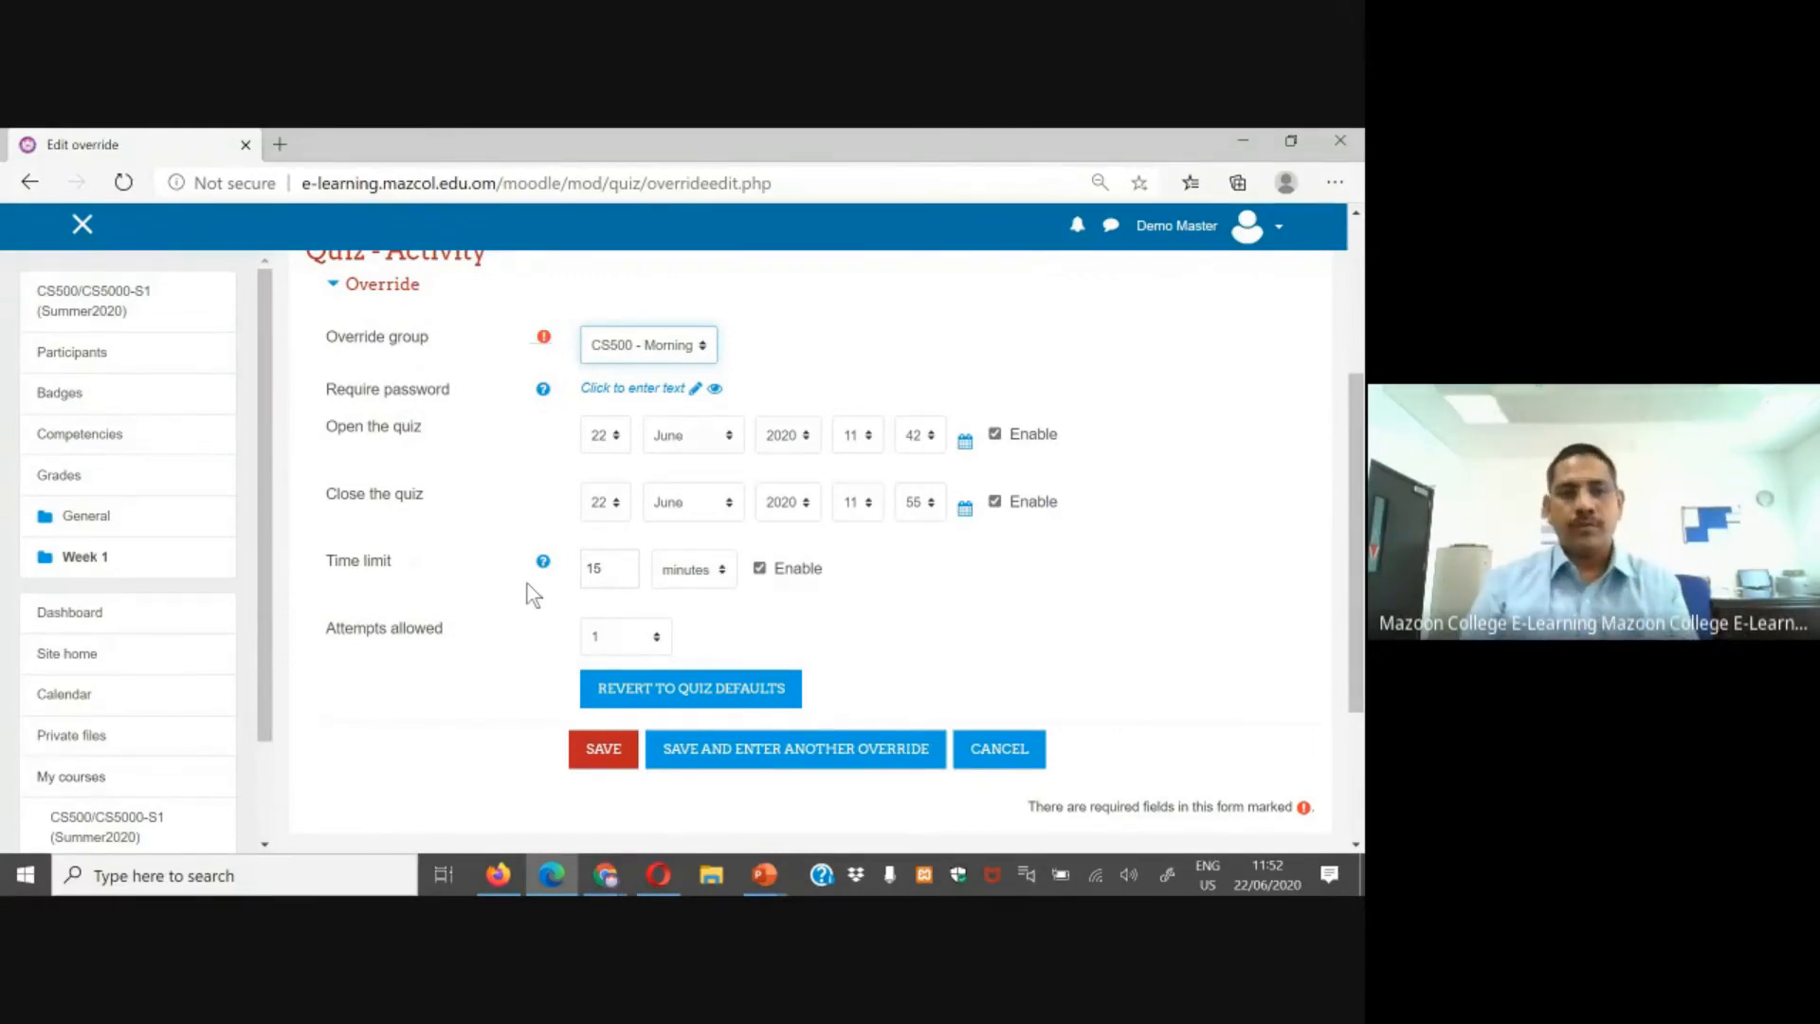
# Step: Switch to the PowerPoint slide show of the webinar presentation
pyautogui.click(766, 880)
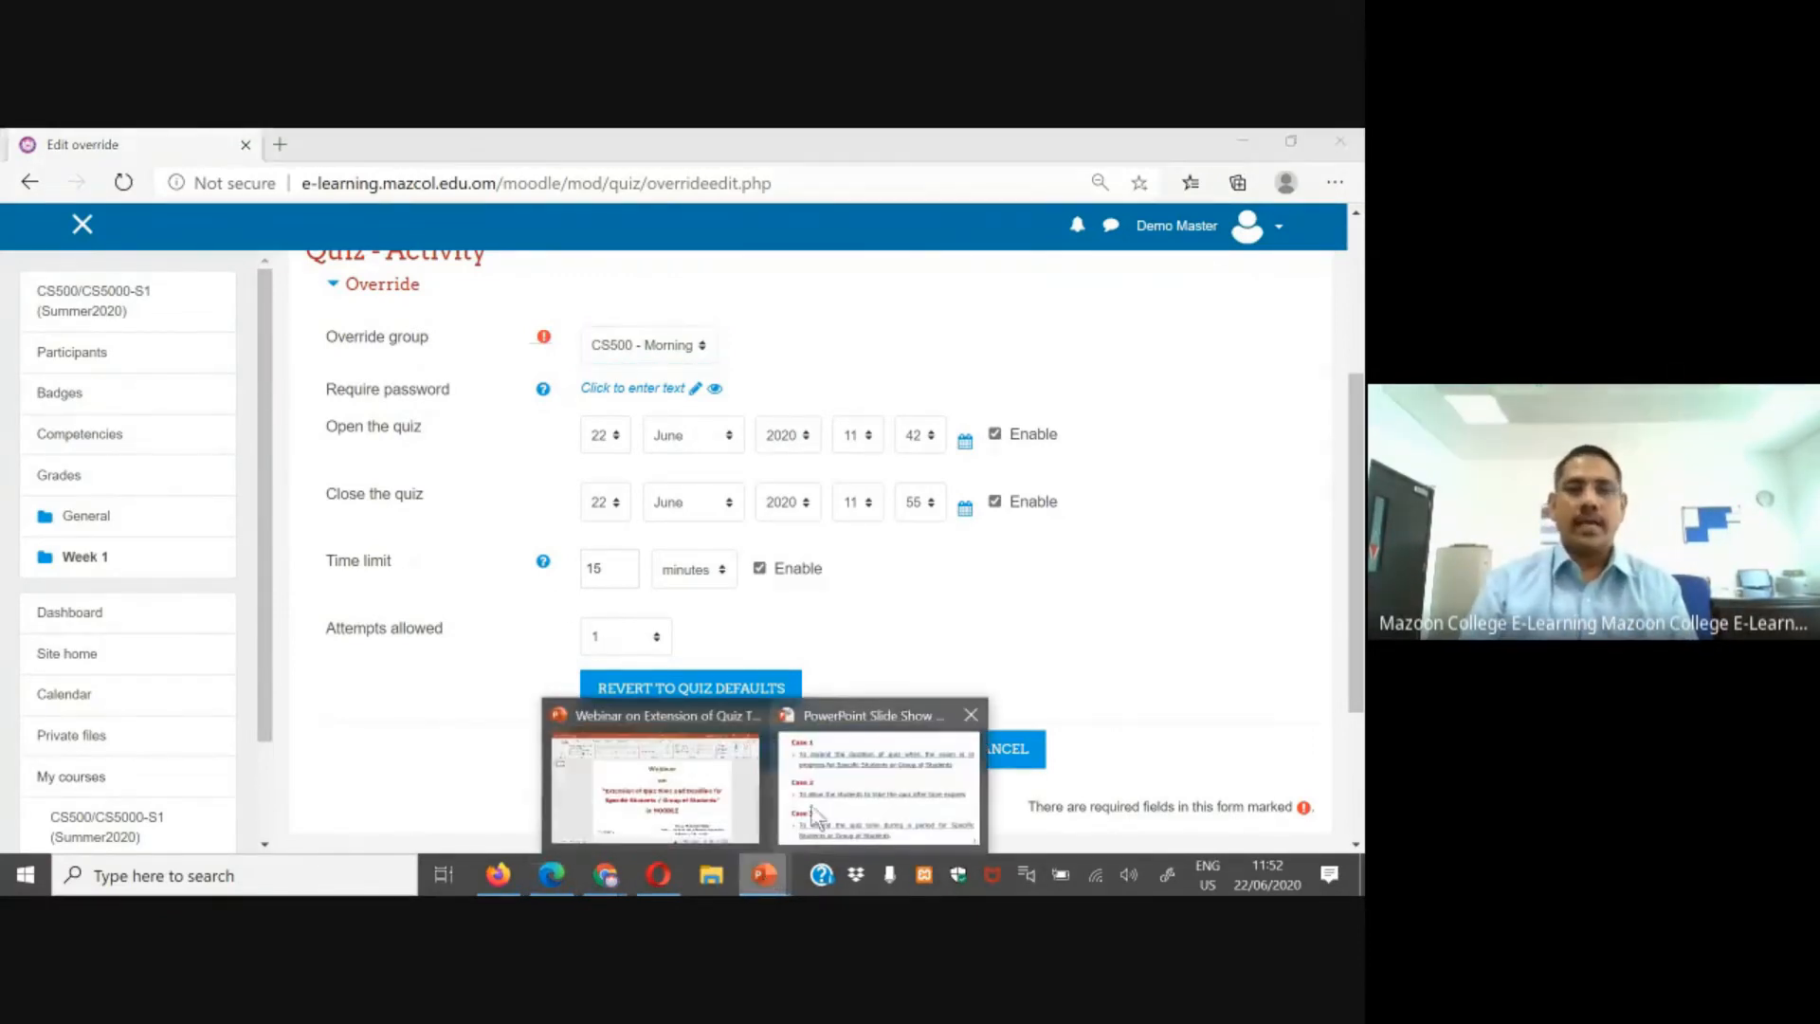
pyautogui.click(828, 800)
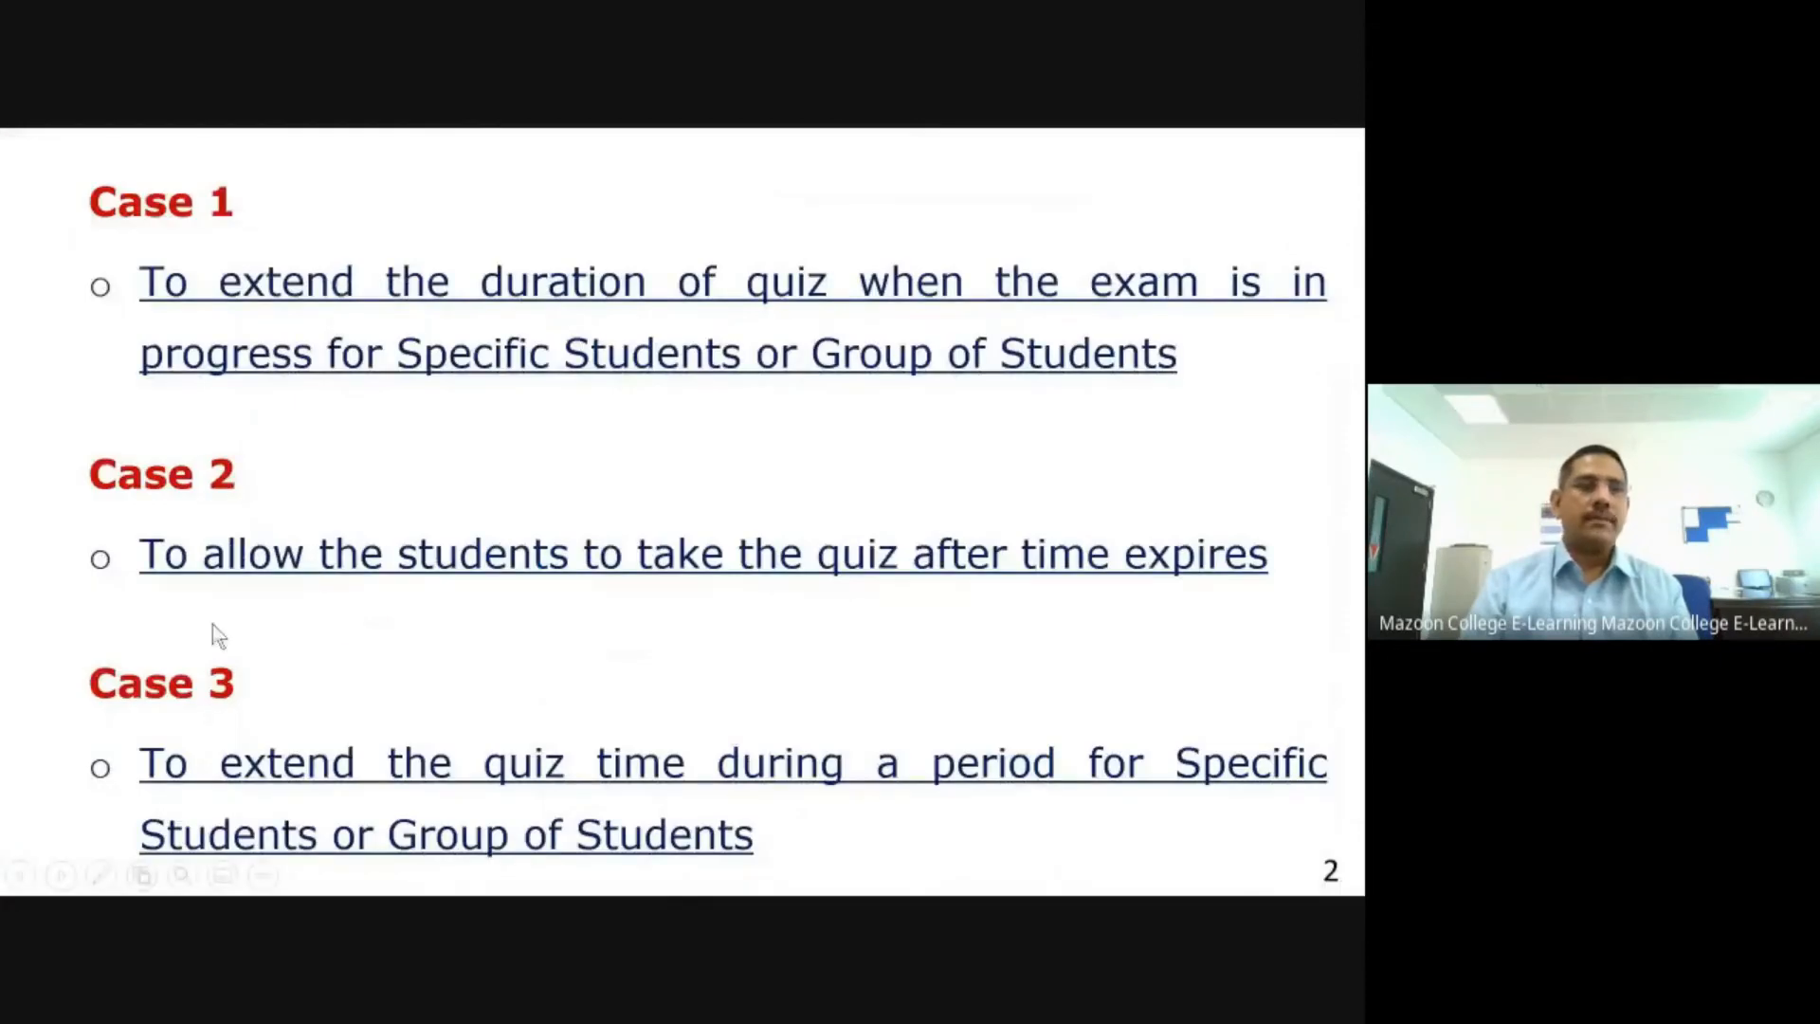
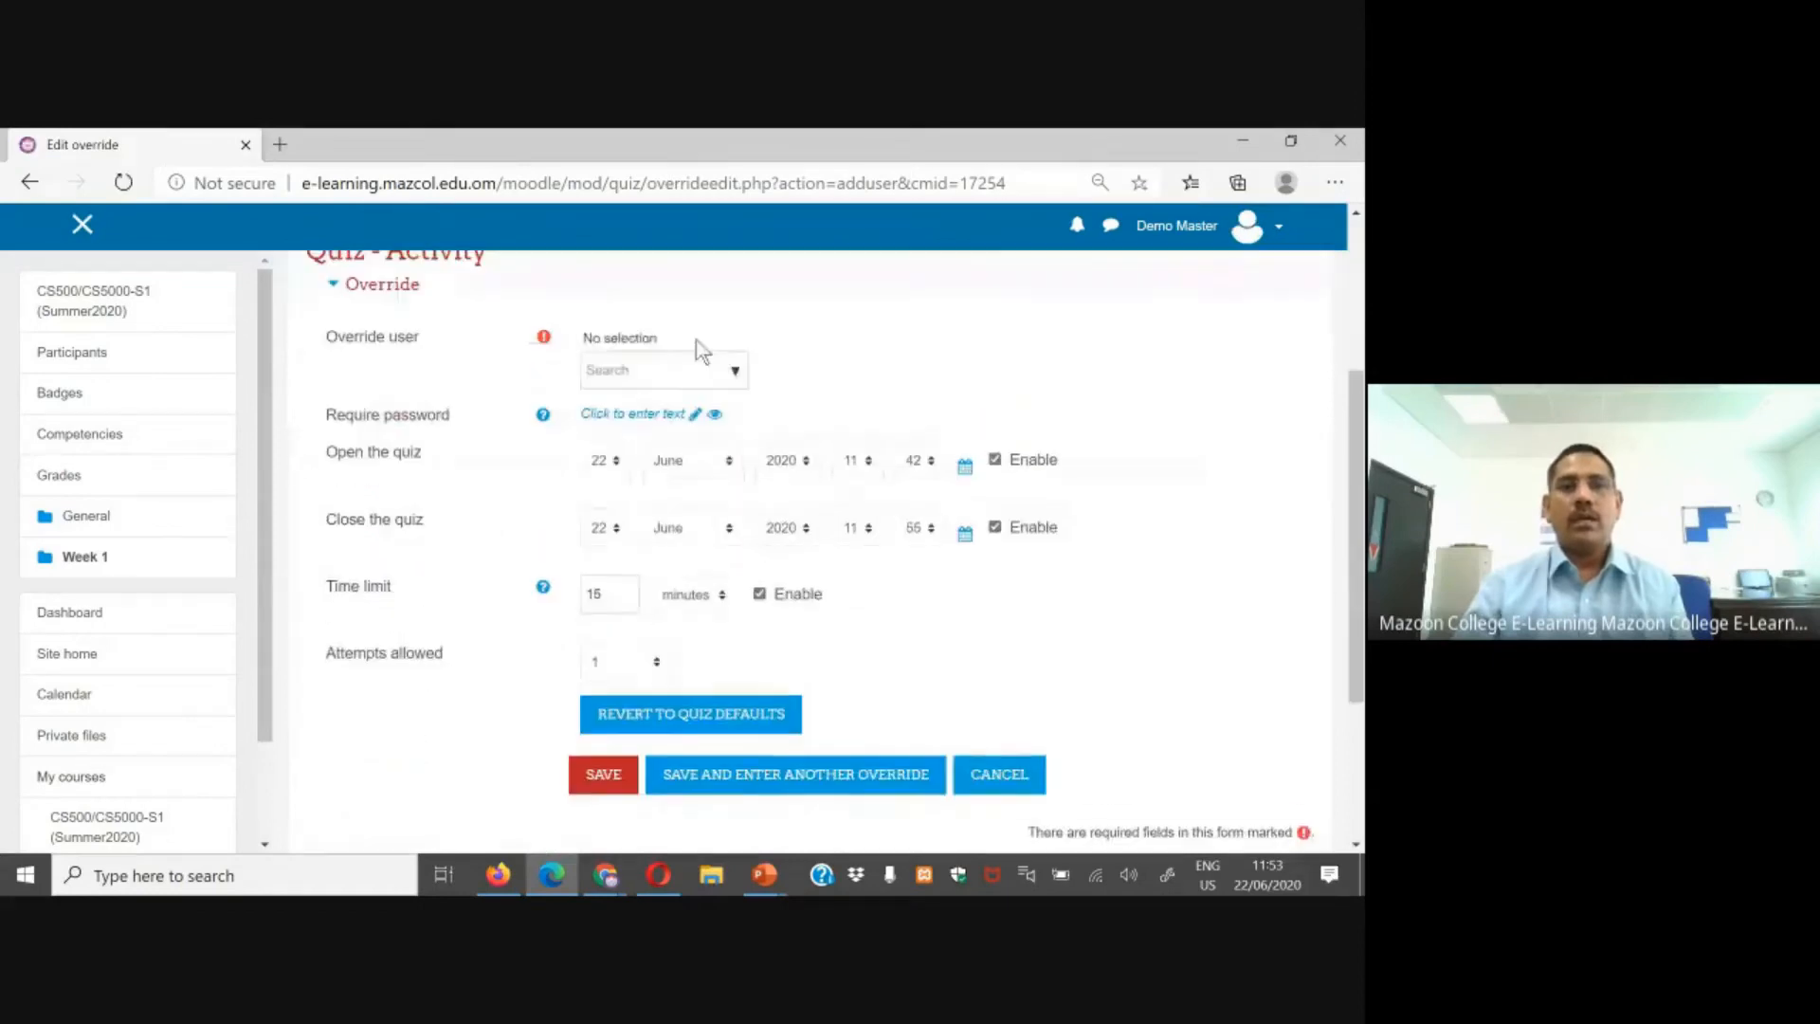
# Step: Choose user 51 as the override user in the new user override form
pyautogui.click(736, 374)
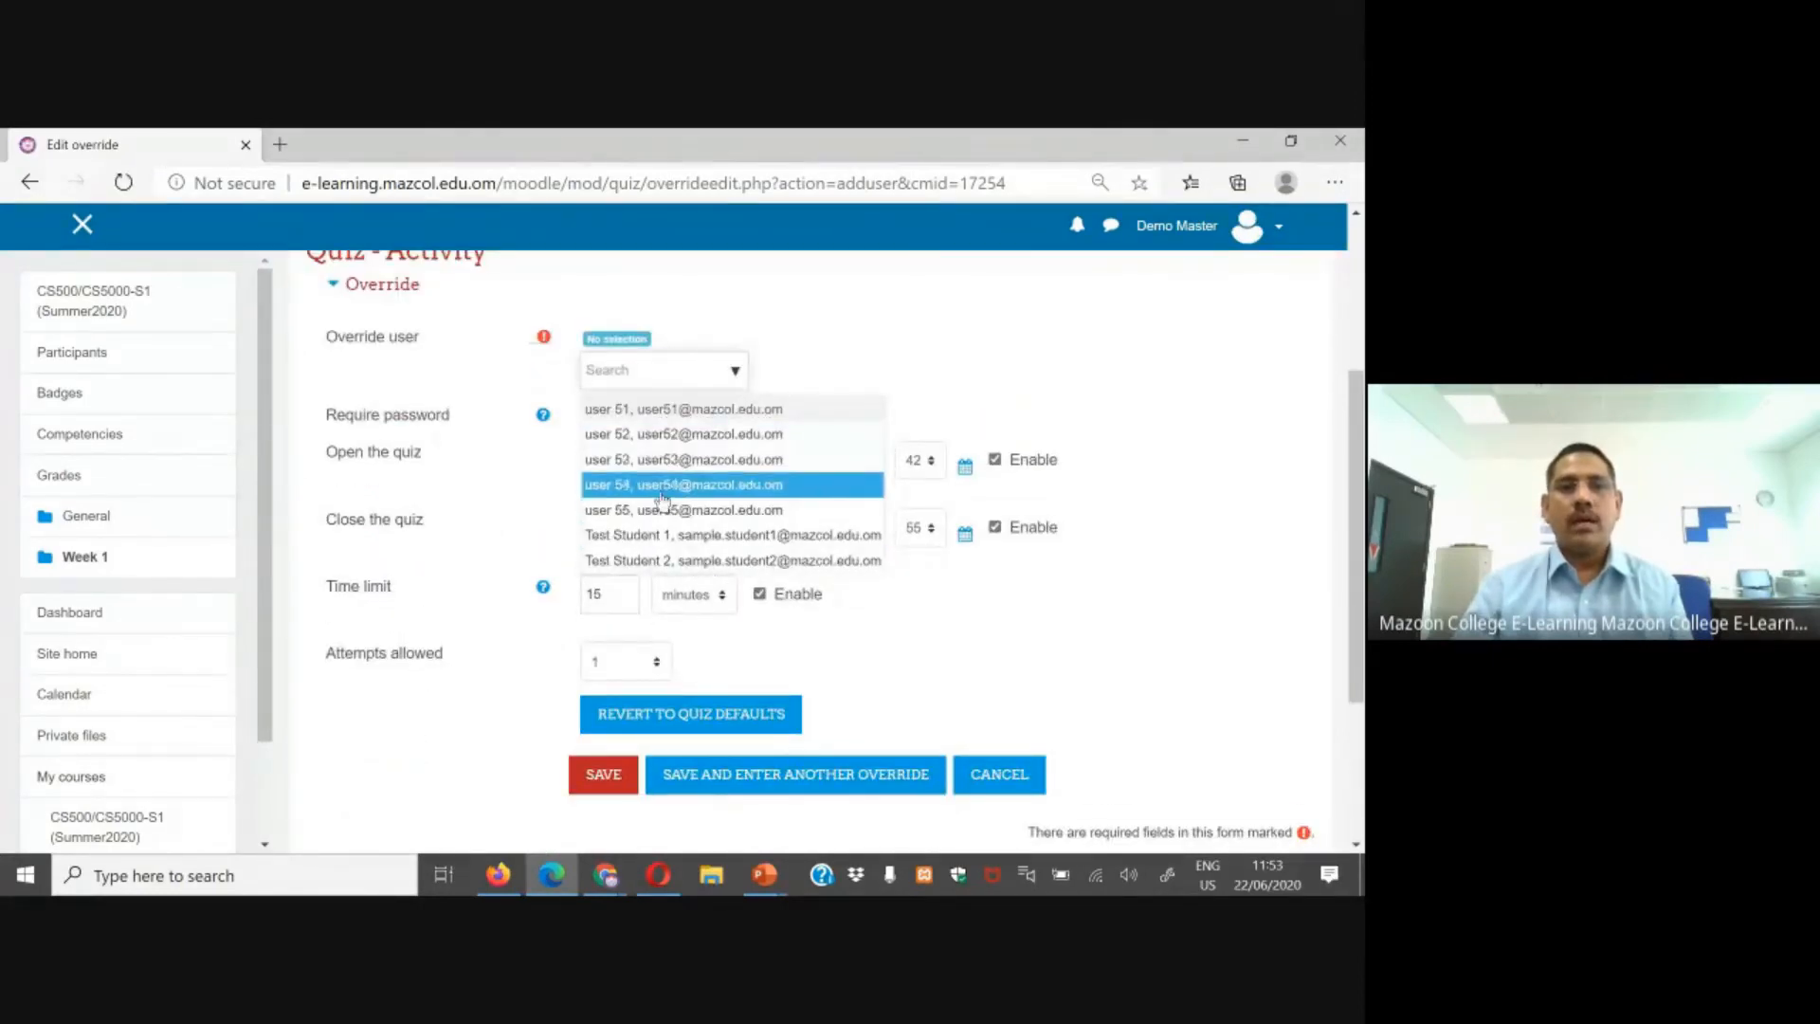
pyautogui.click(665, 410)
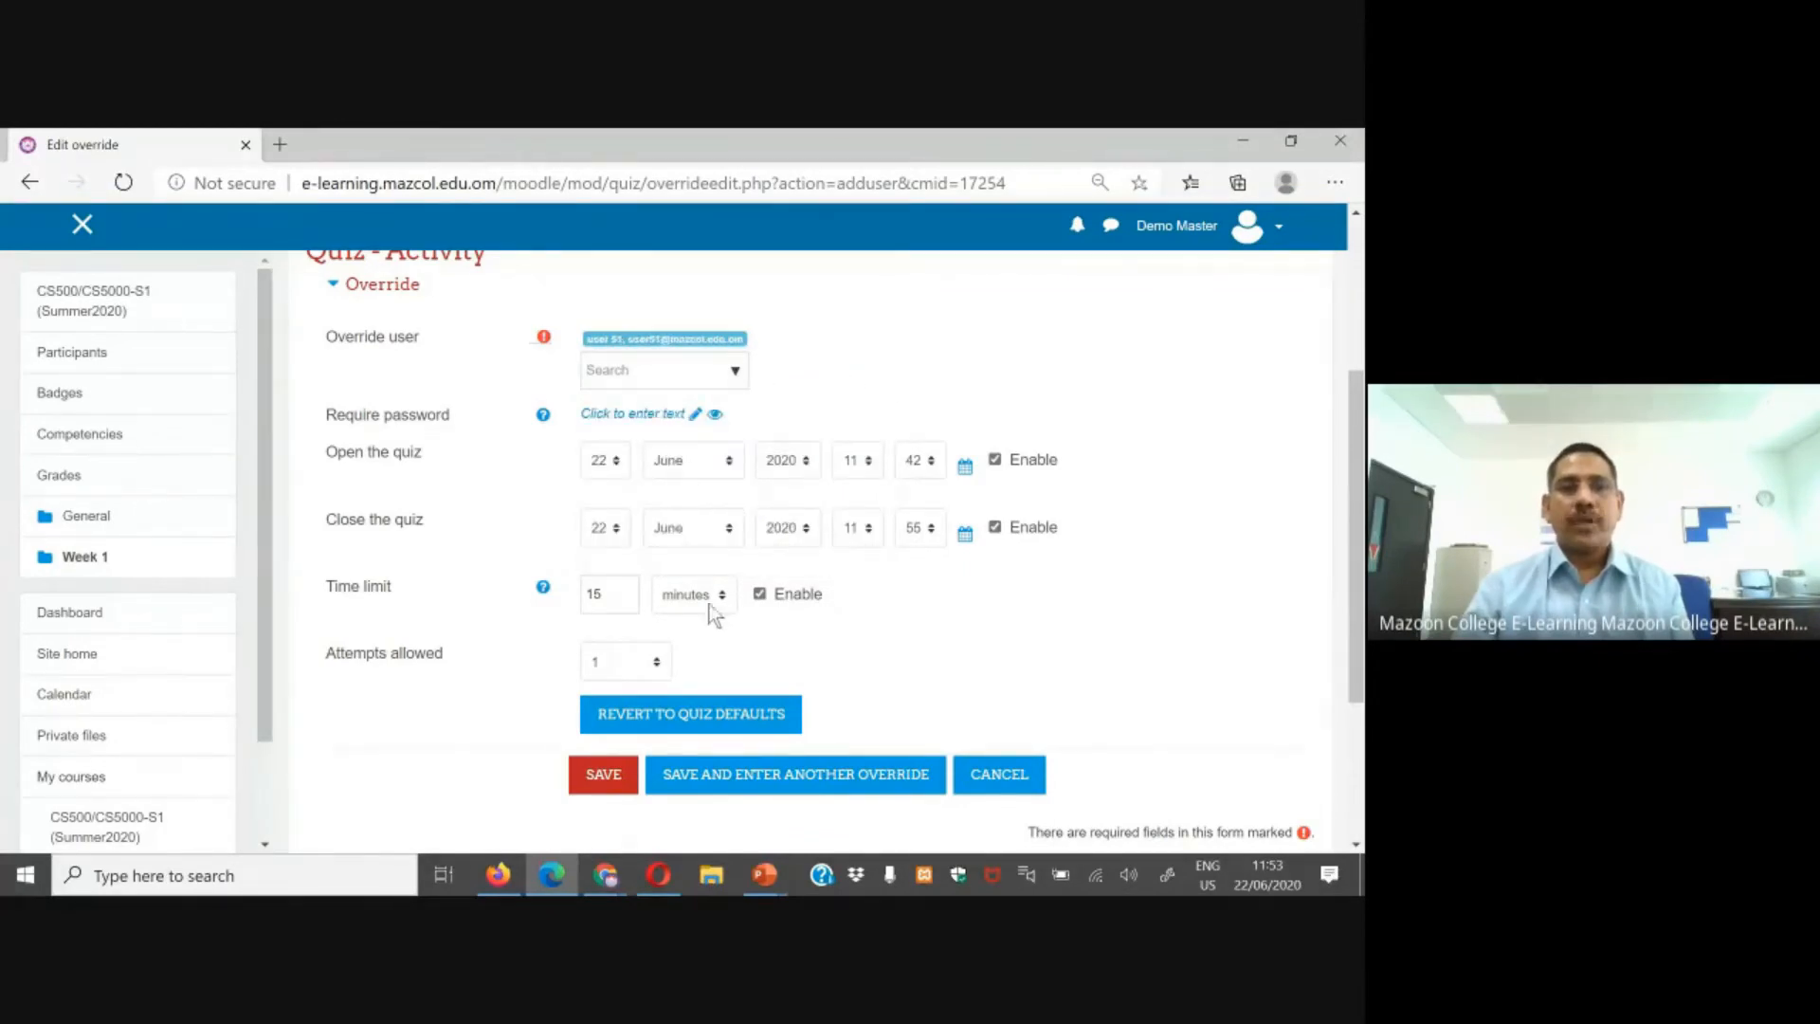
pyautogui.scroll(-2, 703, 627)
pyautogui.scroll(2, 749, 462)
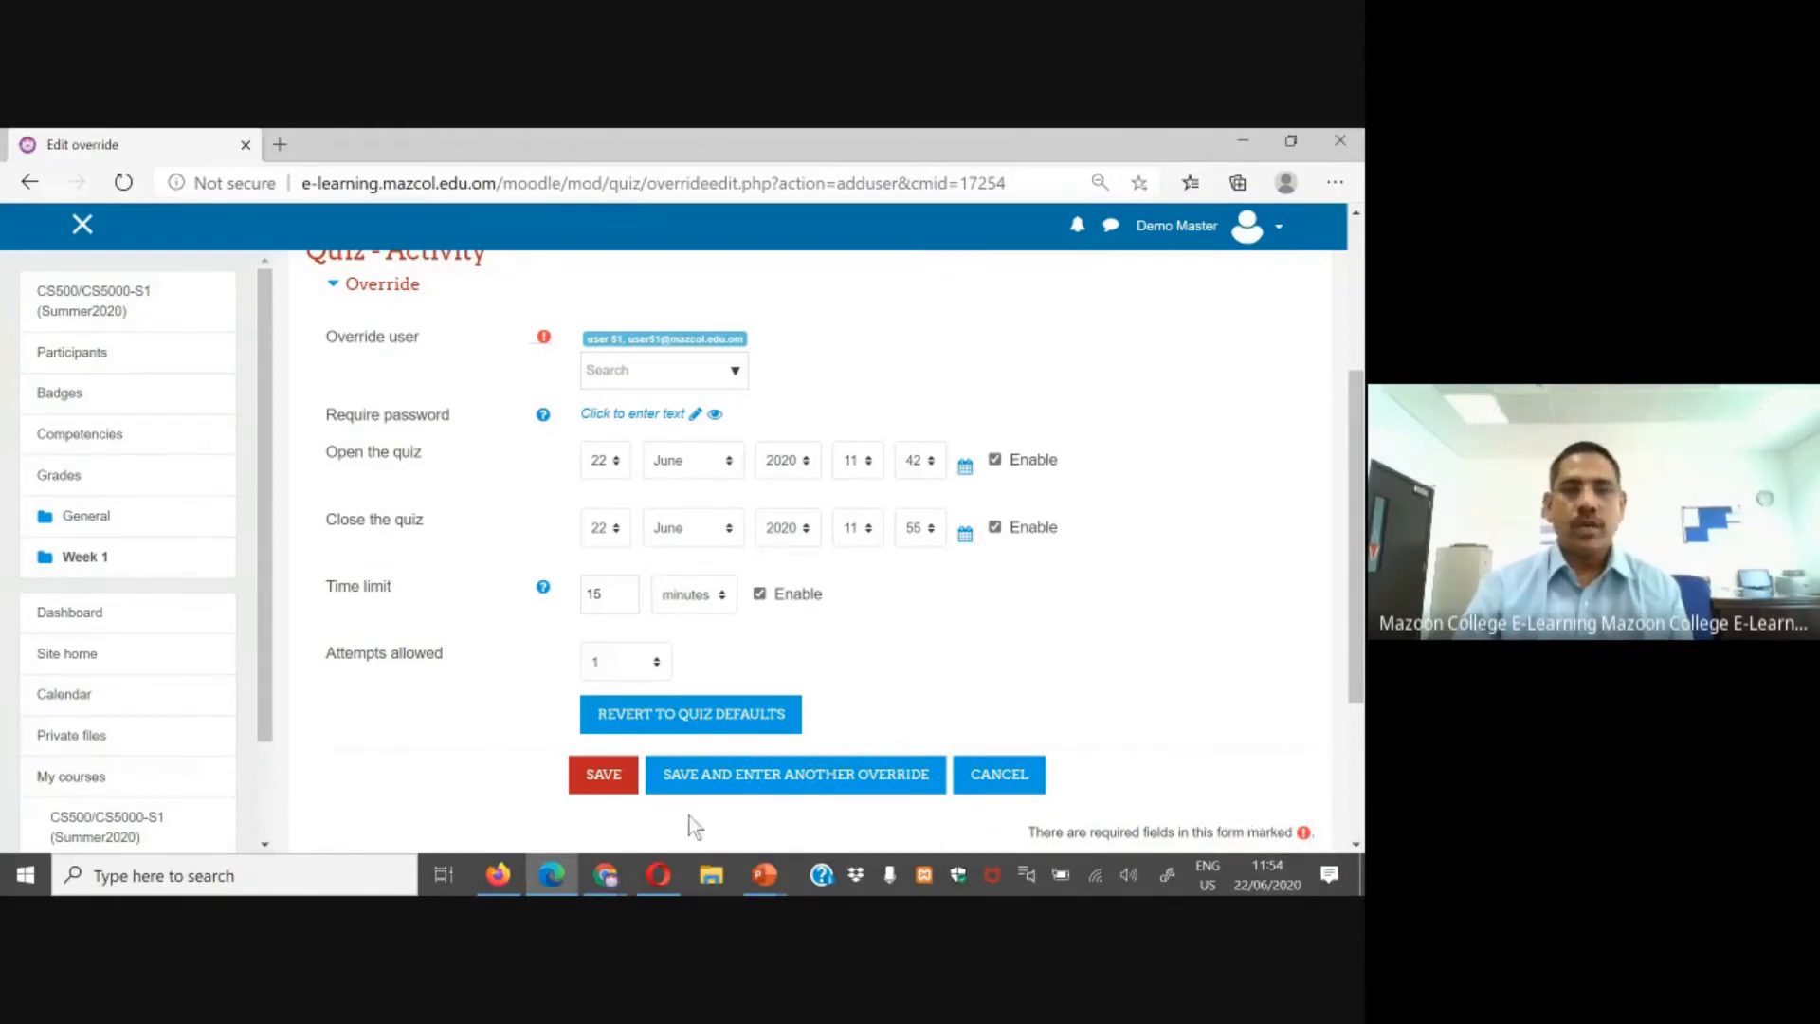
# Step: Show the PowerPoint slide listing the quiz extension cases, then return to the override form
pyautogui.moveTo(766, 886)
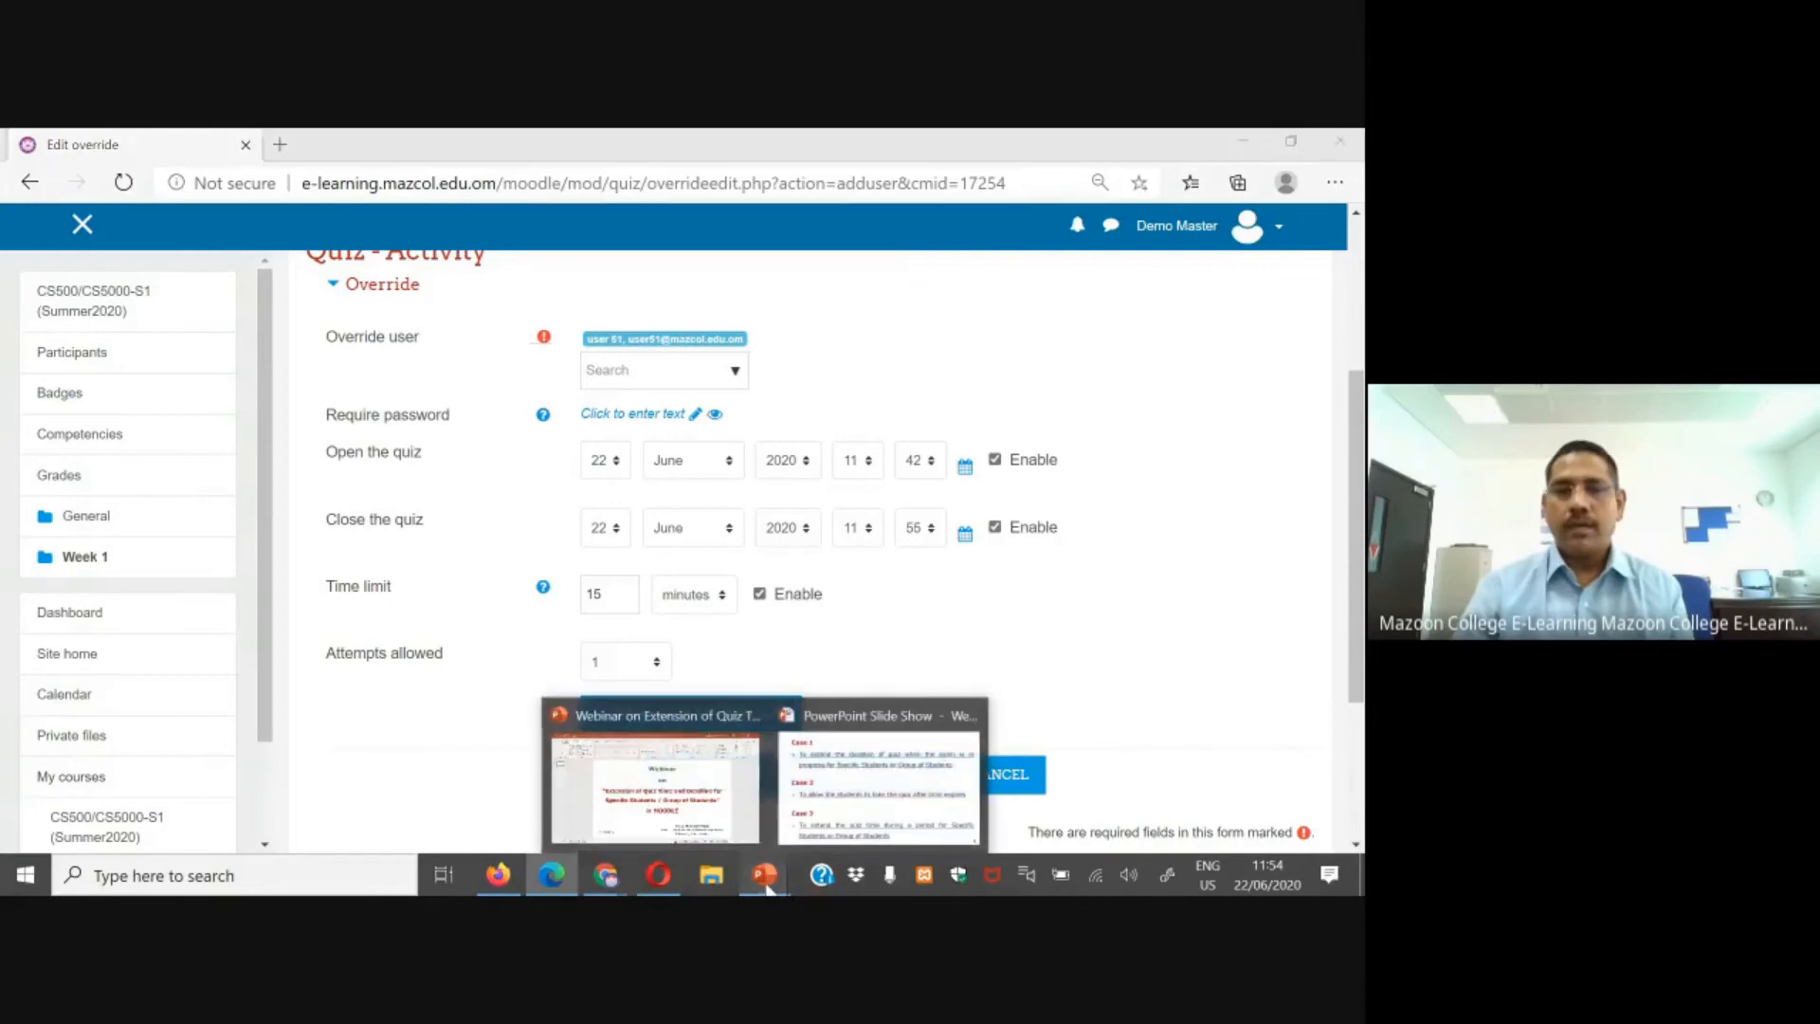
pyautogui.click(822, 800)
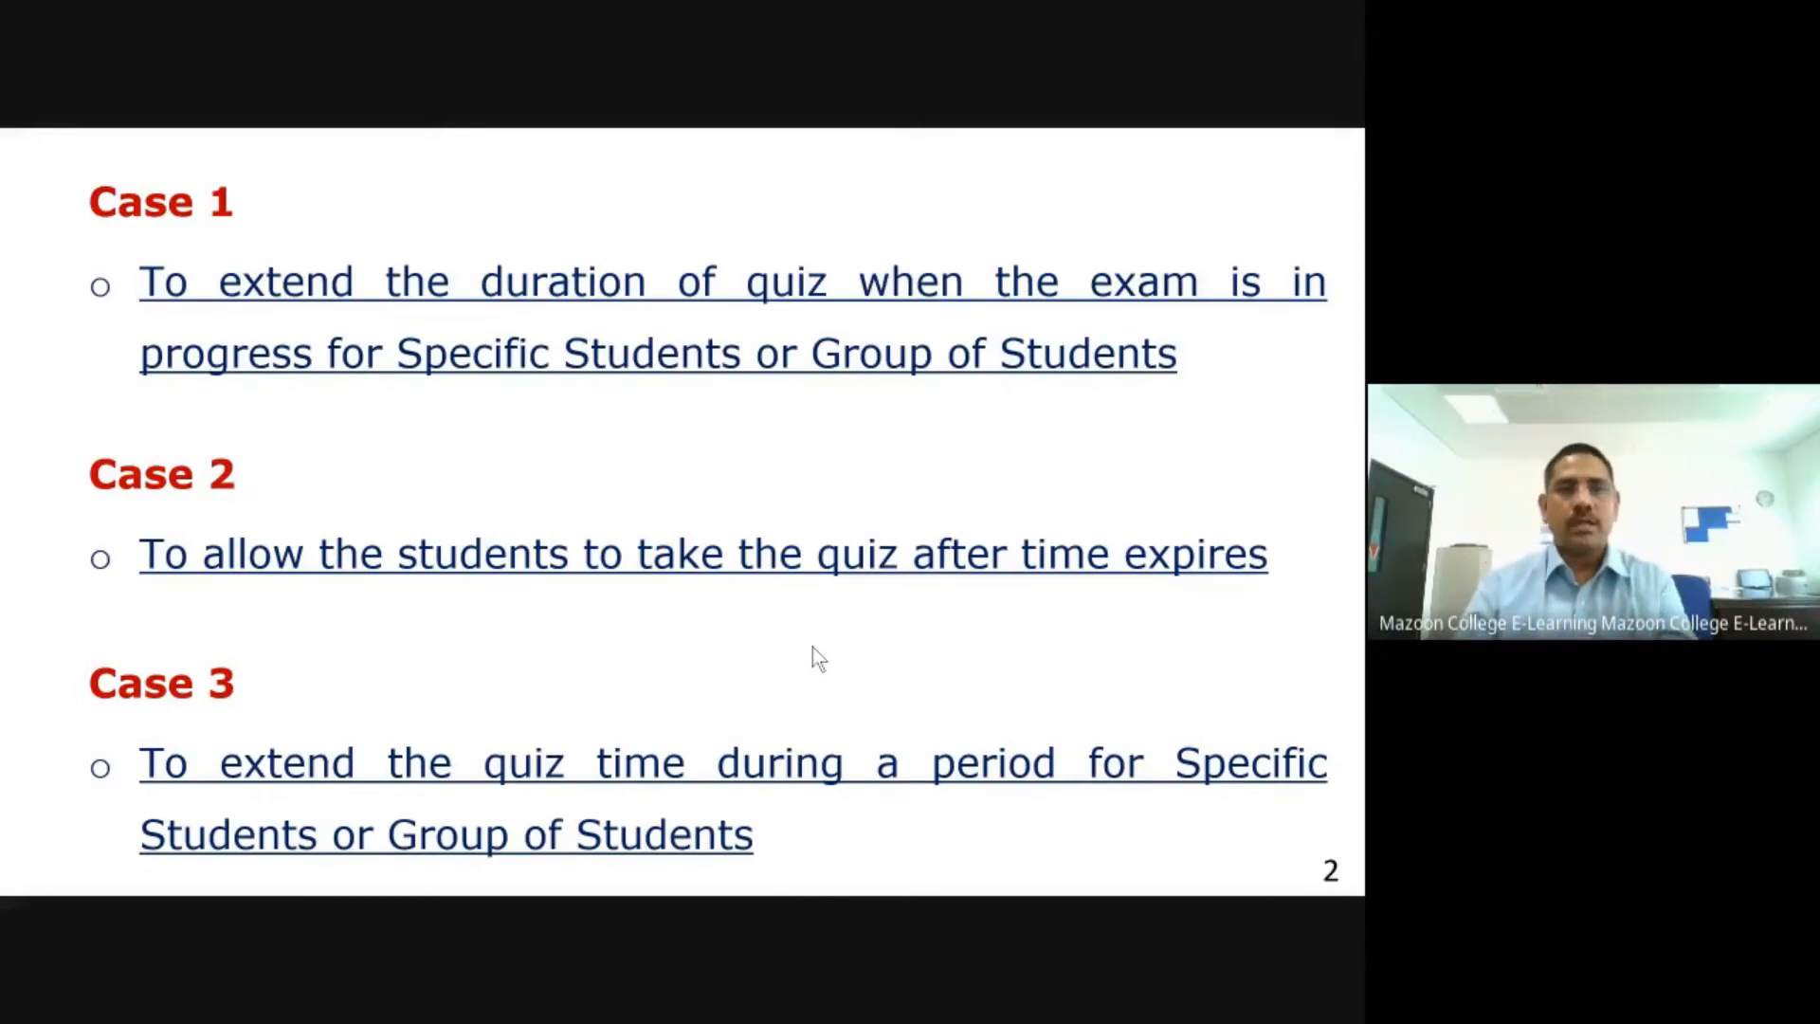
pyautogui.hotkey('alt', 'Tab')
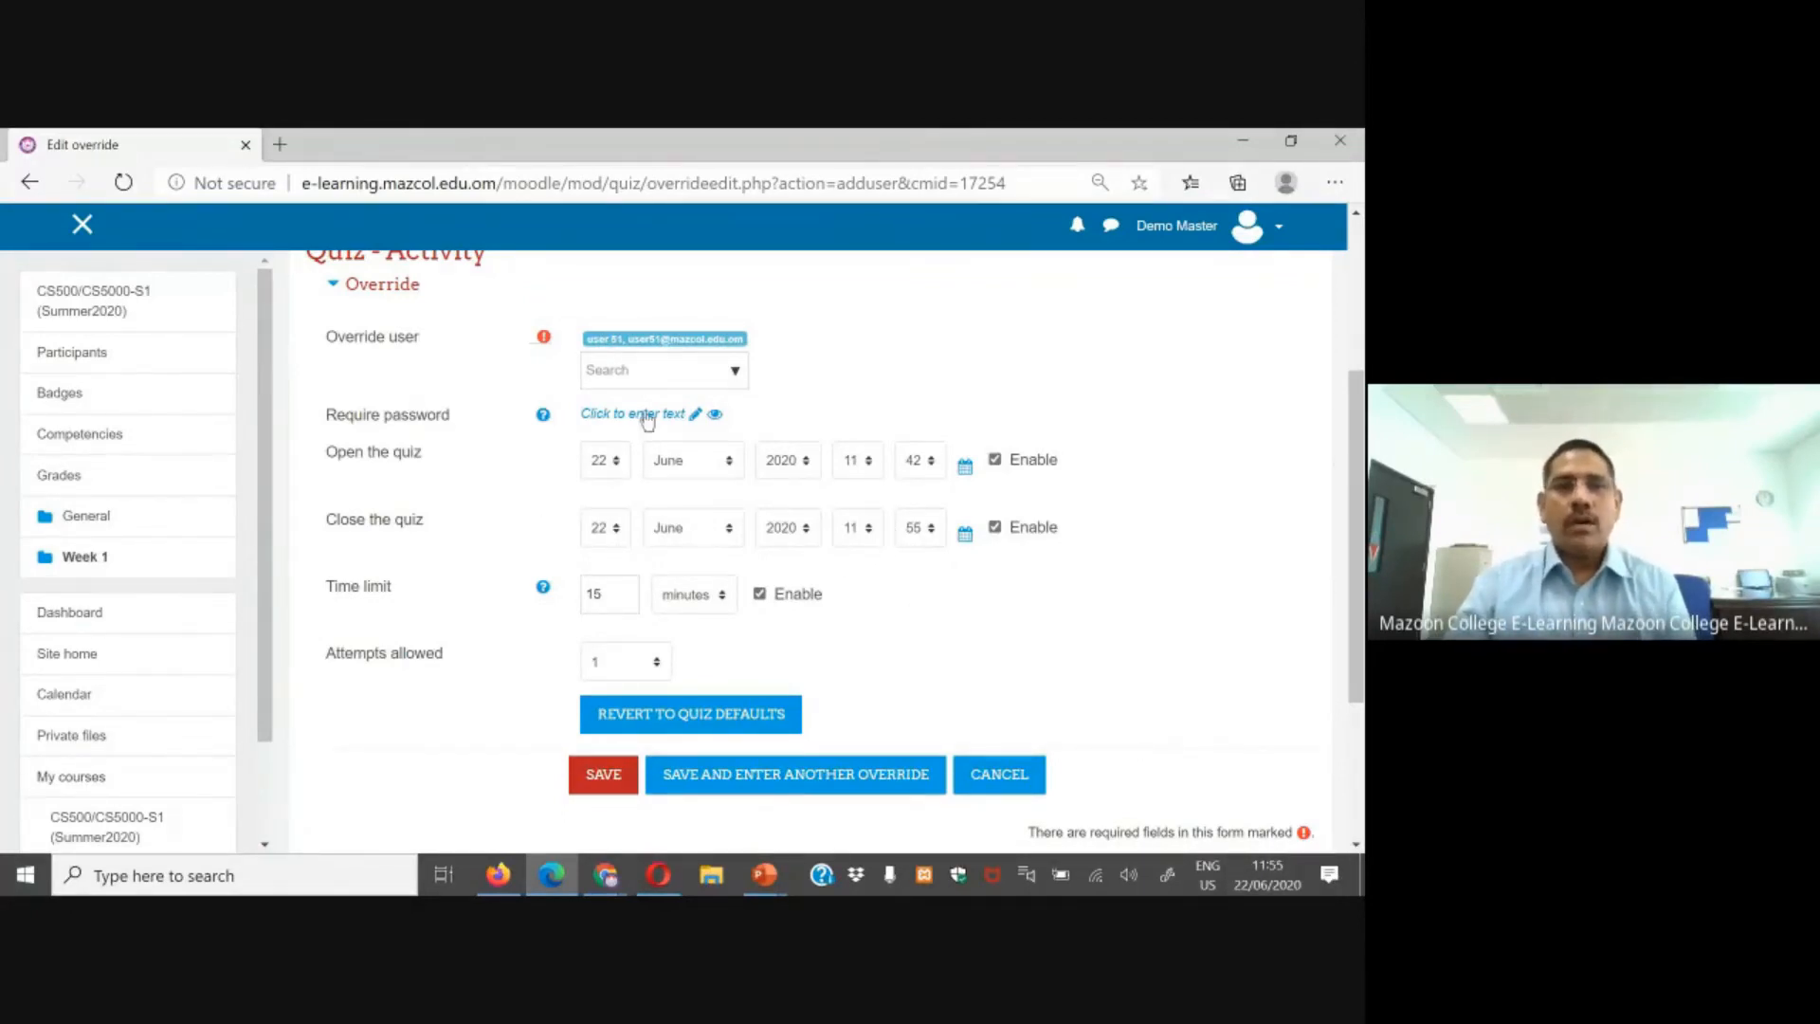
# Step: Set the override's quiz closing time to 12:30
pyautogui.click(869, 532)
pyautogui.scroll(-1, 877, 336)
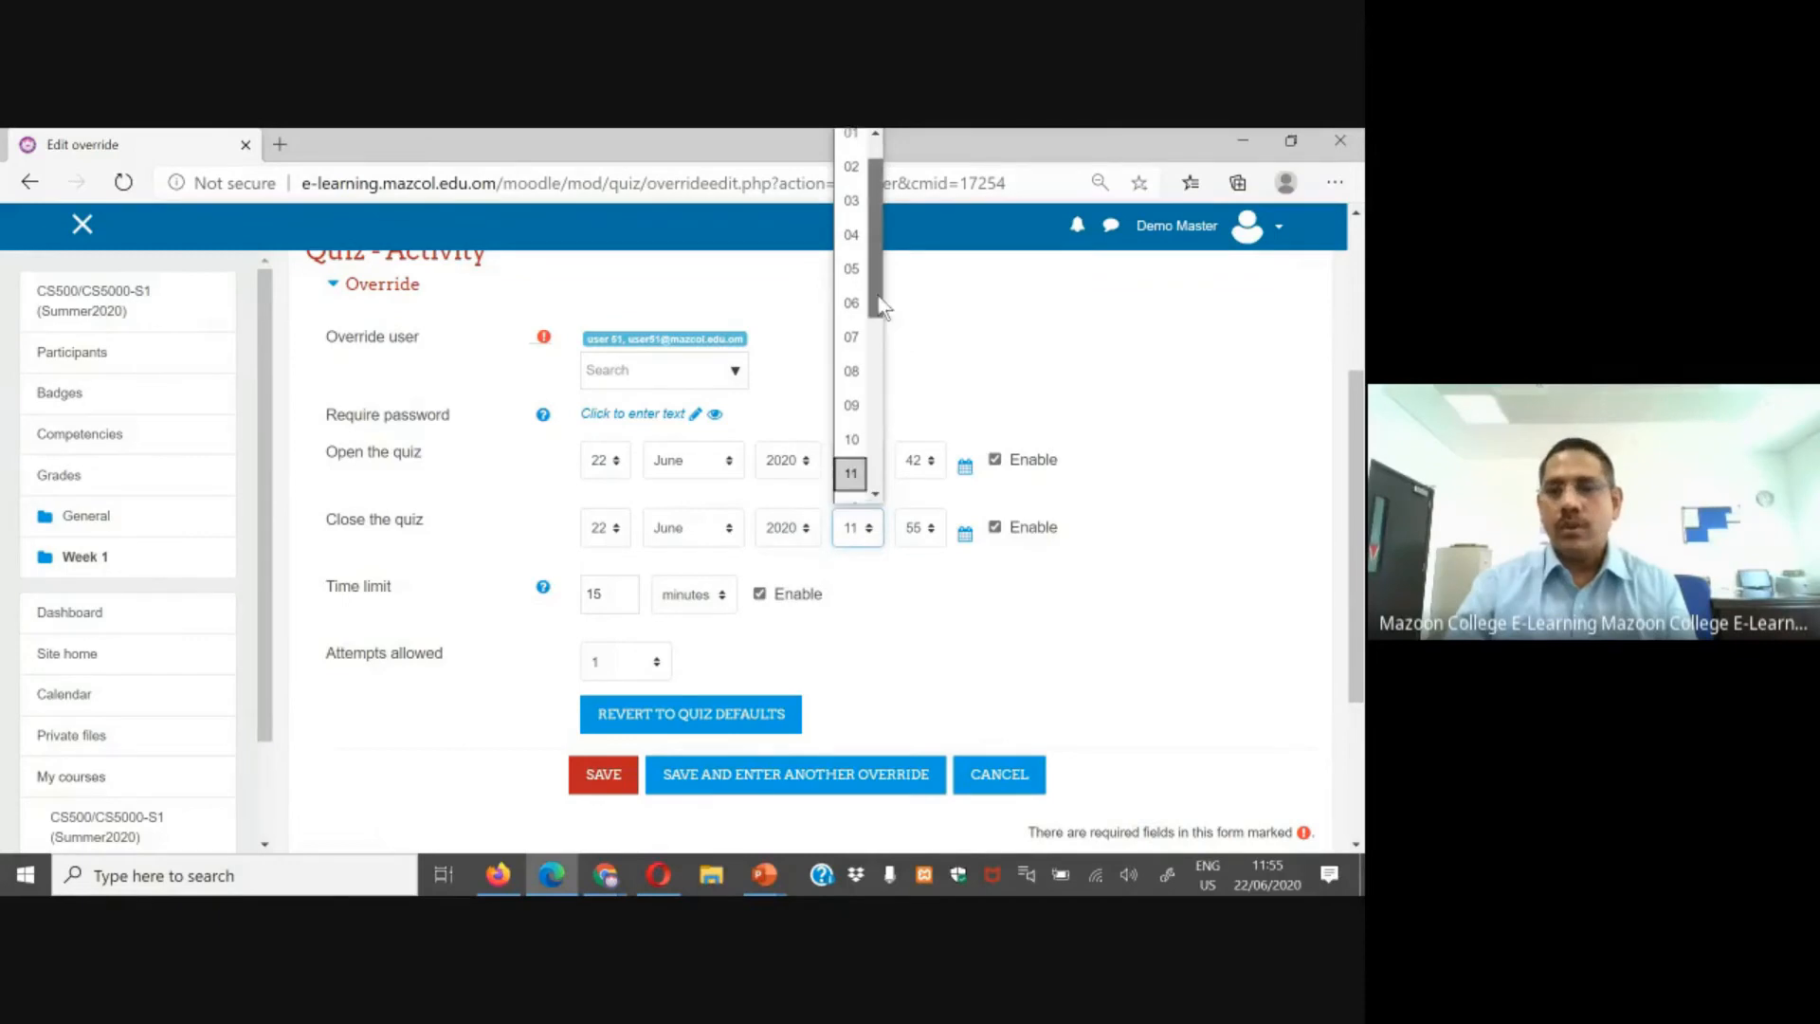
pyautogui.scroll(-3, 877, 341)
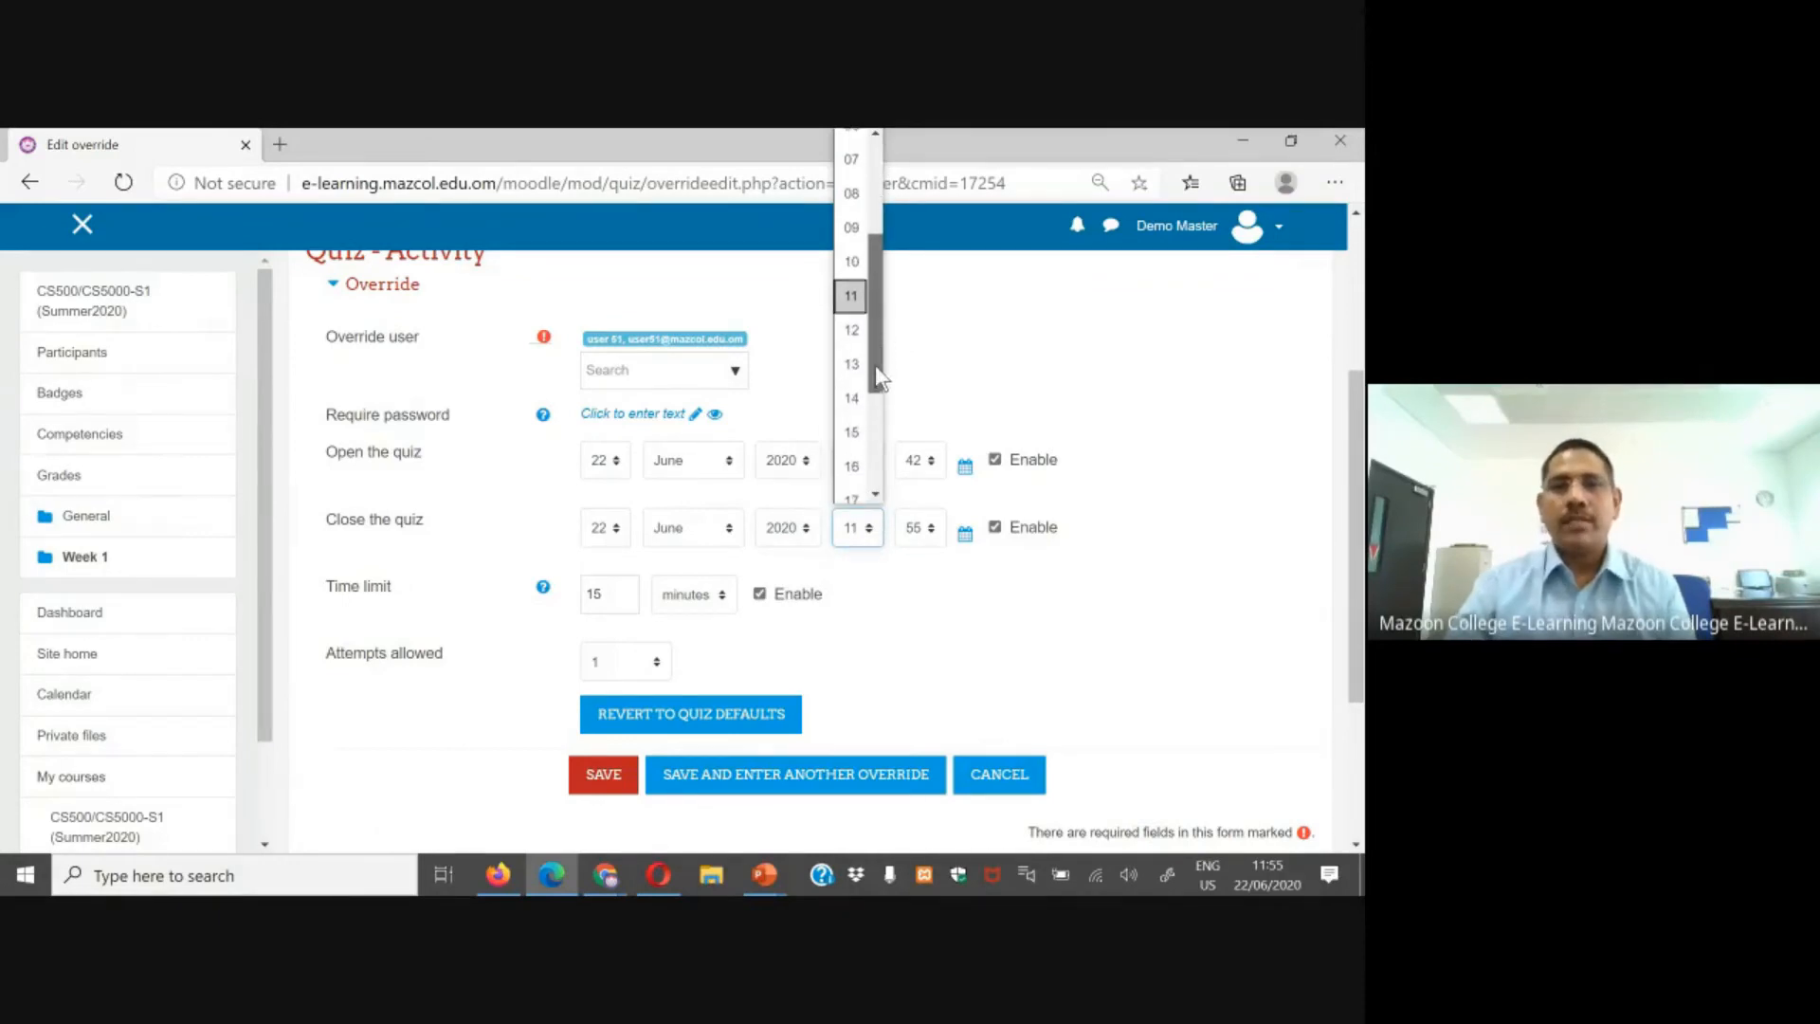
pyautogui.click(851, 331)
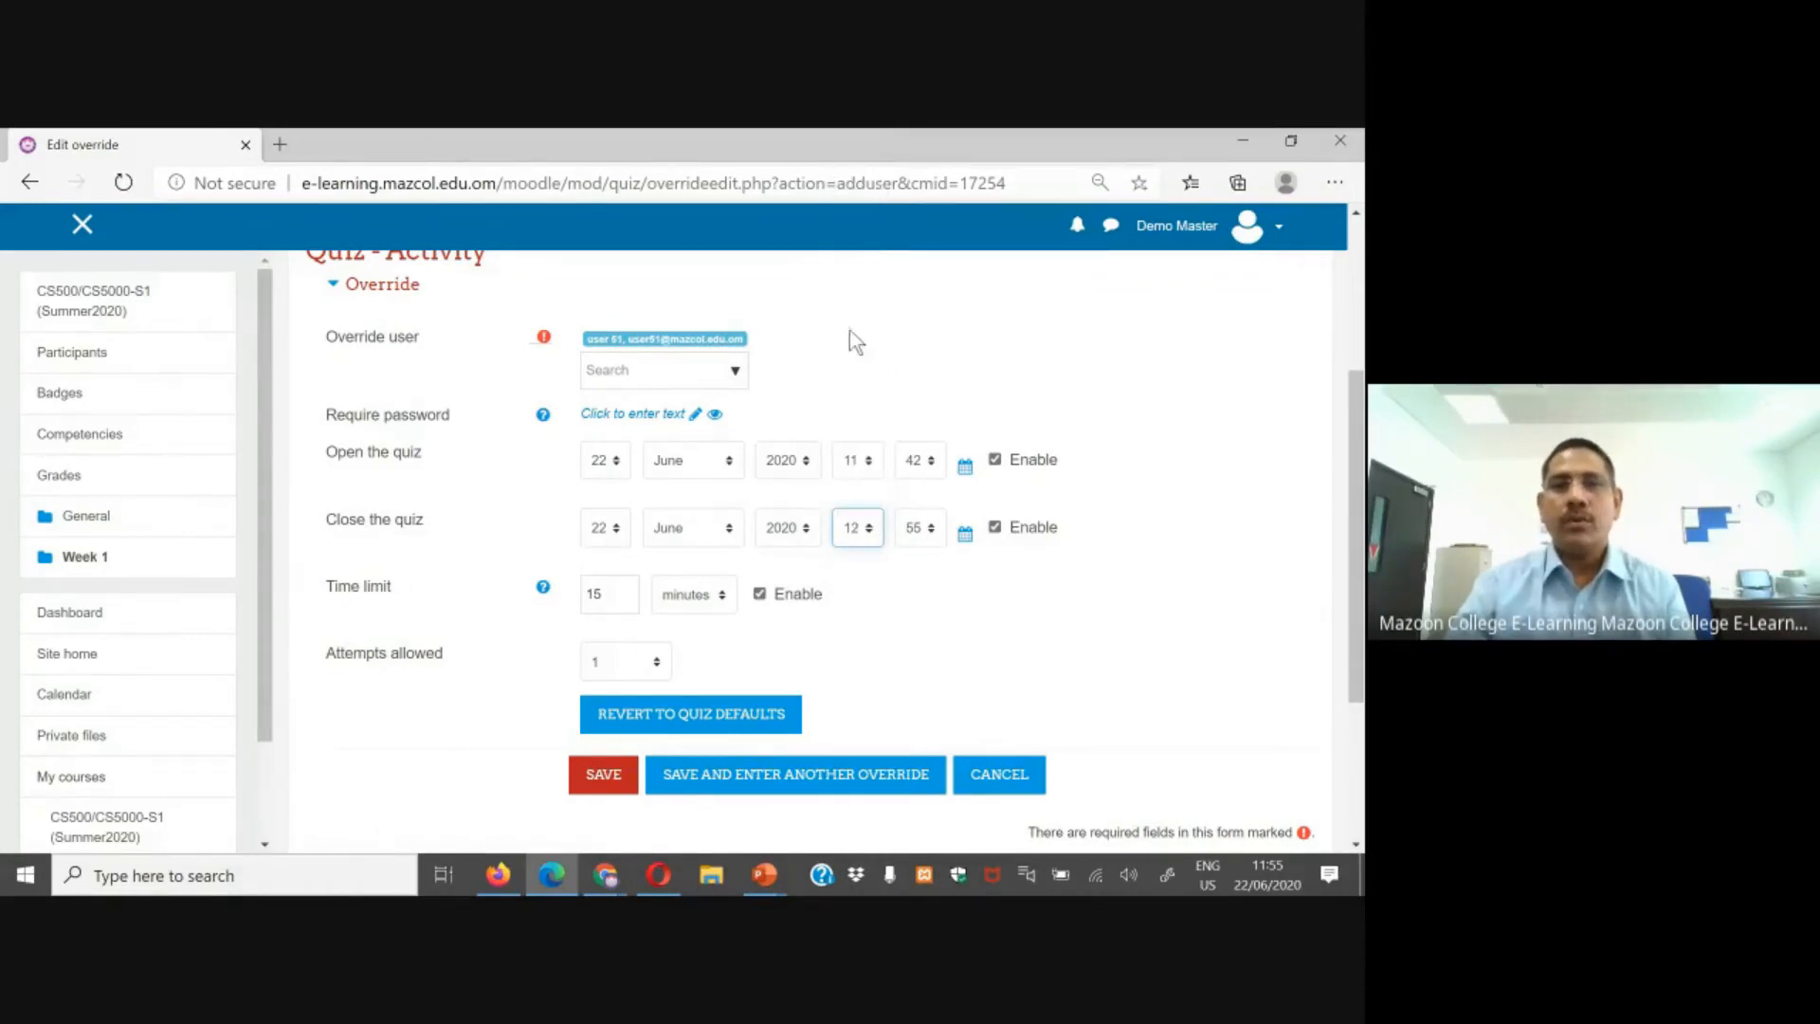
pyautogui.click(929, 529)
pyautogui.moveTo(944, 432); pyautogui.dragTo(942, 290)
pyautogui.click(917, 232)
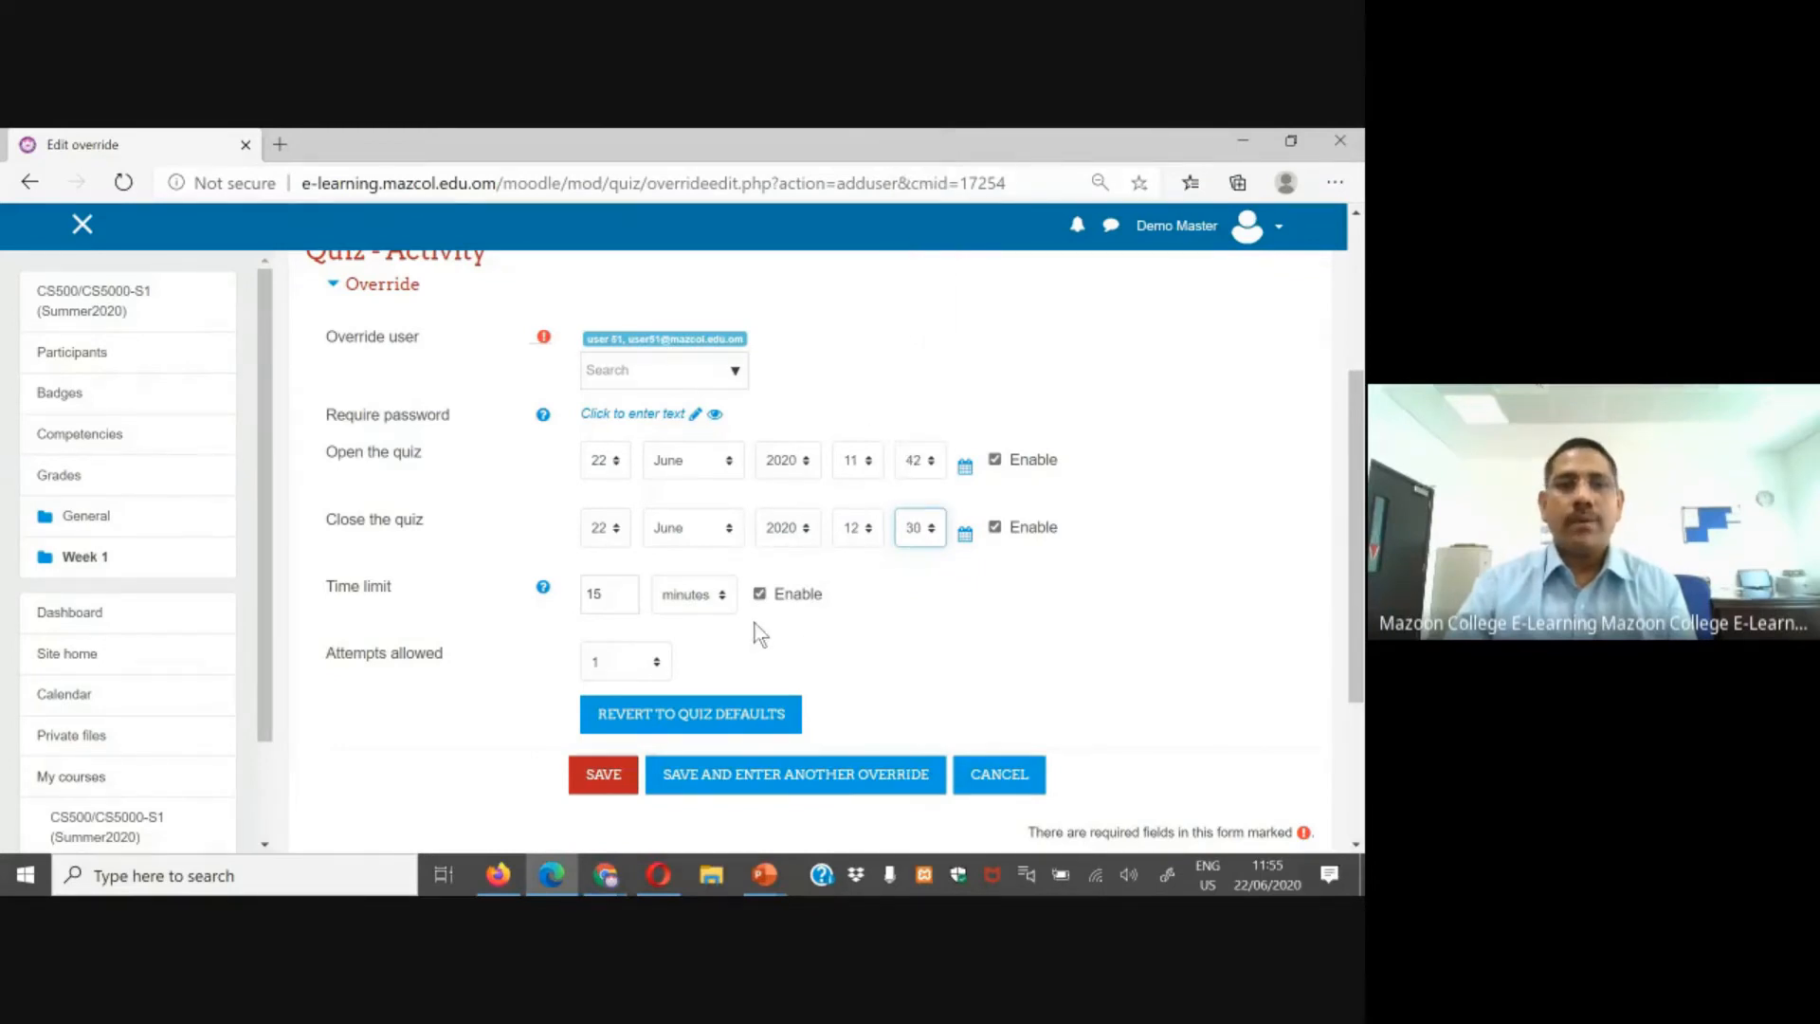
# Step: Set the override's time limit to 30 minutes
pyautogui.scroll(-1, 761, 633)
pyautogui.moveTo(621, 498); pyautogui.dragTo(543, 506)
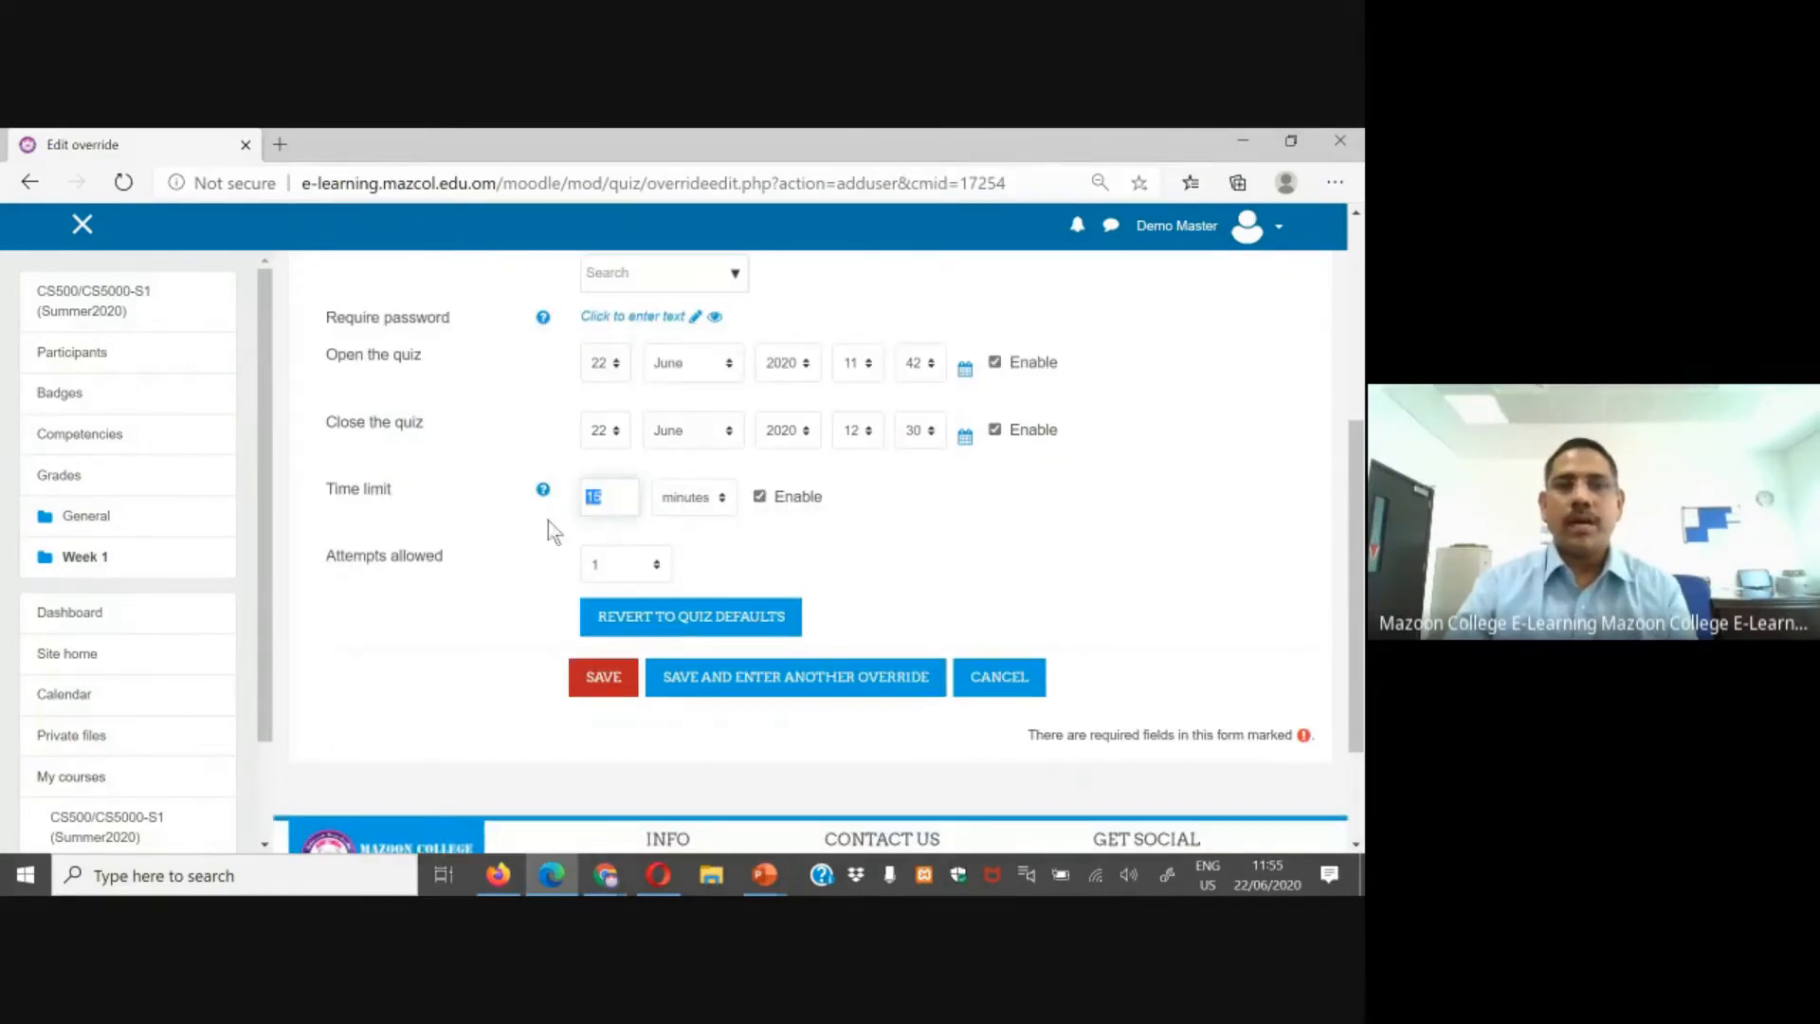
pyautogui.write('30')
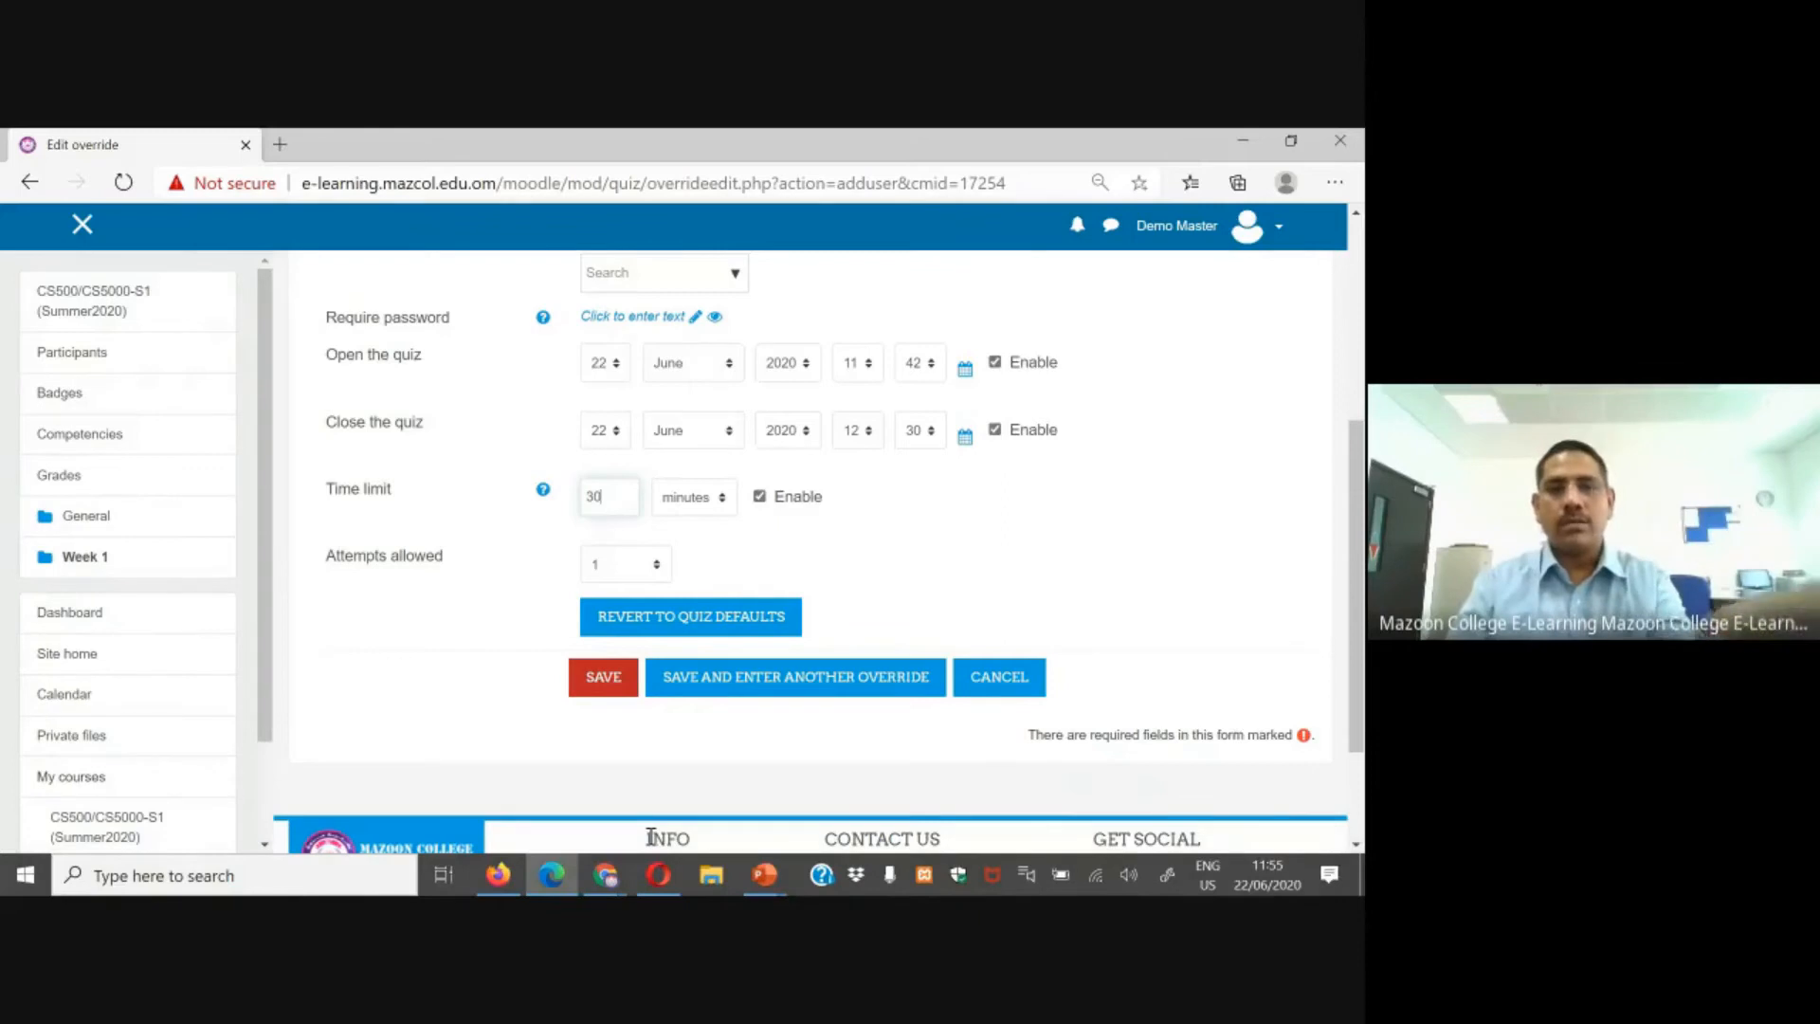
# Step: In Opera as user 51, open the course's Quiz - Activity page to check its current settings
pyautogui.click(663, 883)
pyautogui.click(144, 313)
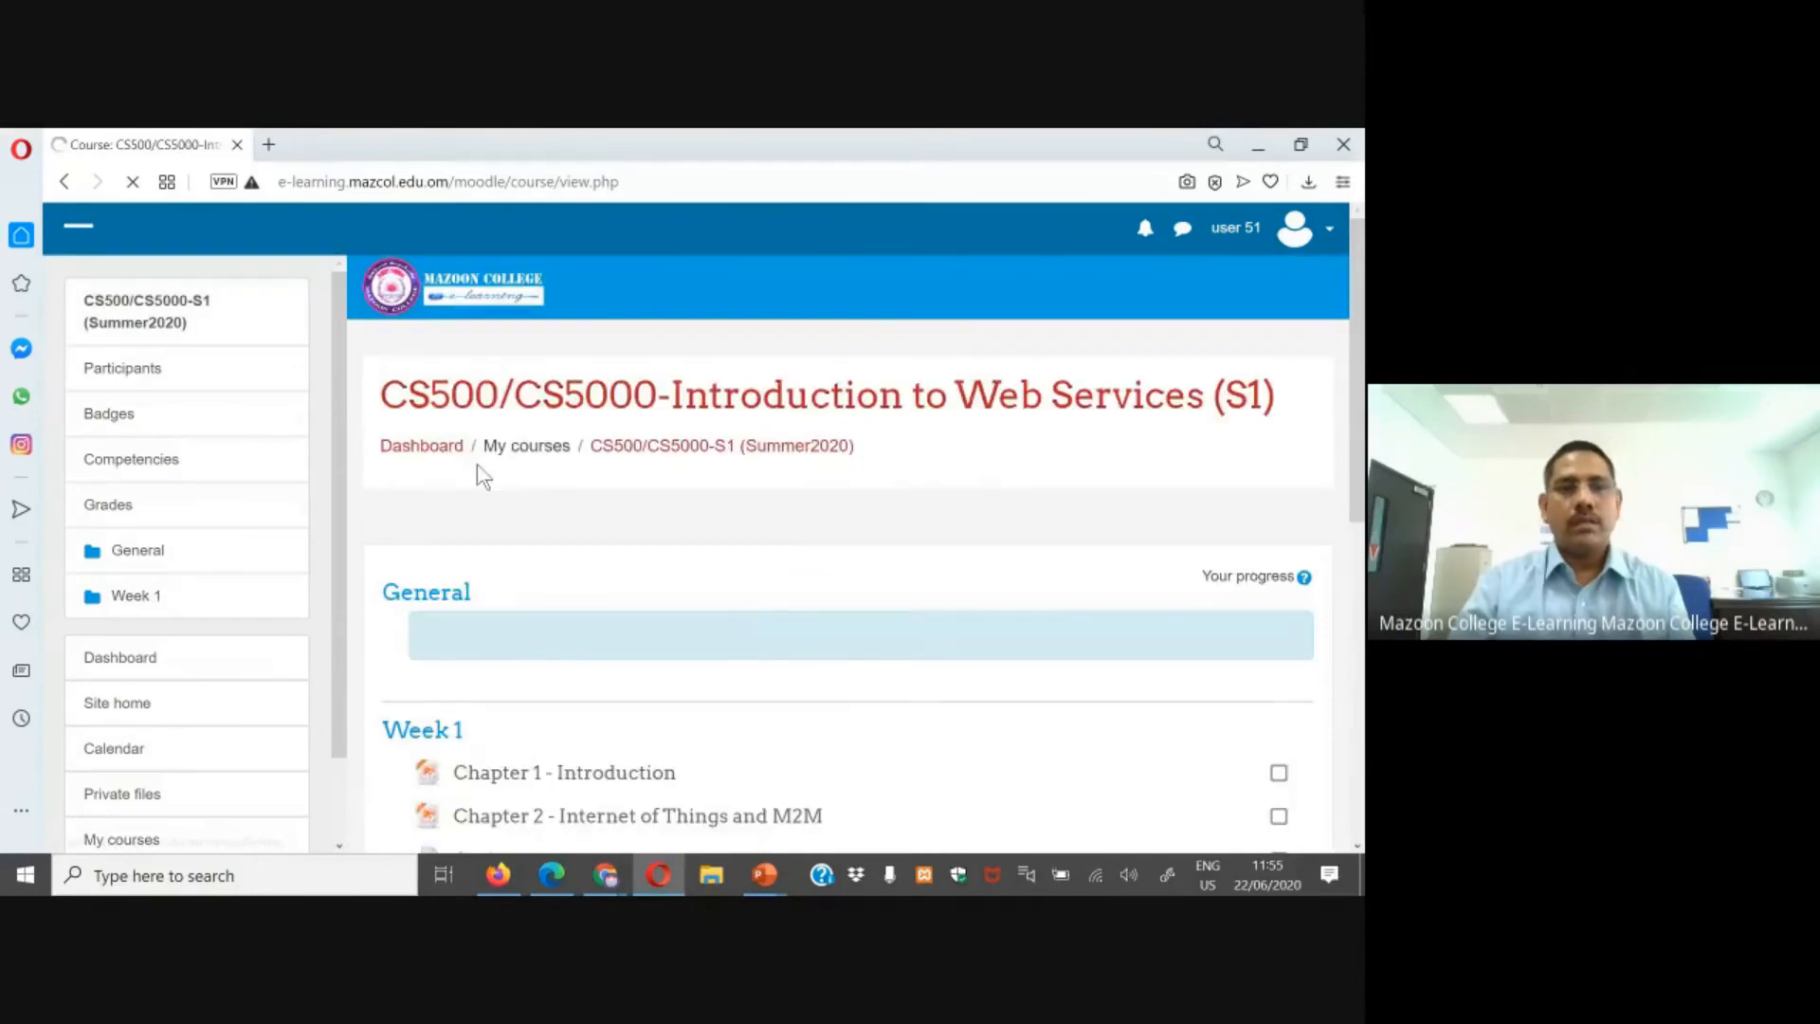
pyautogui.scroll(-8, 475, 475)
pyautogui.click(519, 397)
pyautogui.scroll(-5, 858, 431)
pyautogui.scroll(2, 910, 417)
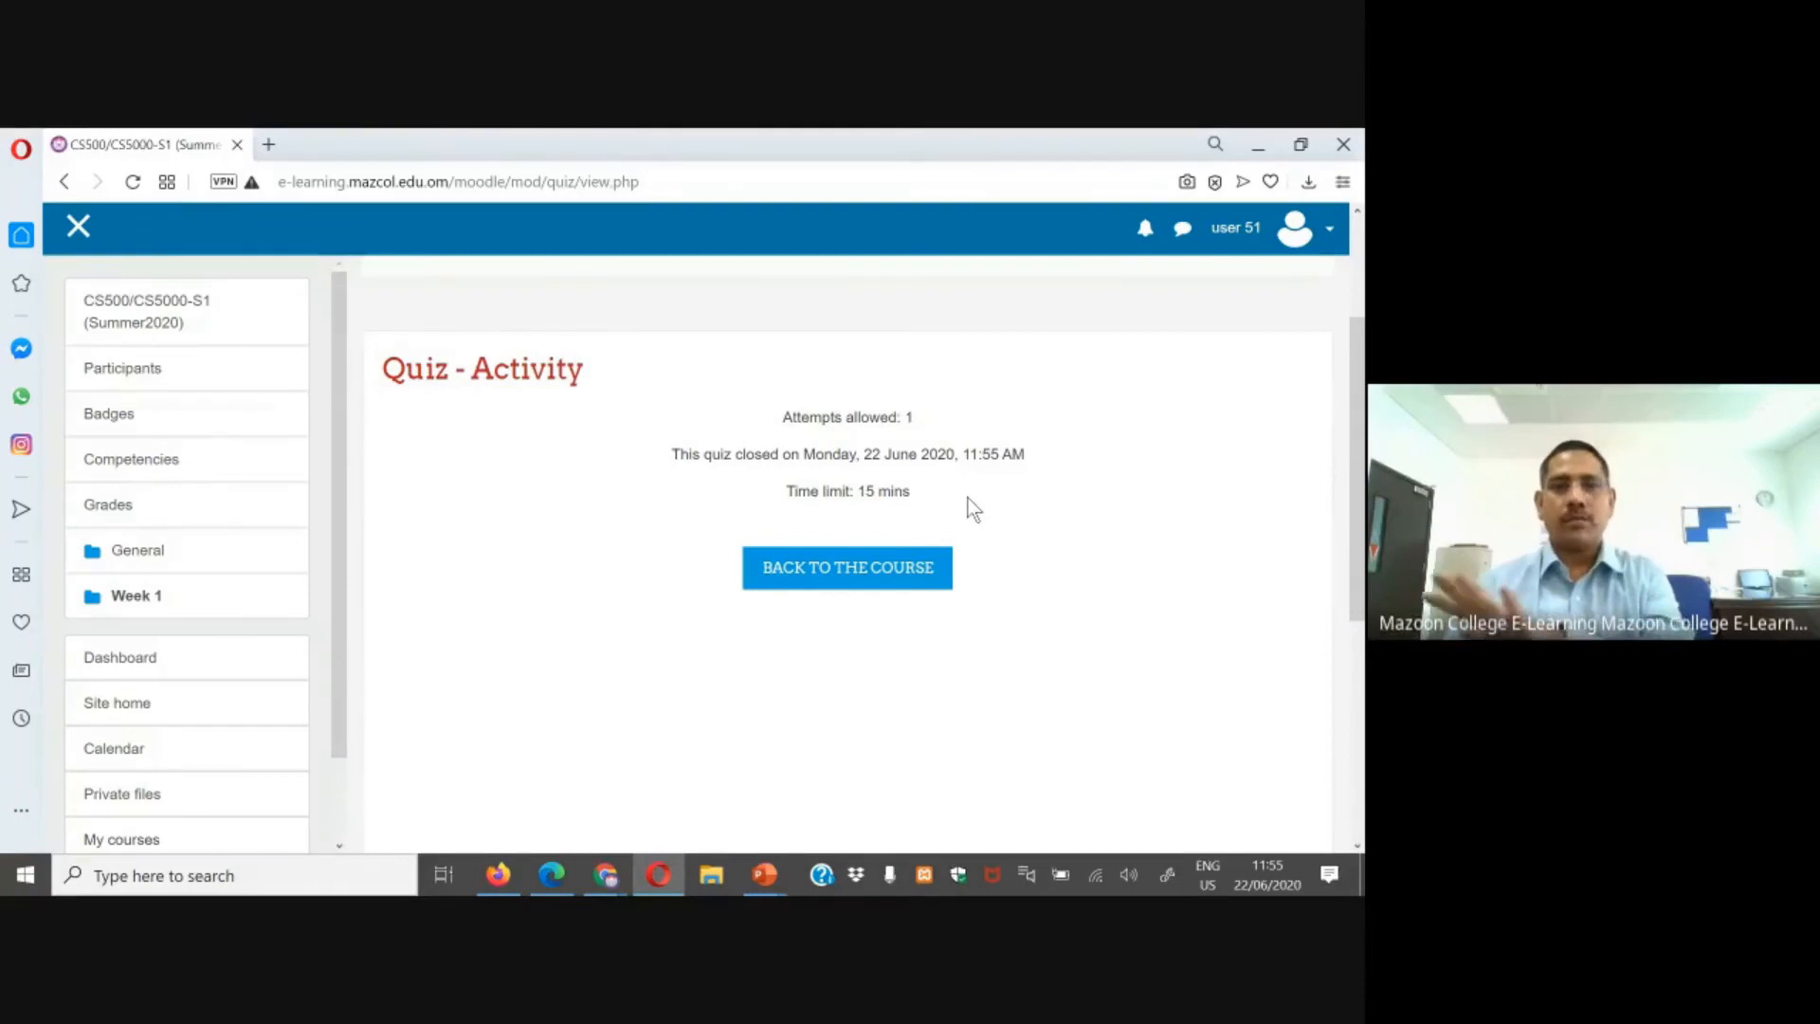
# Step: Back in the override form, set attempts allowed to 2 and save the user override
pyautogui.click(553, 875)
pyautogui.scroll(2, 855, 622)
pyautogui.scroll(-2, 695, 691)
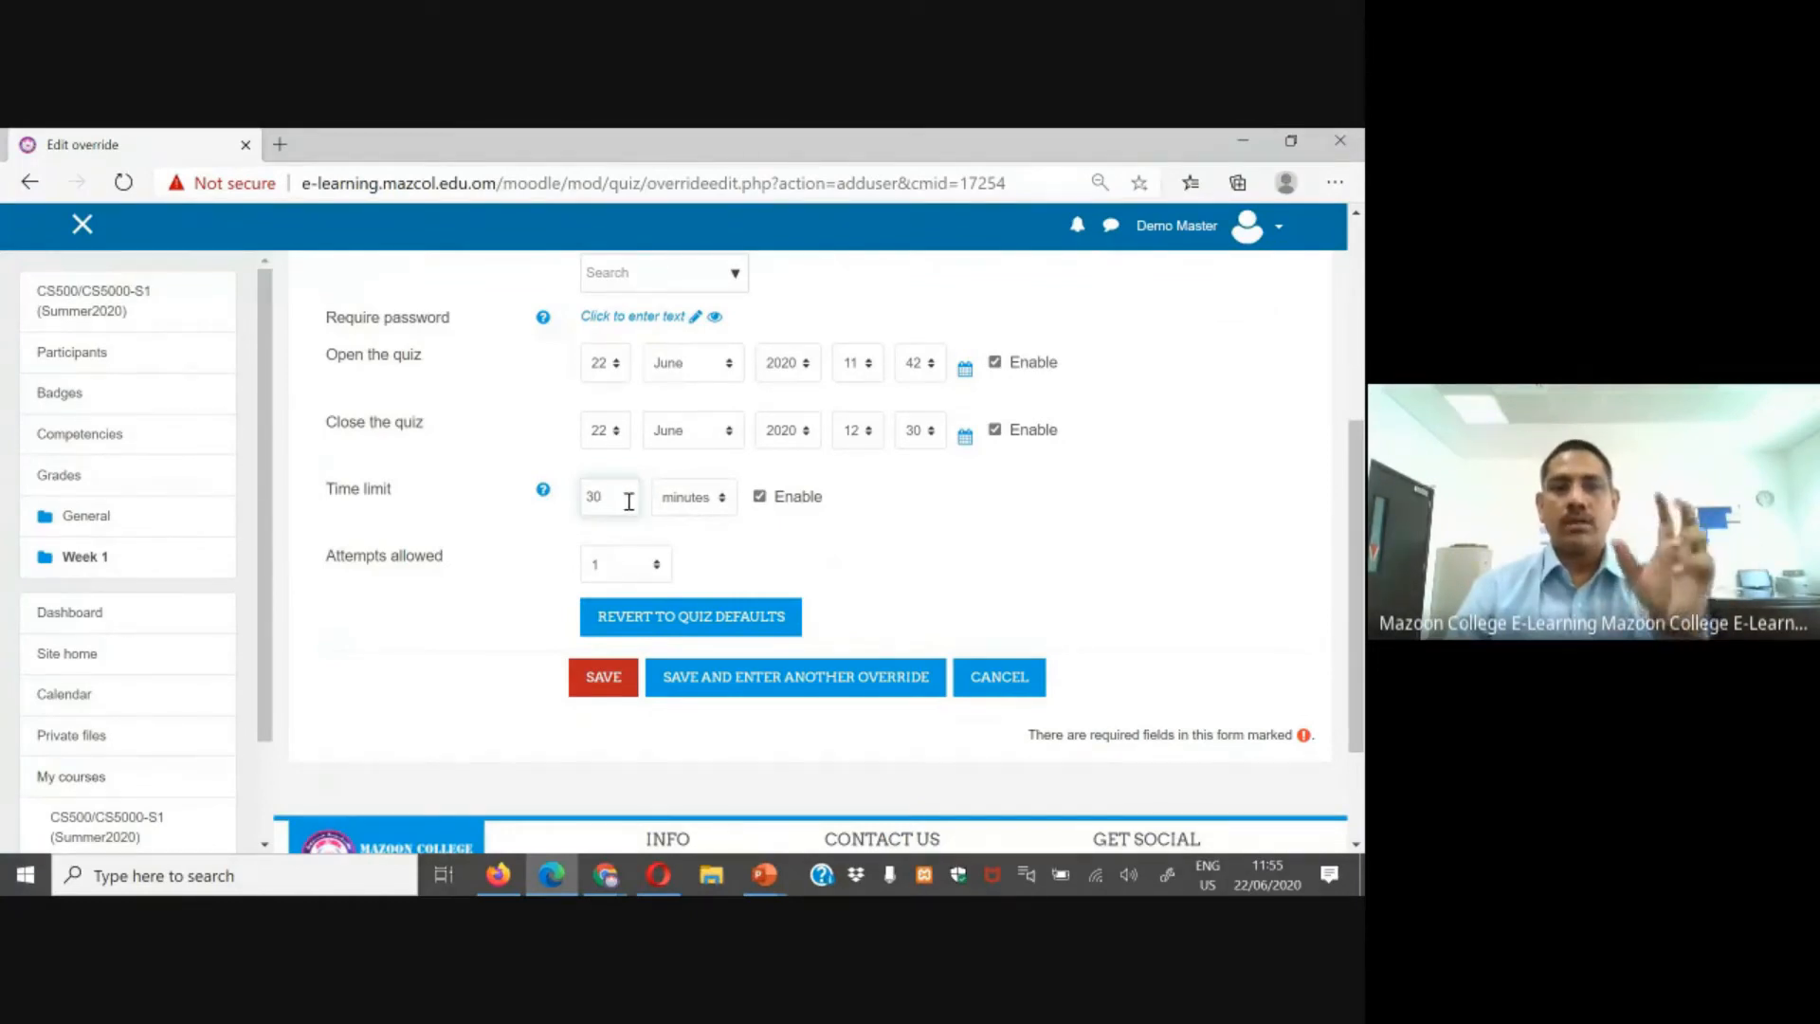
pyautogui.click(649, 571)
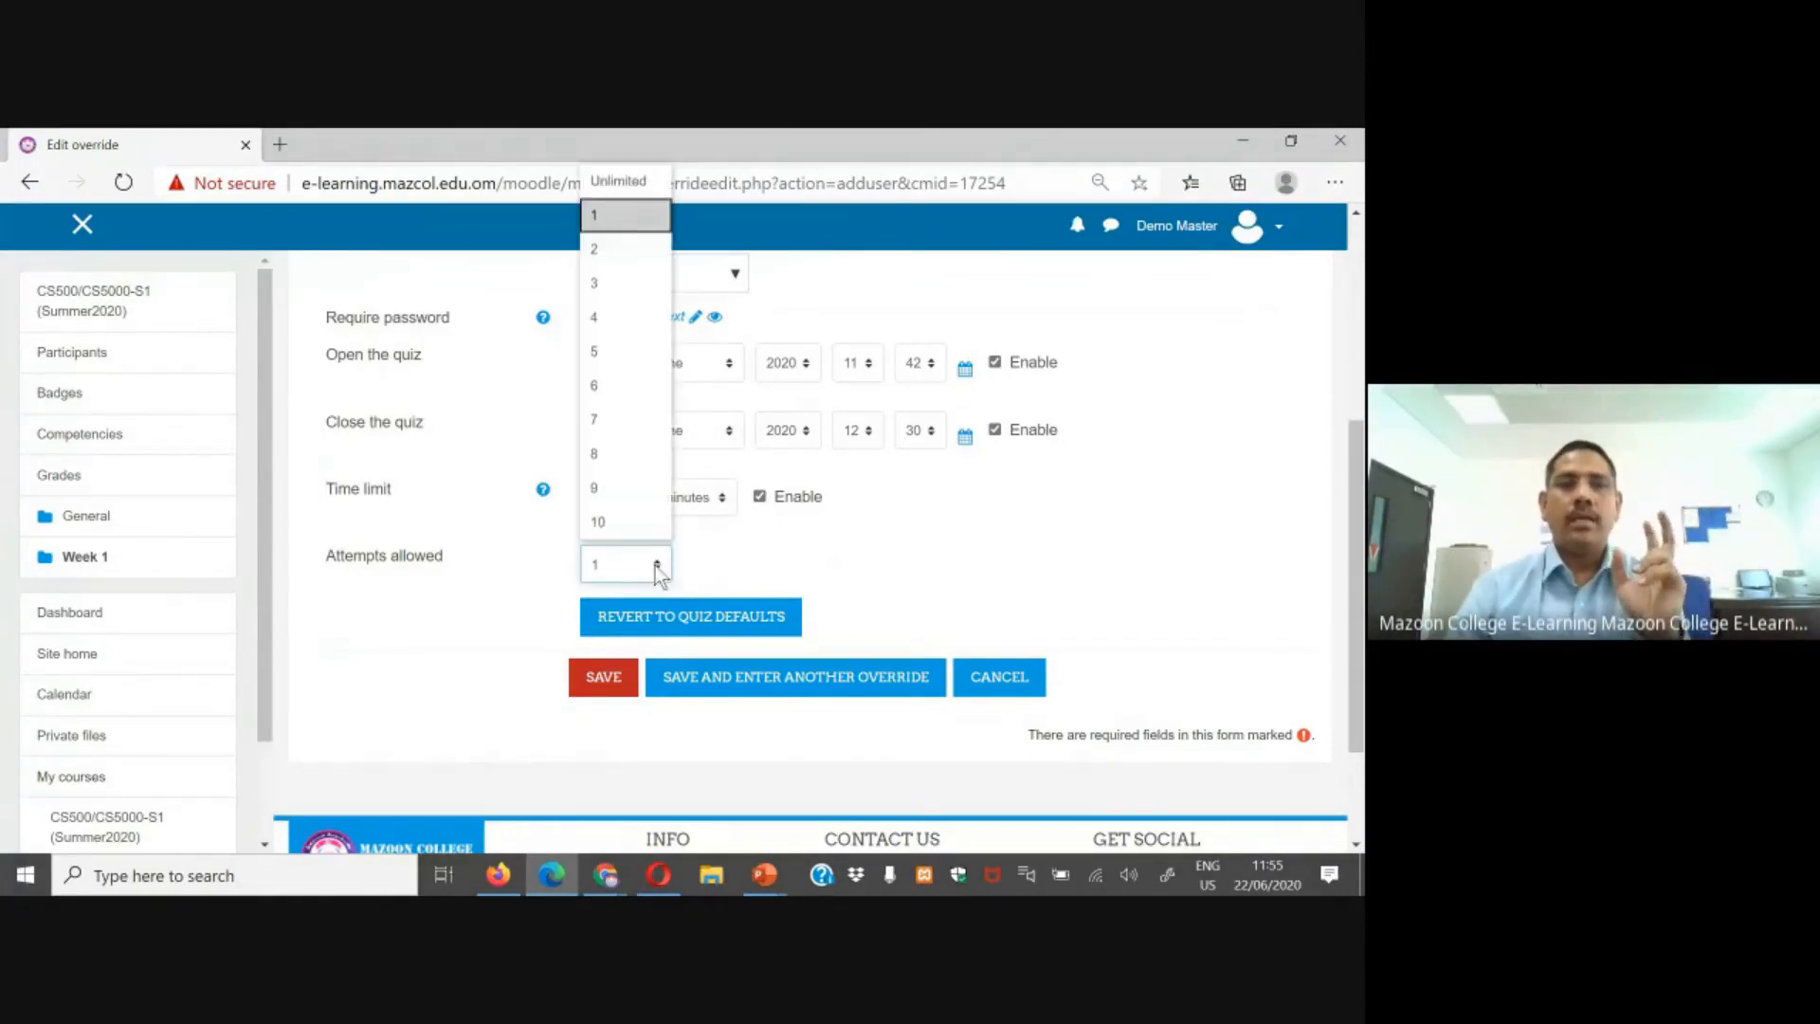
pyautogui.click(616, 248)
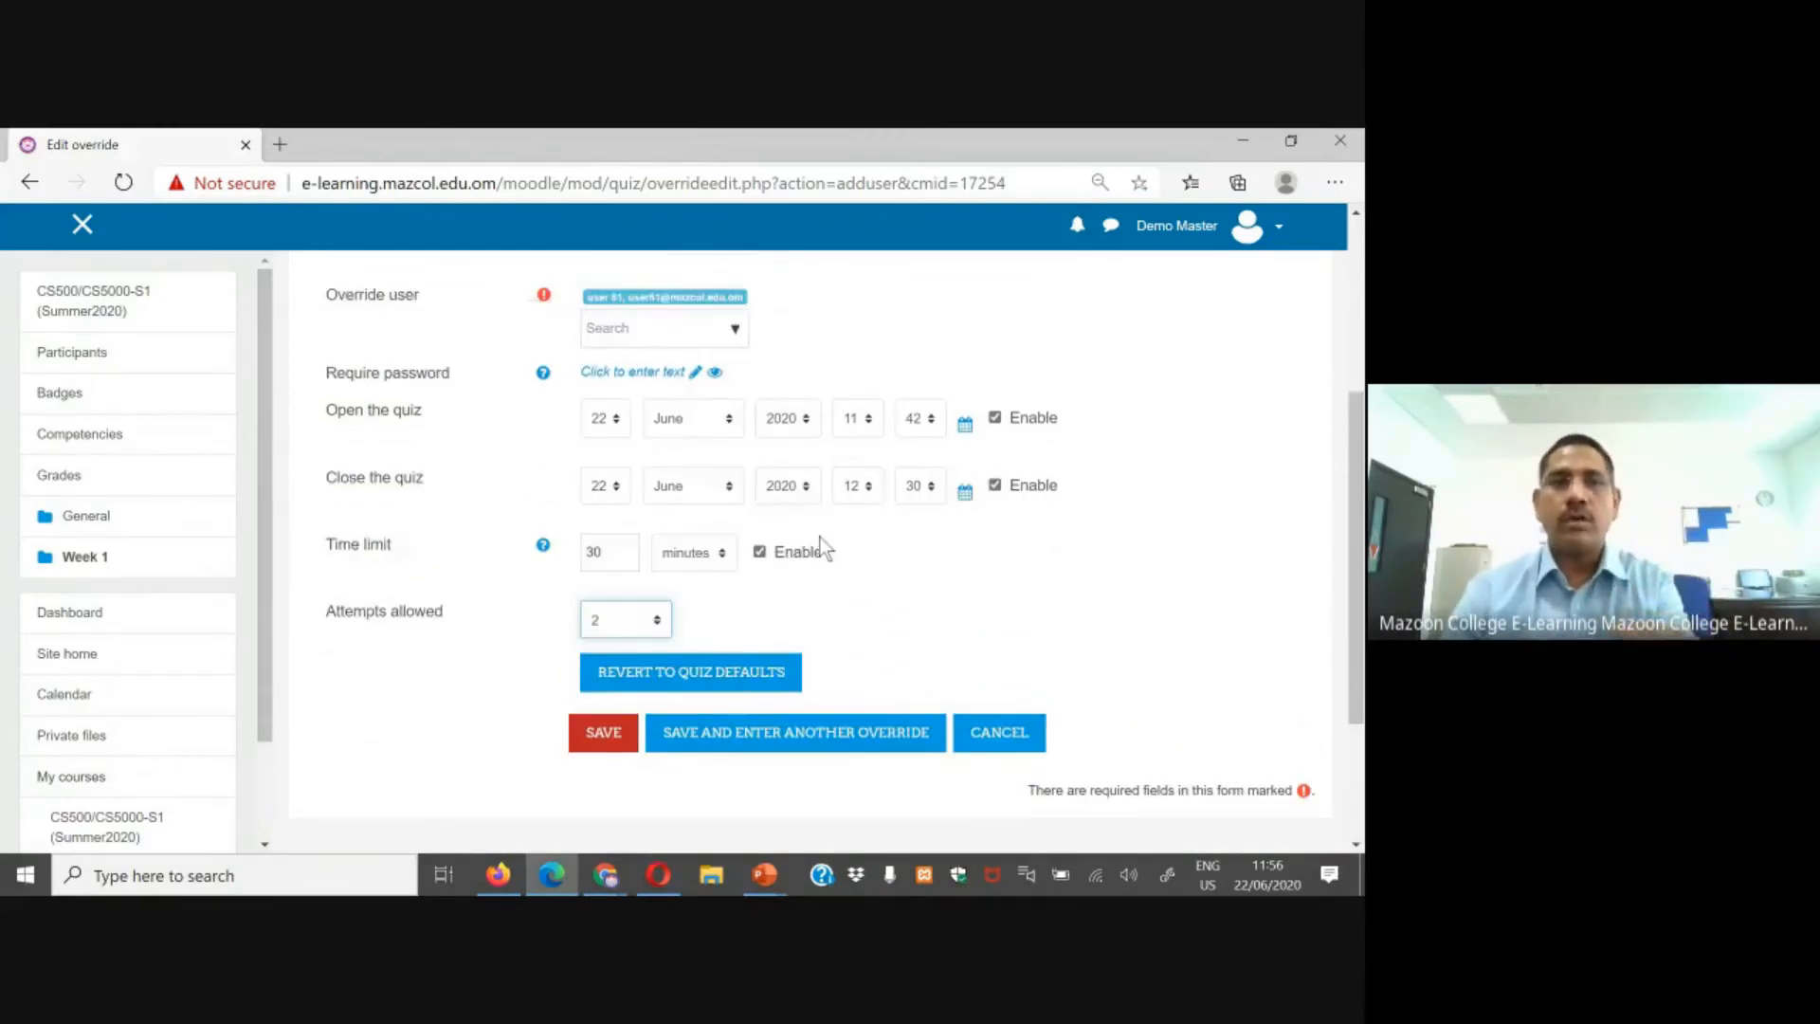
pyautogui.scroll(1, 823, 547)
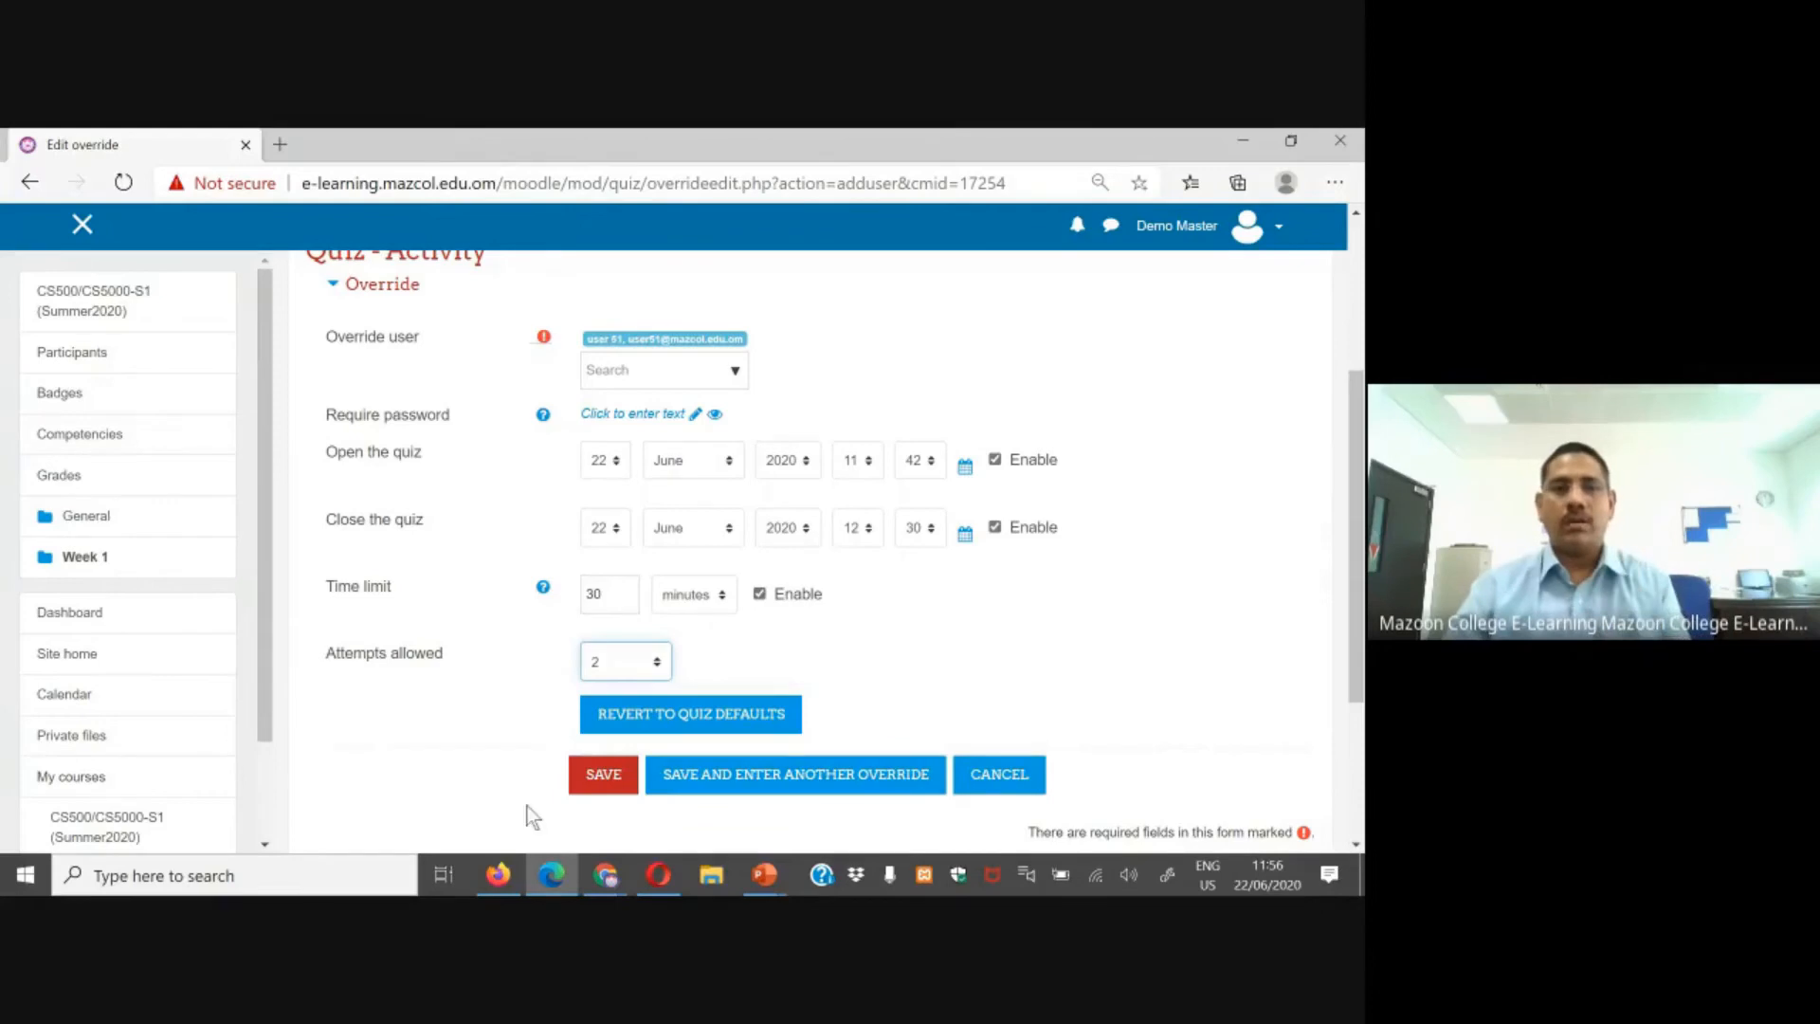
pyautogui.click(611, 776)
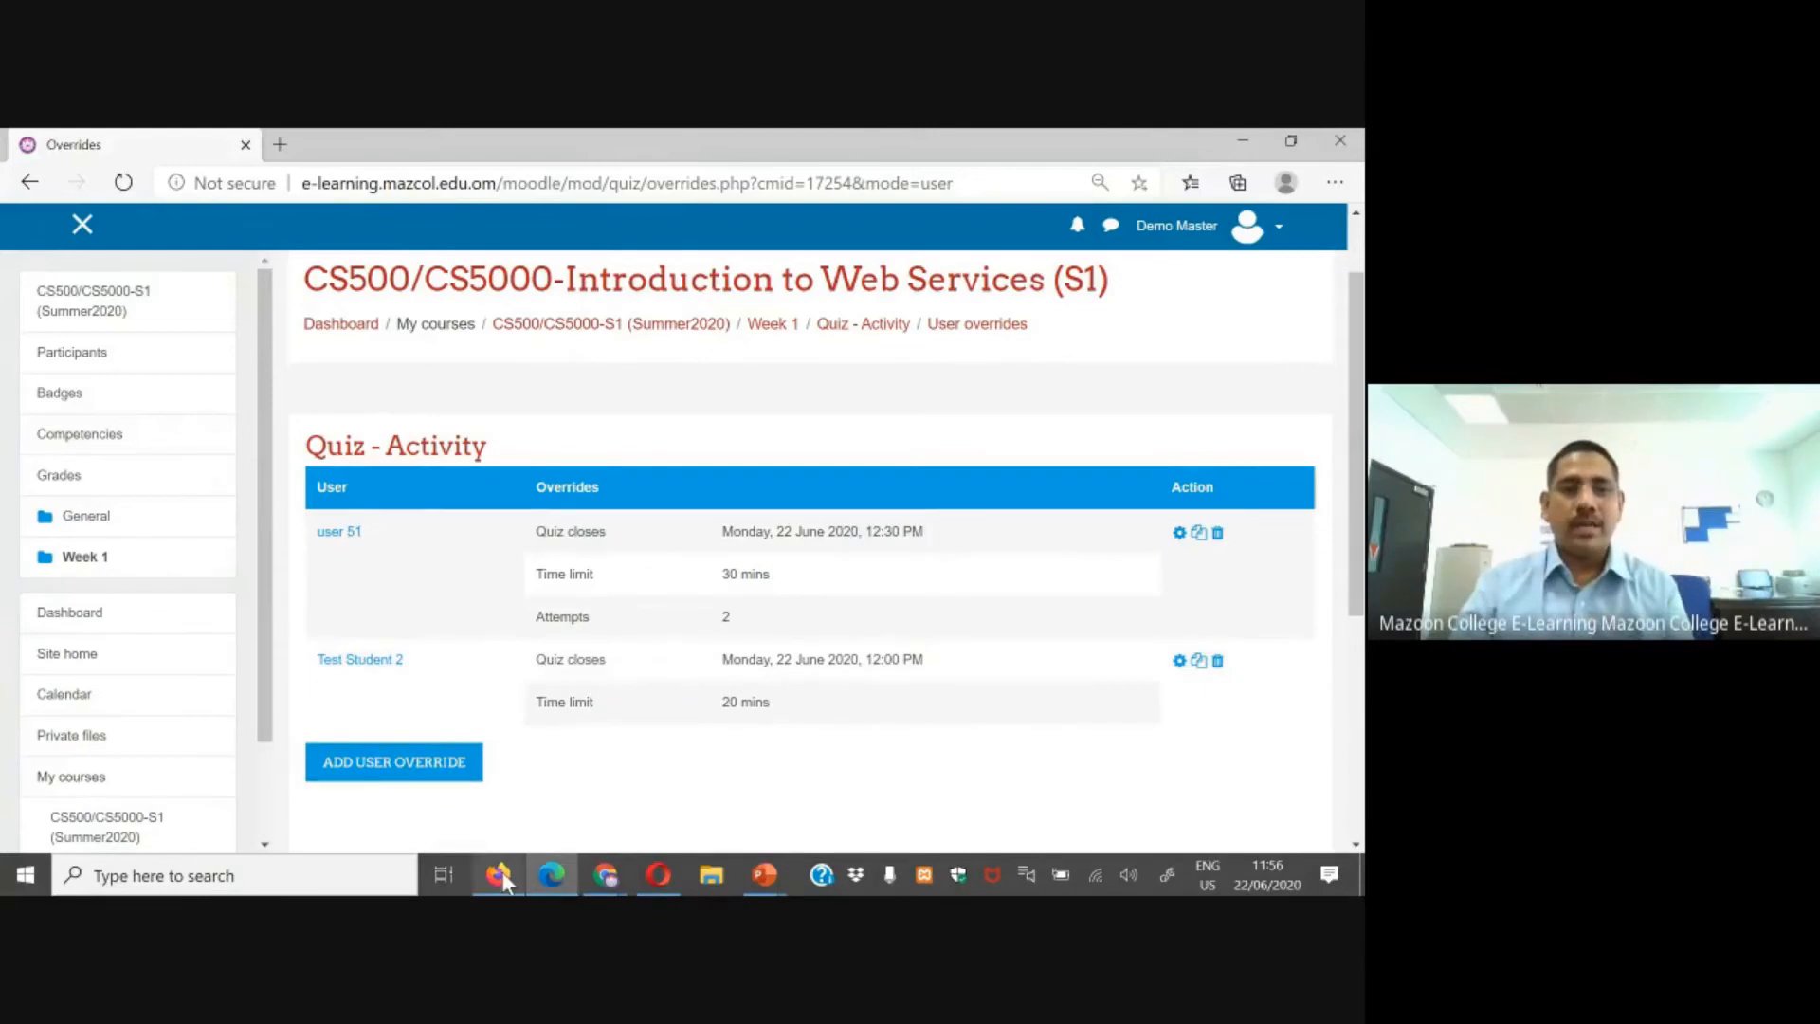
# Step: In Firefox as Test Student 1, open Quiz - Activity and examine its closing time
pyautogui.moveTo(502, 876)
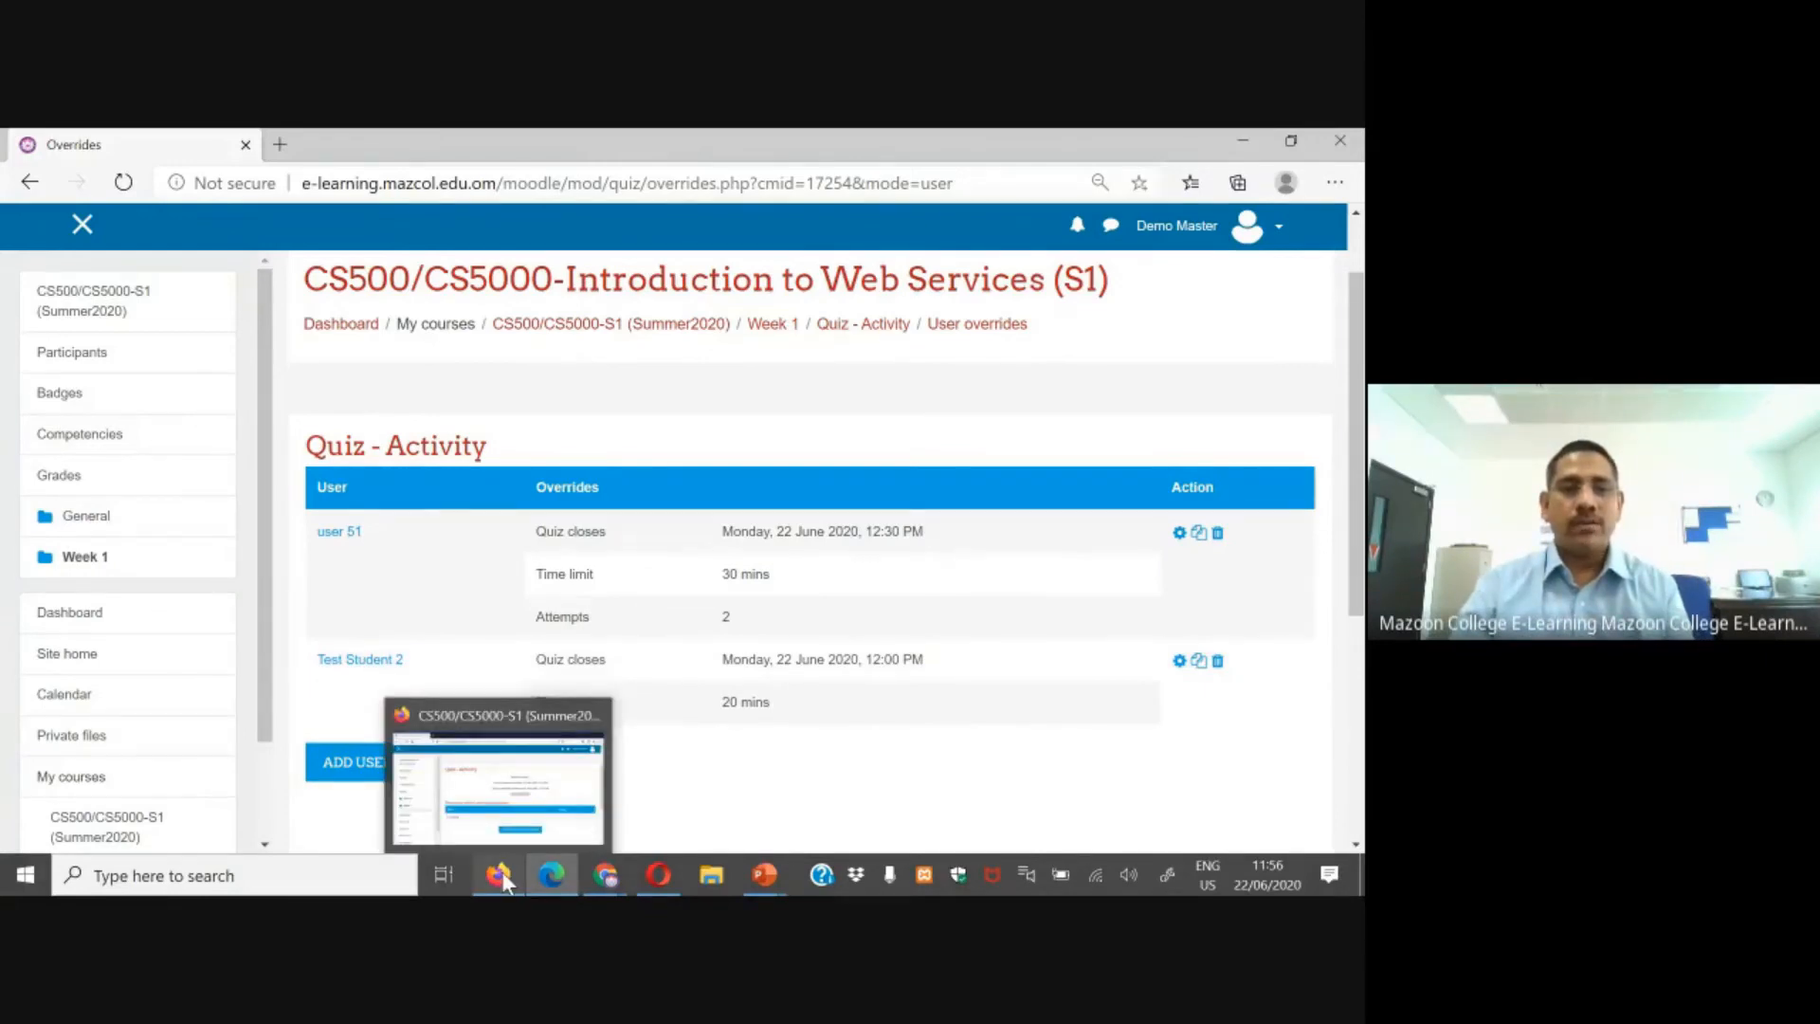
pyautogui.click(500, 874)
pyautogui.click(95, 329)
pyautogui.scroll(-10, 544, 537)
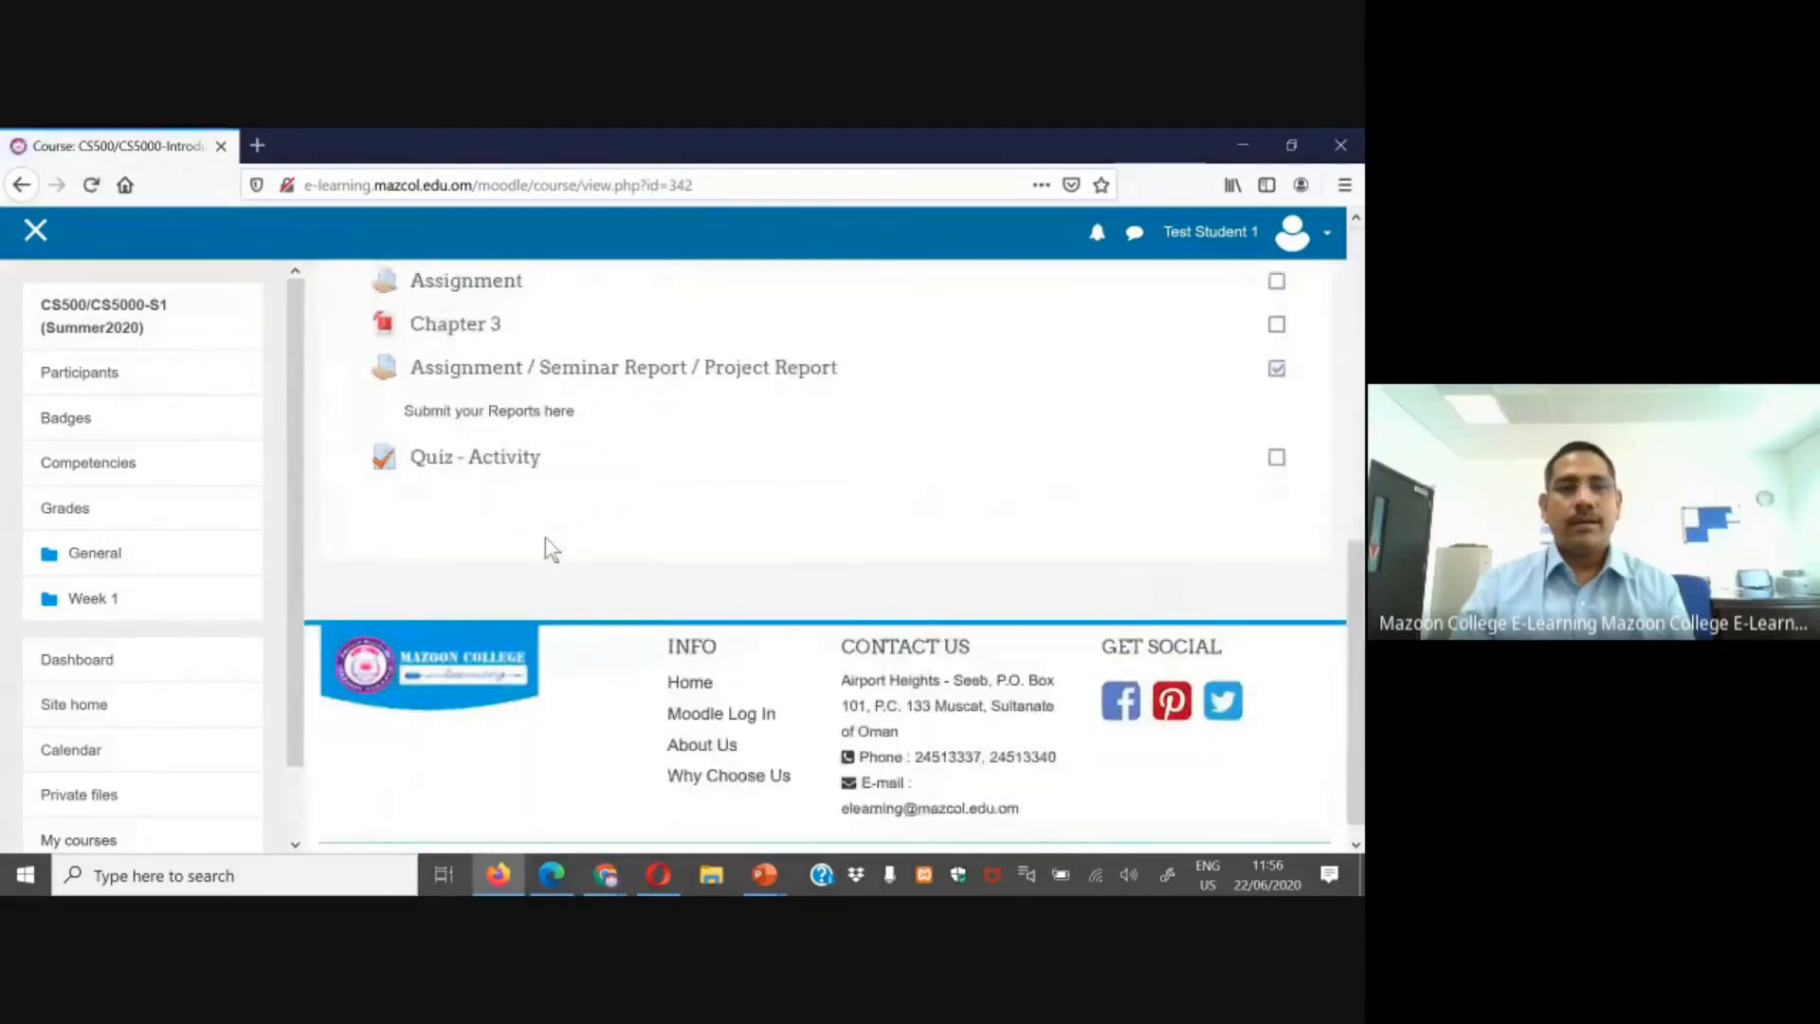
pyautogui.click(487, 435)
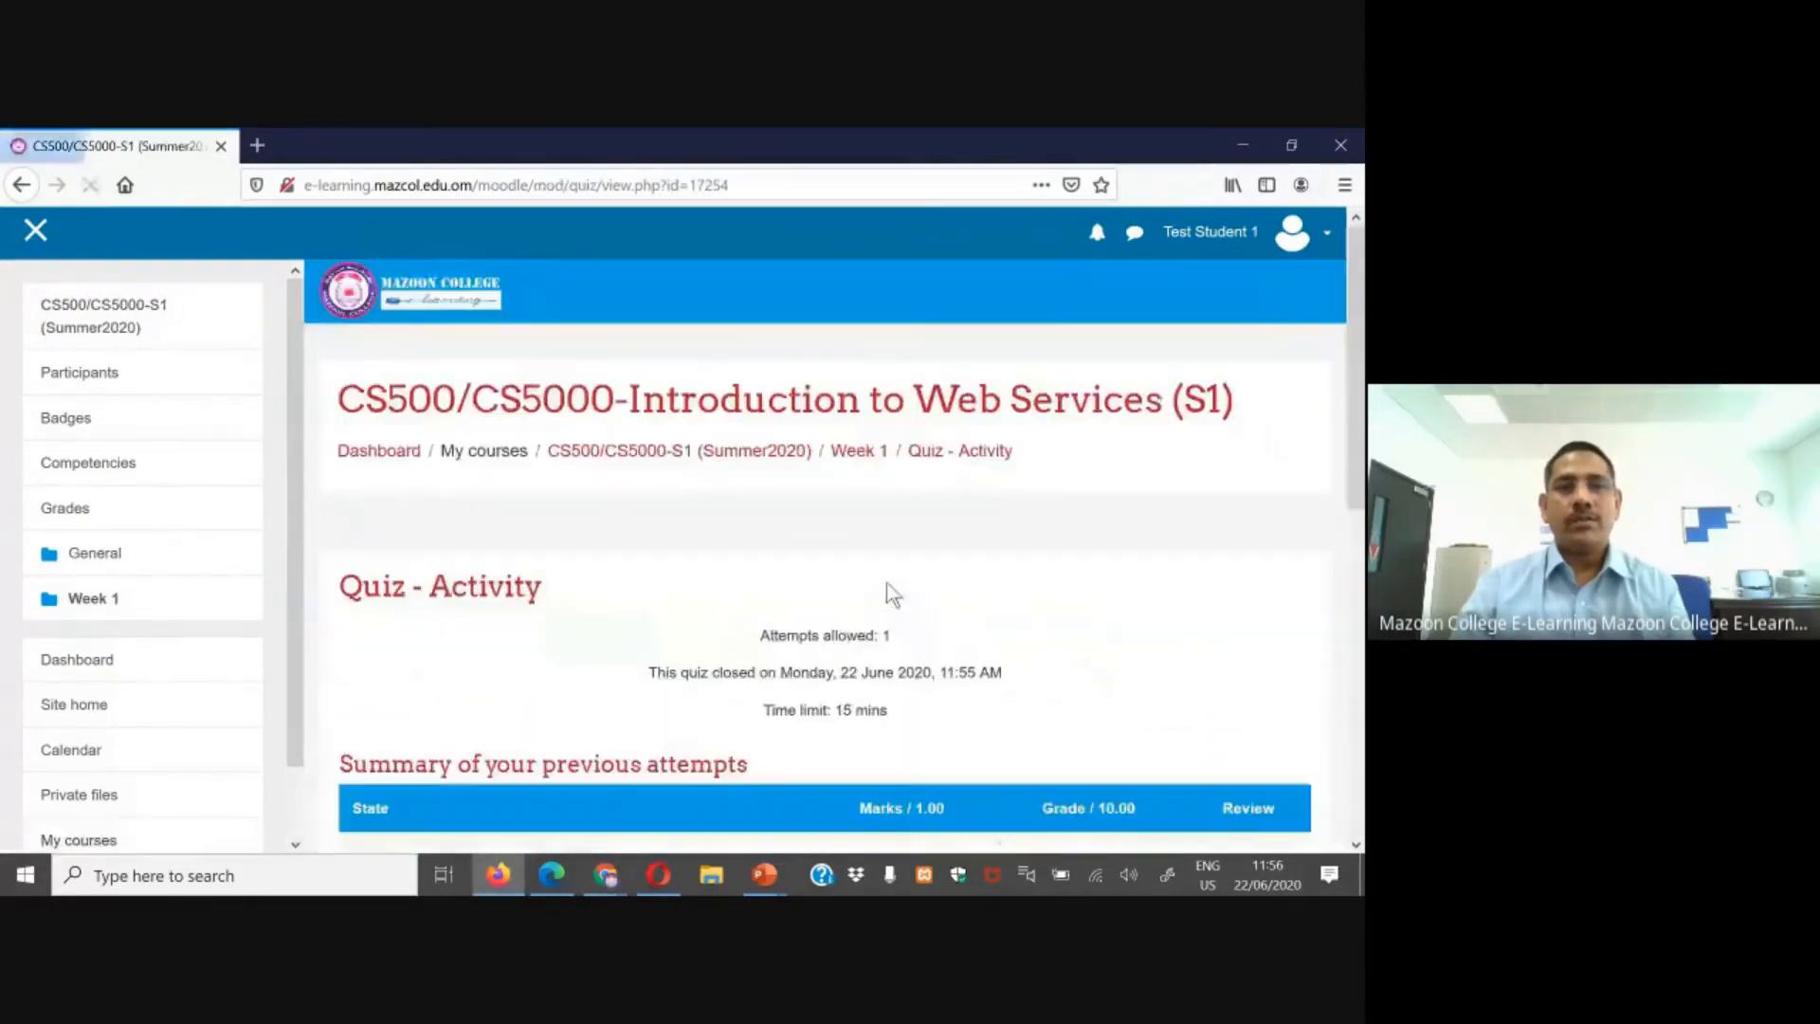
pyautogui.scroll(2, 886, 581)
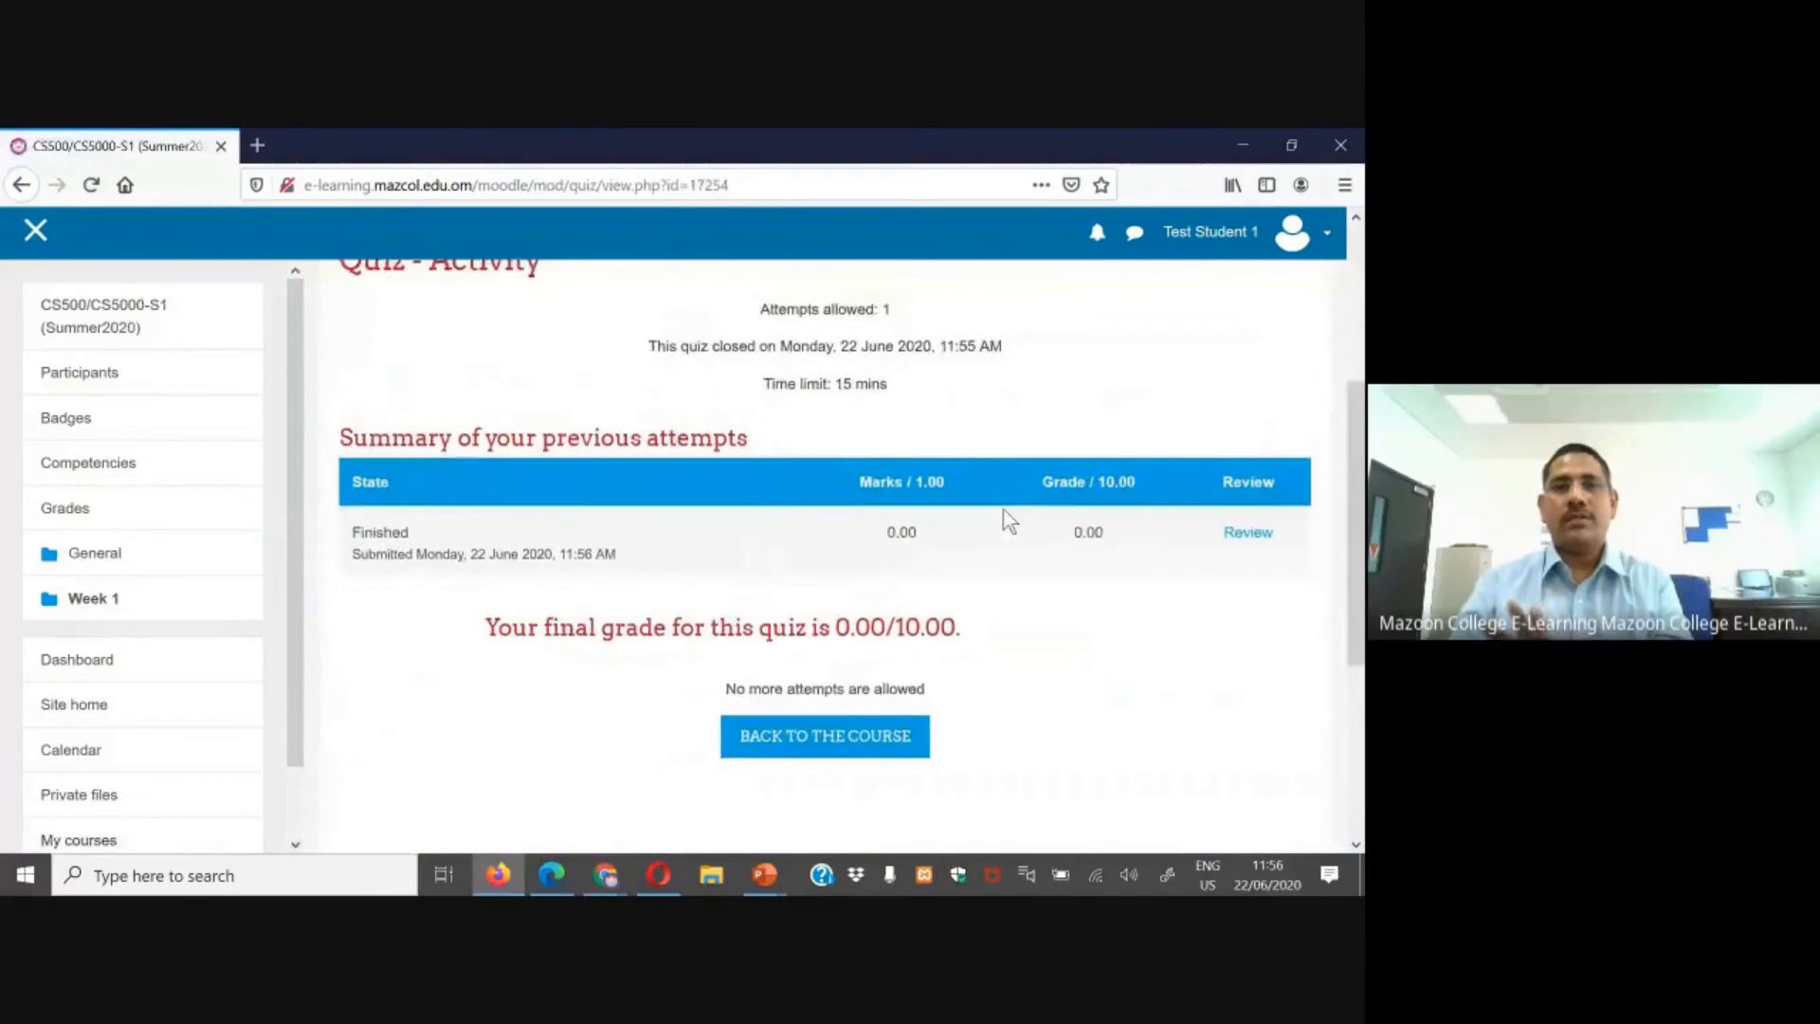
pyautogui.scroll(3, 1008, 520)
pyautogui.moveTo(939, 561); pyautogui.dragTo(1031, 565)
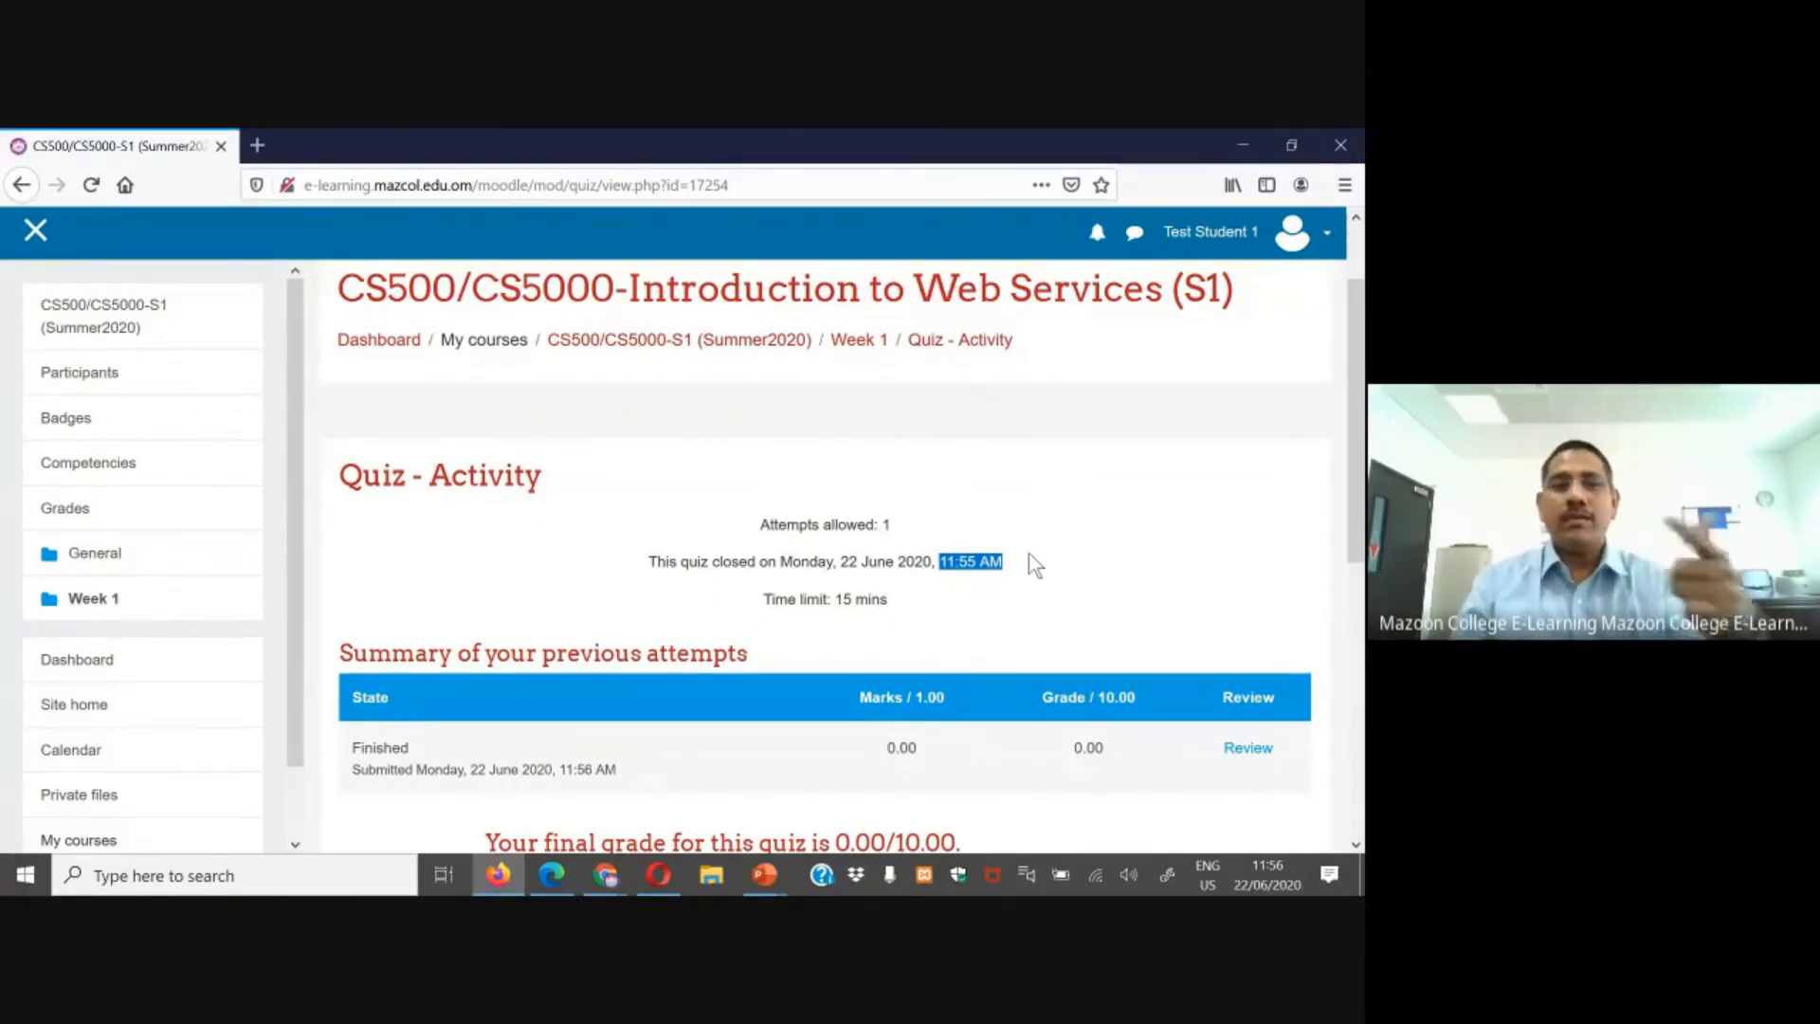
# Step: In Chrome as Test Student 2, open Quiz - Activity and continue the last in-progress attempt
pyautogui.click(553, 877)
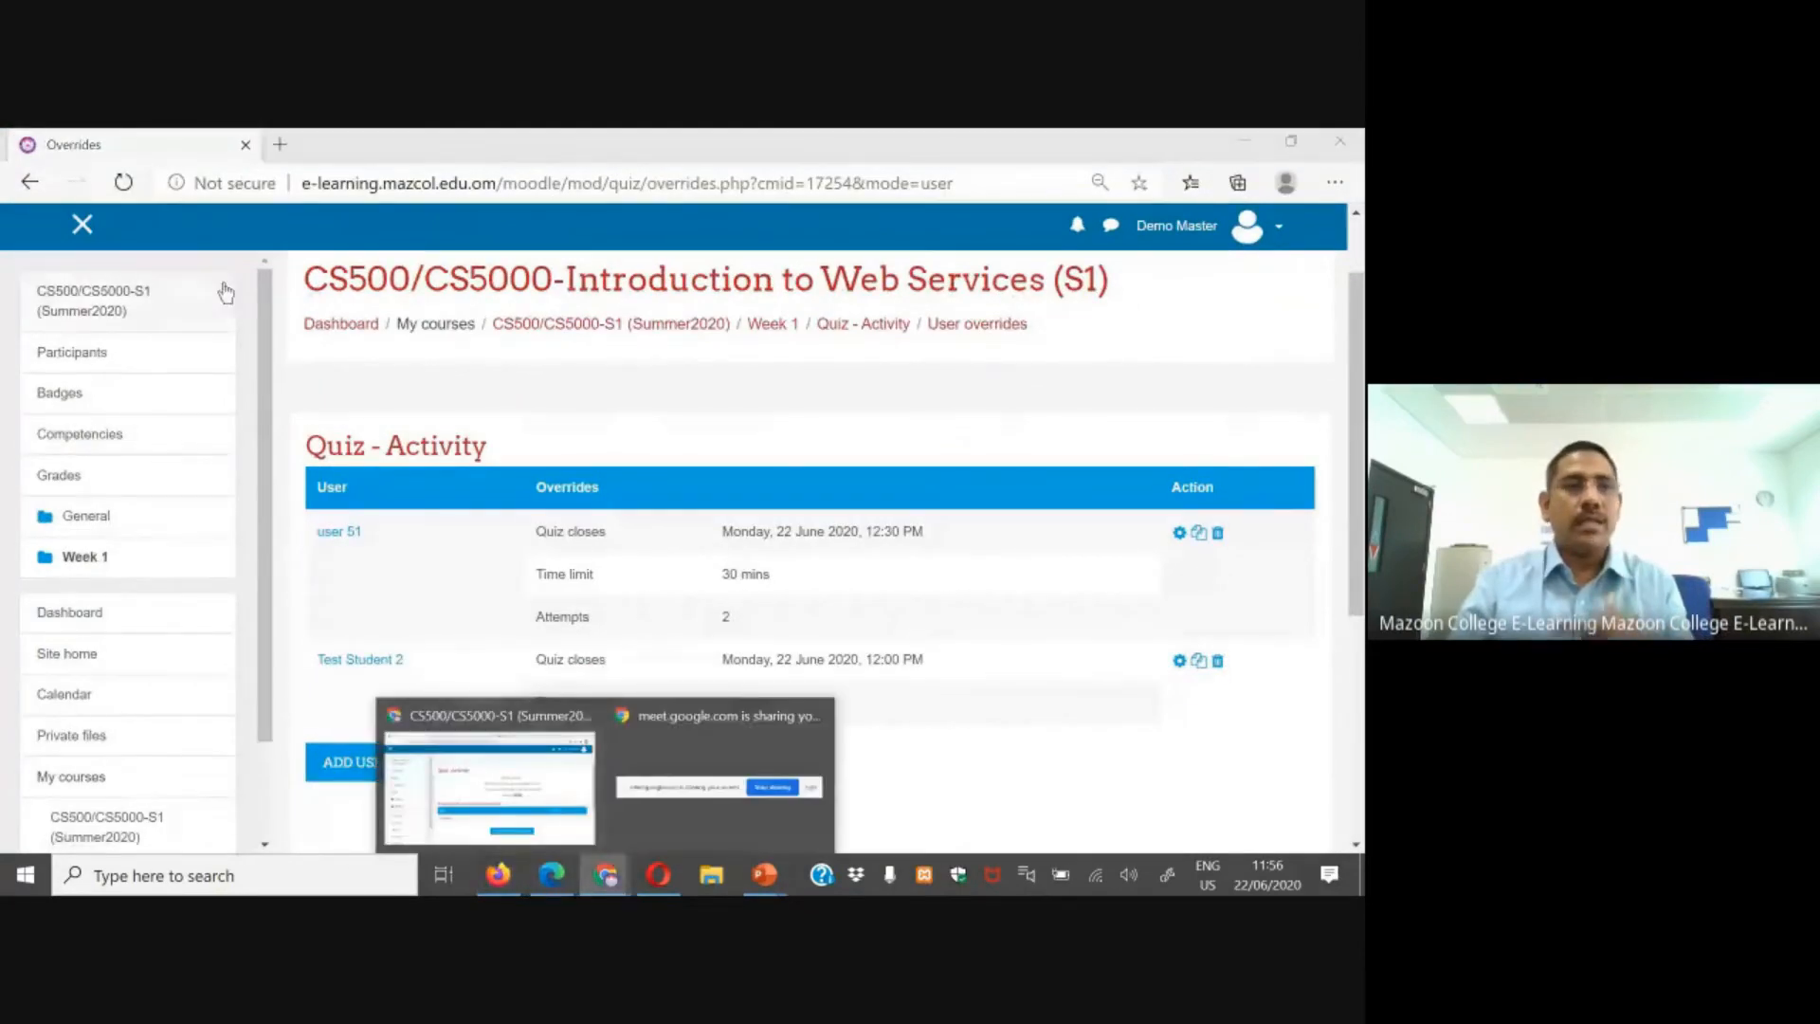
pyautogui.click(488, 786)
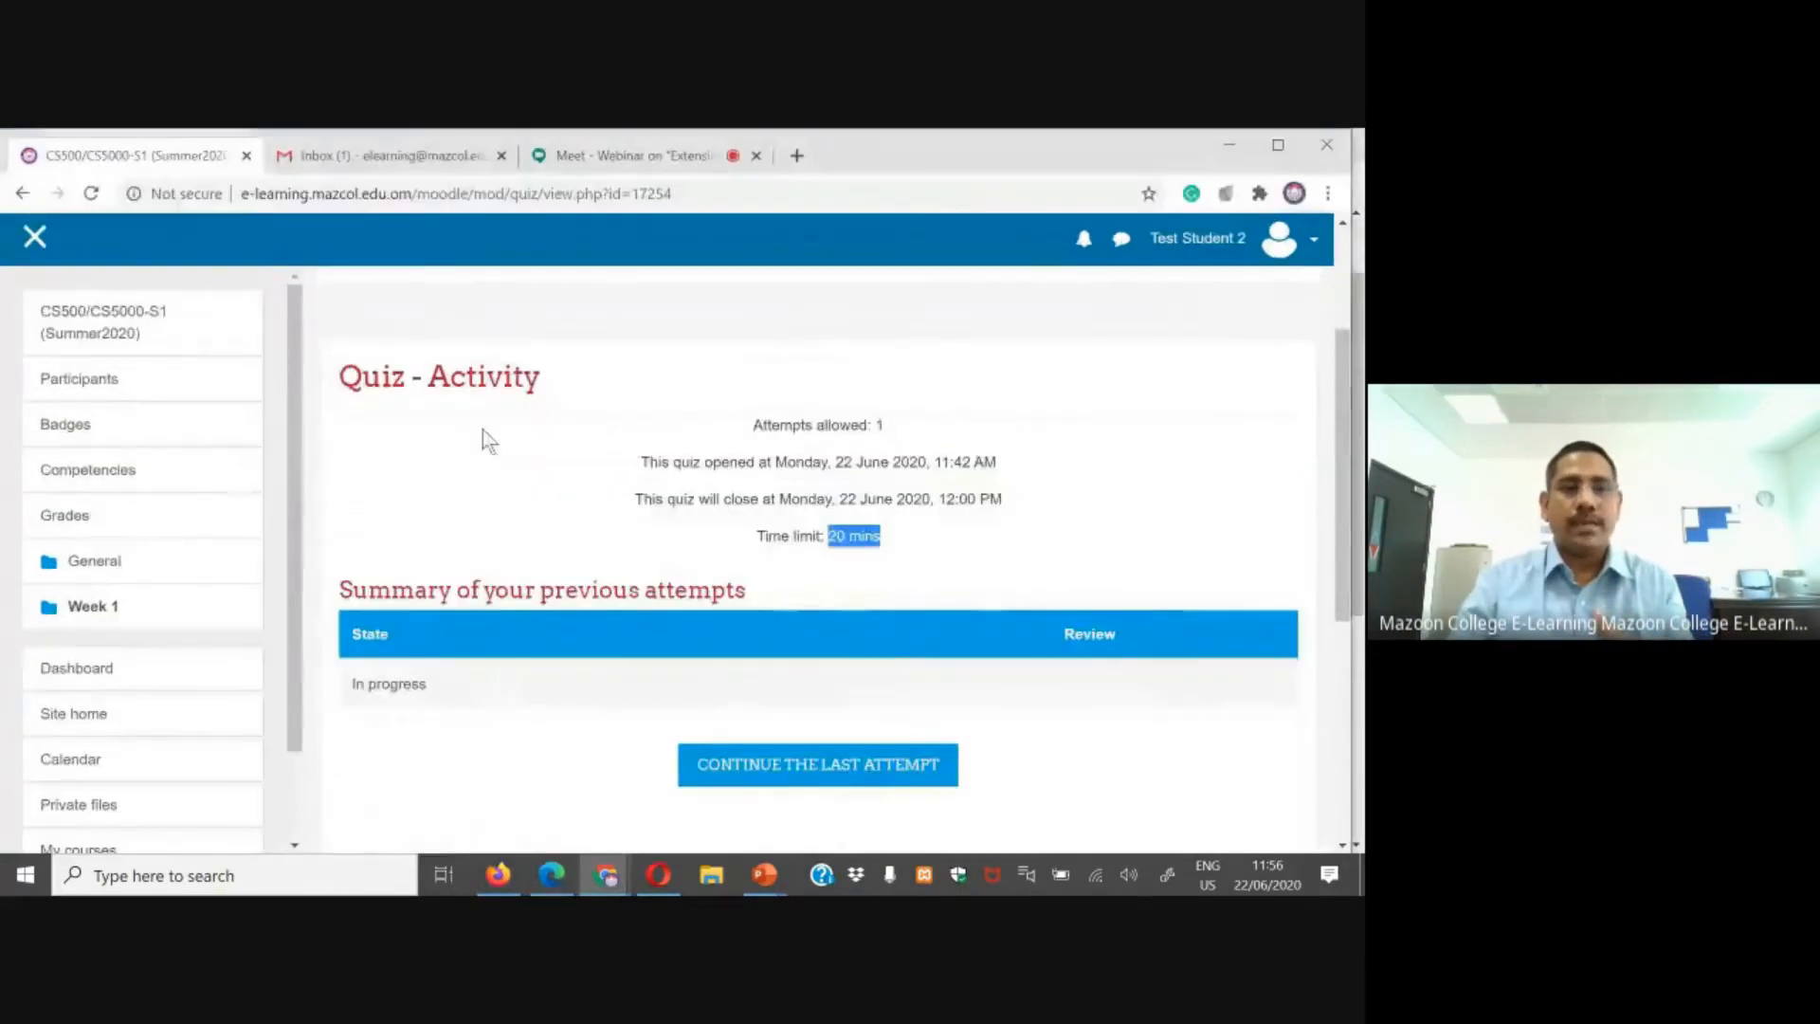
pyautogui.click(100, 340)
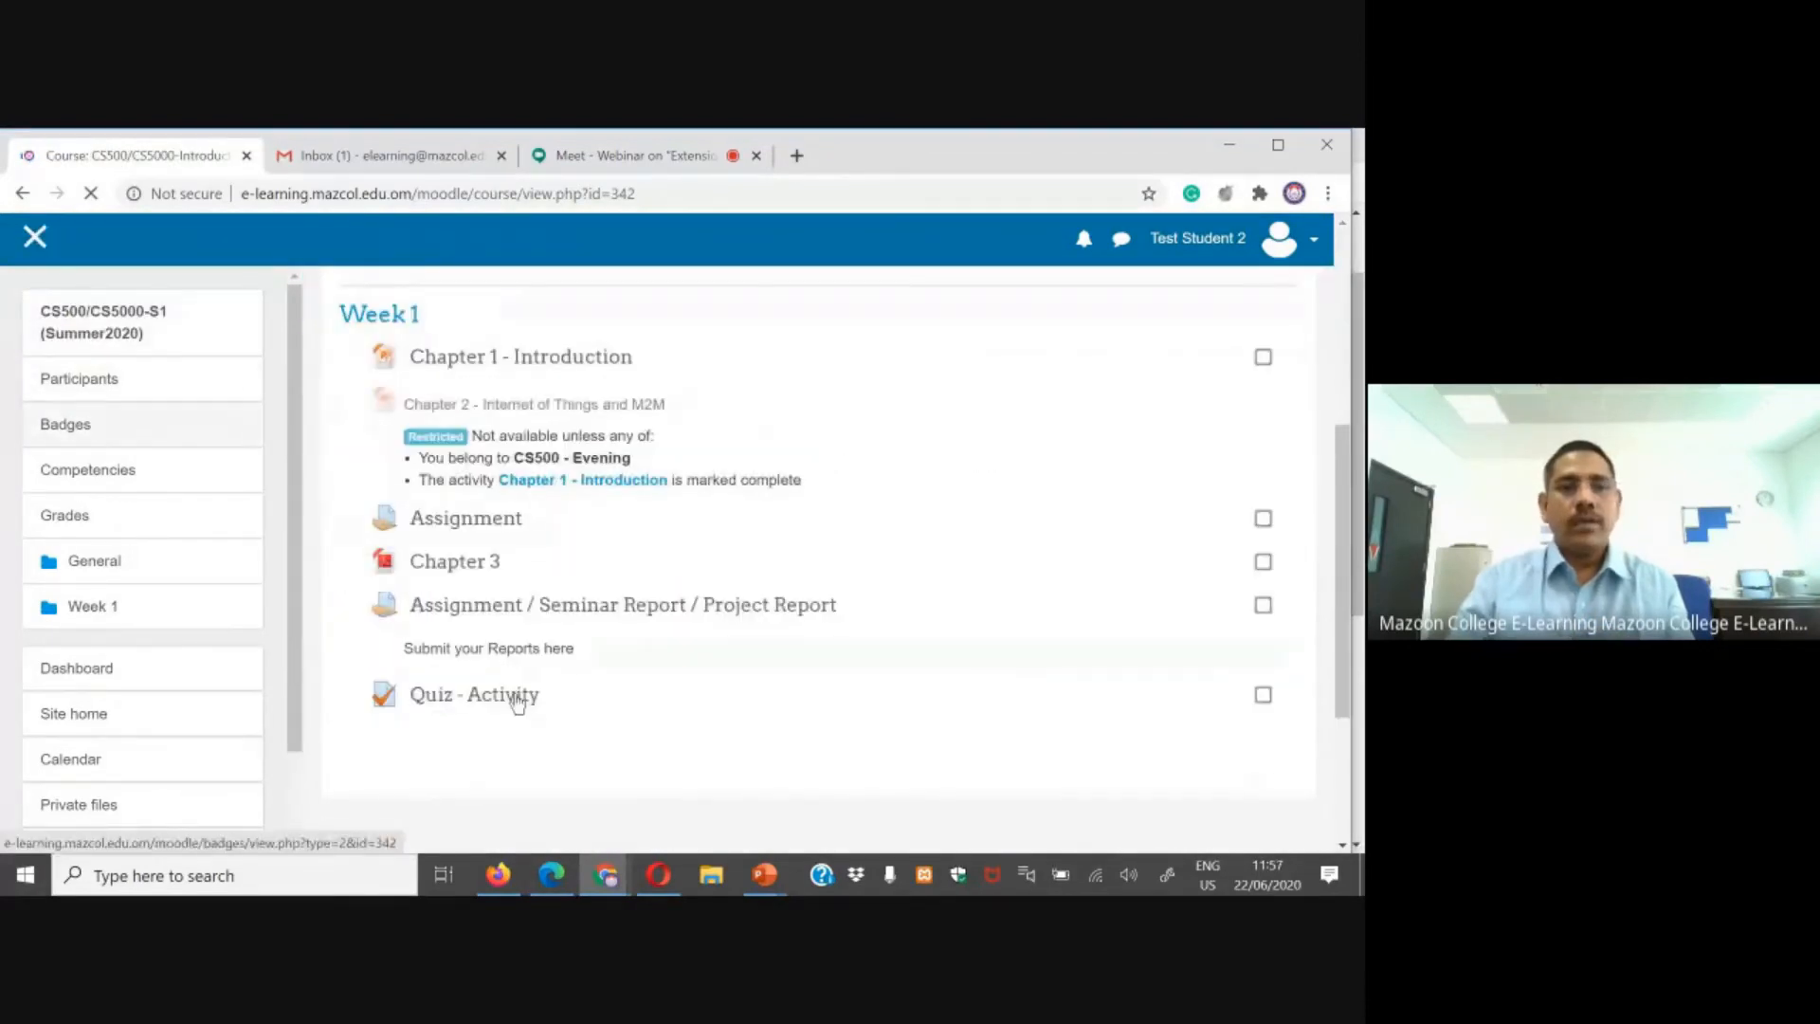
pyautogui.click(516, 700)
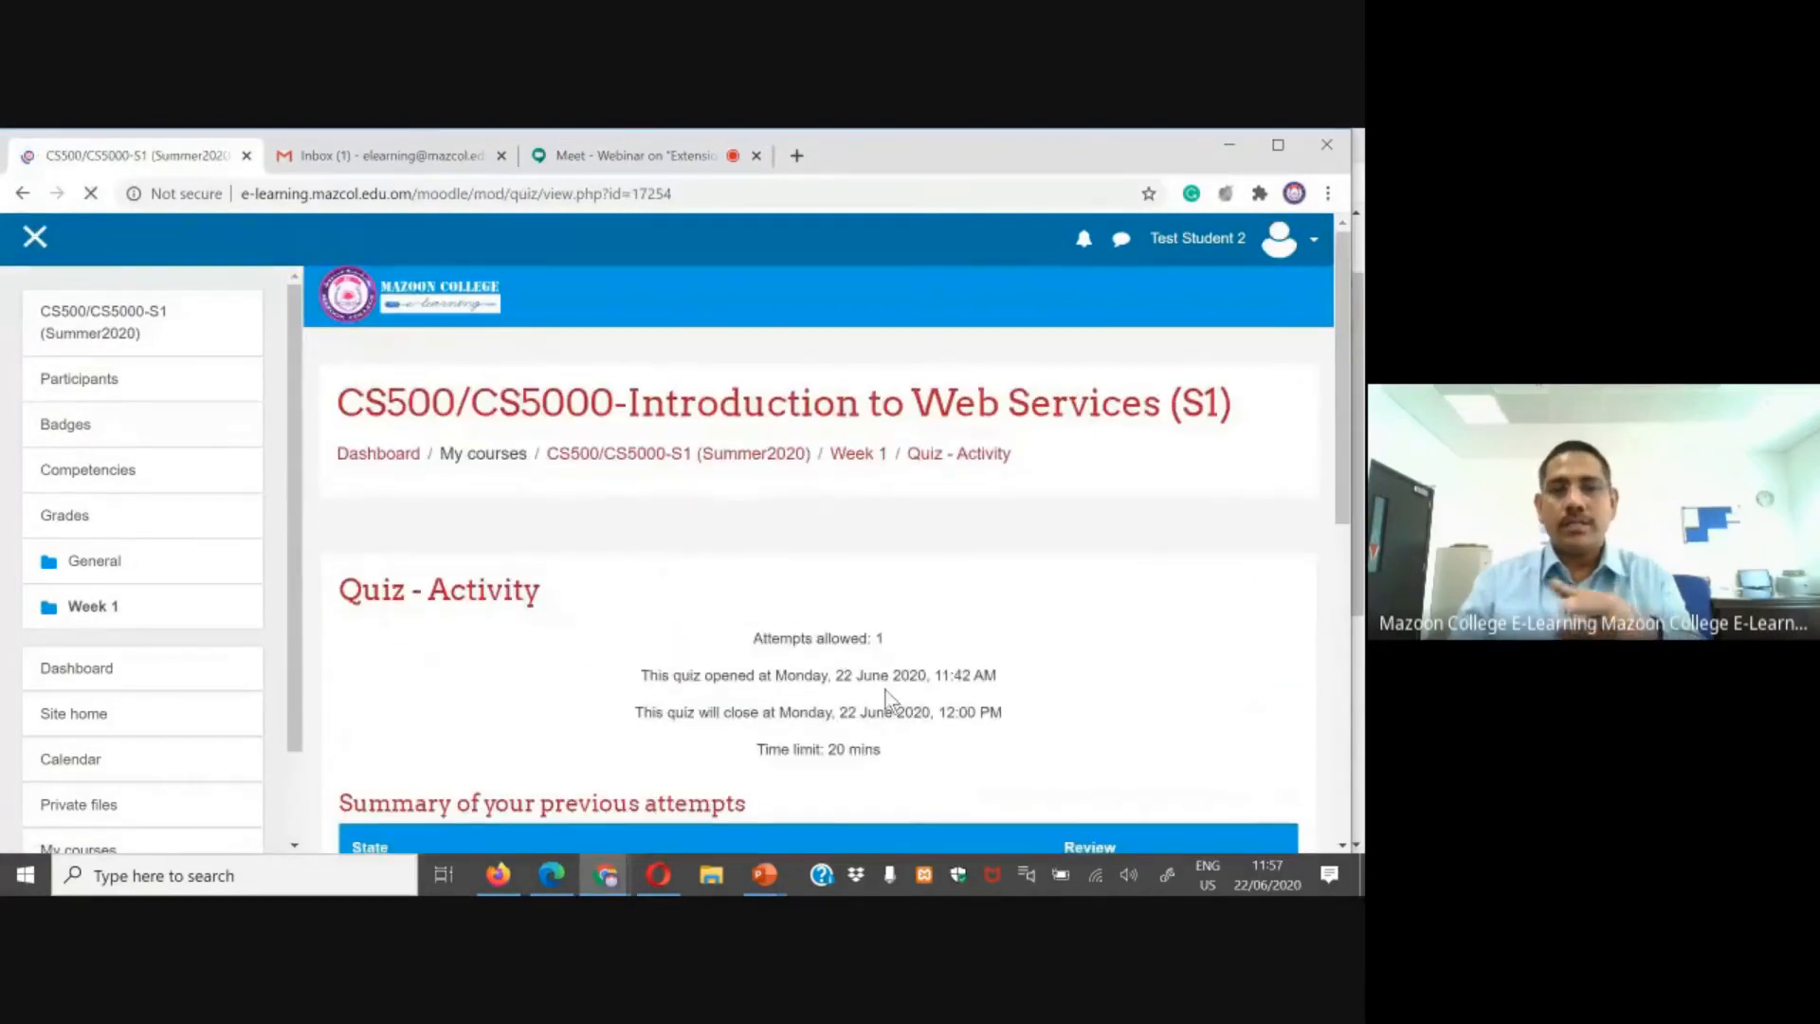
pyautogui.scroll(-3, 885, 690)
pyautogui.click(830, 673)
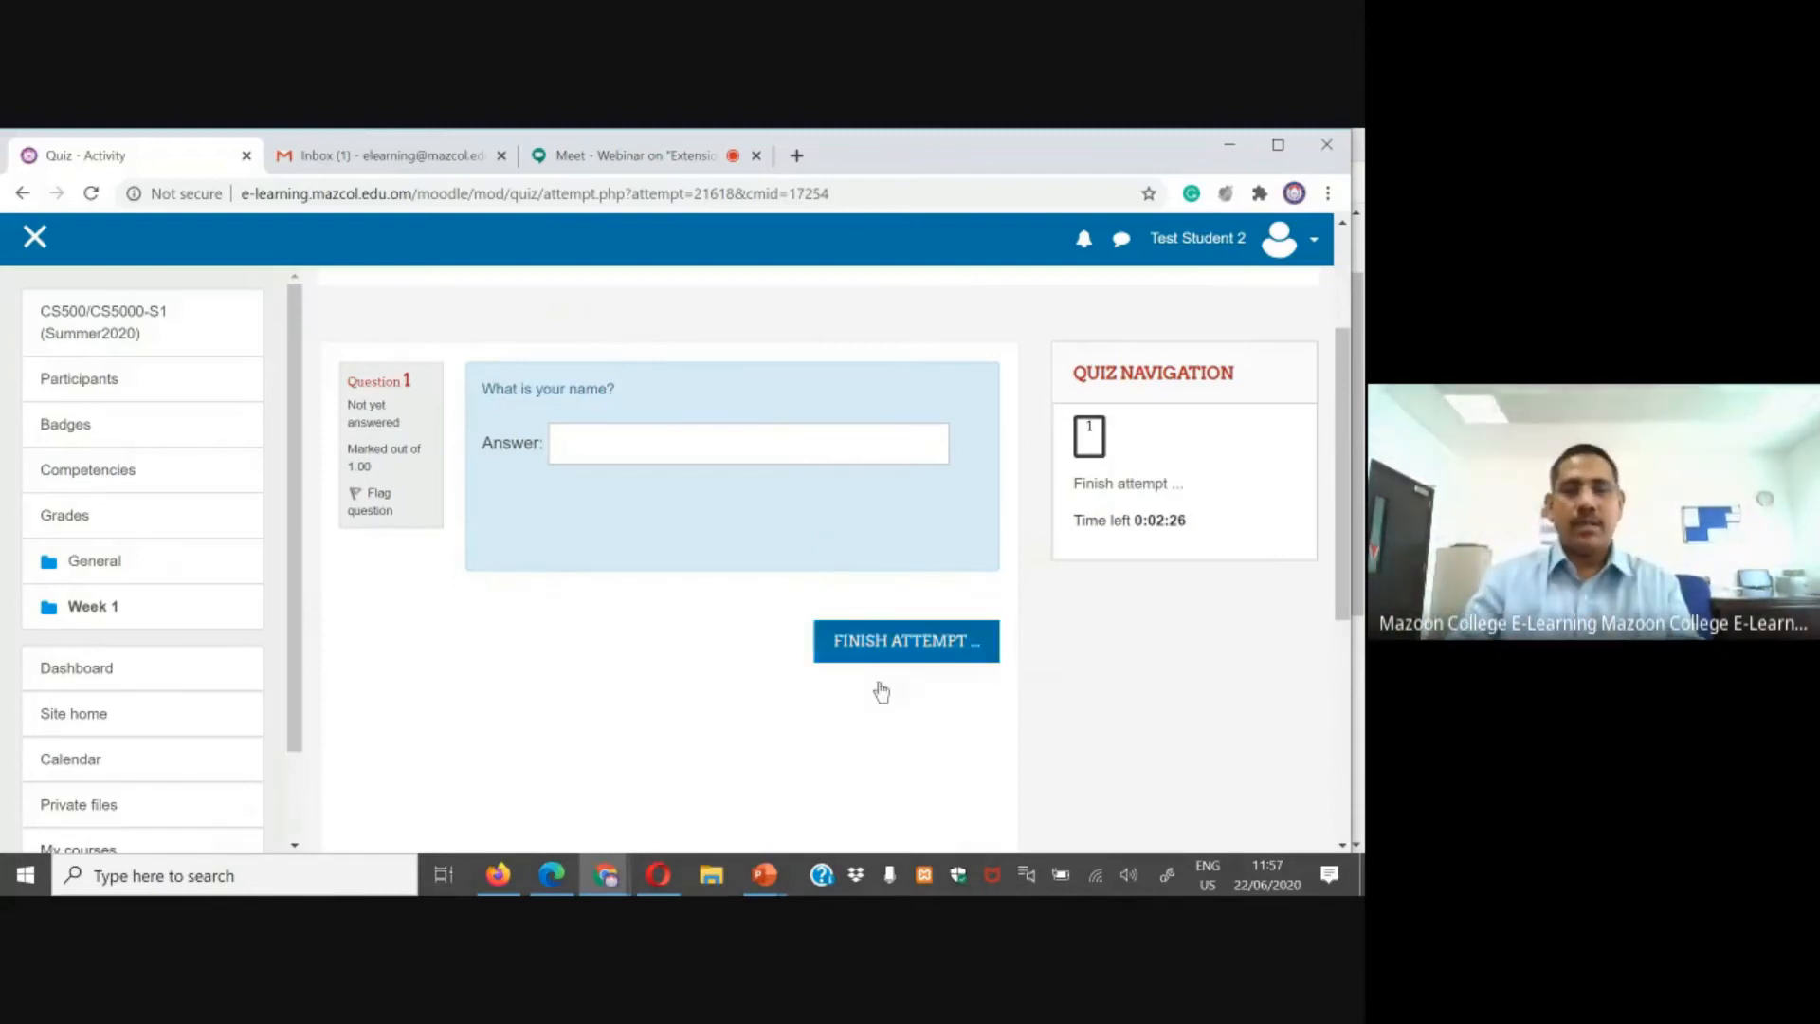
# Step: In Opera as user 51, reopen Quiz - Activity, review its overridden settings and start a new attempt
pyautogui.click(661, 874)
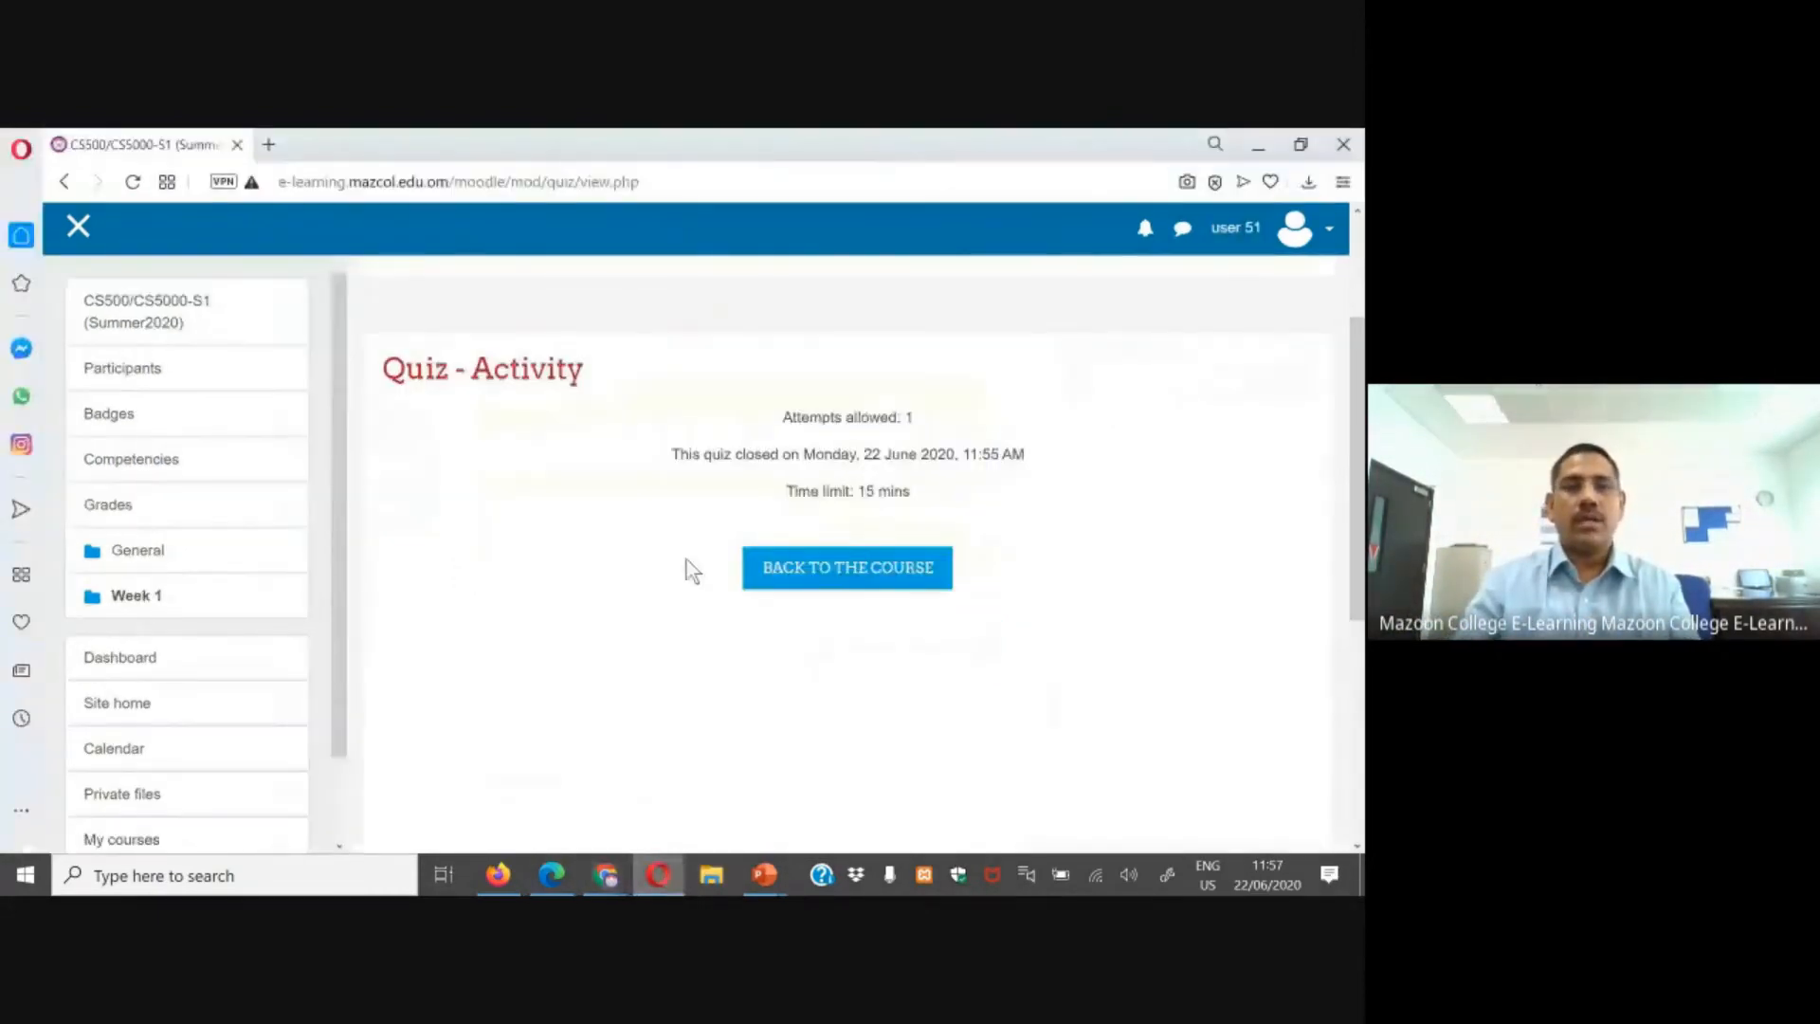
pyautogui.click(151, 309)
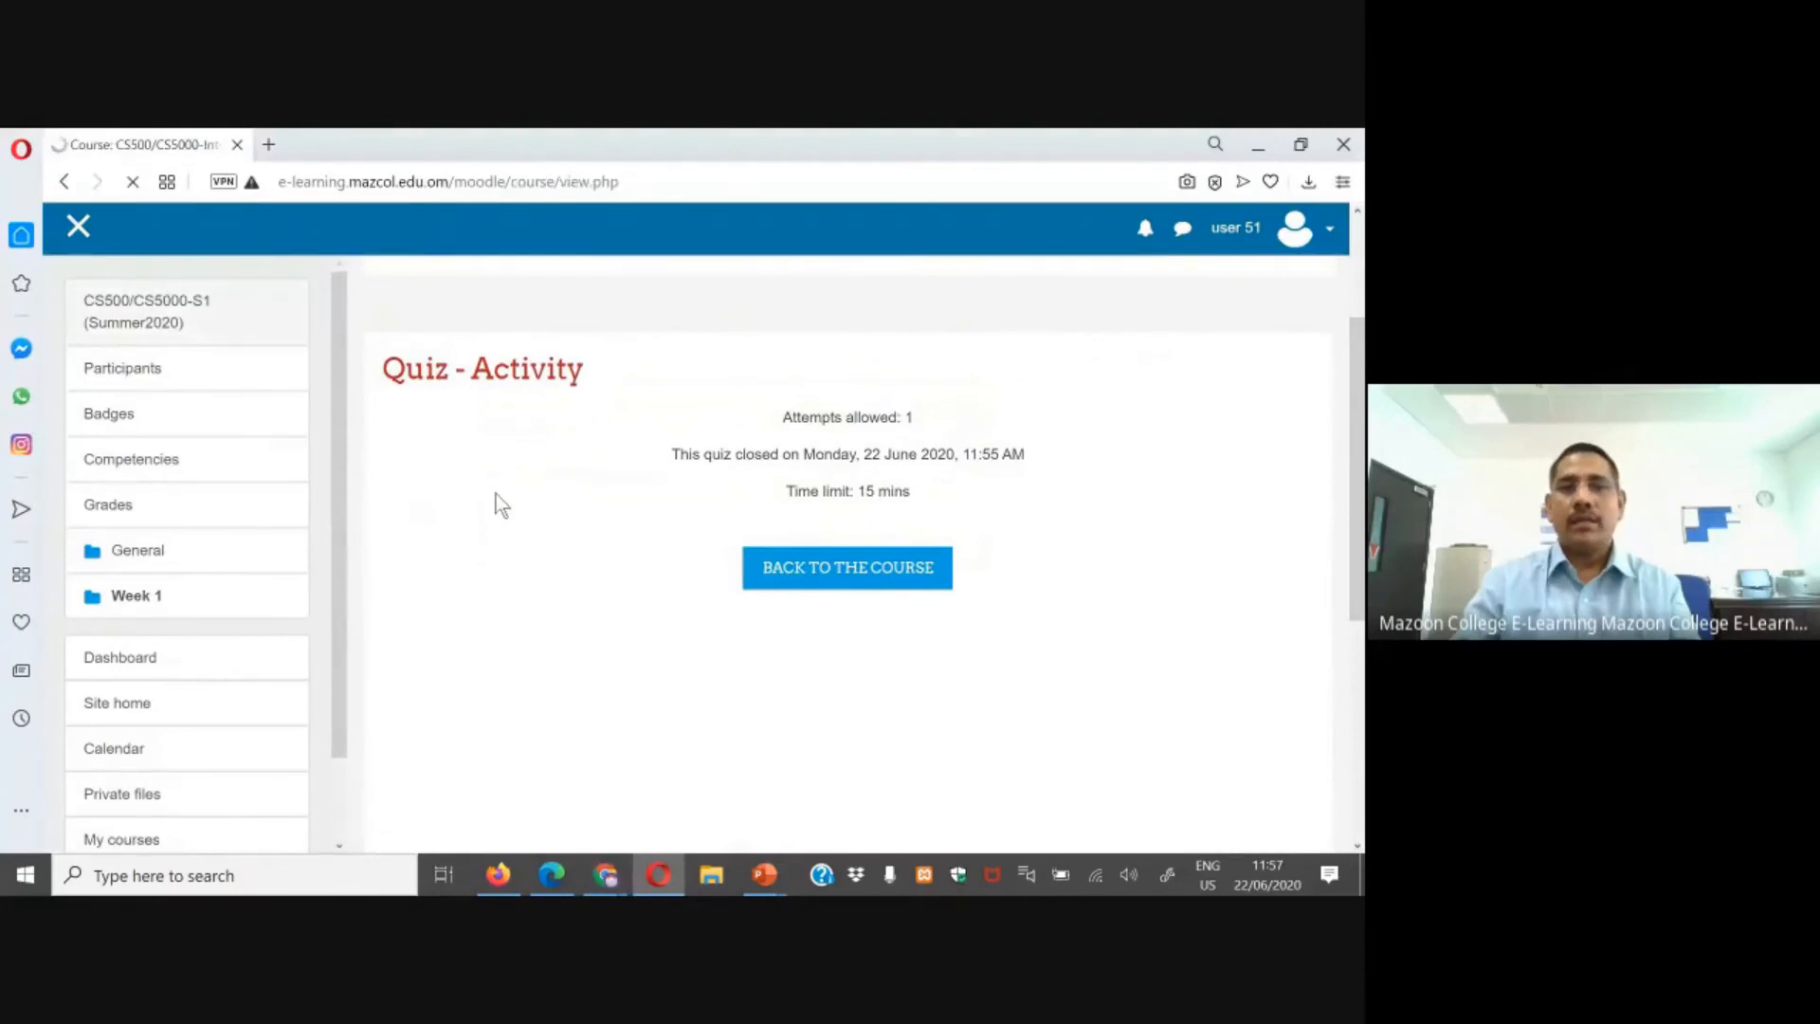
pyautogui.scroll(-5, 639, 565)
pyautogui.click(521, 402)
pyautogui.scroll(-3, 892, 614)
pyautogui.scroll(3, 965, 419)
pyautogui.moveTo(778, 526); pyautogui.dragTo(924, 541)
pyautogui.click(997, 641)
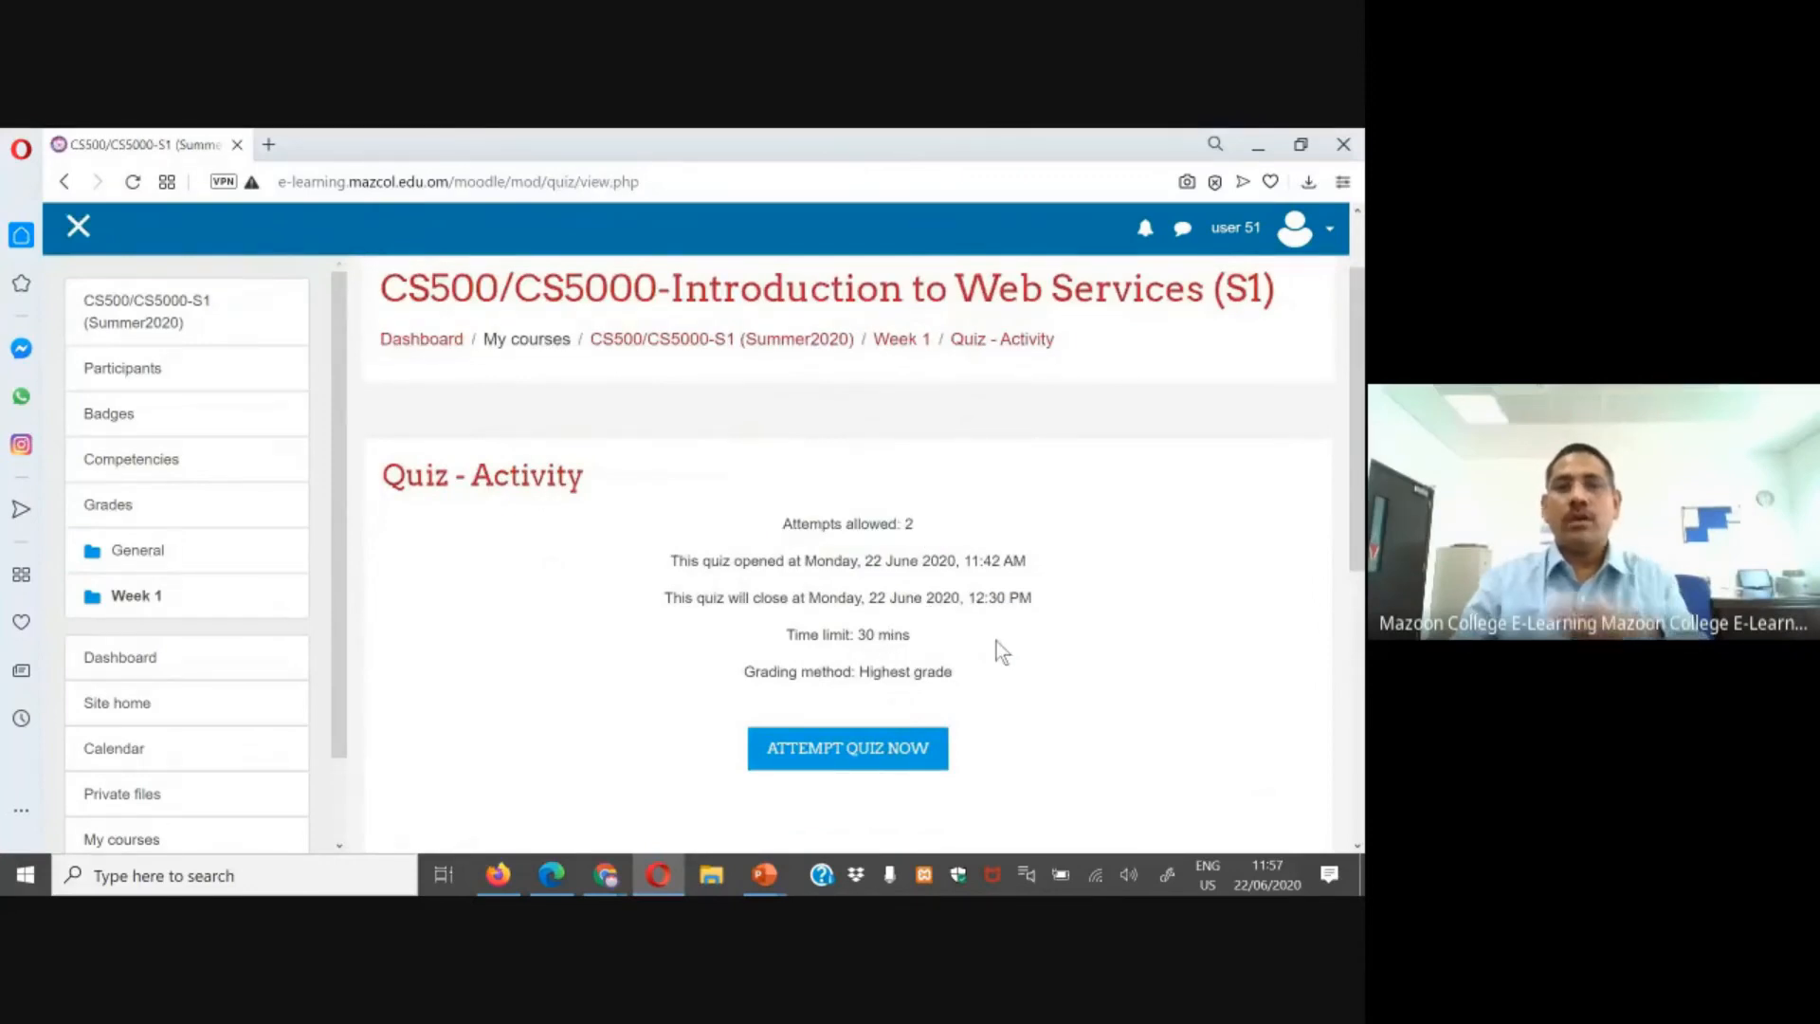
pyautogui.click(856, 745)
pyautogui.click(681, 615)
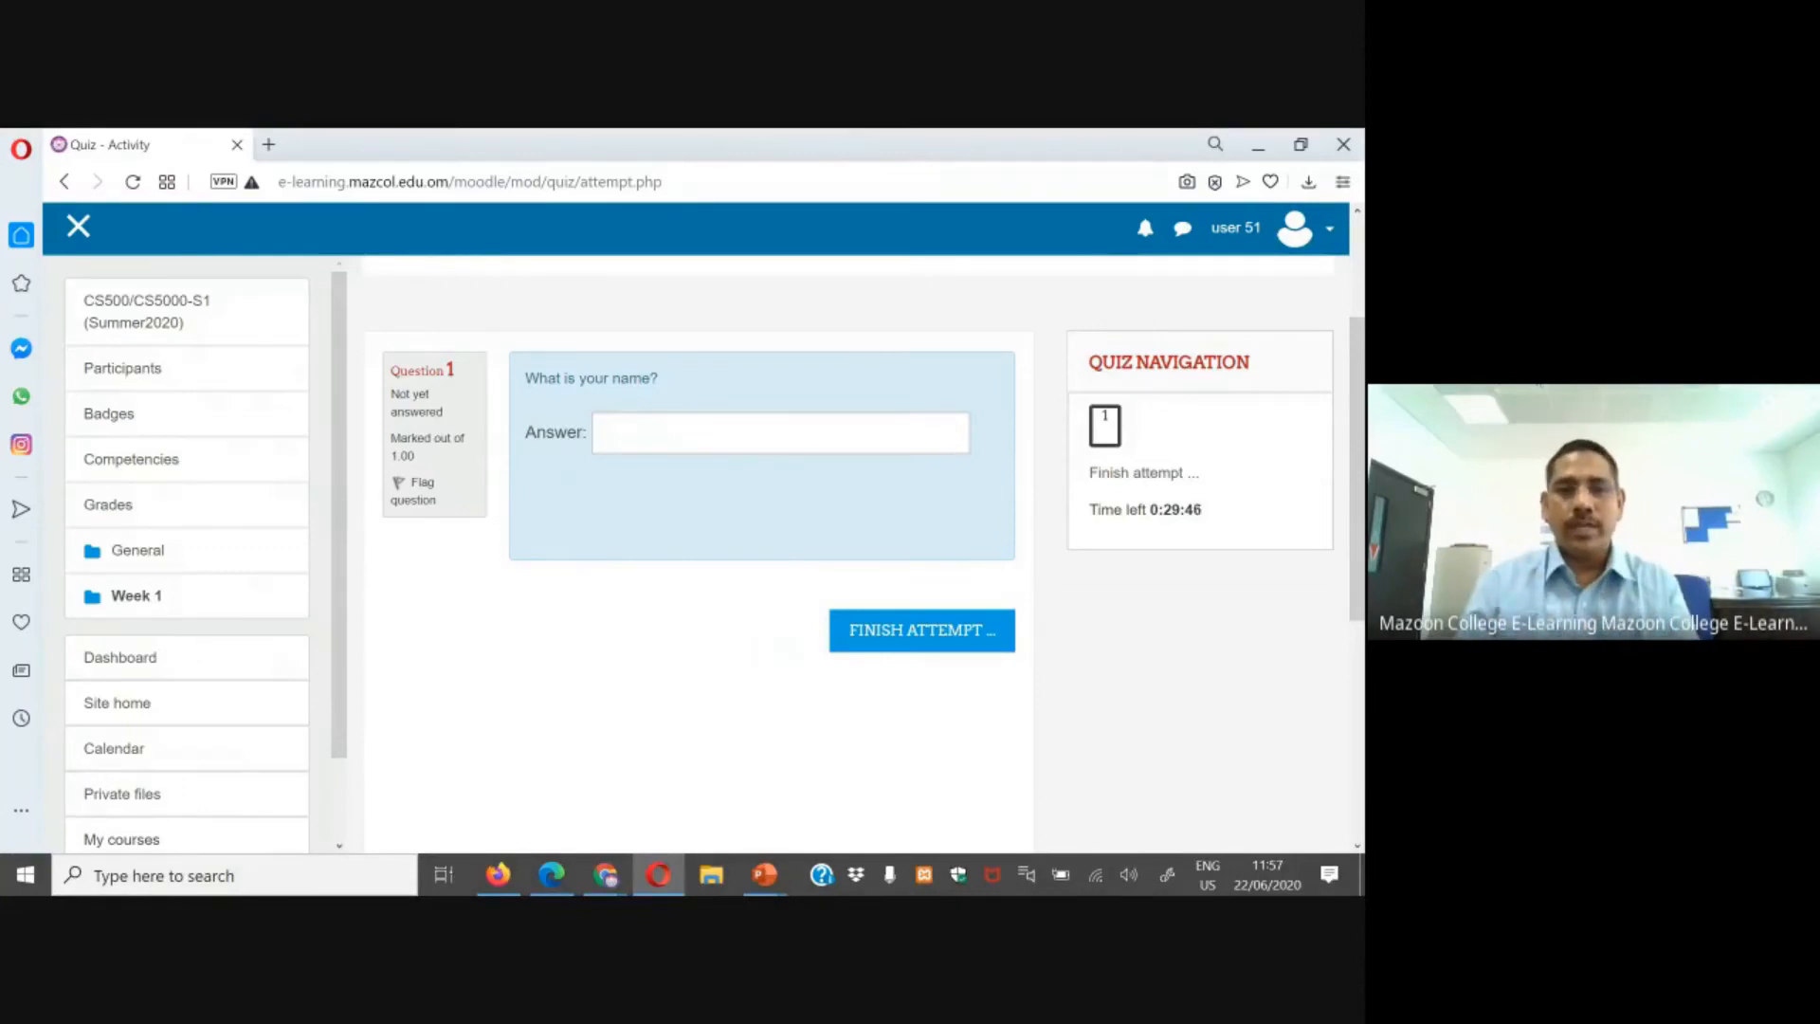
# Step: Switch to Test Student 2's attempt in Chrome and then to the Google Meet webinar tab
pyautogui.moveTo(599, 885)
pyautogui.click(524, 811)
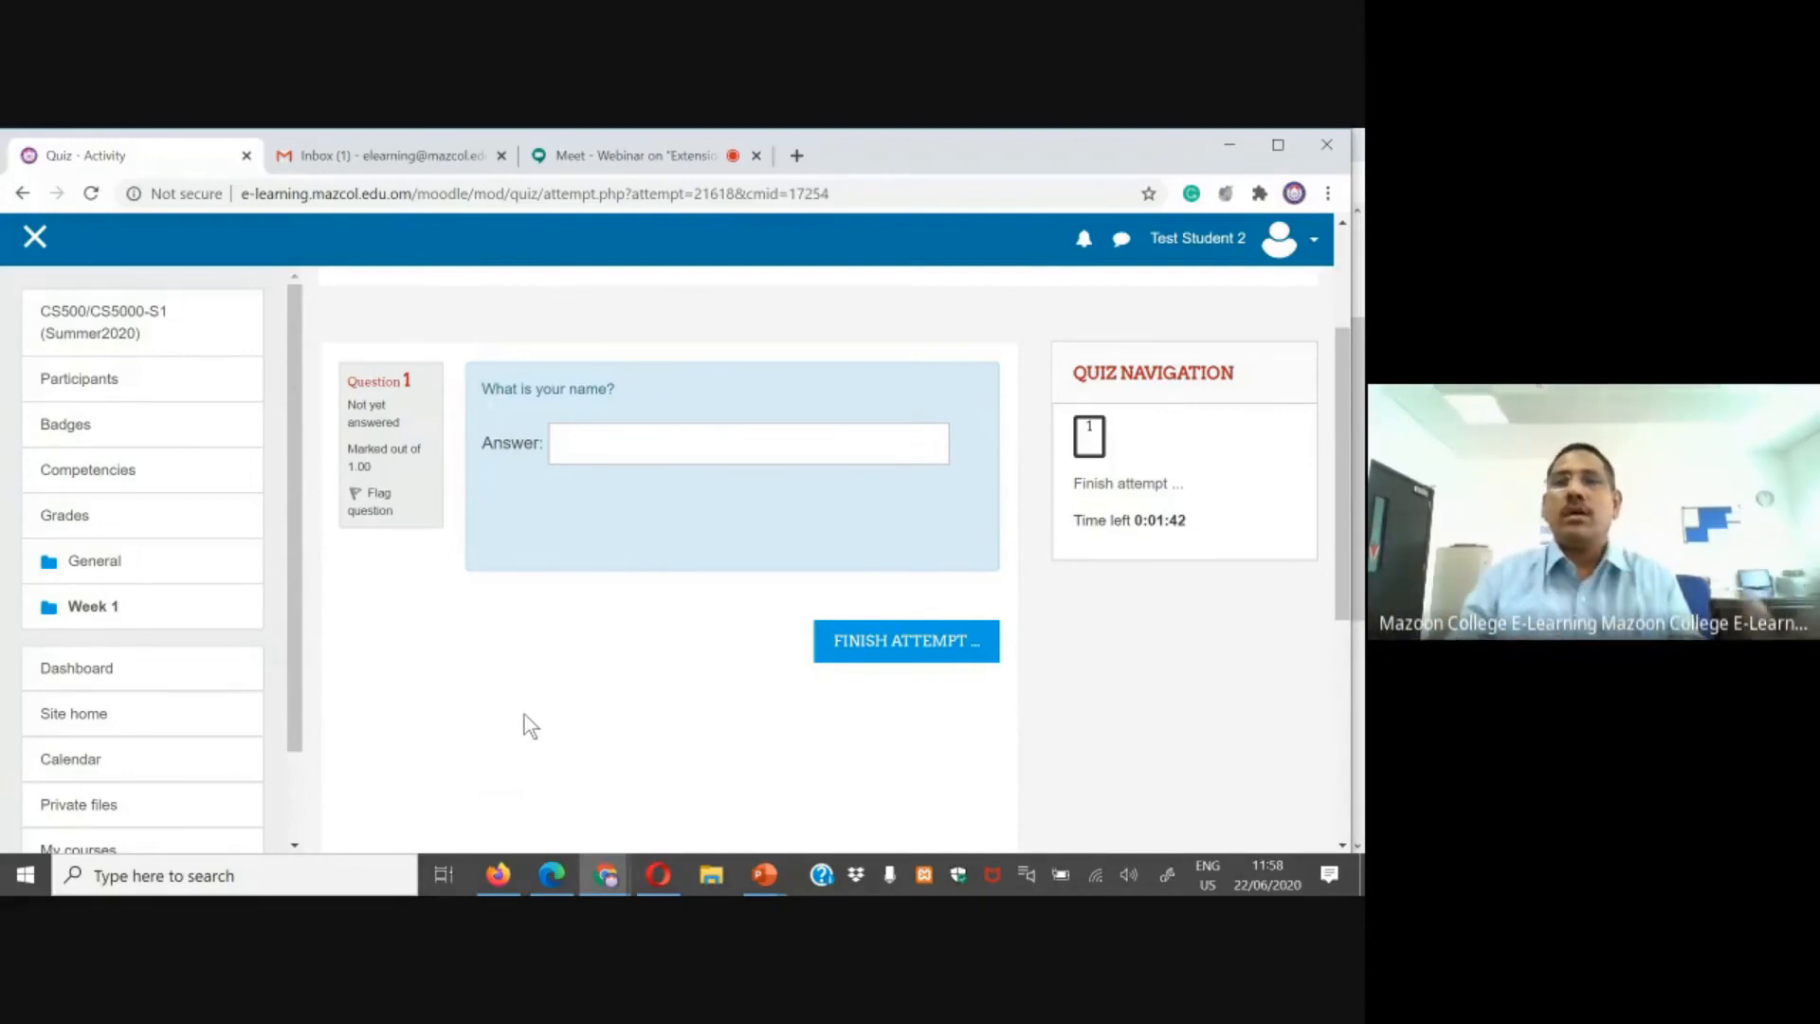
pyautogui.click(607, 157)
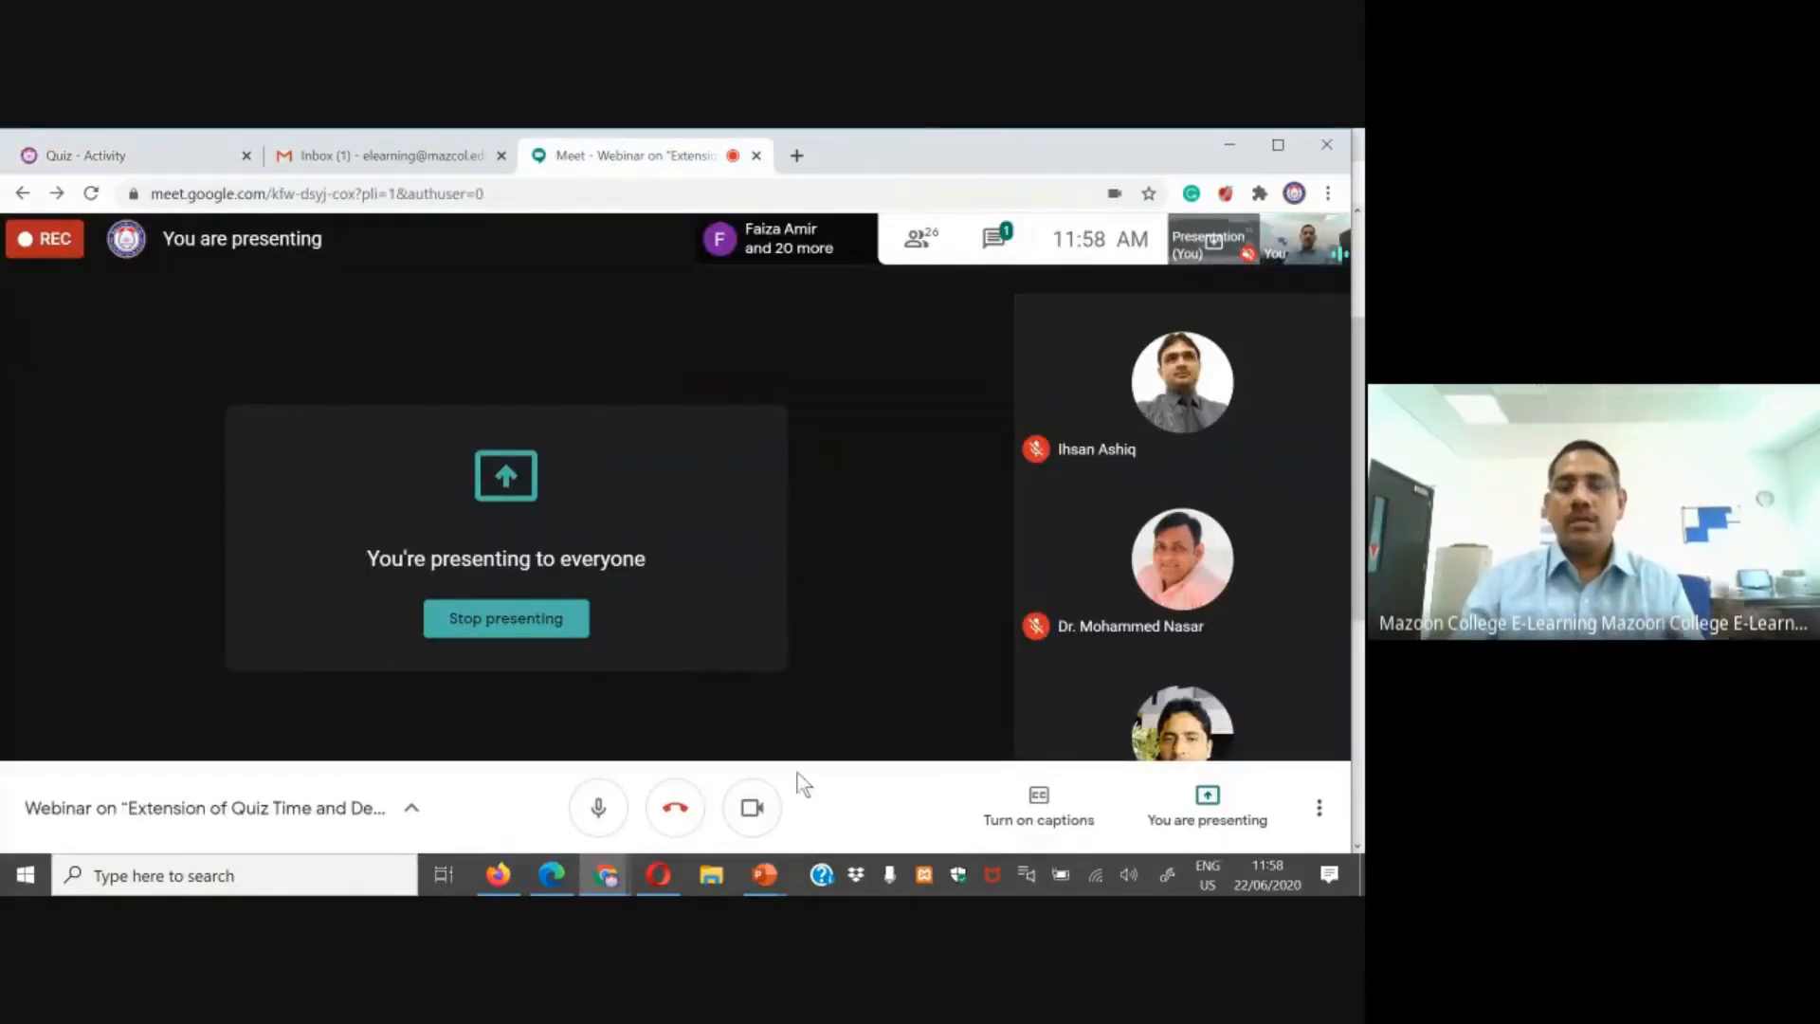
# Step: Show the PowerPoint slide listing the three quiz-extension cases, then switch back to the browser
pyautogui.click(773, 886)
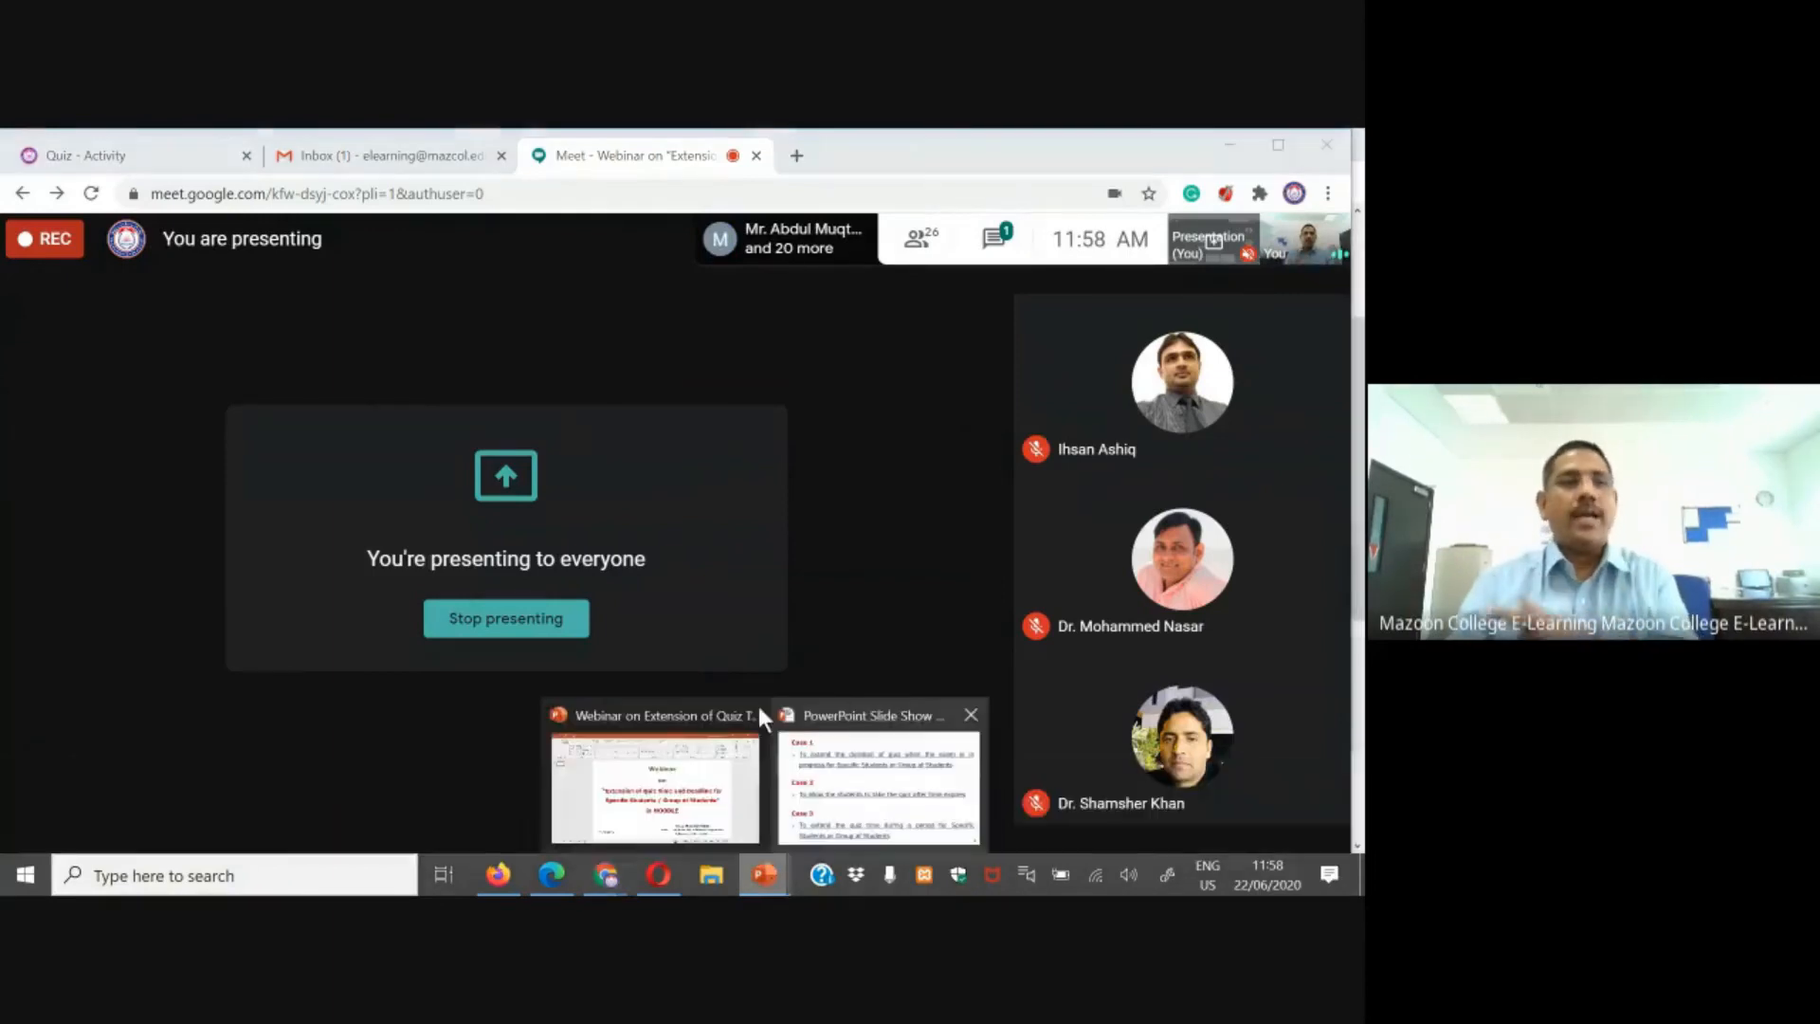
pyautogui.click(815, 777)
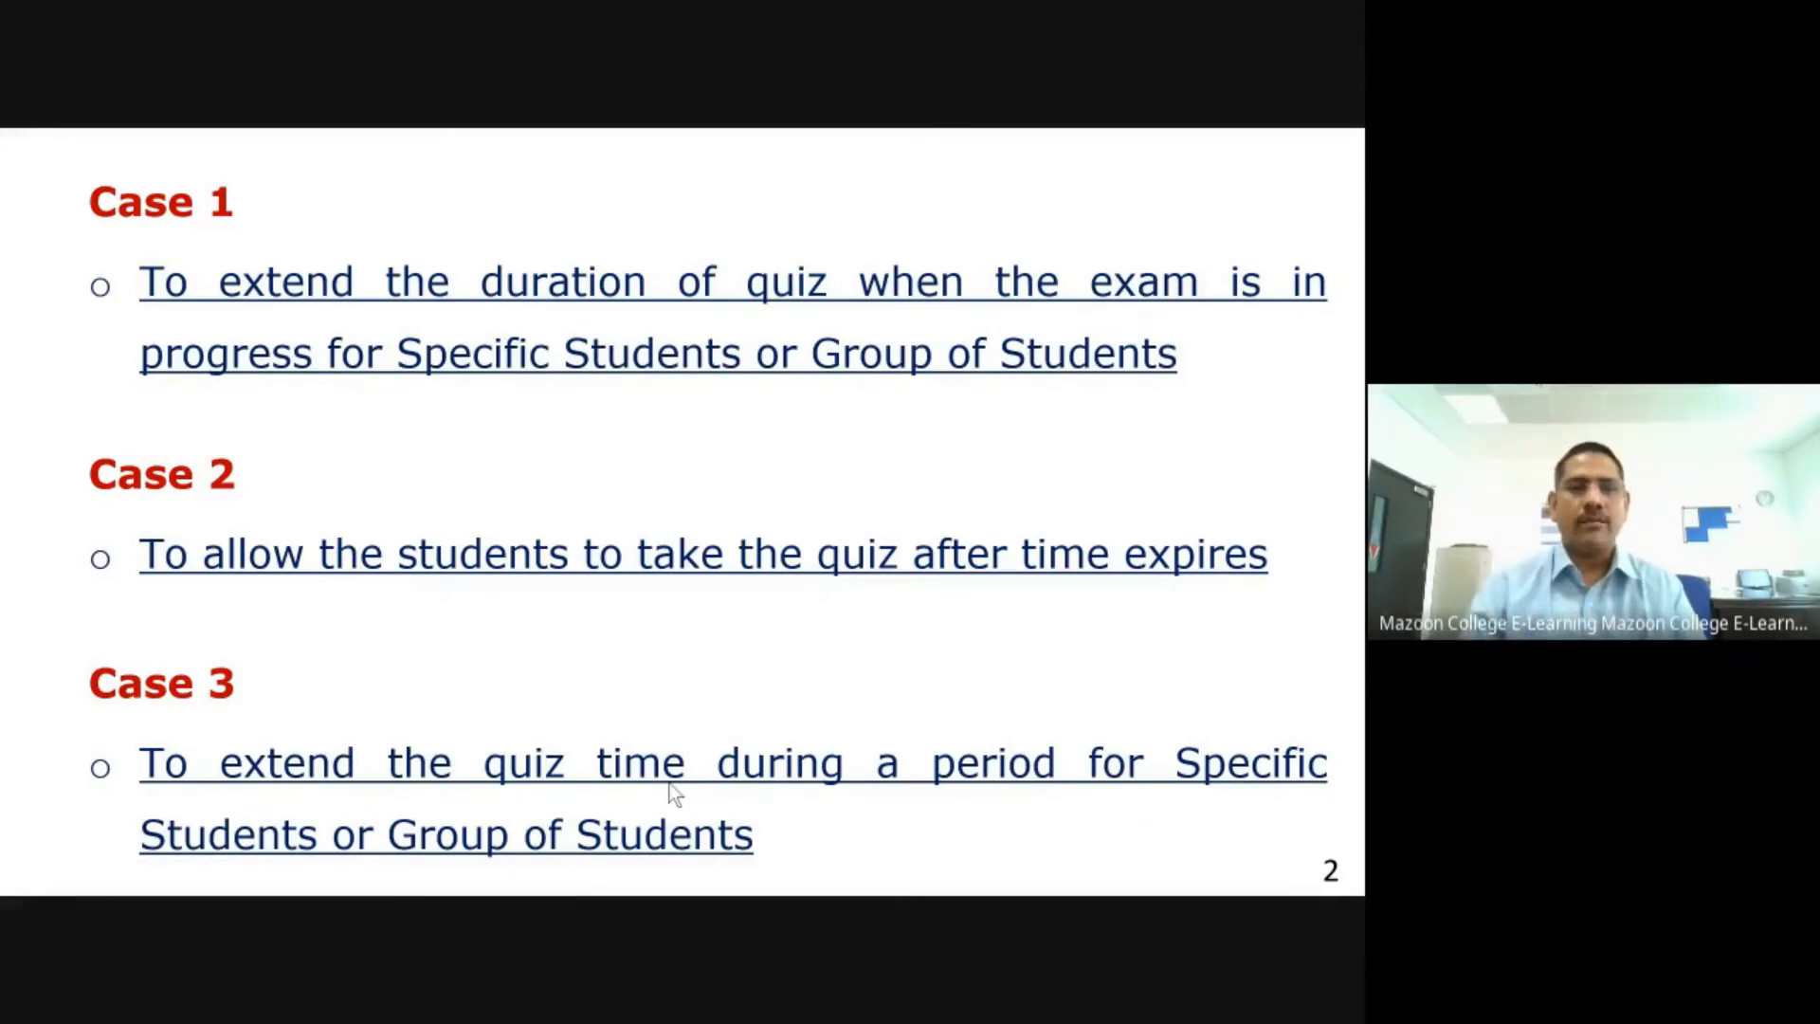
pyautogui.hotkey('alt', 'Tab')
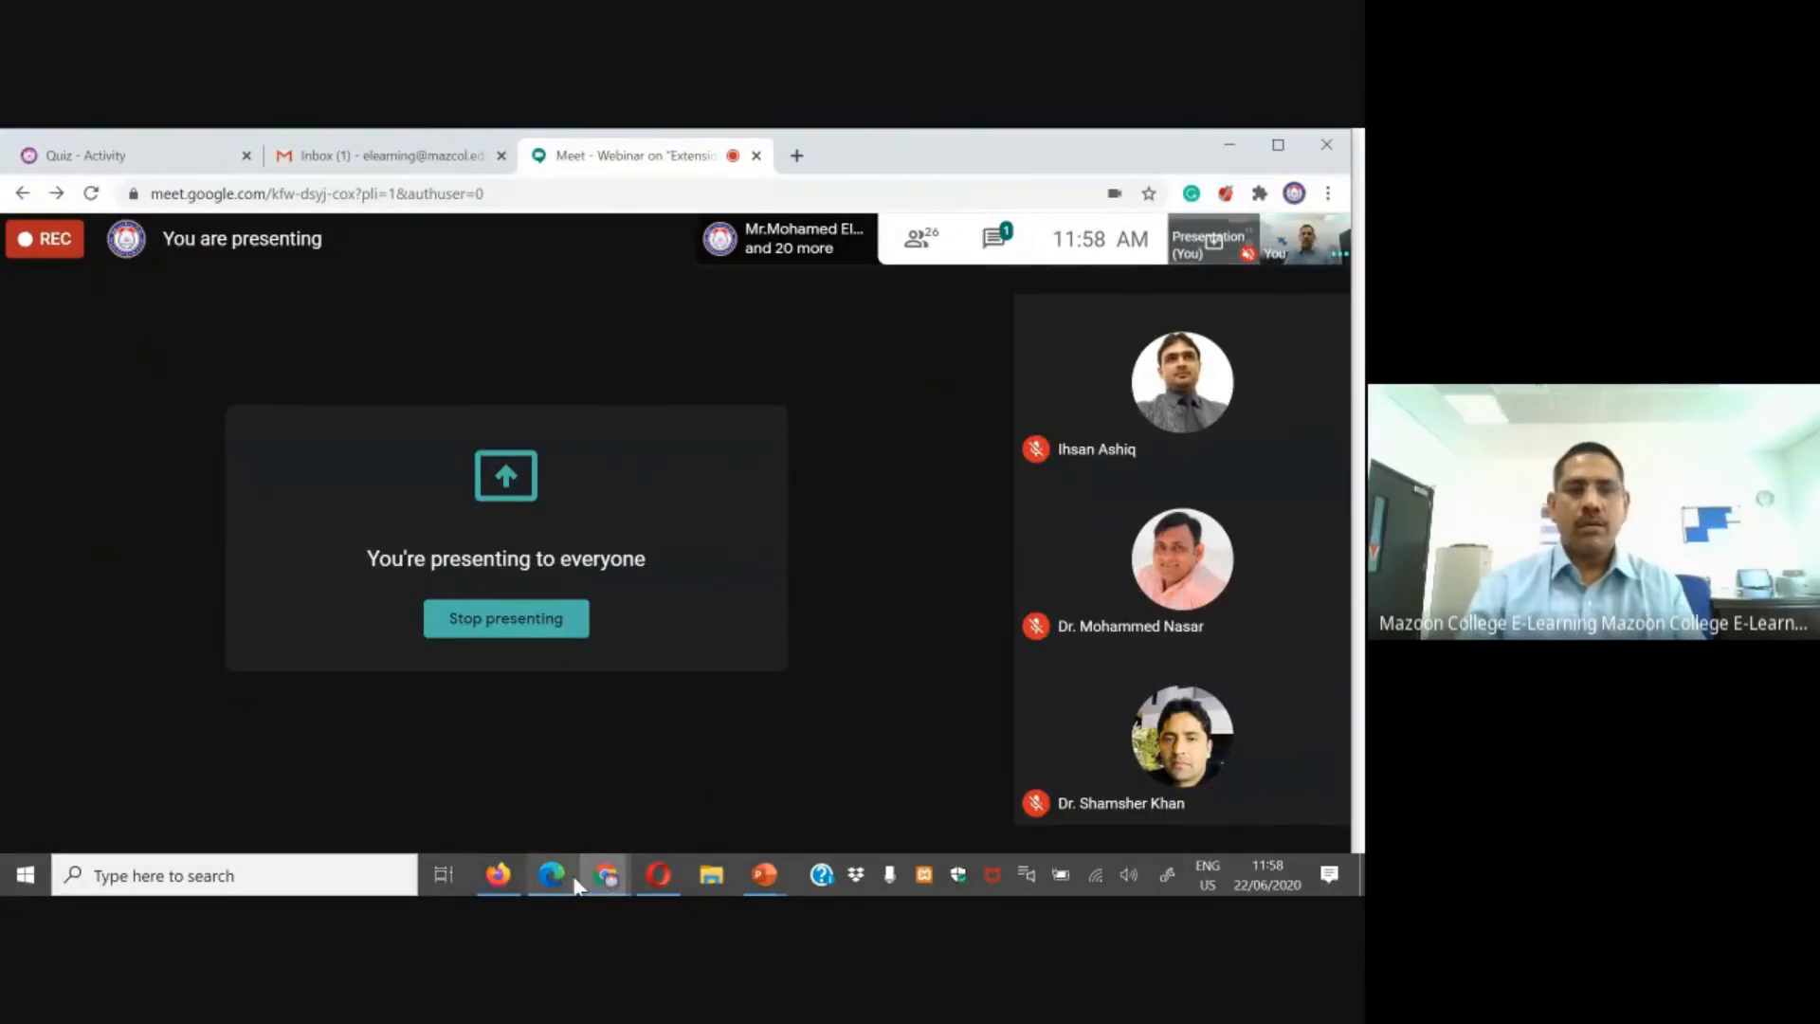
# Step: Switch to the Demo Master session in Edge and open the CS500/CS5000-Introduction to Web Services course page
pyautogui.click(553, 874)
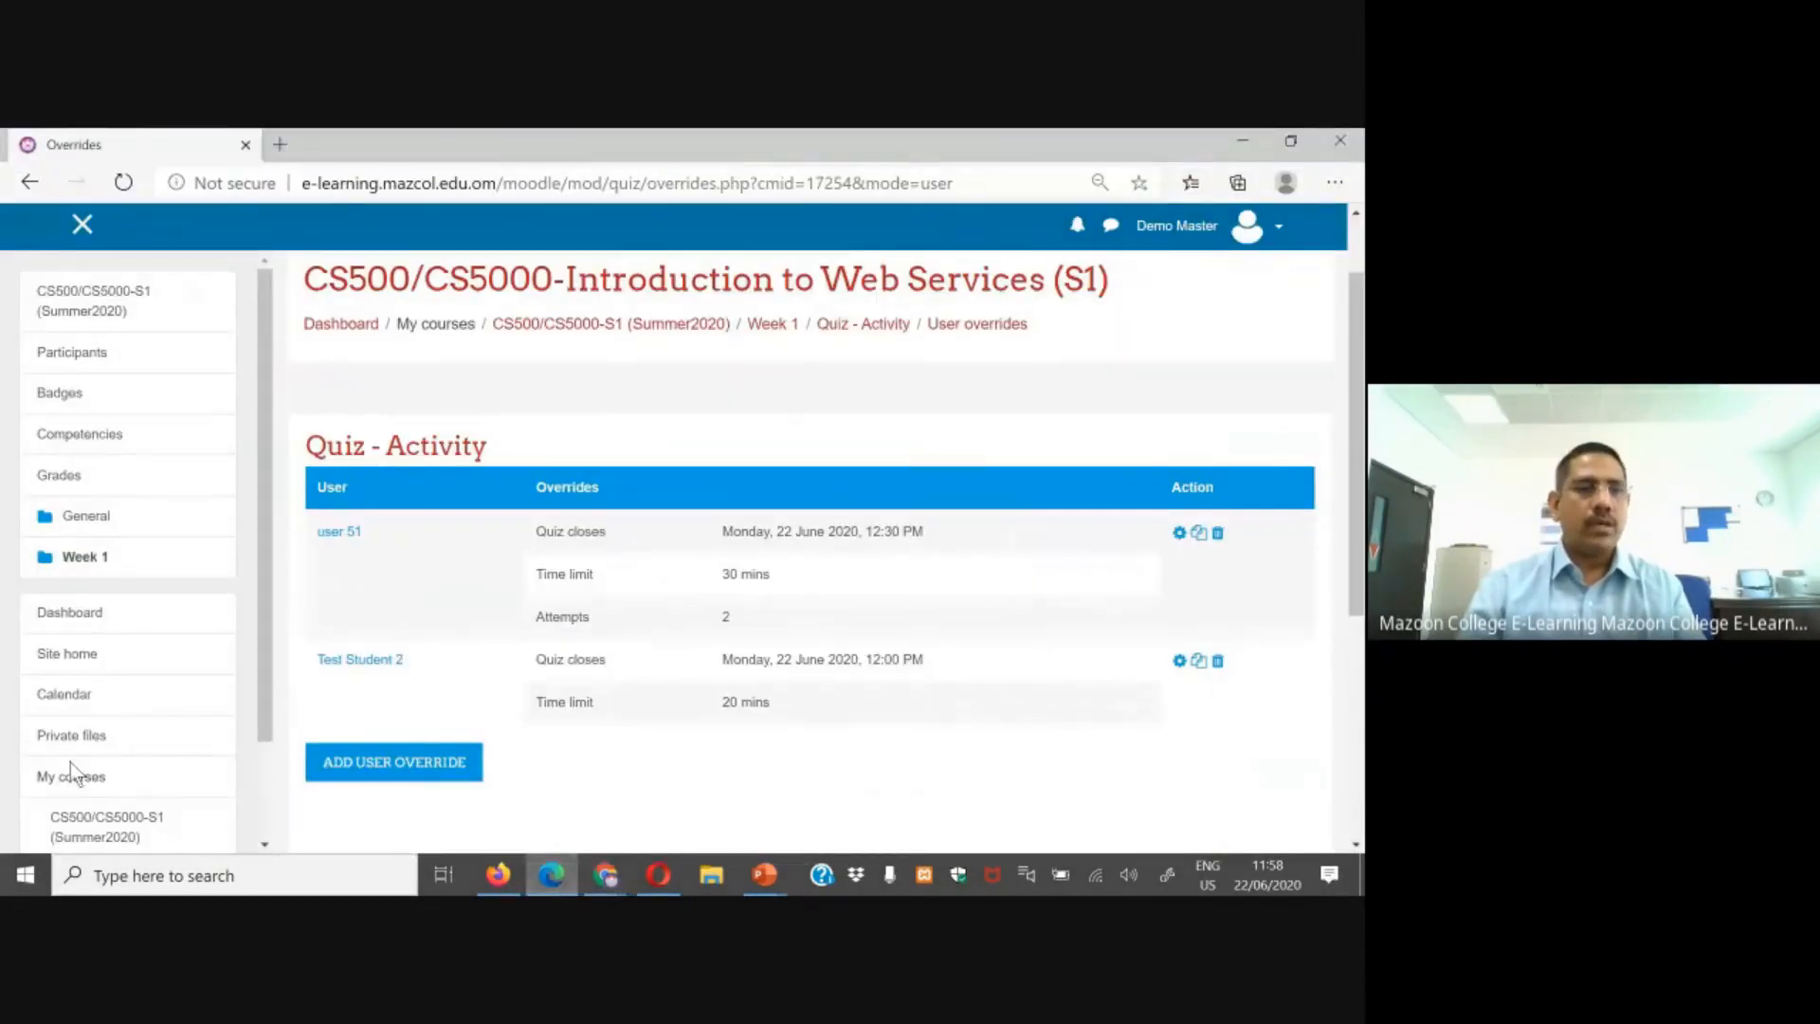
pyautogui.click(95, 822)
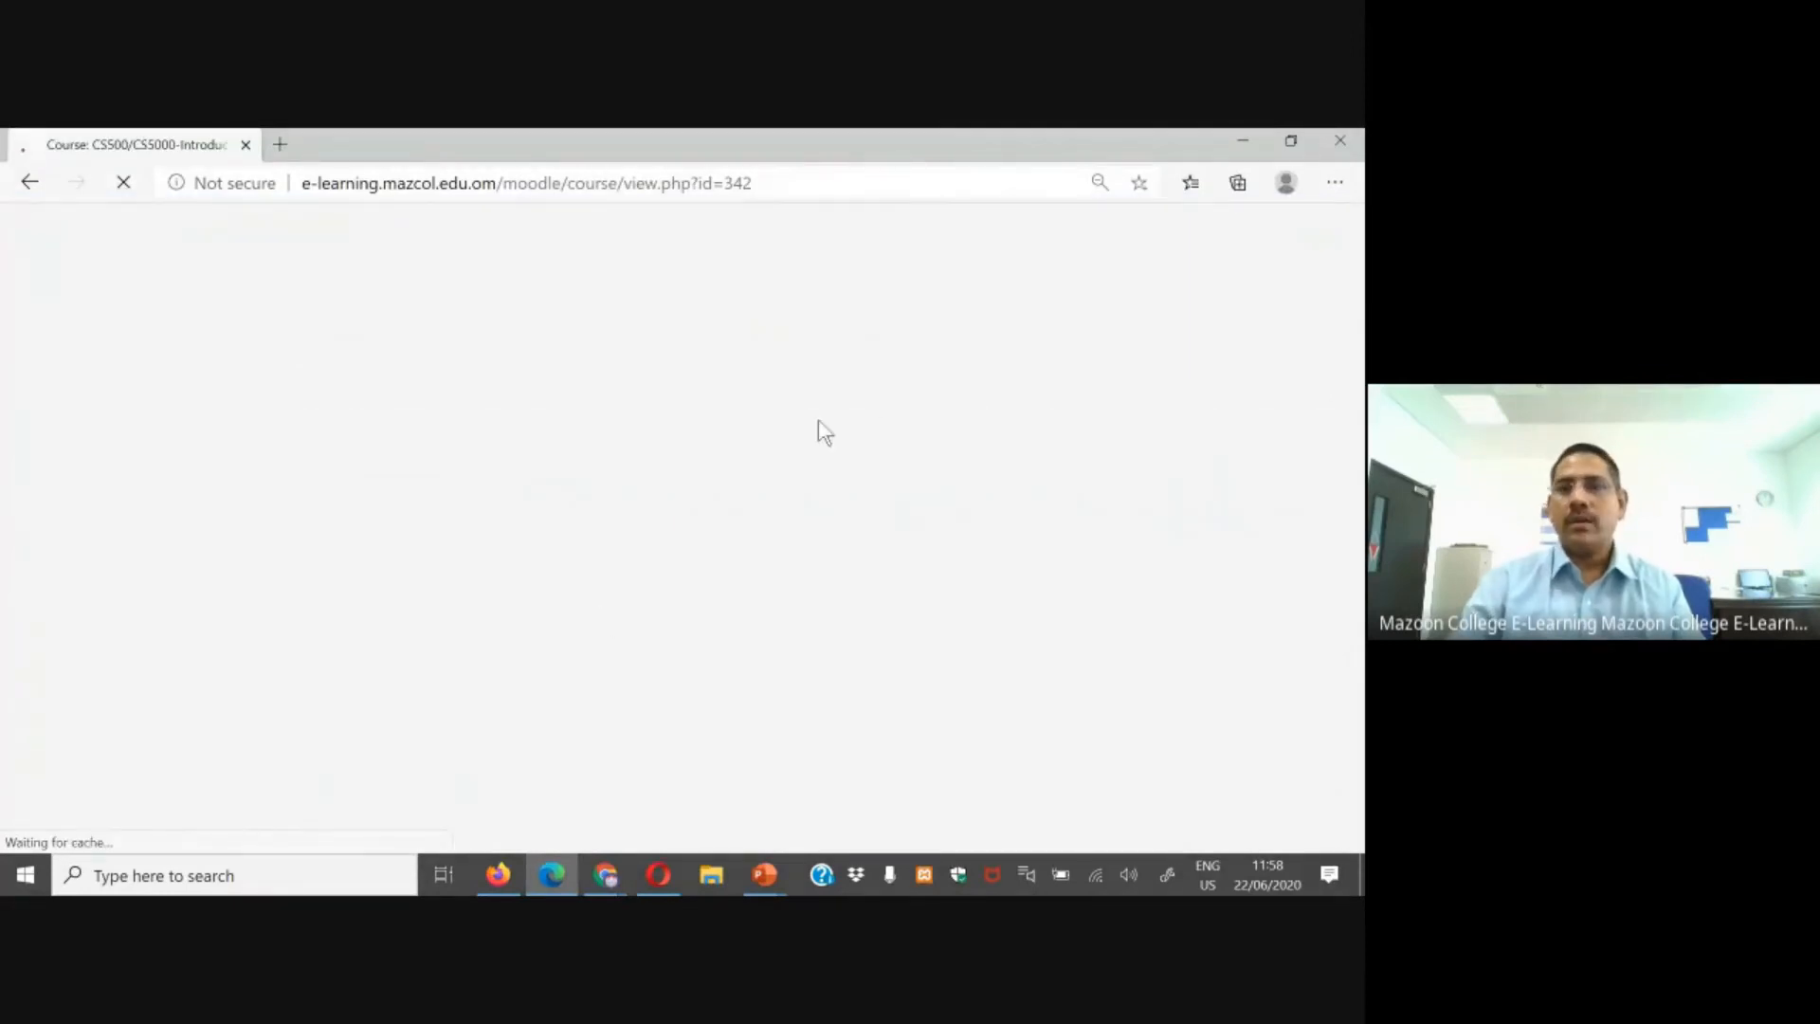
pyautogui.scroll(-2, 1138, 510)
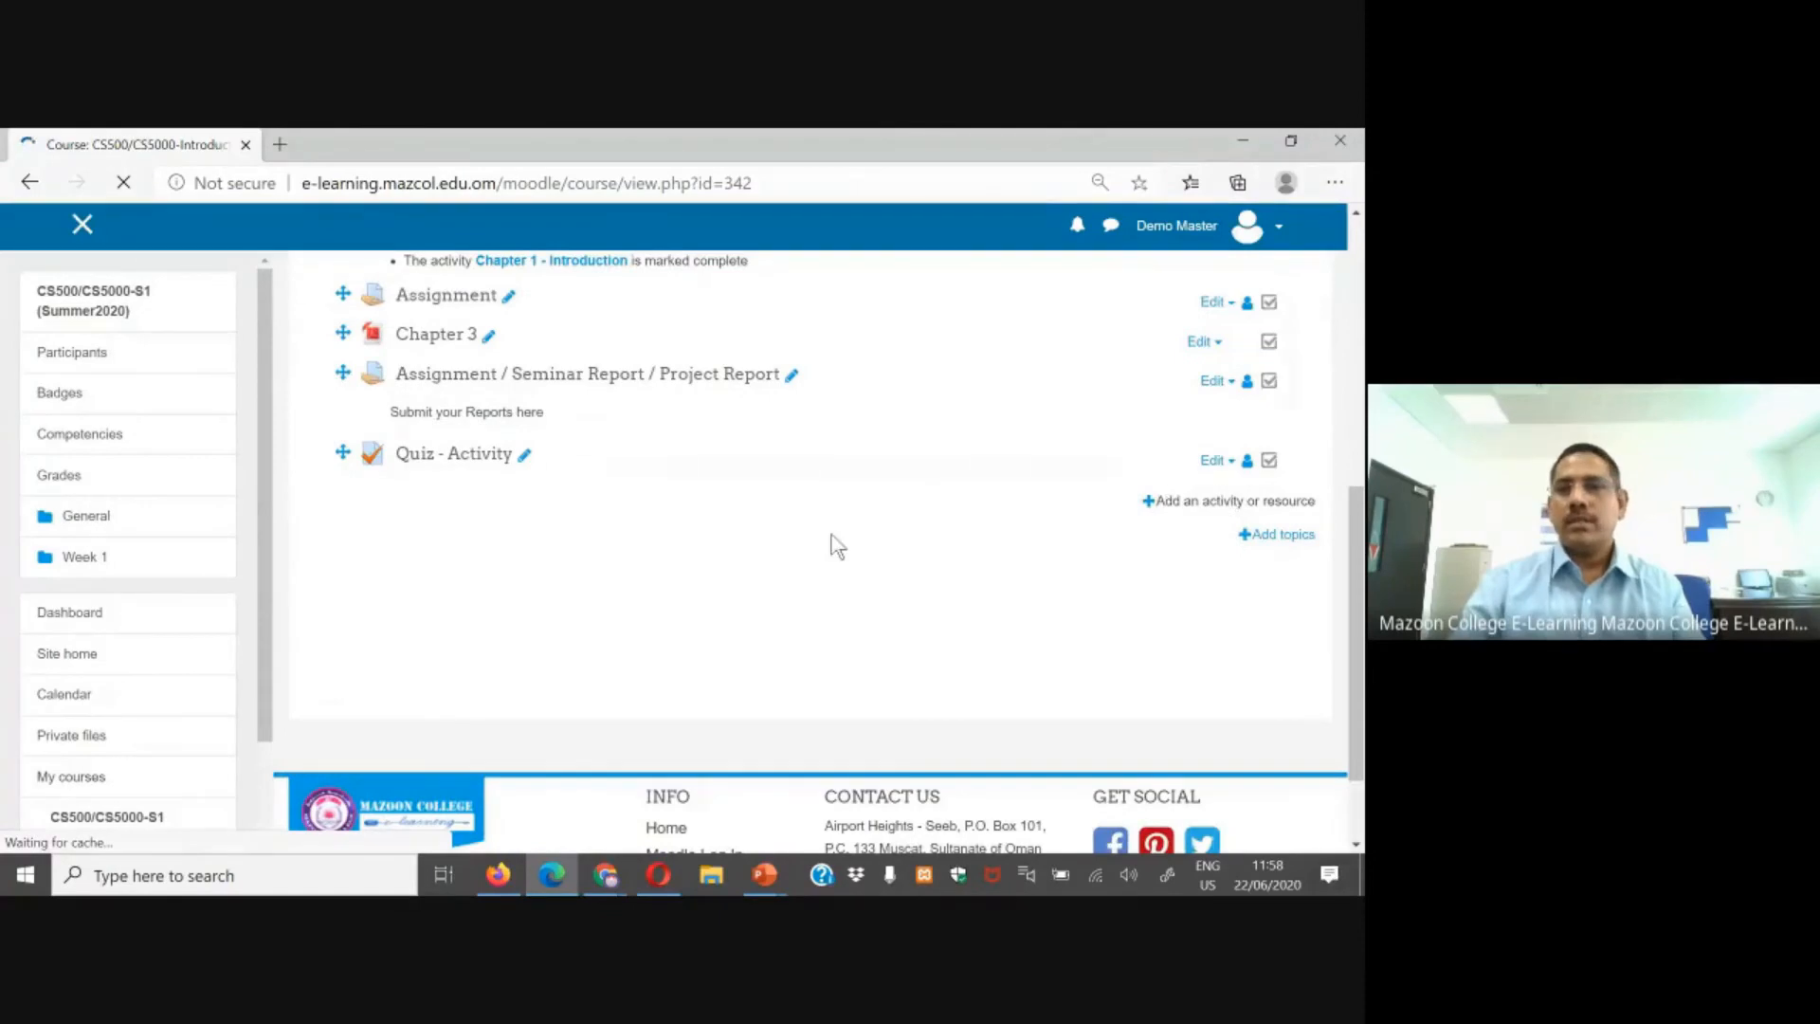
pyautogui.scroll(1, 977, 543)
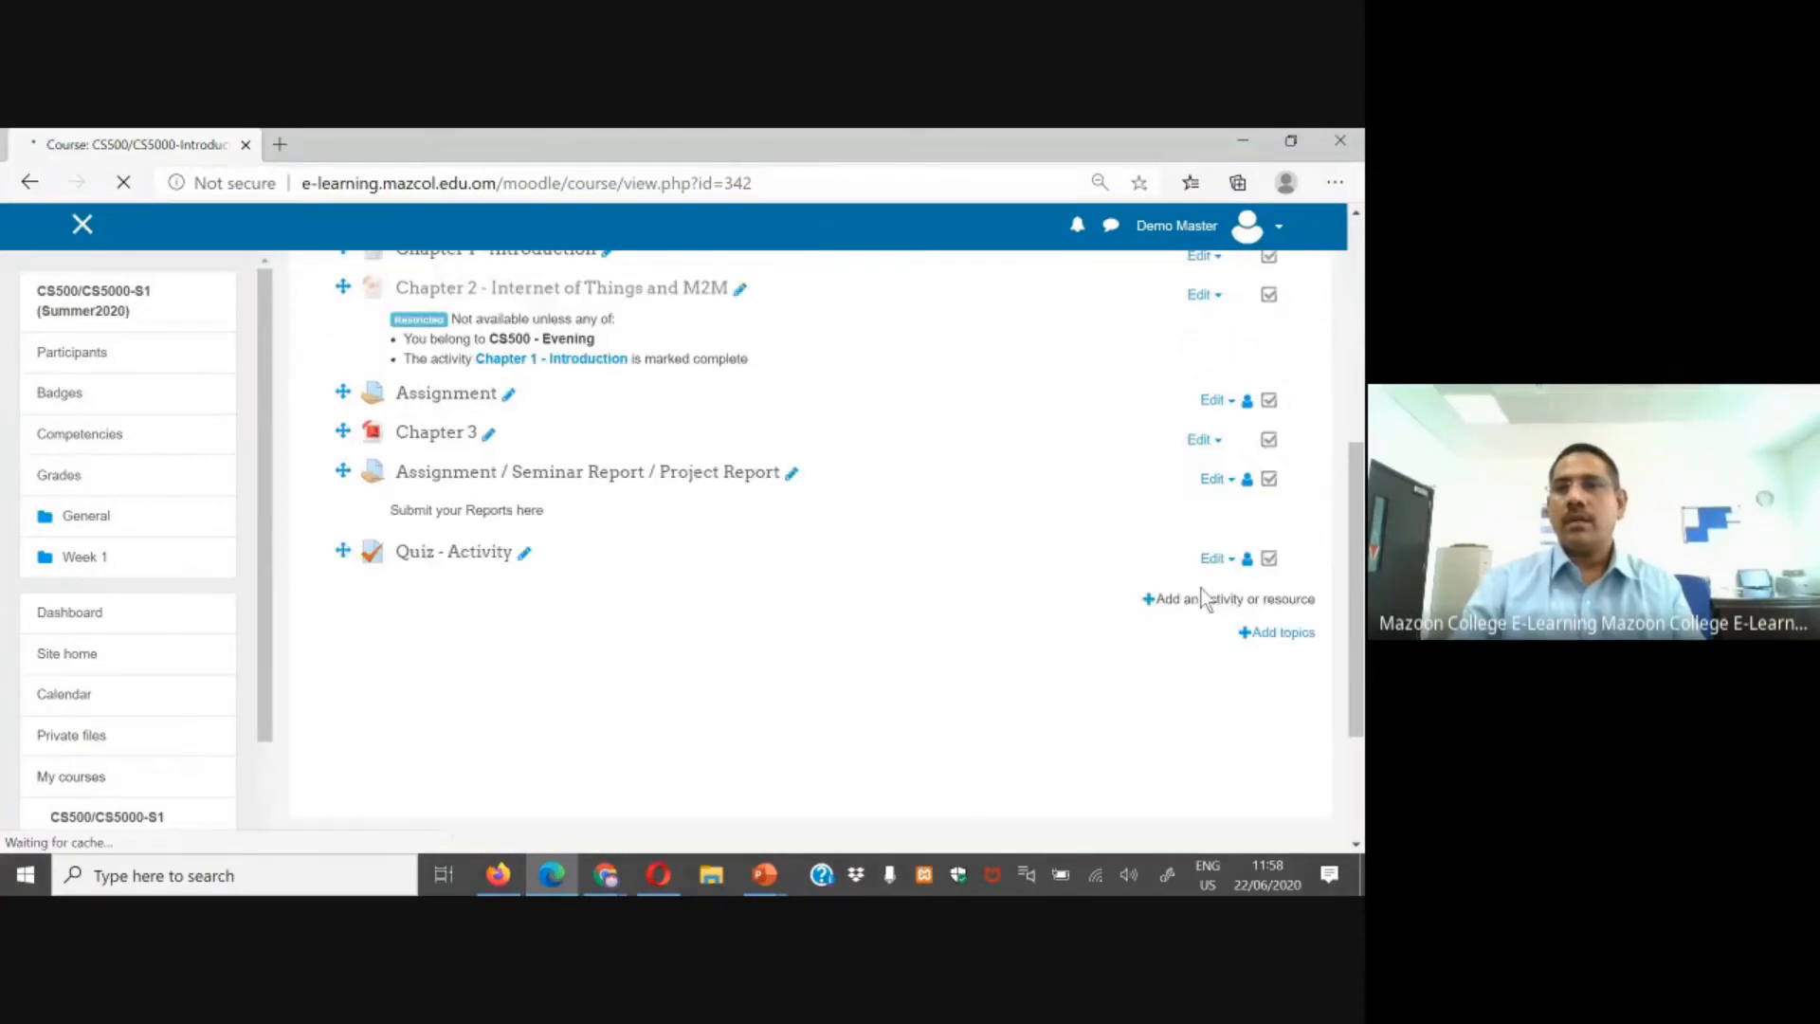
pyautogui.scroll(4, 1202, 597)
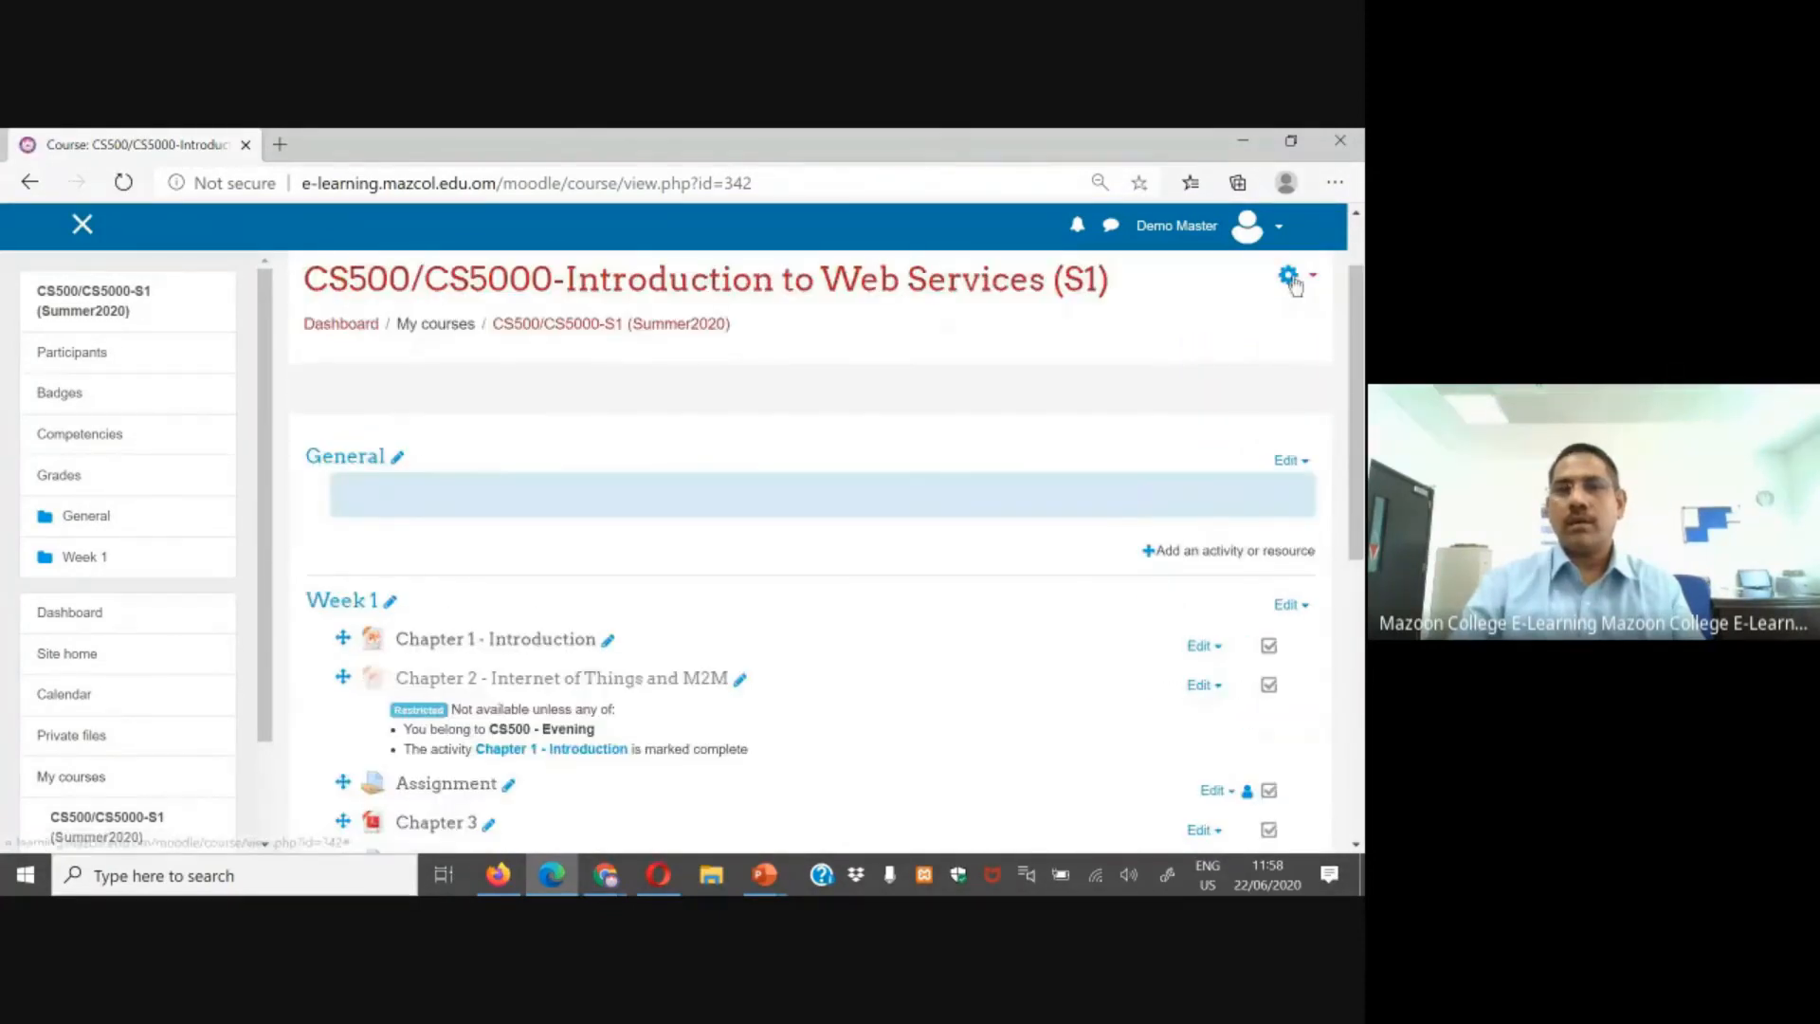
pyautogui.click(1291, 281)
pyautogui.click(1291, 379)
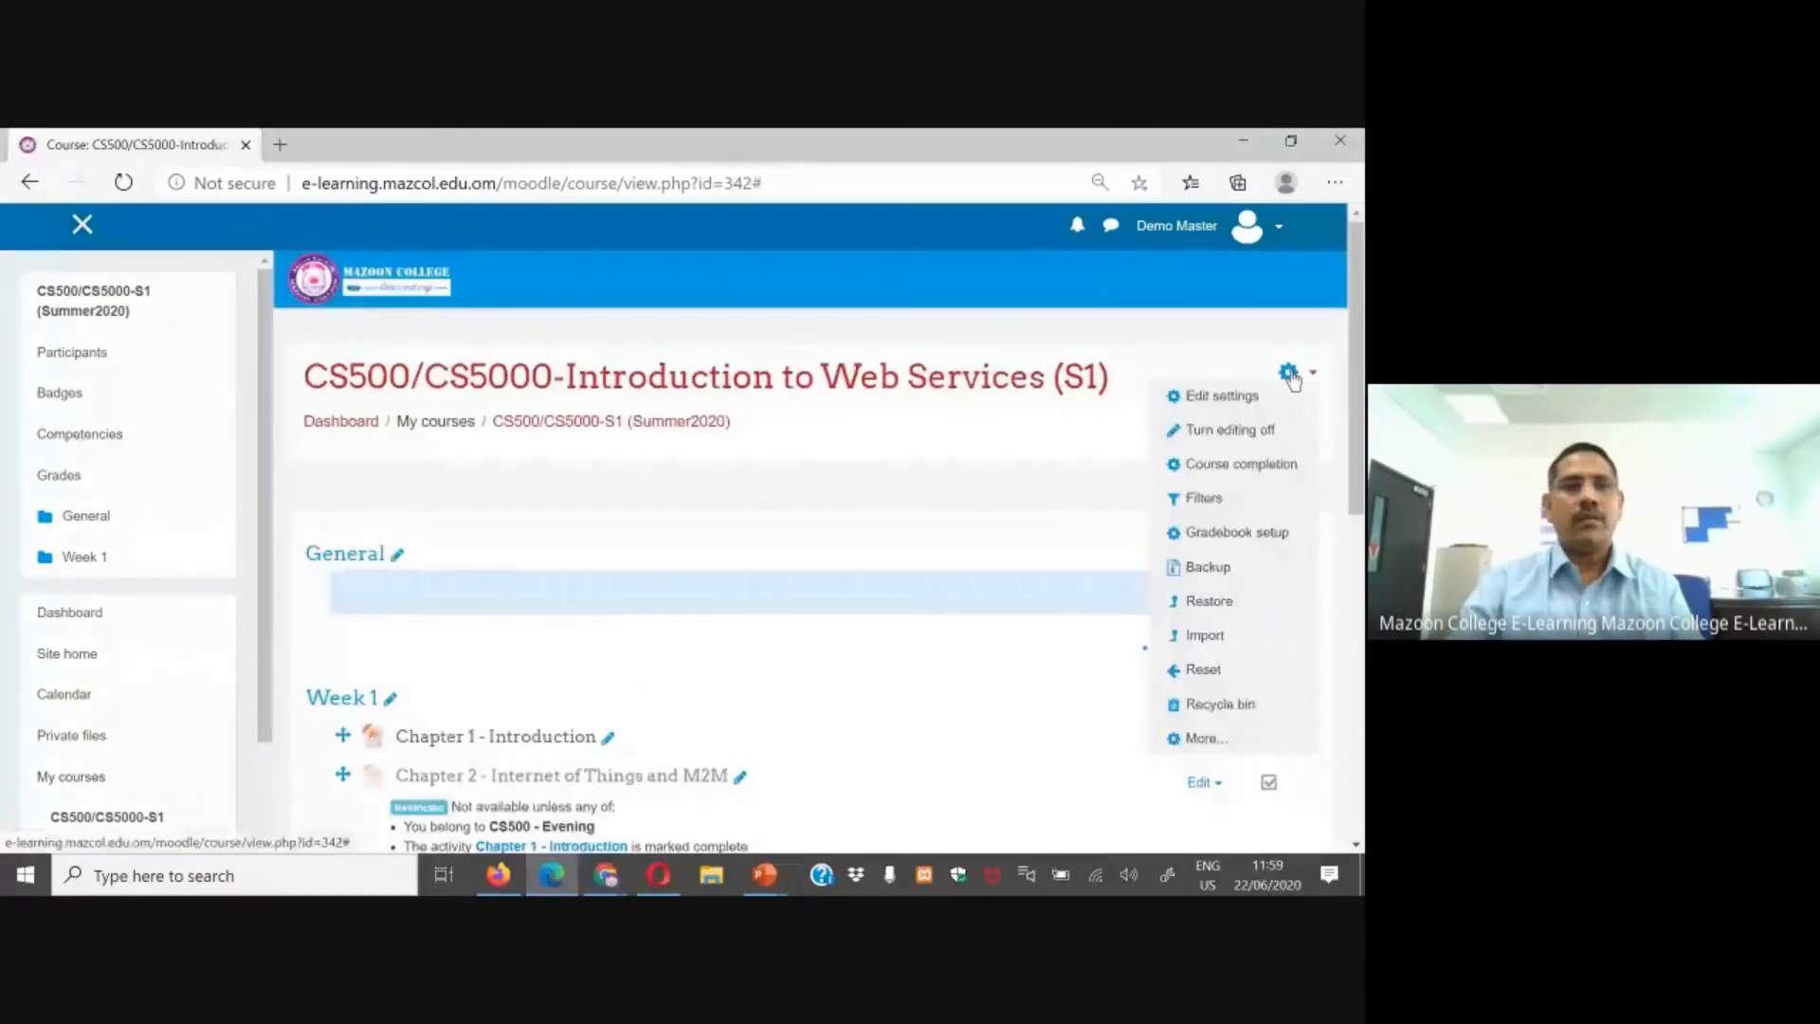
pyautogui.click(1130, 556)
# Step: Add a new Quiz activity to Week 1 and name it Quiz 2
pyautogui.scroll(-6, 1130, 555)
pyautogui.click(1234, 501)
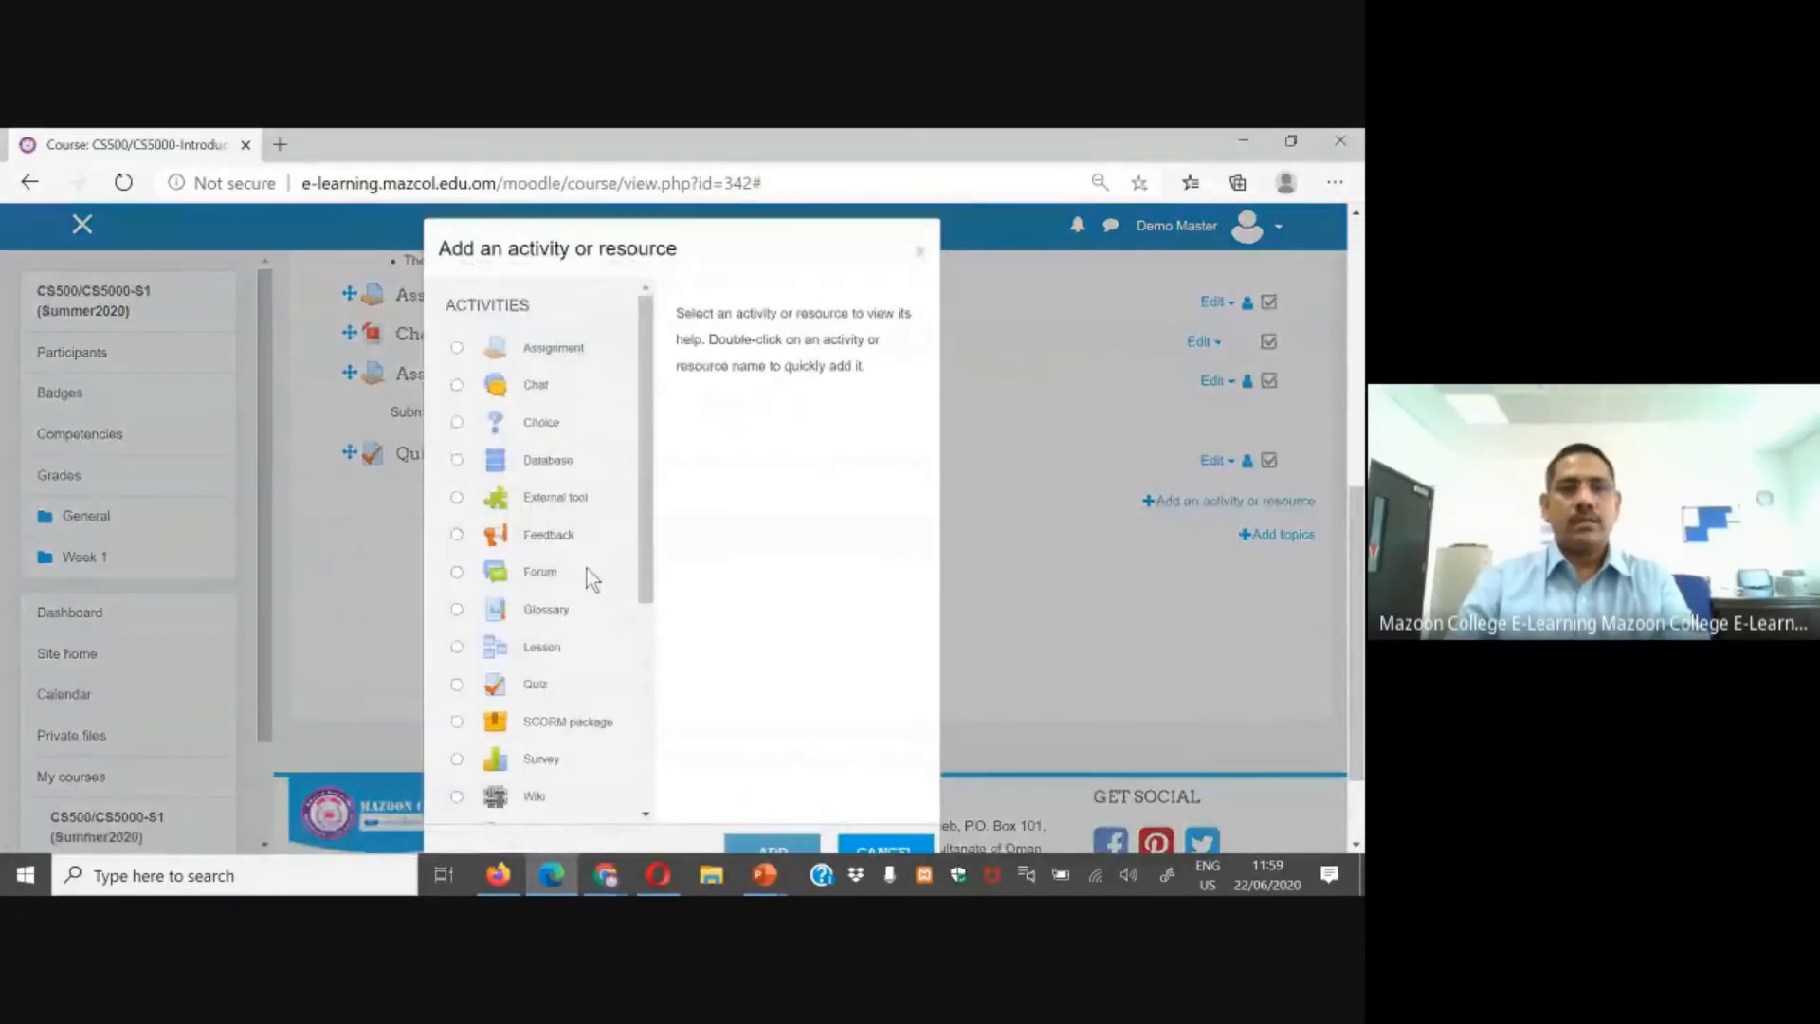
pyautogui.click(633, 684)
pyautogui.scroll(-1, 701, 702)
pyautogui.click(768, 731)
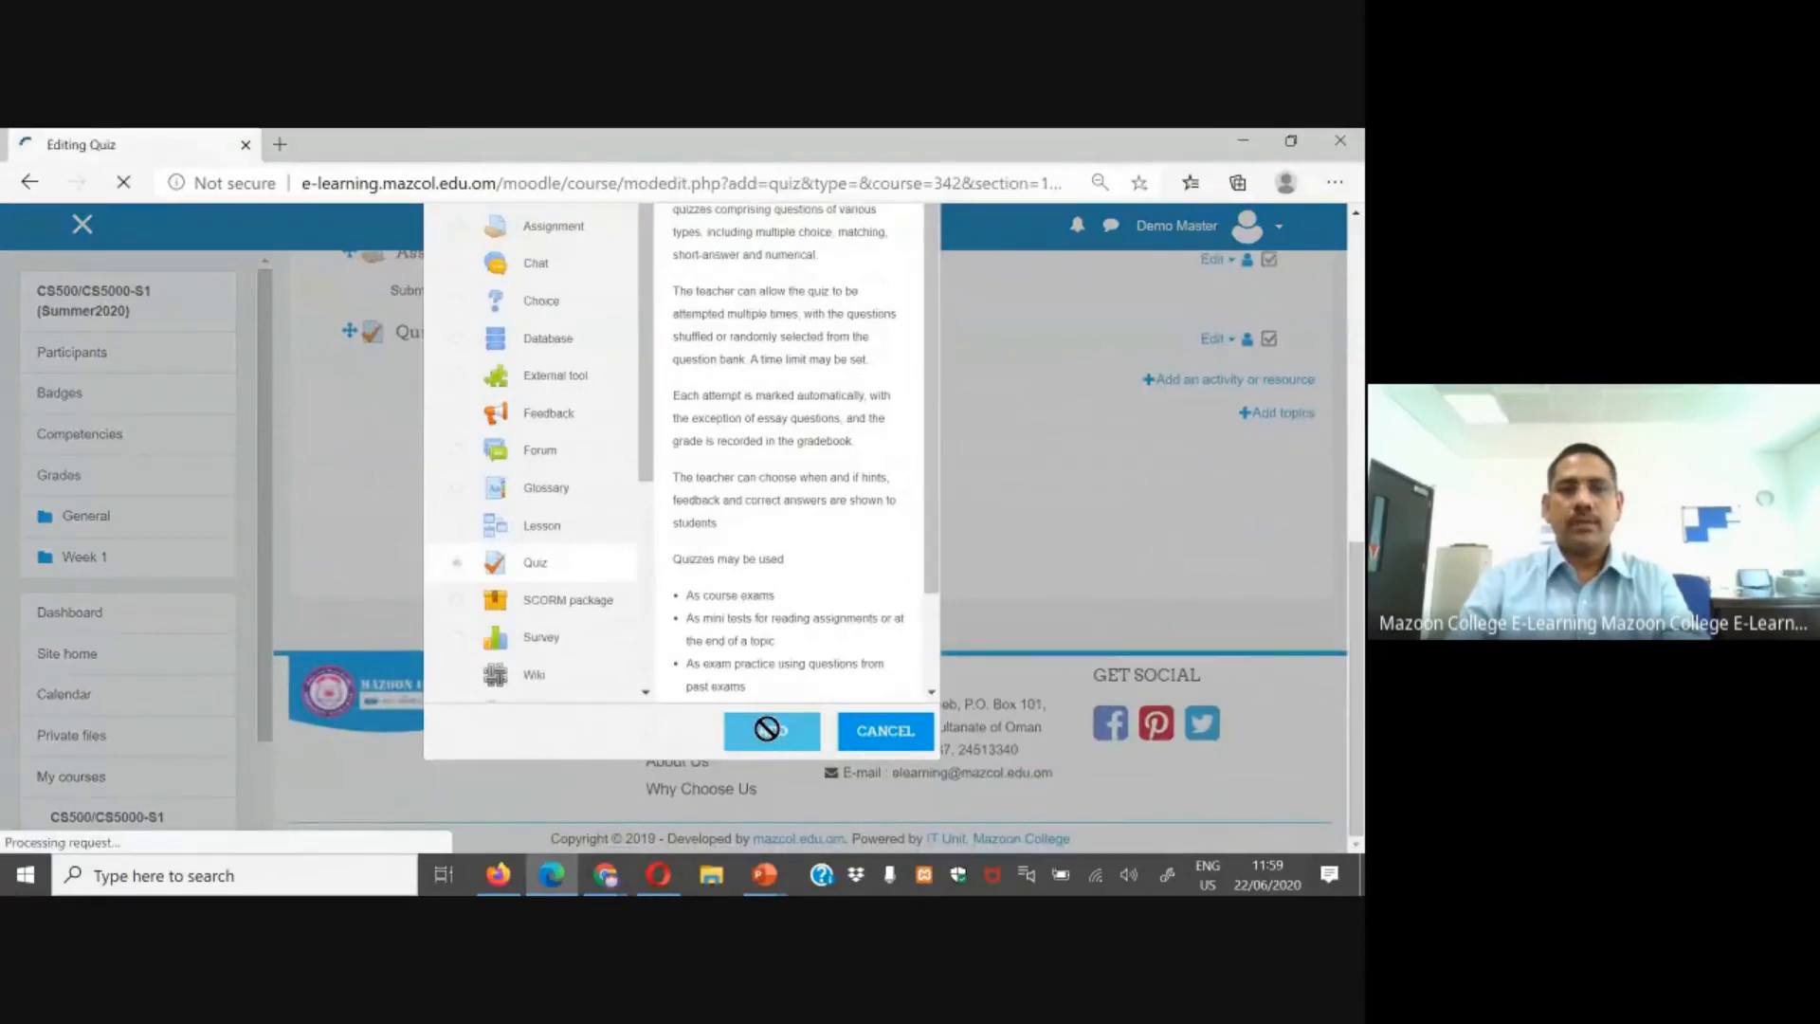
pyautogui.click(850, 675)
pyautogui.write('Q')
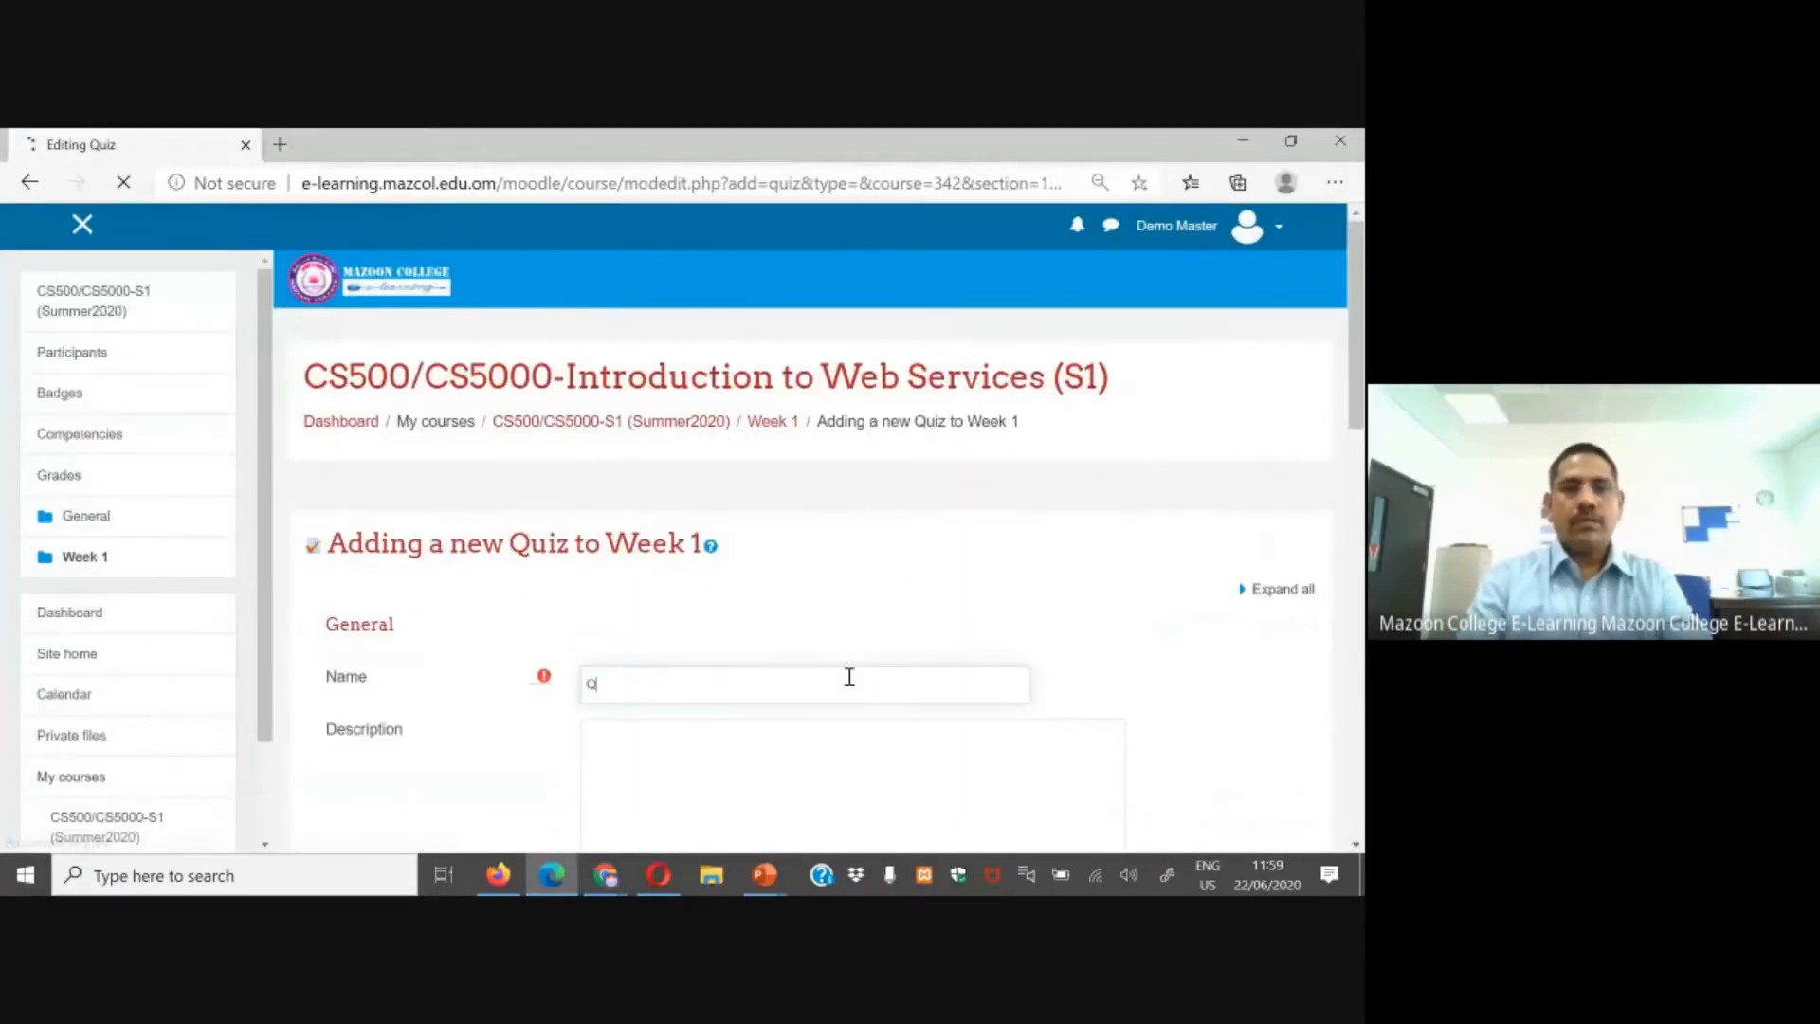
pyautogui.write('uiz 2')
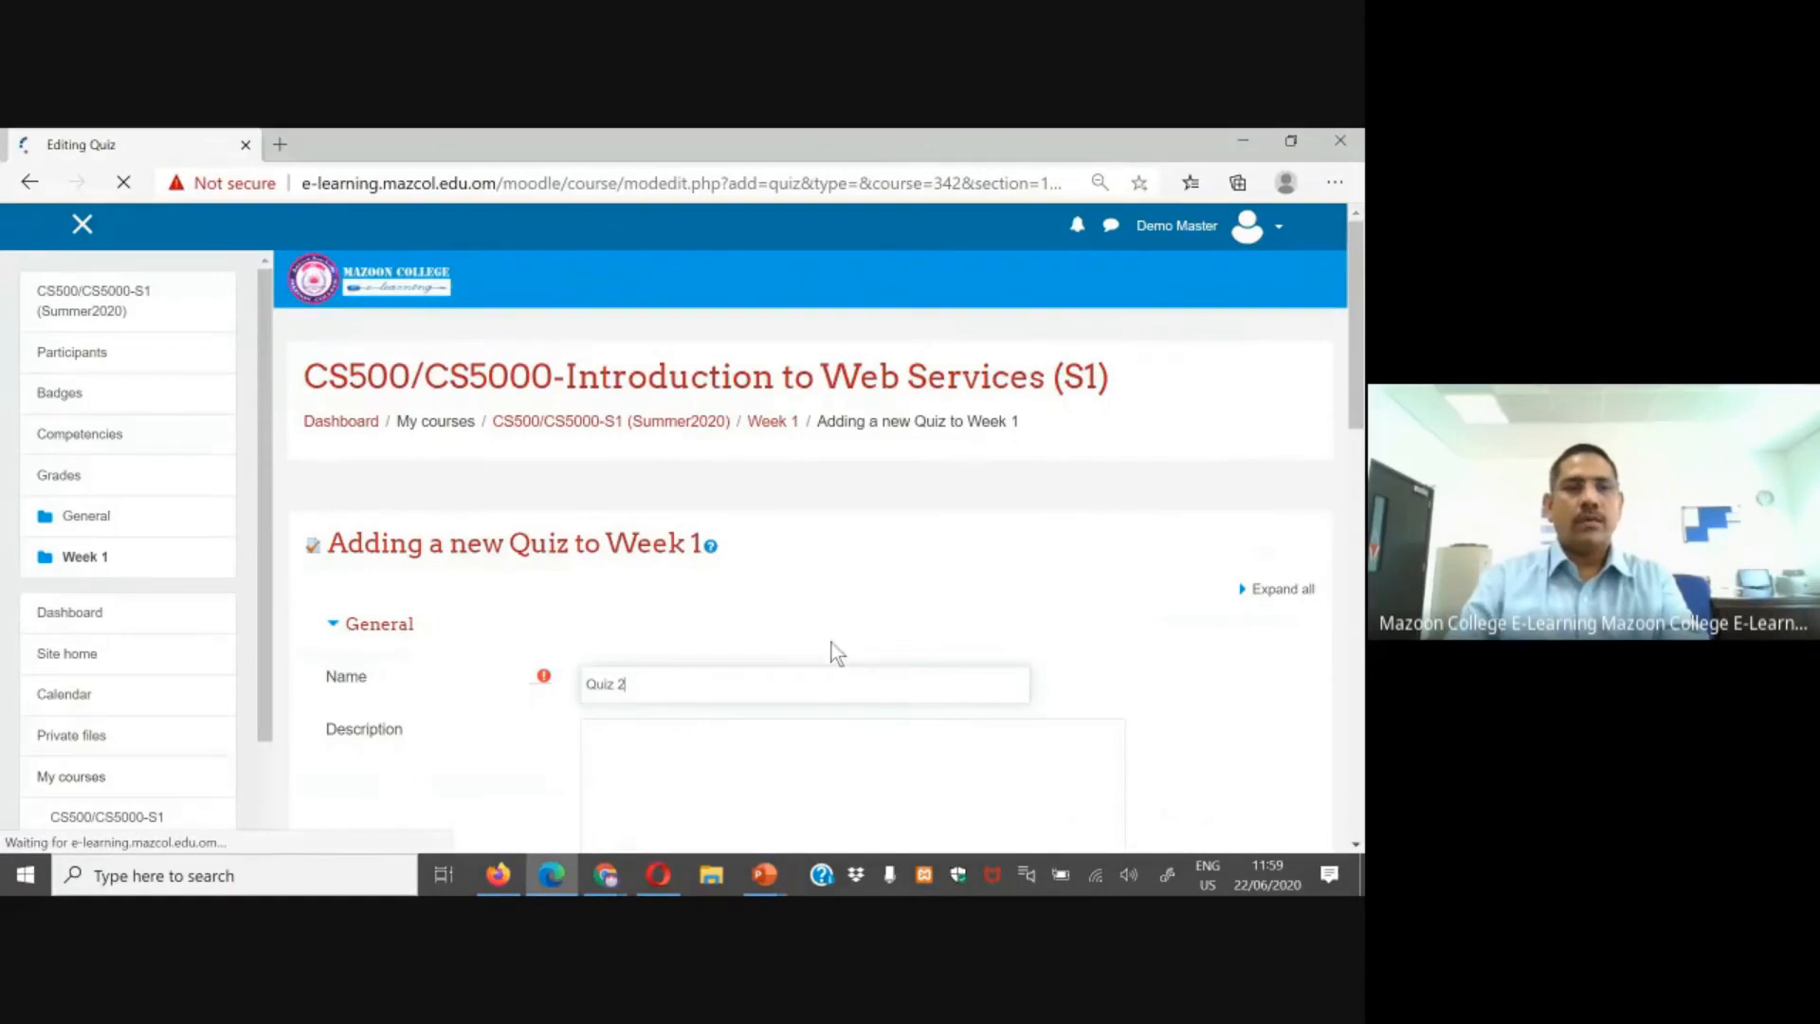
# Step: Enable the quiz's open and close dates and set the closing day to 30 June 2020
pyautogui.scroll(-4, 377, 590)
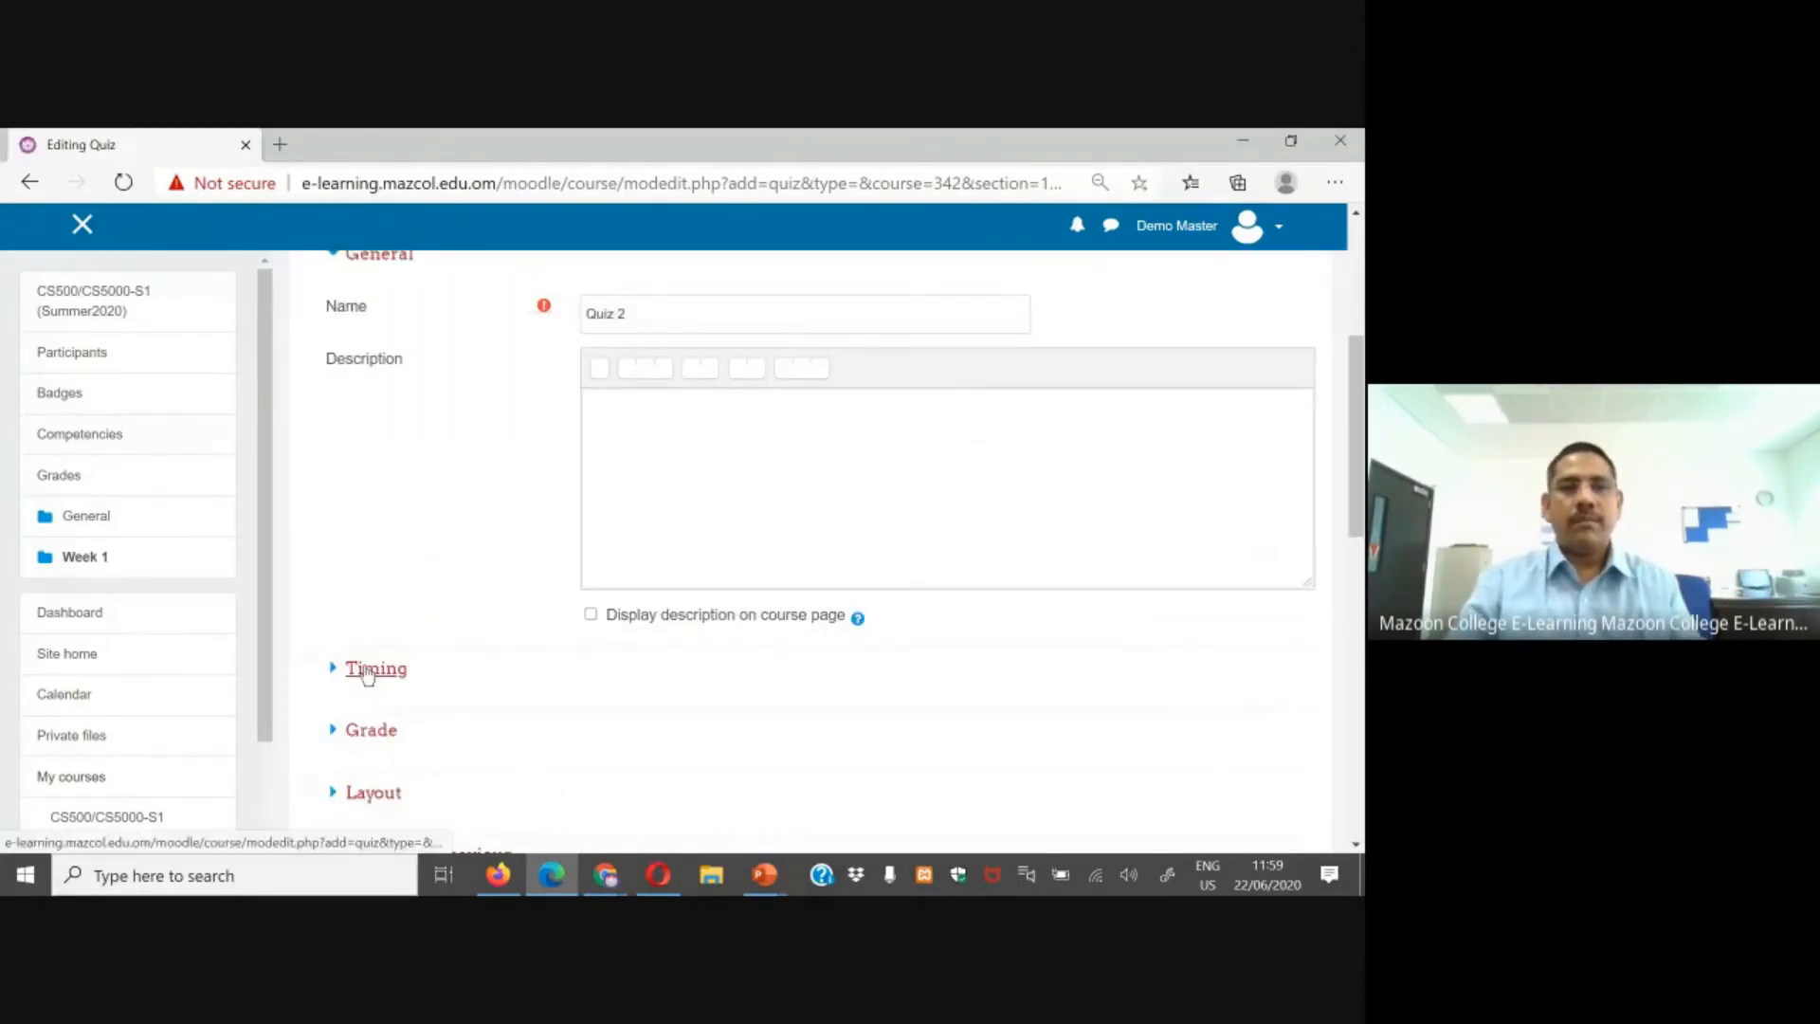
pyautogui.click(370, 668)
pyautogui.scroll(-3, 652, 654)
pyautogui.click(995, 435)
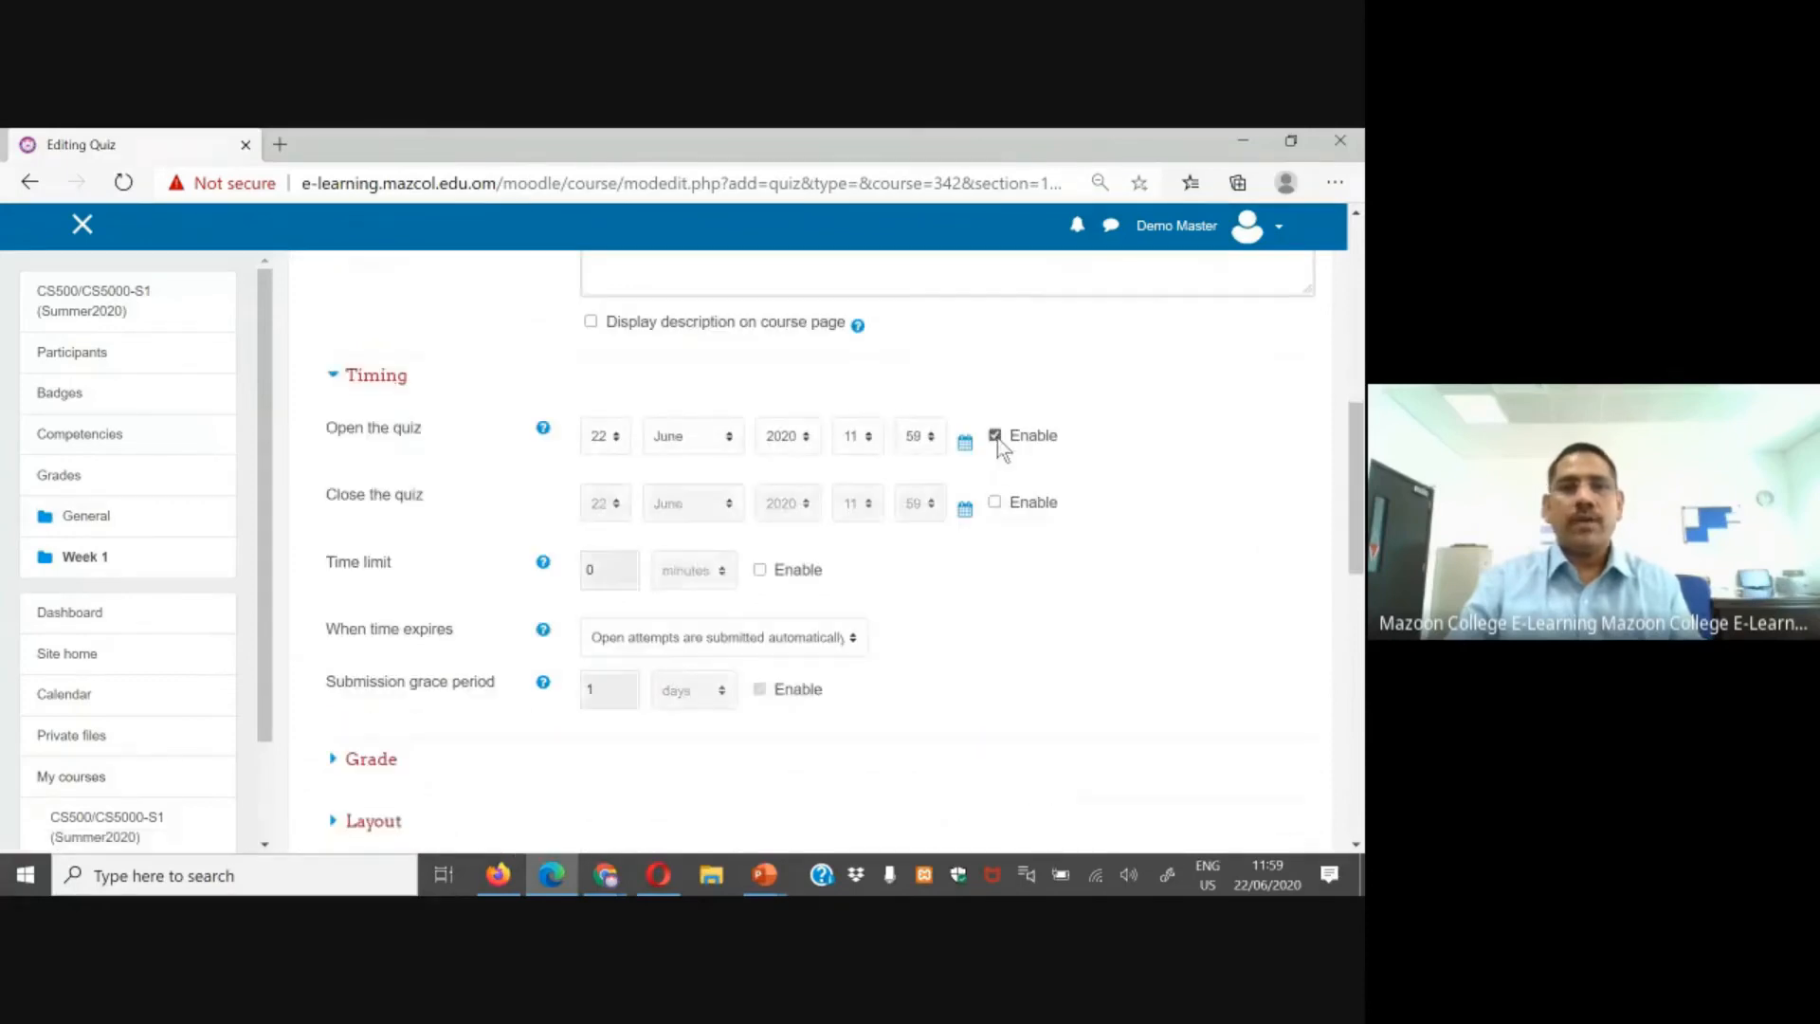
pyautogui.click(995, 503)
pyautogui.click(605, 503)
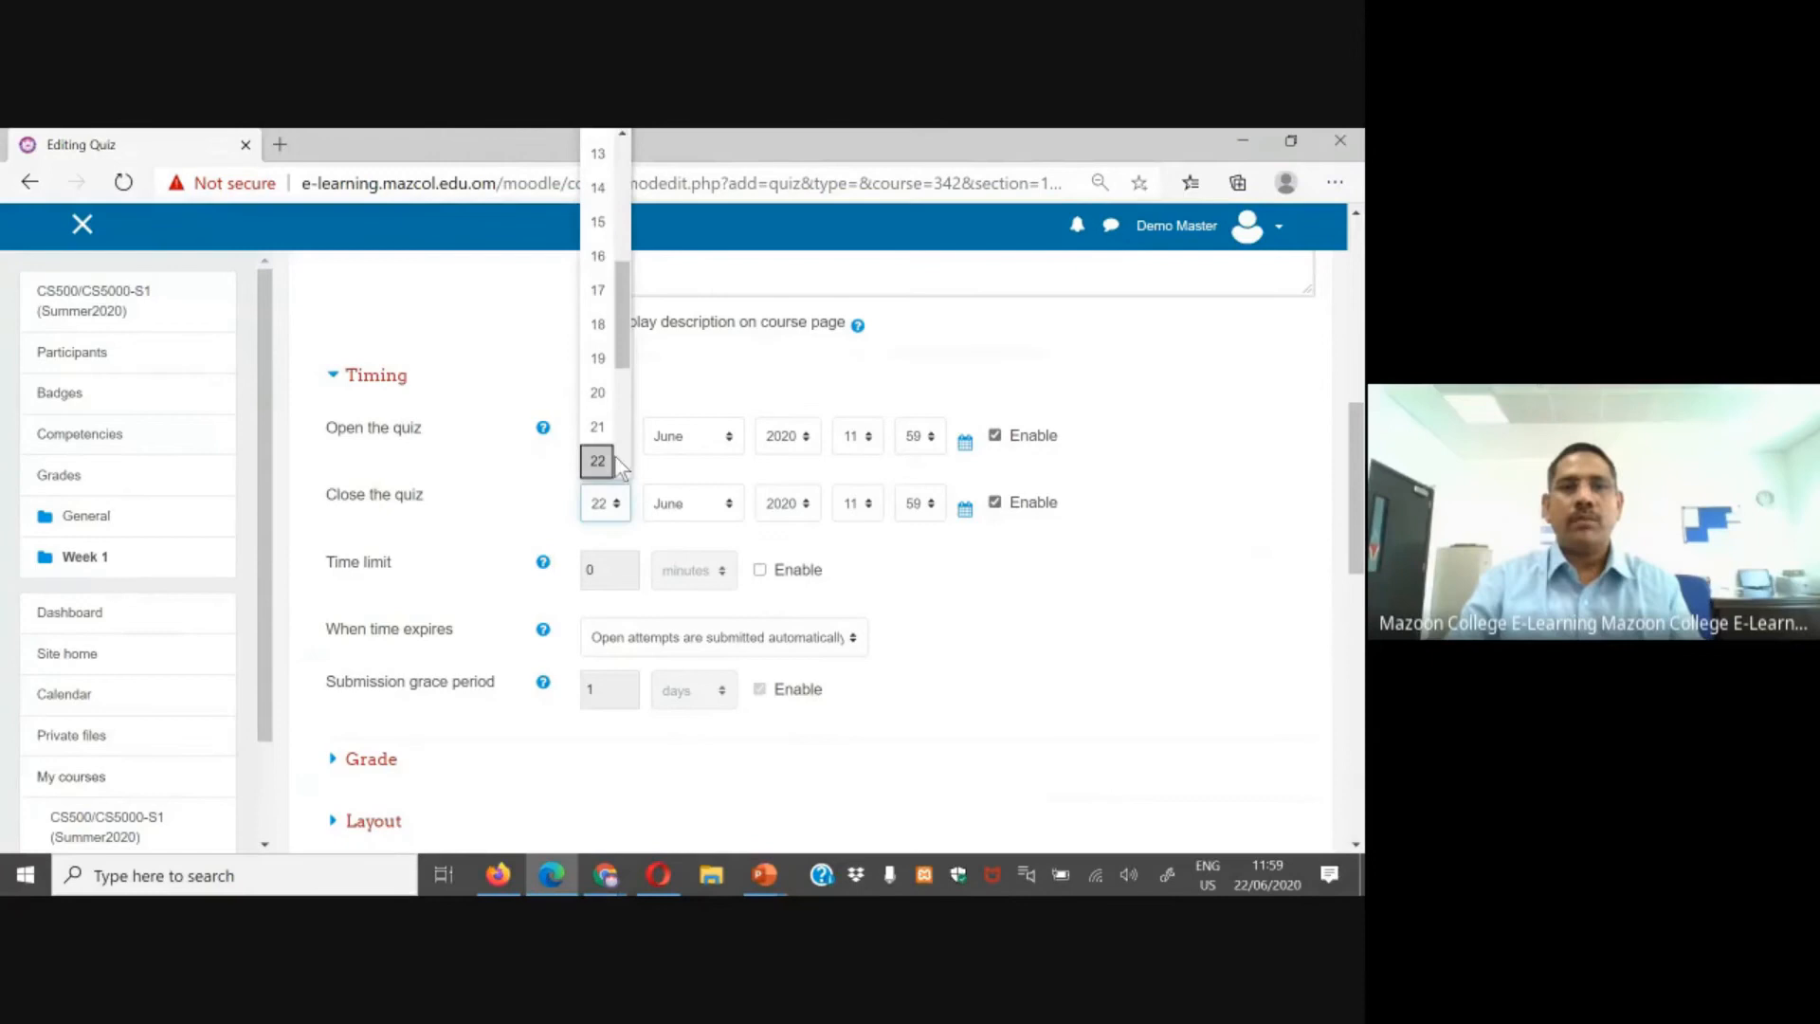
pyautogui.scroll(-3, 616, 457)
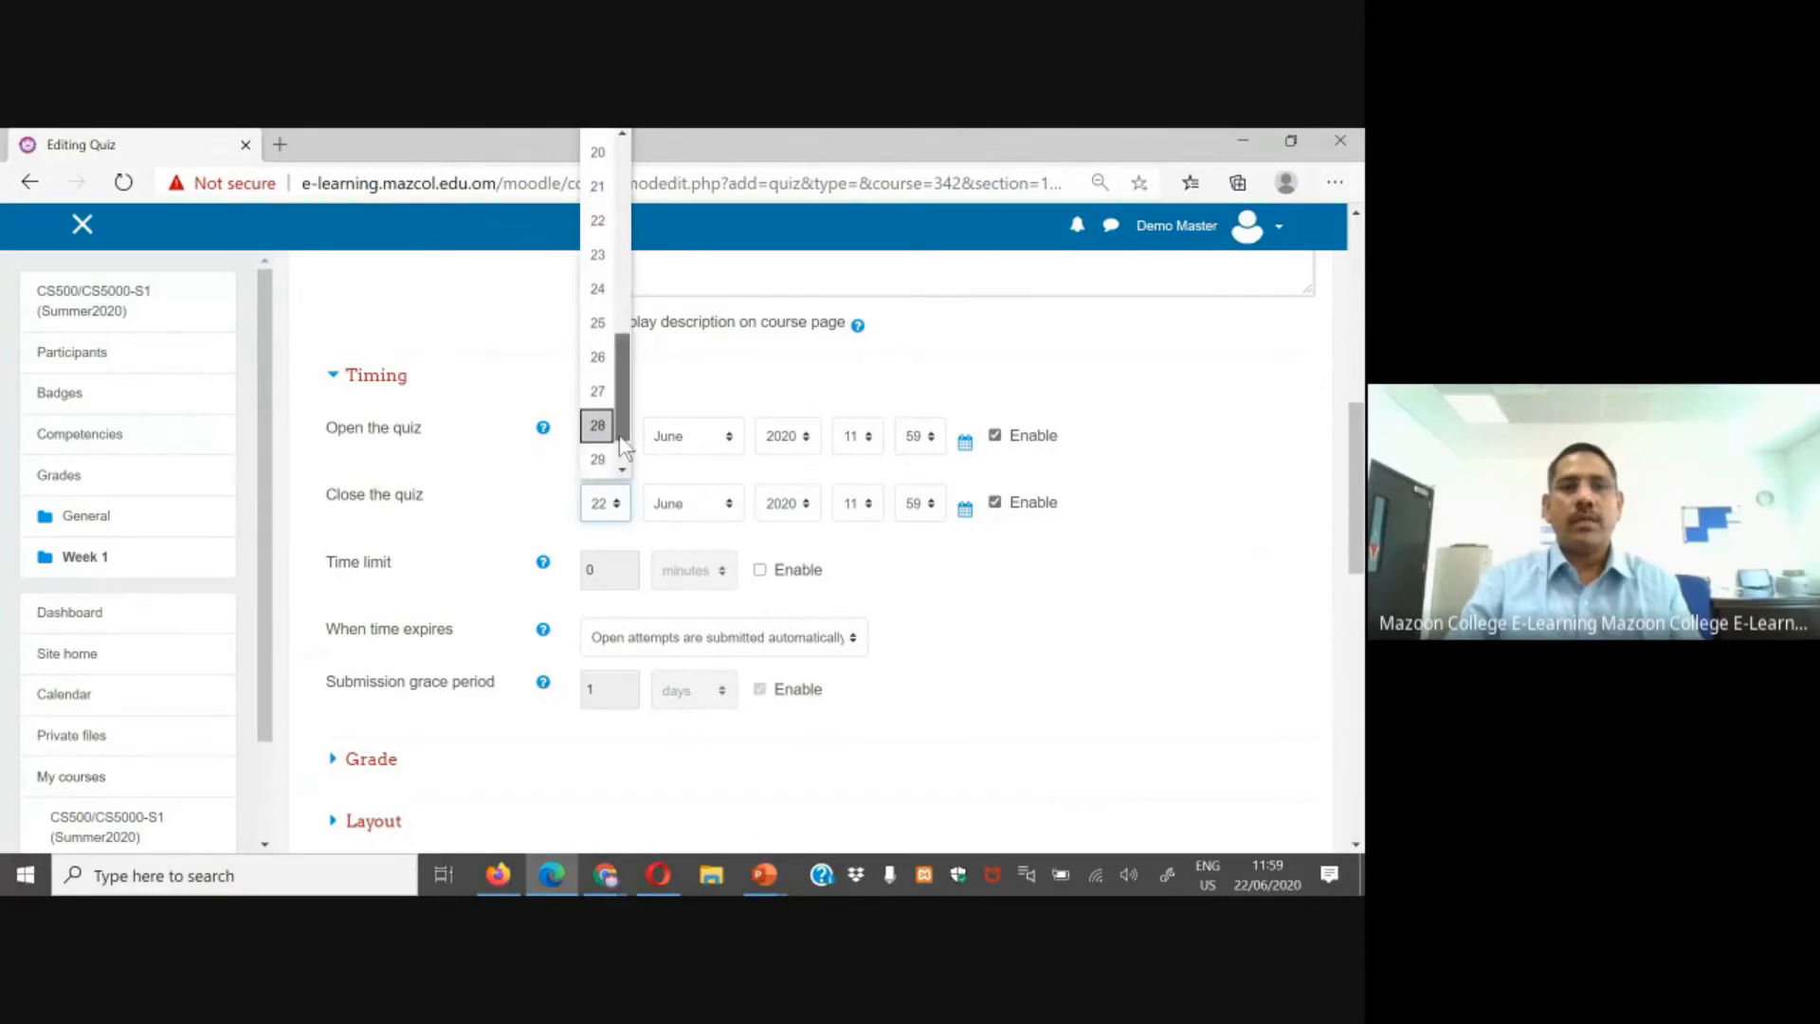
pyautogui.scroll(-1, 622, 448)
pyautogui.click(599, 457)
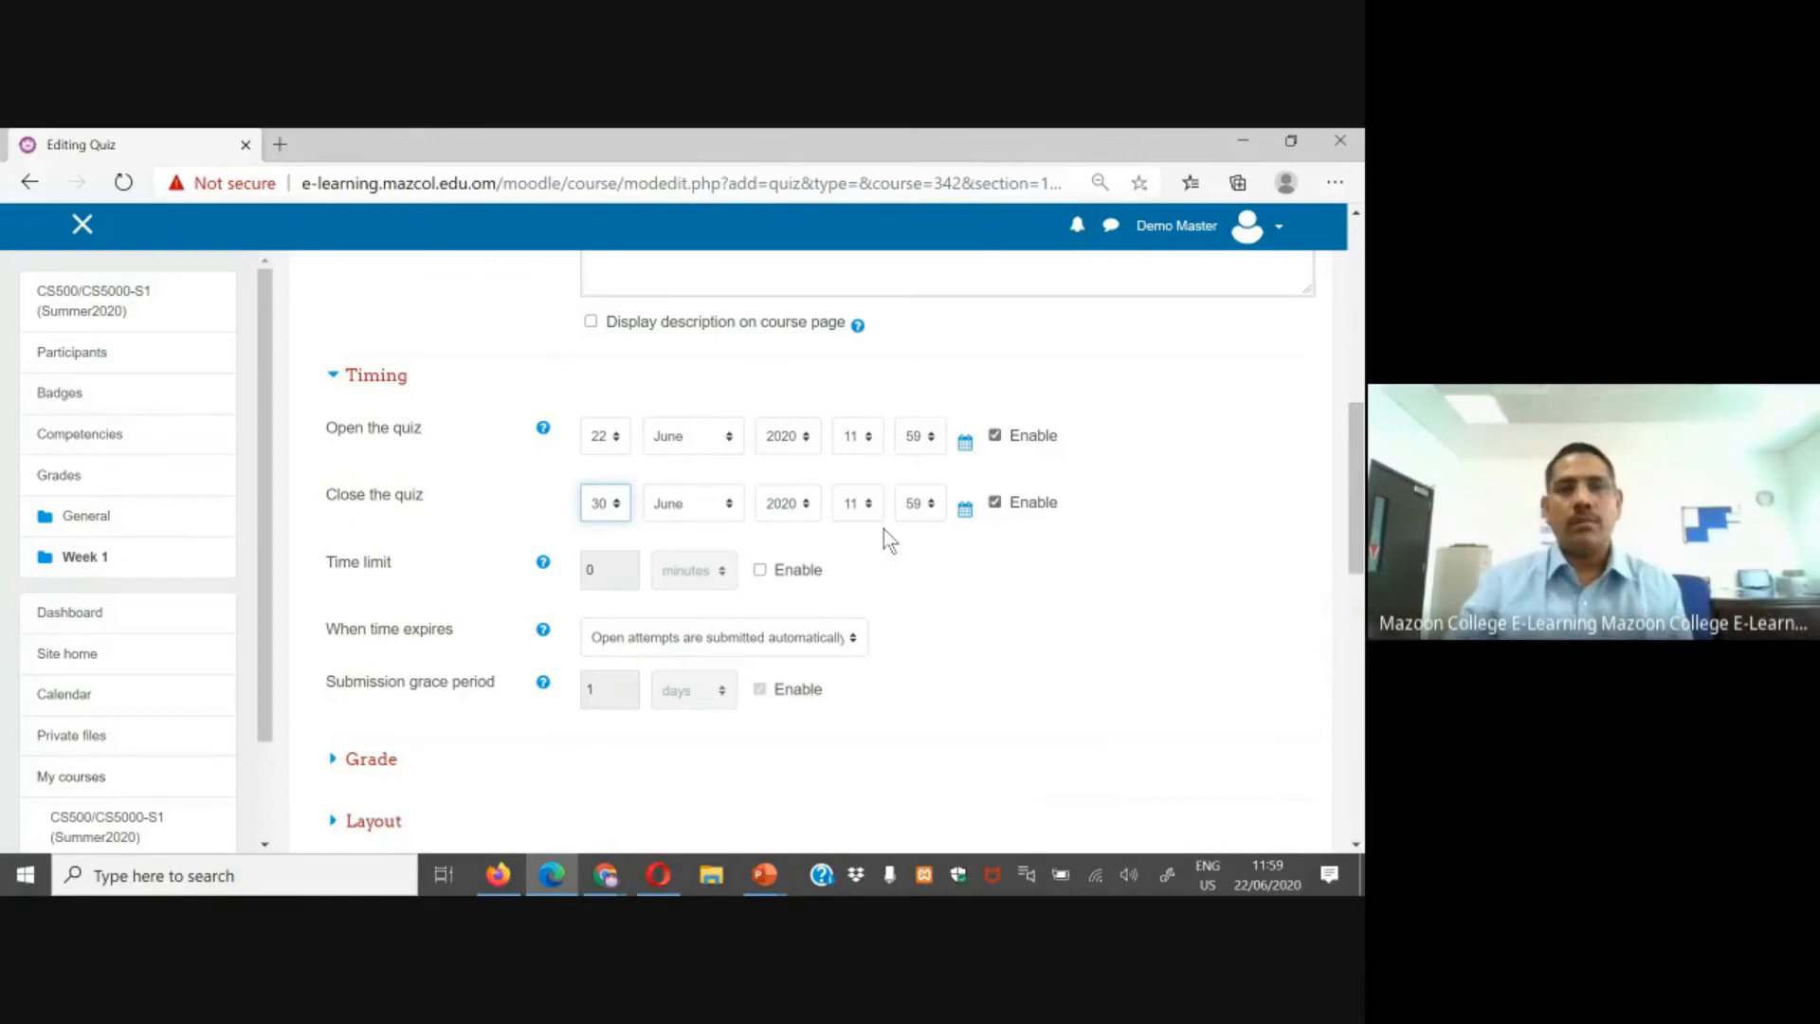
# Step: Enable the time limit and set it to 30 minutes
pyautogui.click(760, 571)
pyautogui.click(761, 572)
pyautogui.doubleClick(593, 570)
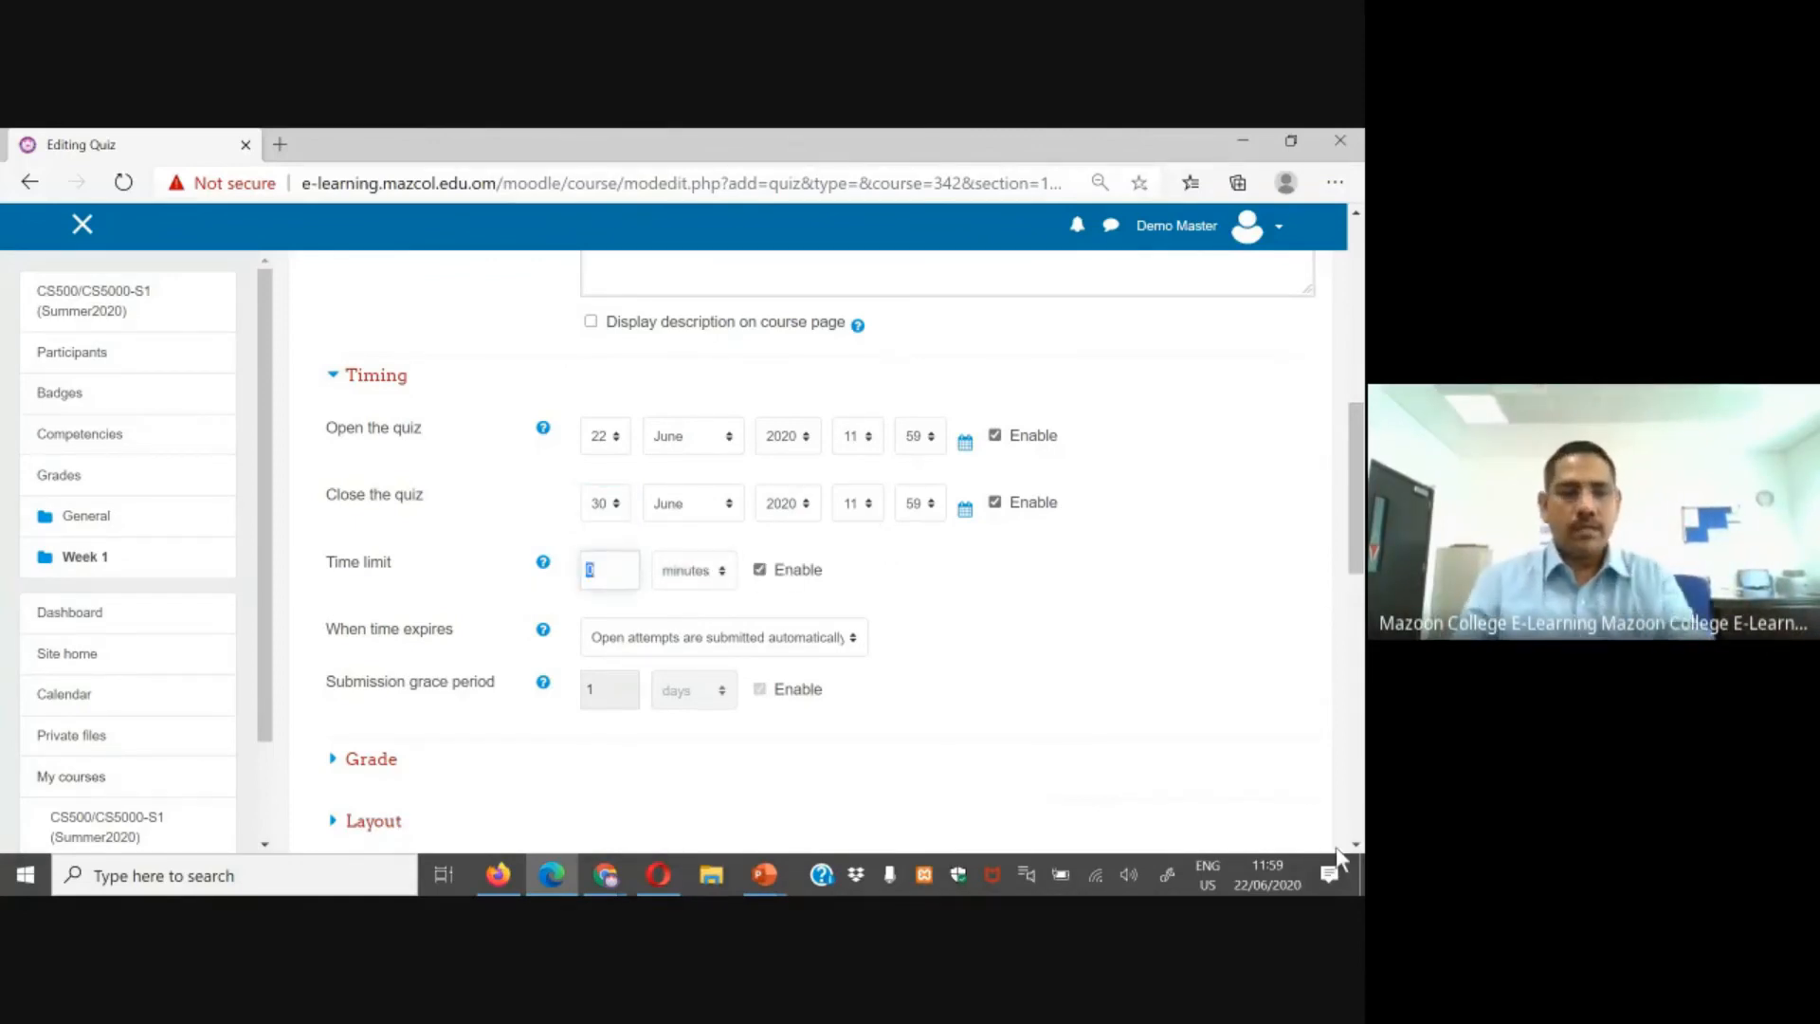
pyautogui.write('30')
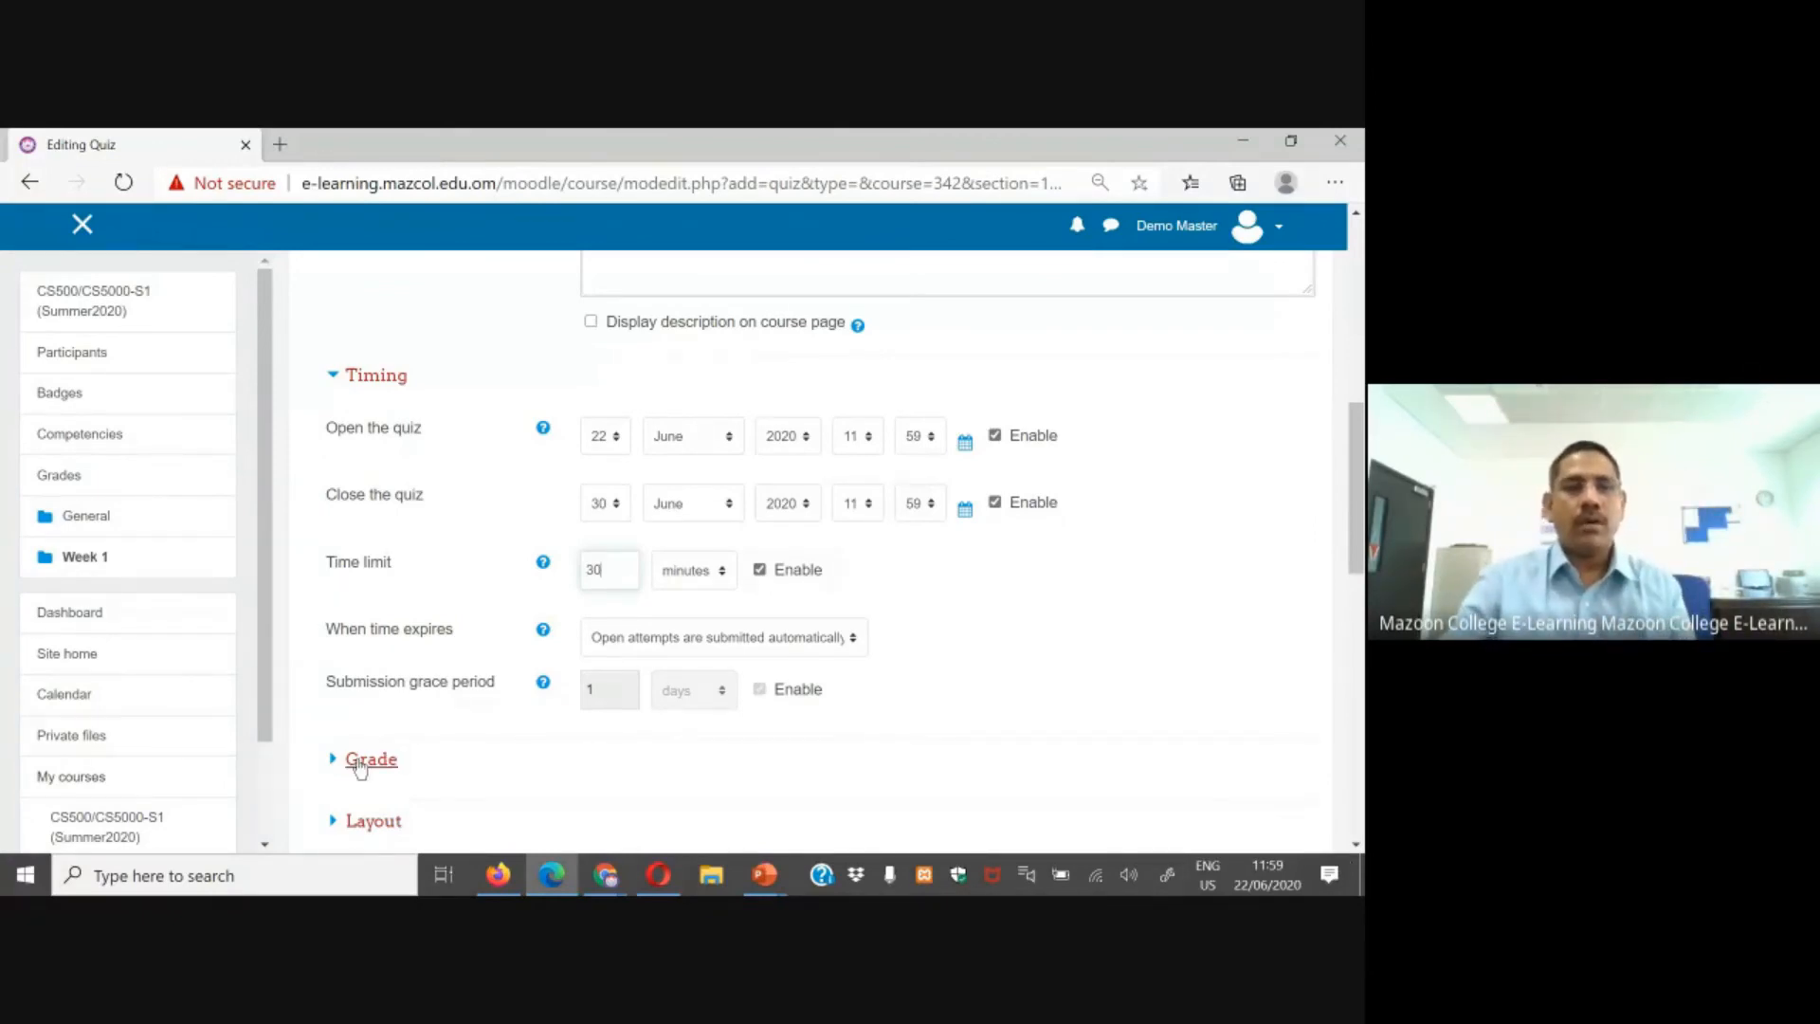
# Step: Set attempts allowed to 1 and save the quiz, returning to the course
pyautogui.click(360, 763)
pyautogui.scroll(-2, 472, 736)
pyautogui.click(625, 730)
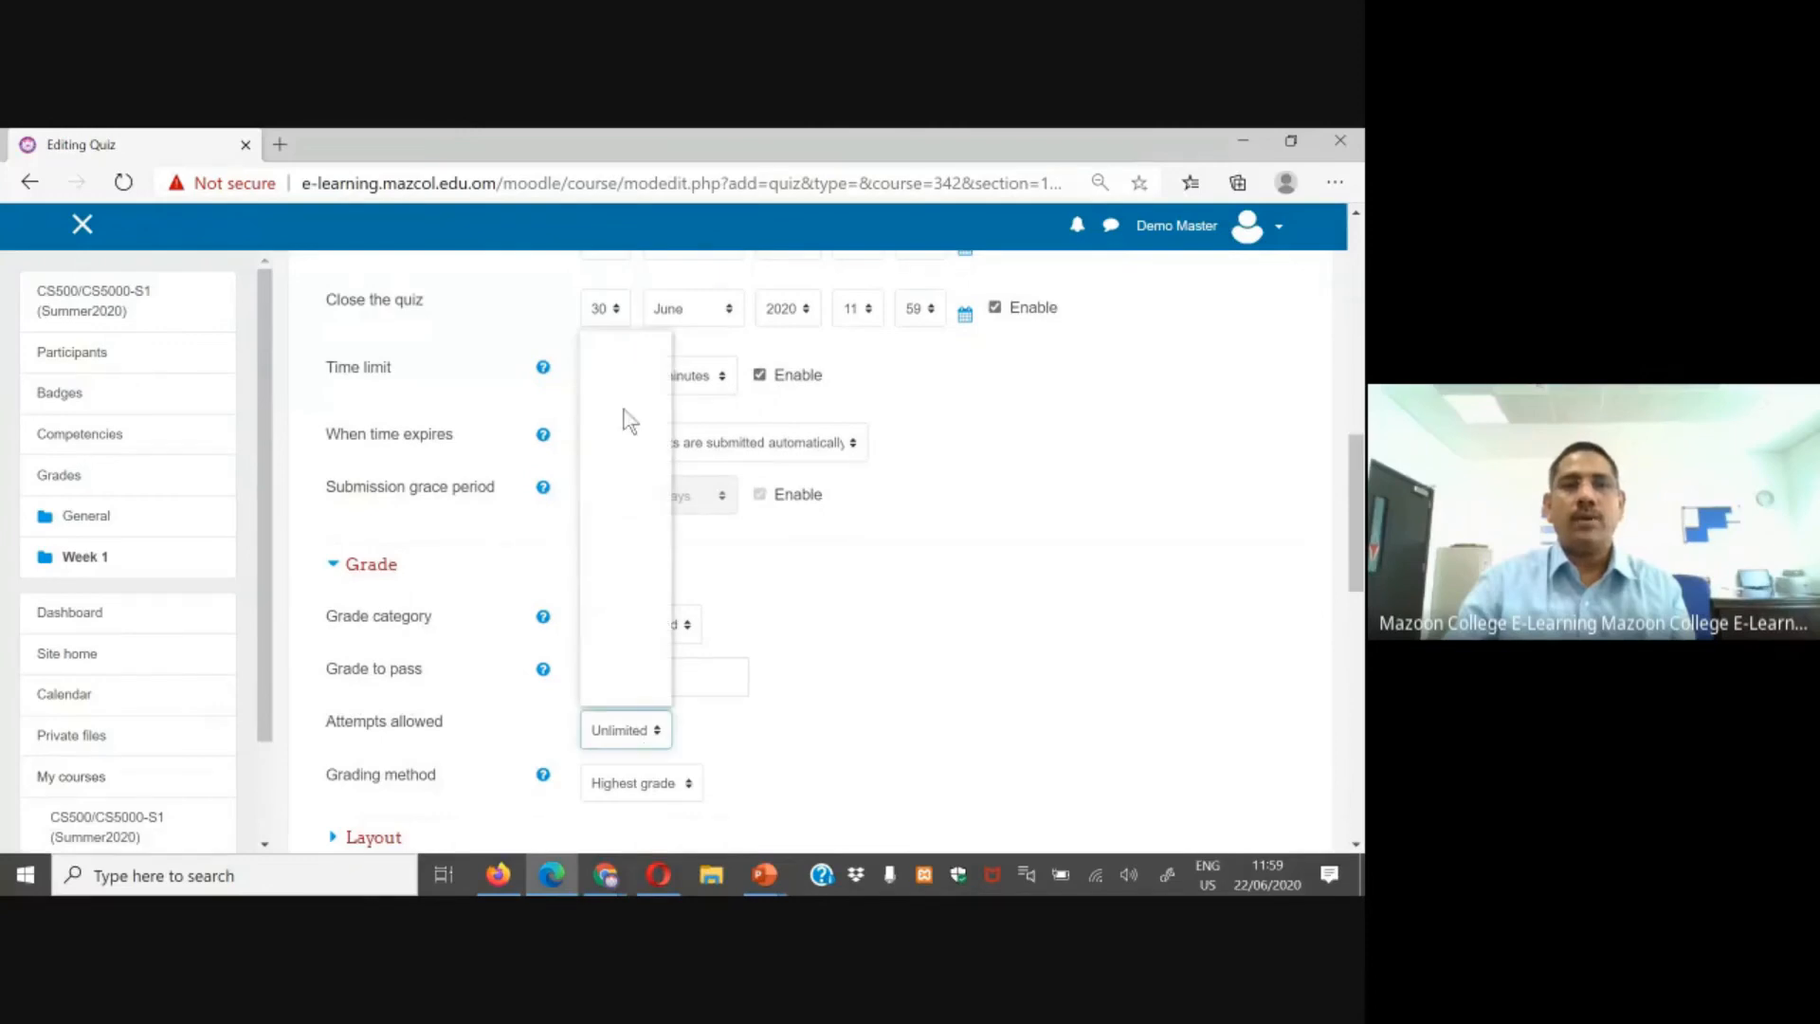
pyautogui.click(621, 382)
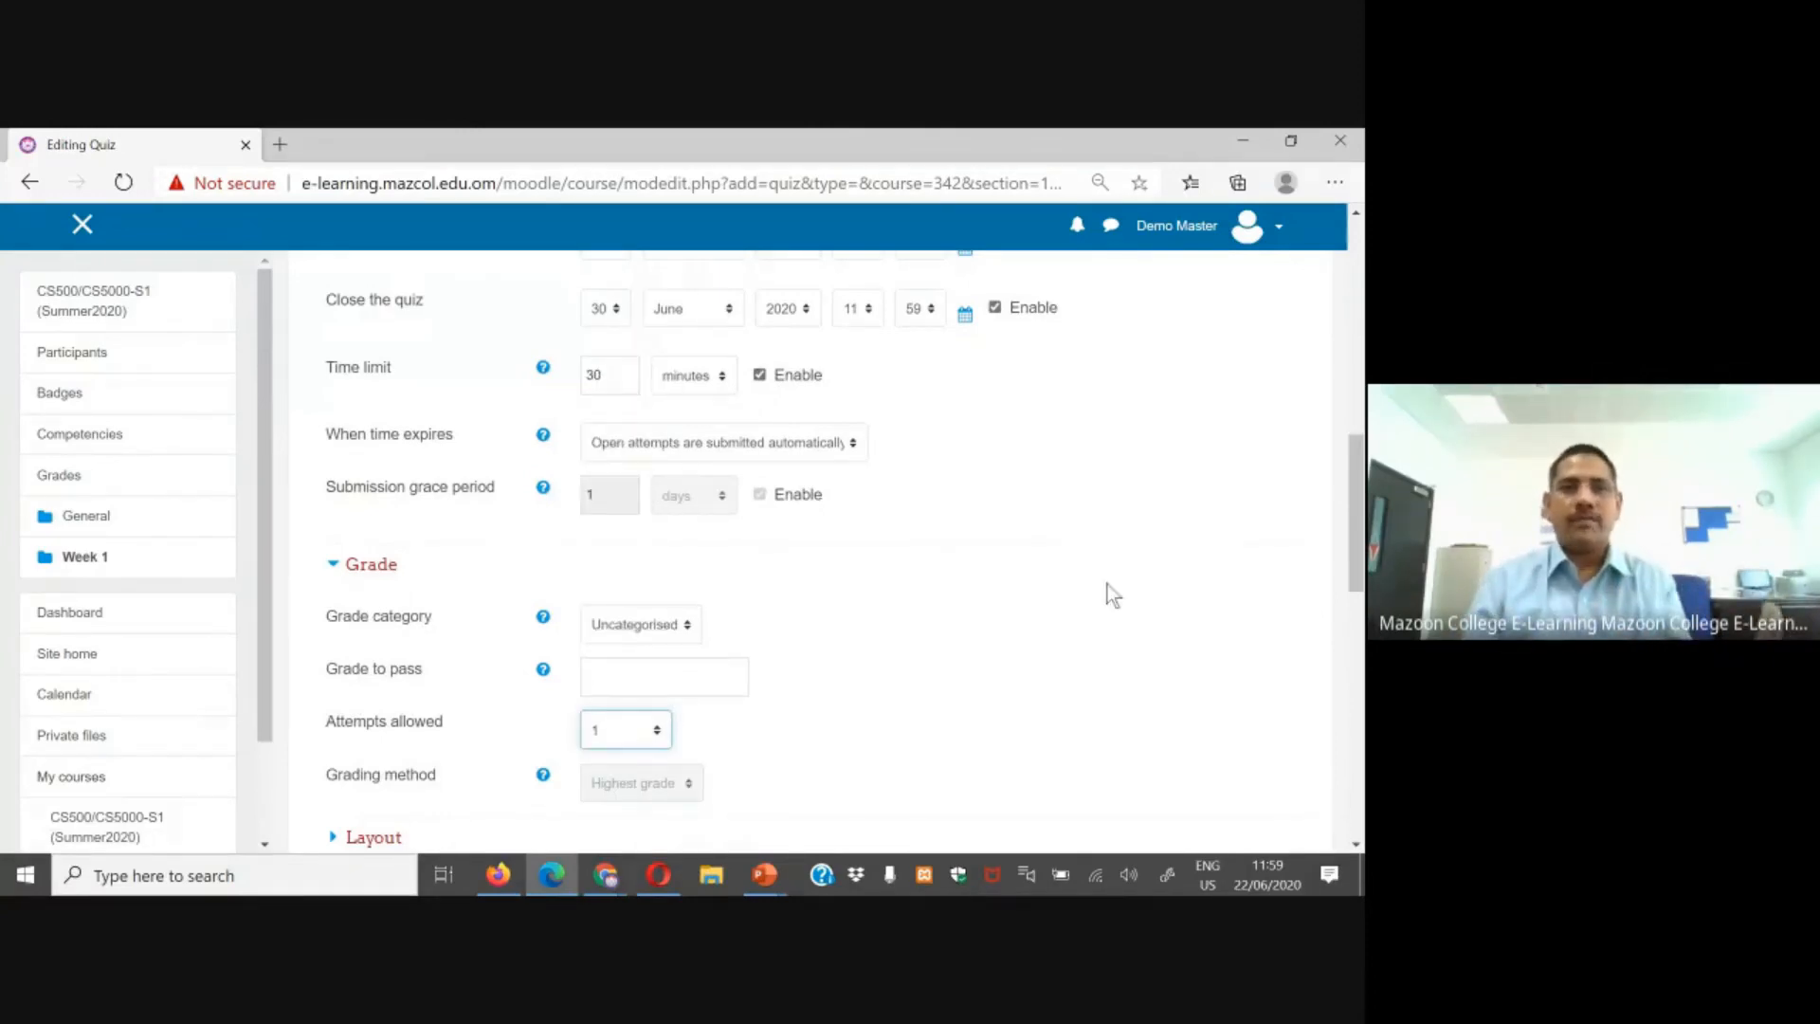
pyautogui.scroll(-2, 633, 652)
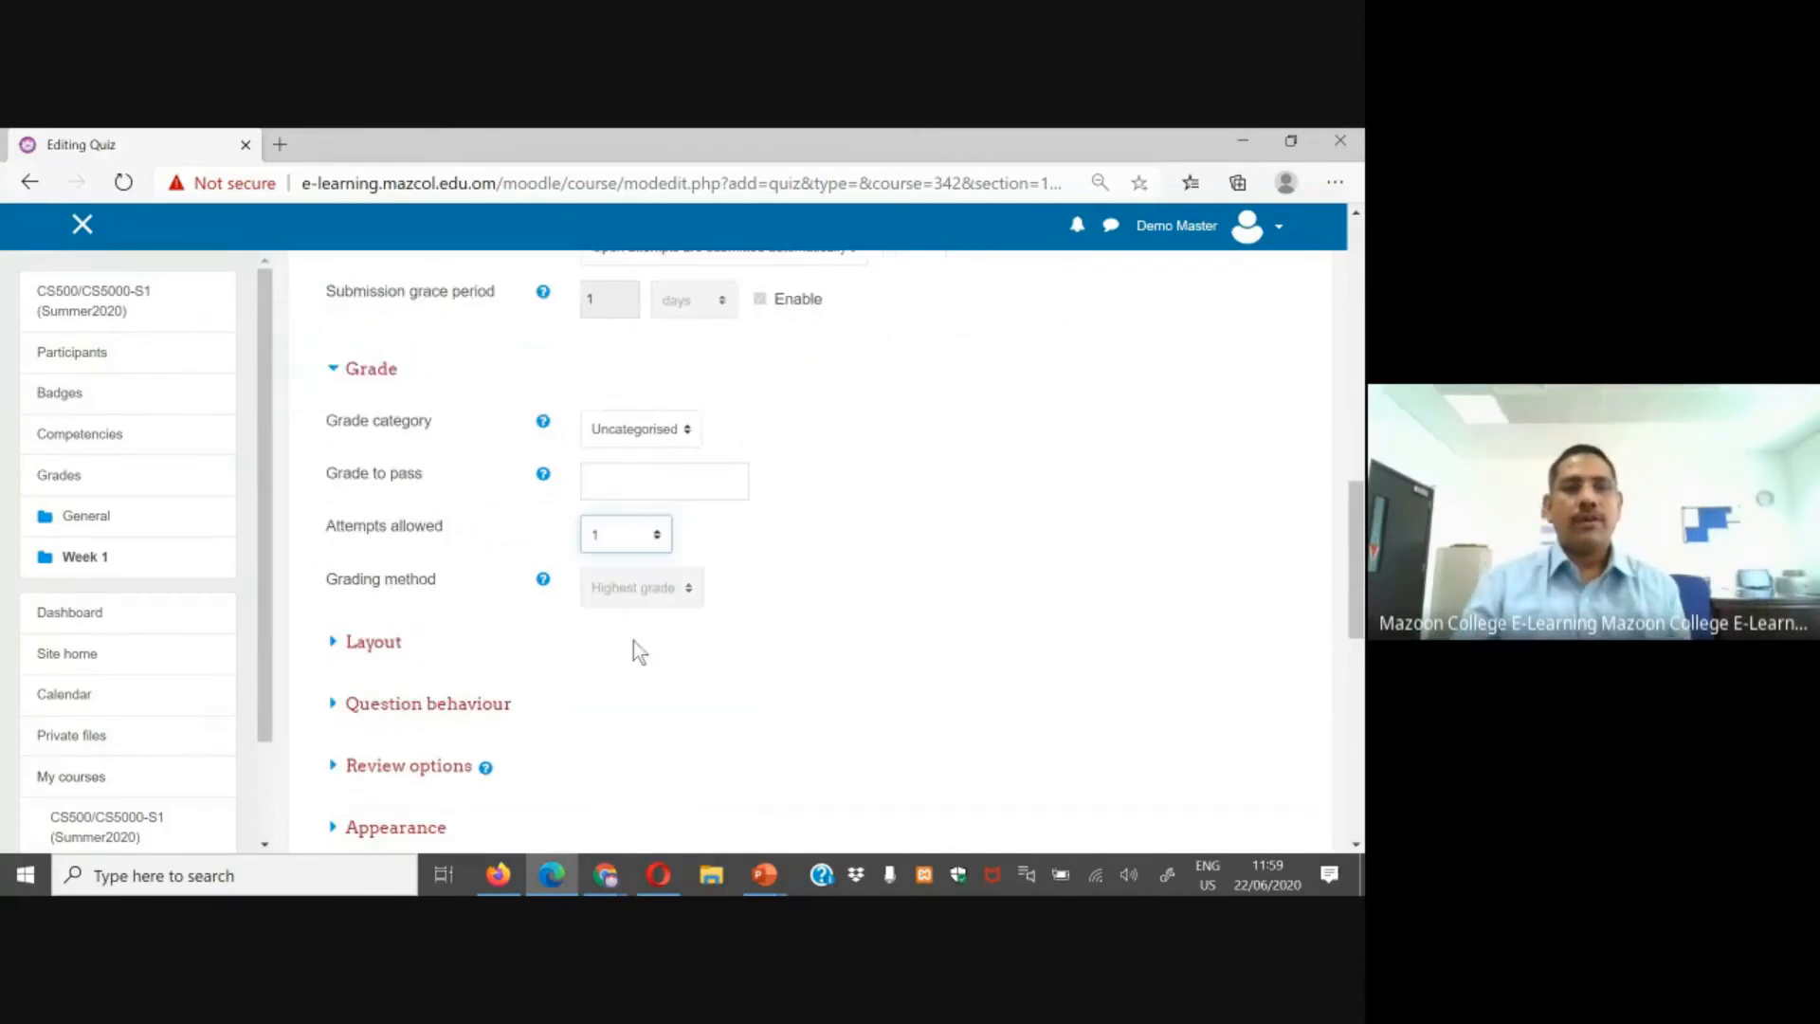
pyautogui.scroll(-7, 634, 652)
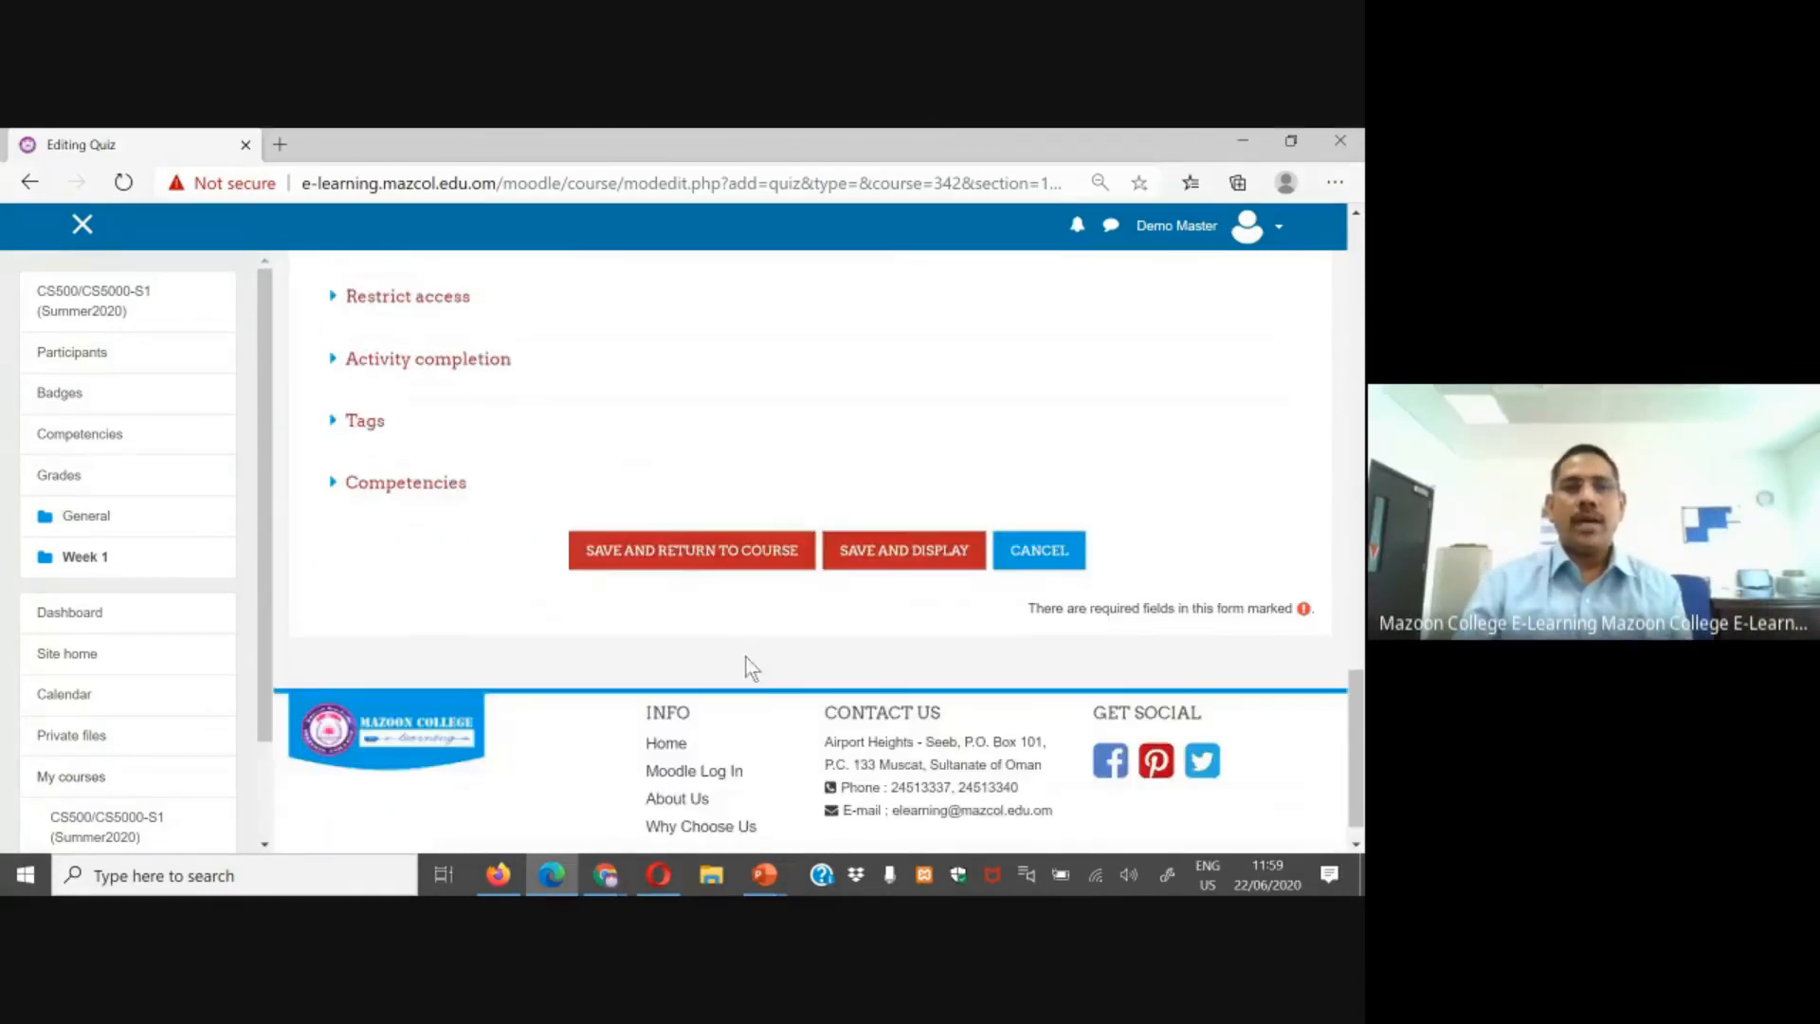
pyautogui.click(697, 553)
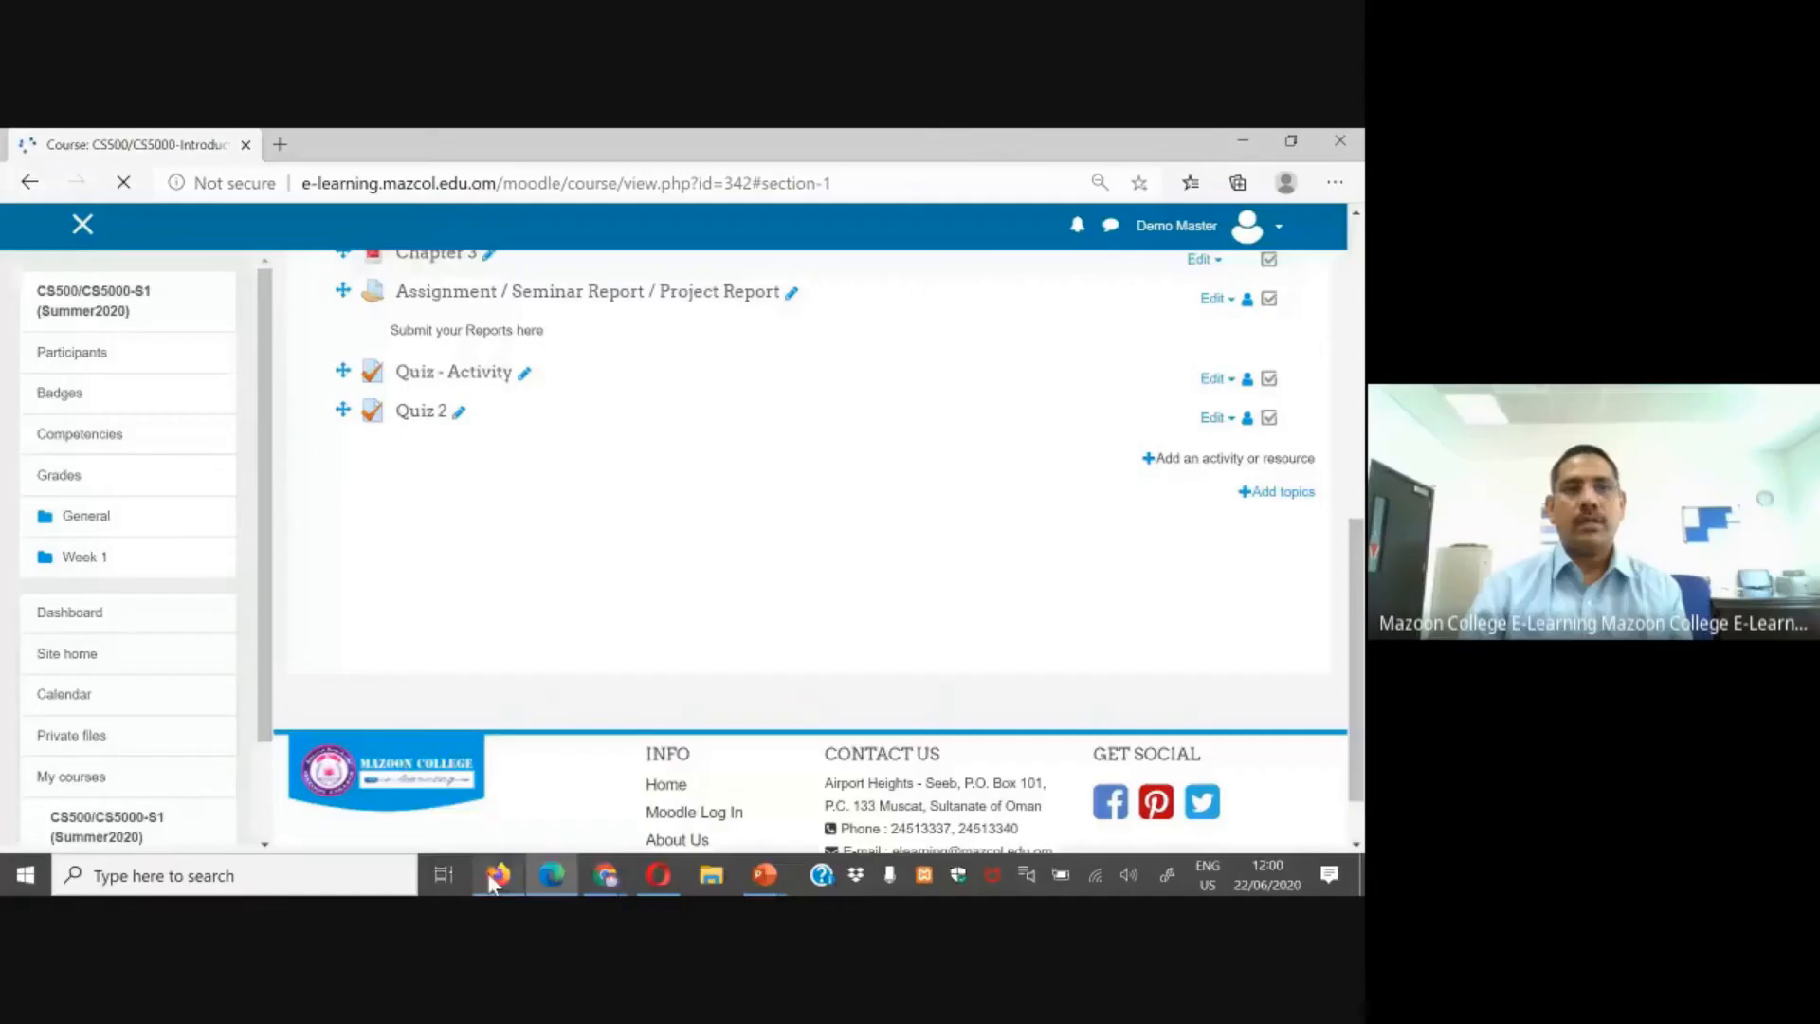
# Step: Open Quiz 2 for editing and add a new True/False question
pyautogui.moveTo(493, 882)
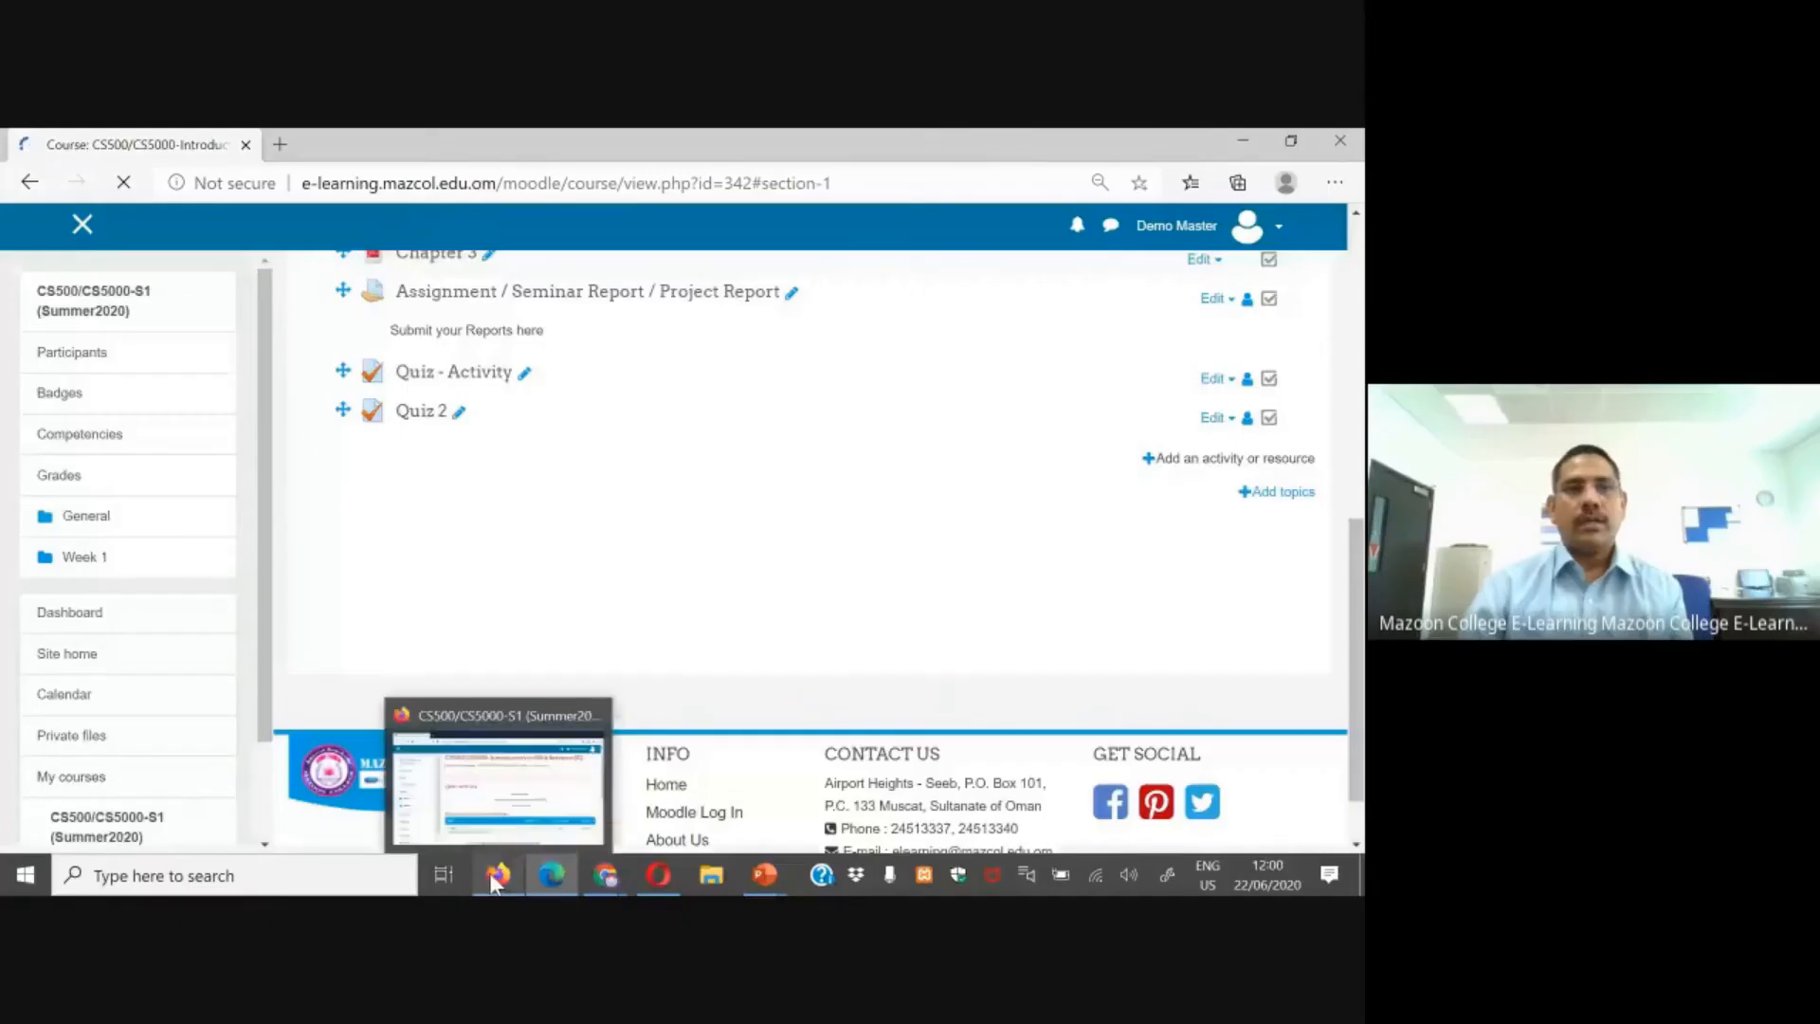
pyautogui.click(417, 410)
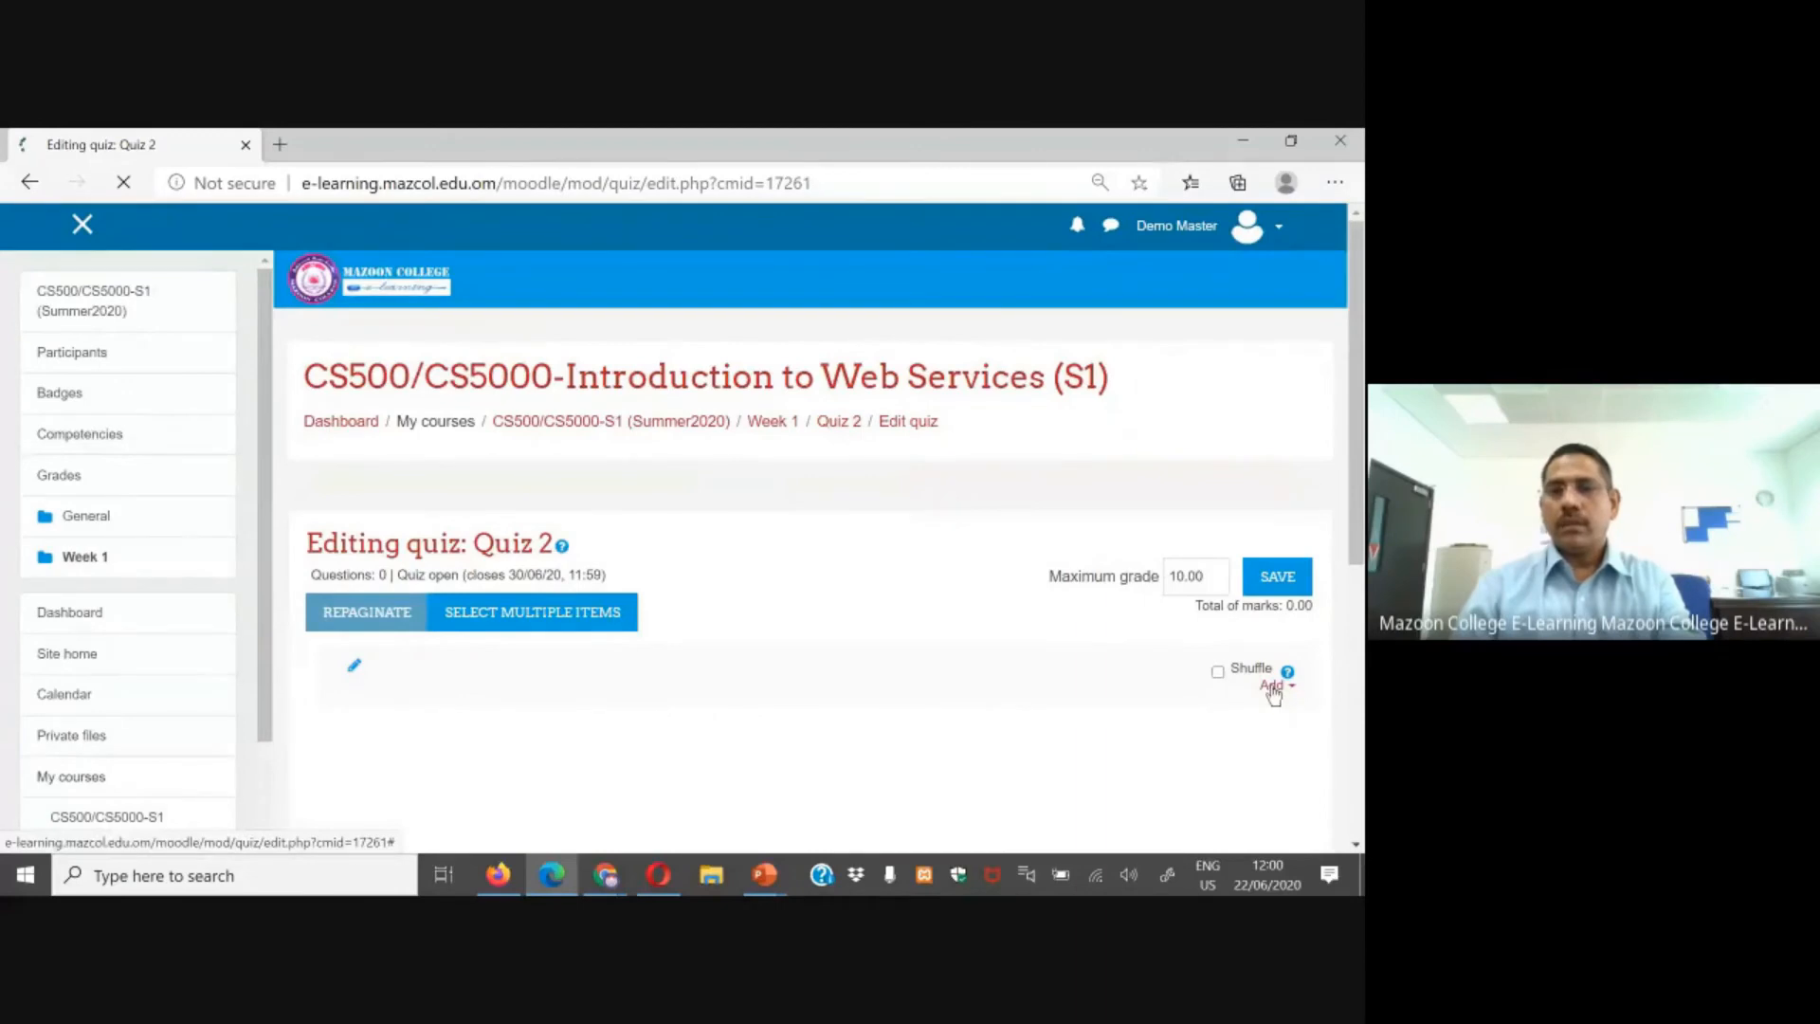
pyautogui.click(1272, 686)
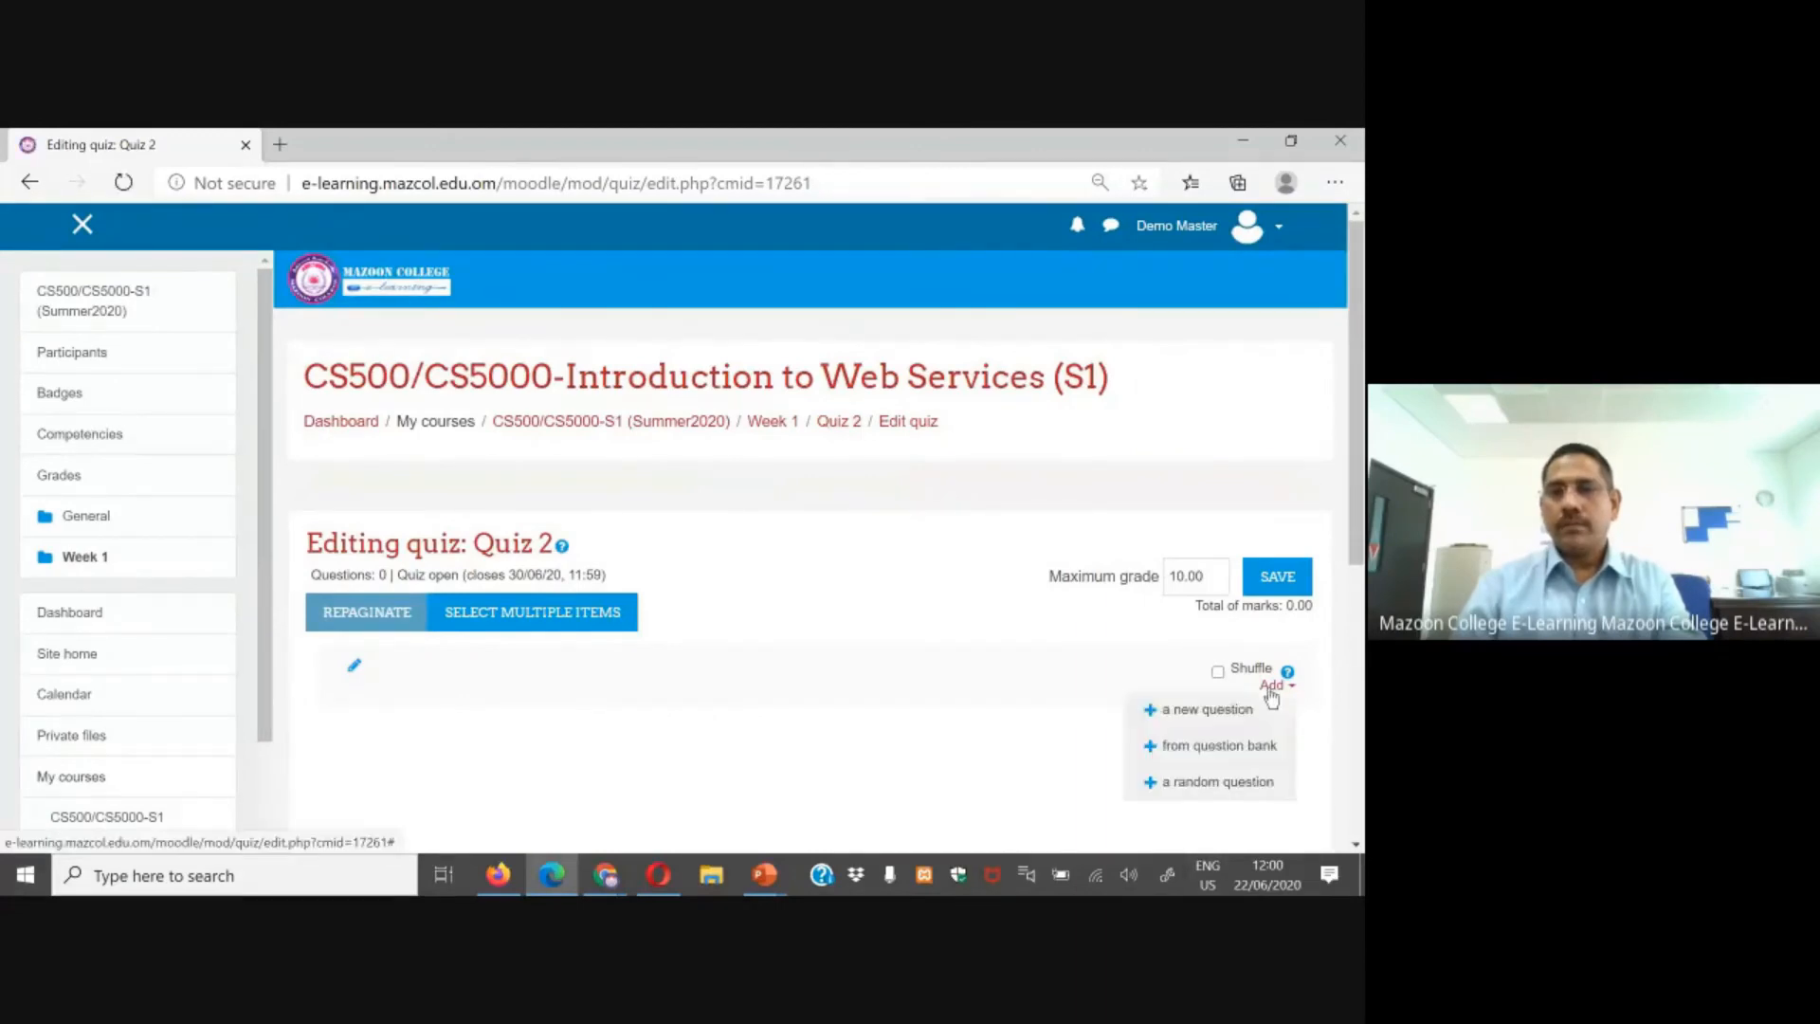
pyautogui.click(1188, 721)
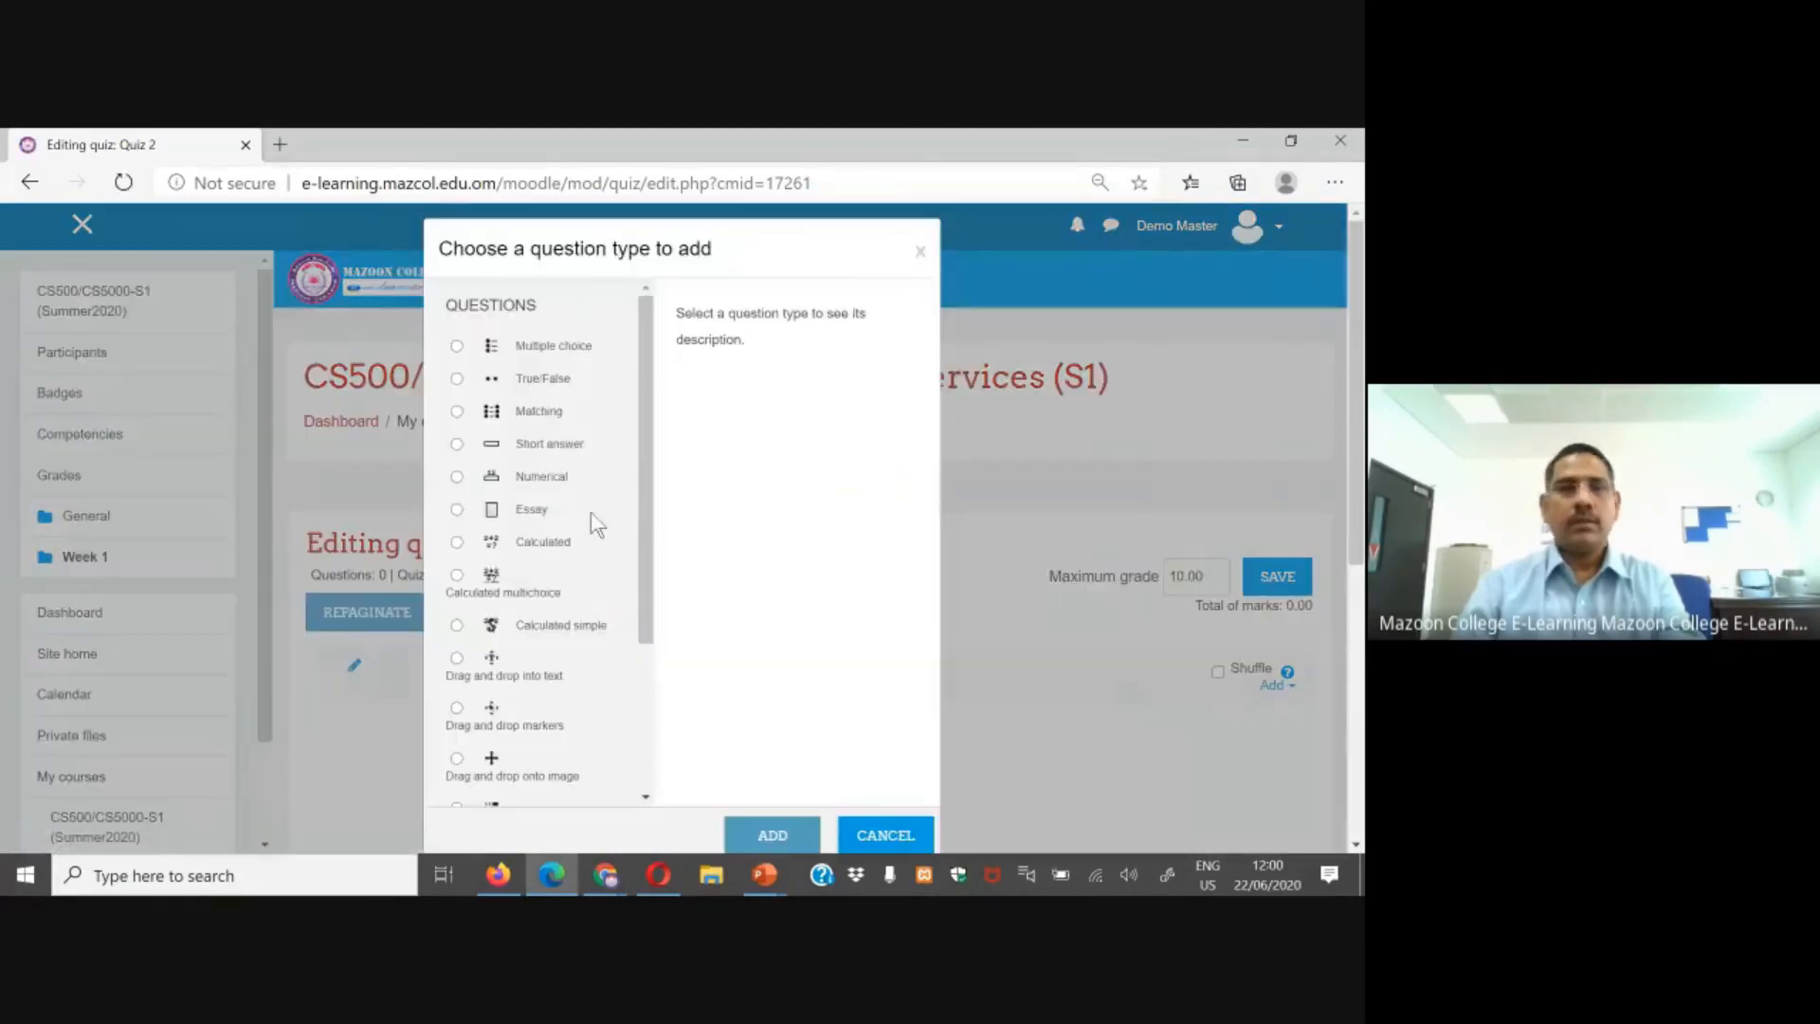
pyautogui.click(537, 378)
pyautogui.scroll(-3, 617, 394)
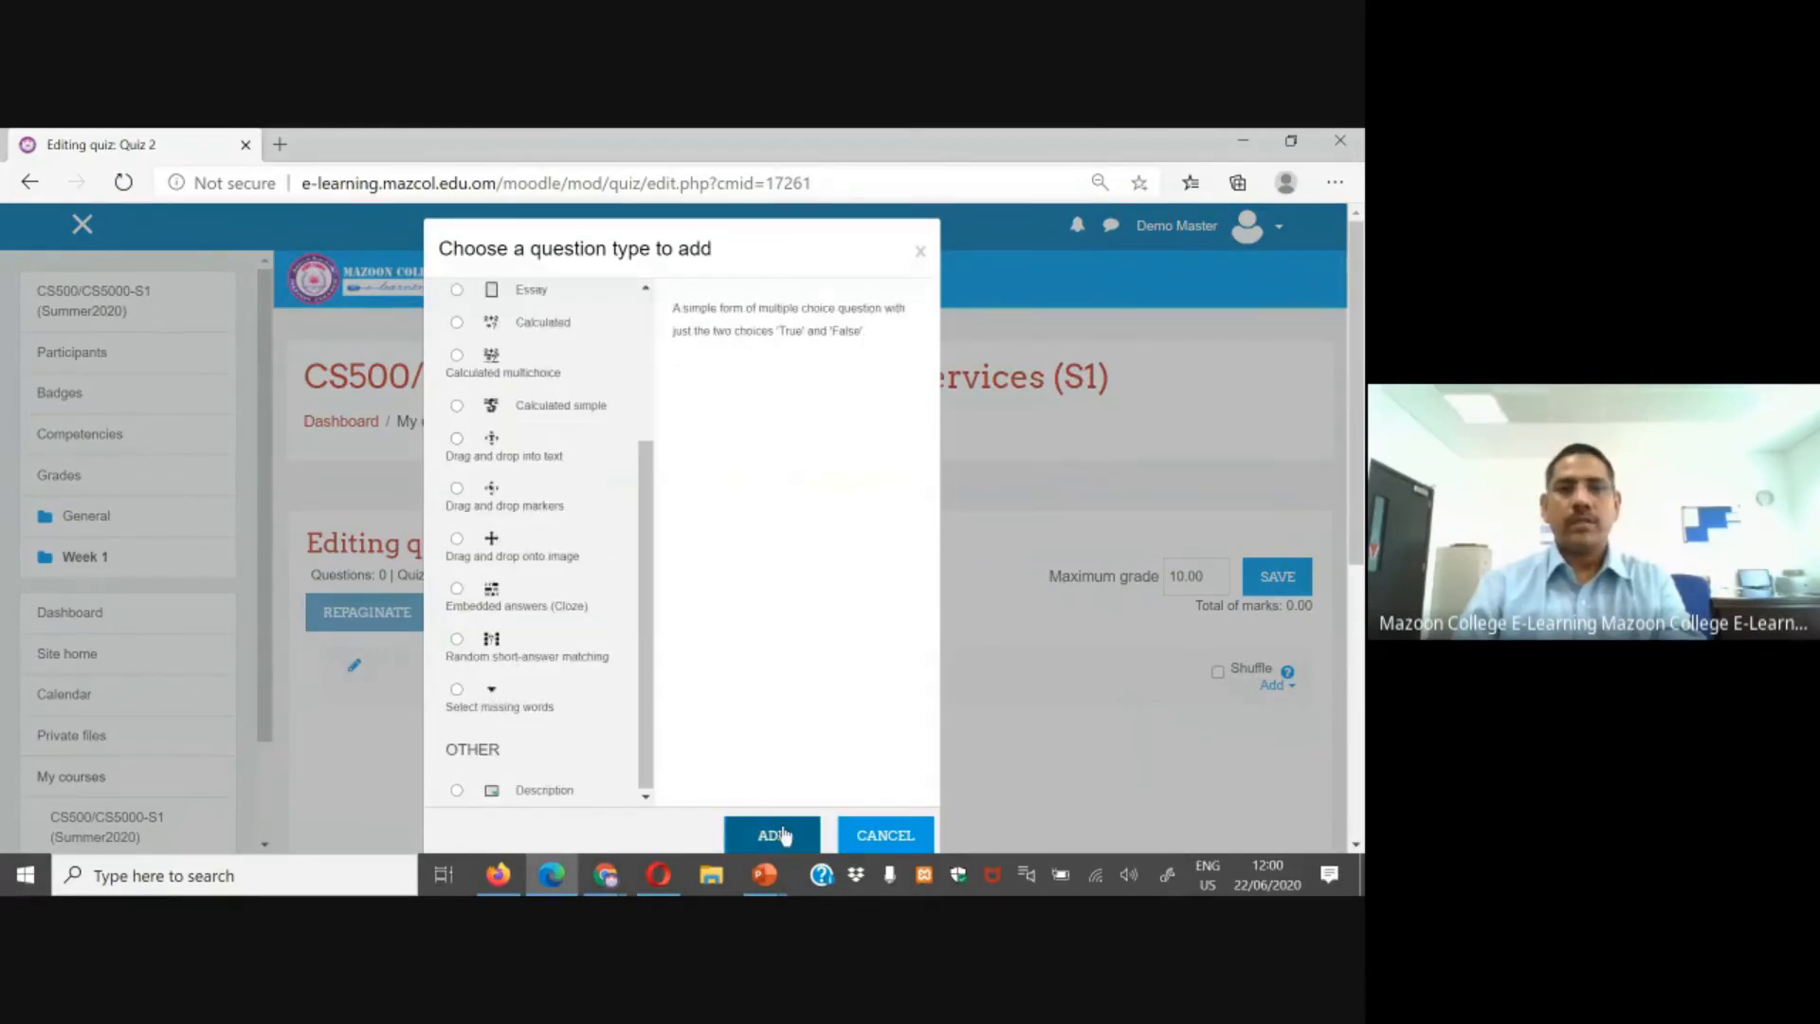
pyautogui.click(784, 835)
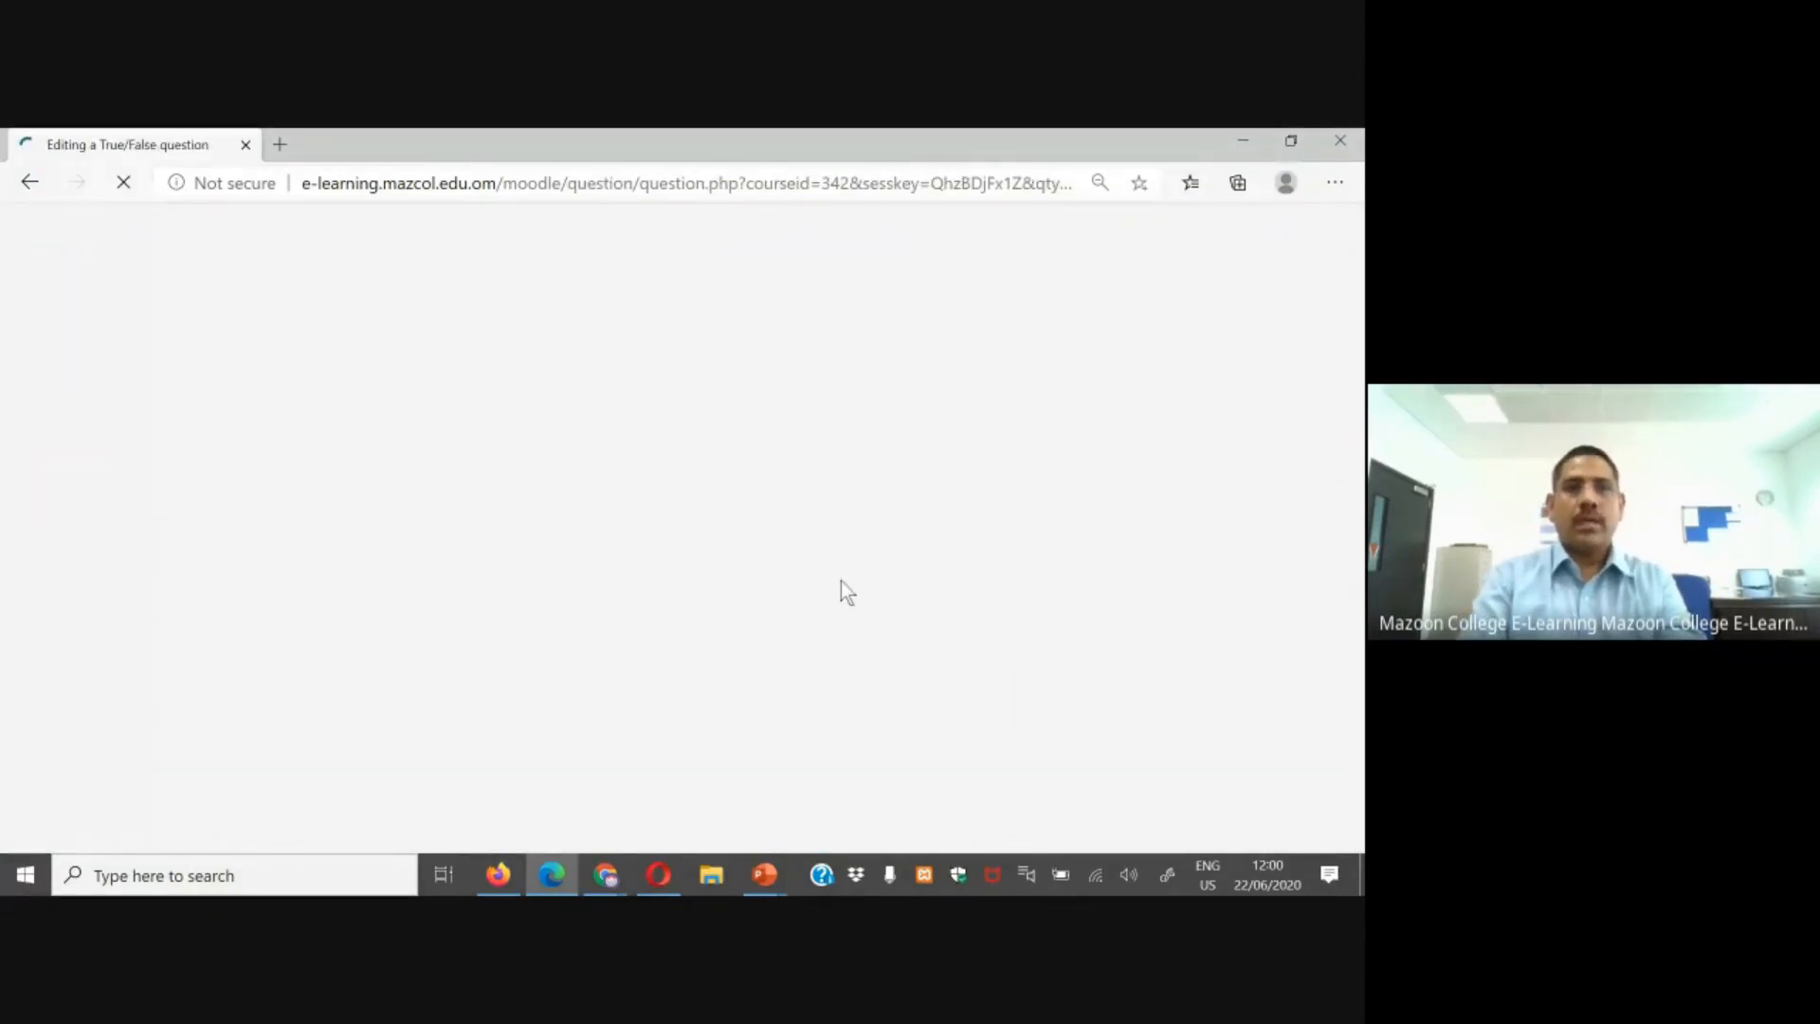
# Step: Name the question "I am studying in Mazoon College"
pyautogui.scroll(-4, 751, 644)
pyautogui.click(887, 356)
pyautogui.write('I am')
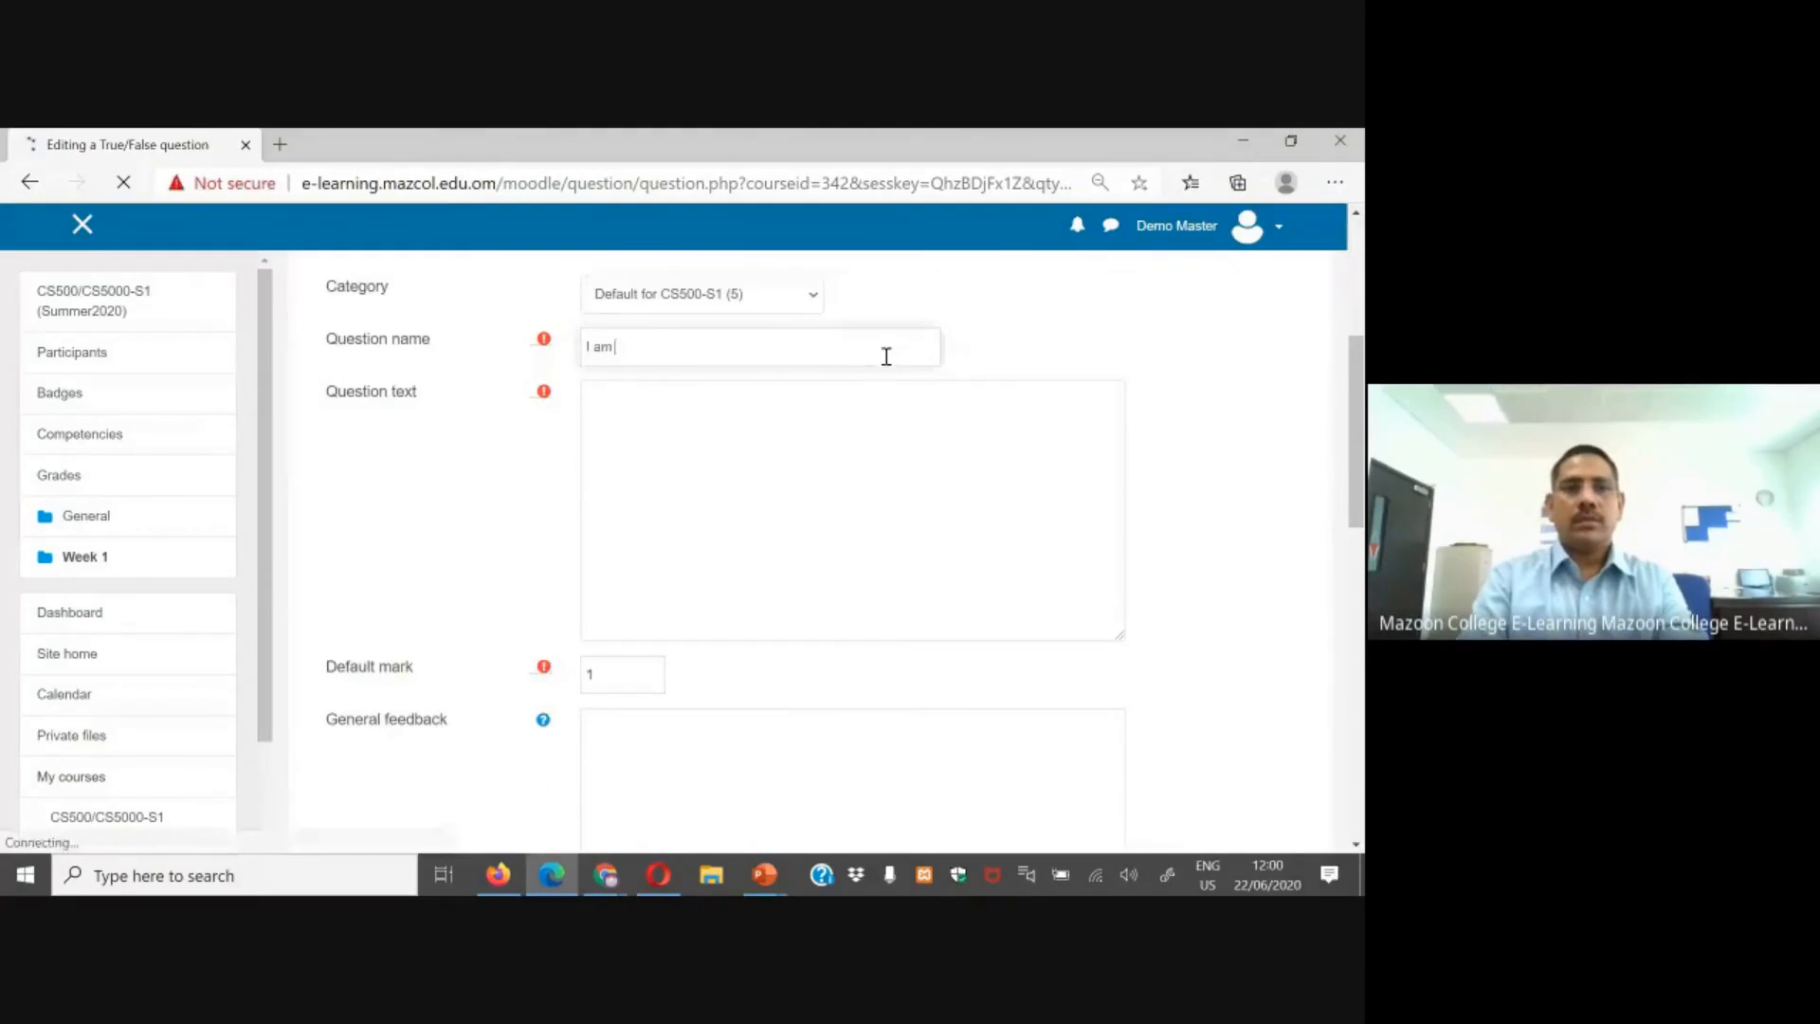
pyautogui.click(714, 373)
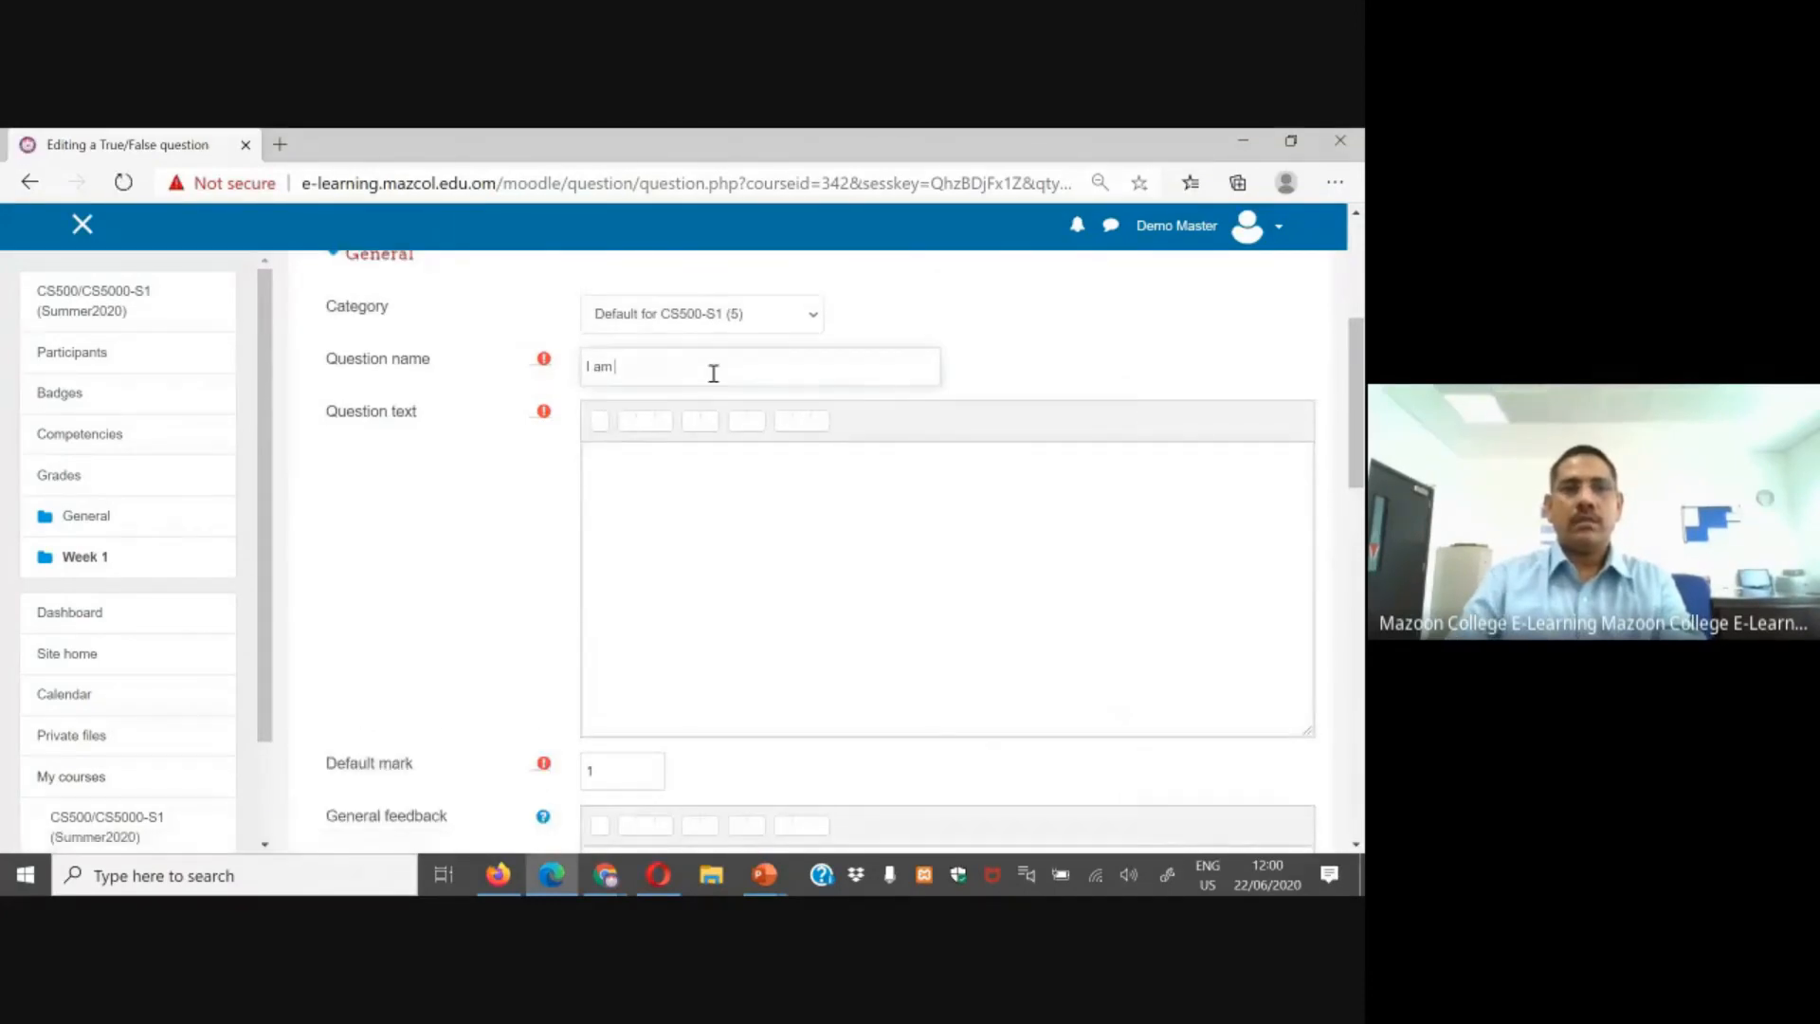
pyautogui.write('studying in MazoonCol')
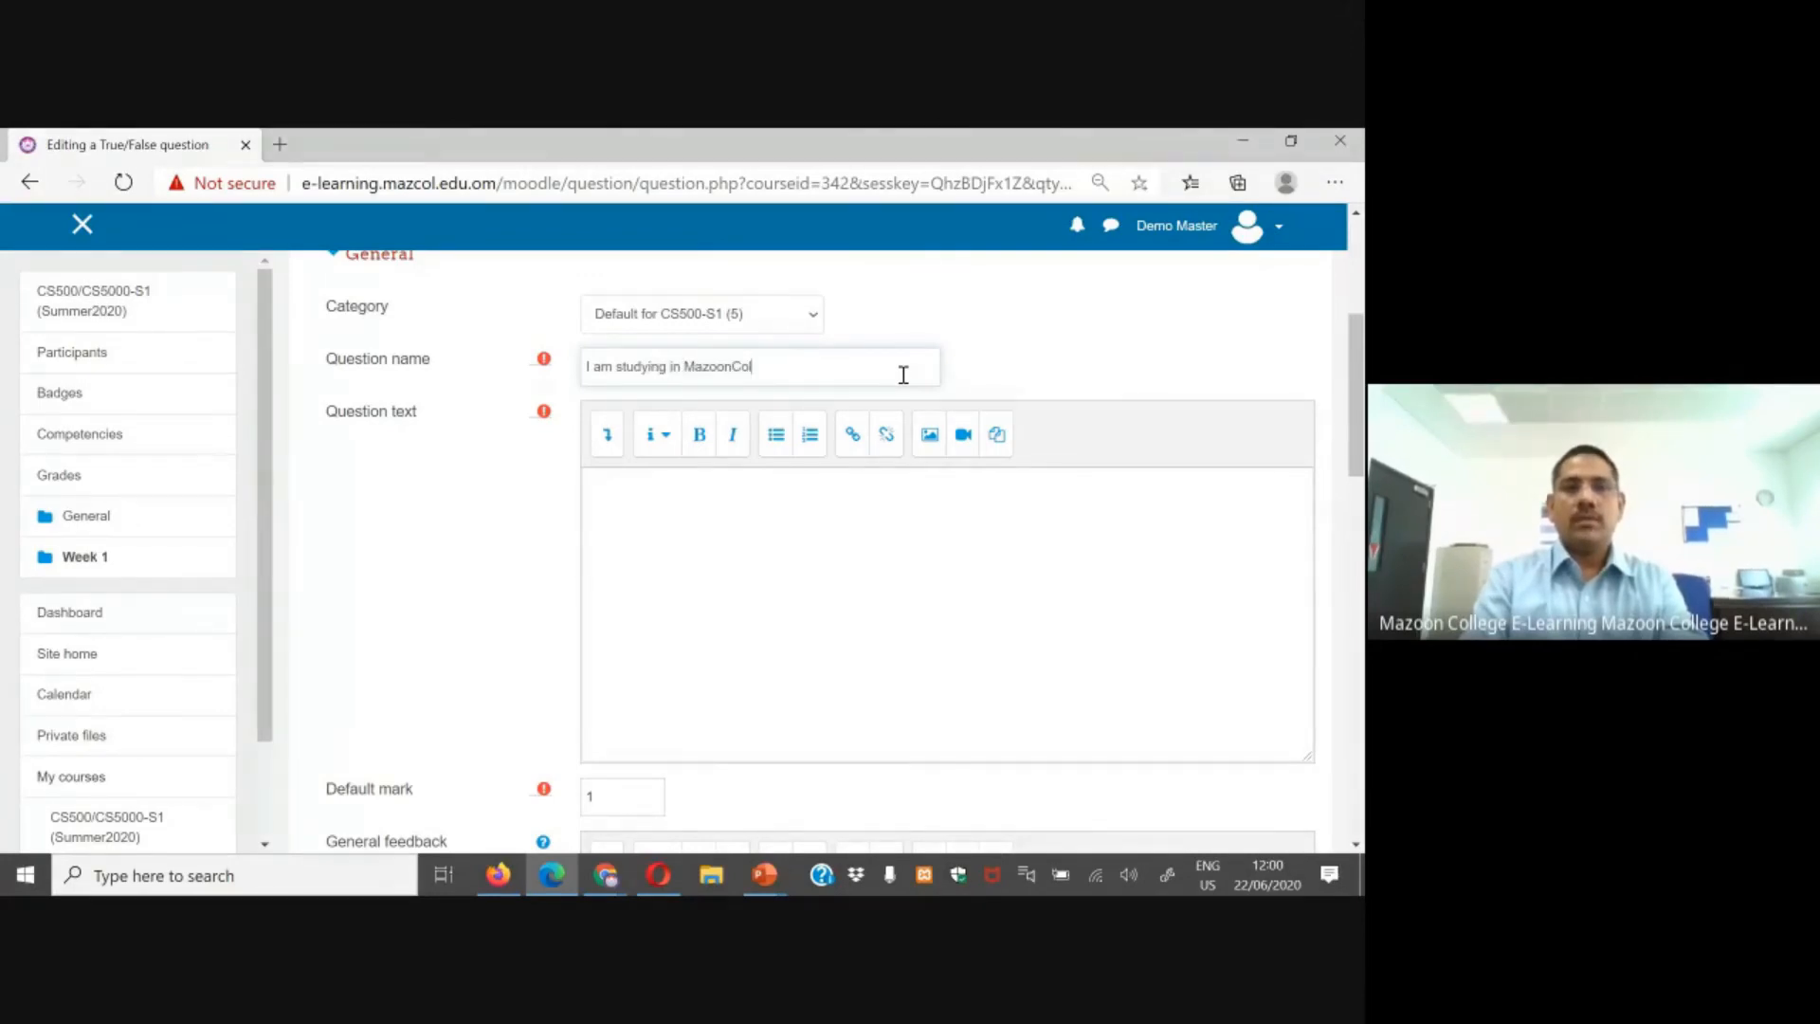
pyautogui.press('BackSpace')
pyautogui.press('BackSpace')
pyautogui.press('BackSpace')
pyautogui.write('College')
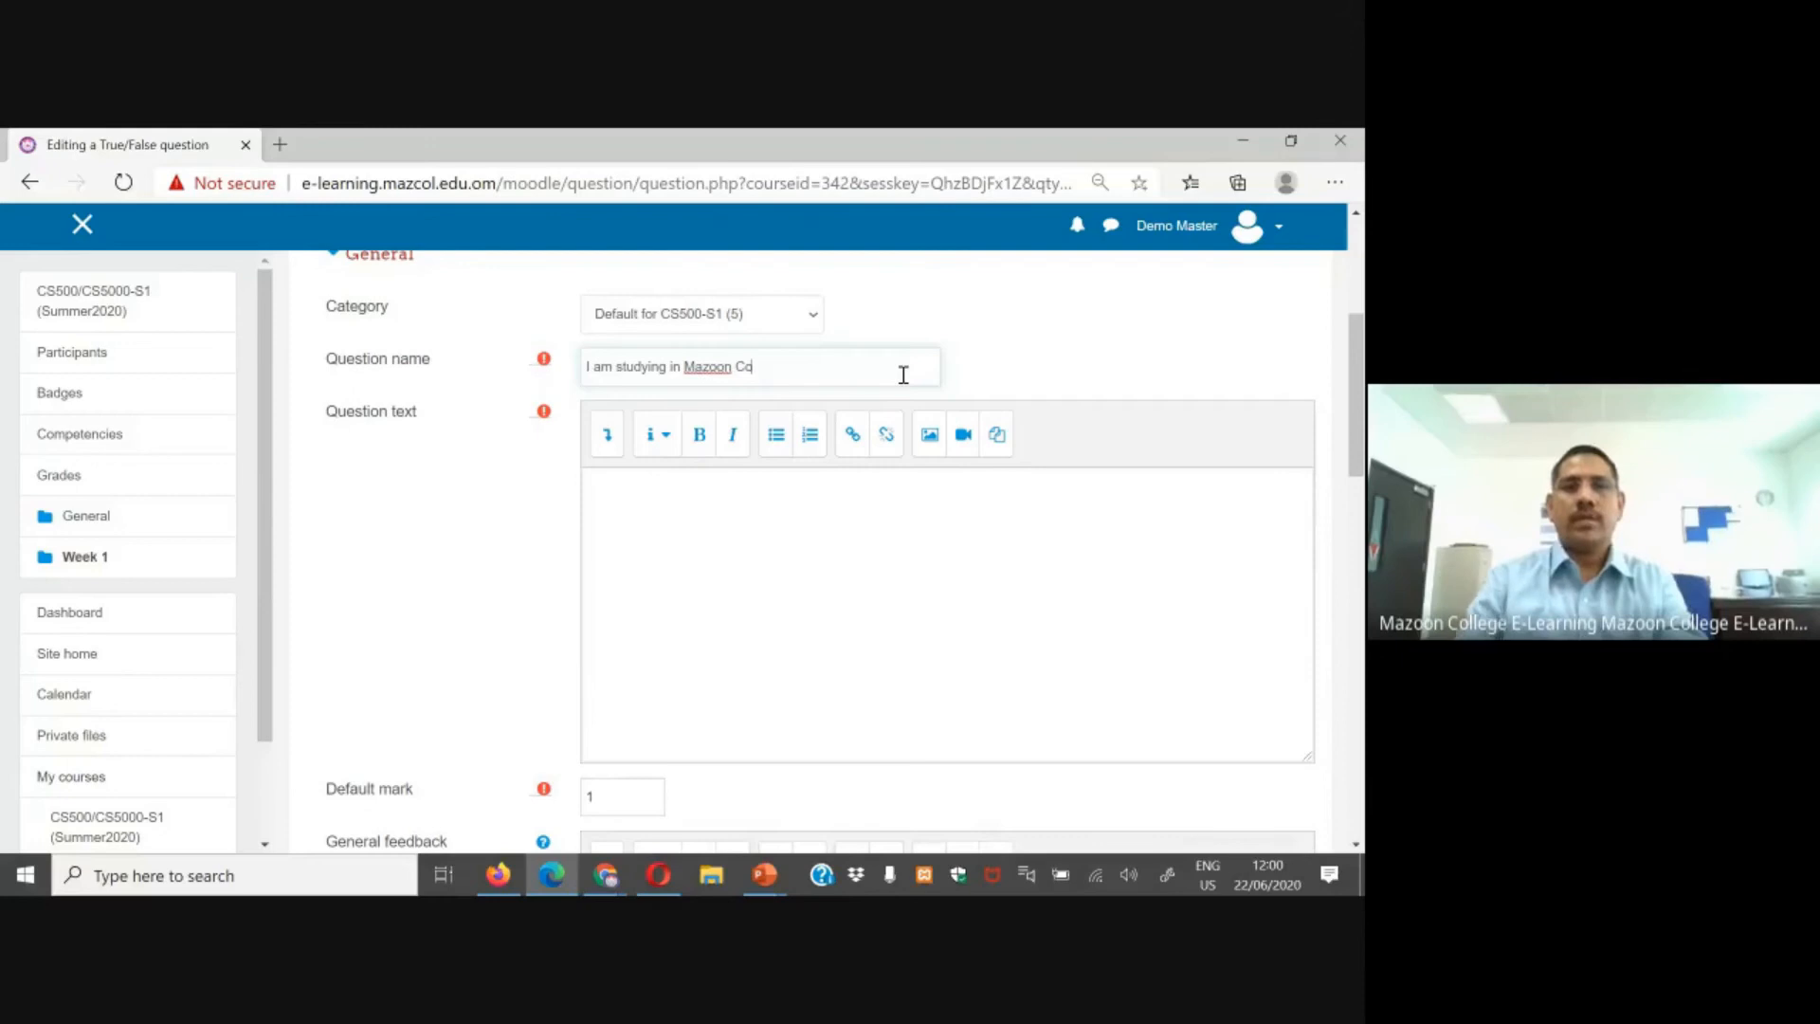
# Step: Copy the question name into the question text field
pyautogui.moveTo(787, 369); pyautogui.dragTo(517, 393)
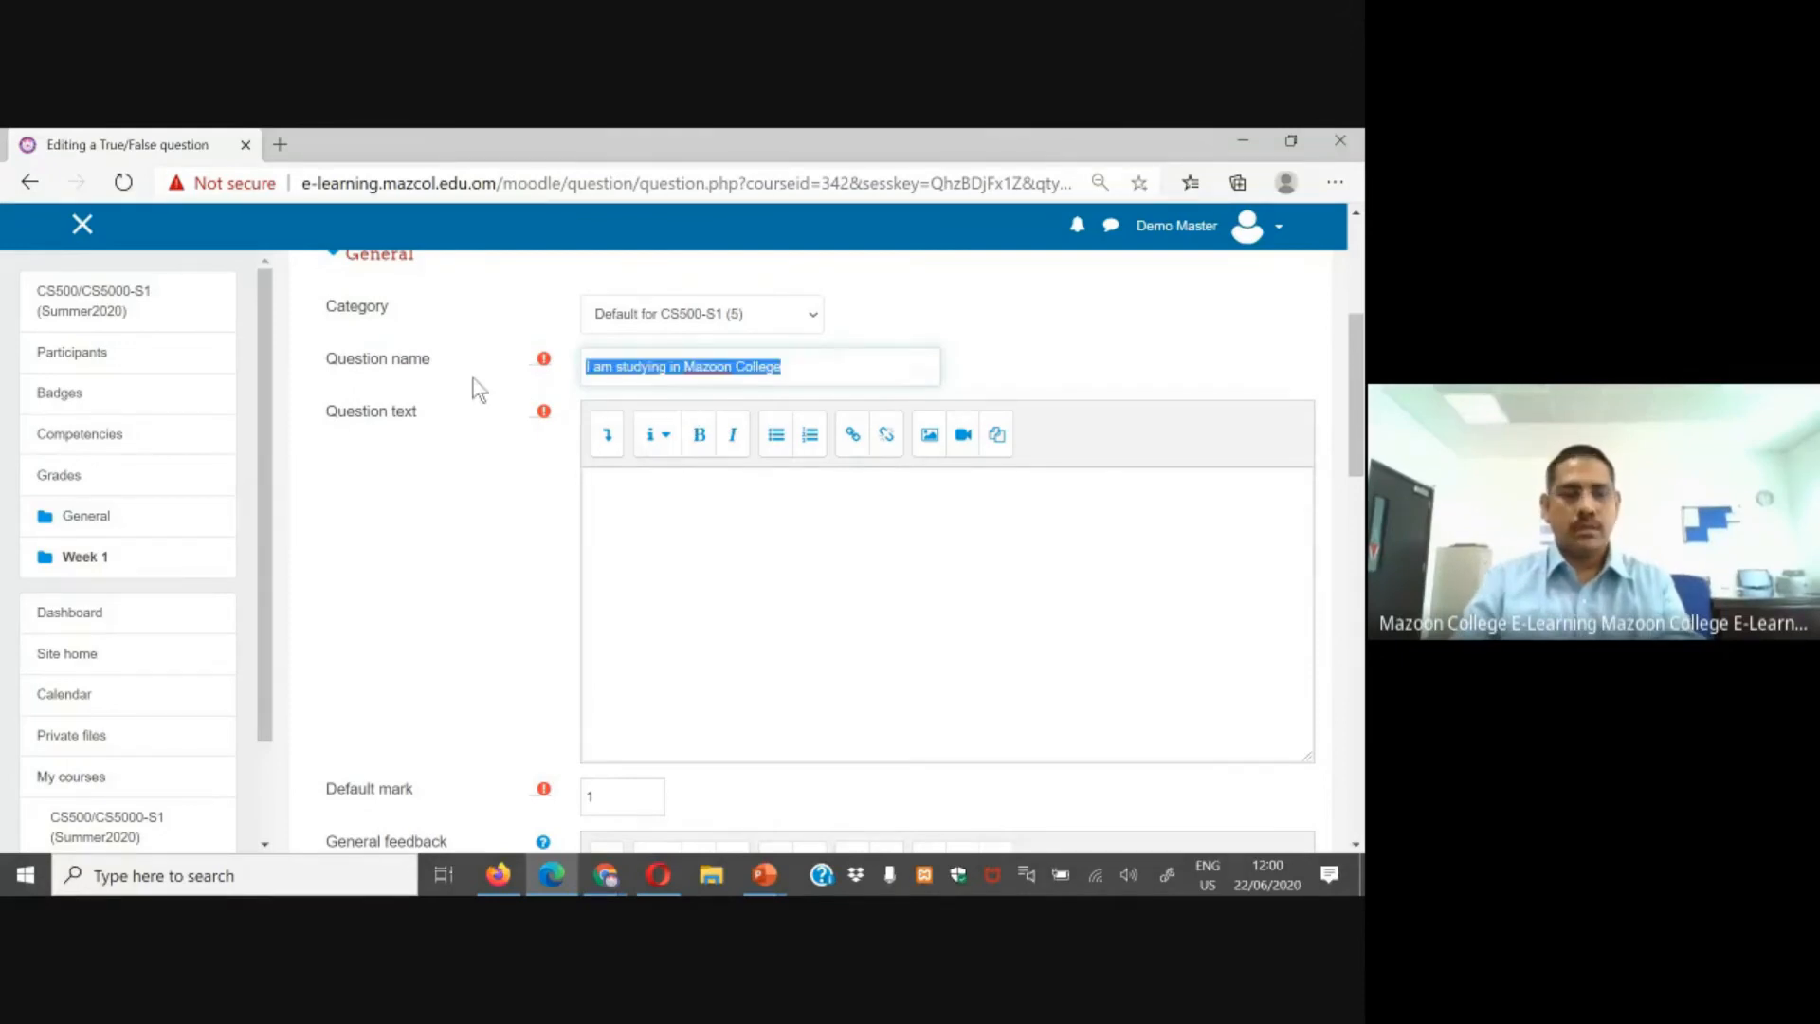
pyautogui.hotkey('ctrl', 'x')
pyautogui.hotkey('ctrl', 'z')
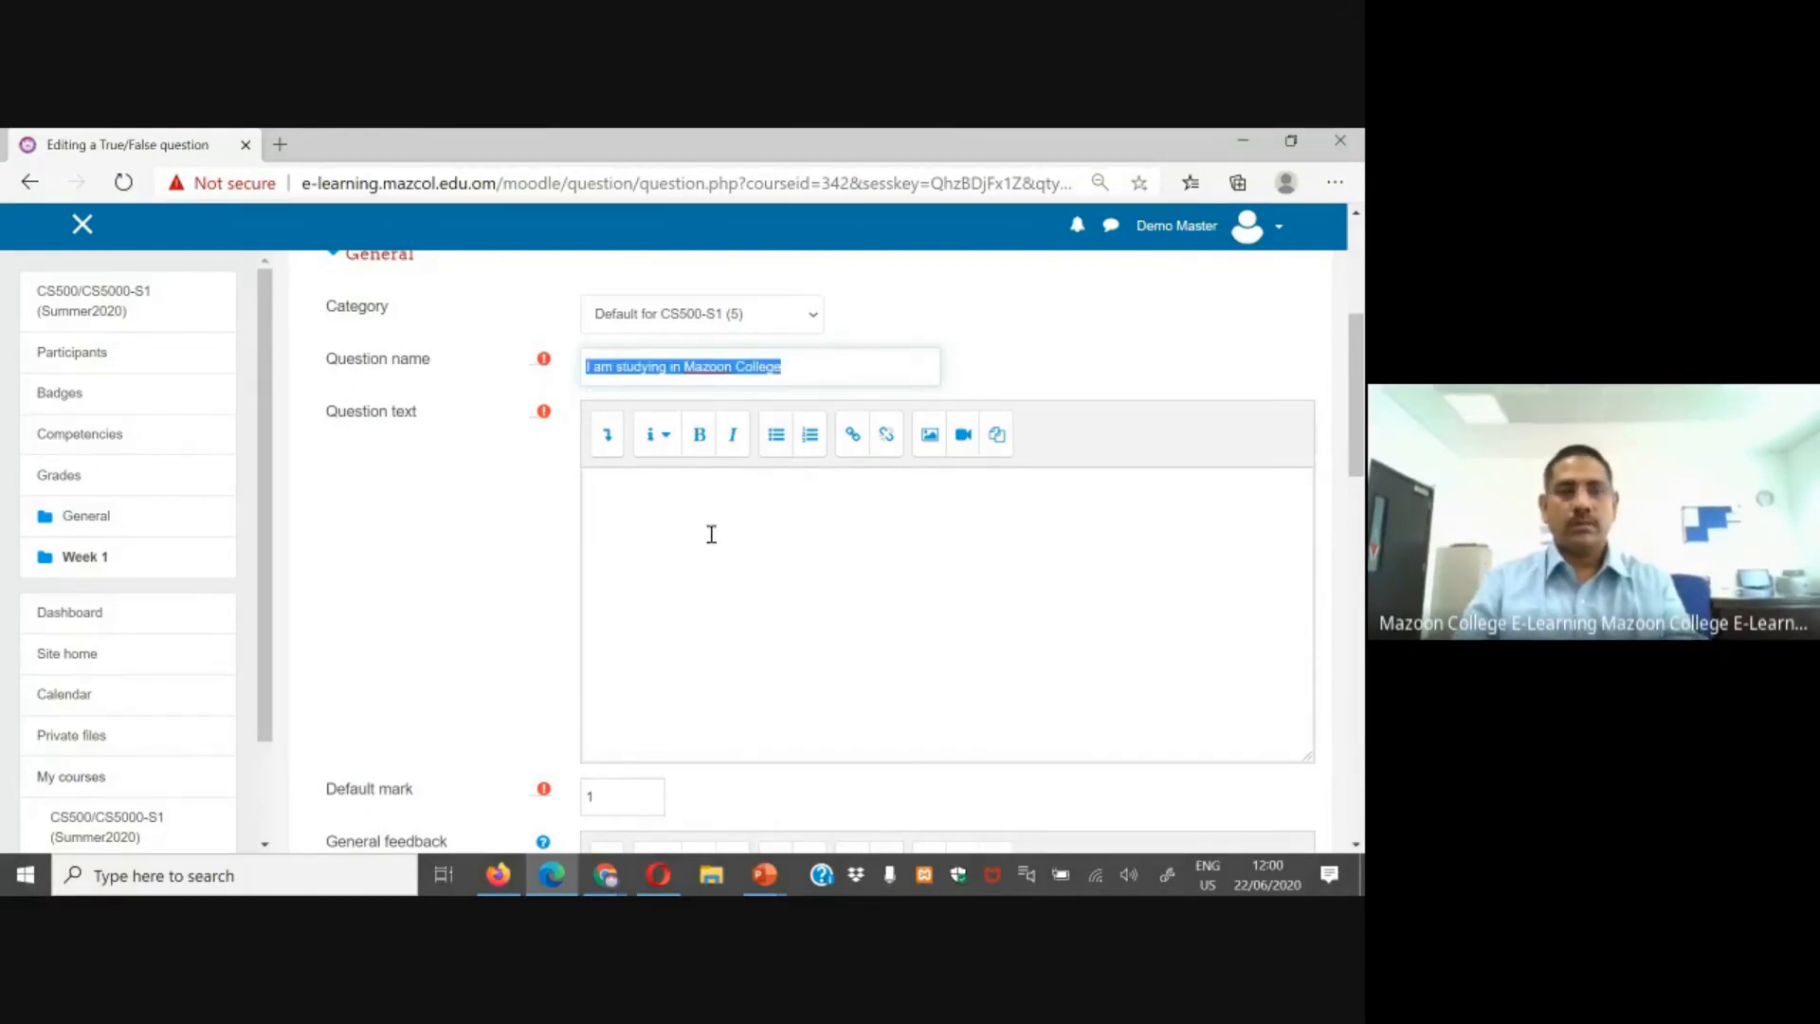
pyautogui.click(714, 595)
pyautogui.hotkey('ctrl', 'v')
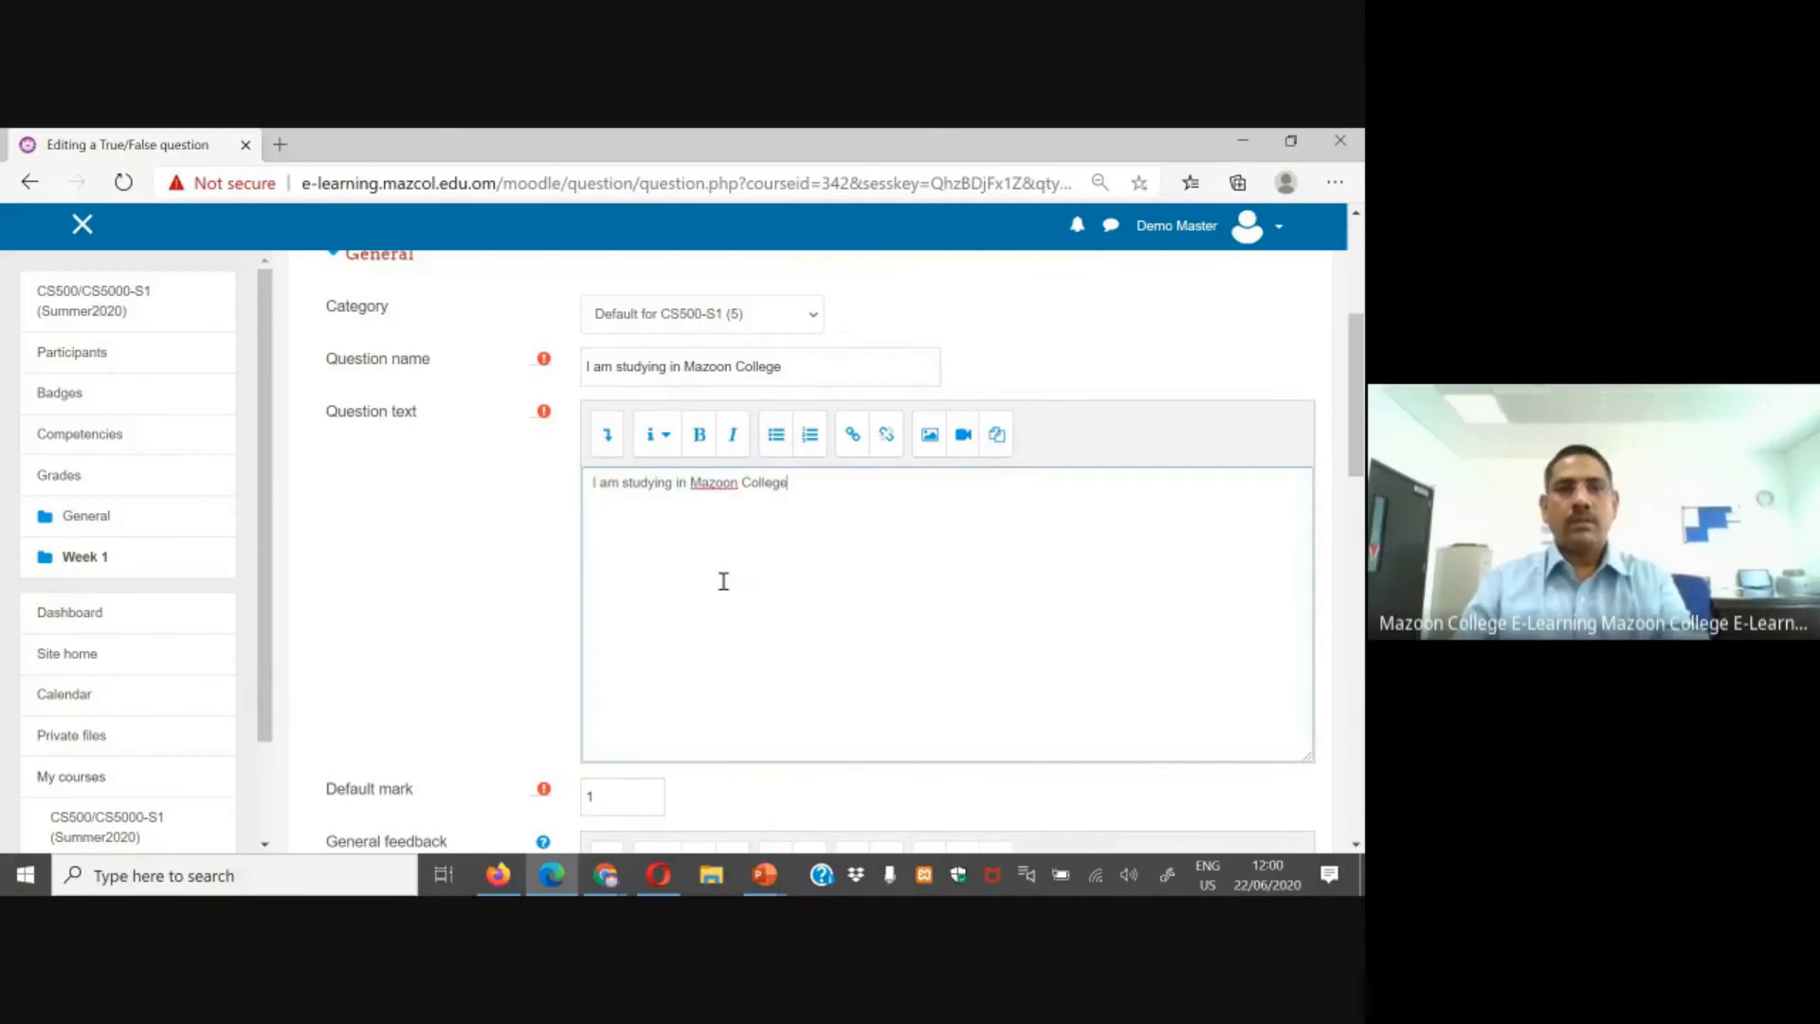
# Step: Choose the correct answer for the True/False question and save it to Quiz 2
pyautogui.scroll(-8, 724, 581)
pyautogui.click(631, 353)
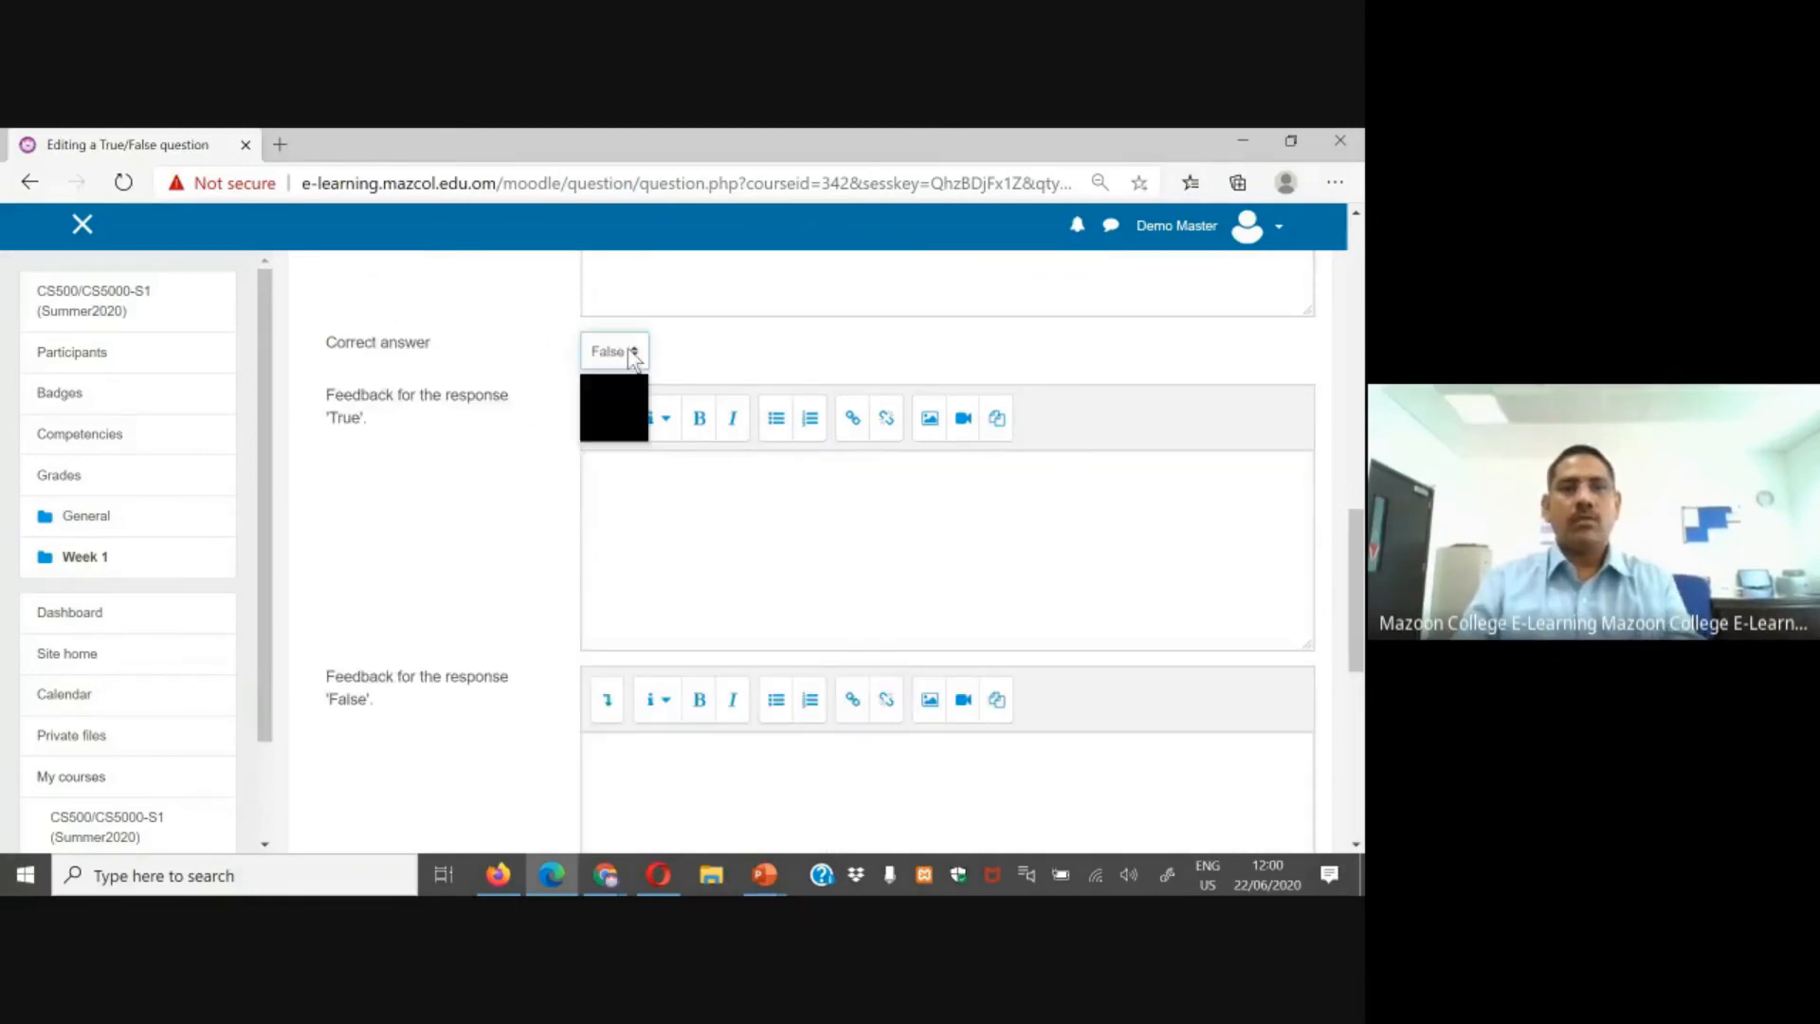
pyautogui.click(612, 425)
pyautogui.scroll(-10, 626, 474)
pyautogui.click(635, 516)
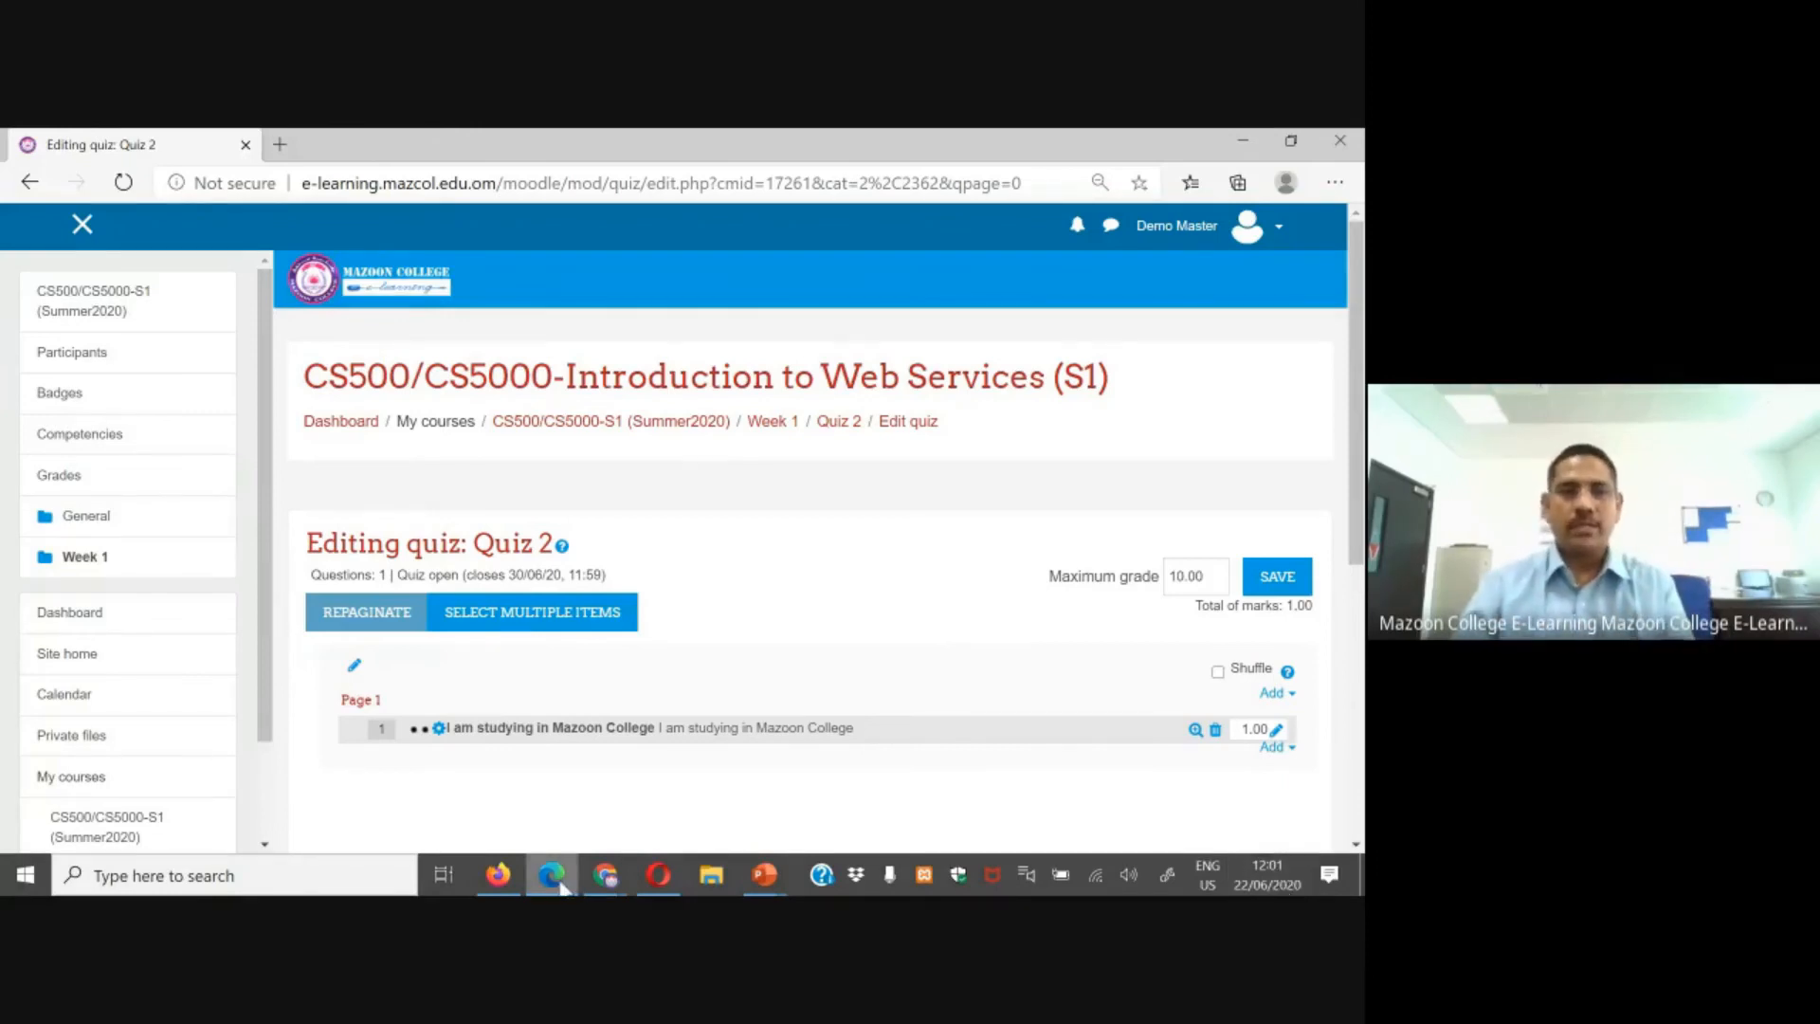
# Step: Switch to the Test Student 2 browser and open Quiz - Activity to review its attempt summary
pyautogui.click(604, 884)
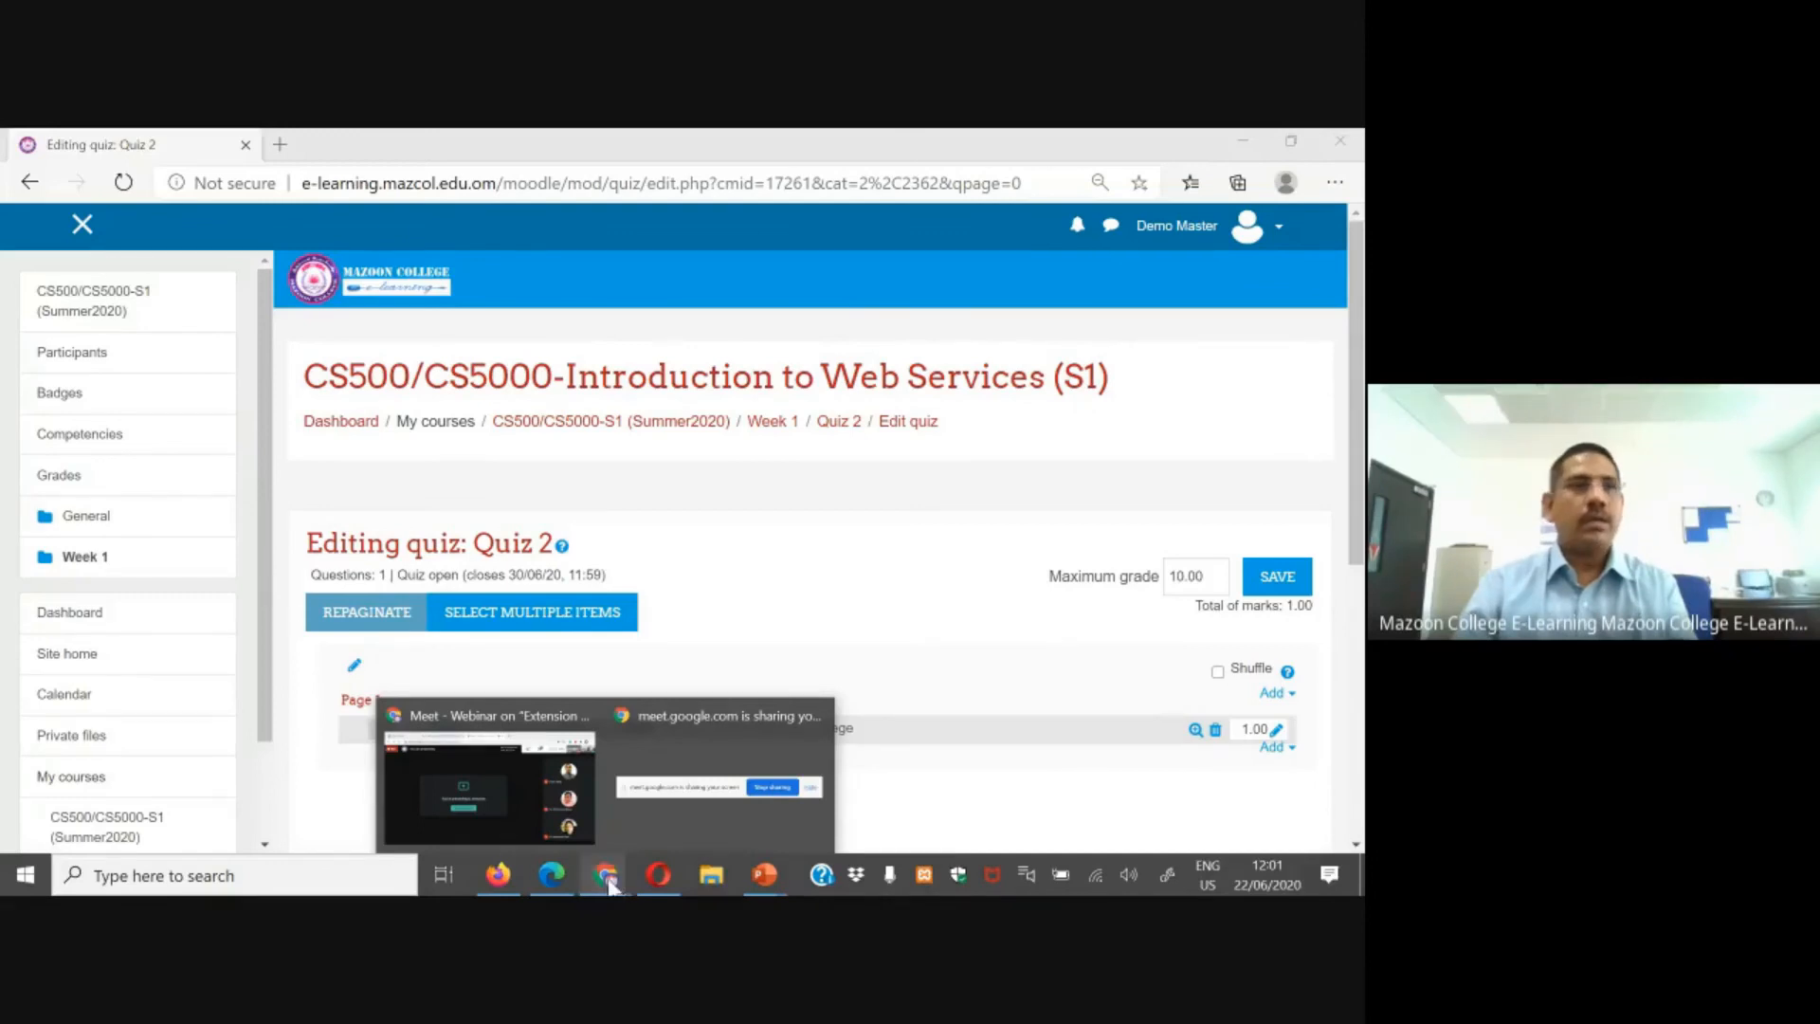
pyautogui.click(491, 720)
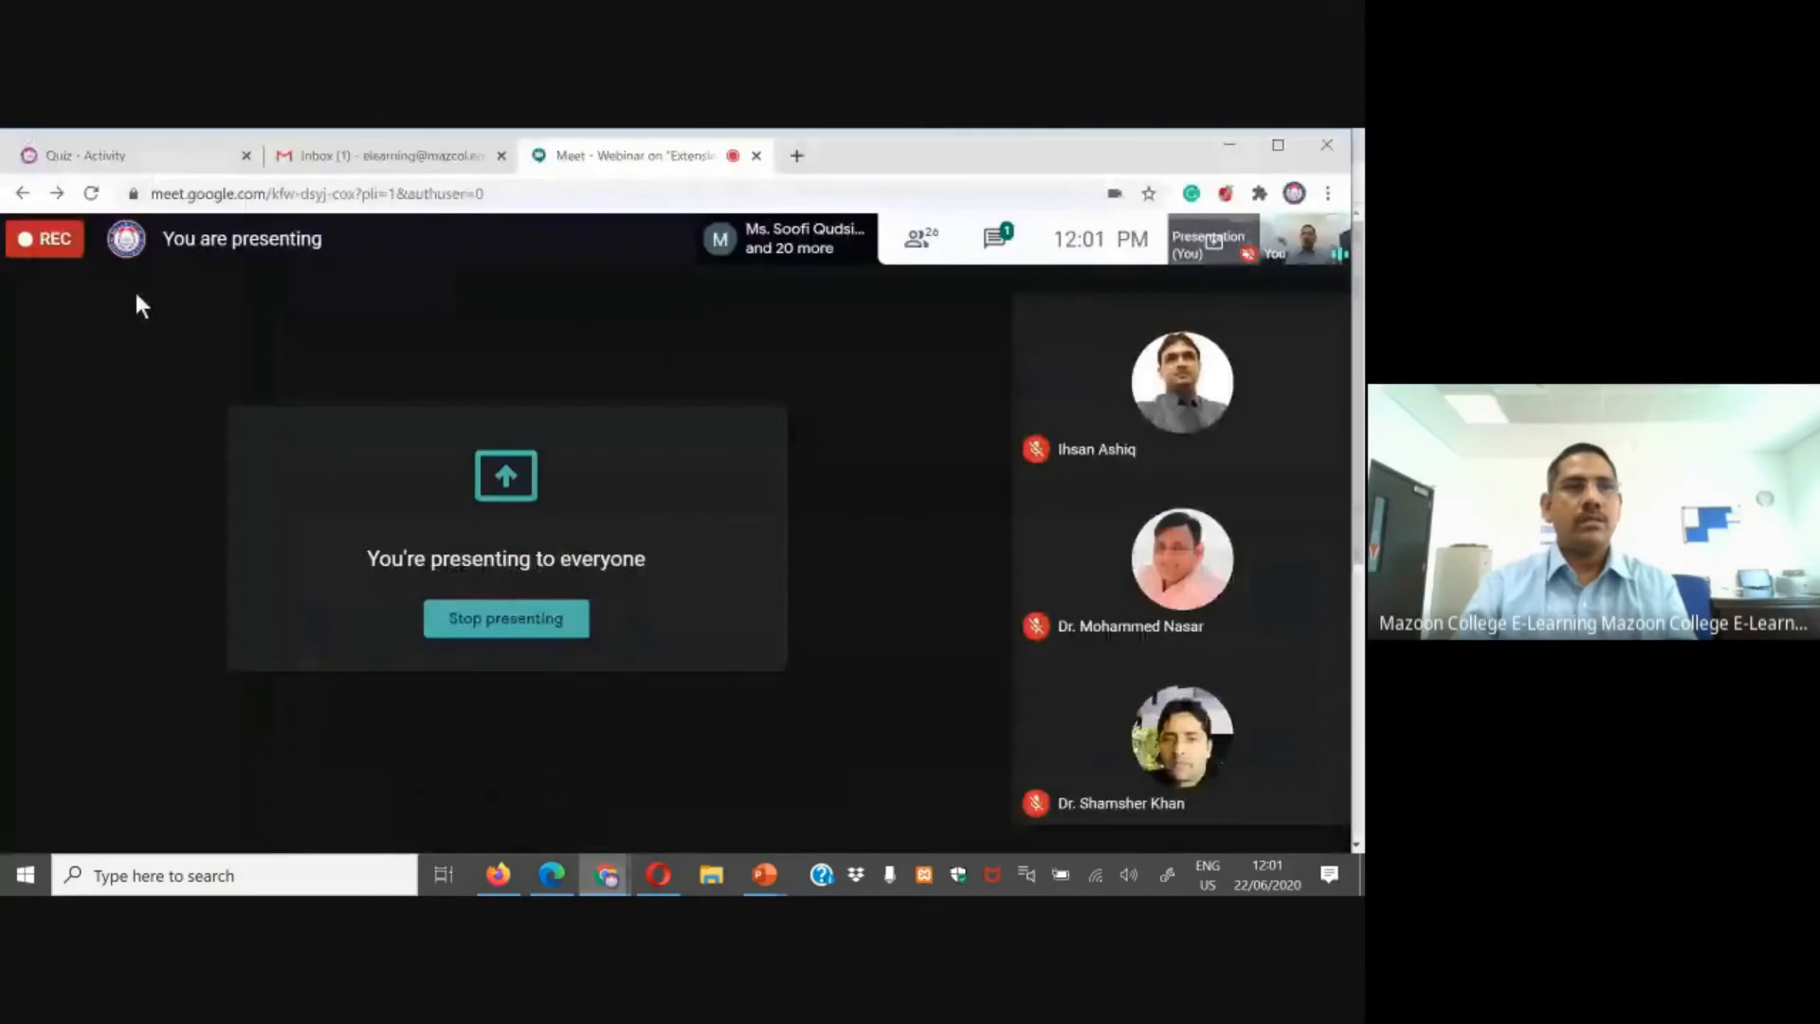
pyautogui.click(131, 157)
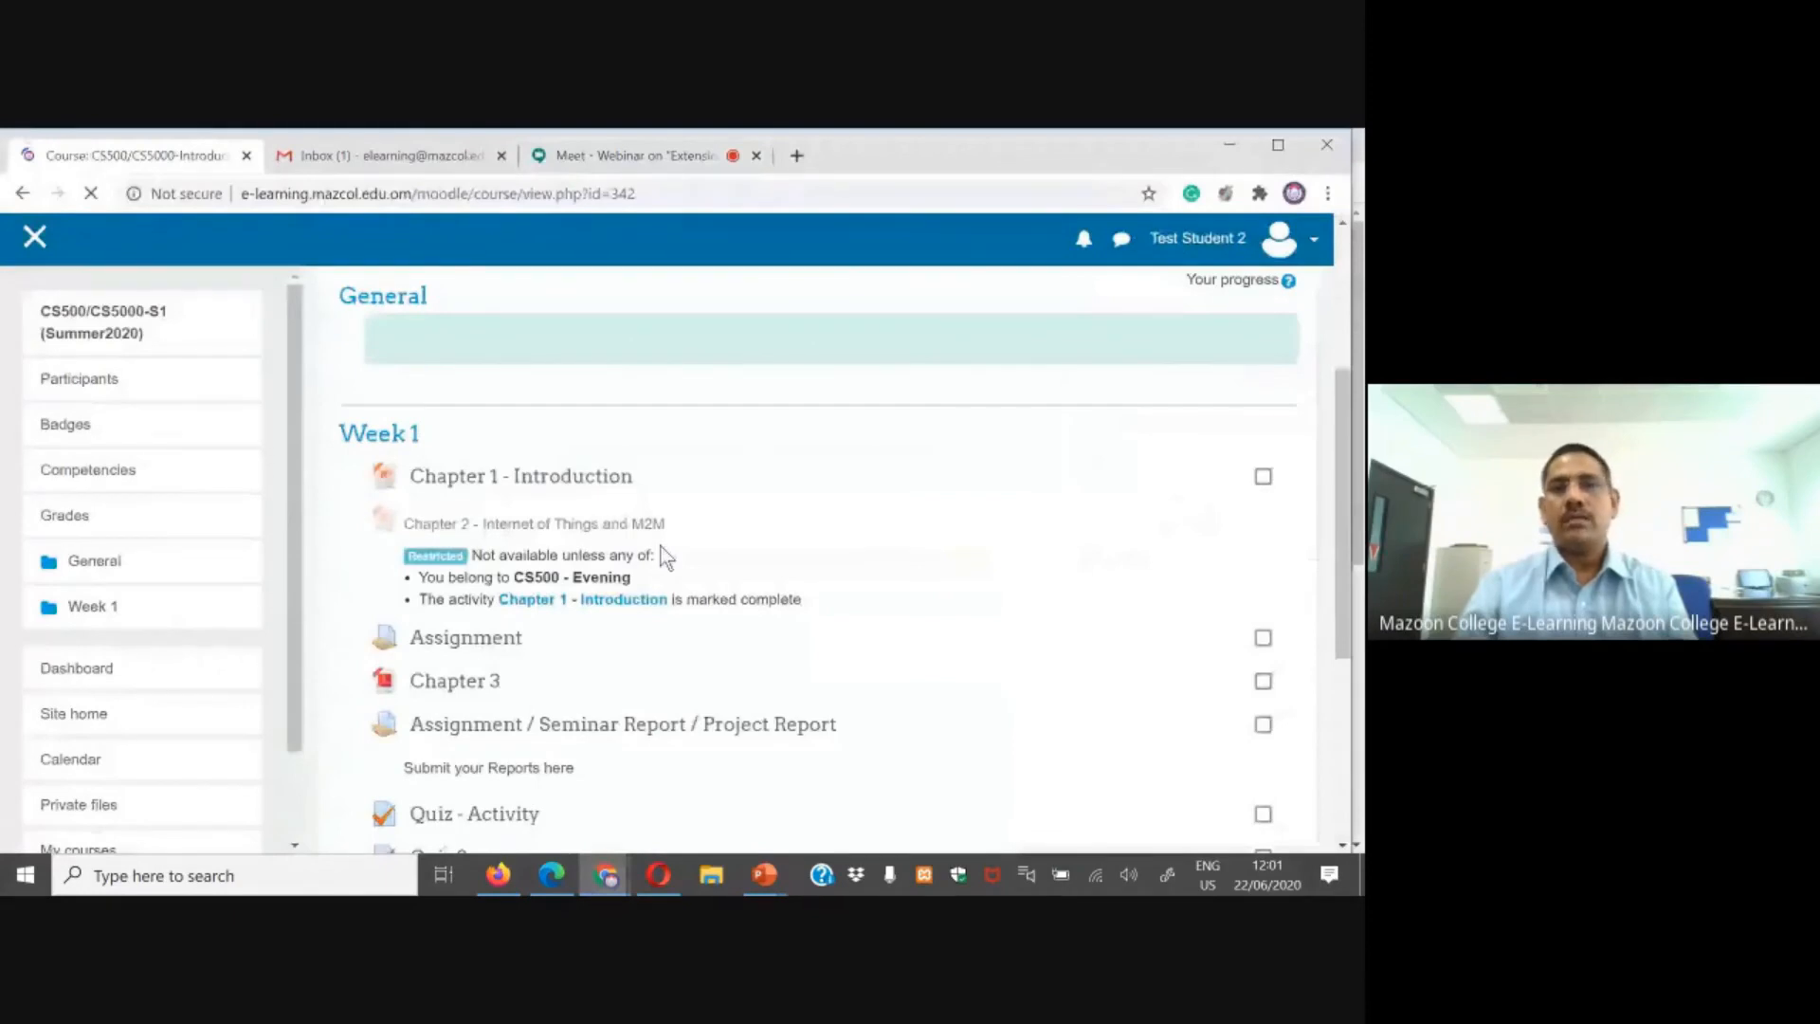
pyautogui.scroll(-3, 666, 557)
pyautogui.click(475, 480)
pyautogui.scroll(-4, 939, 453)
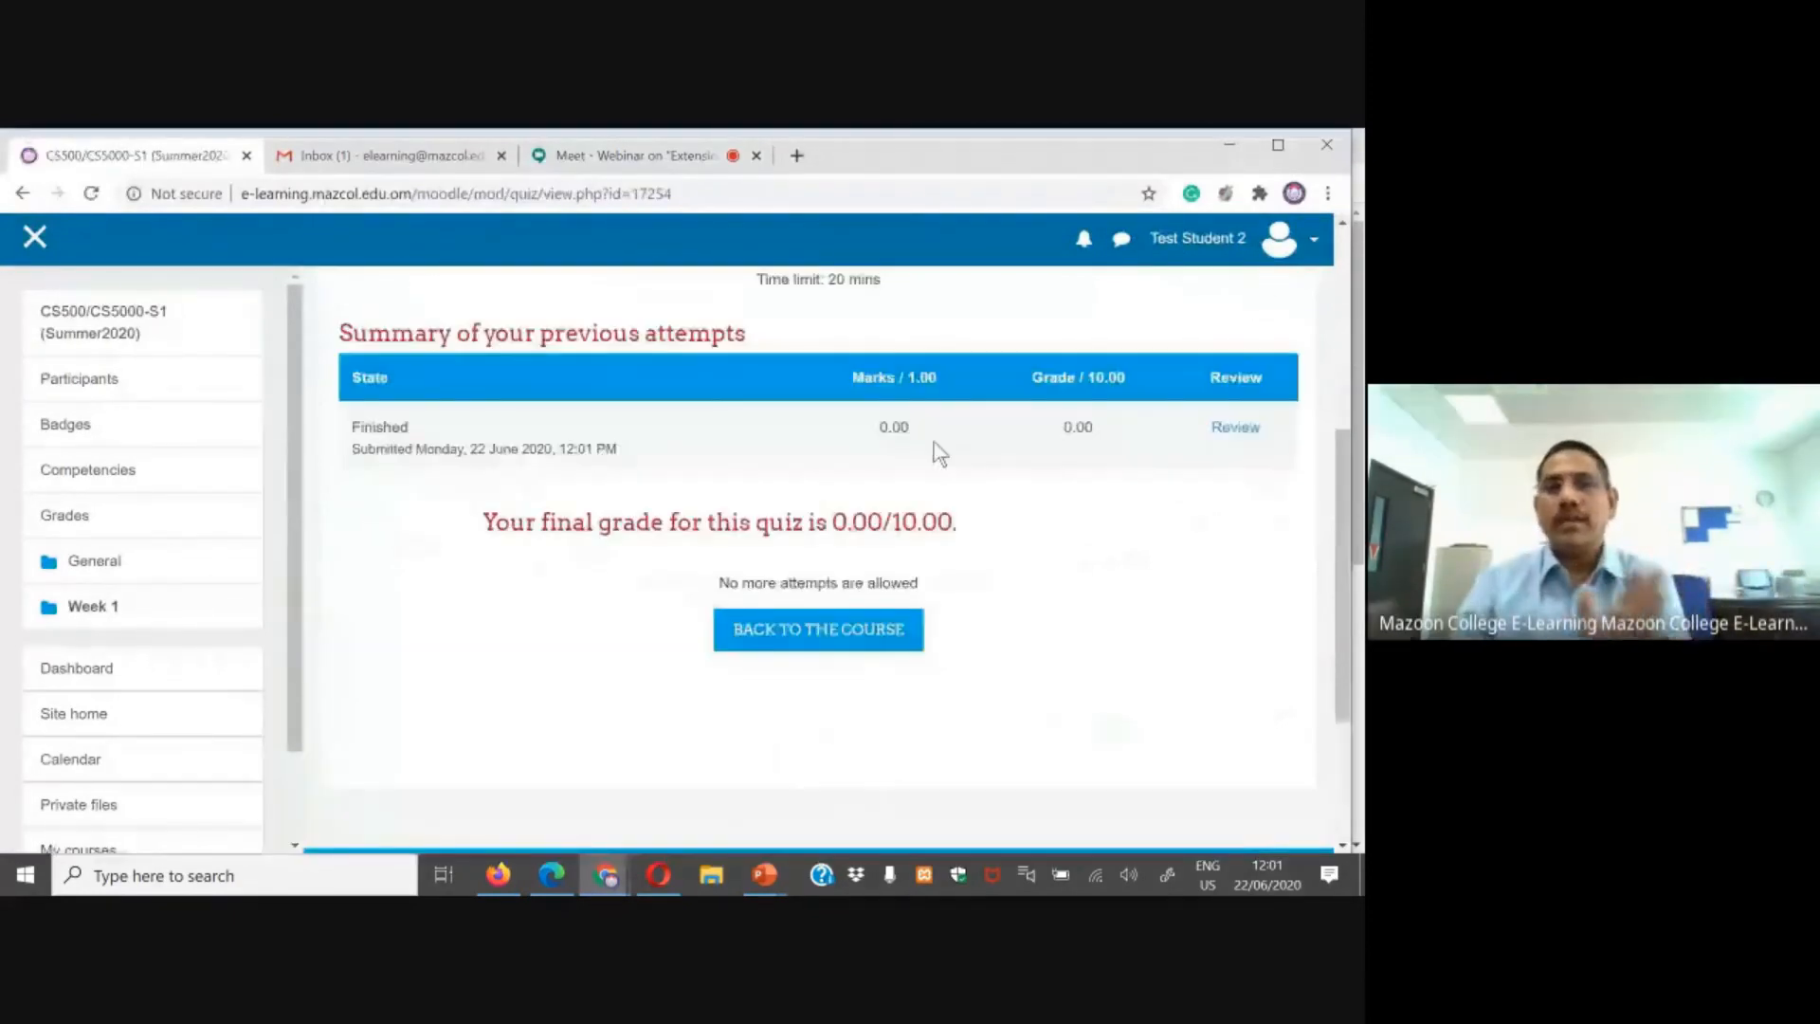
pyautogui.scroll(1, 939, 454)
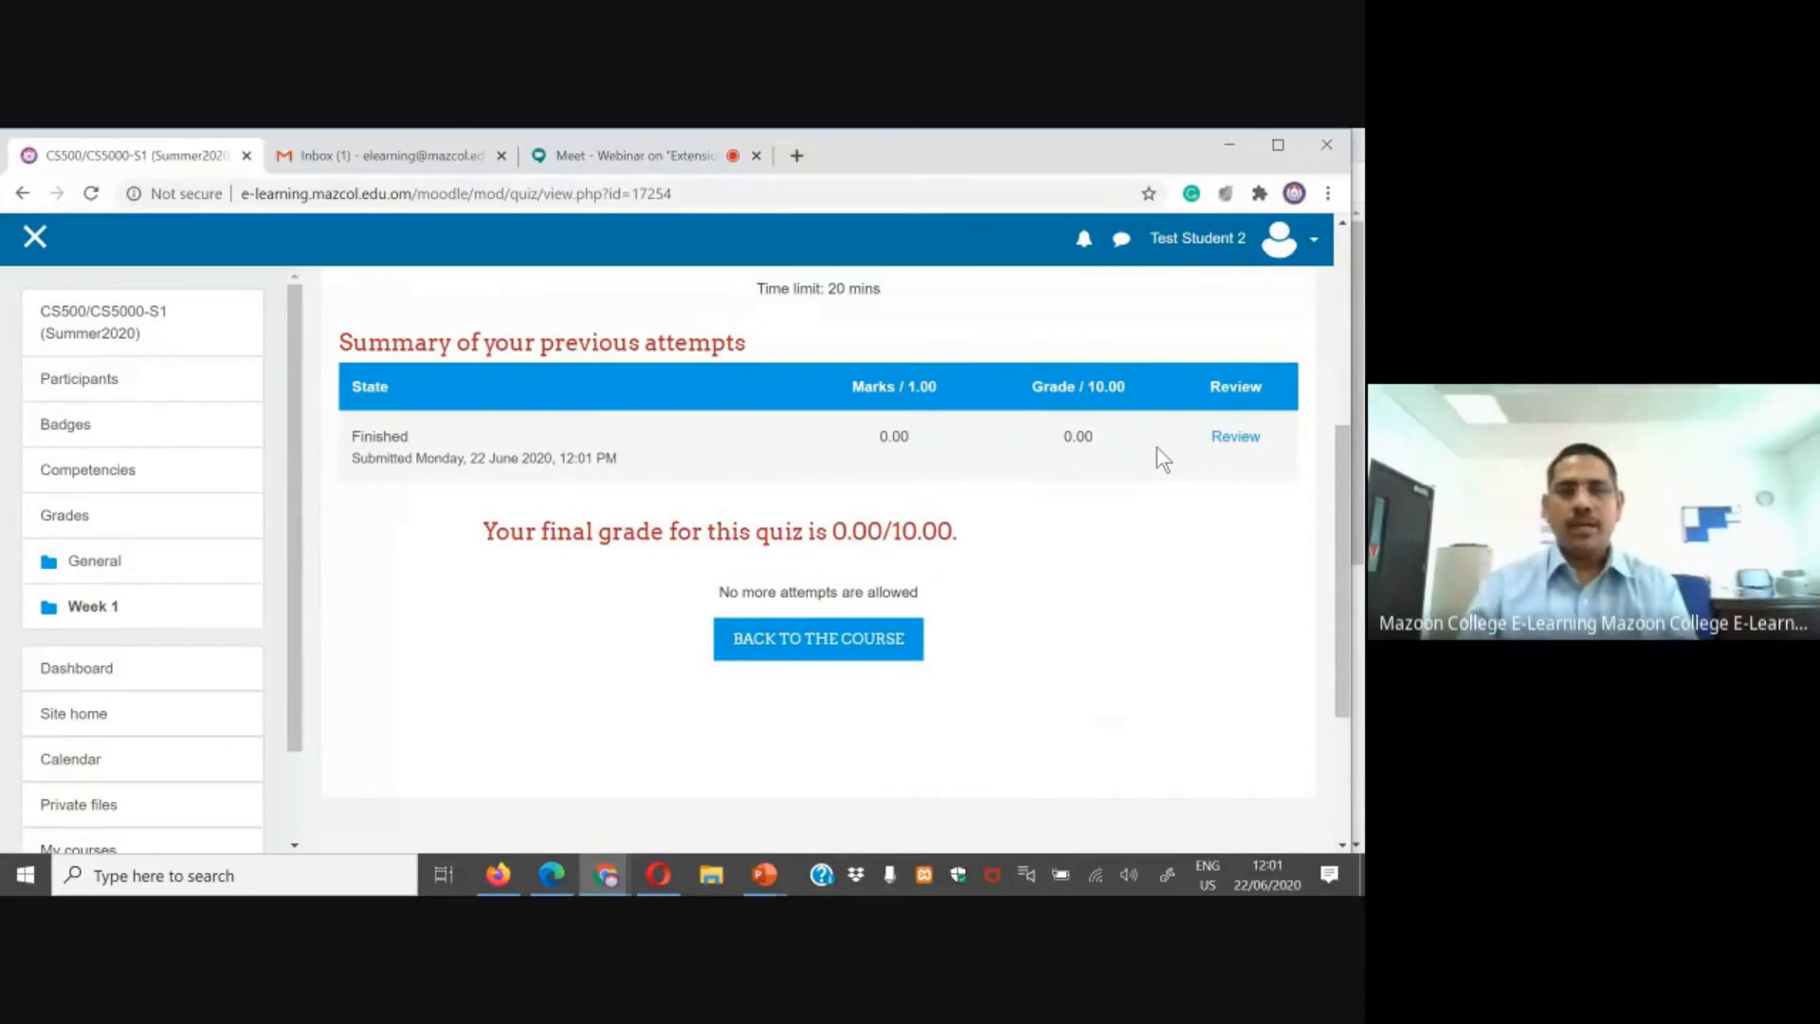
# Step: In the user 51 browser, go back to the course and reopen the in-progress Quiz - Activity attempt
pyautogui.click(664, 876)
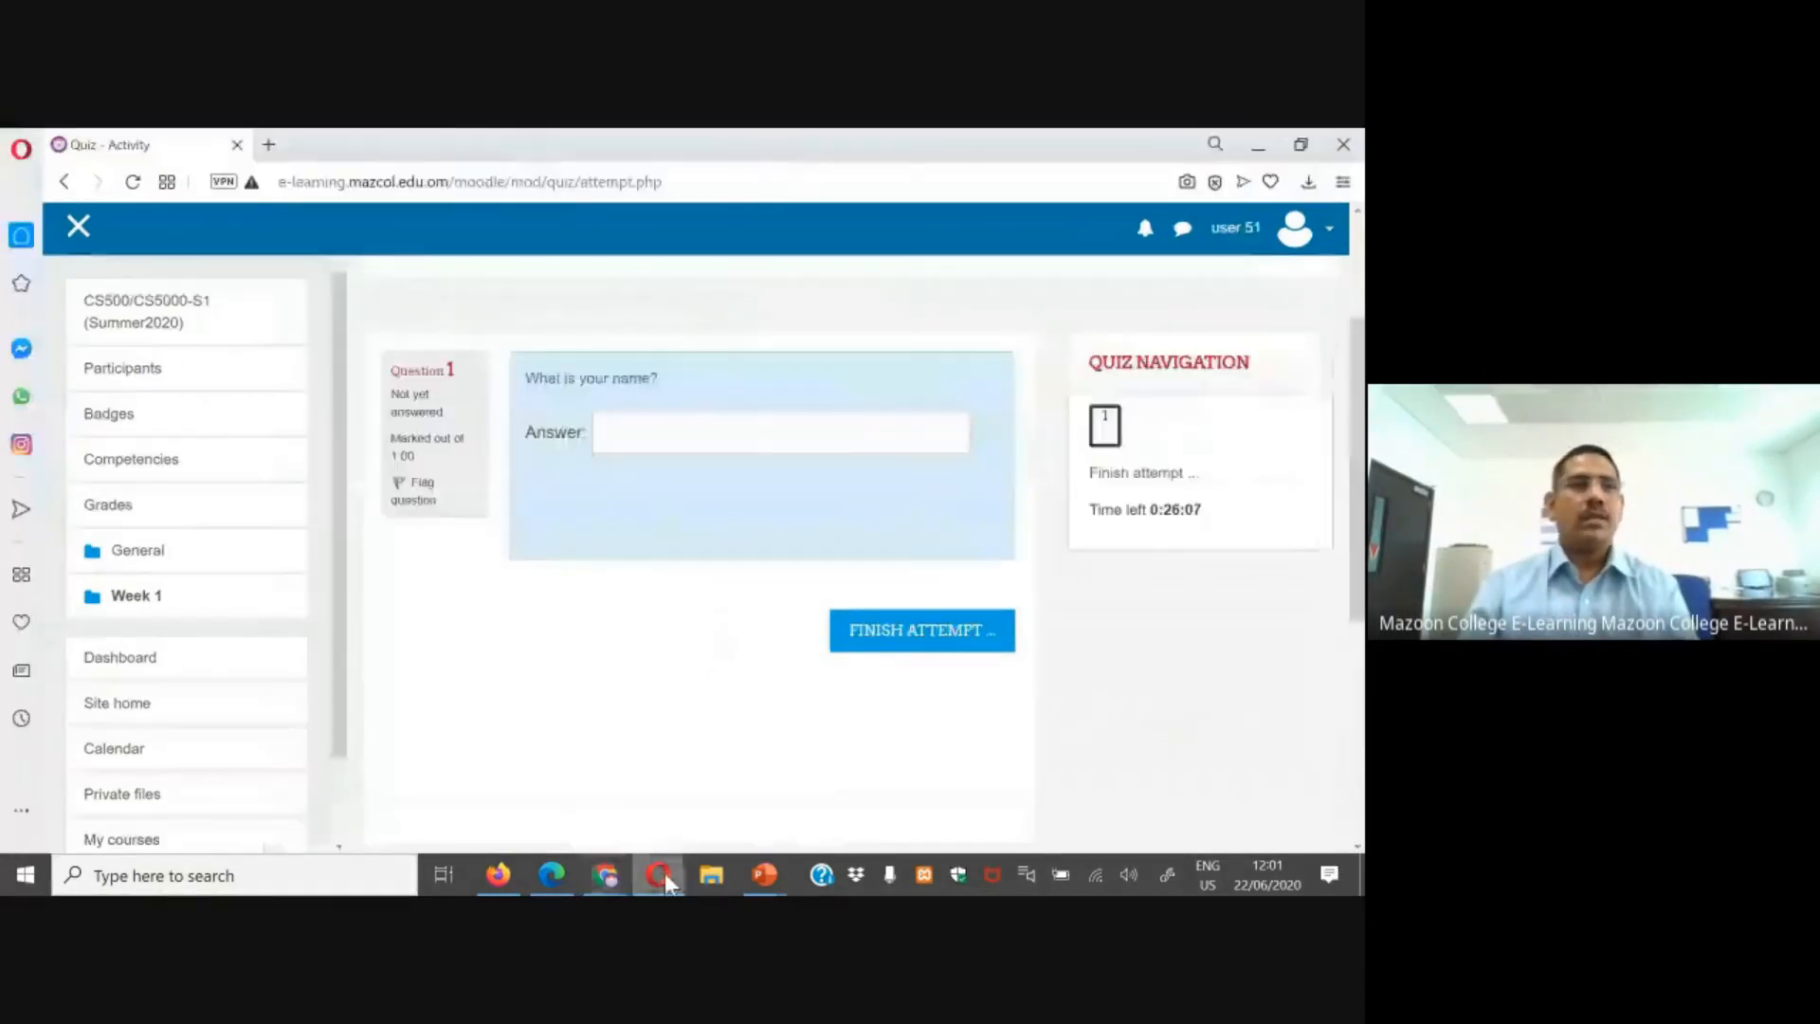
pyautogui.click(138, 312)
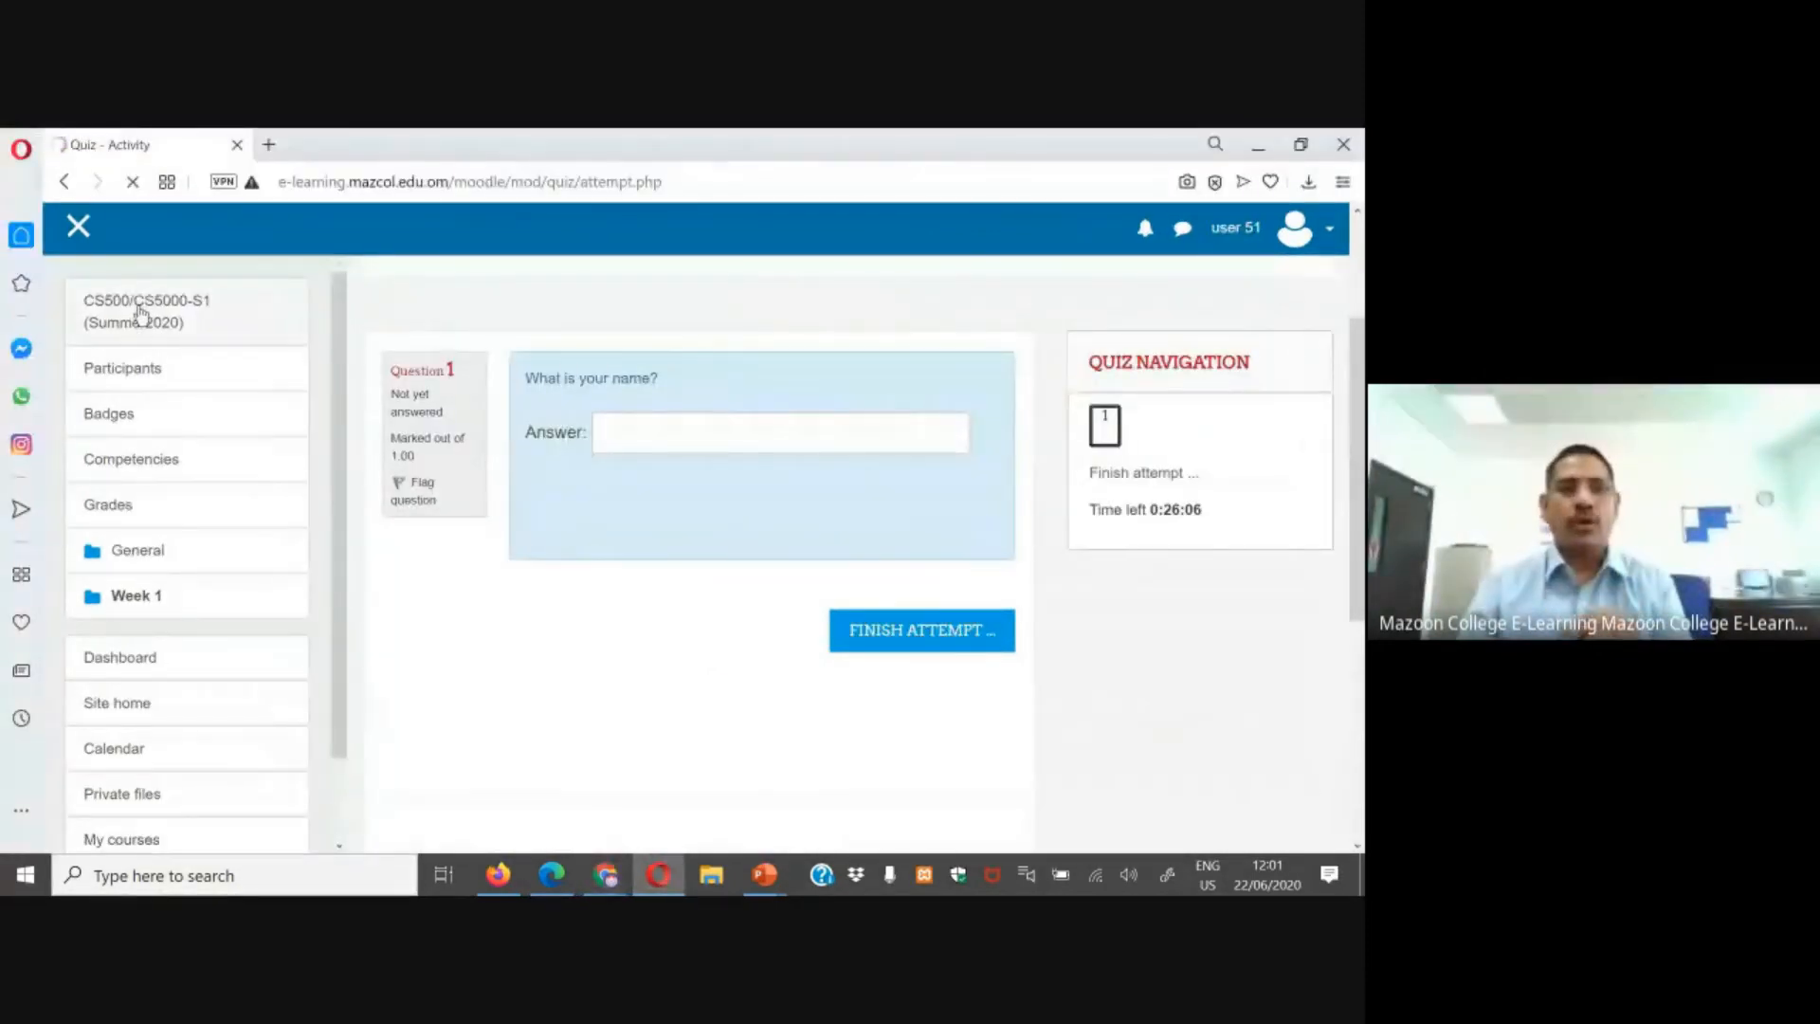
pyautogui.scroll(-4, 455, 542)
pyautogui.click(508, 611)
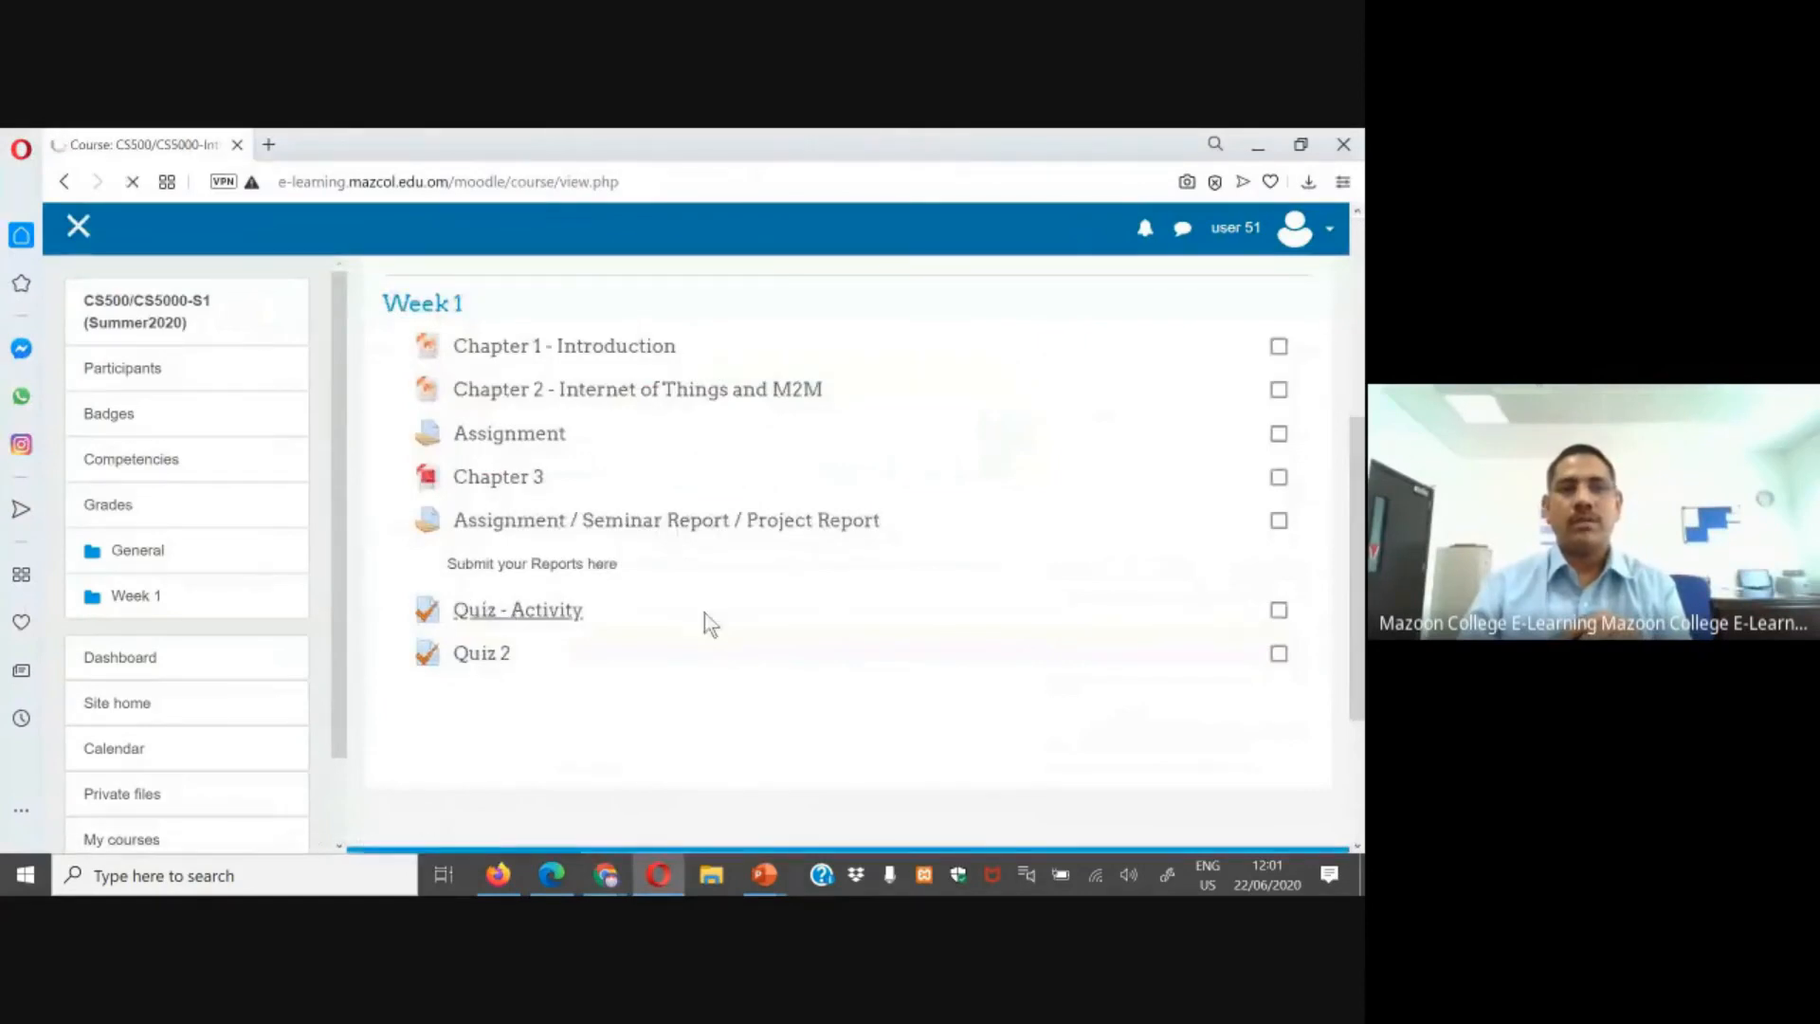
pyautogui.scroll(-2, 721, 624)
pyautogui.click(832, 791)
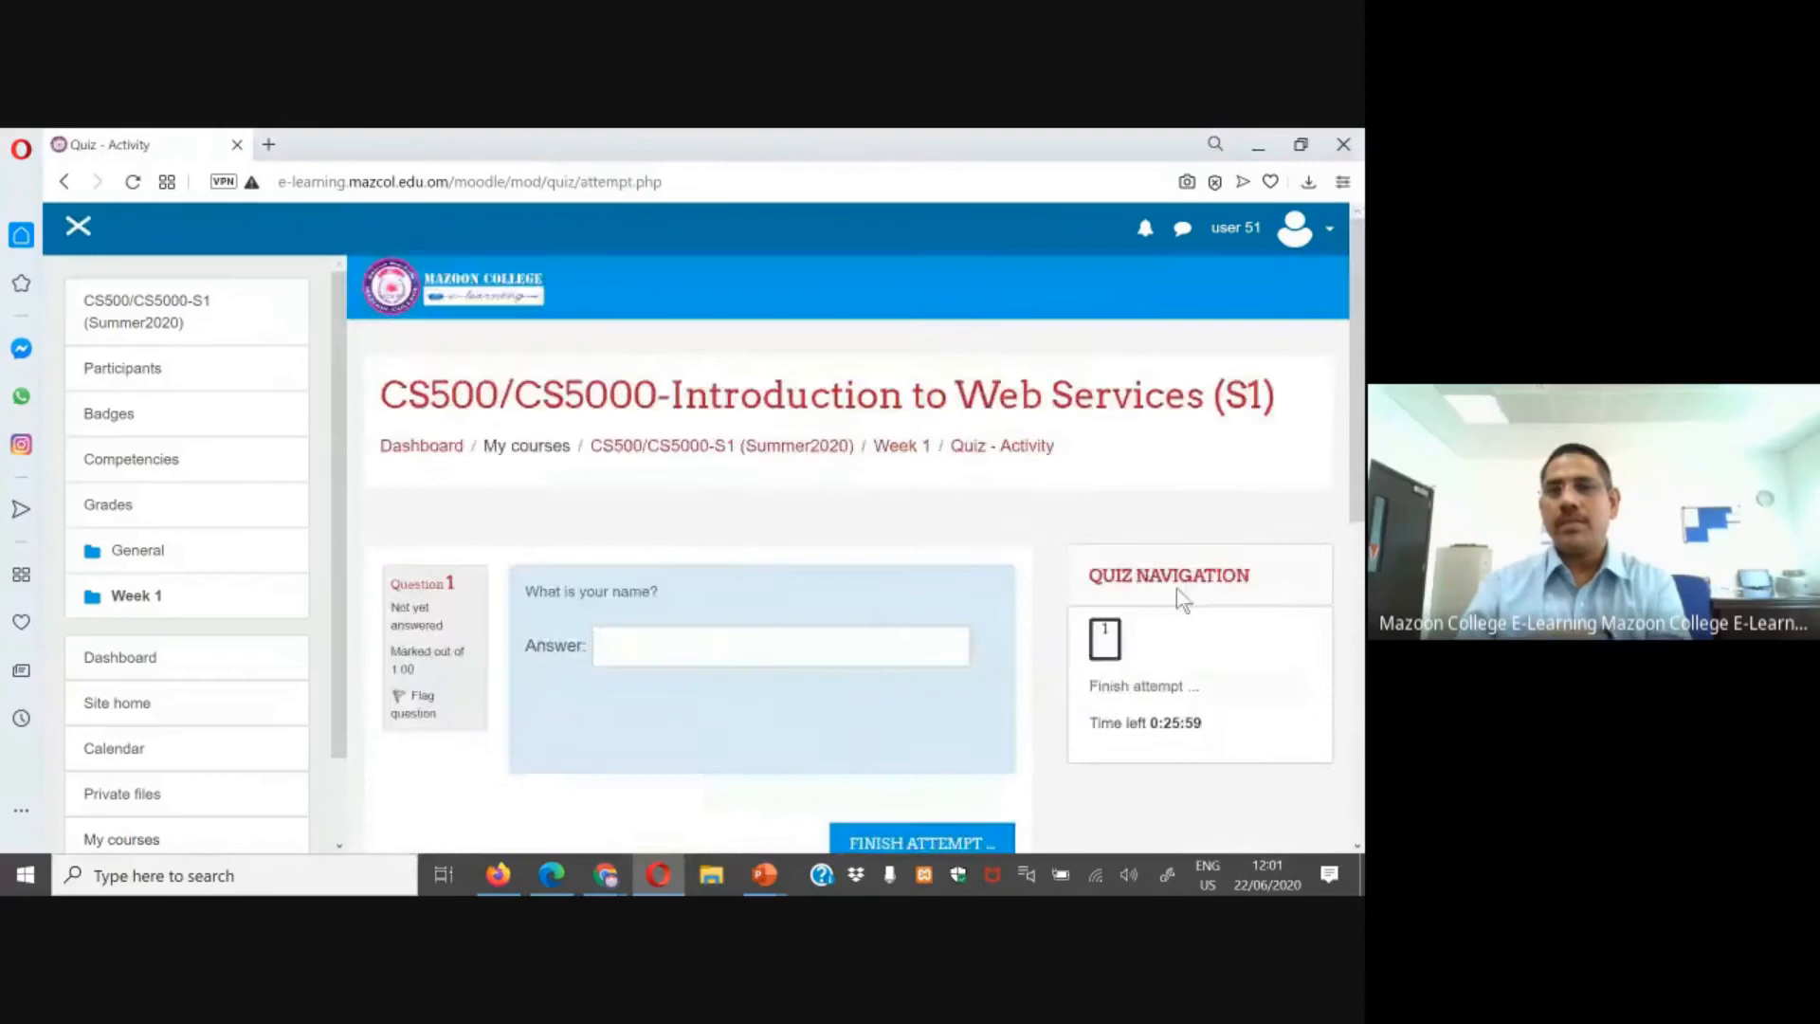
pyautogui.scroll(-3, 1179, 597)
pyautogui.moveTo(1150, 403); pyautogui.dragTo(1218, 410)
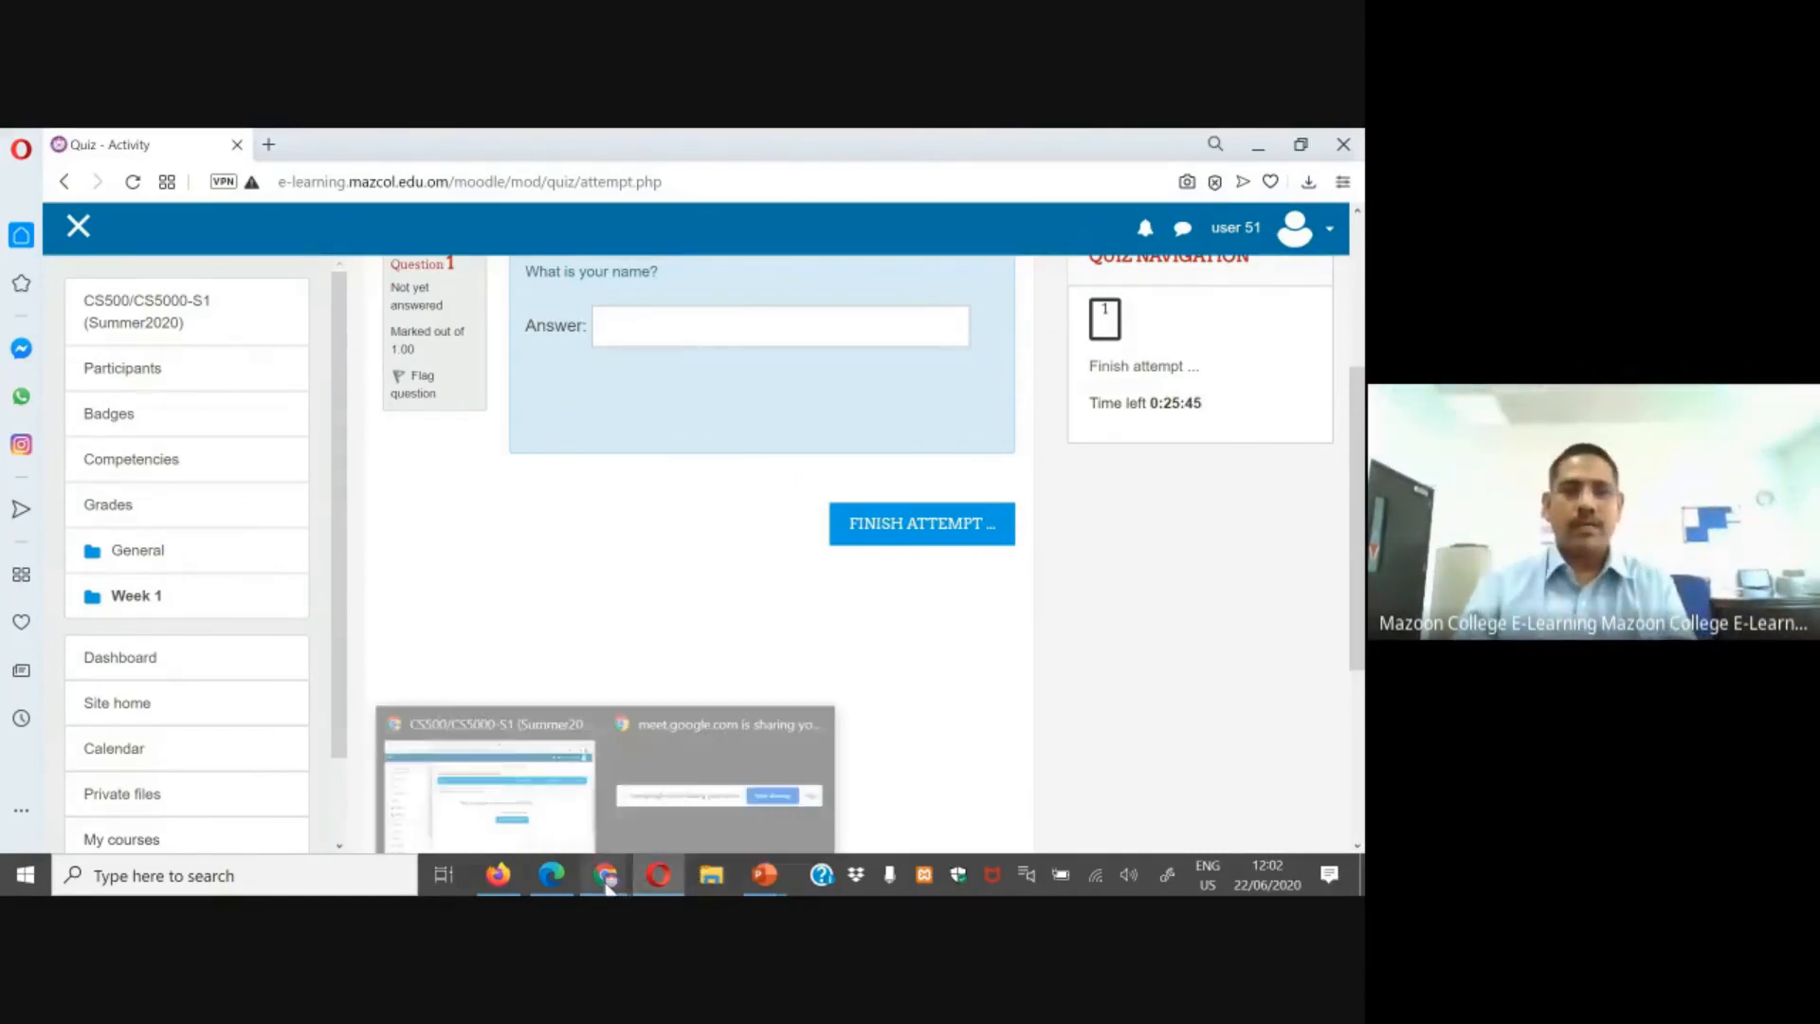
pyautogui.moveTo(574, 872)
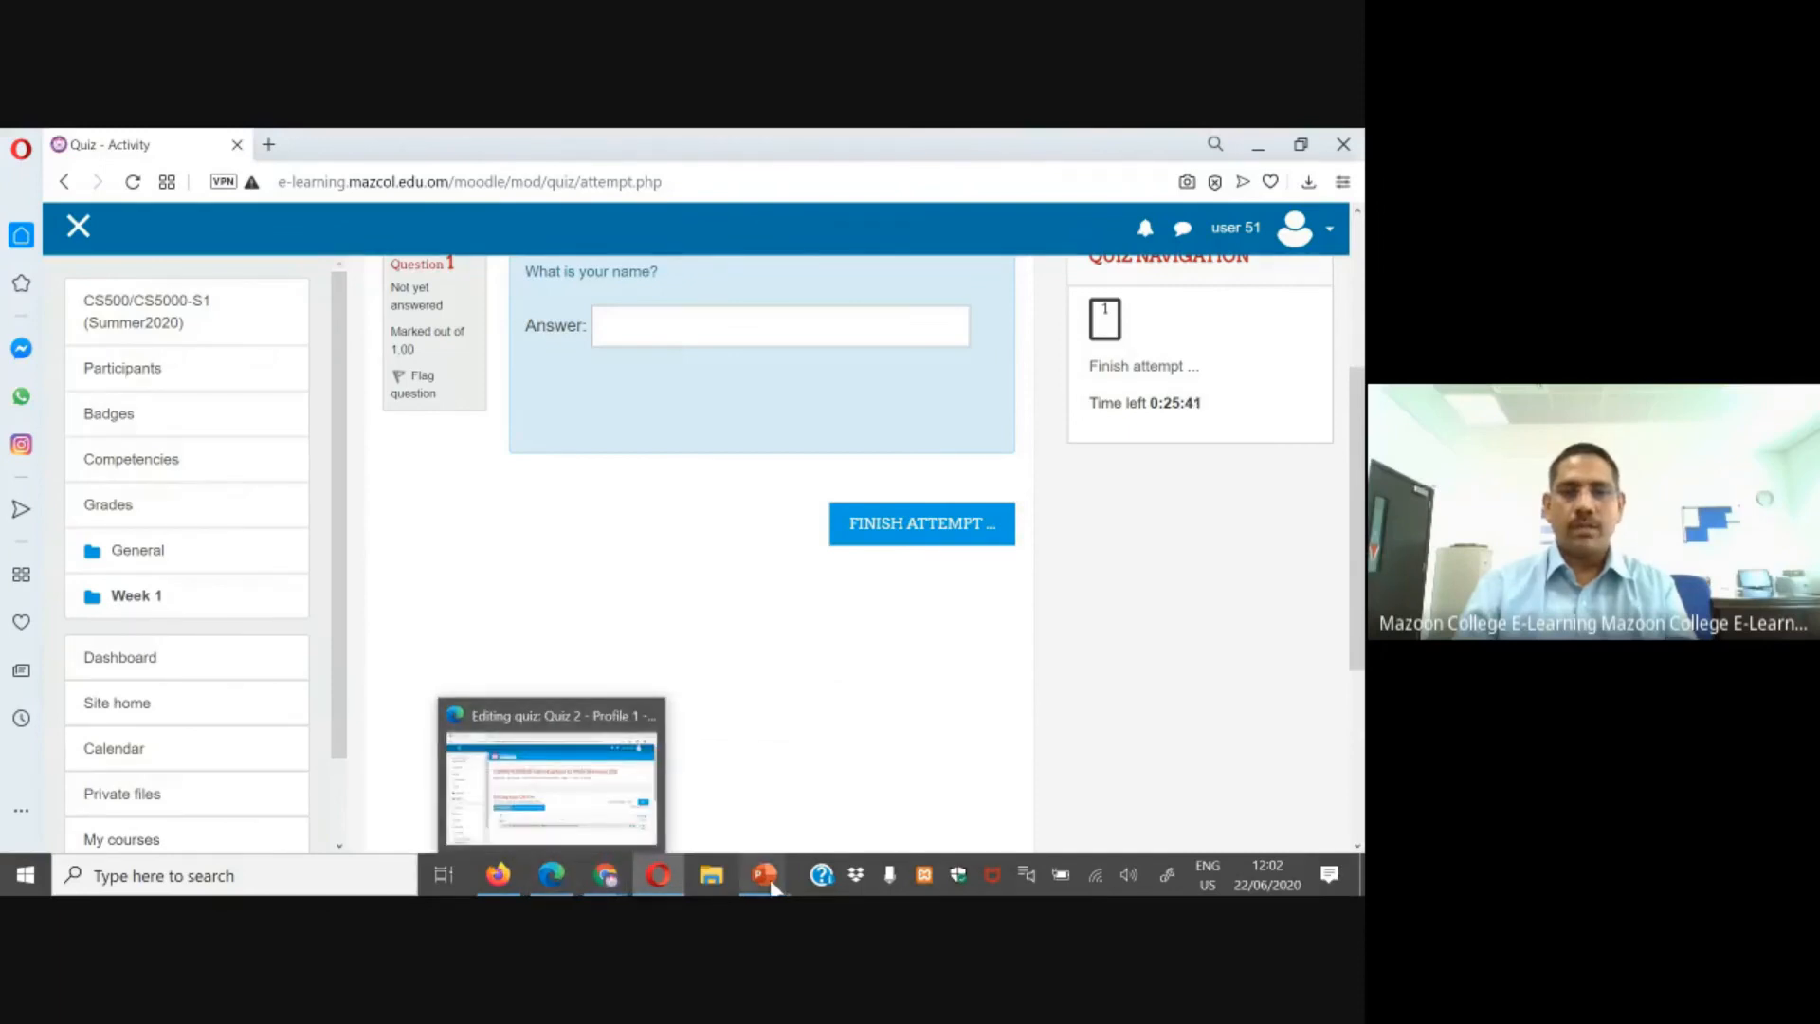
pyautogui.moveTo(770, 877)
pyautogui.click(882, 785)
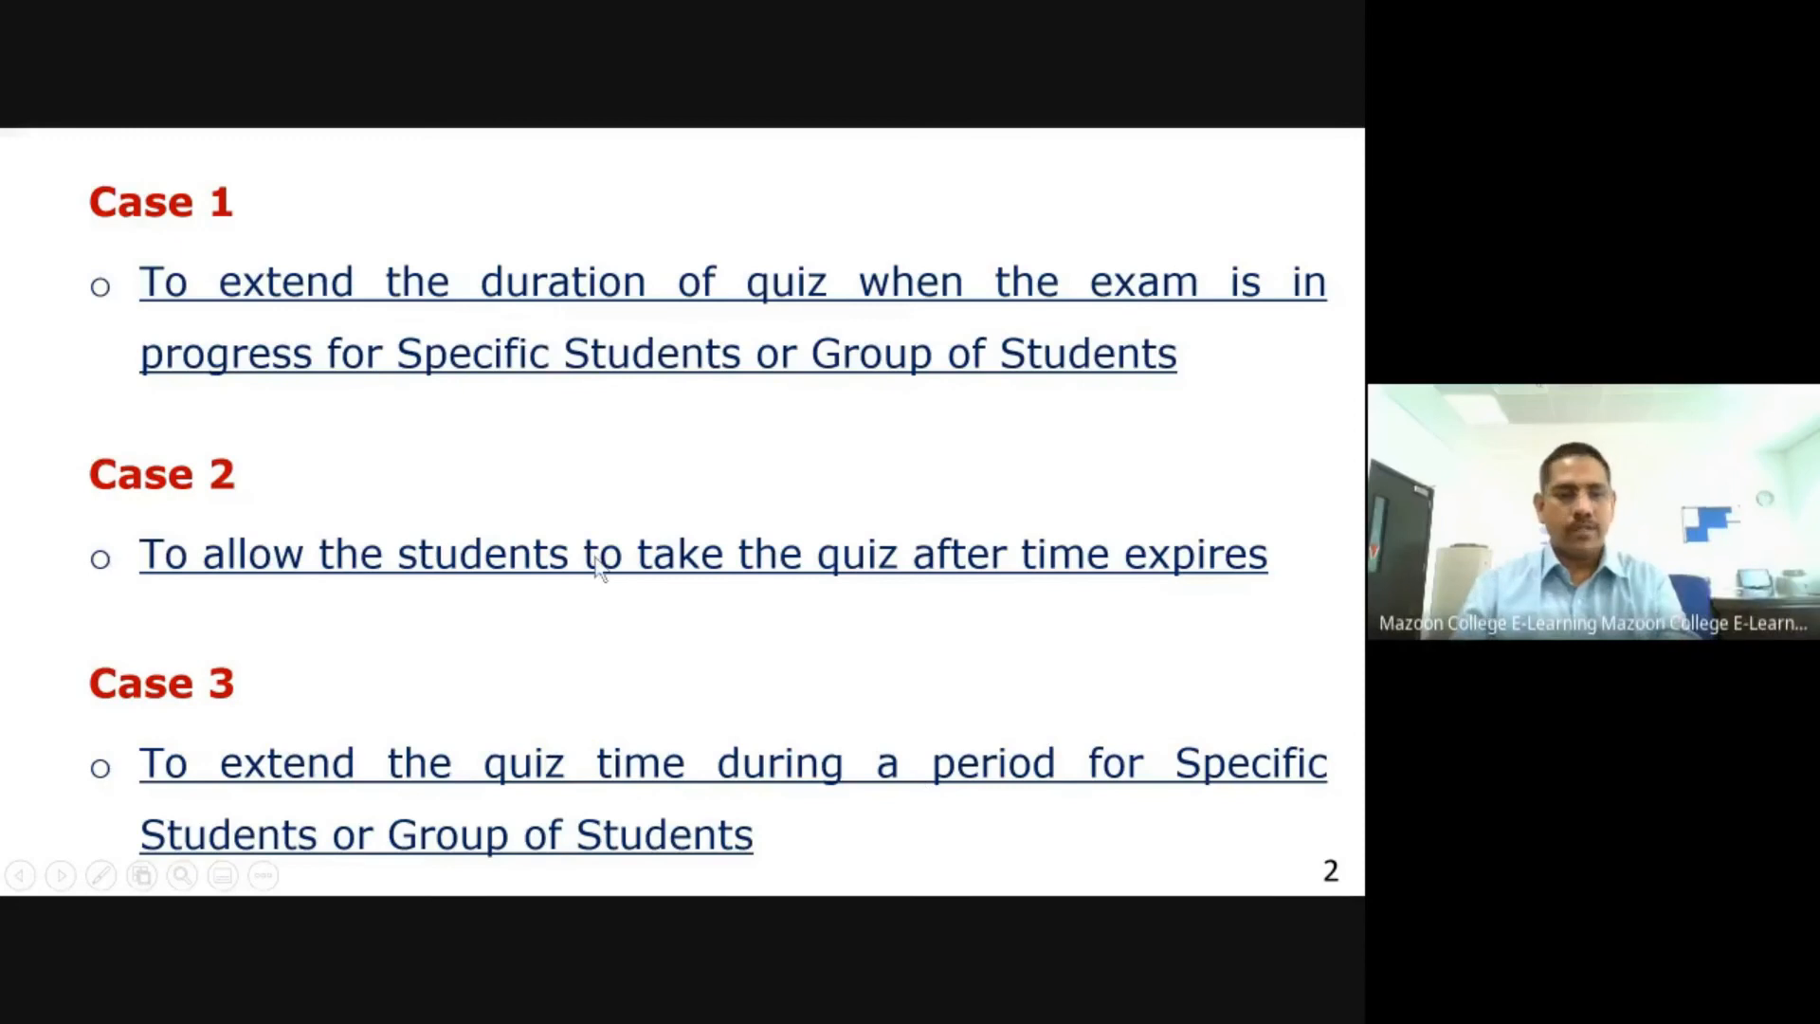
pyautogui.hotkey('alt', 'Tab')
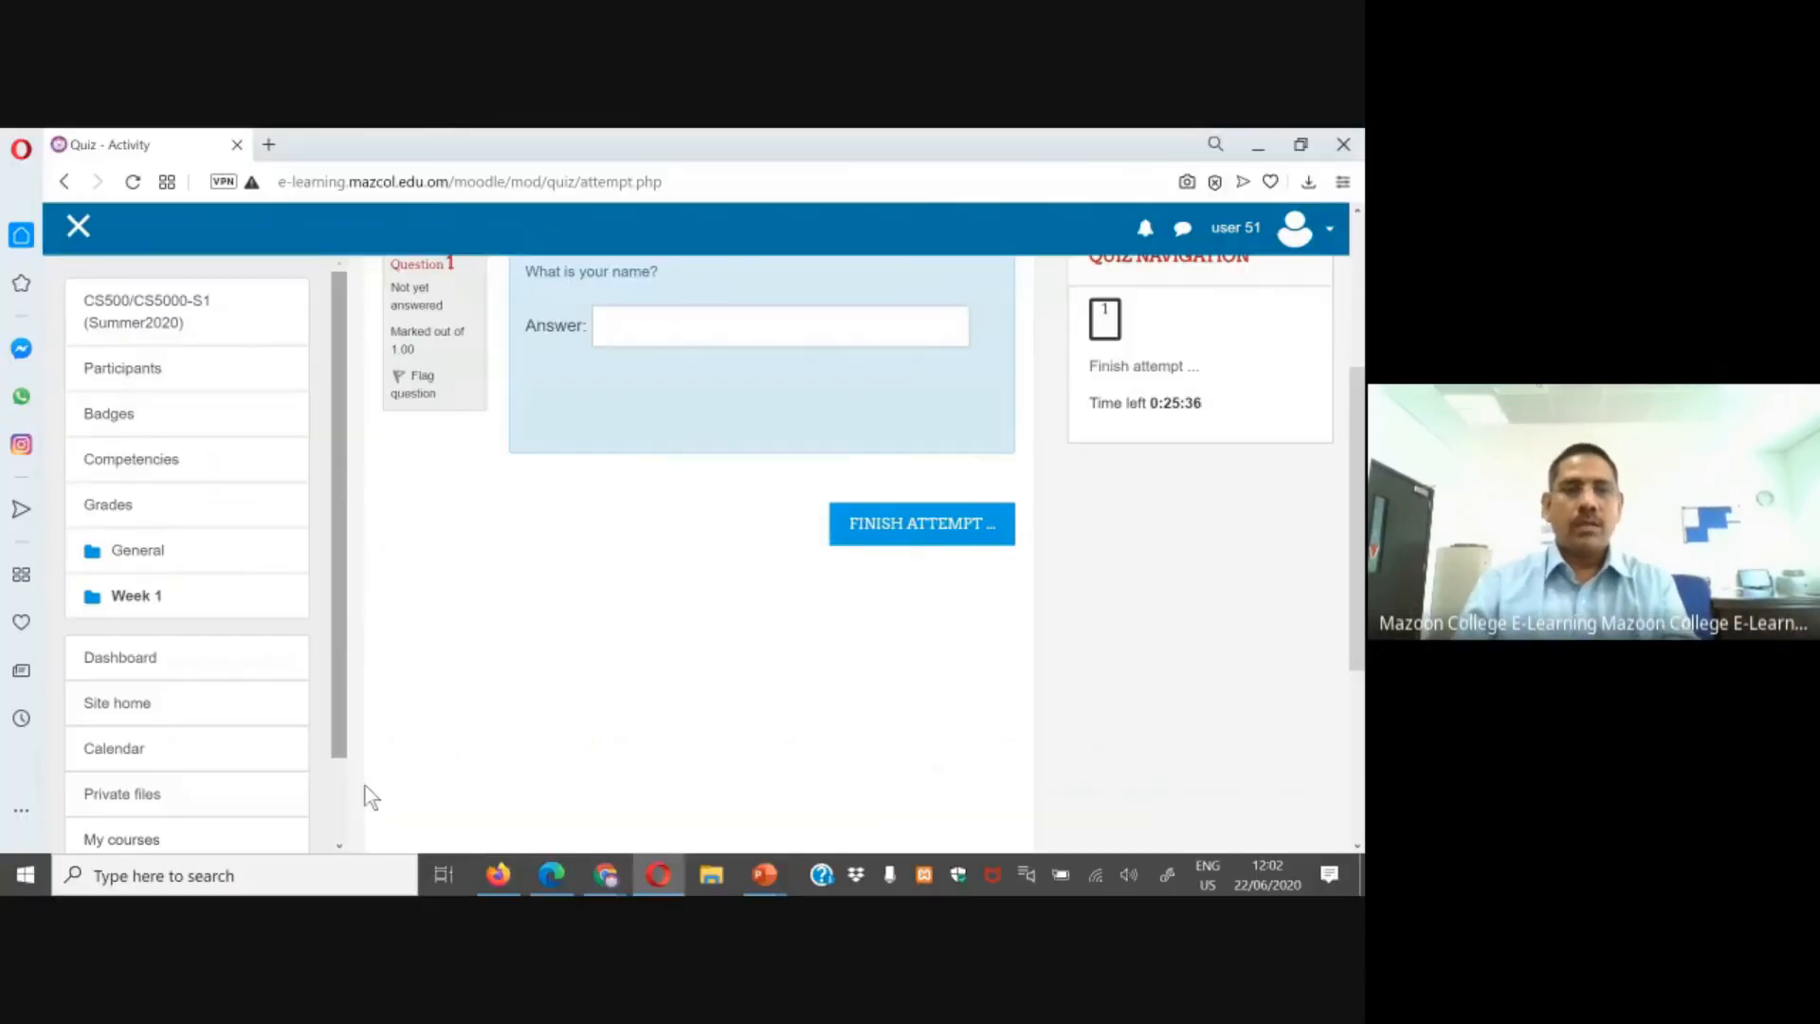
# Step: Open Quiz 2 as Test Student 1 and review its attempts allowed, open and close dates and time limit
pyautogui.hotkey('alt', 'Tab')
pyautogui.click(98, 304)
pyautogui.scroll(-5, 770, 499)
pyautogui.scroll(-3, 611, 658)
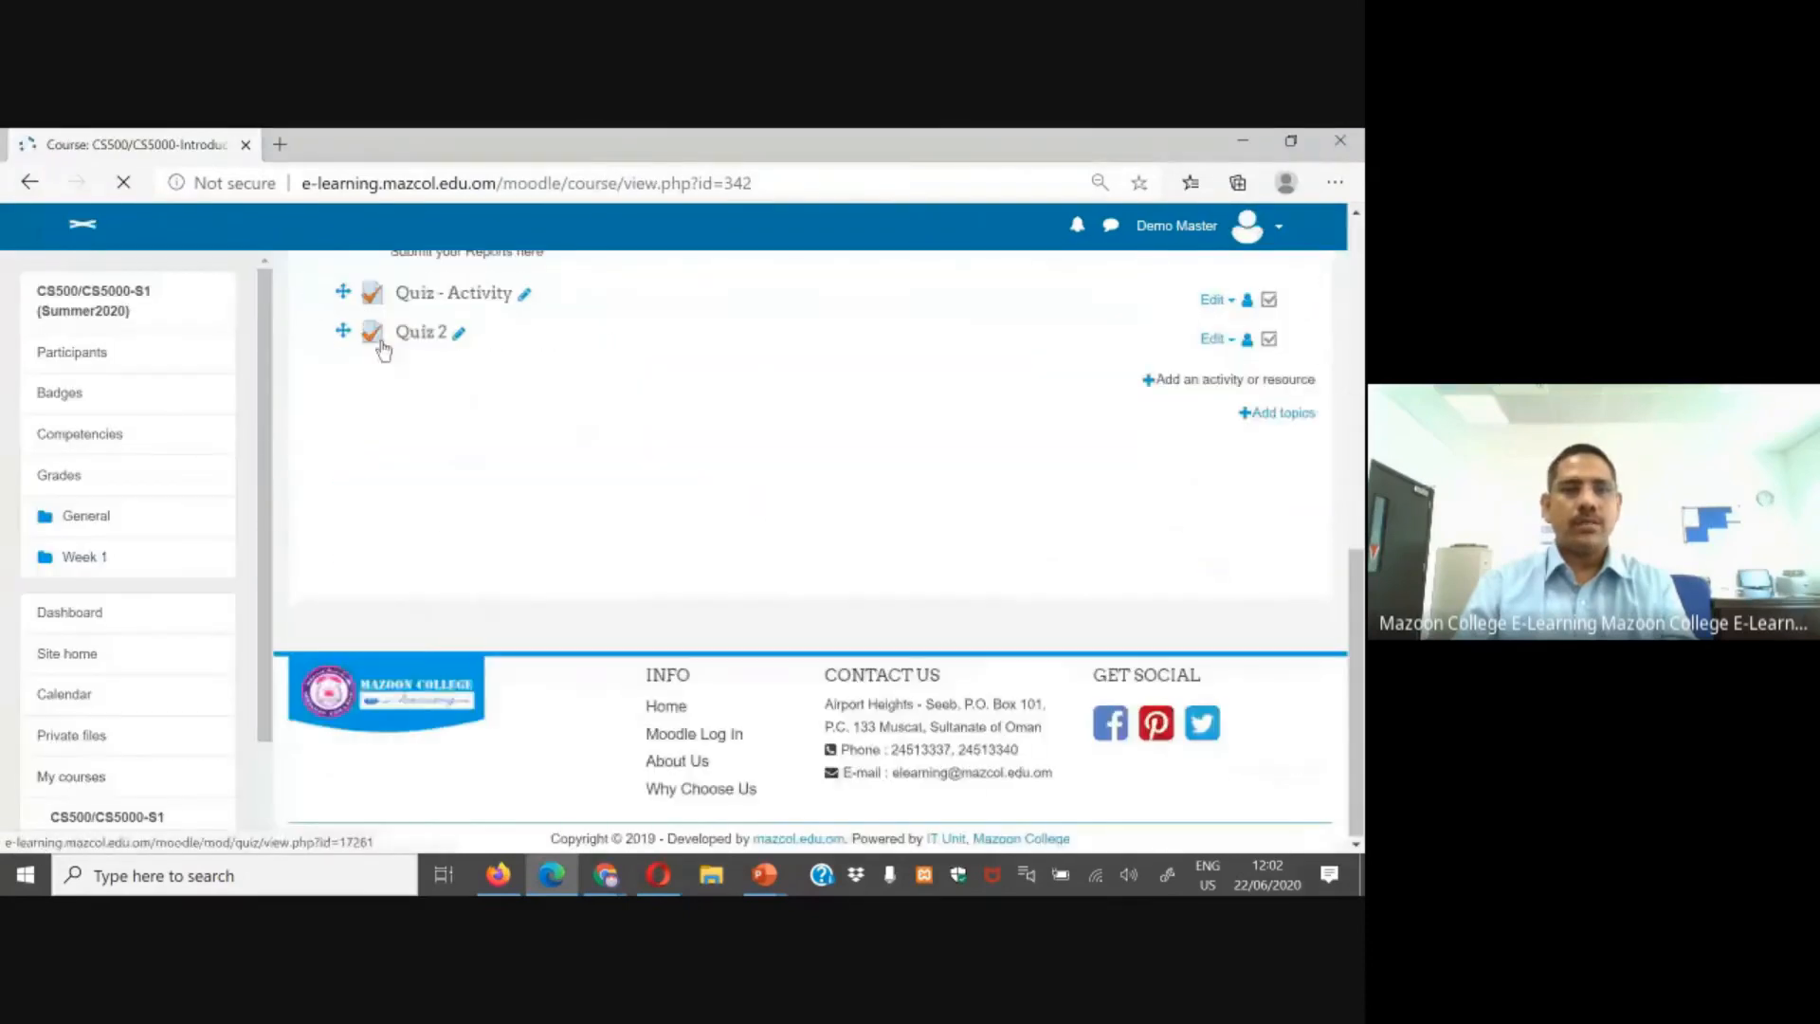
pyautogui.click(498, 874)
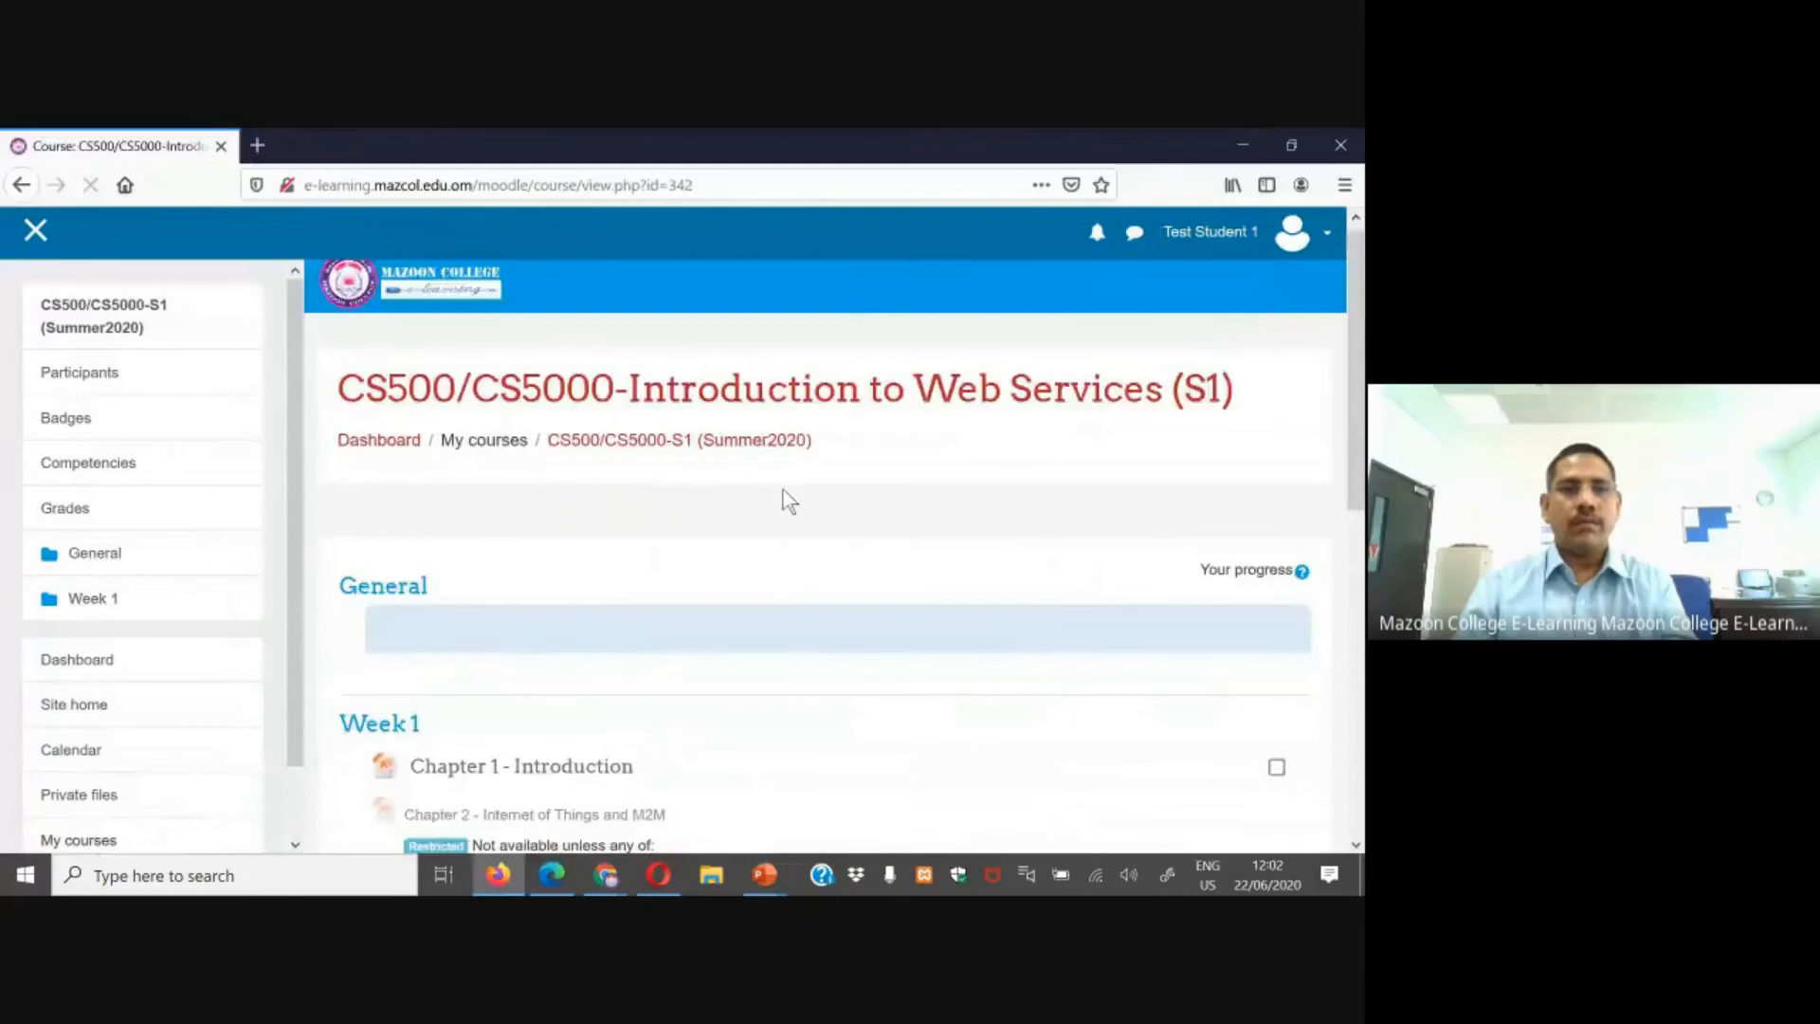
pyautogui.scroll(-5, 784, 499)
pyautogui.click(435, 719)
pyautogui.scroll(-3, 862, 577)
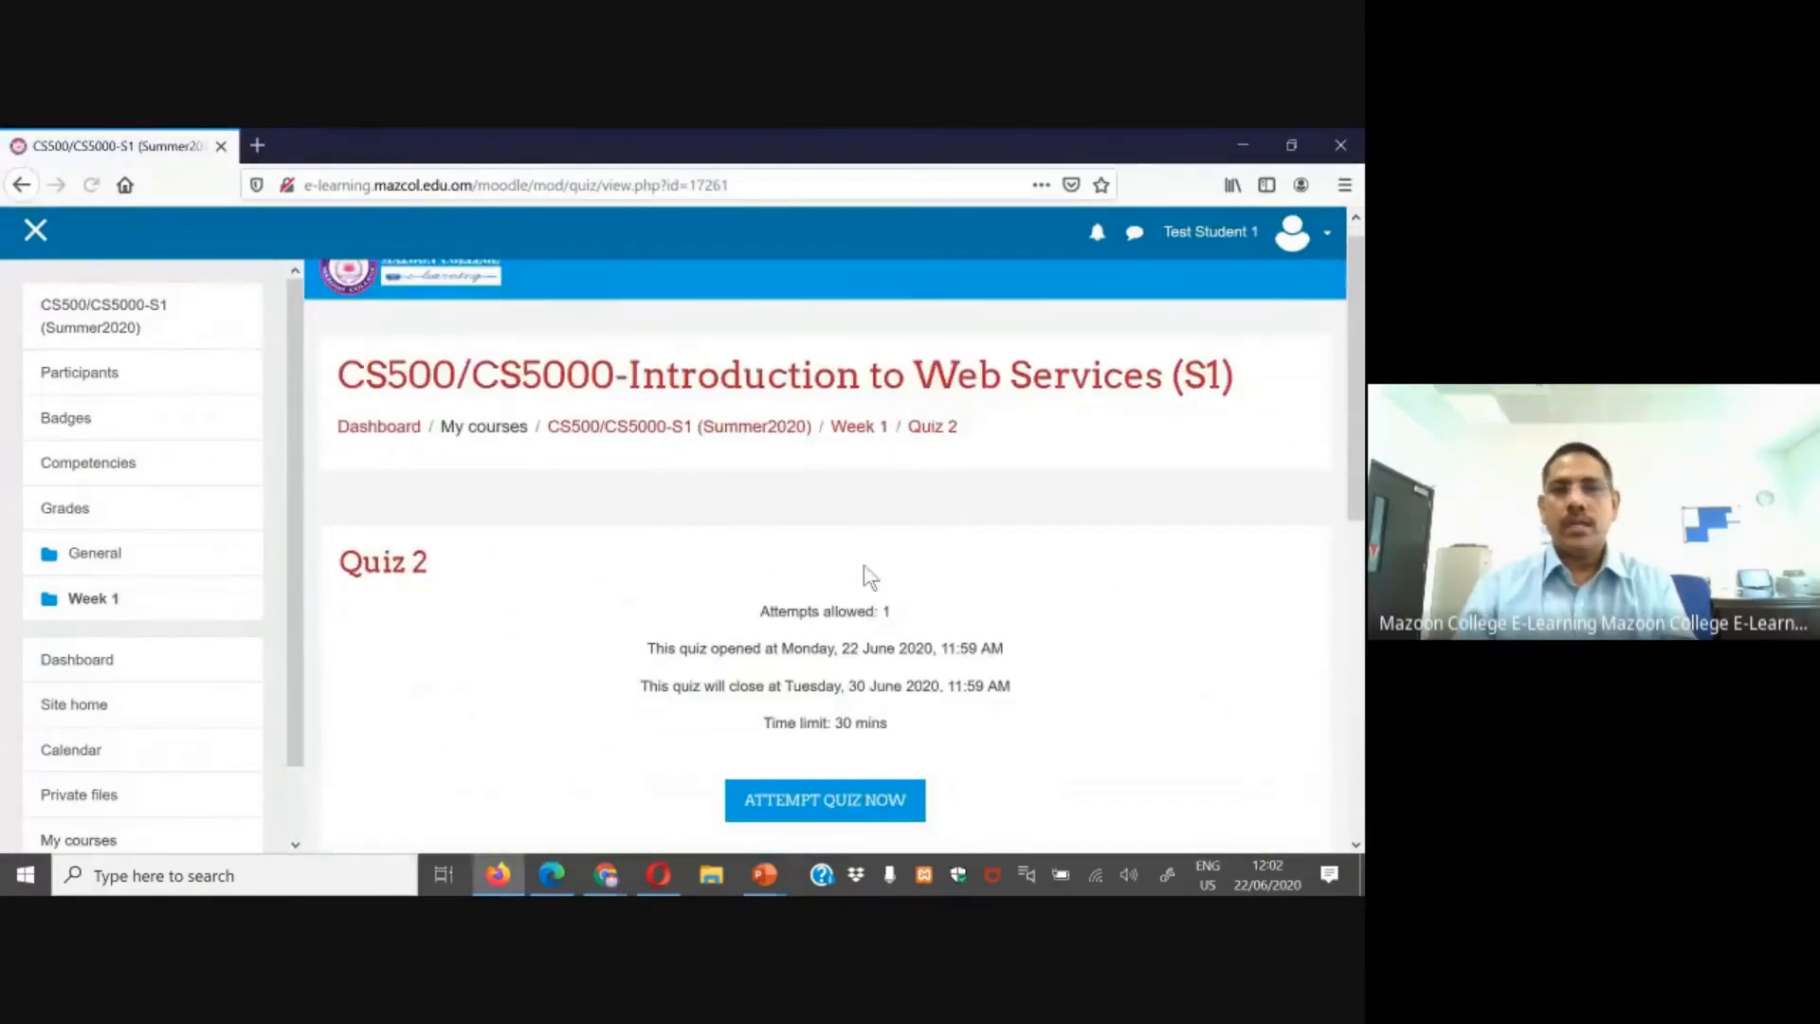
pyautogui.doubleClick(848, 449)
pyautogui.moveTo(841, 450); pyautogui.dragTo(995, 449)
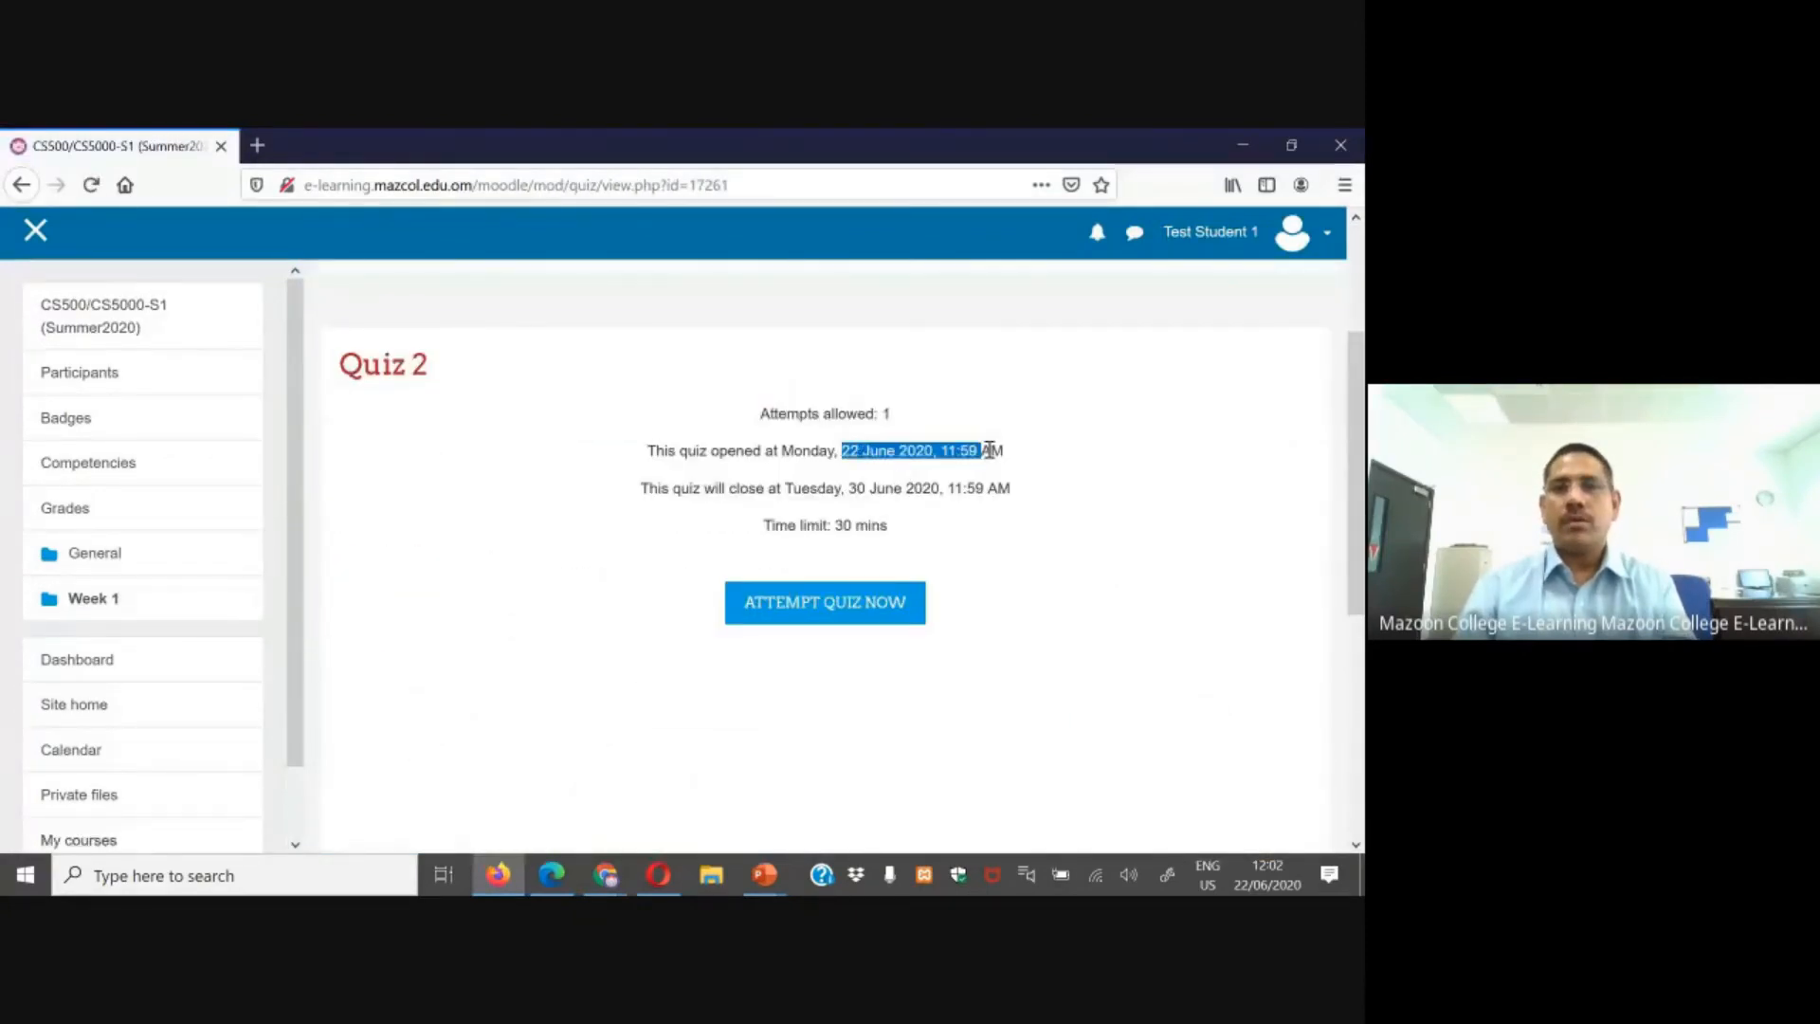
pyautogui.moveTo(845, 489); pyautogui.dragTo(954, 488)
pyautogui.moveTo(805, 527); pyautogui.dragTo(924, 540)
pyautogui.click(923, 540)
pyautogui.moveTo(809, 414); pyautogui.dragTo(883, 414)
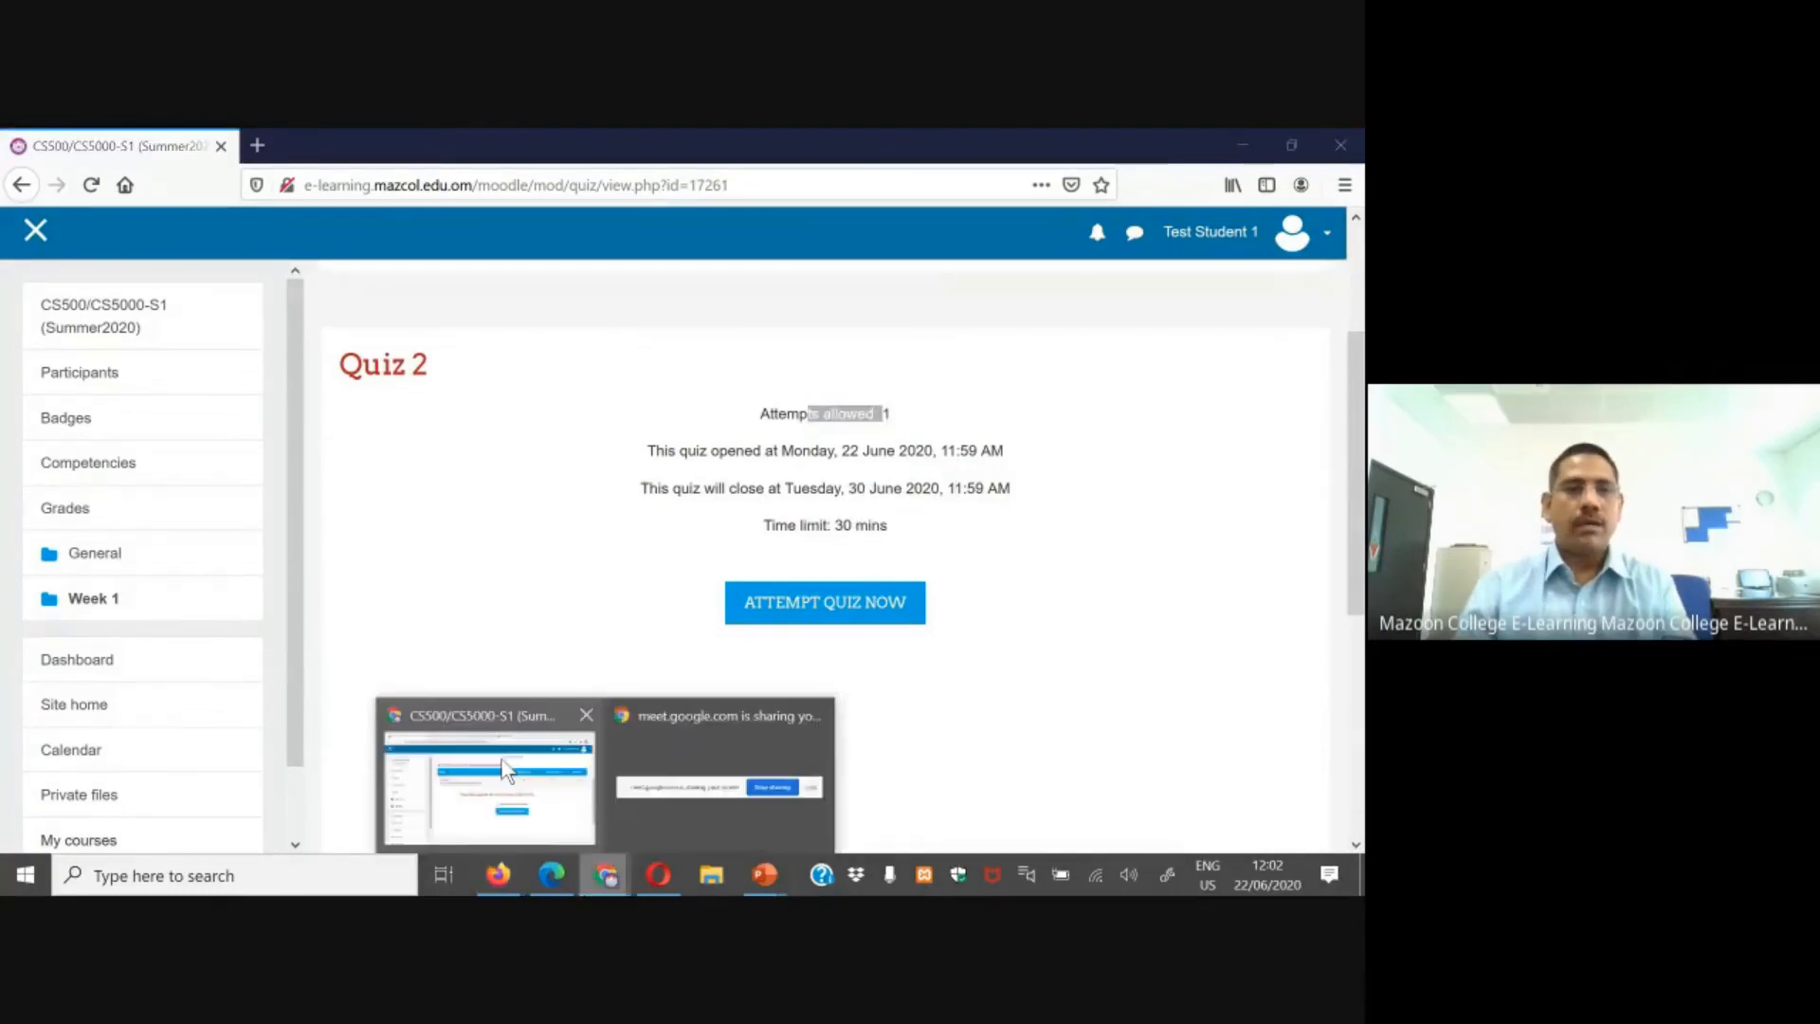
# Step: Switch to the Test Student 2 browser and open the Quiz 2 information page
pyautogui.click(488, 777)
pyautogui.click(152, 323)
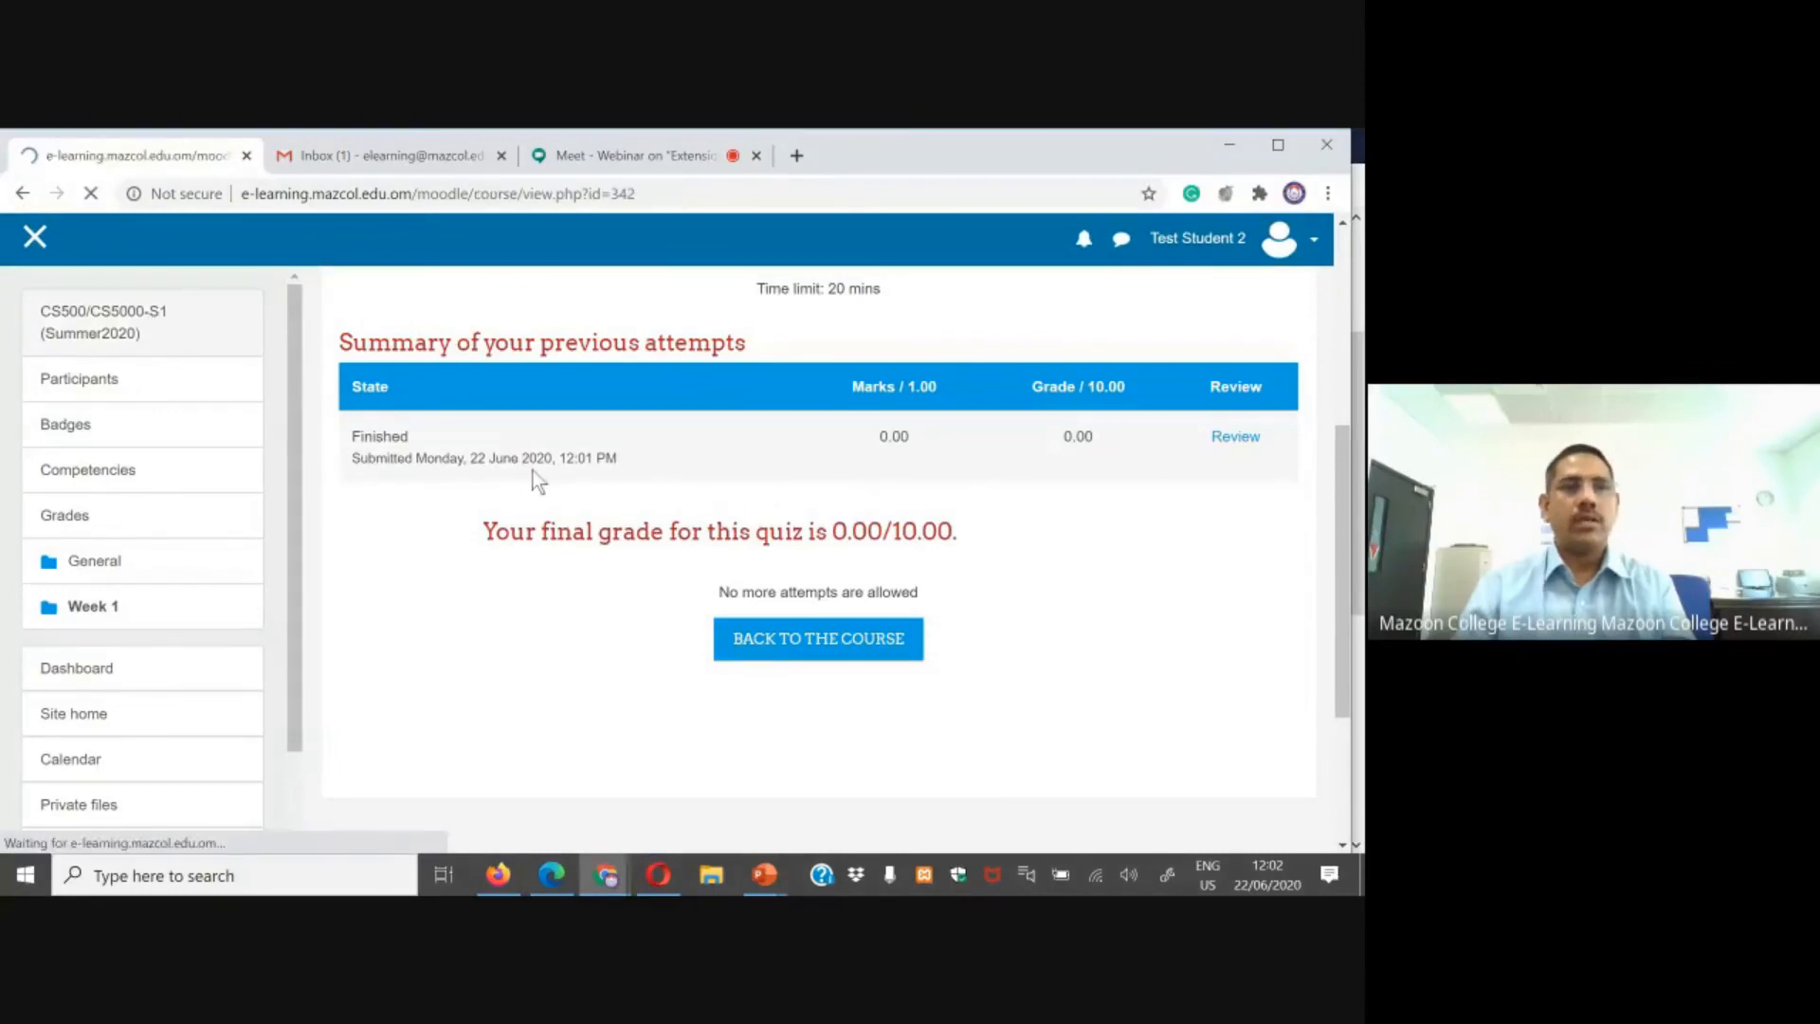
pyautogui.scroll(-6, 453, 647)
pyautogui.click(451, 642)
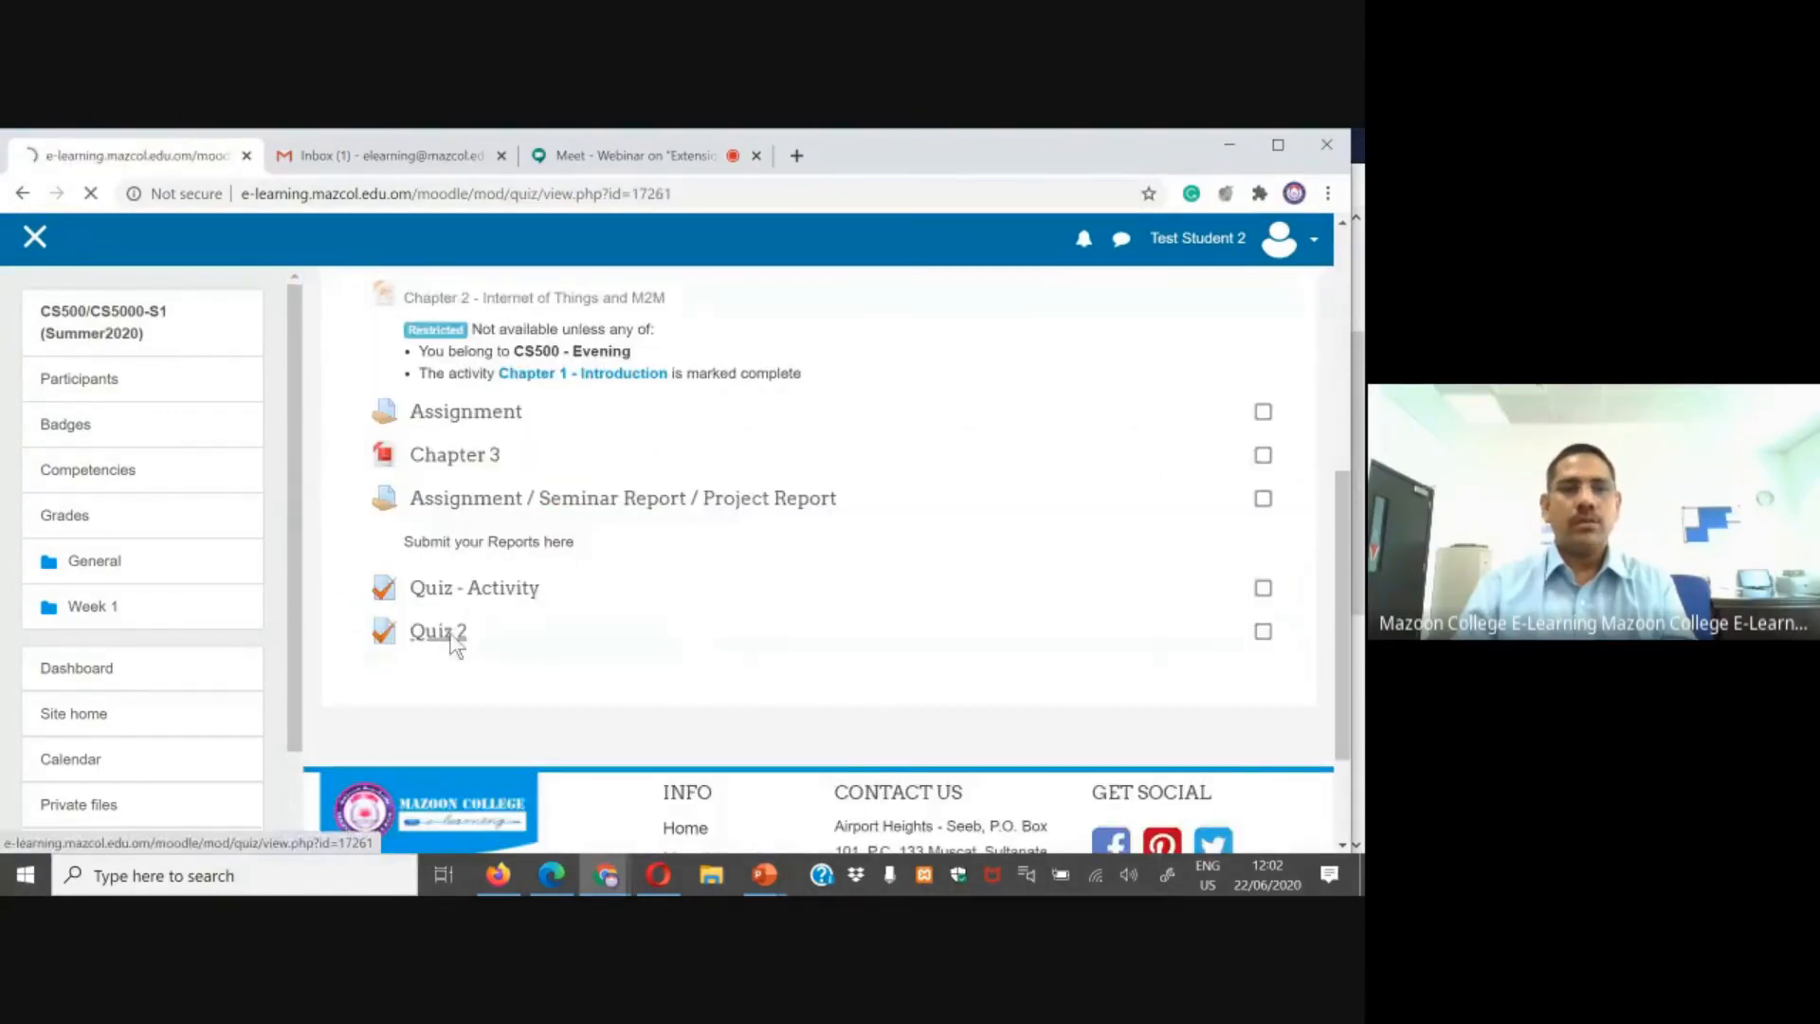
pyautogui.scroll(-3, 577, 630)
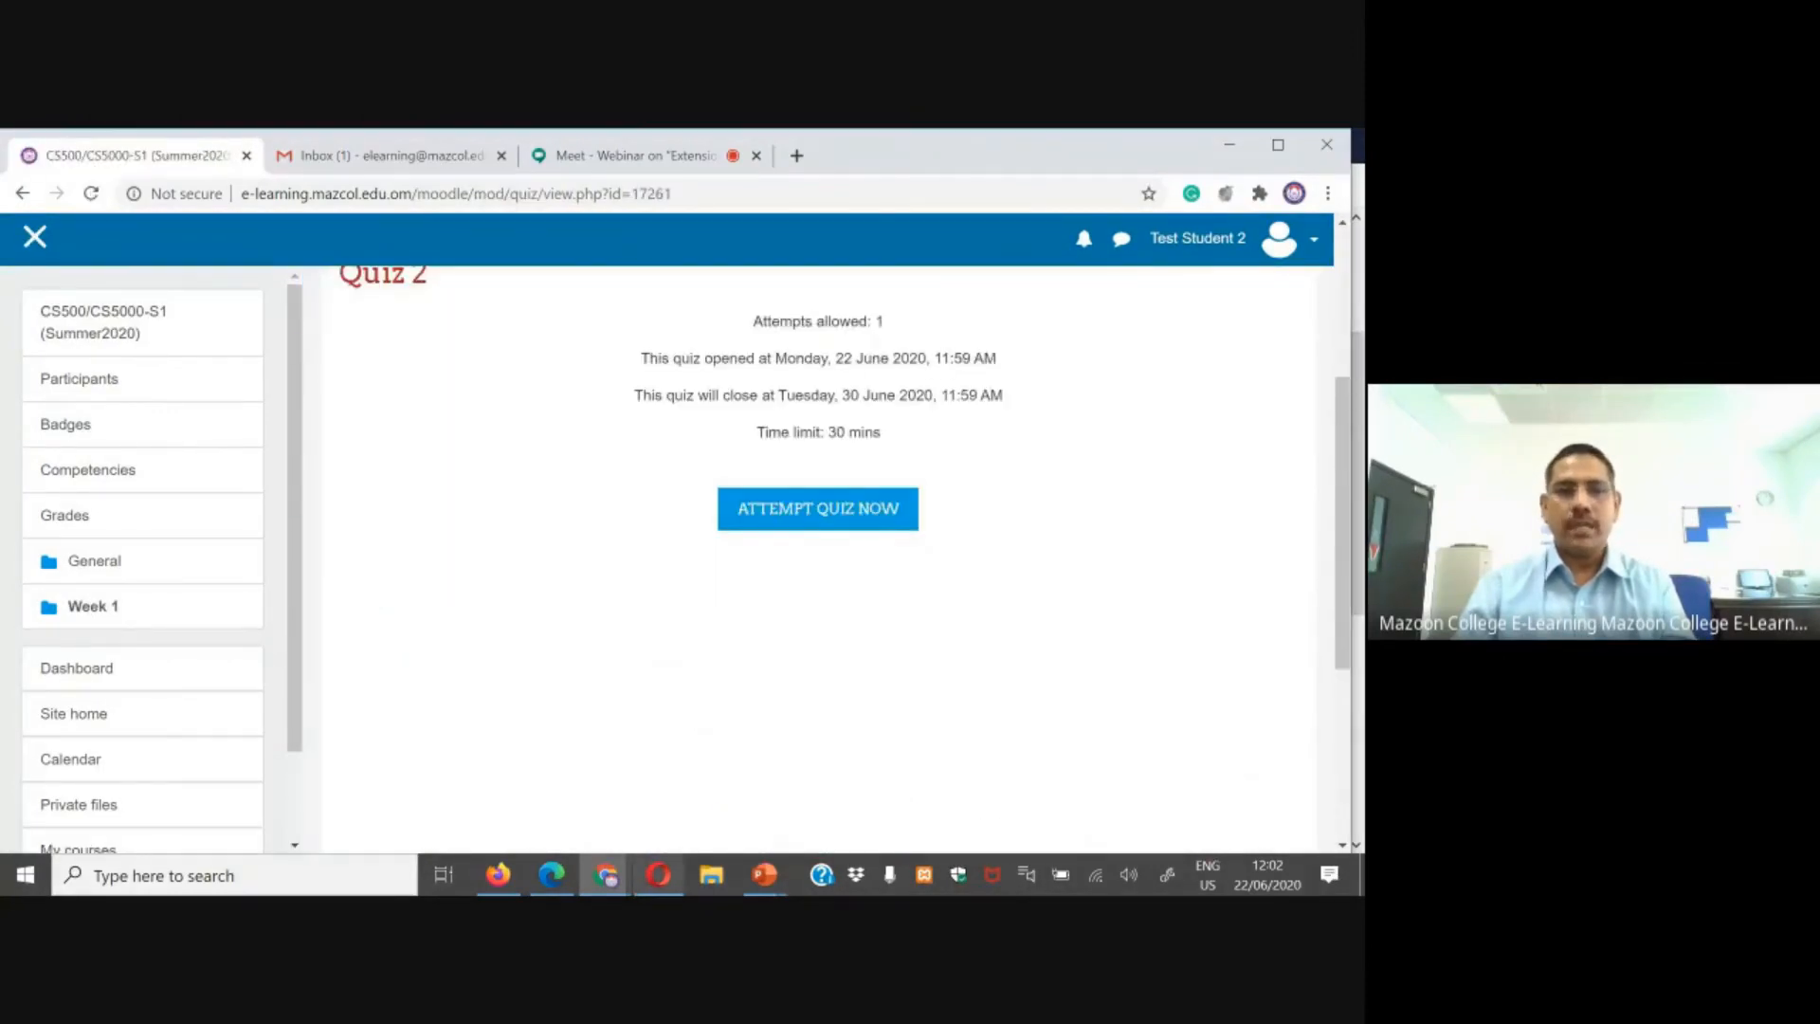
# Step: Switch to the user 51 browser, open Quiz 2 from the course and review its time limit
pyautogui.click(659, 874)
pyautogui.scroll(-1, 341, 599)
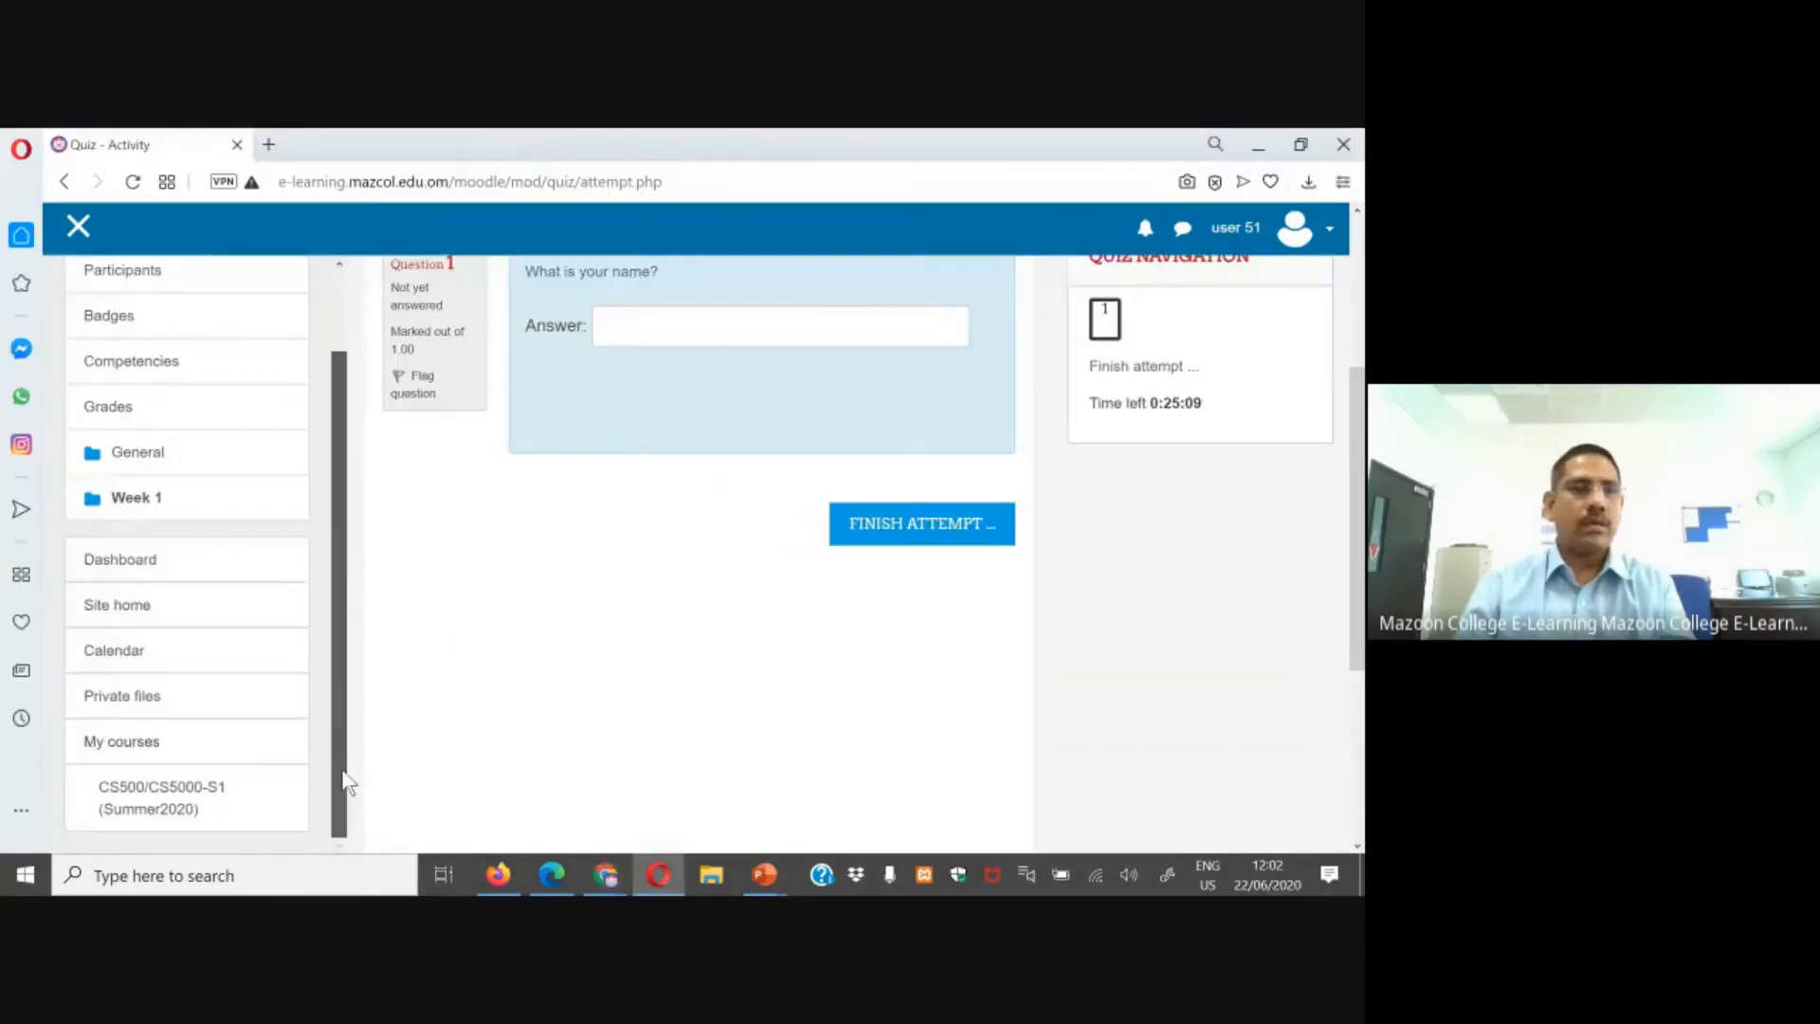
pyautogui.click(158, 803)
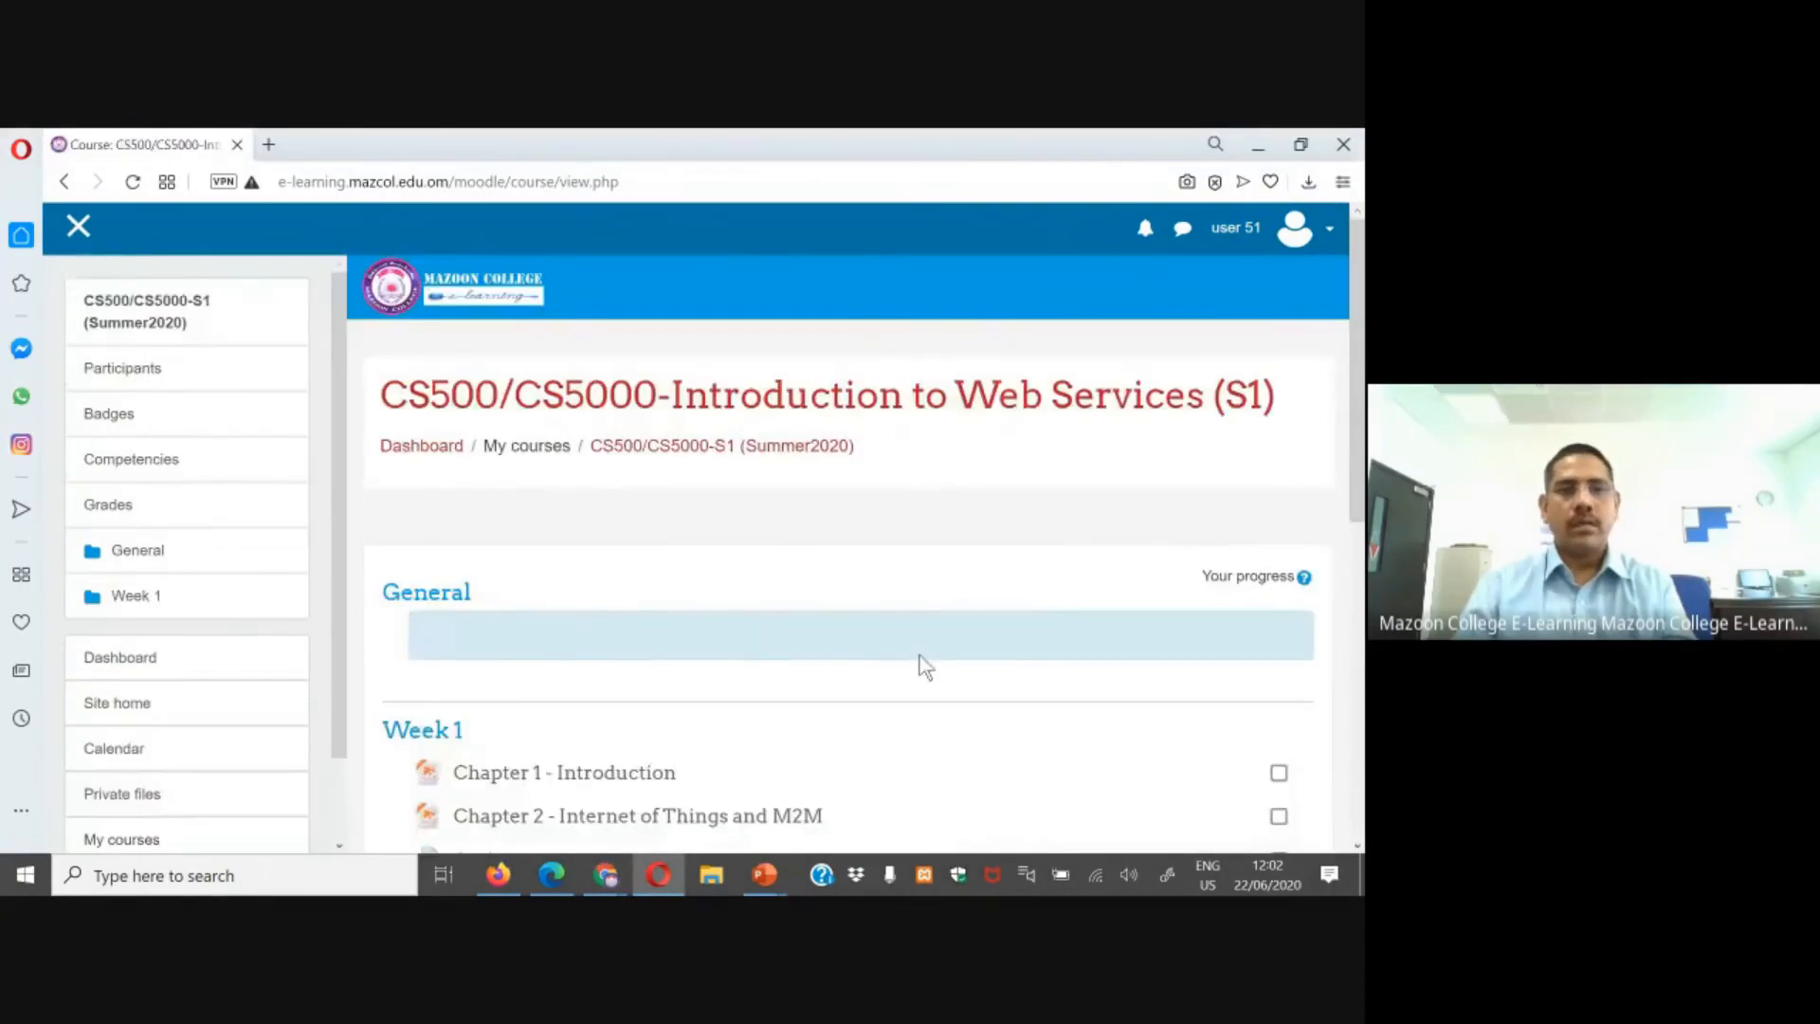
pyautogui.scroll(-5, 919, 663)
pyautogui.click(487, 547)
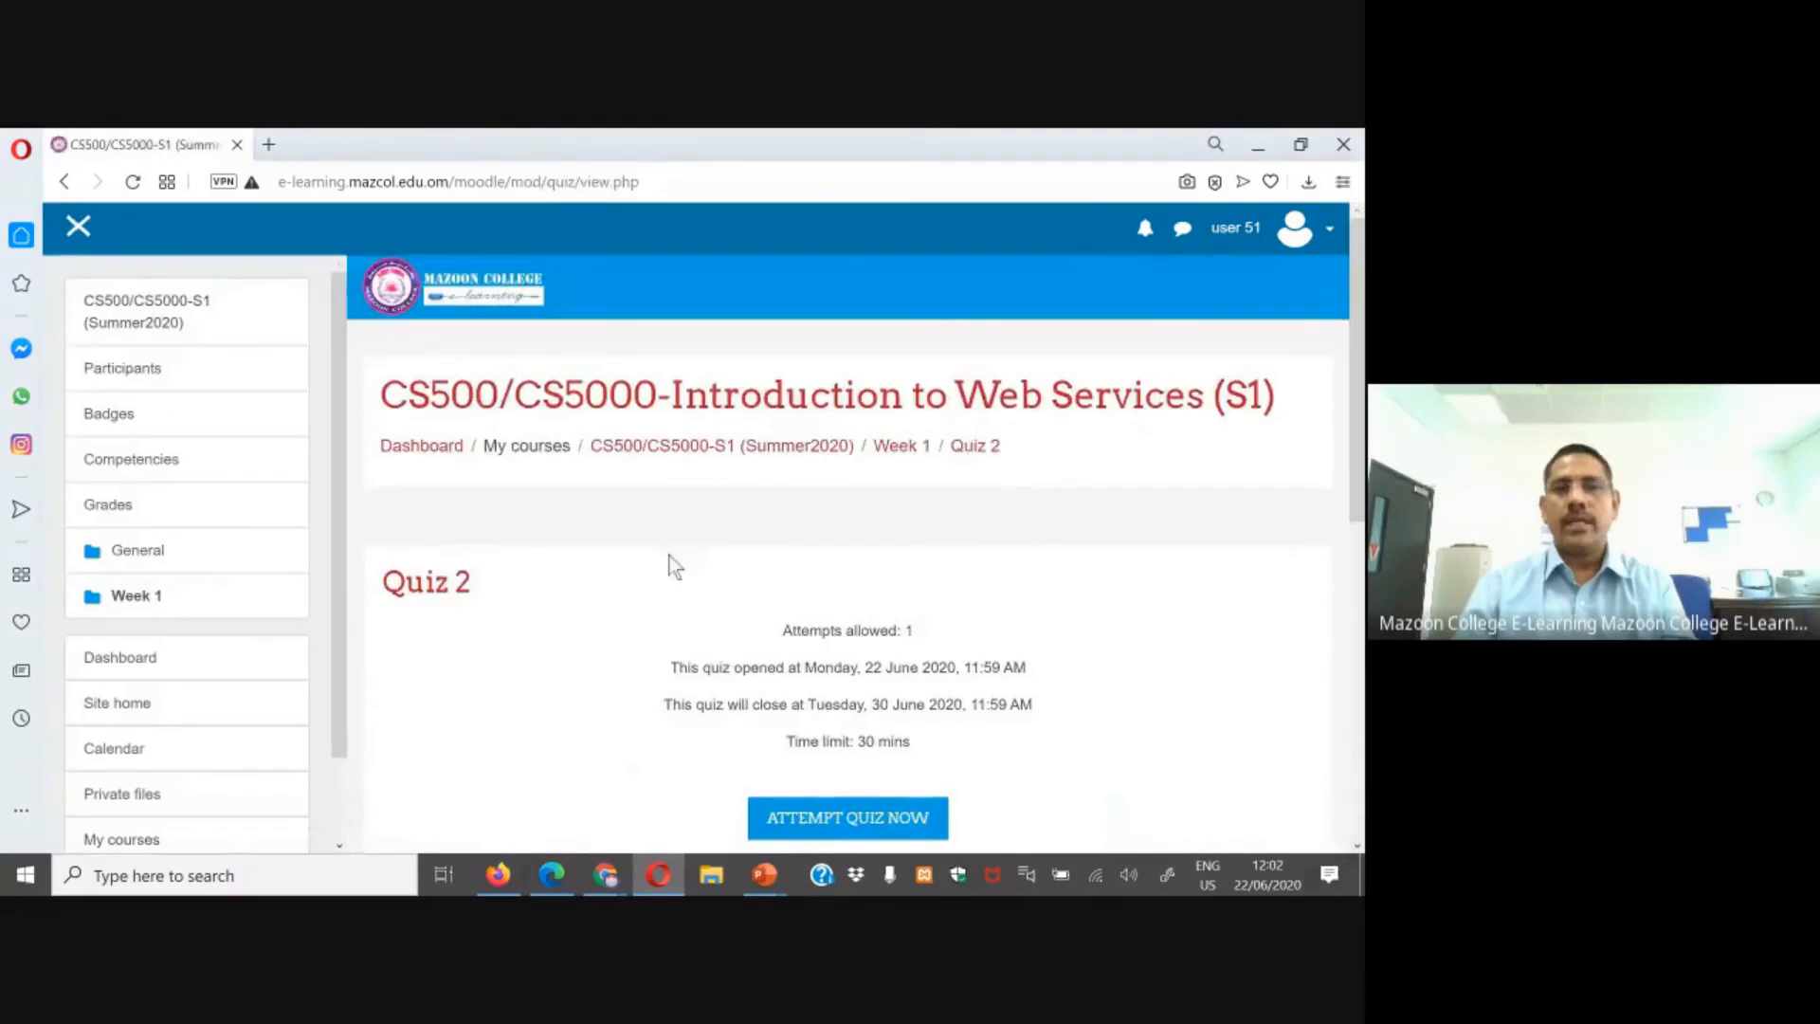
pyautogui.scroll(-2, 669, 555)
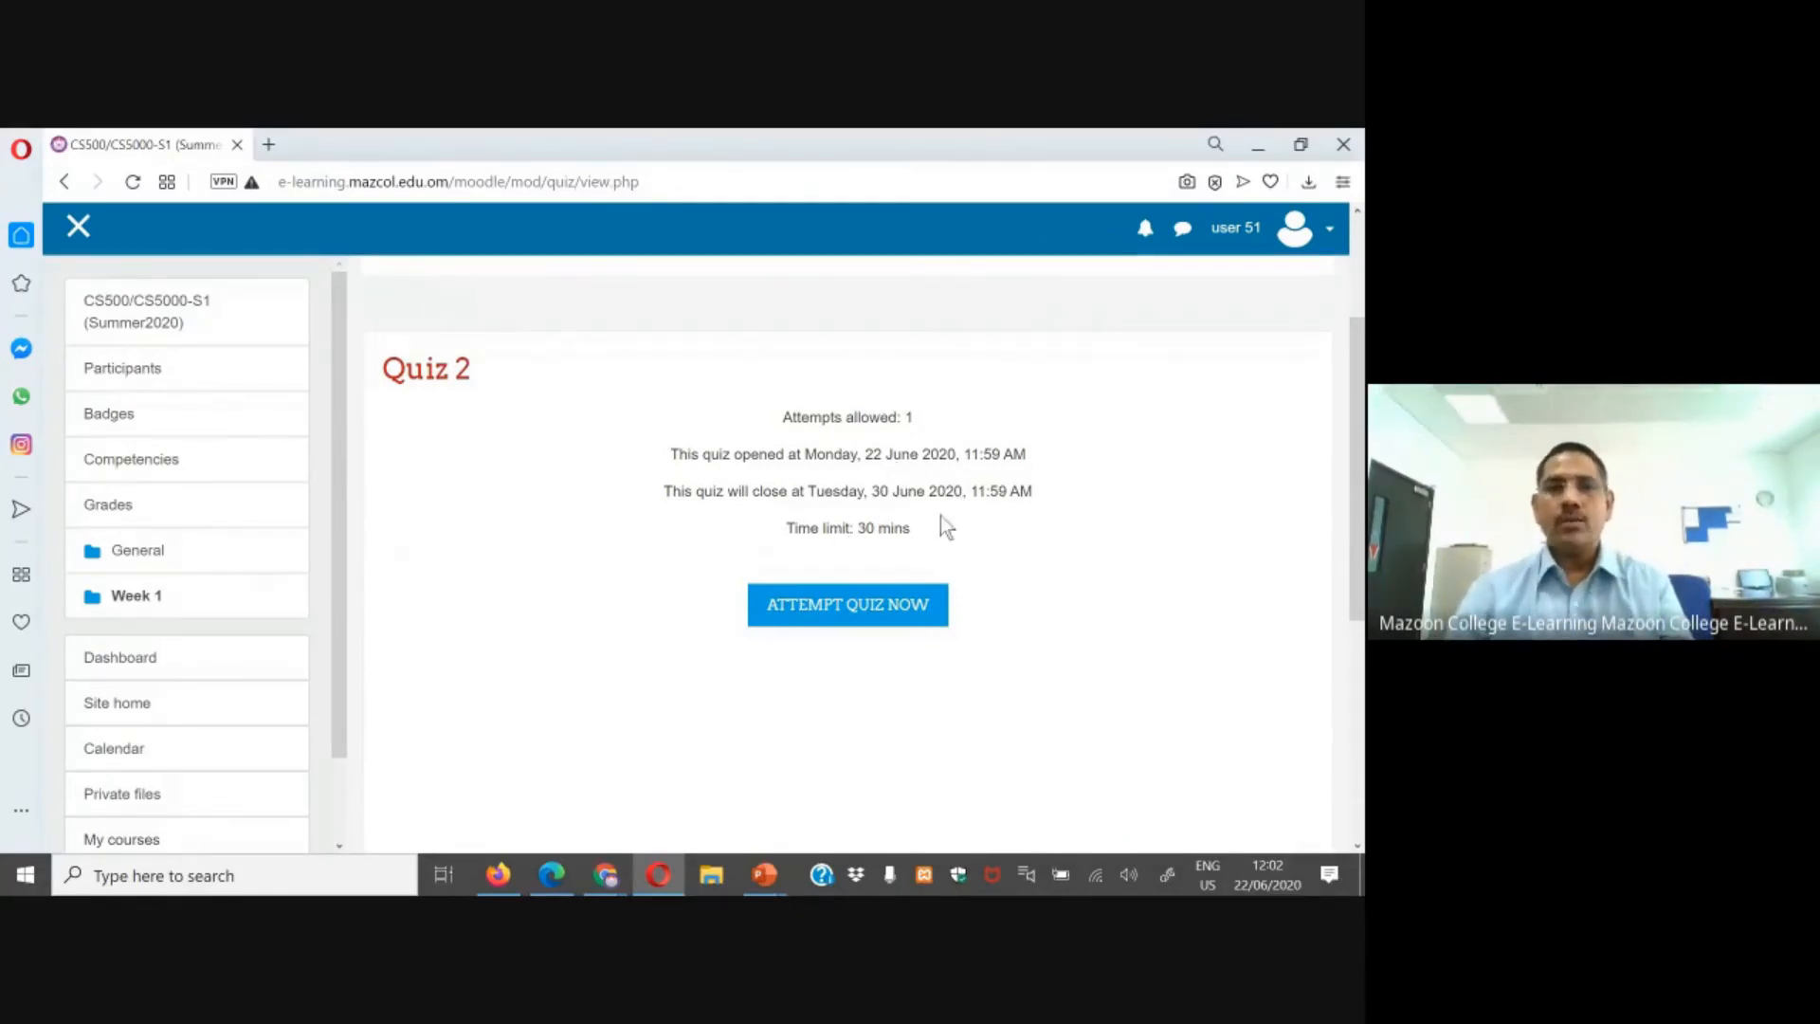
pyautogui.moveTo(786, 527); pyautogui.dragTo(925, 530)
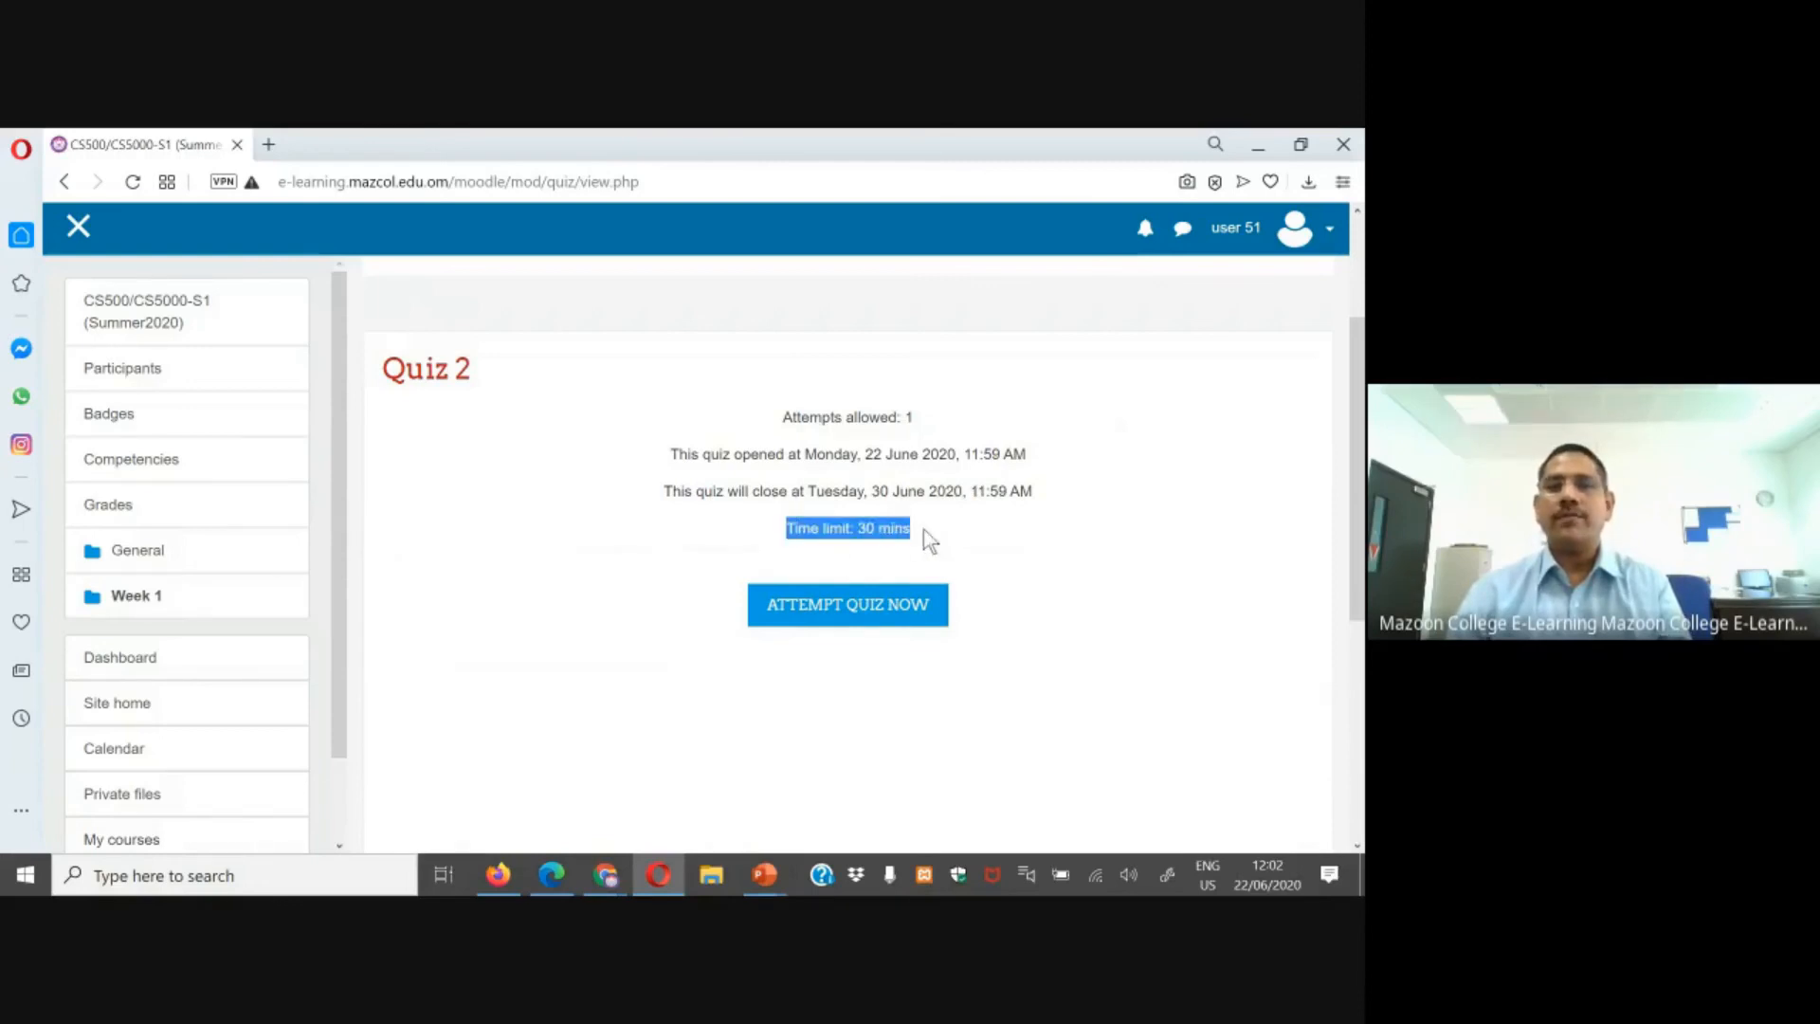
pyautogui.click(1064, 571)
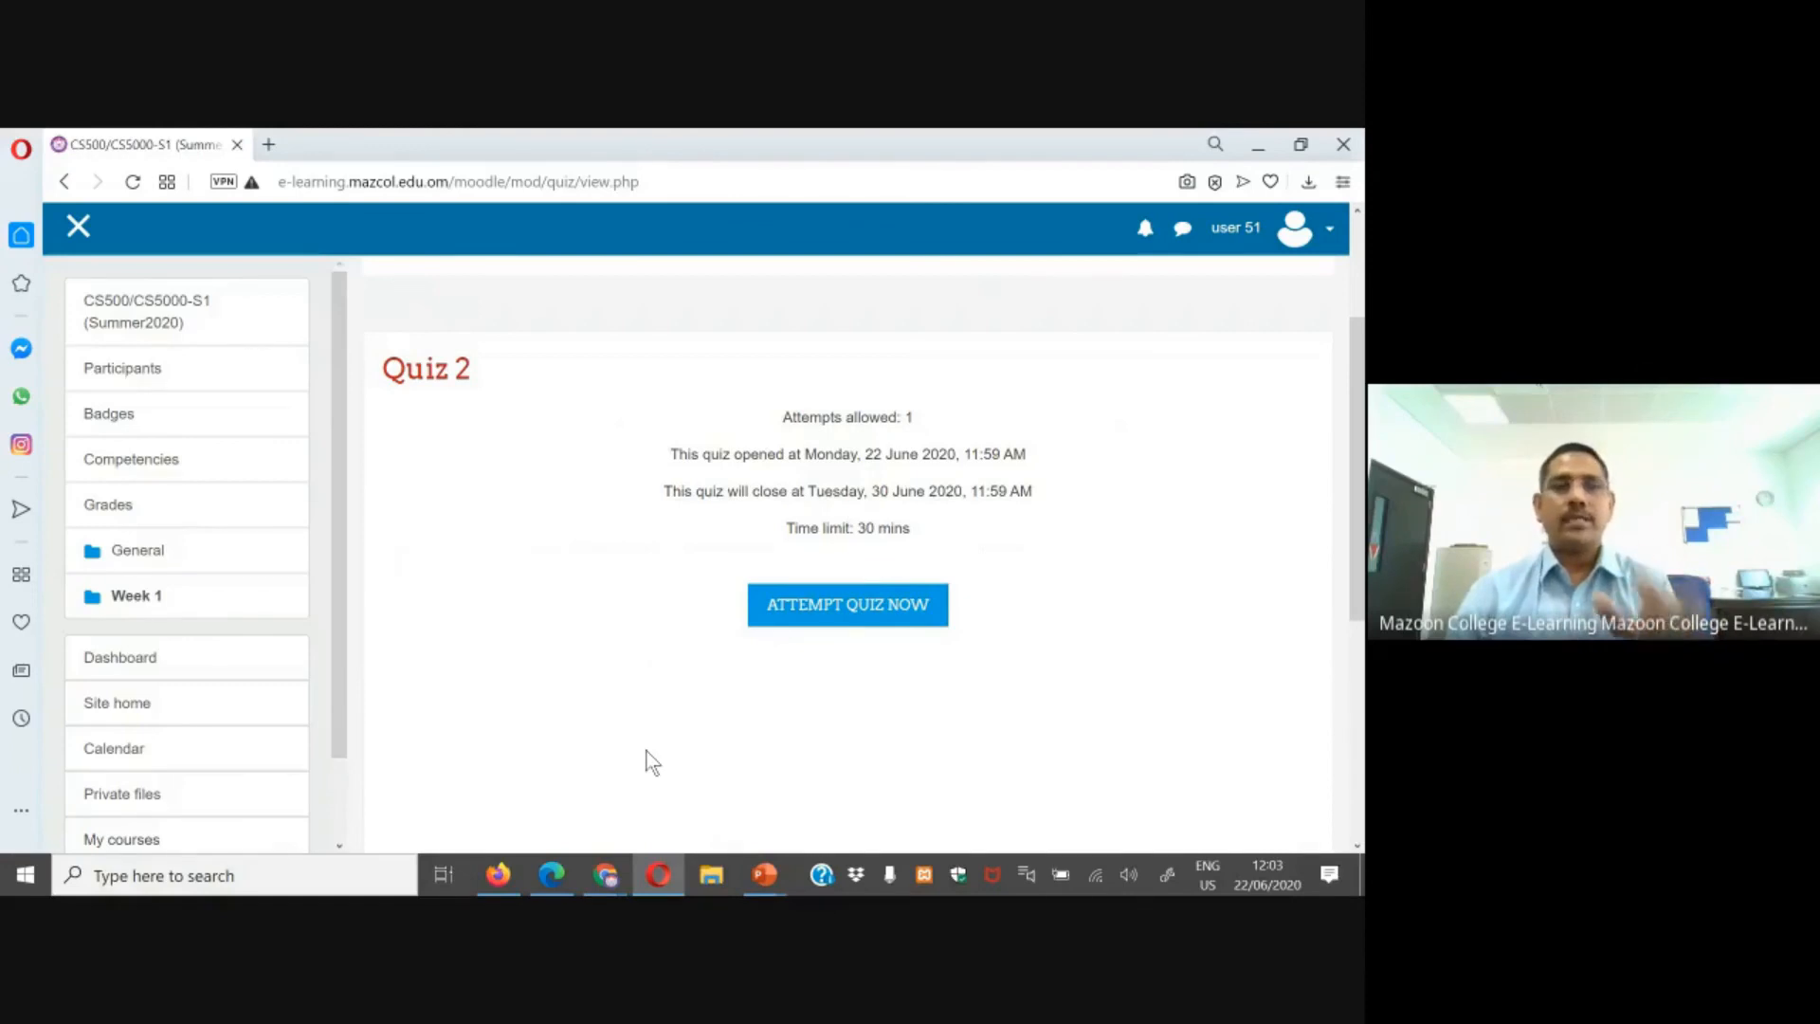
# Step: As the teacher, open Quiz 2's user overrides and start adding a new user override
pyautogui.click(555, 876)
pyautogui.scroll(2, 568, 577)
pyautogui.click(412, 528)
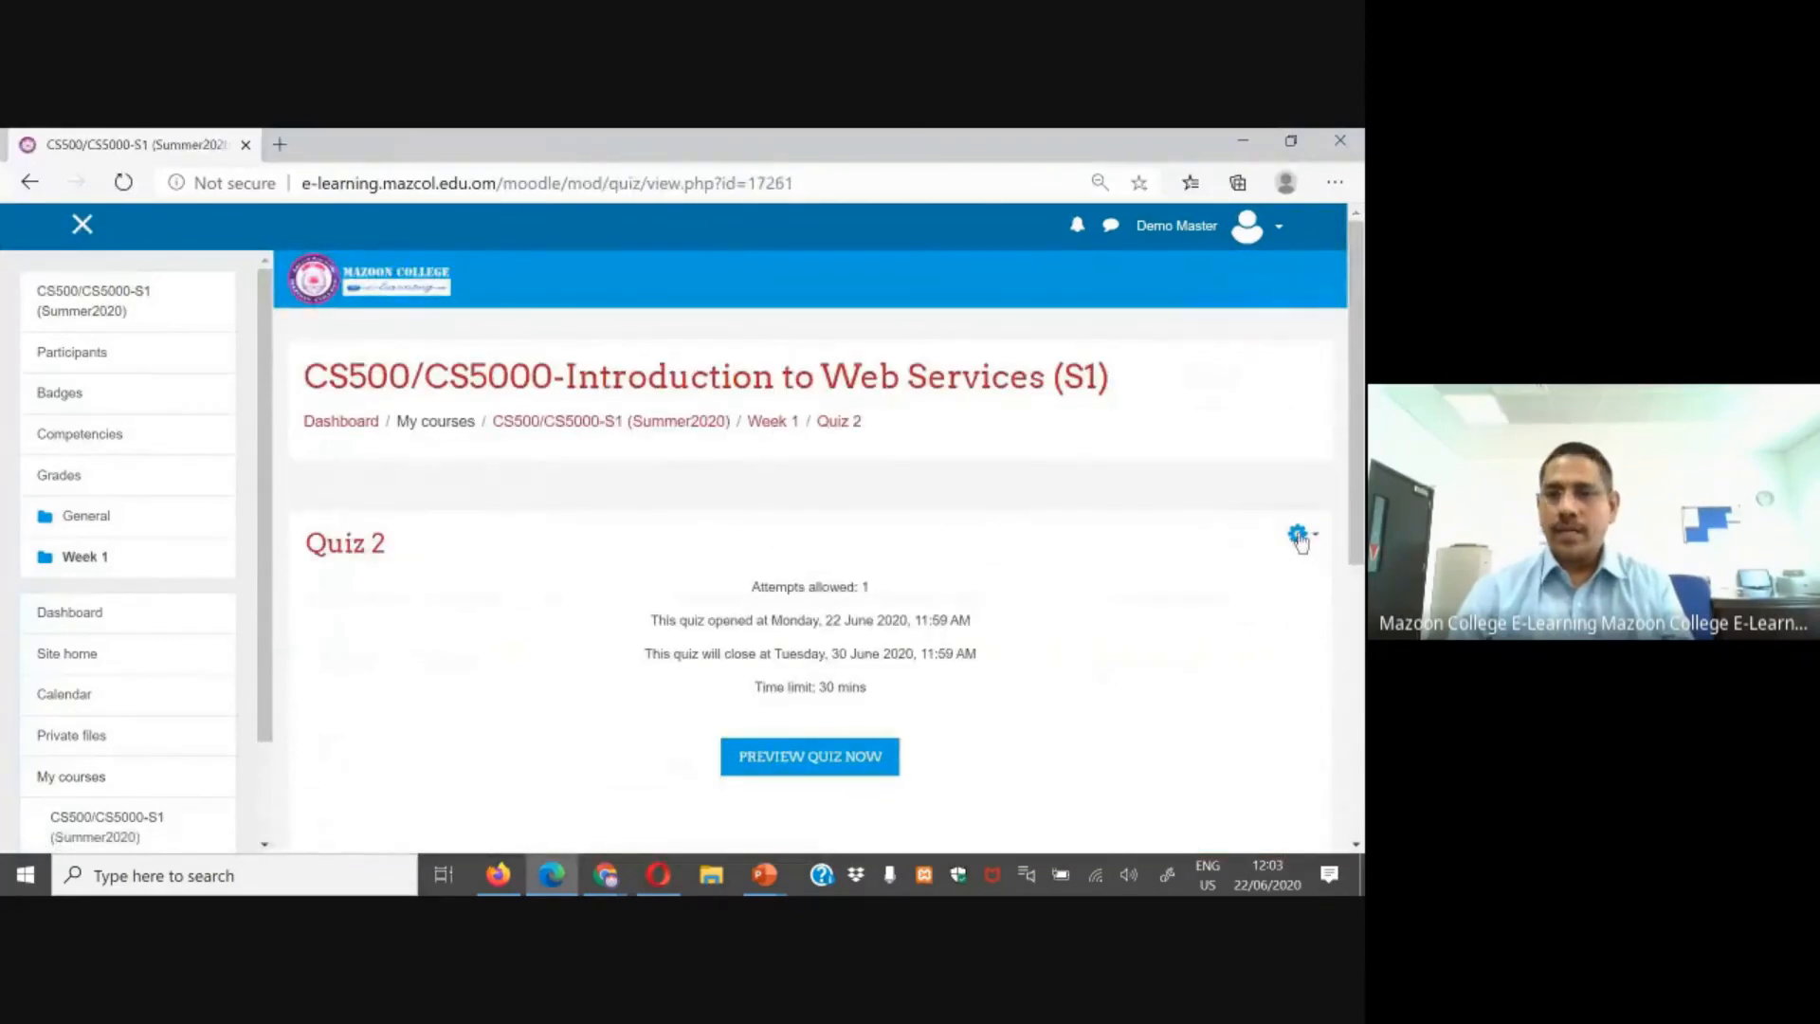
pyautogui.click(1297, 534)
pyautogui.click(1208, 625)
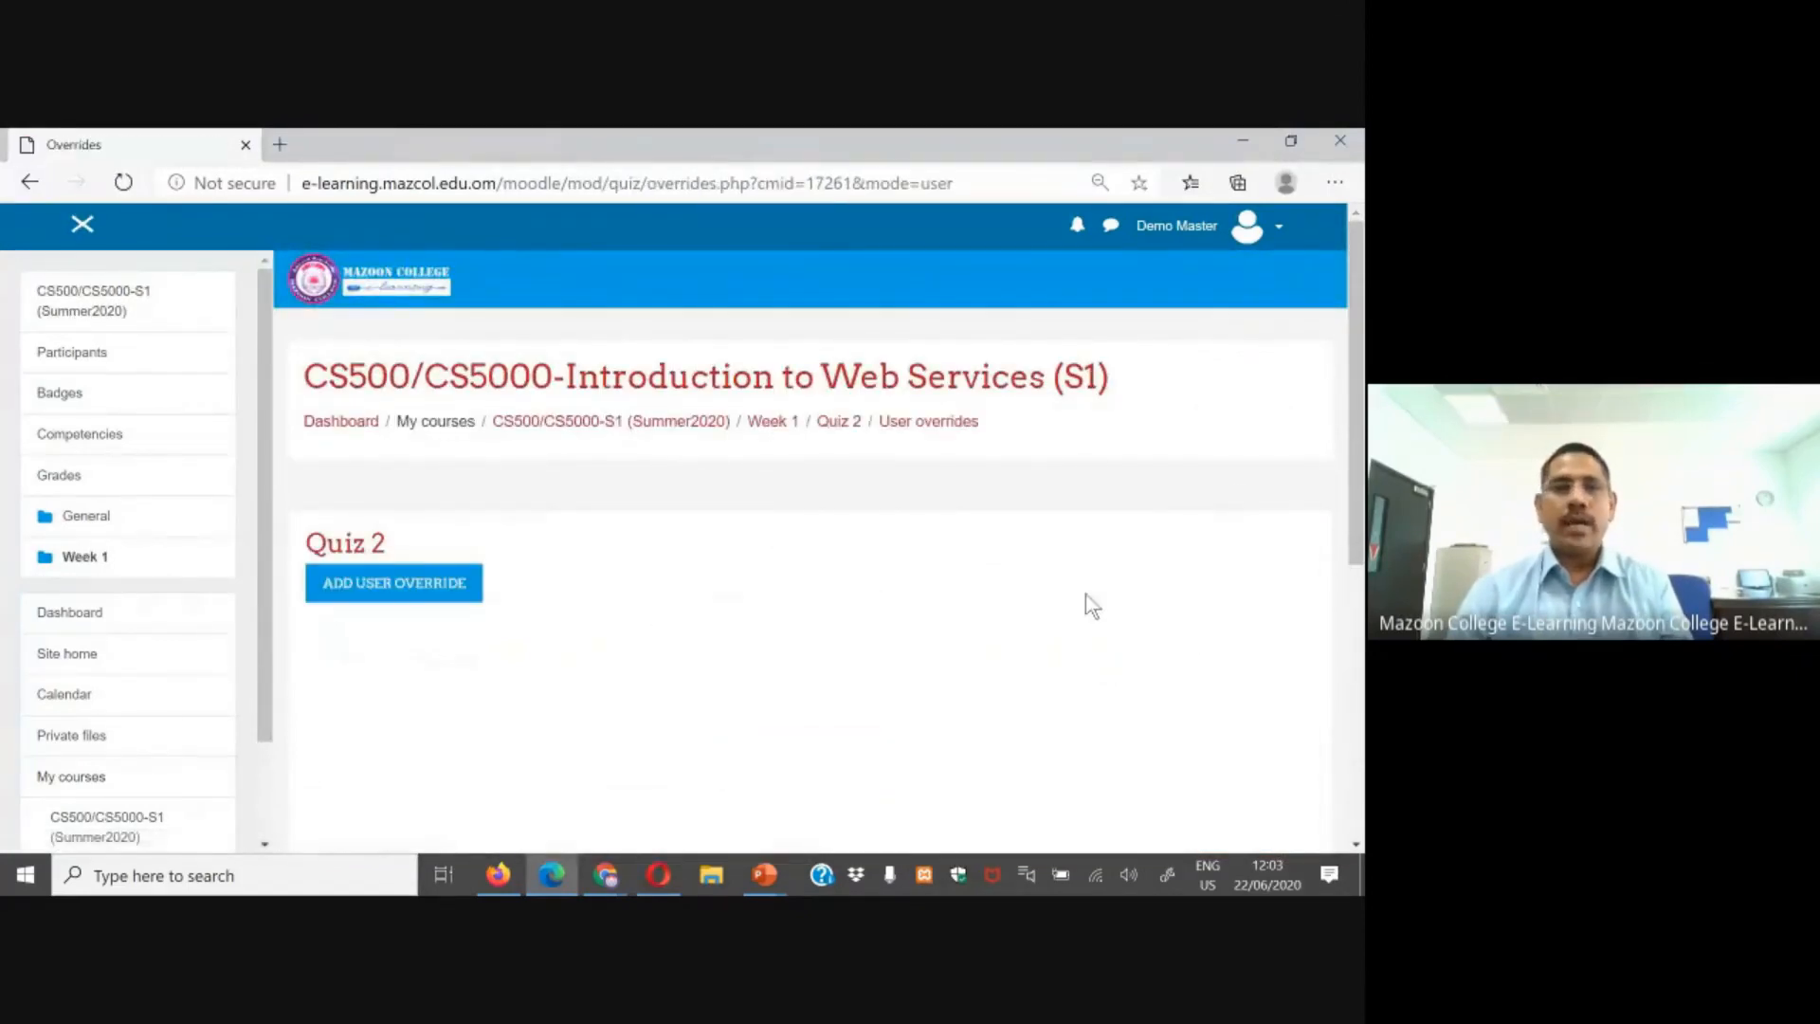
pyautogui.click(382, 586)
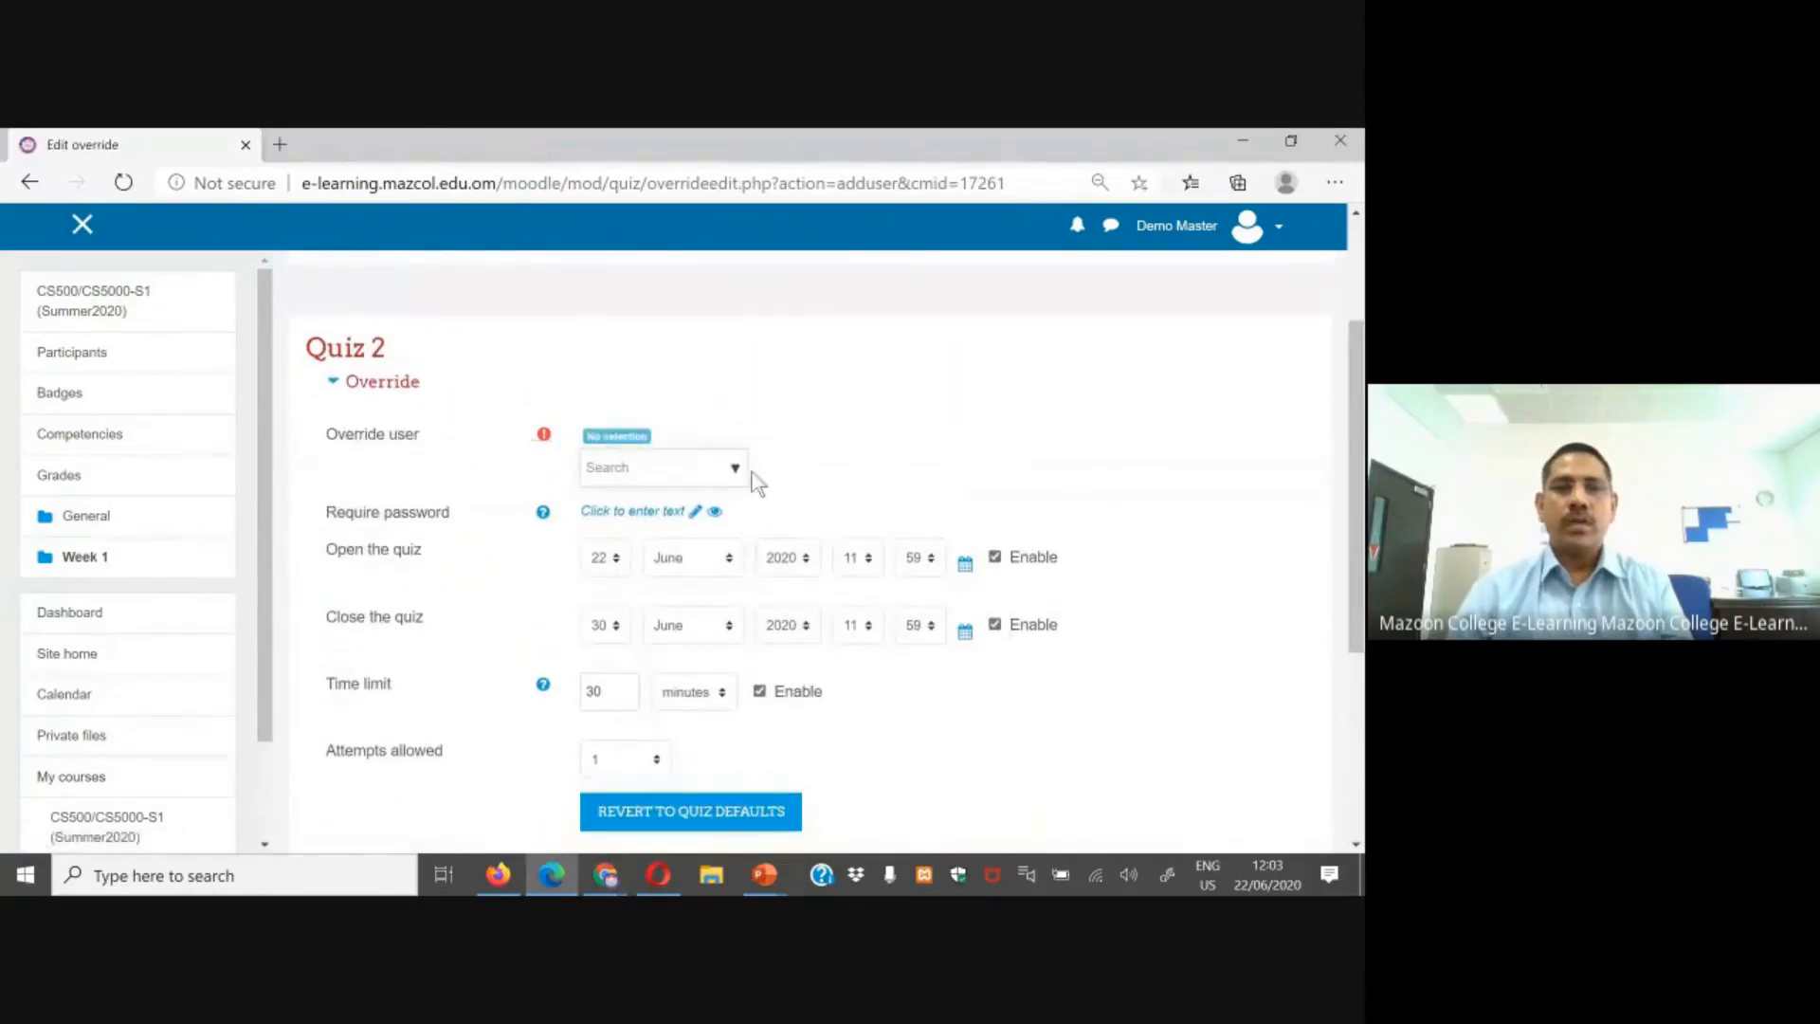
# Step: Add a user override for user 51 setting the time limit to 45 minutes, and save it
pyautogui.click(735, 471)
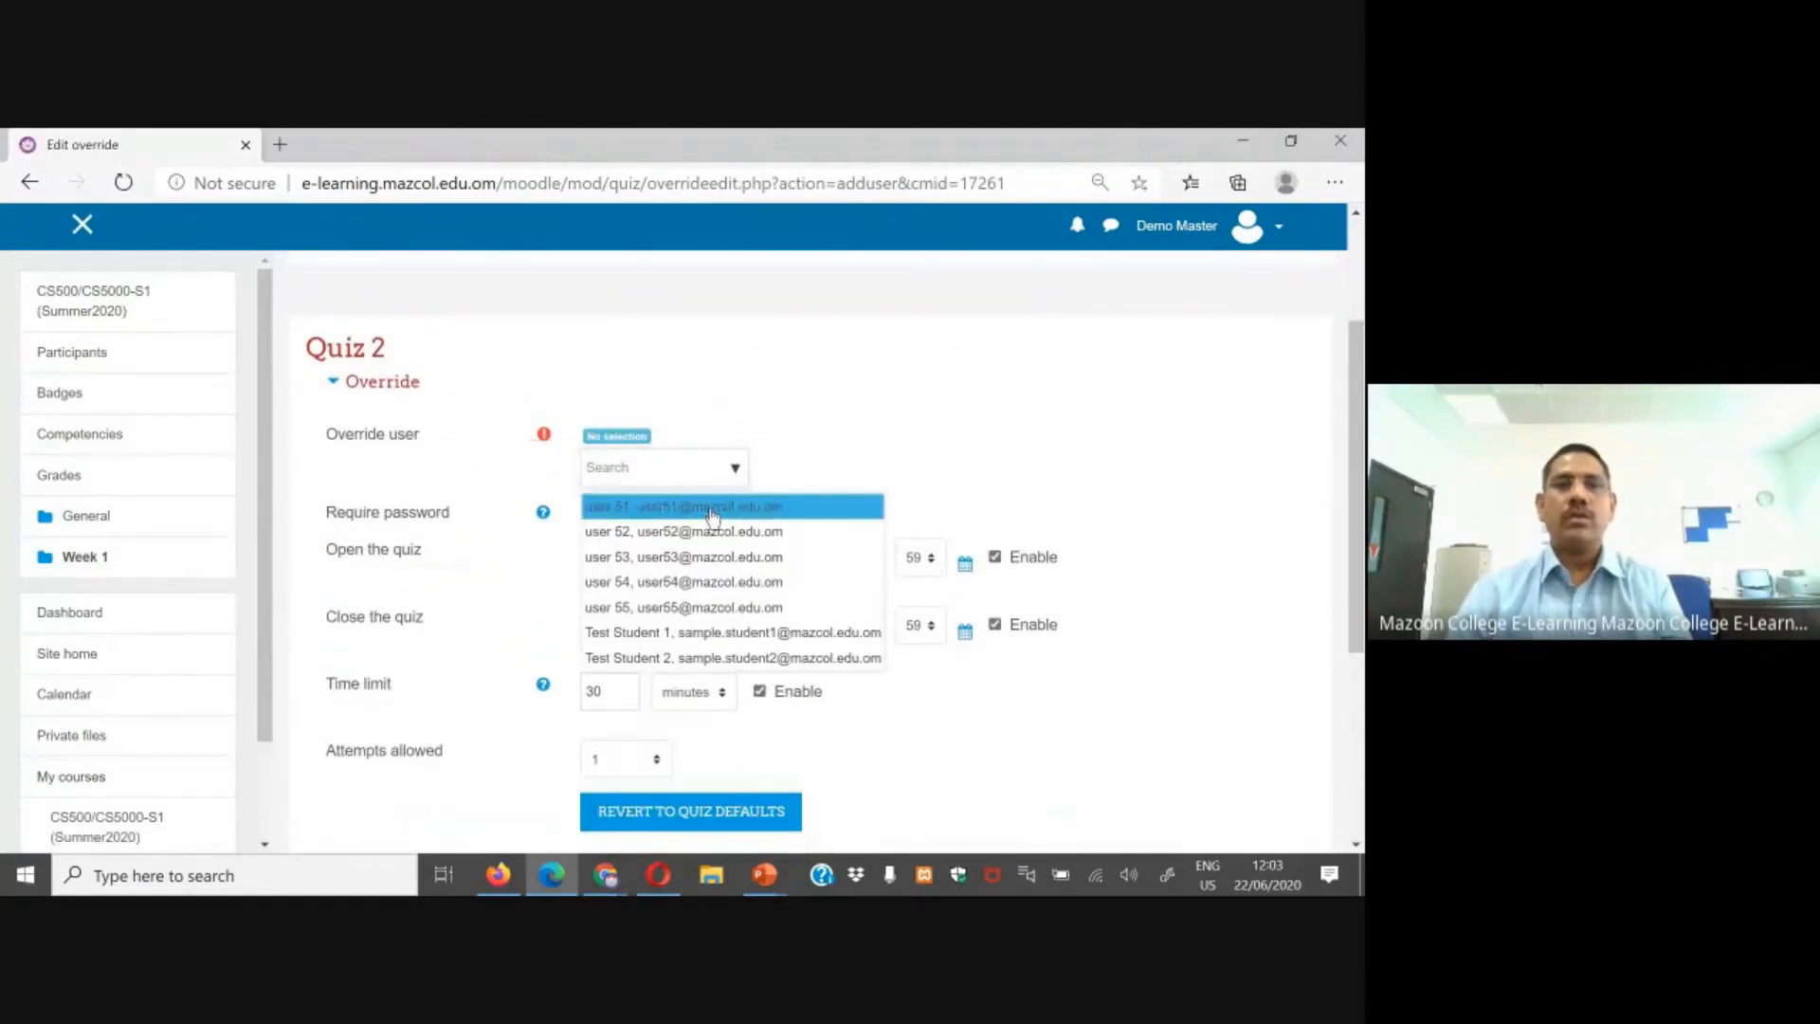
pyautogui.click(713, 514)
pyautogui.scroll(-3, 780, 499)
pyautogui.moveTo(626, 497); pyautogui.dragTo(514, 509)
pyautogui.write('1')
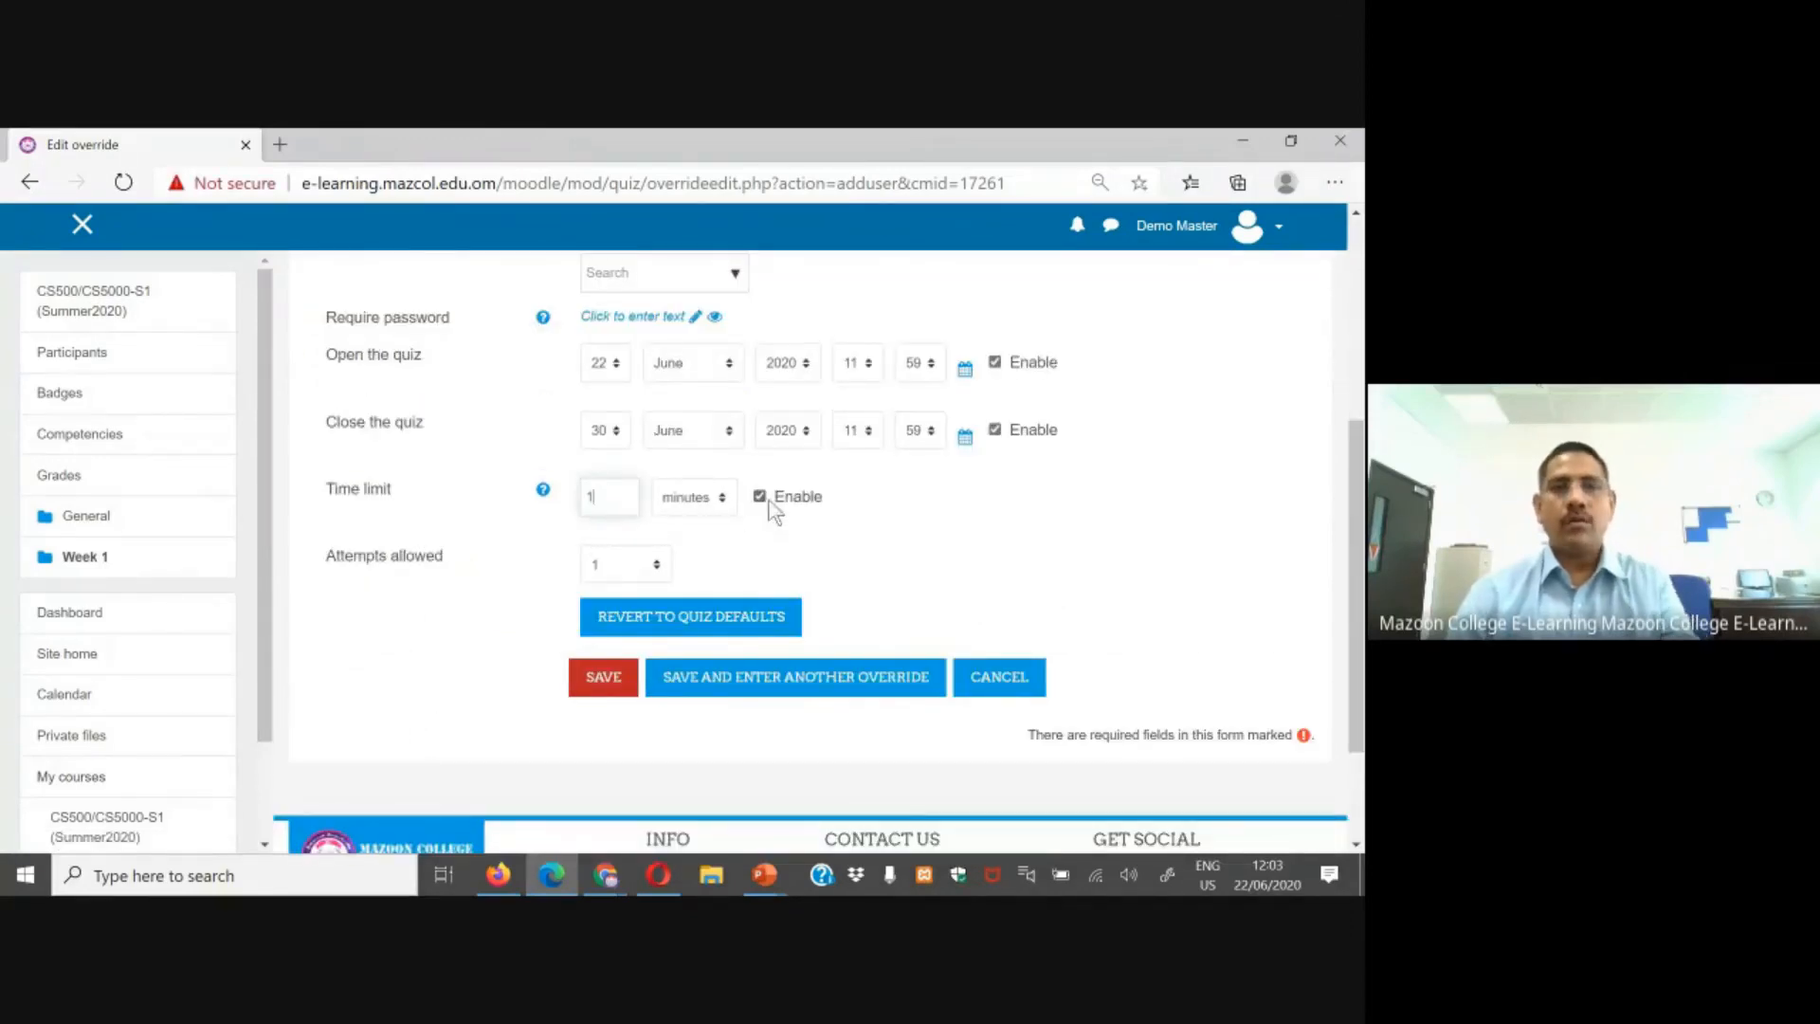
pyautogui.click(720, 496)
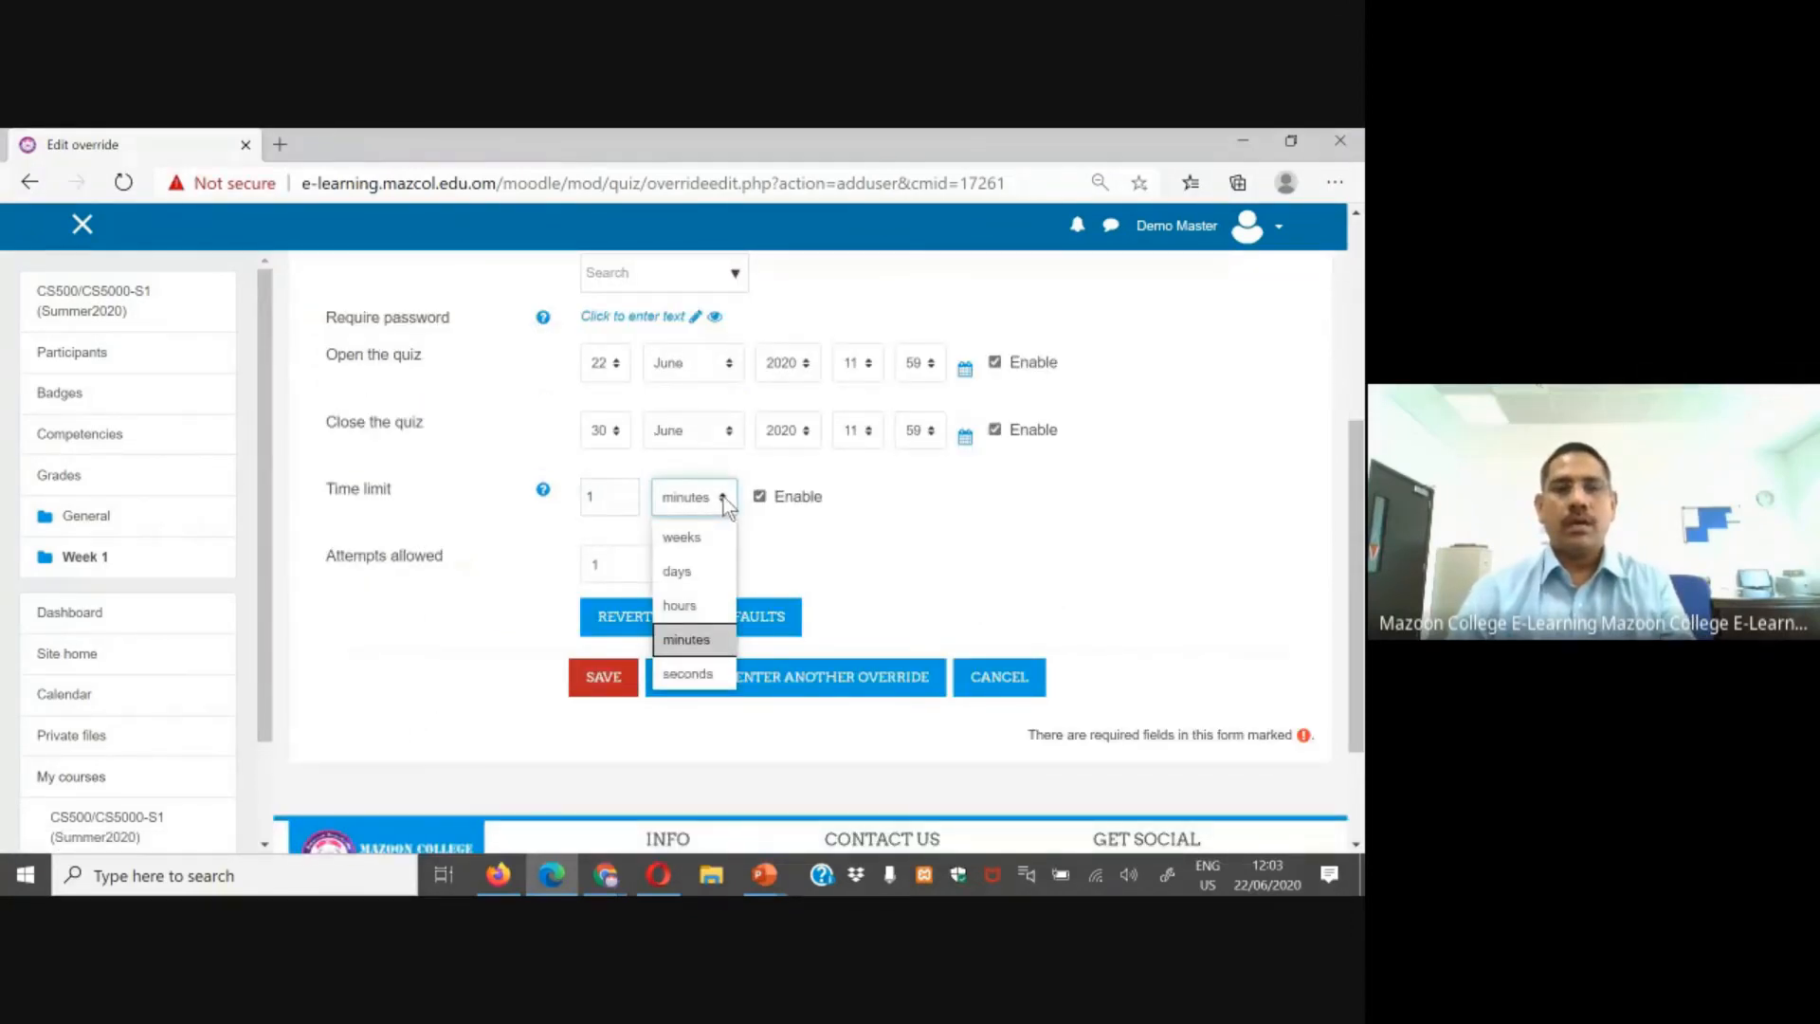
pyautogui.click(614, 495)
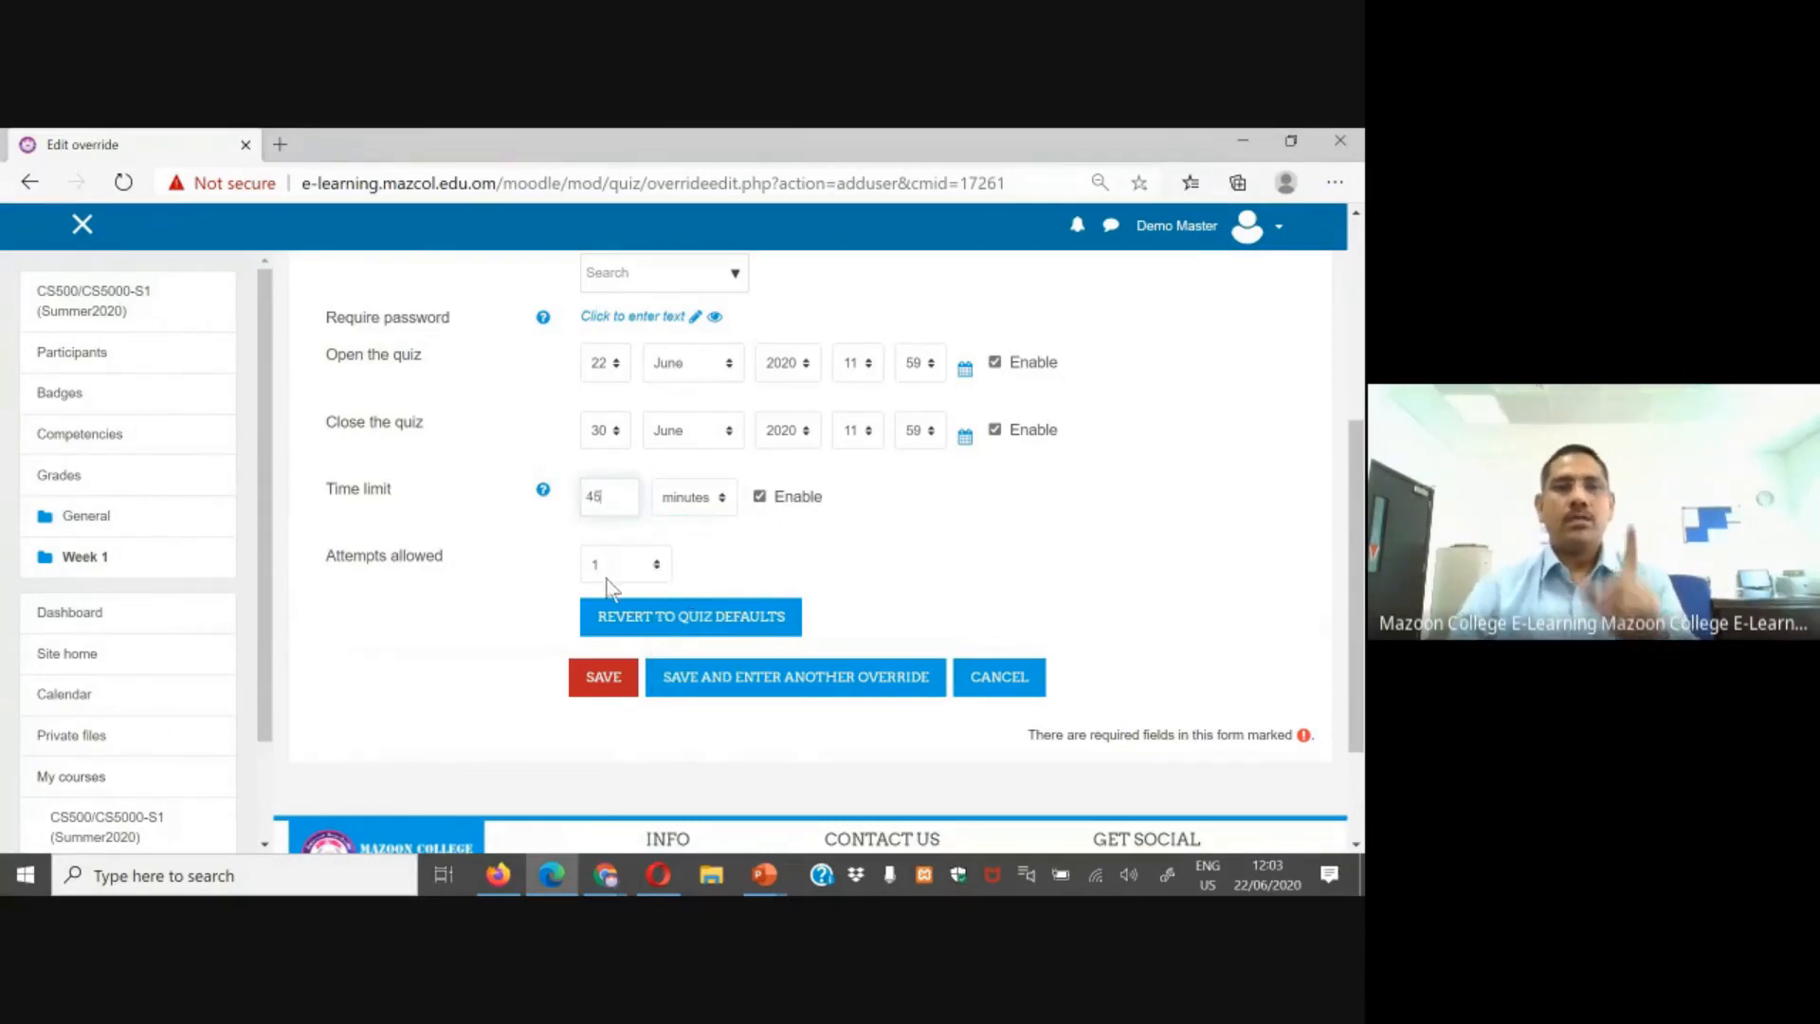
pyautogui.click(624, 676)
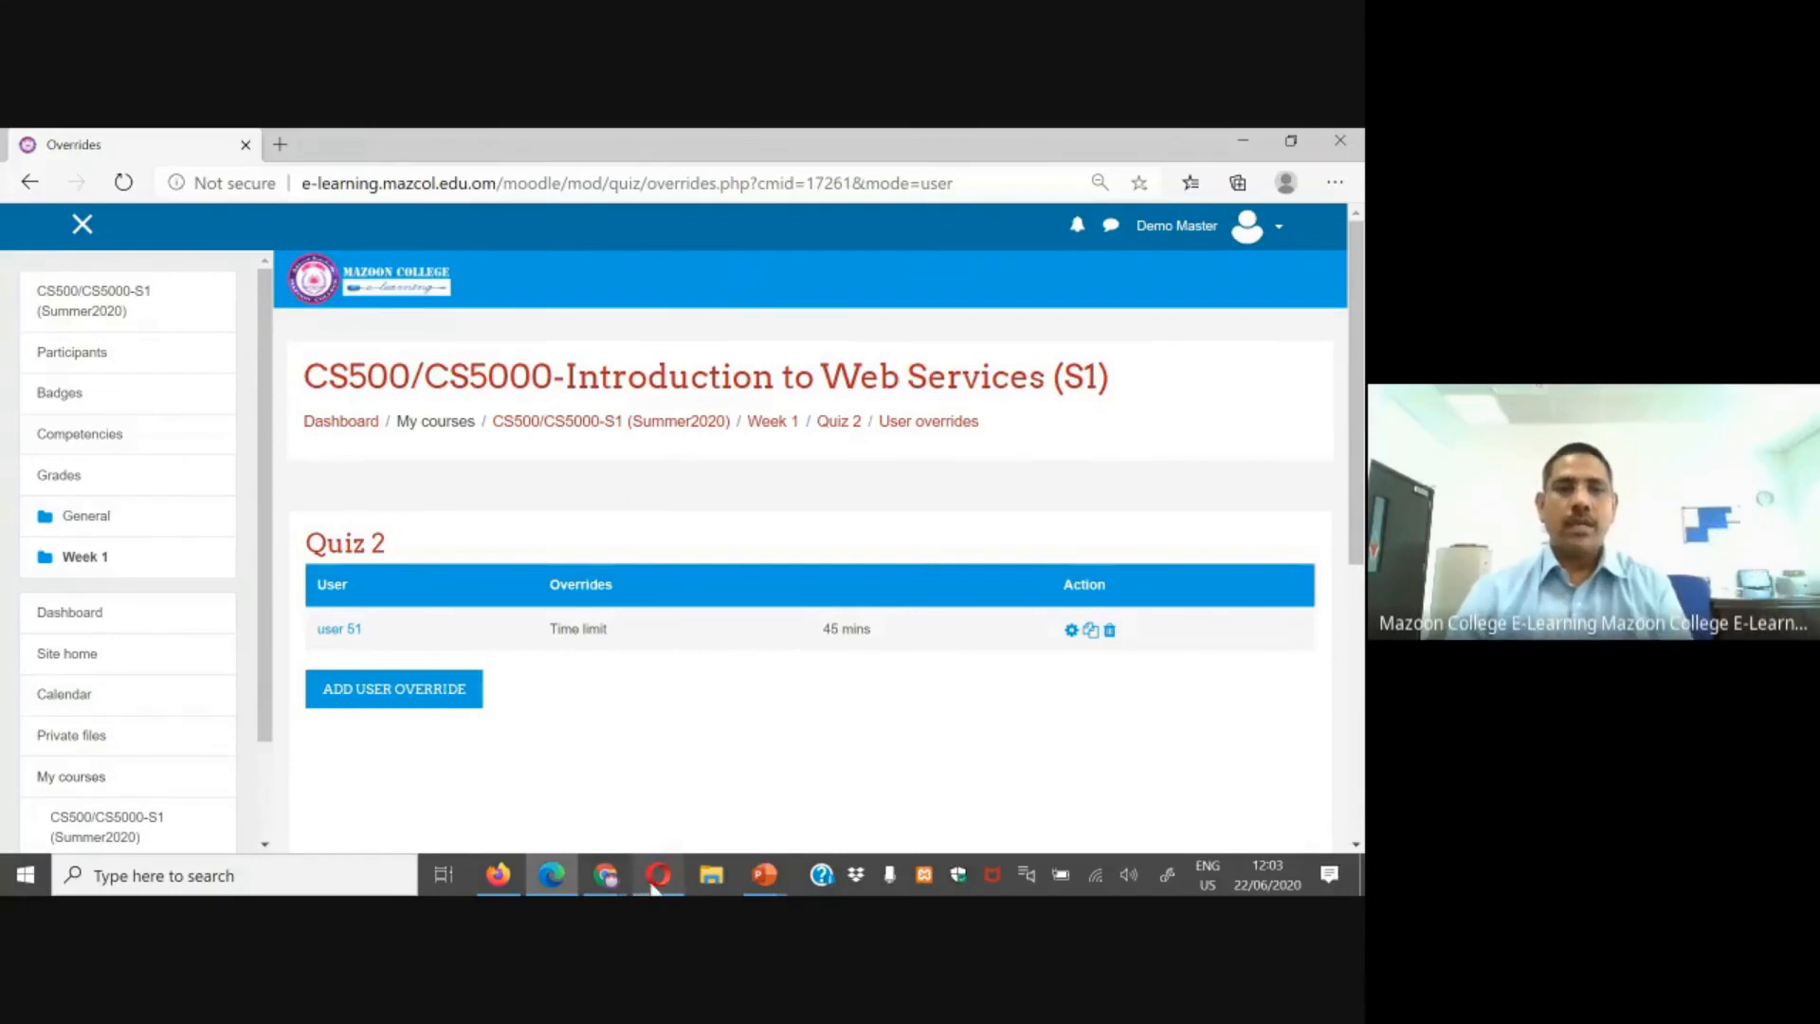
# Step: Switch to the user 51 browser, reload Quiz 2 and check its time limit
pyautogui.click(654, 879)
pyautogui.click(133, 181)
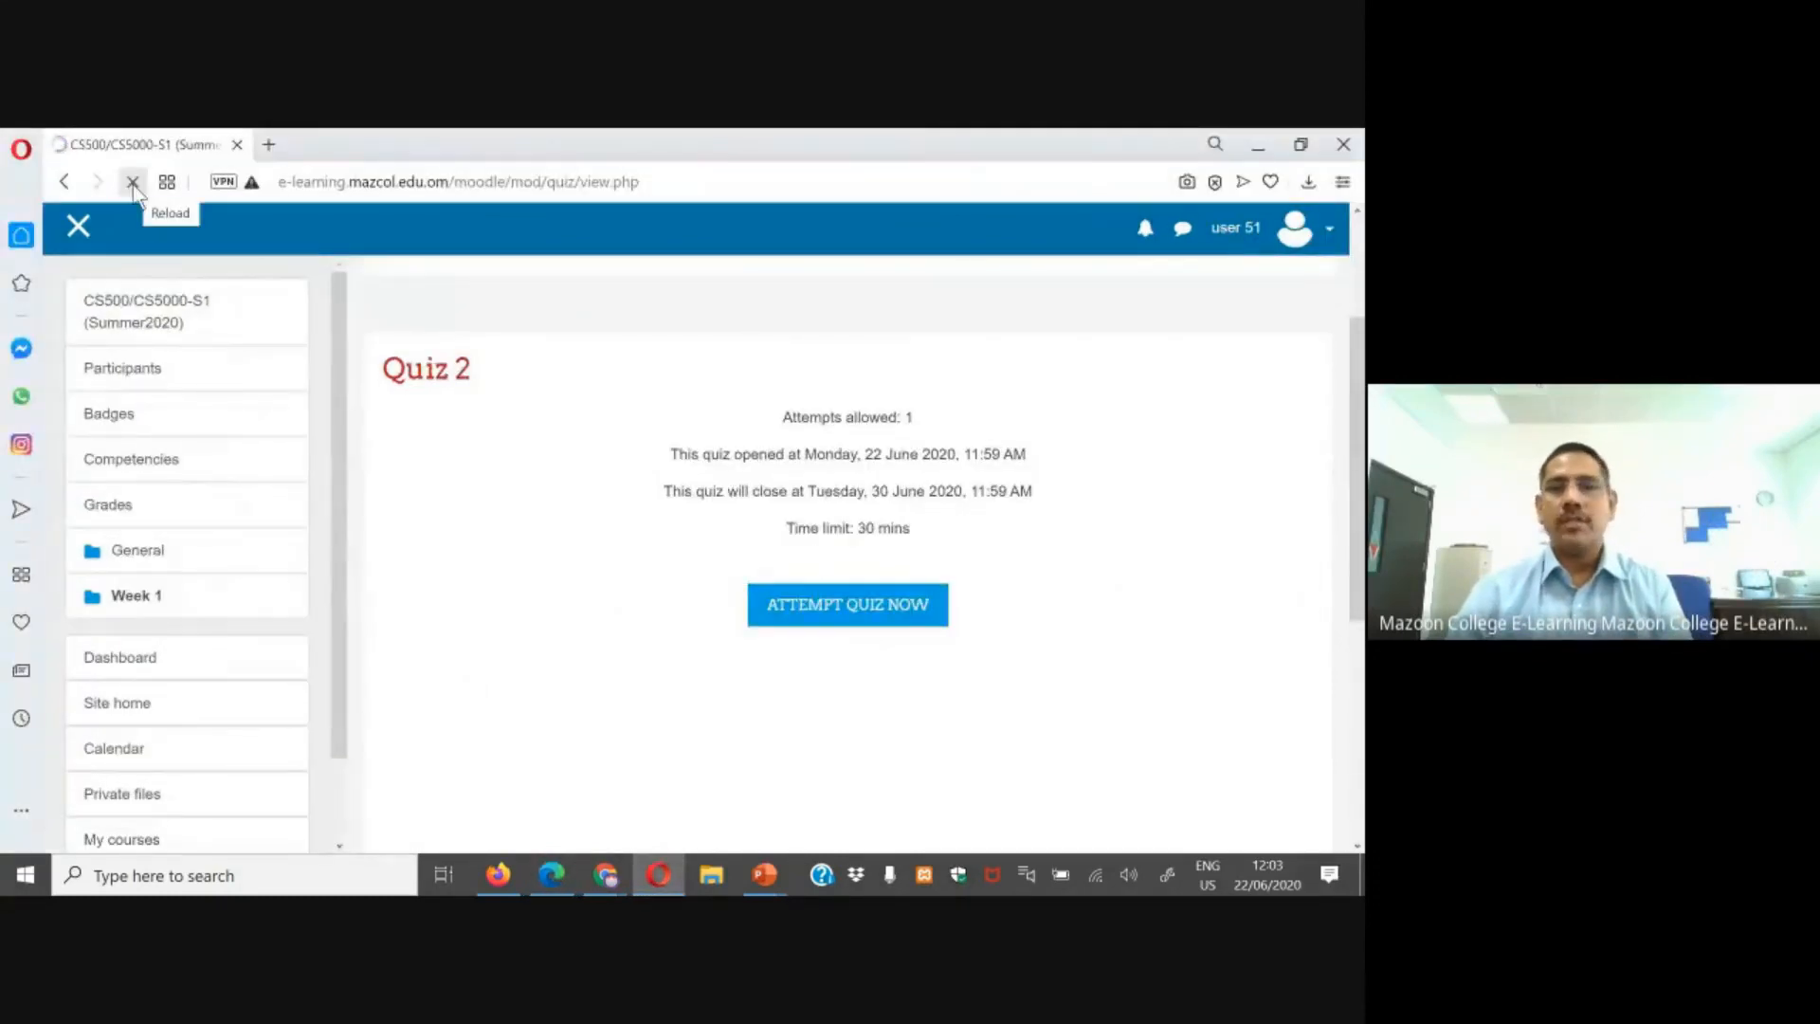
pyautogui.moveTo(786, 524); pyautogui.dragTo(936, 535)
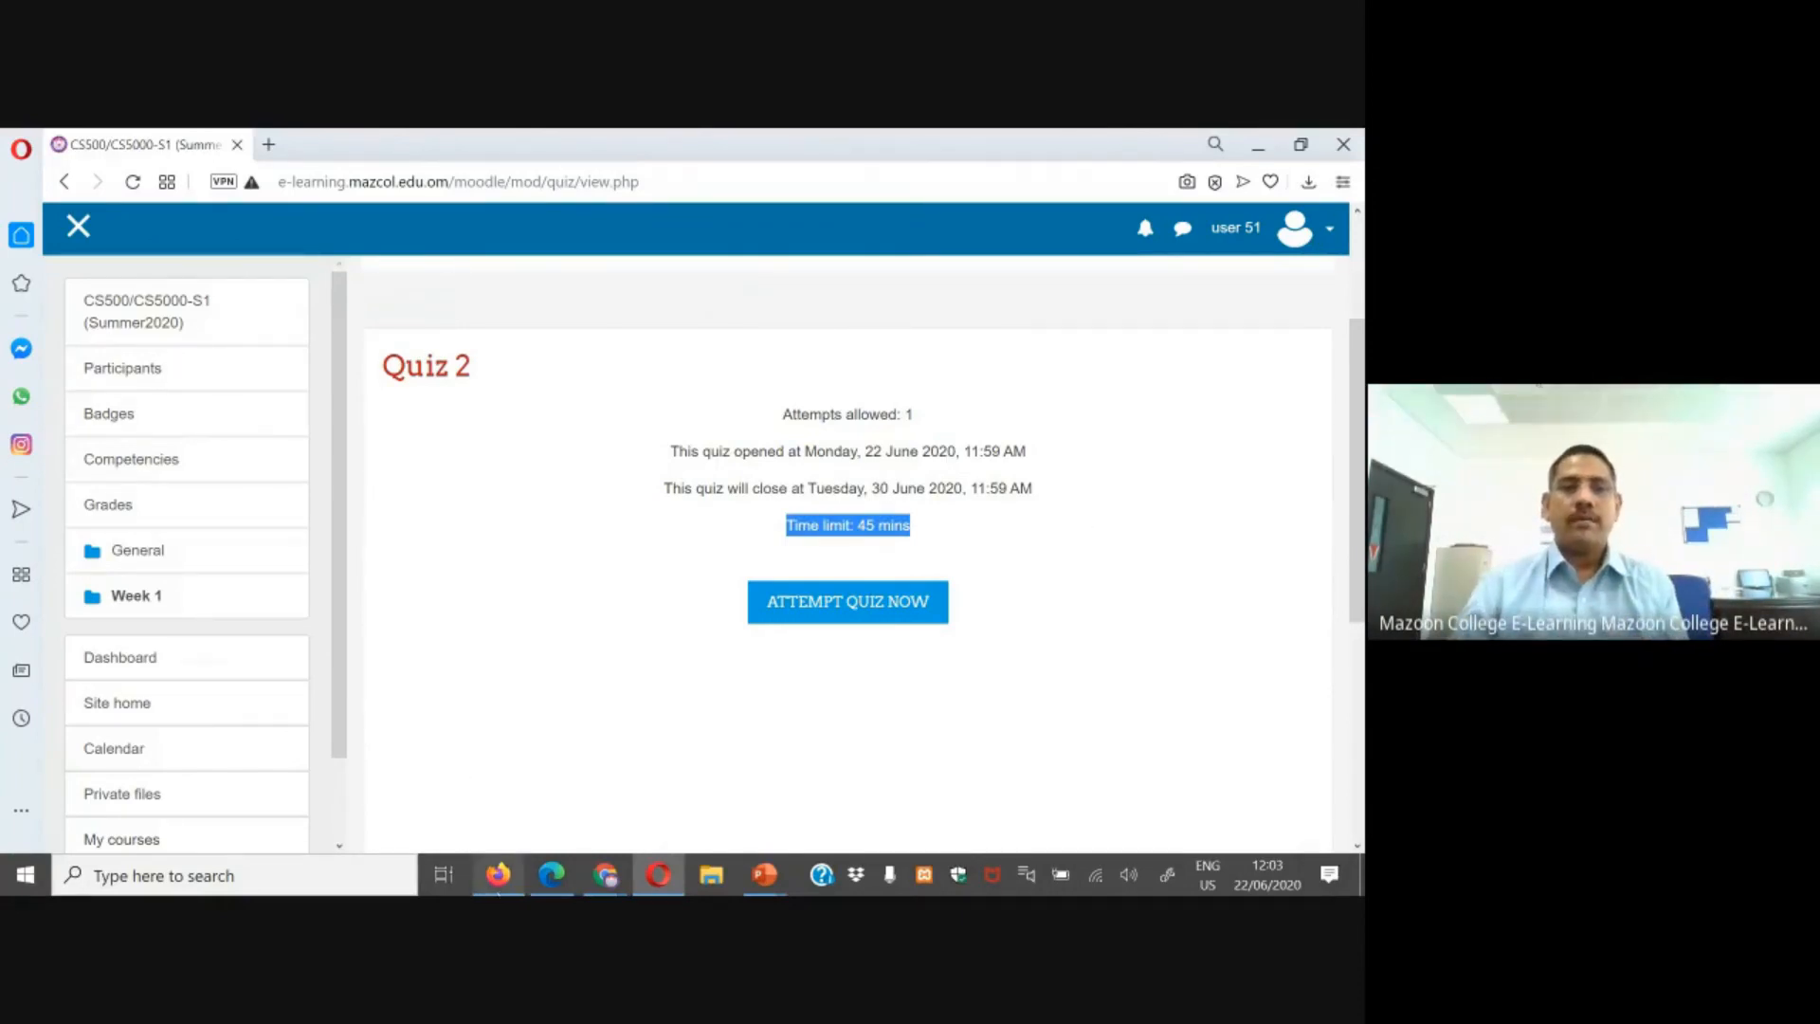
# Step: Reload the Quiz 2 page in the Test Student 1 and Test Student 2 browsers to compare their settings
pyautogui.click(497, 874)
pyautogui.click(92, 182)
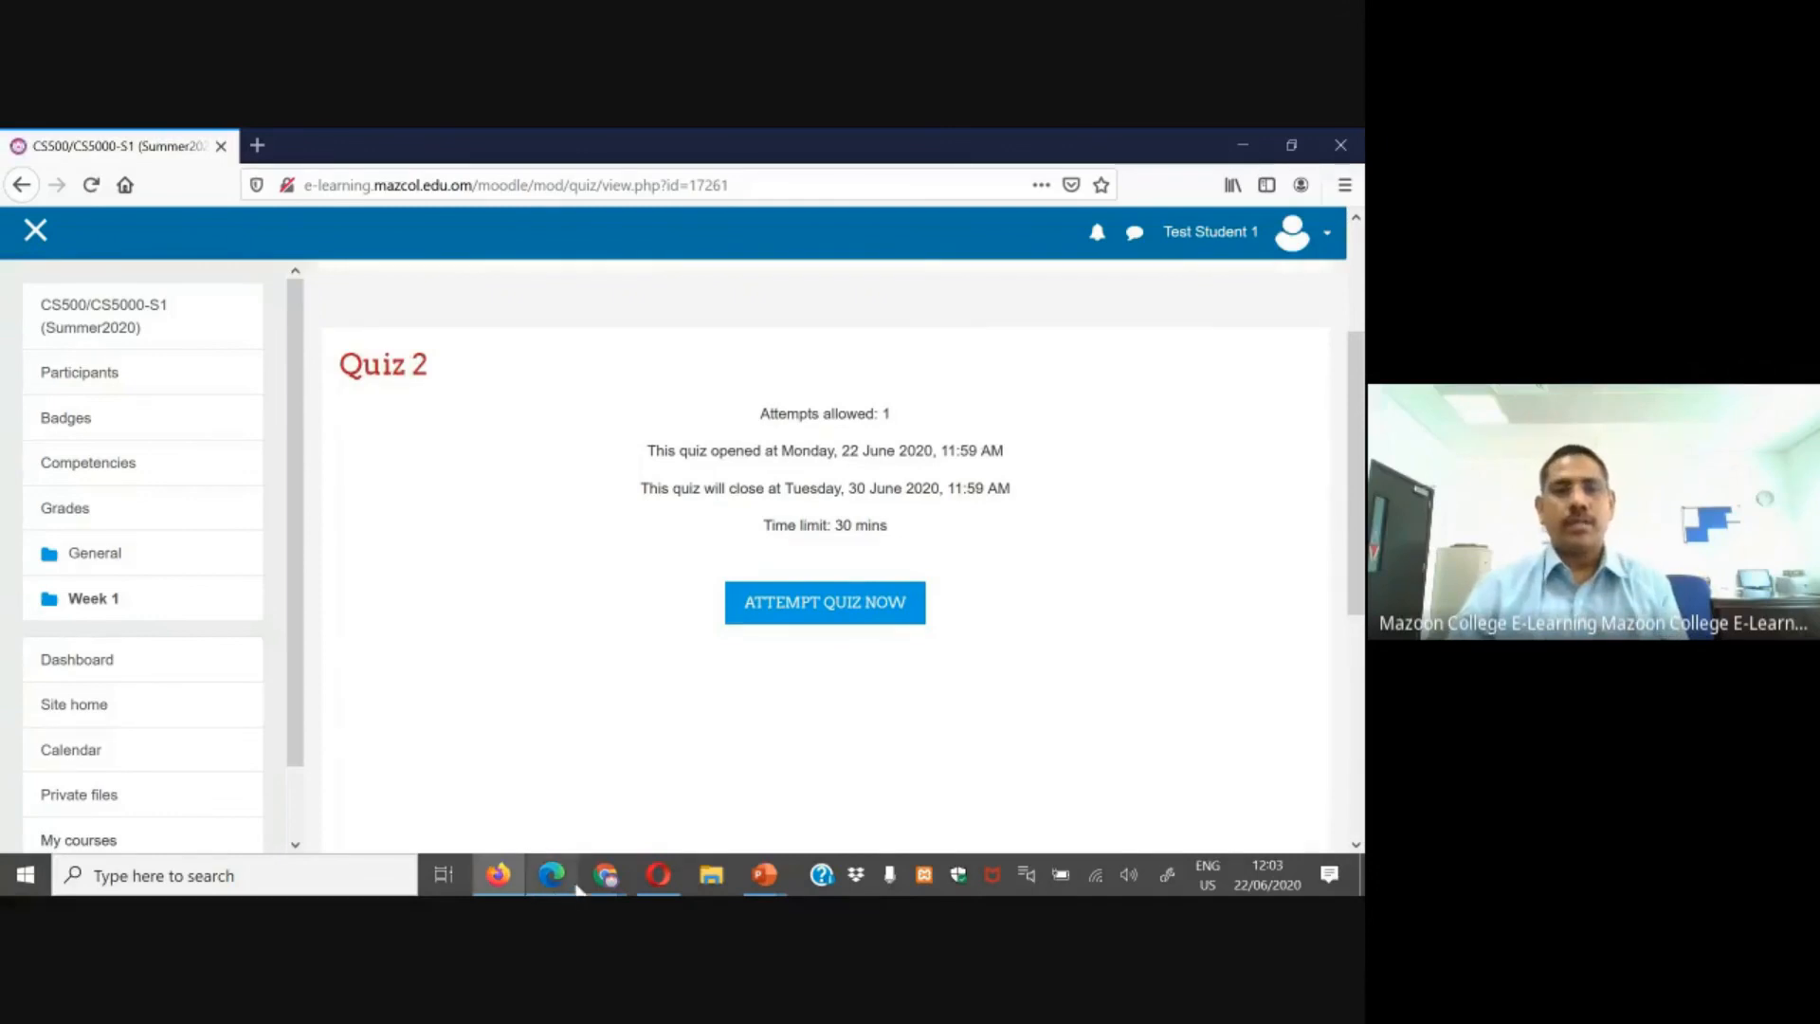
pyautogui.moveTo(605, 874)
pyautogui.click(528, 764)
pyautogui.click(91, 194)
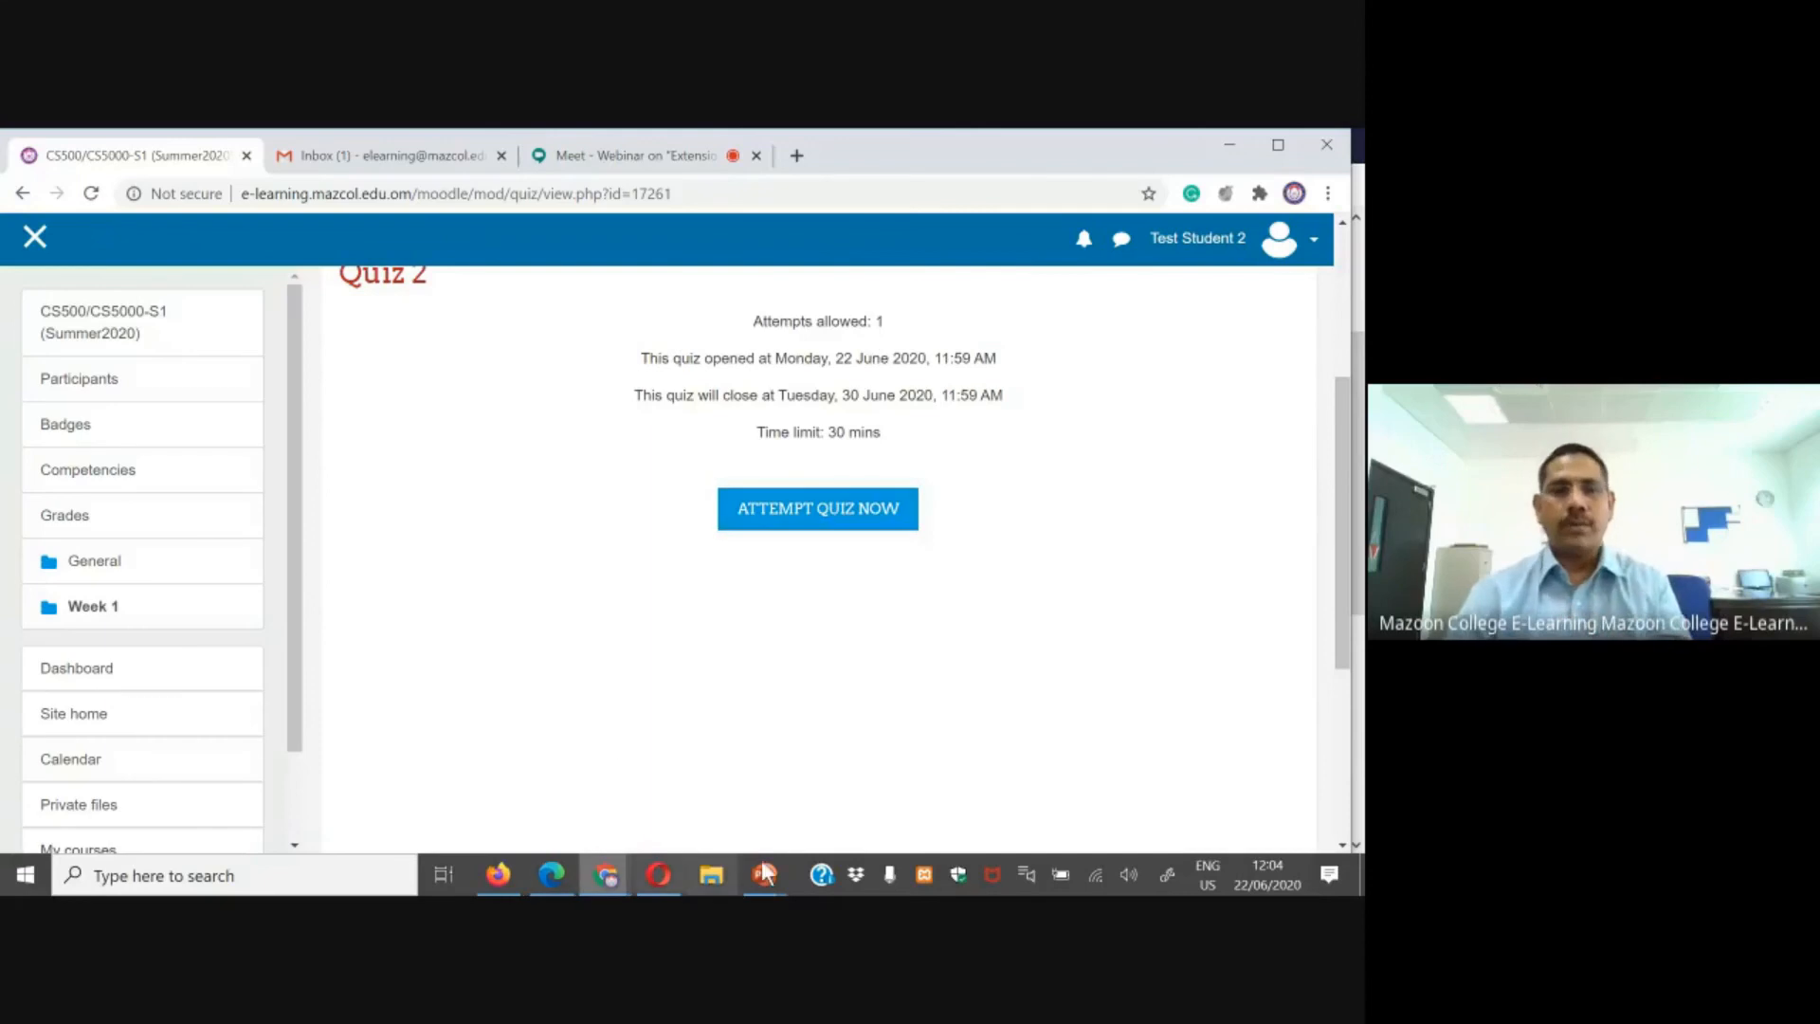
# Step: Return to the teacher browser and start a new user override for Test Student 2
pyautogui.moveTo(652, 884)
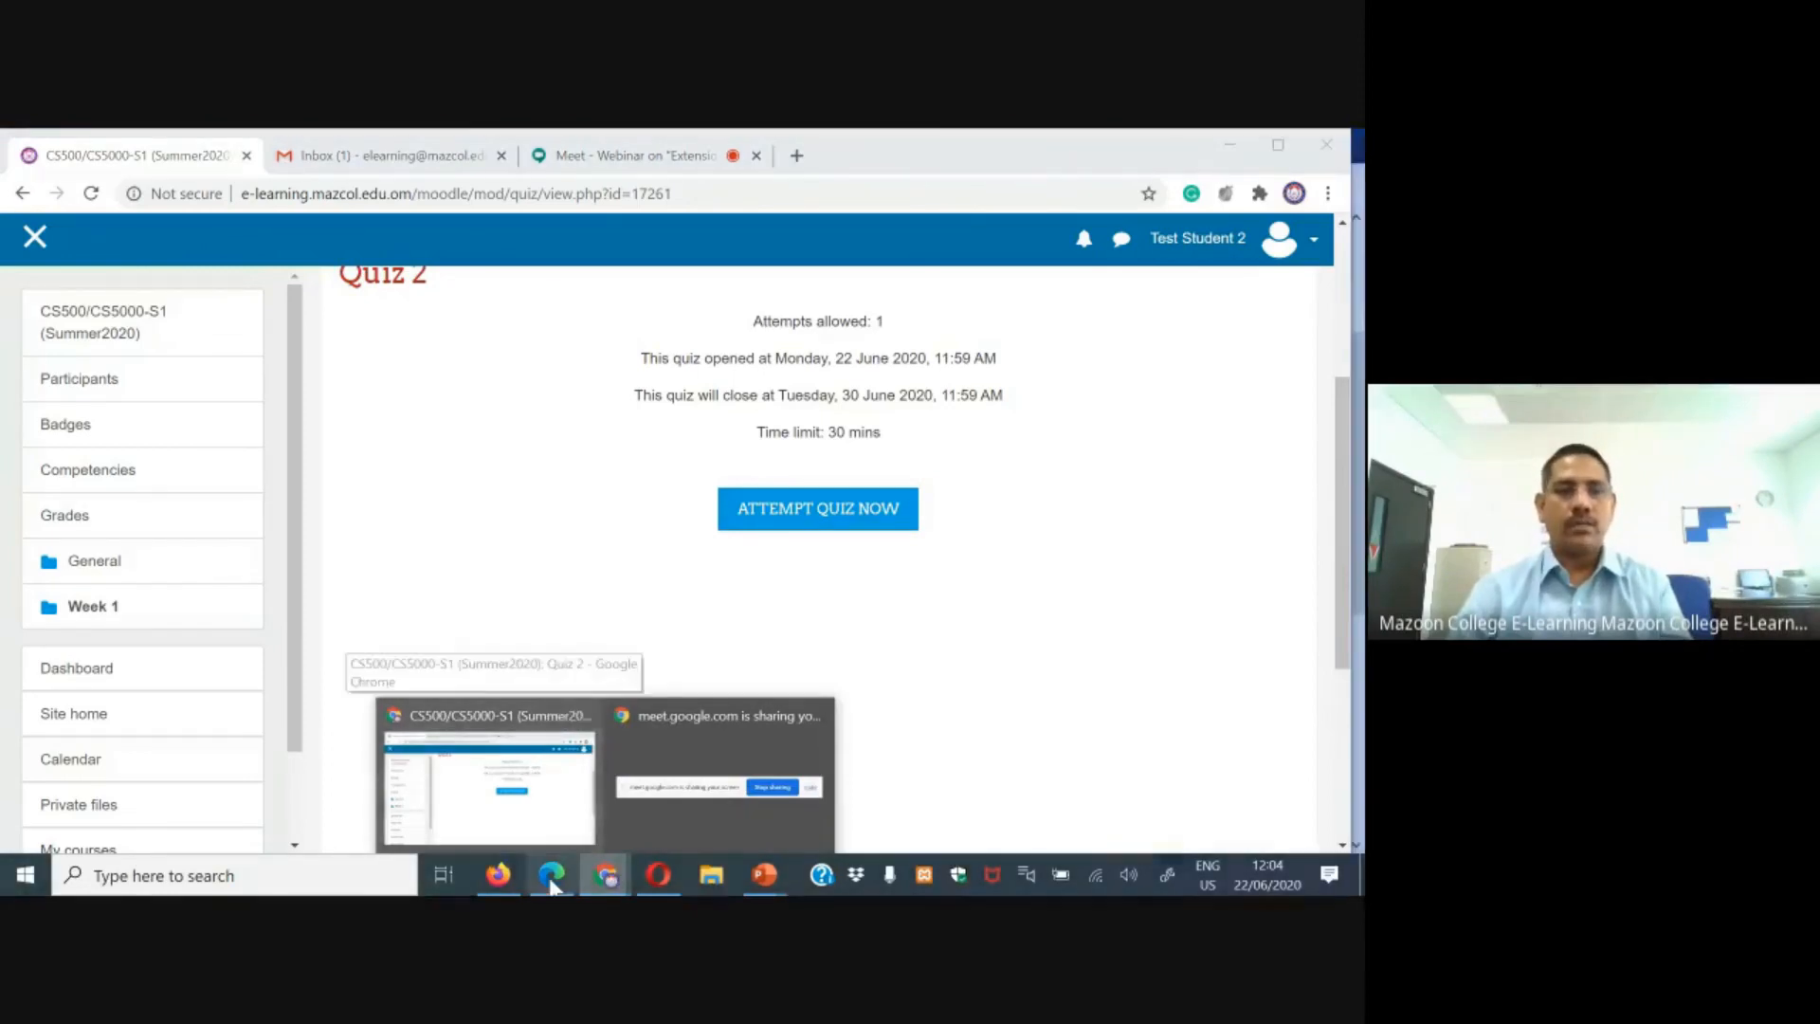
pyautogui.click(551, 876)
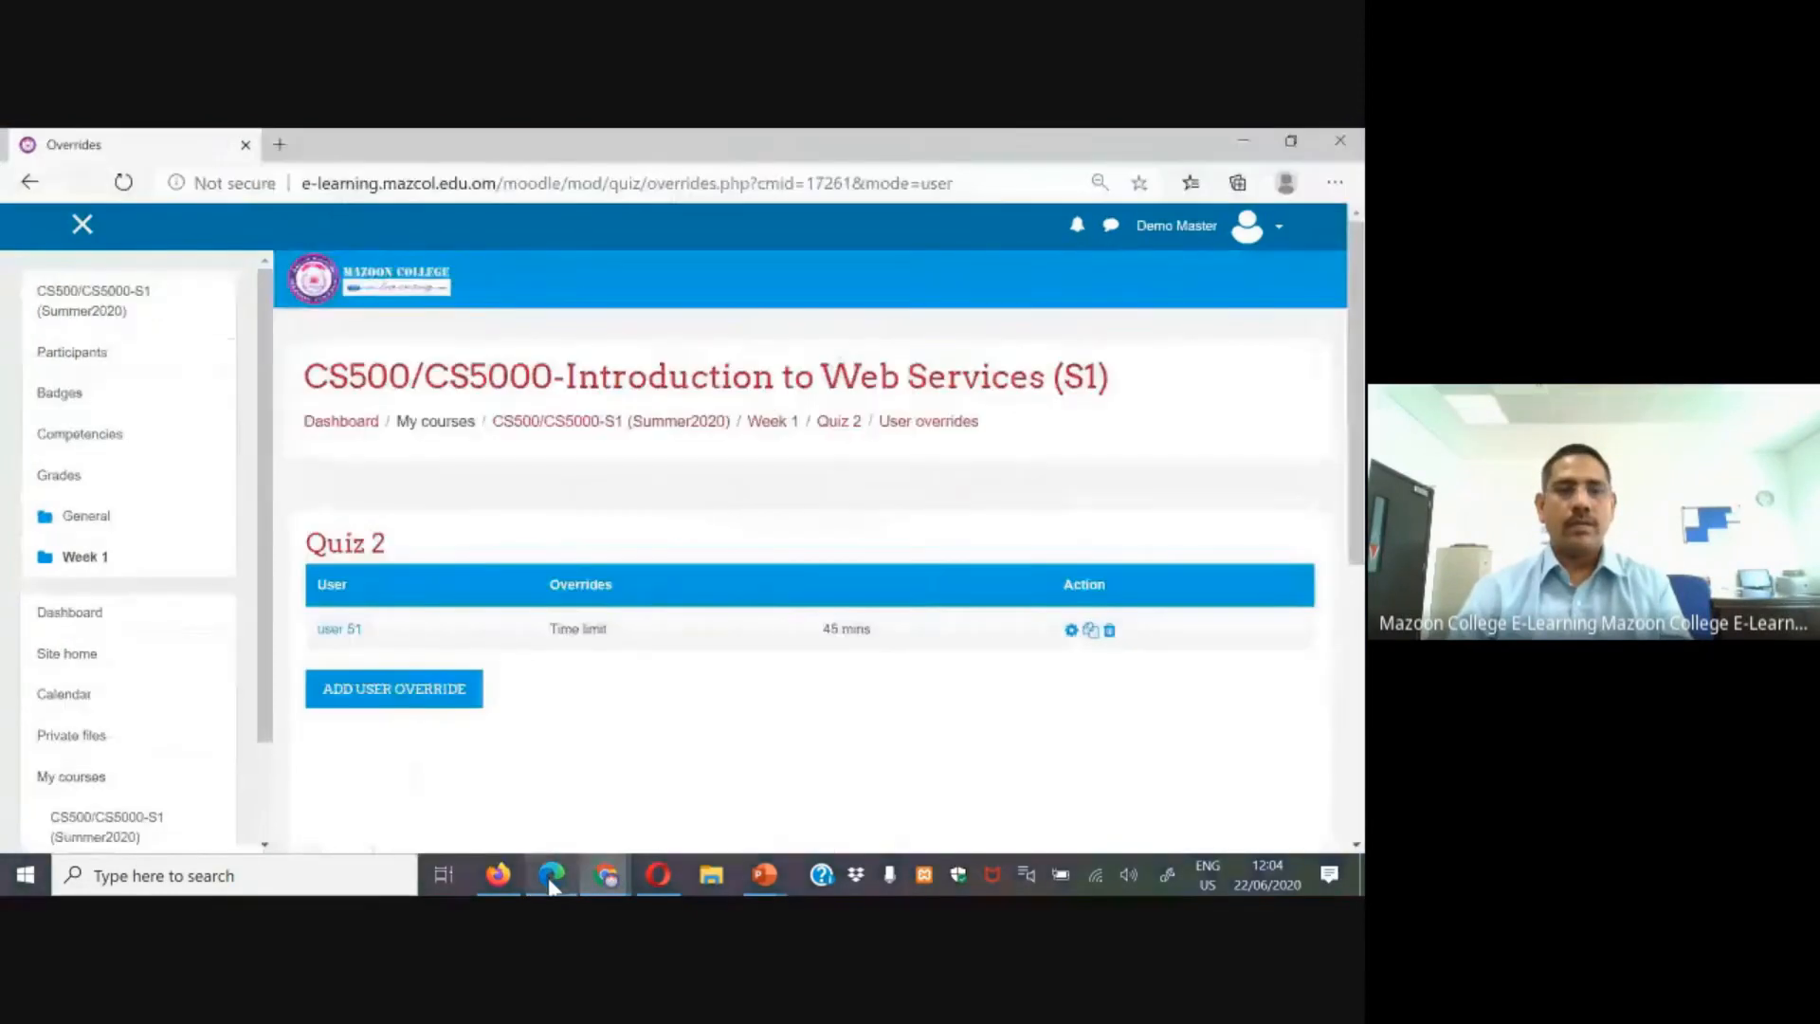
pyautogui.click(391, 692)
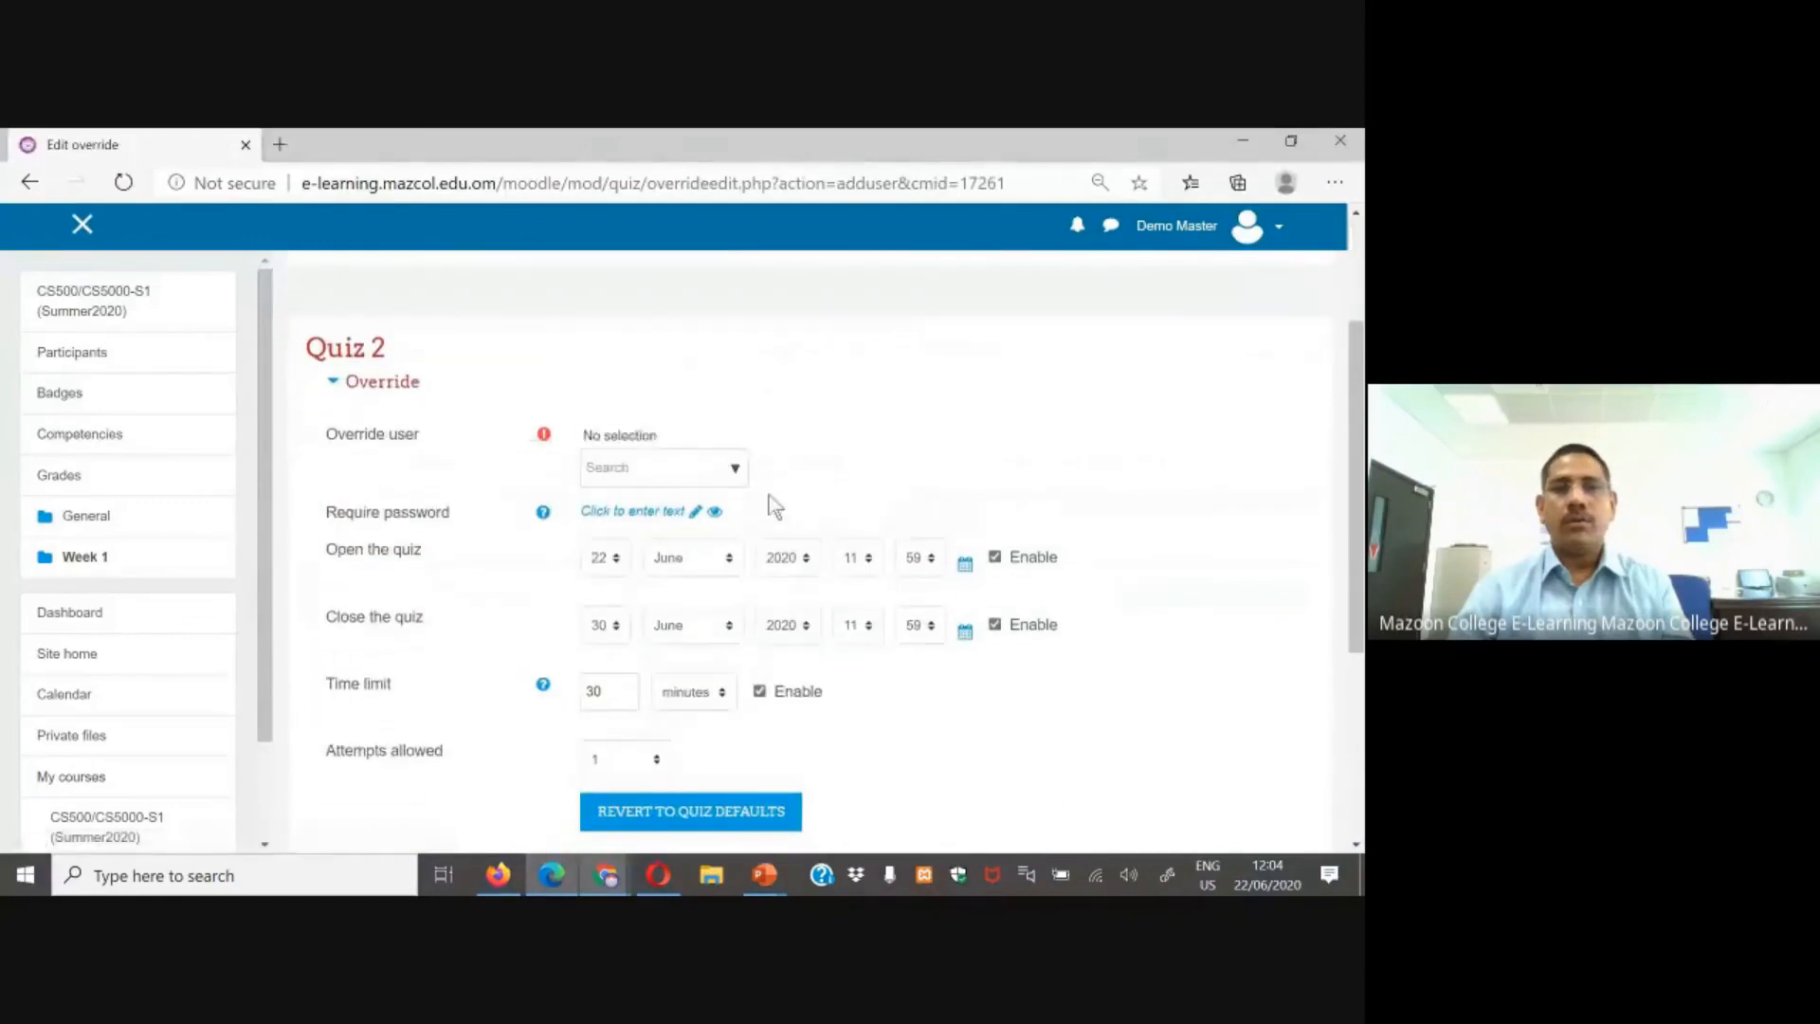
pyautogui.click(735, 470)
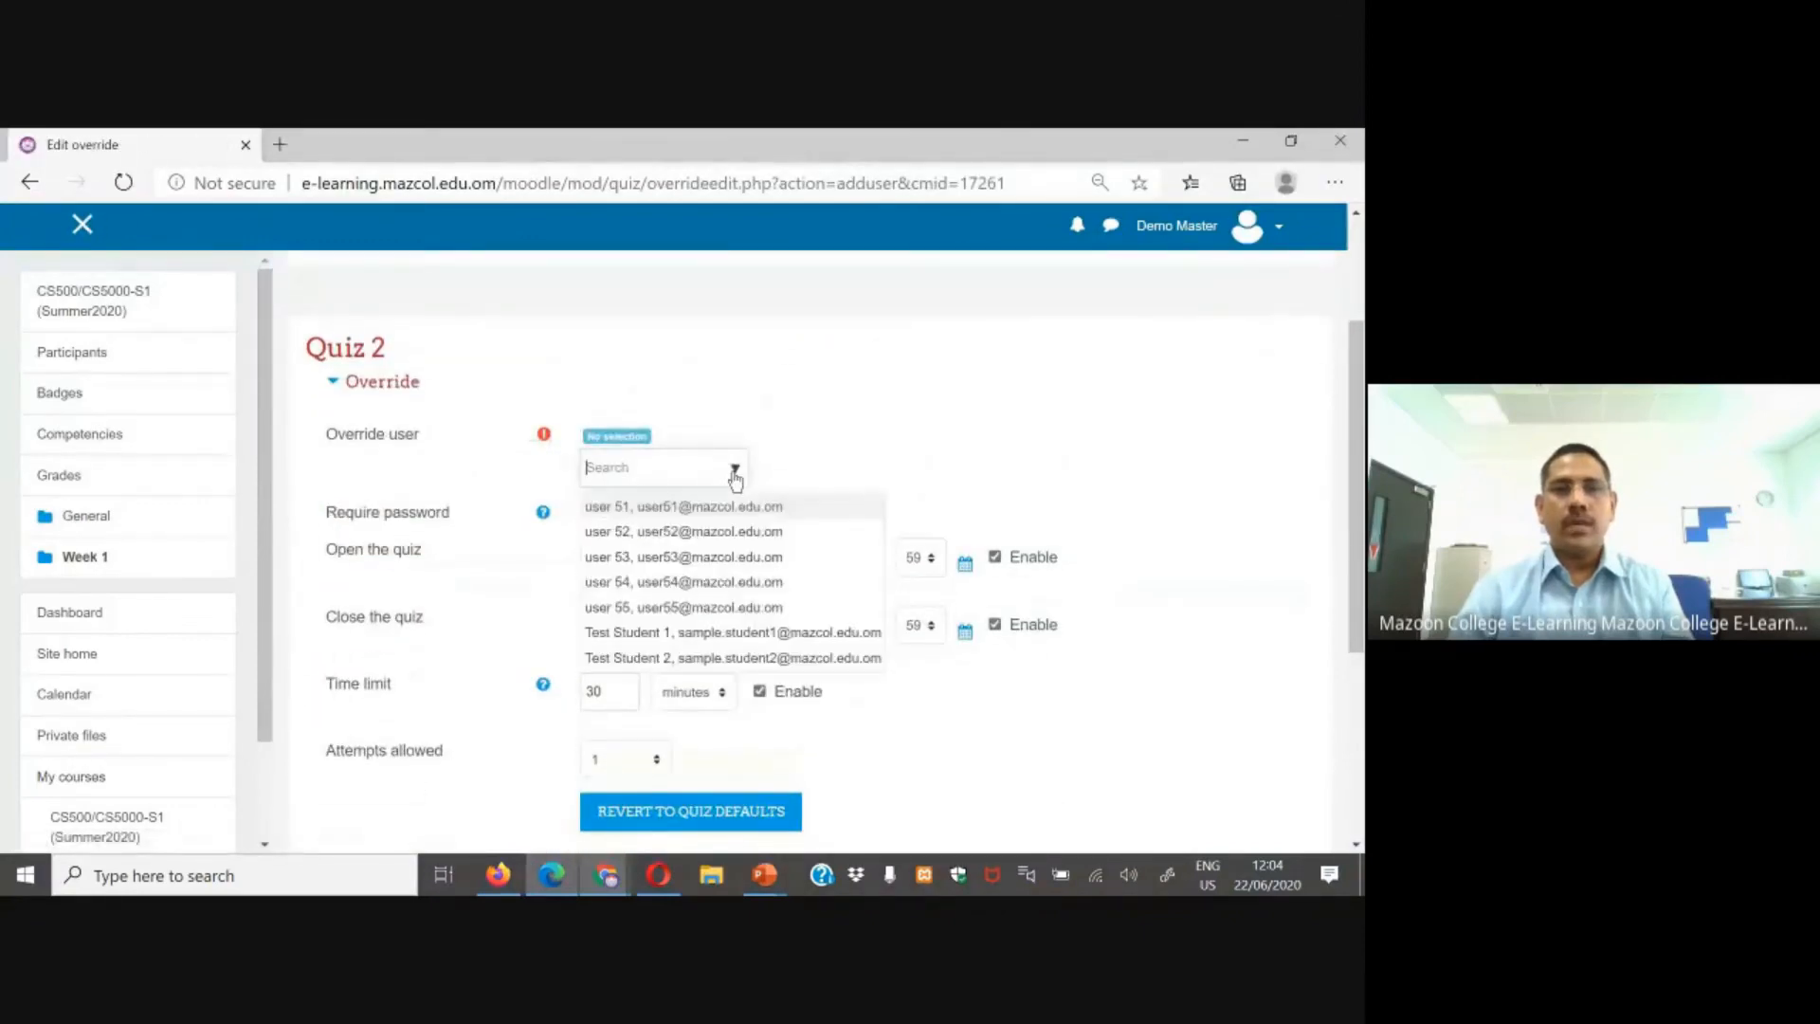
pyautogui.click(692, 657)
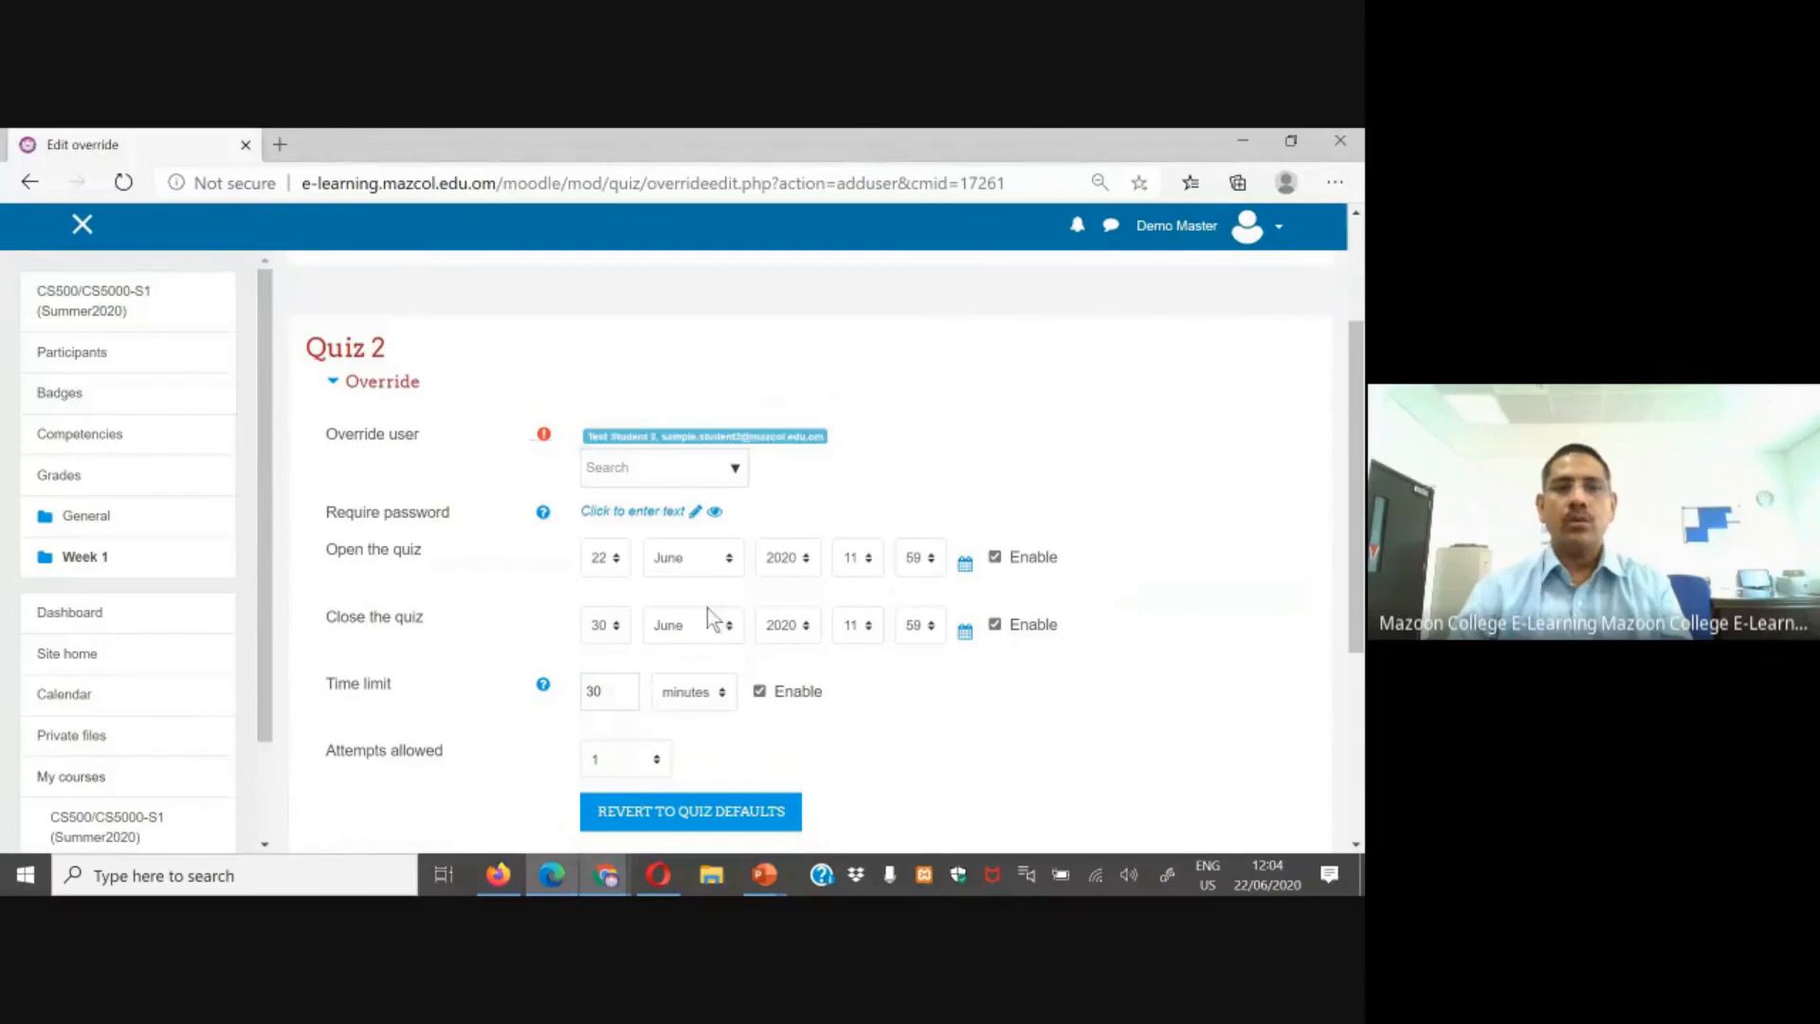
# Step: Set the override's quiz close date to 1 July 2020 and save it
pyautogui.click(613, 633)
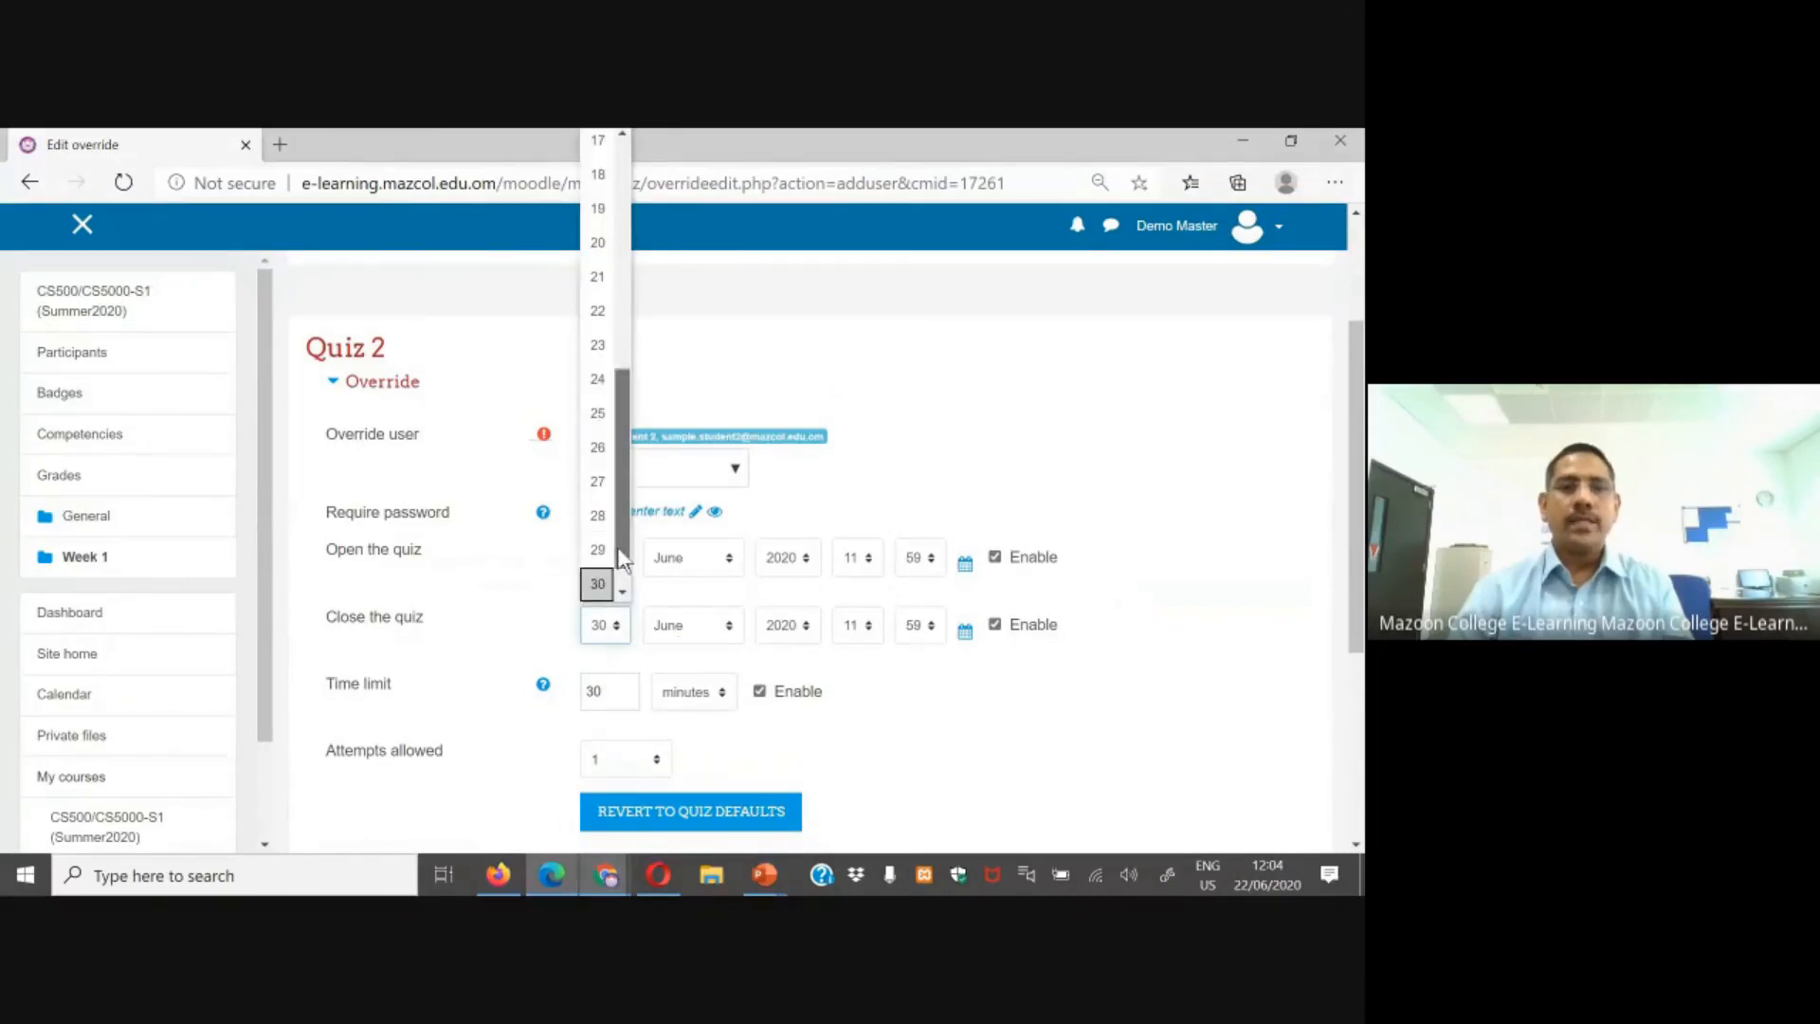
pyautogui.scroll(5, 609, 201)
pyautogui.scroll(3, 609, 201)
pyautogui.click(607, 138)
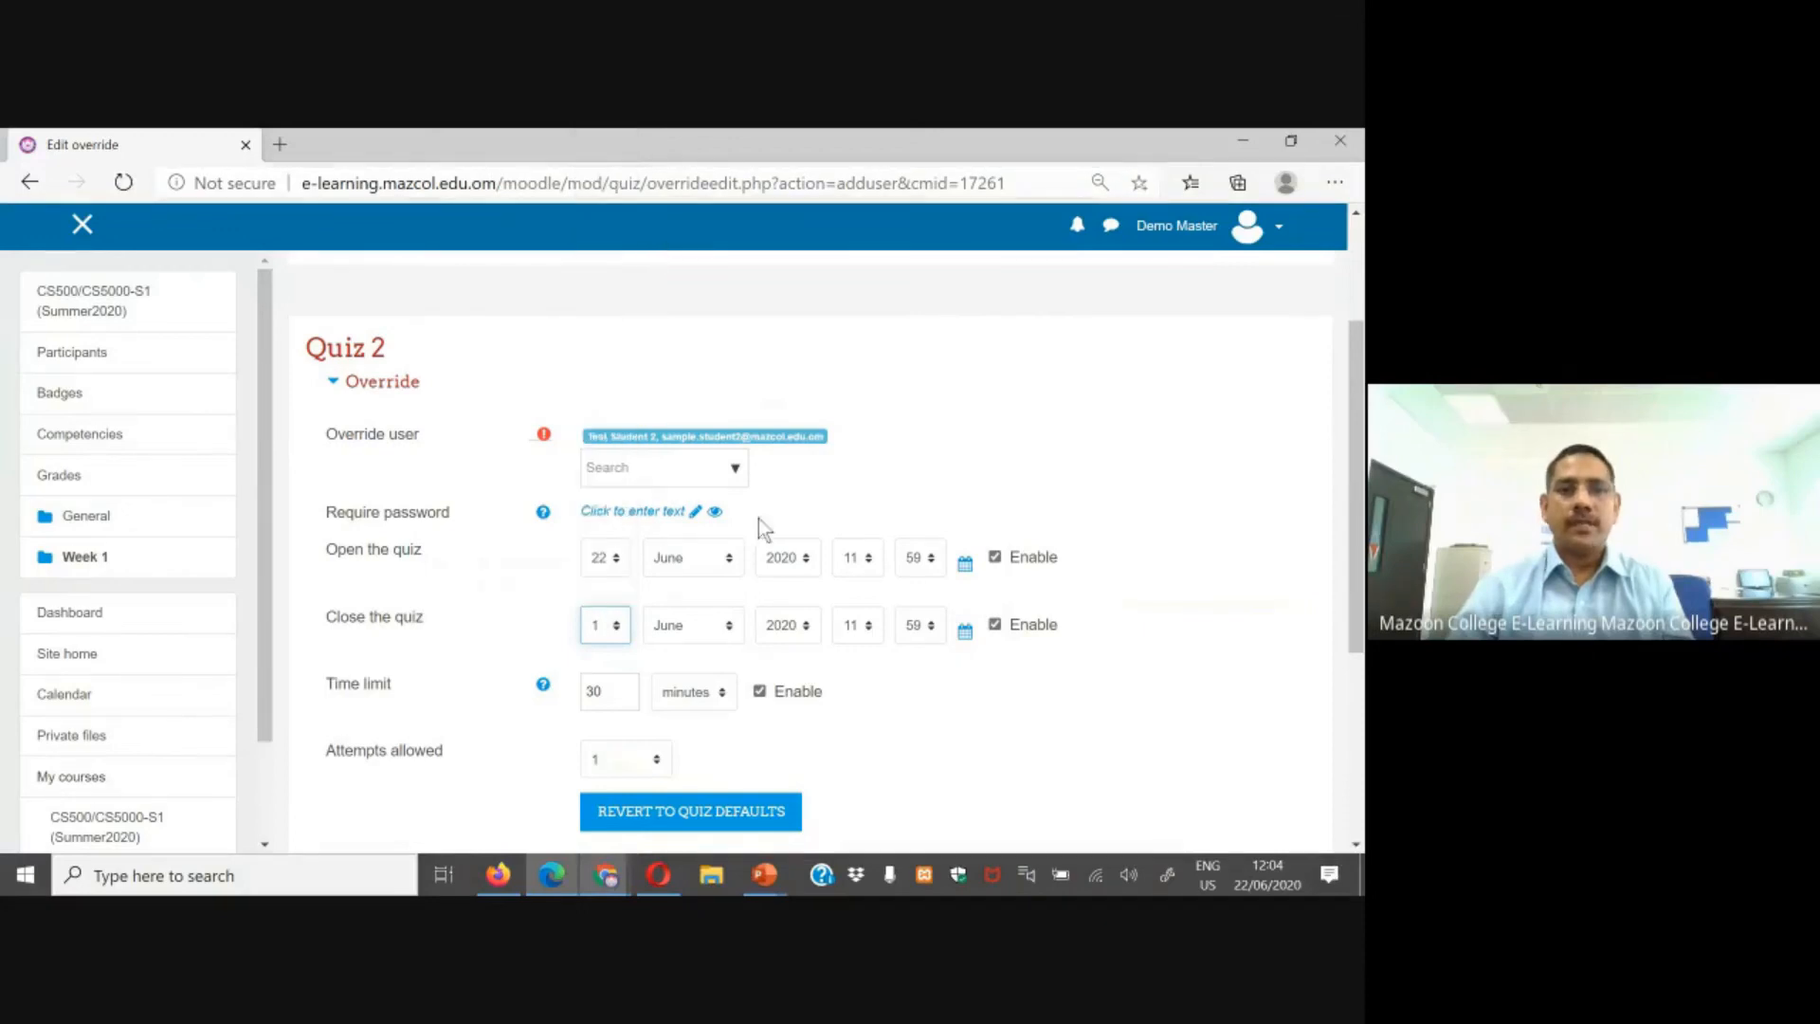
pyautogui.click(715, 628)
pyautogui.click(669, 417)
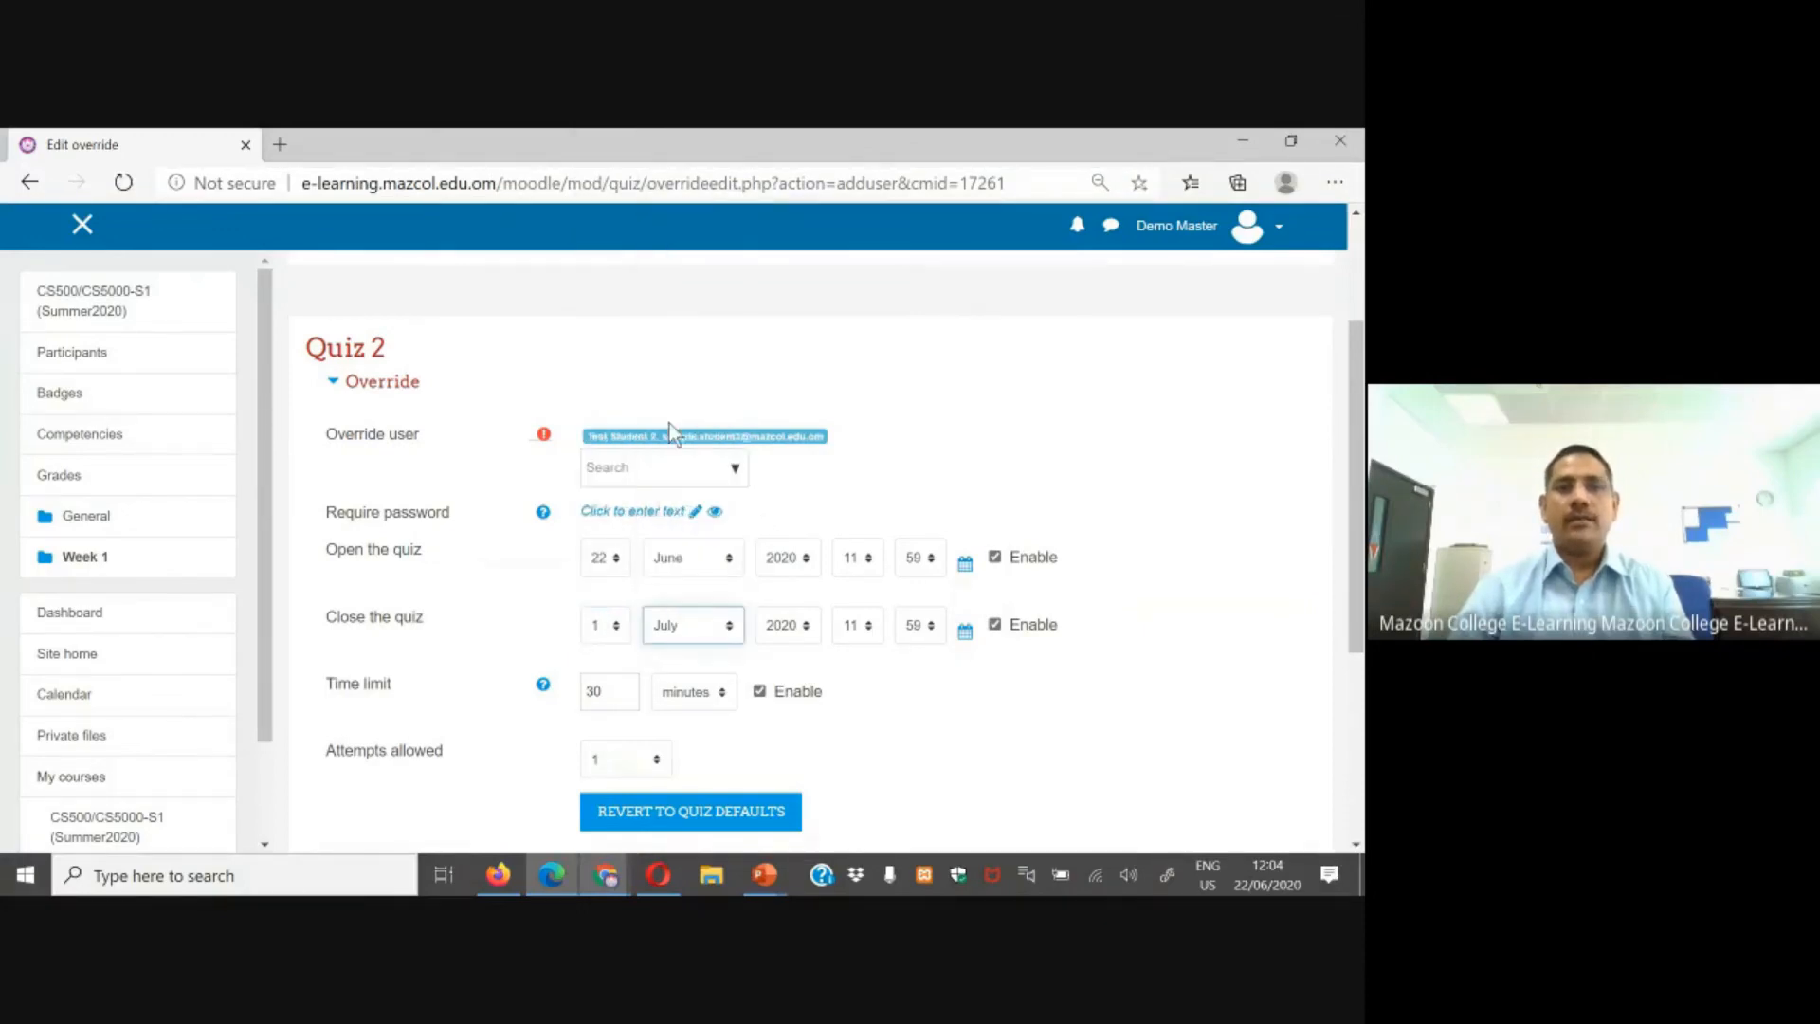
pyautogui.scroll(-2, 910, 711)
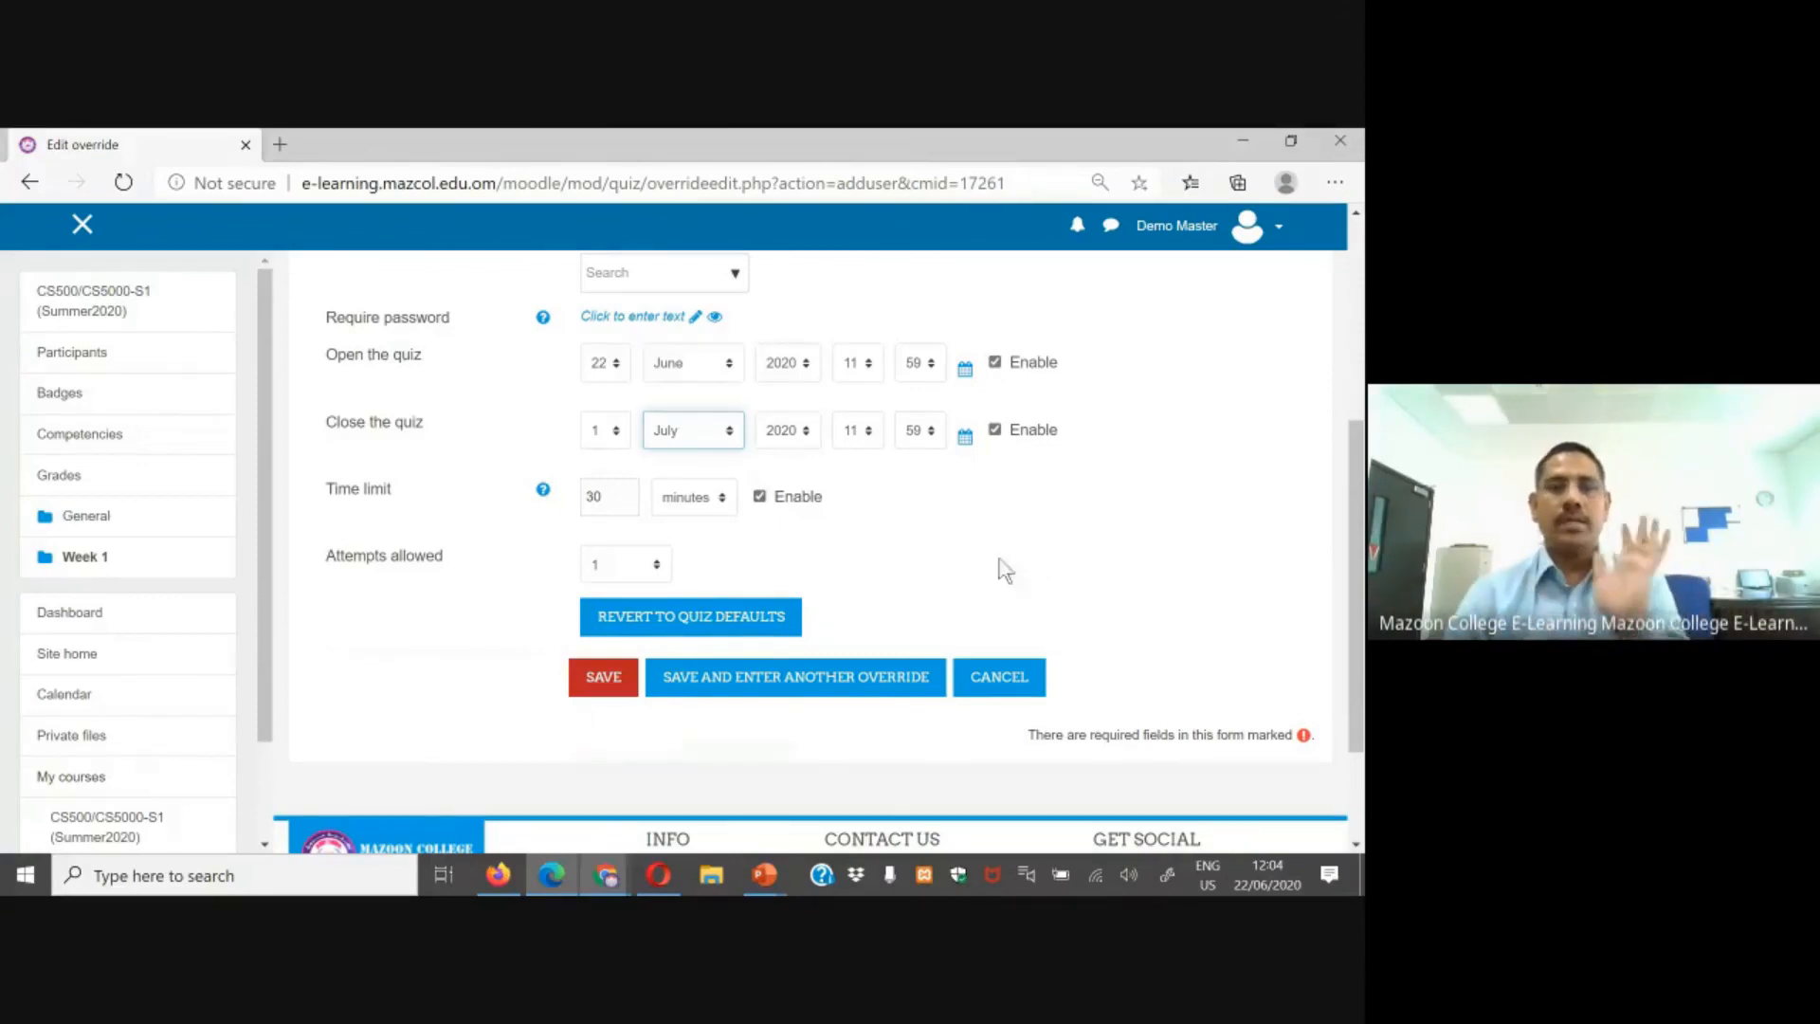
pyautogui.click(605, 679)
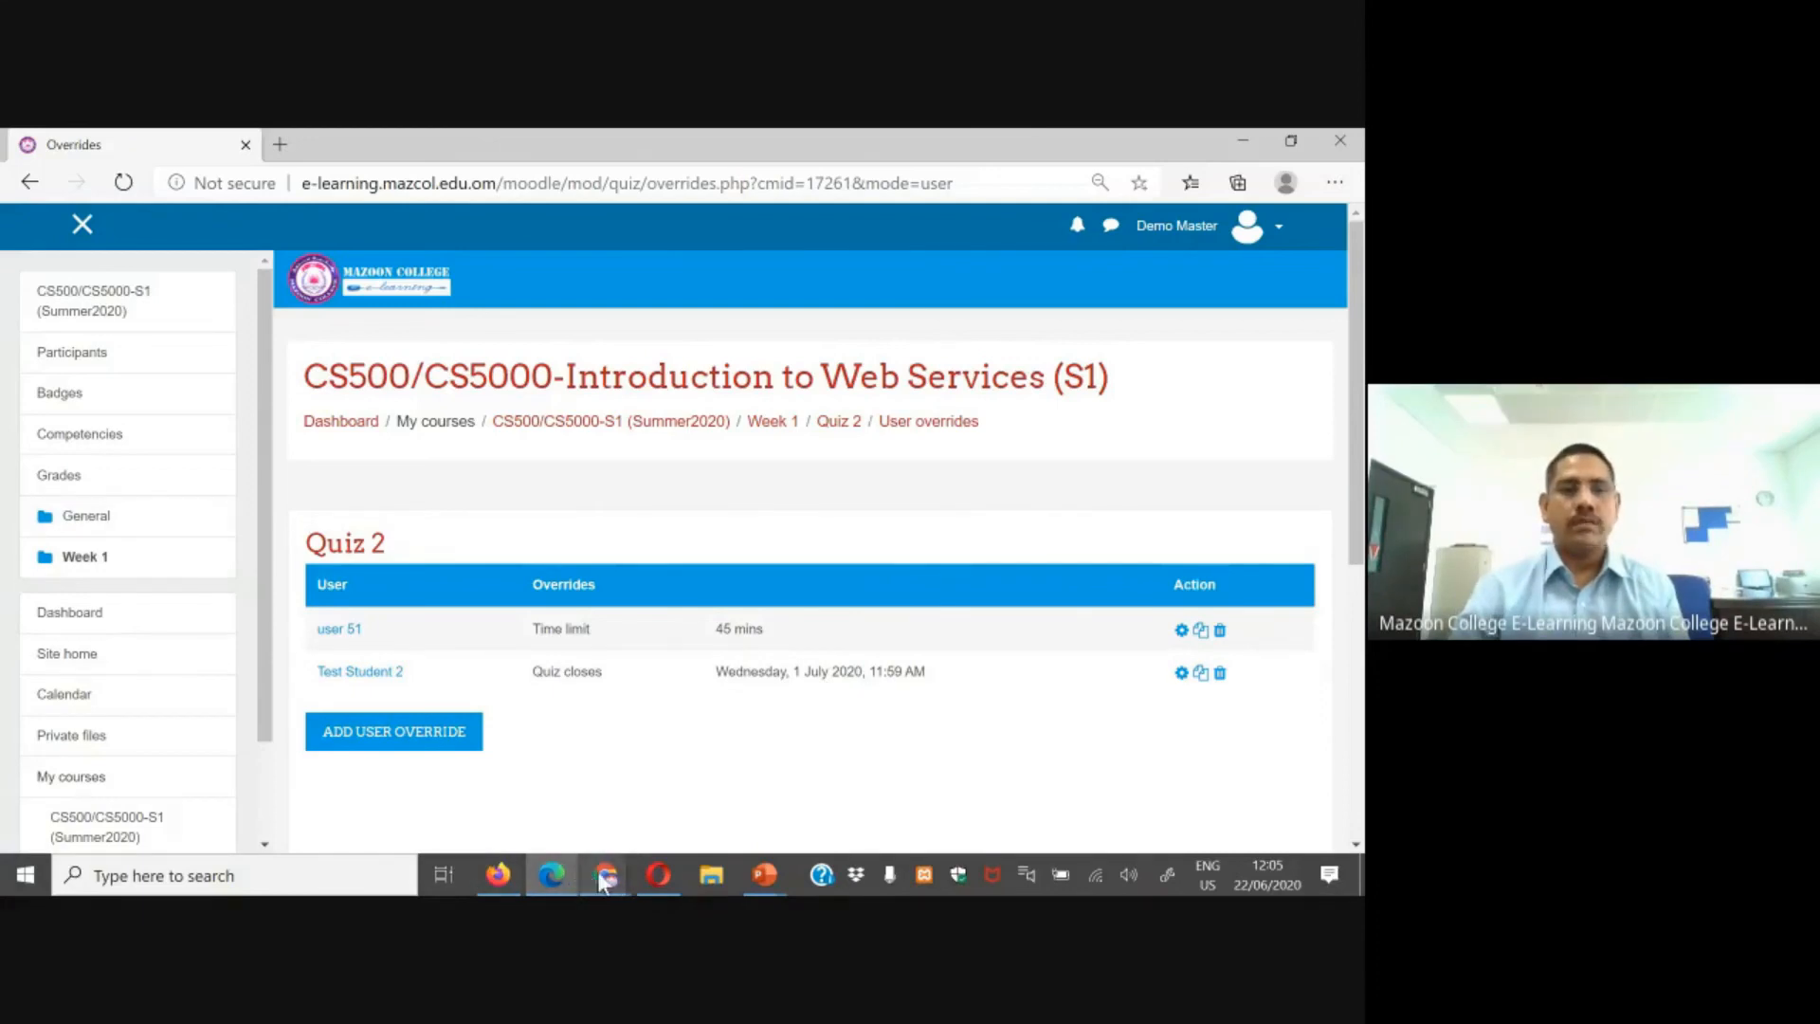
# Step: Switch to the Test Student 2 browser, reload Quiz 2 and check its close date
pyautogui.moveTo(588, 868)
pyautogui.click(451, 713)
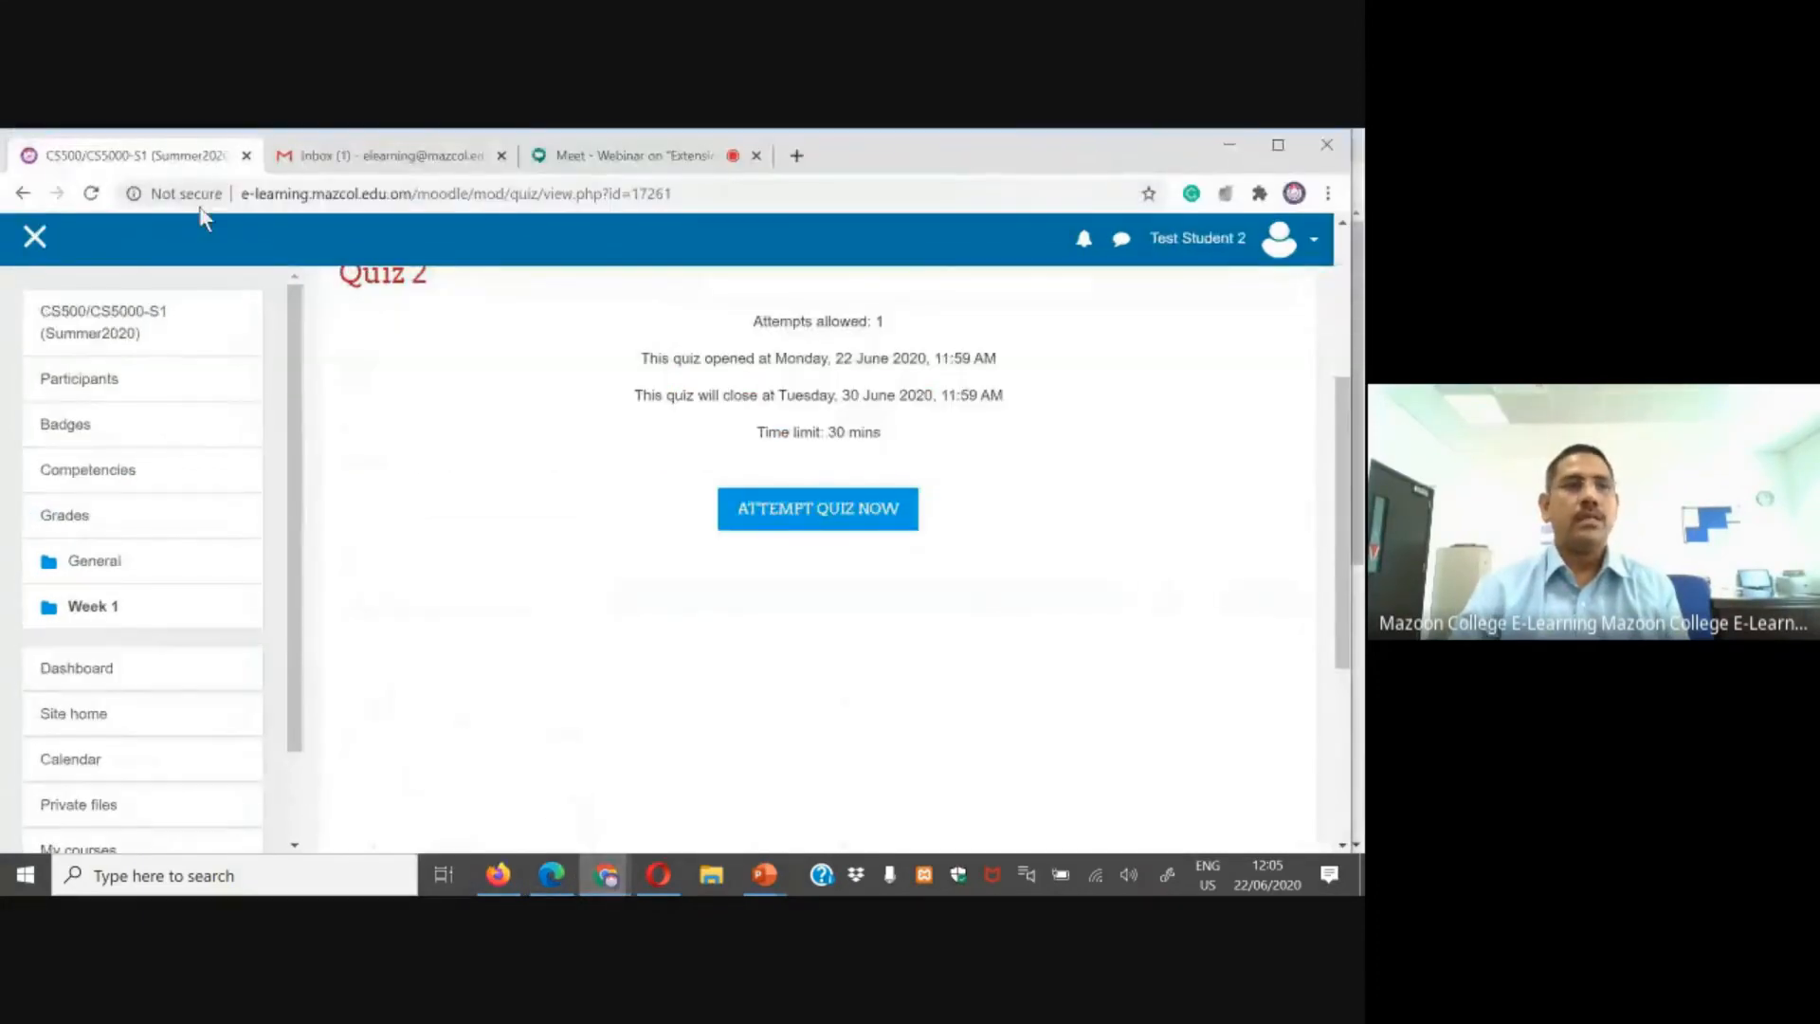
pyautogui.click(91, 193)
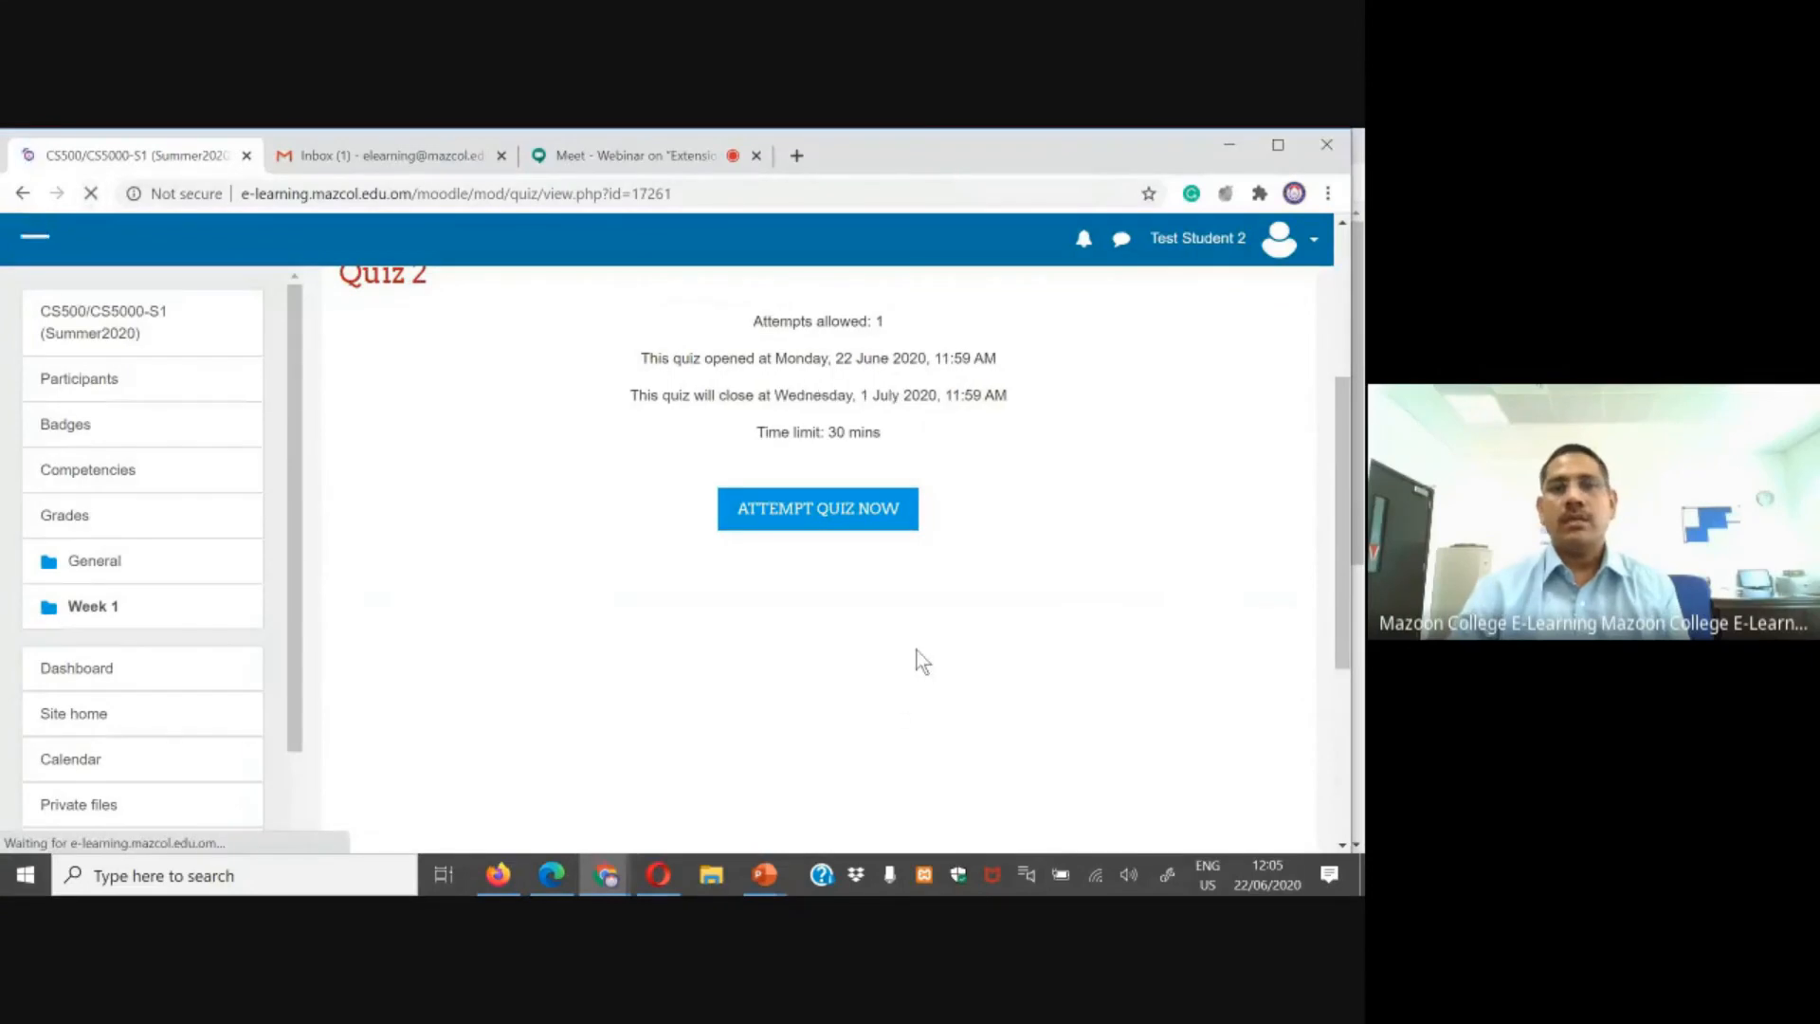
pyautogui.moveTo(631, 396); pyautogui.dragTo(1009, 396)
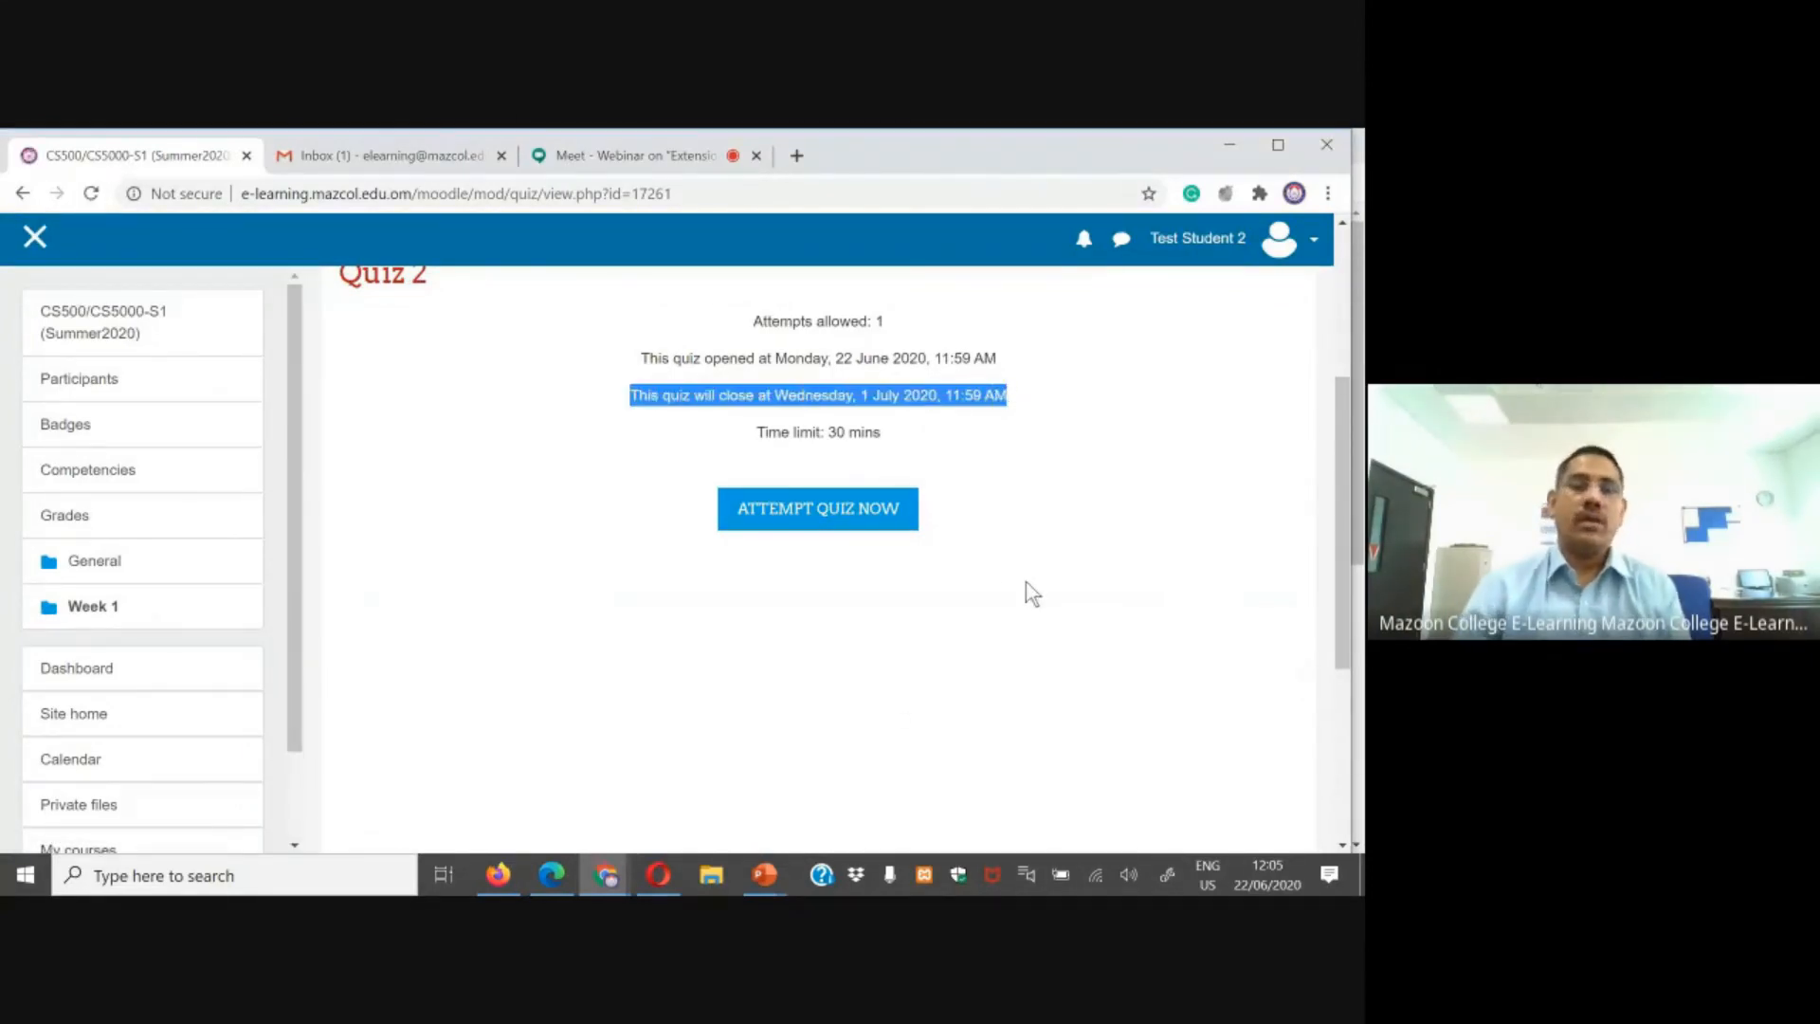
# Step: Reload Quiz 2 as Test Student 1 and briefly show the presentation slide listing the override cases
pyautogui.click(497, 874)
pyautogui.click(90, 184)
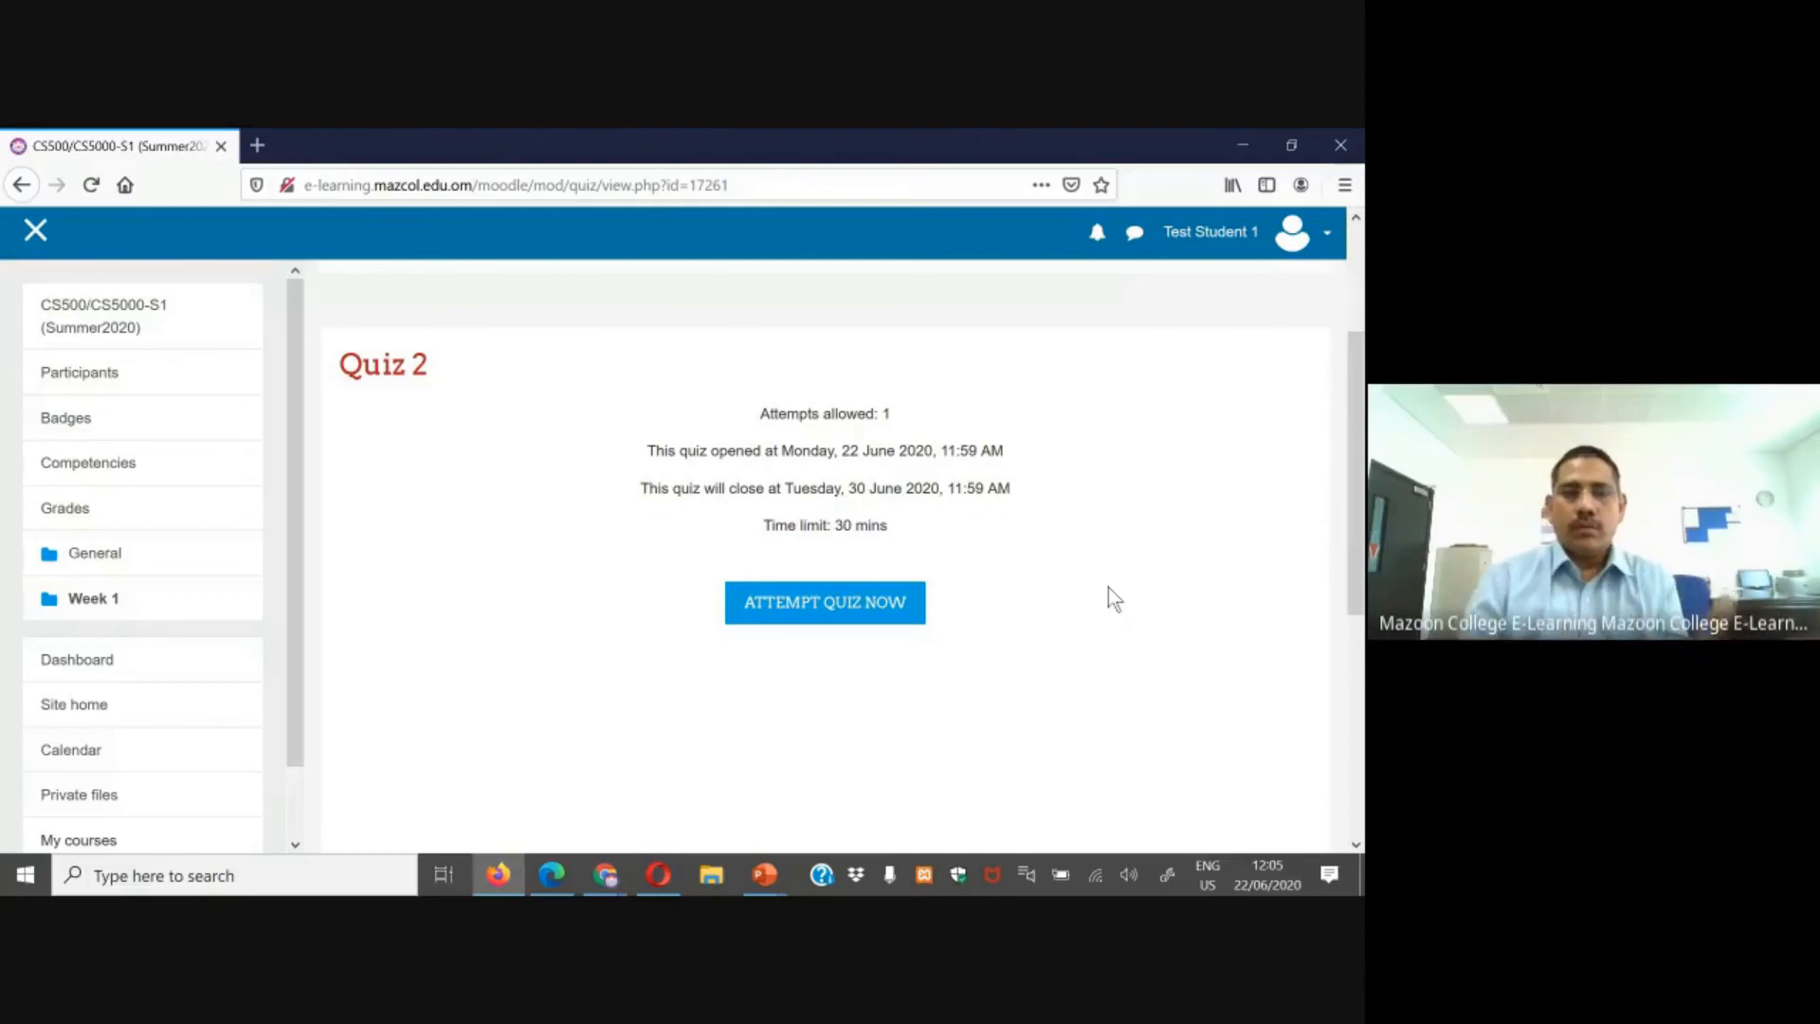
pyautogui.moveTo(766, 883)
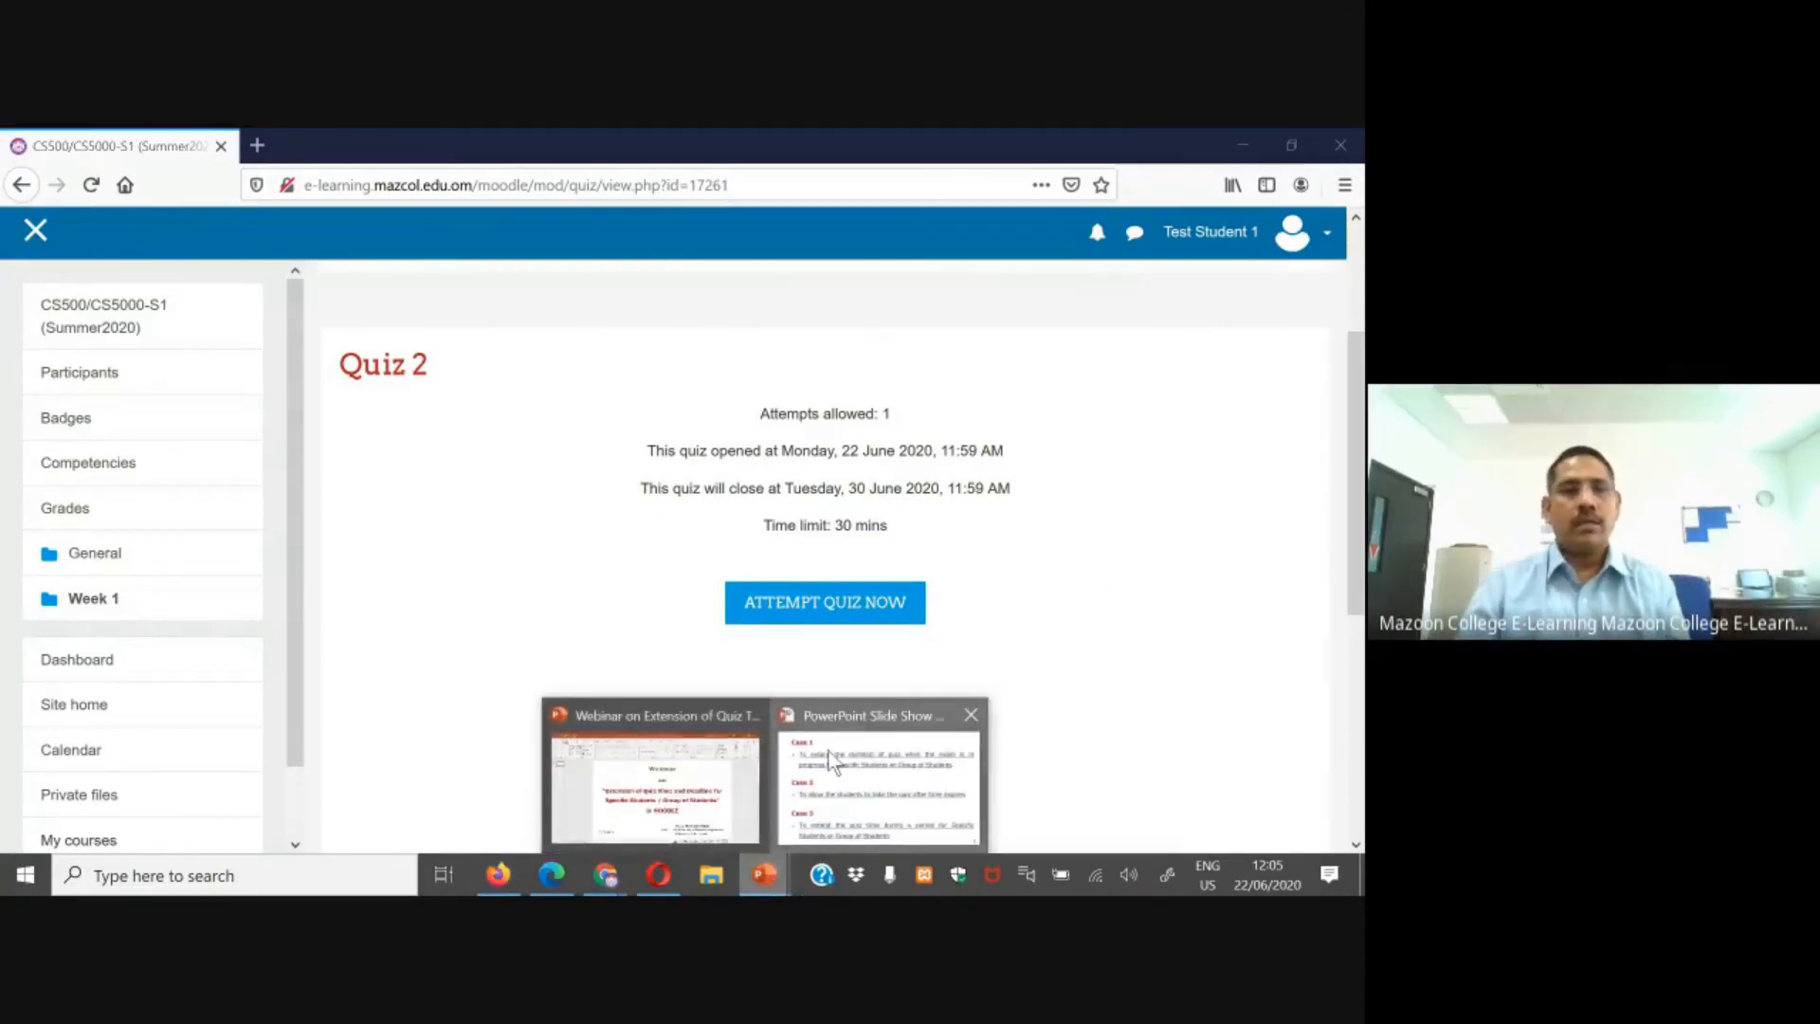
pyautogui.click(832, 761)
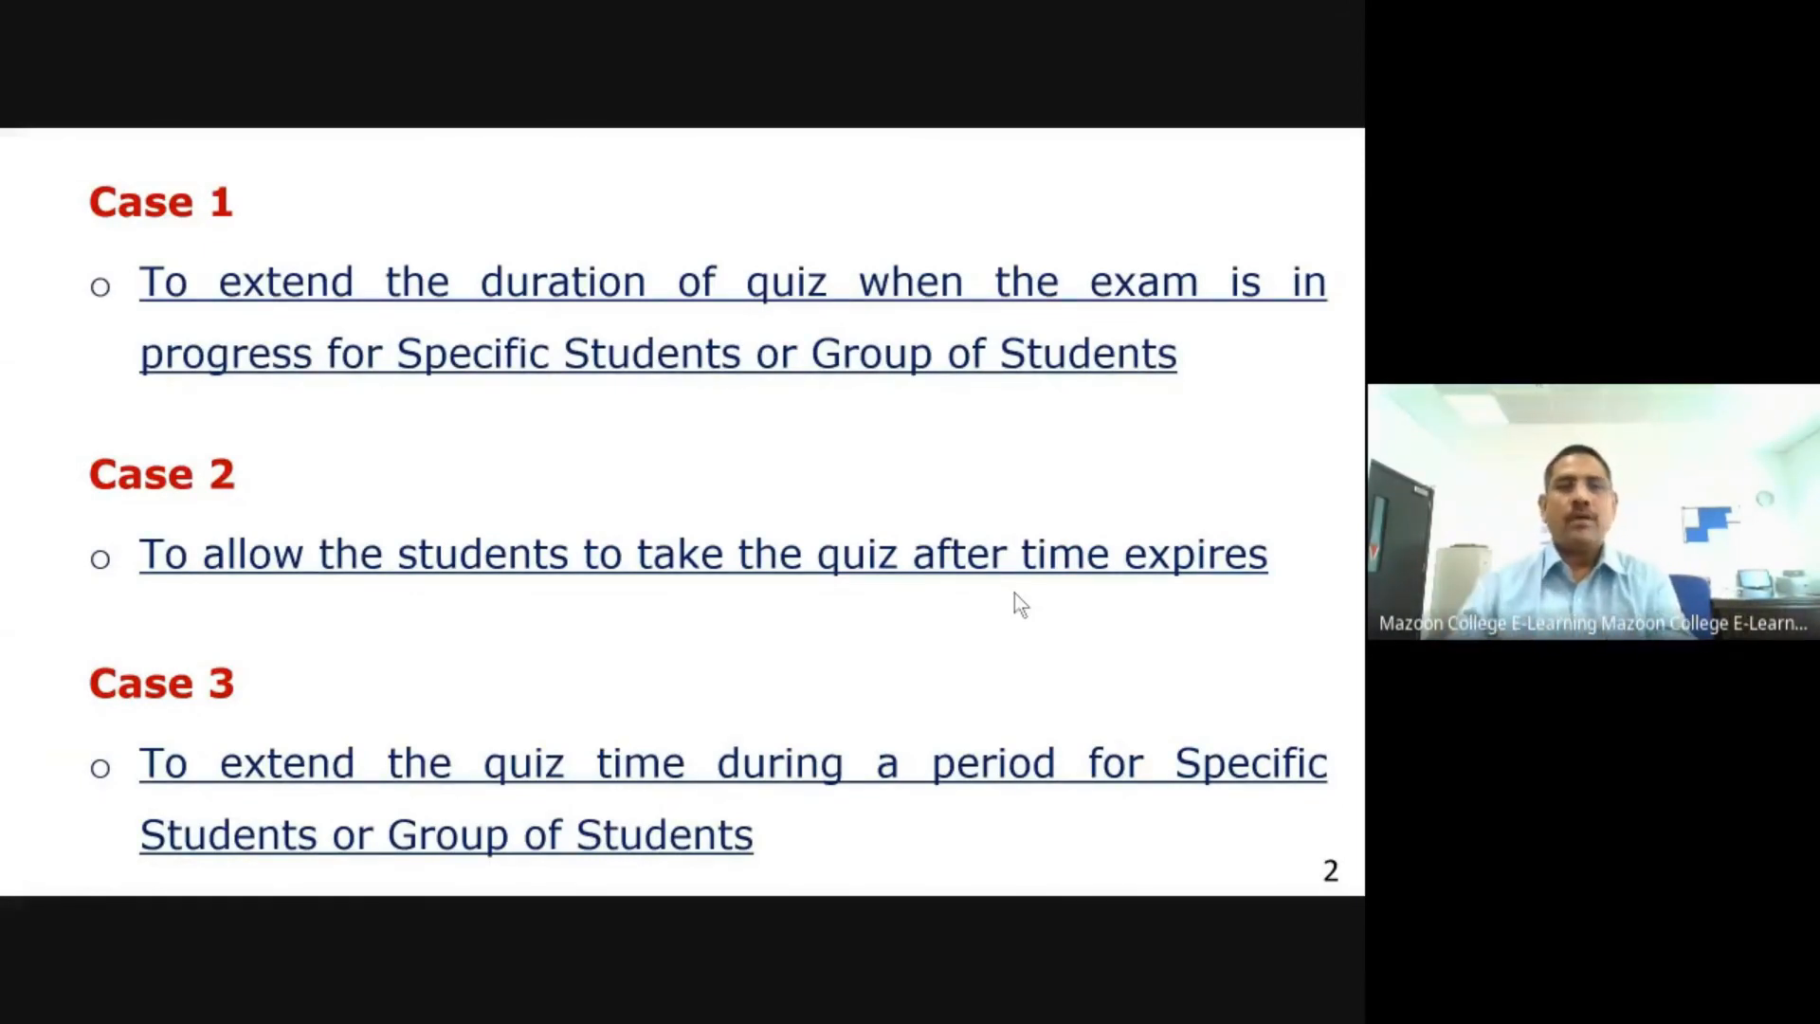
pyautogui.hotkey('alt', 'Tab')
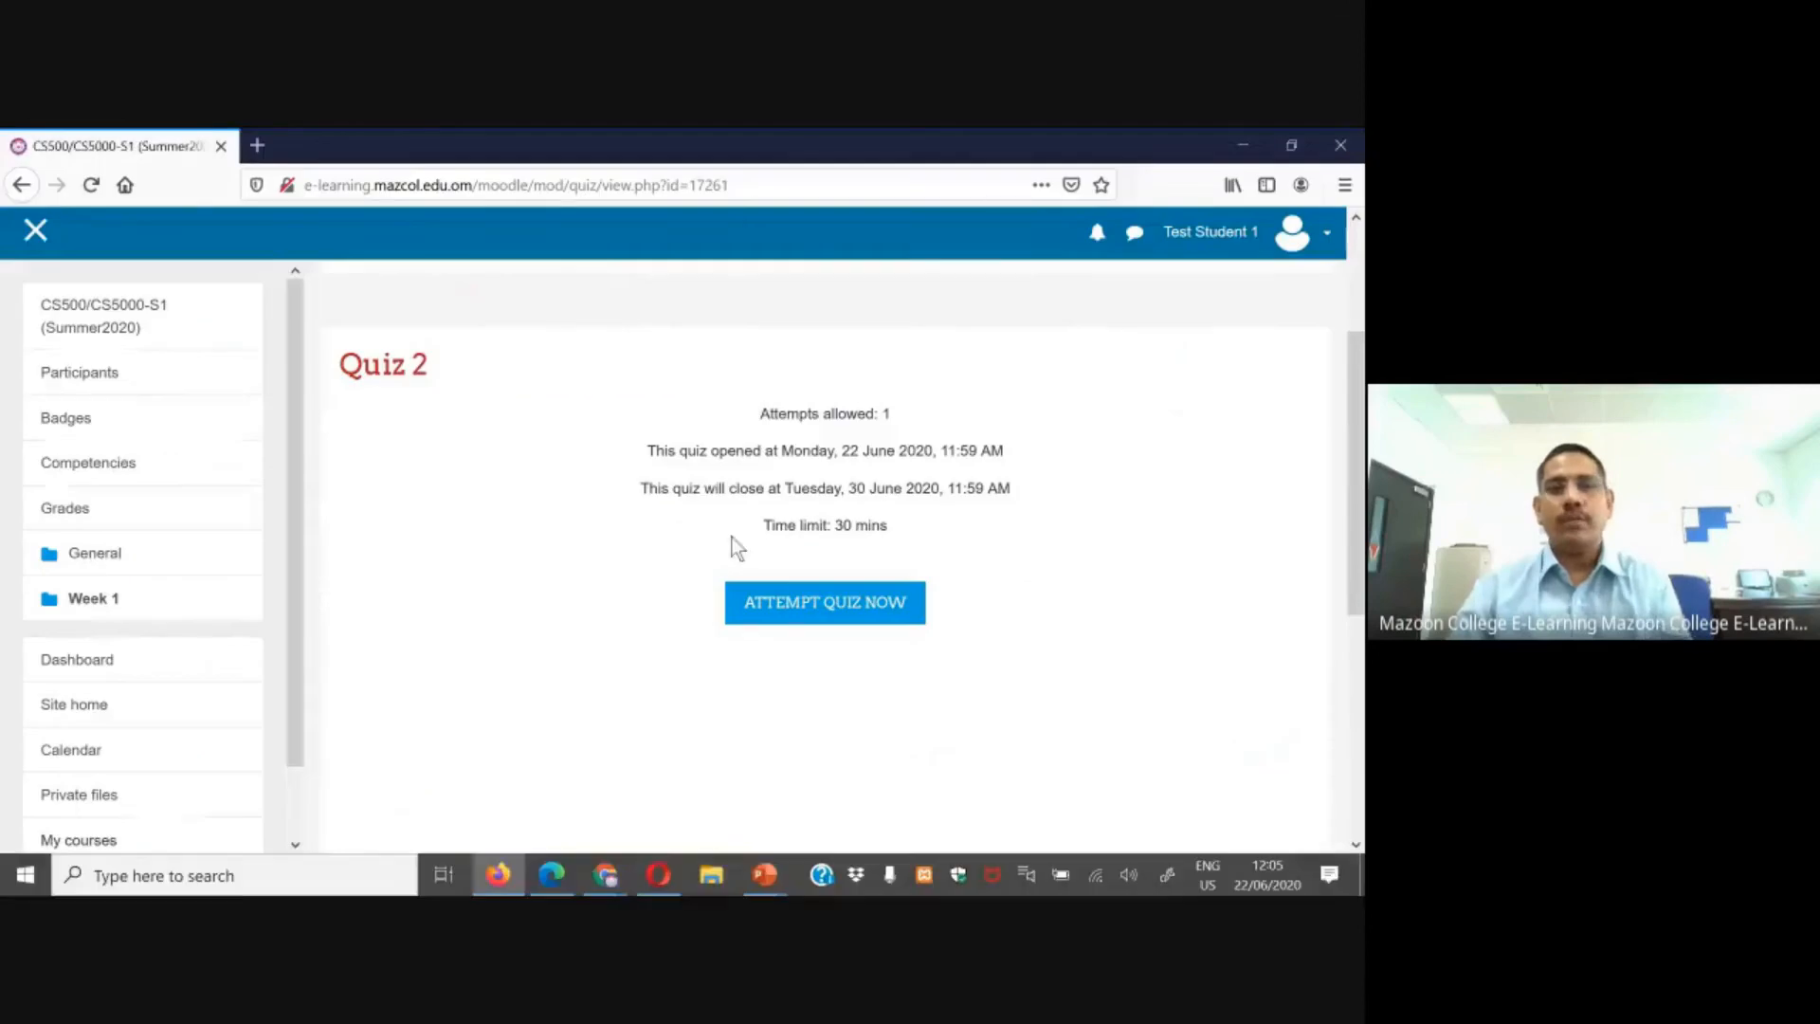
# Step: As the teacher, open Quiz 2 from the course and start adding a group override
pyautogui.click(553, 875)
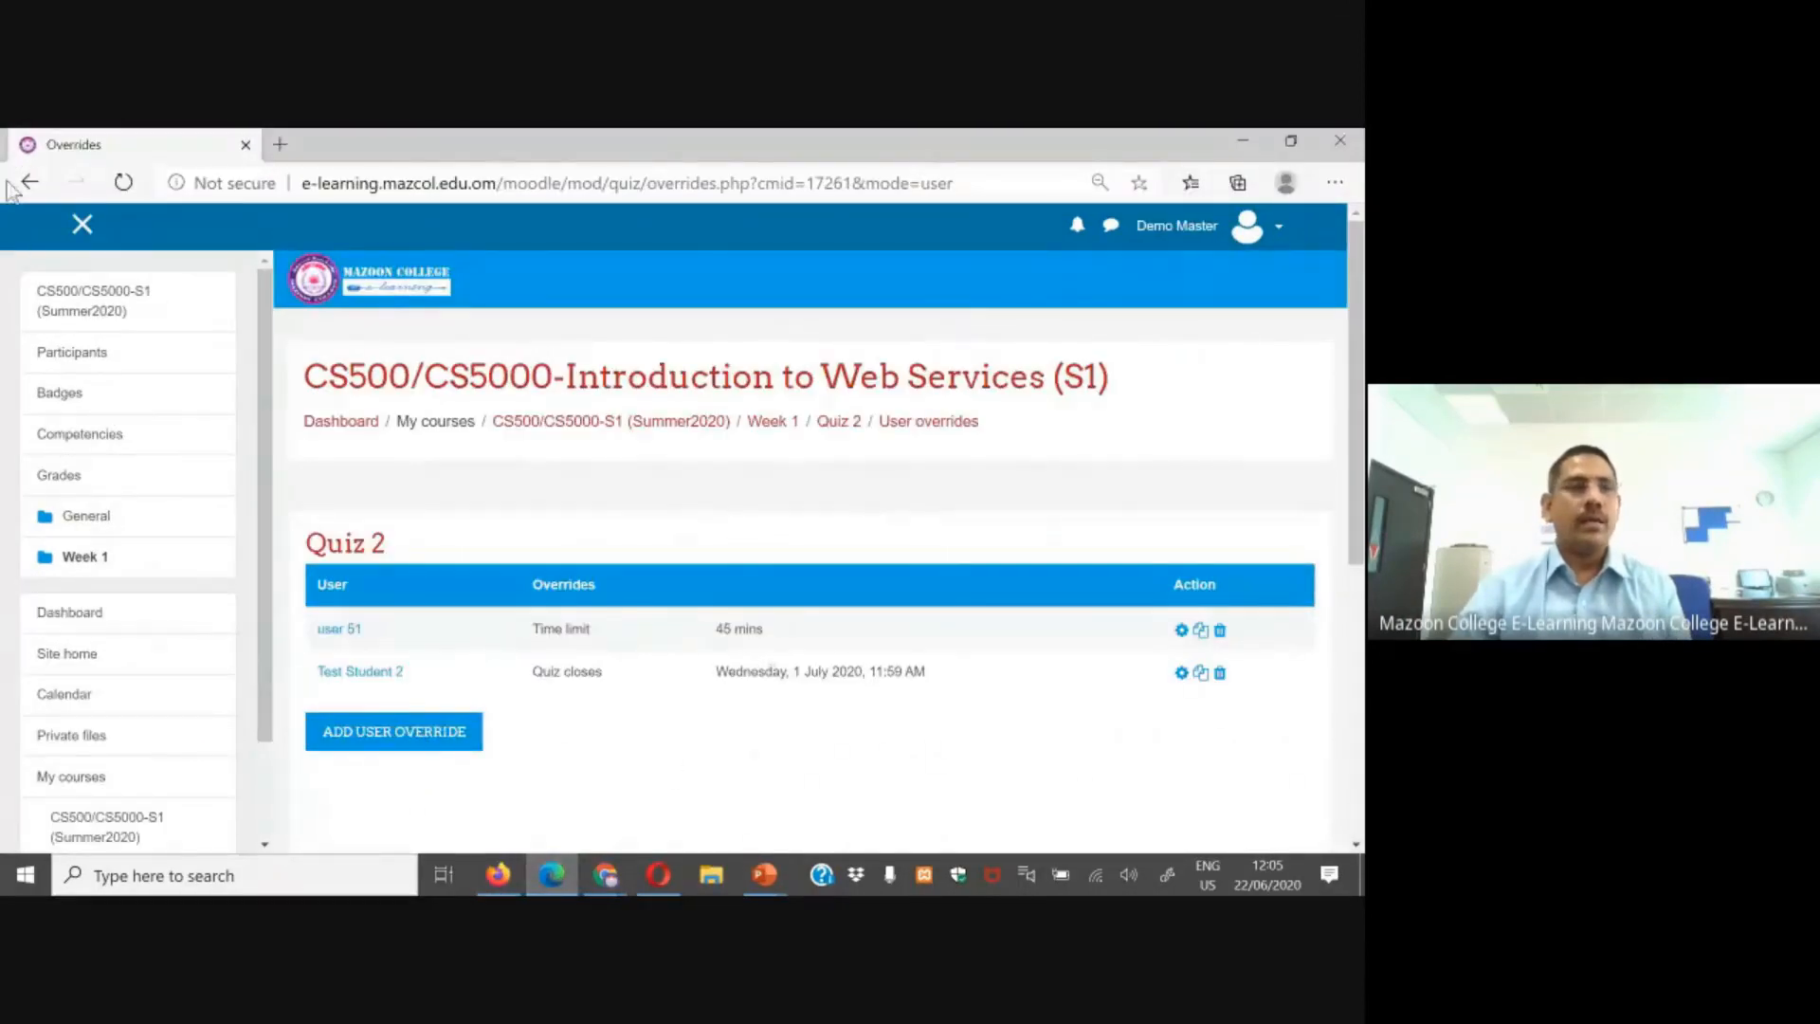
pyautogui.click(100, 832)
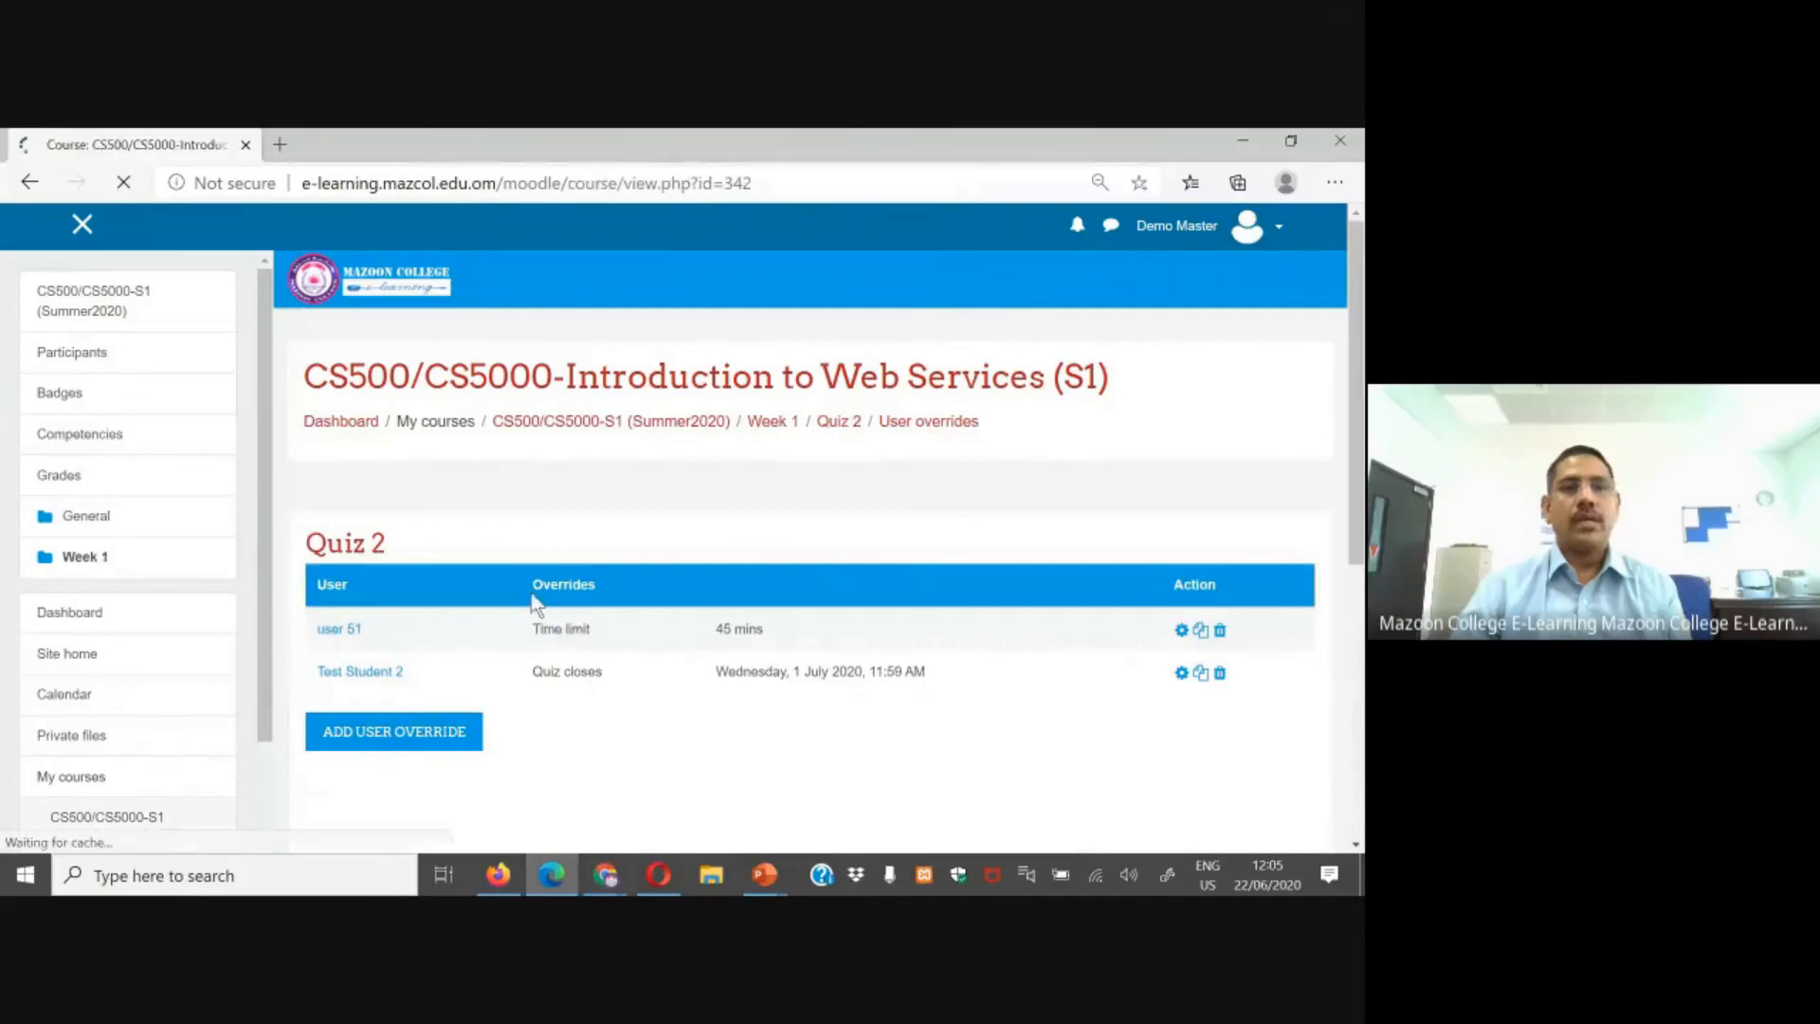
pyautogui.scroll(-3, 796, 616)
pyautogui.click(406, 789)
pyautogui.scroll(2, 1140, 396)
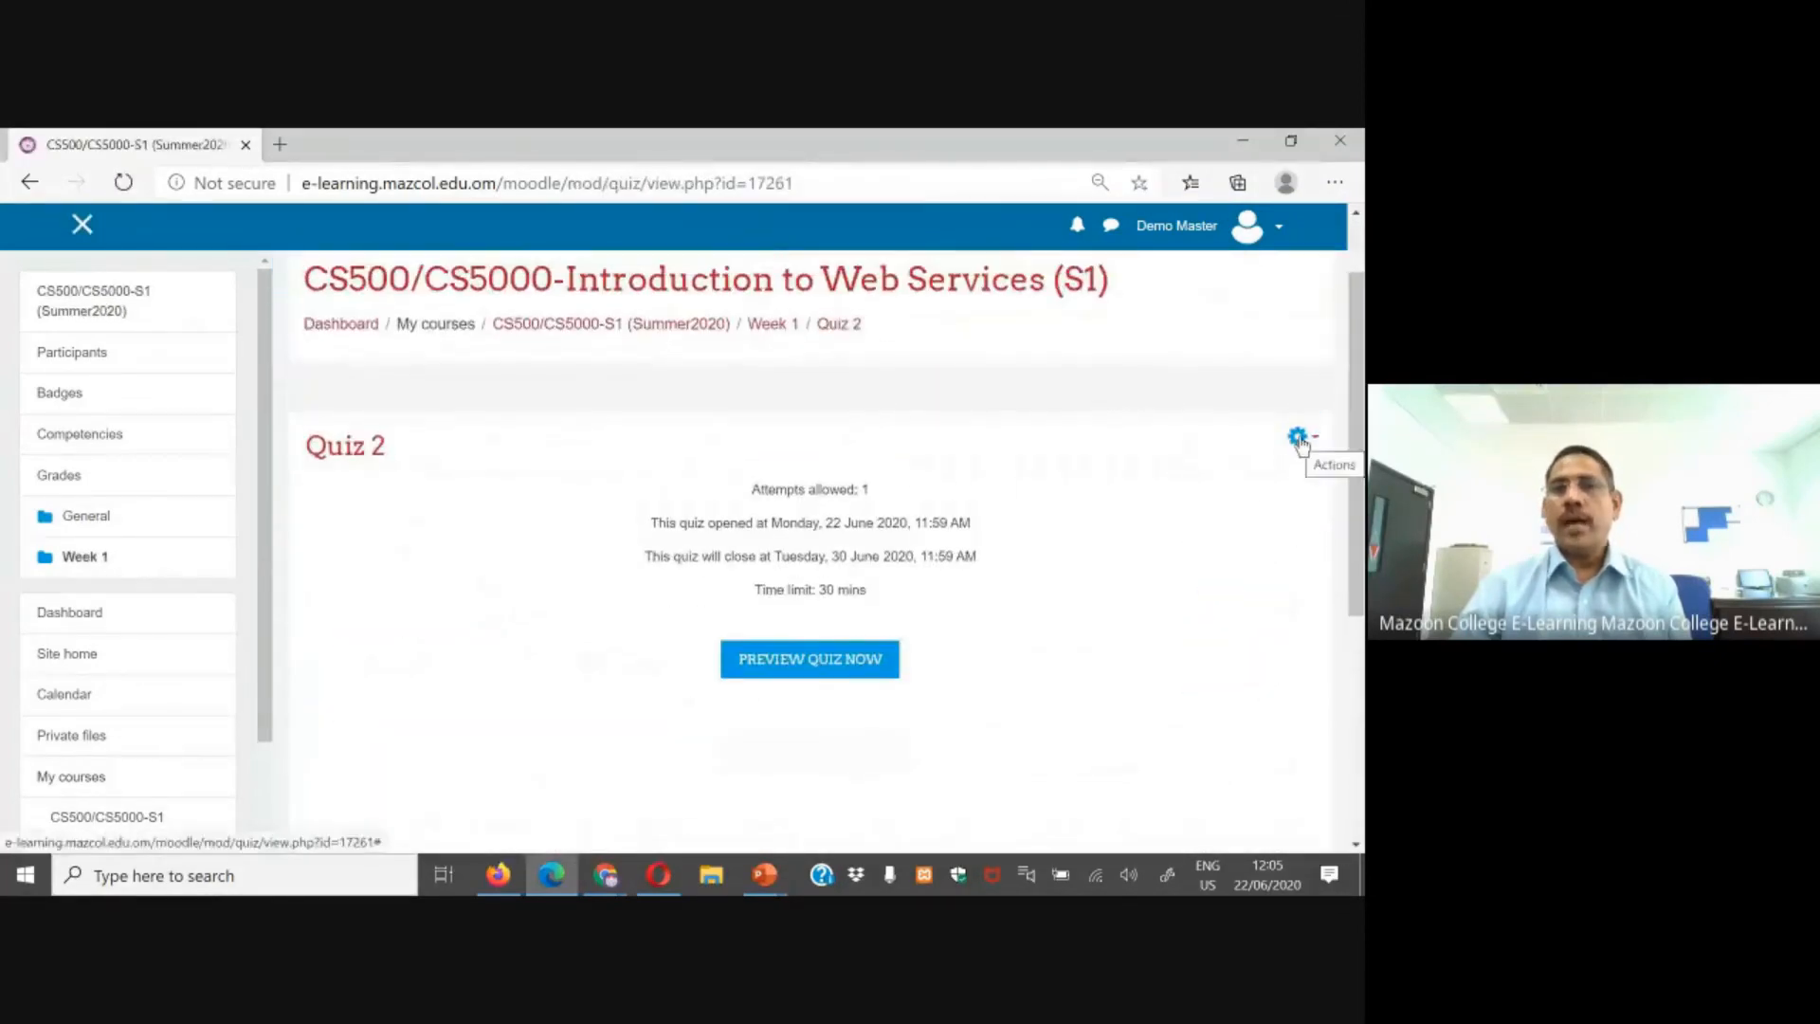
pyautogui.click(1298, 438)
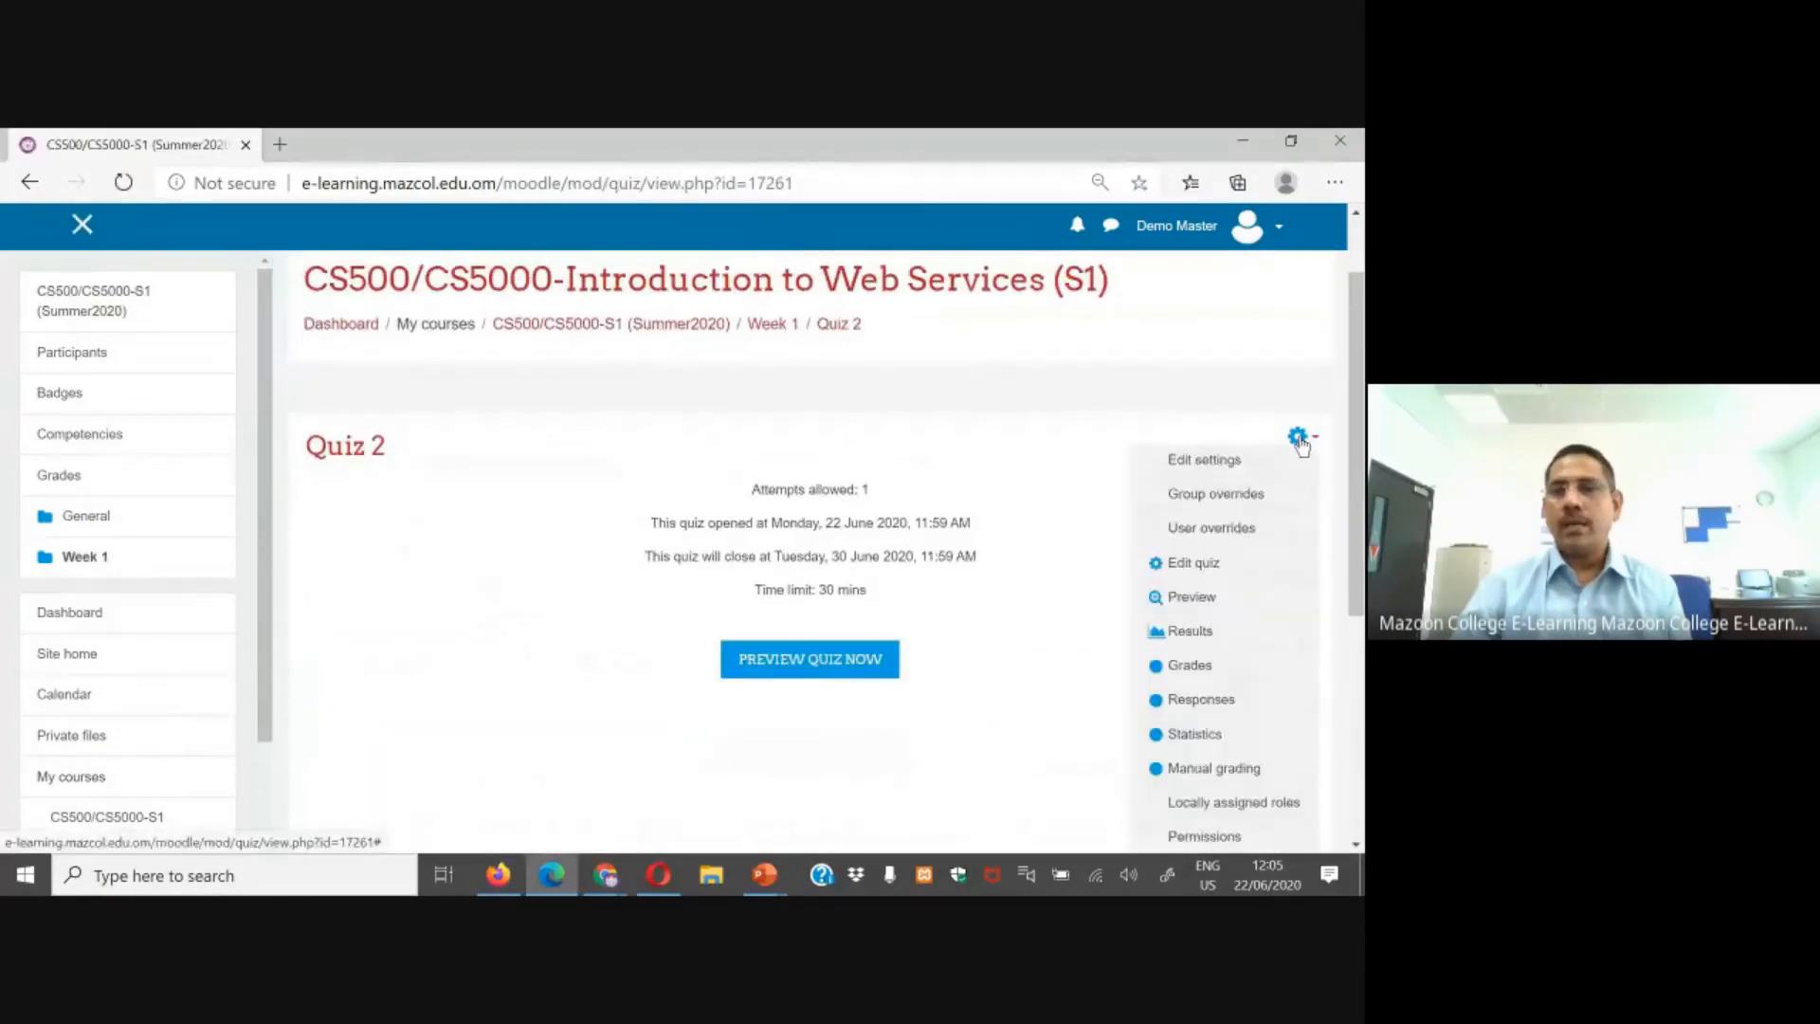
pyautogui.click(1214, 494)
pyautogui.click(370, 582)
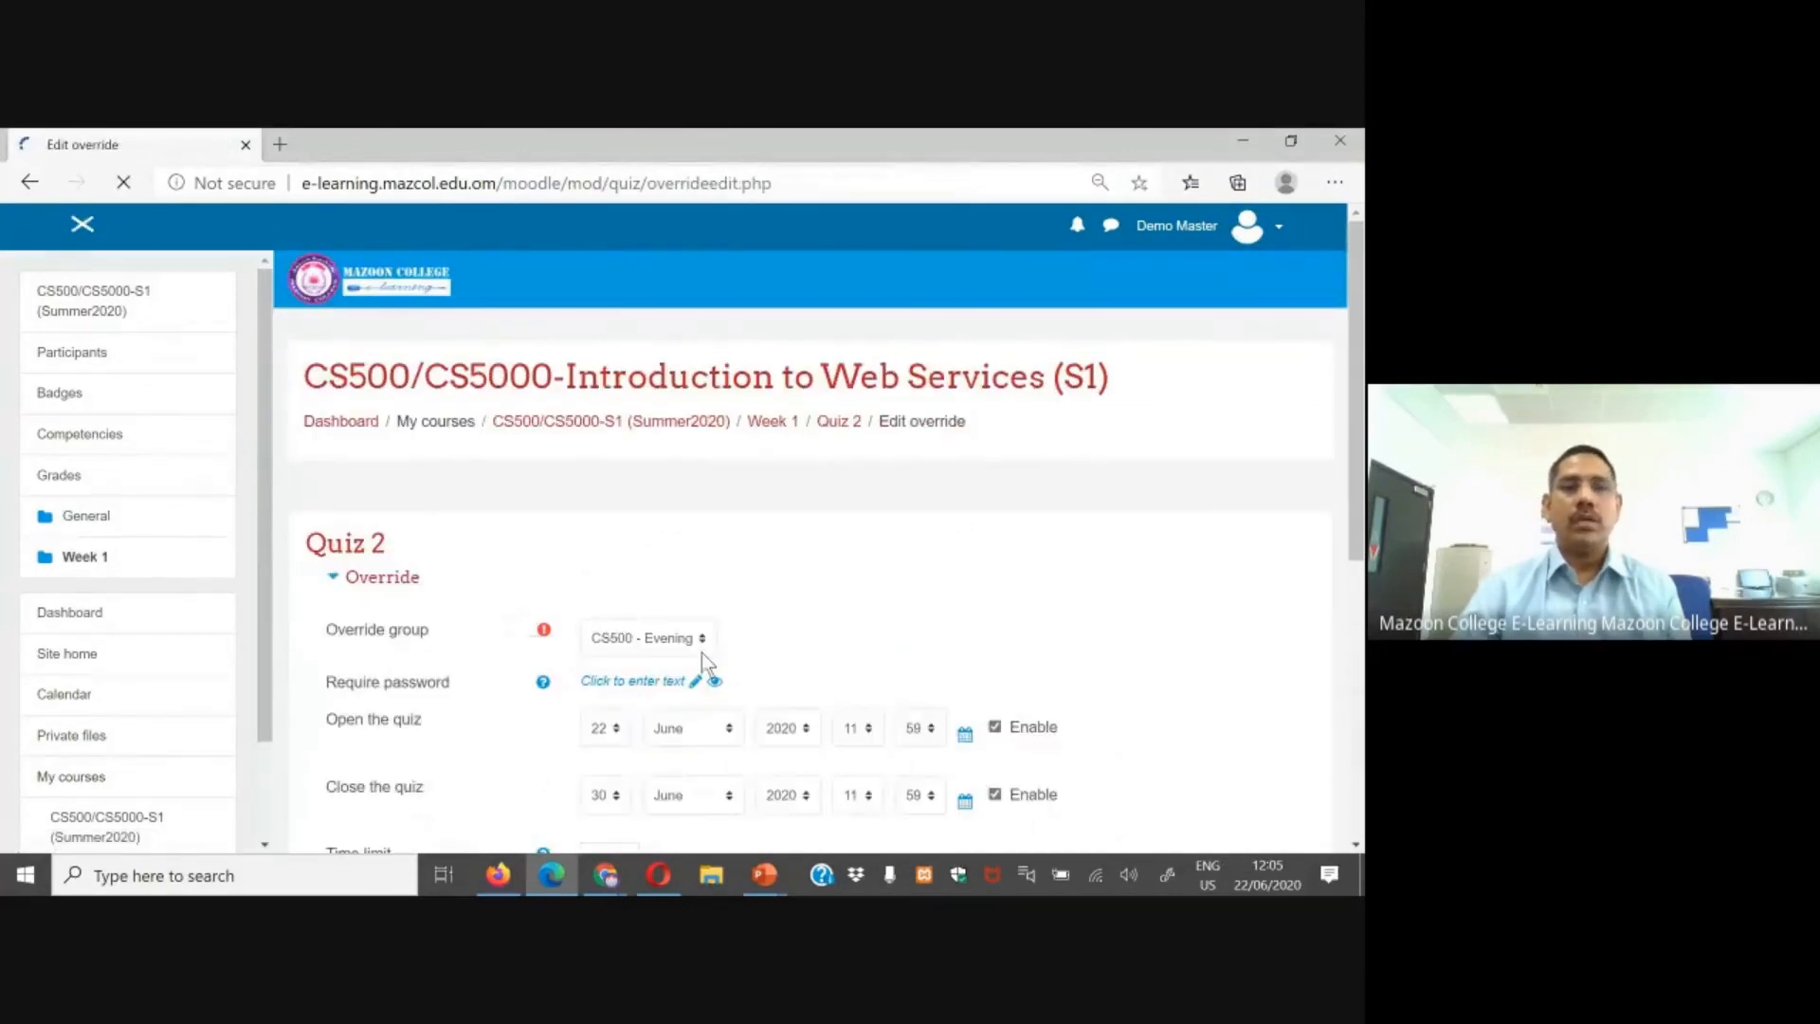
pyautogui.scroll(-1, 569, 588)
pyautogui.click(654, 542)
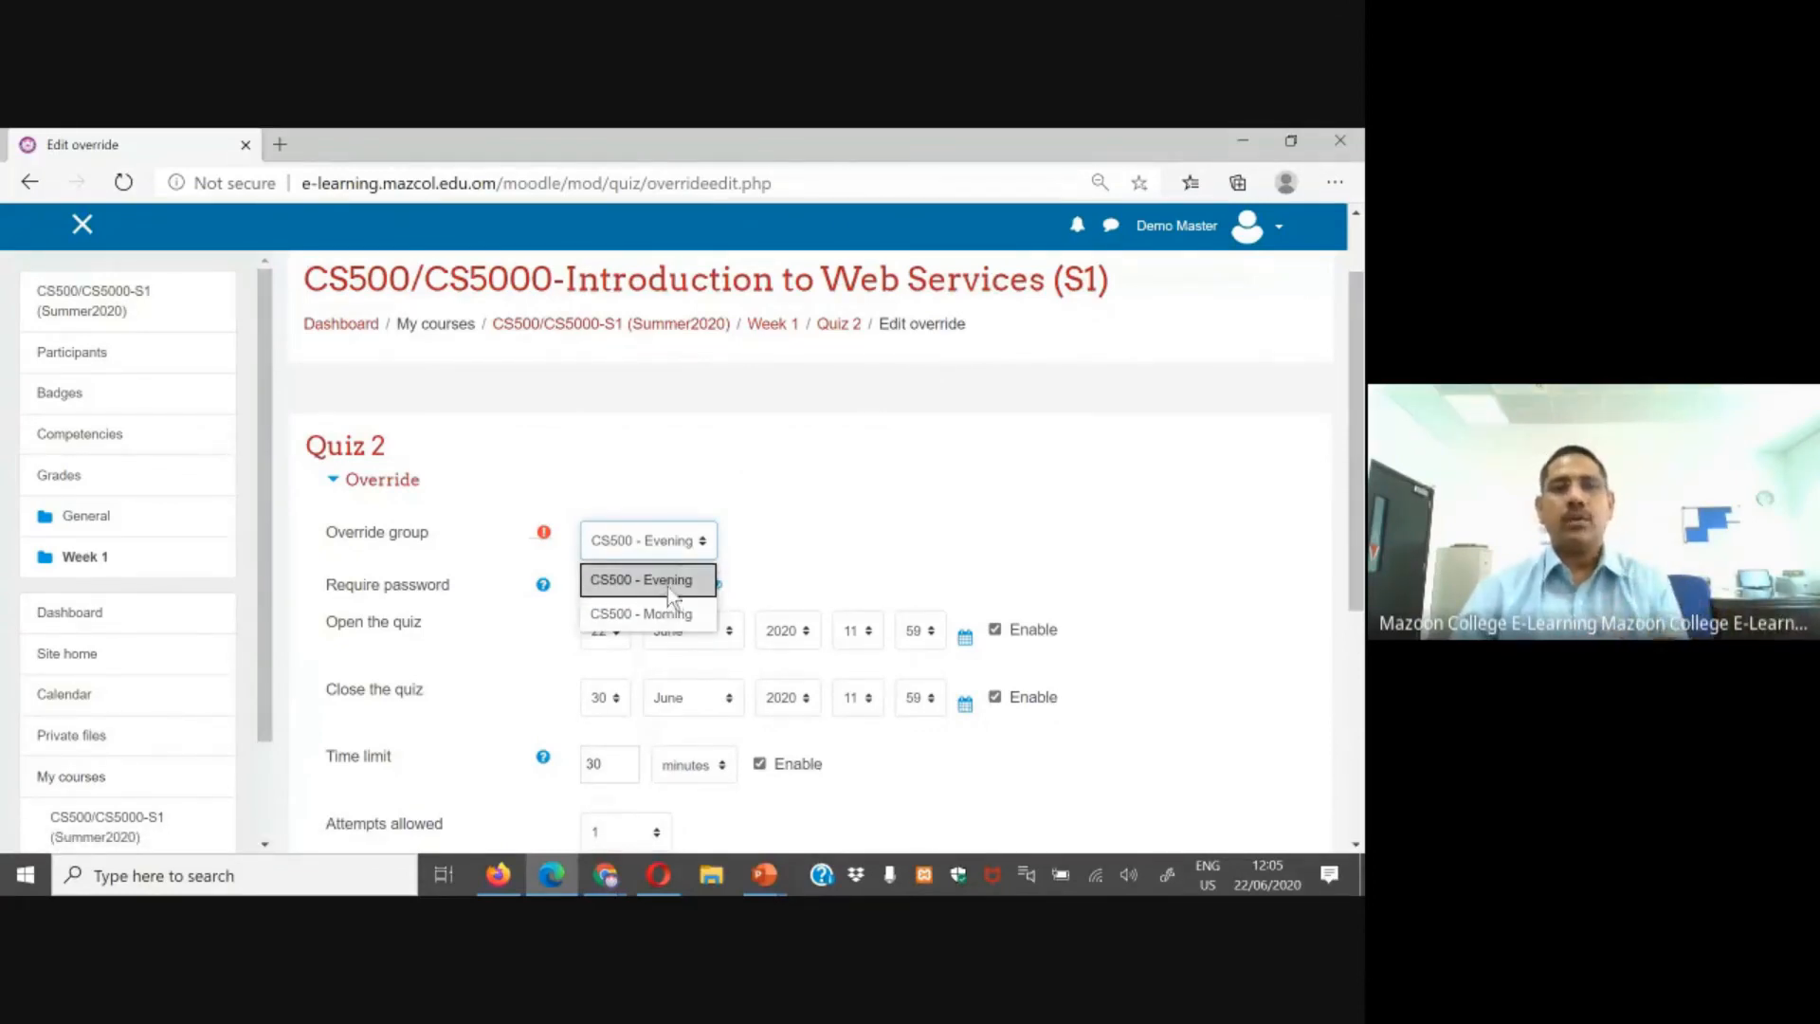
pyautogui.click(667, 580)
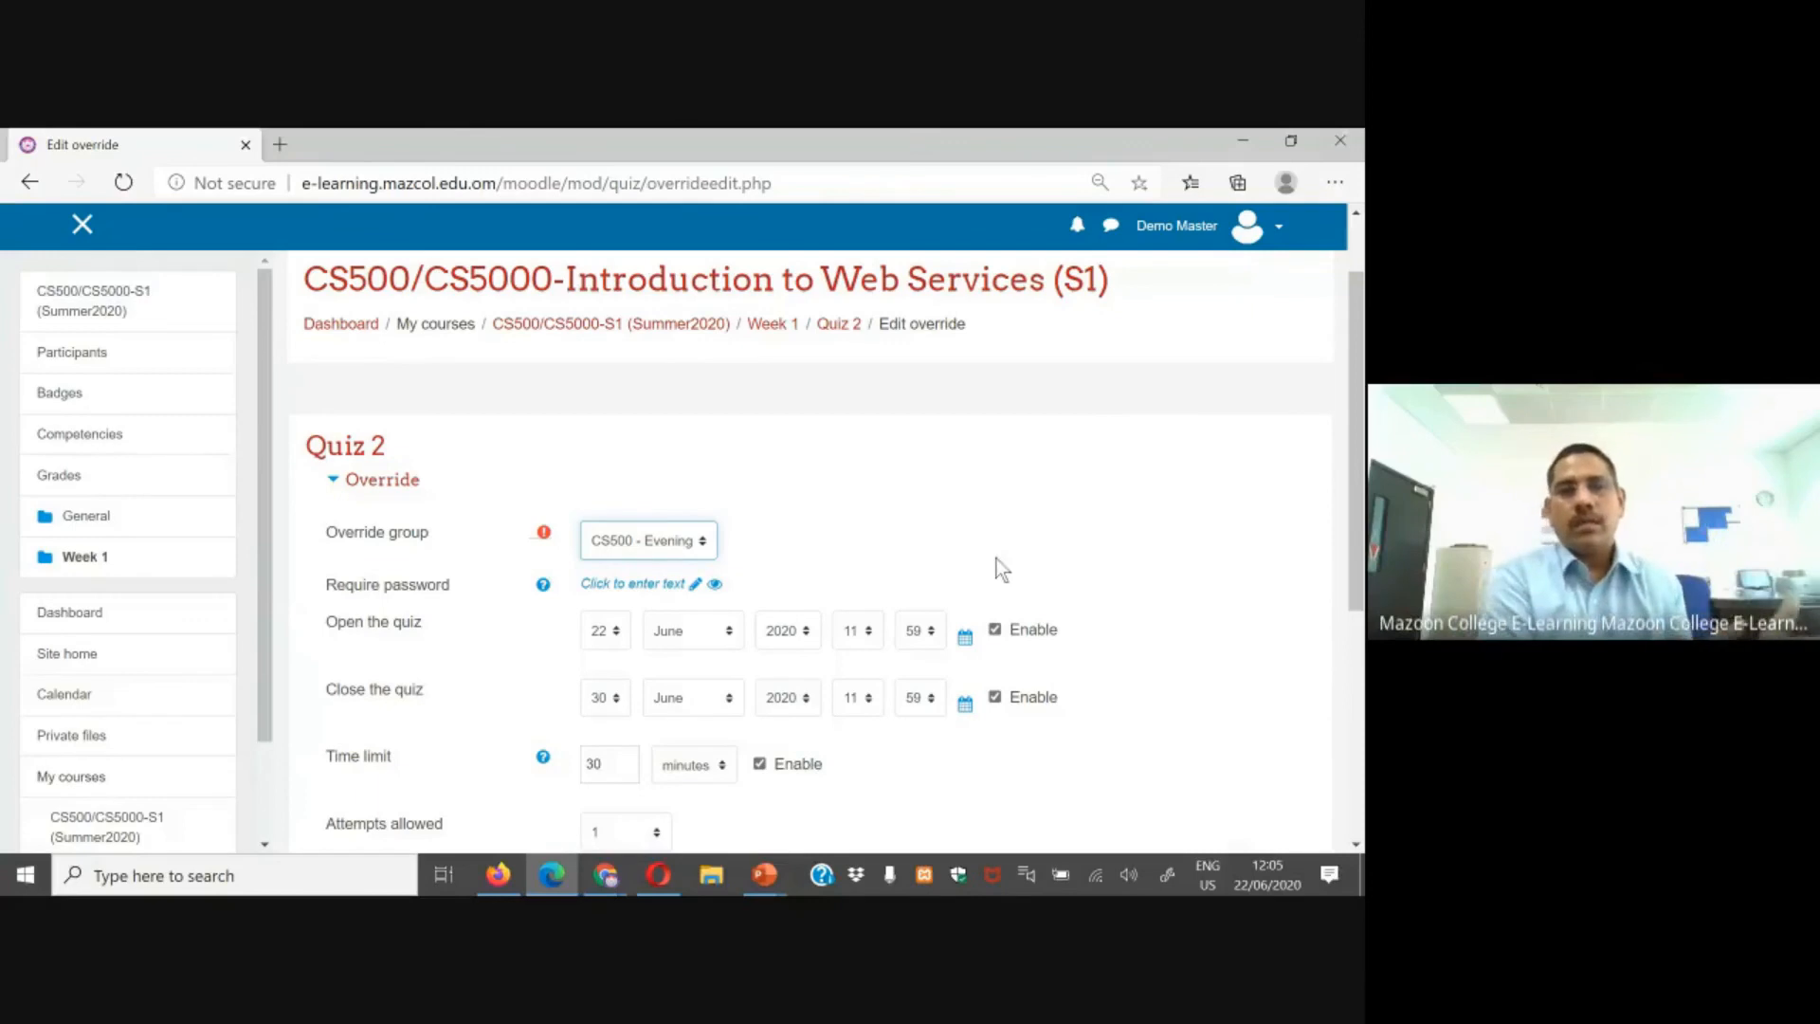
pyautogui.click(657, 540)
pyautogui.click(652, 614)
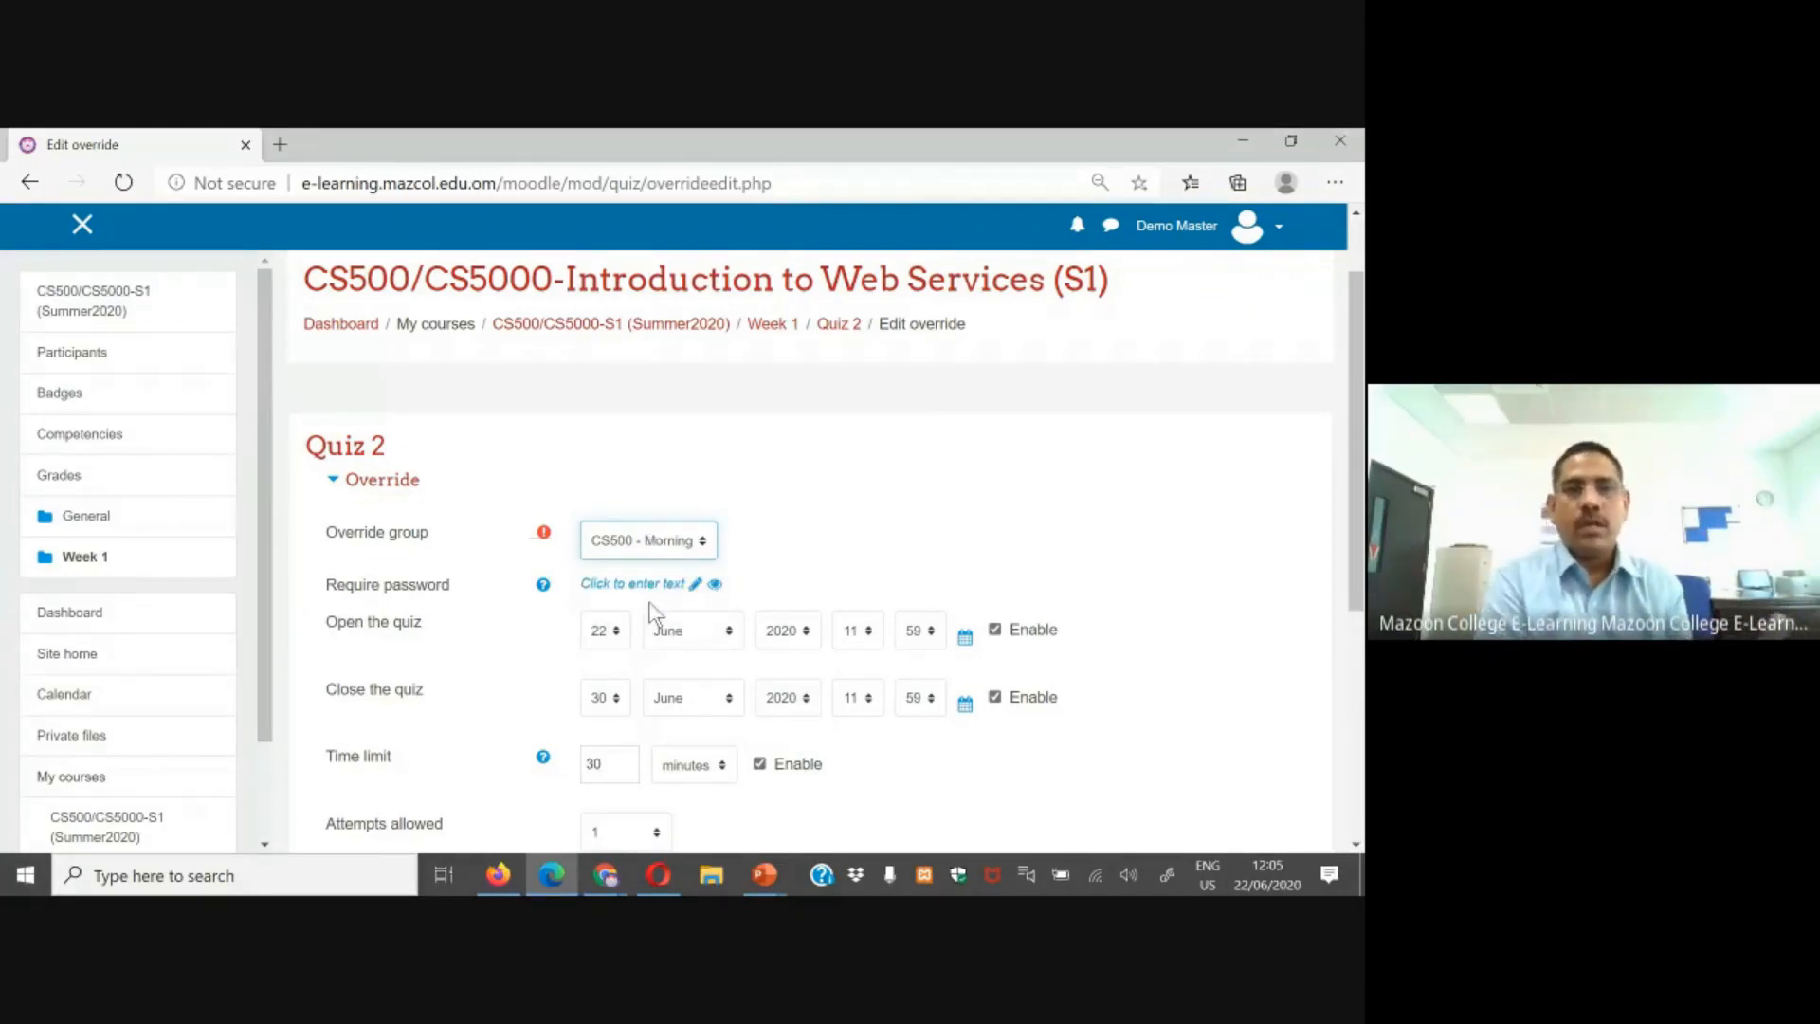
pyautogui.scroll(-3, 698, 583)
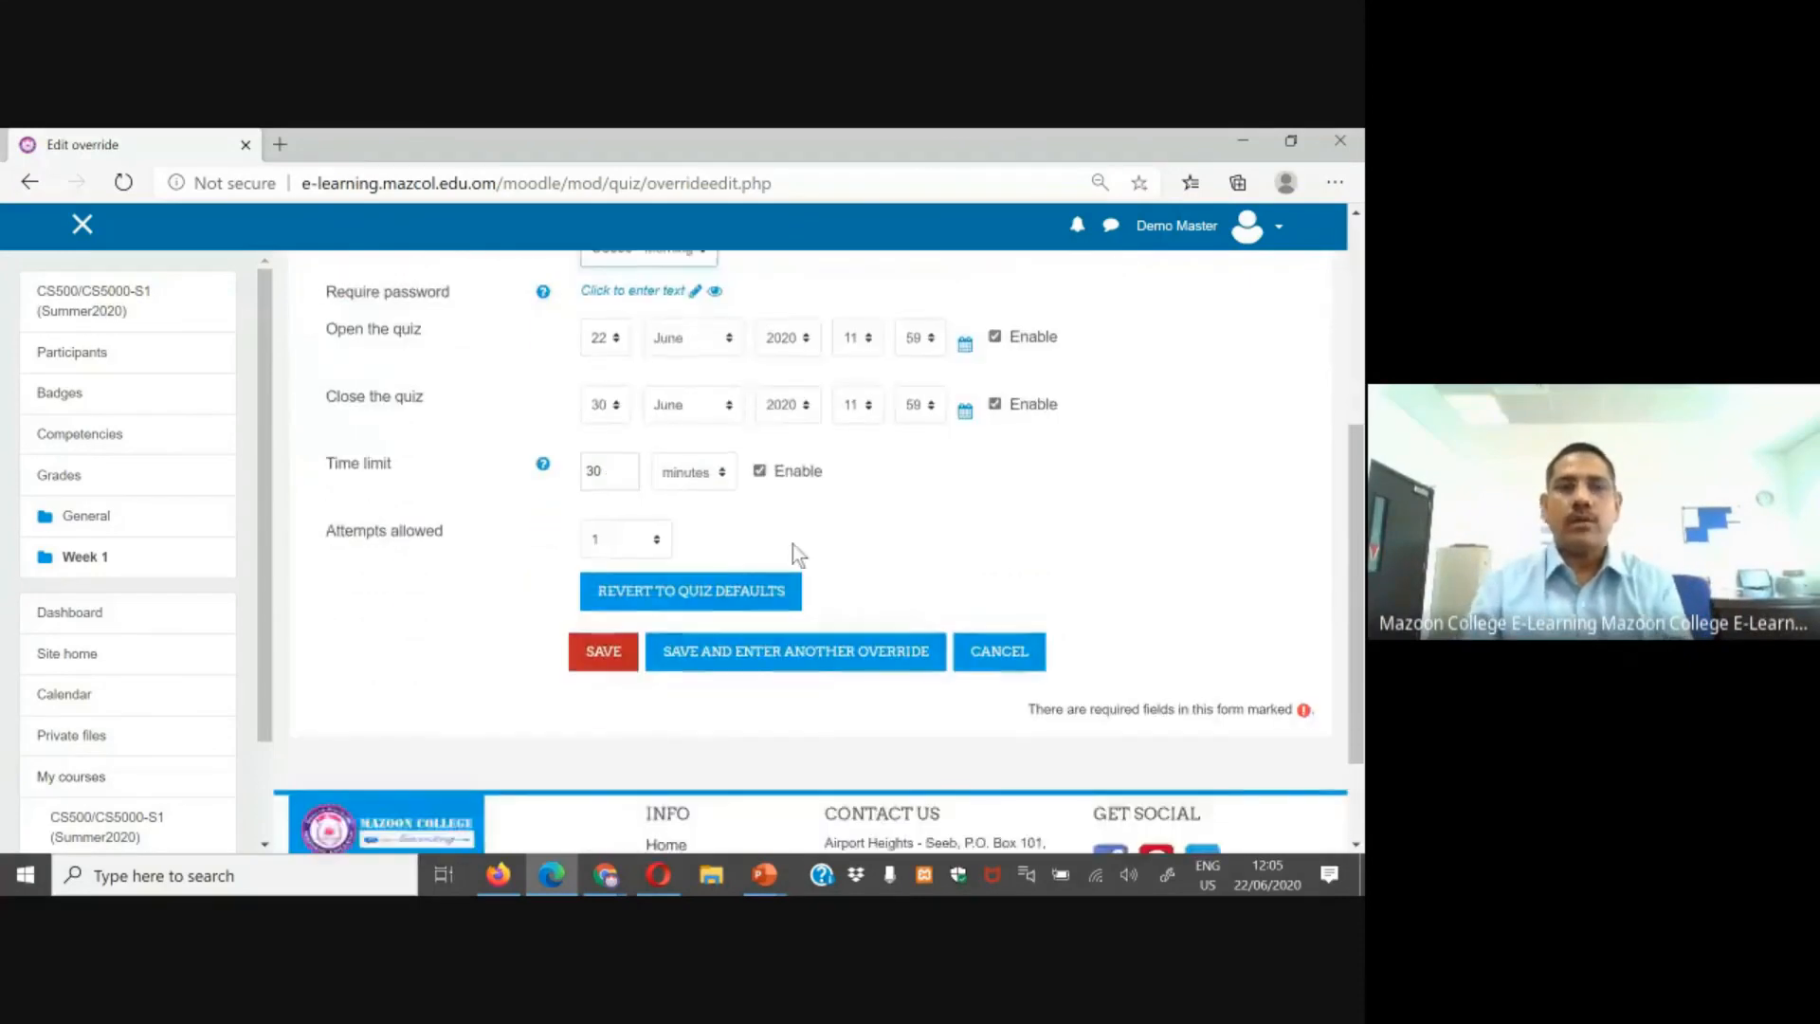
pyautogui.scroll(2, 792, 544)
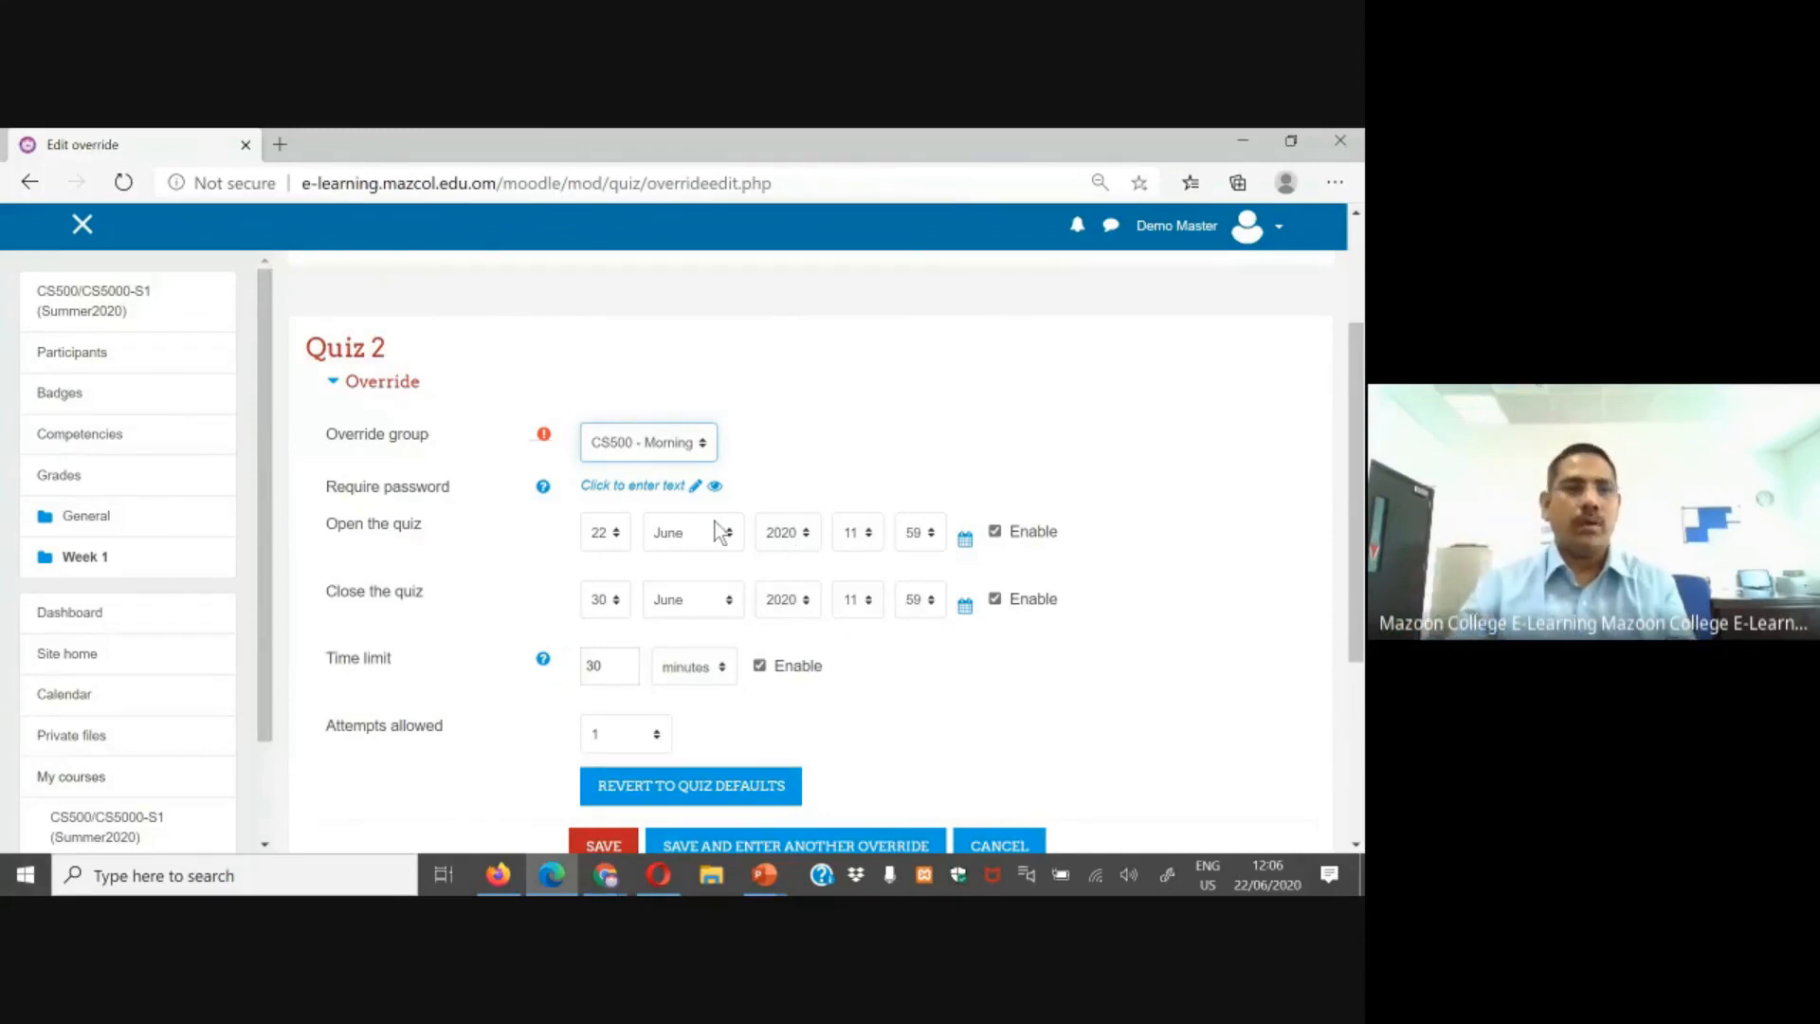
pyautogui.click(123, 832)
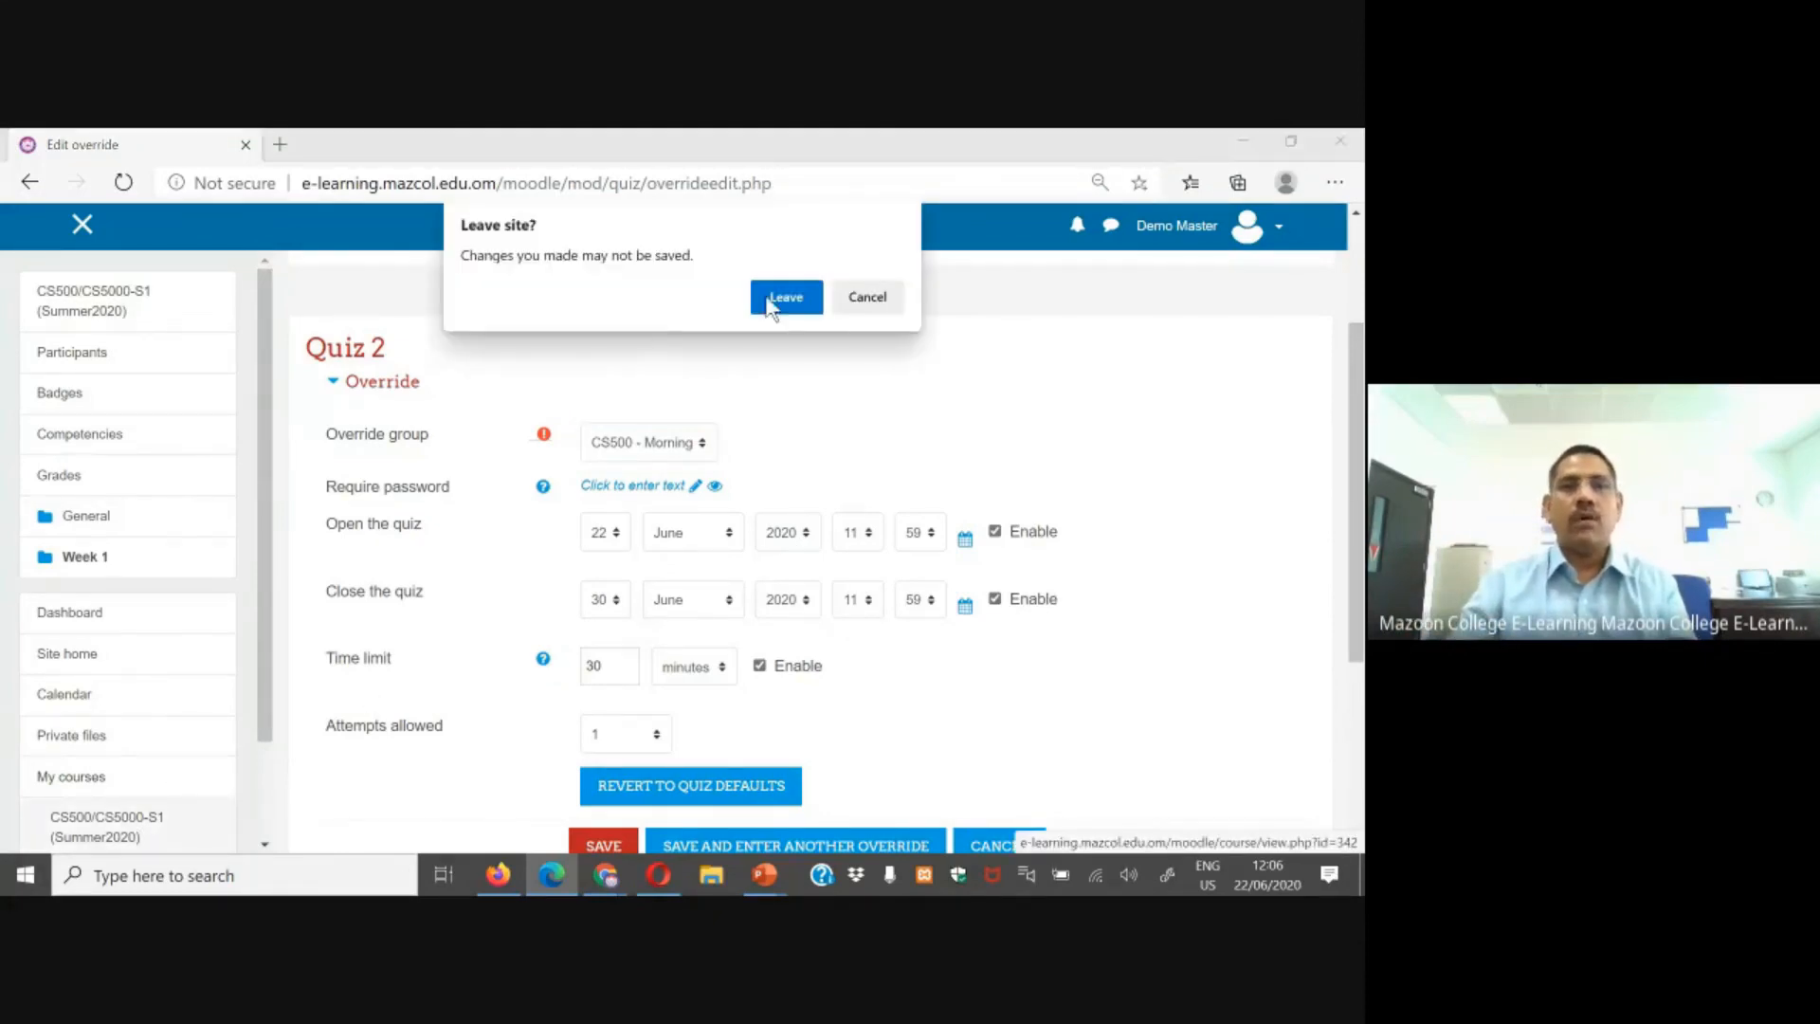
pyautogui.click(785, 297)
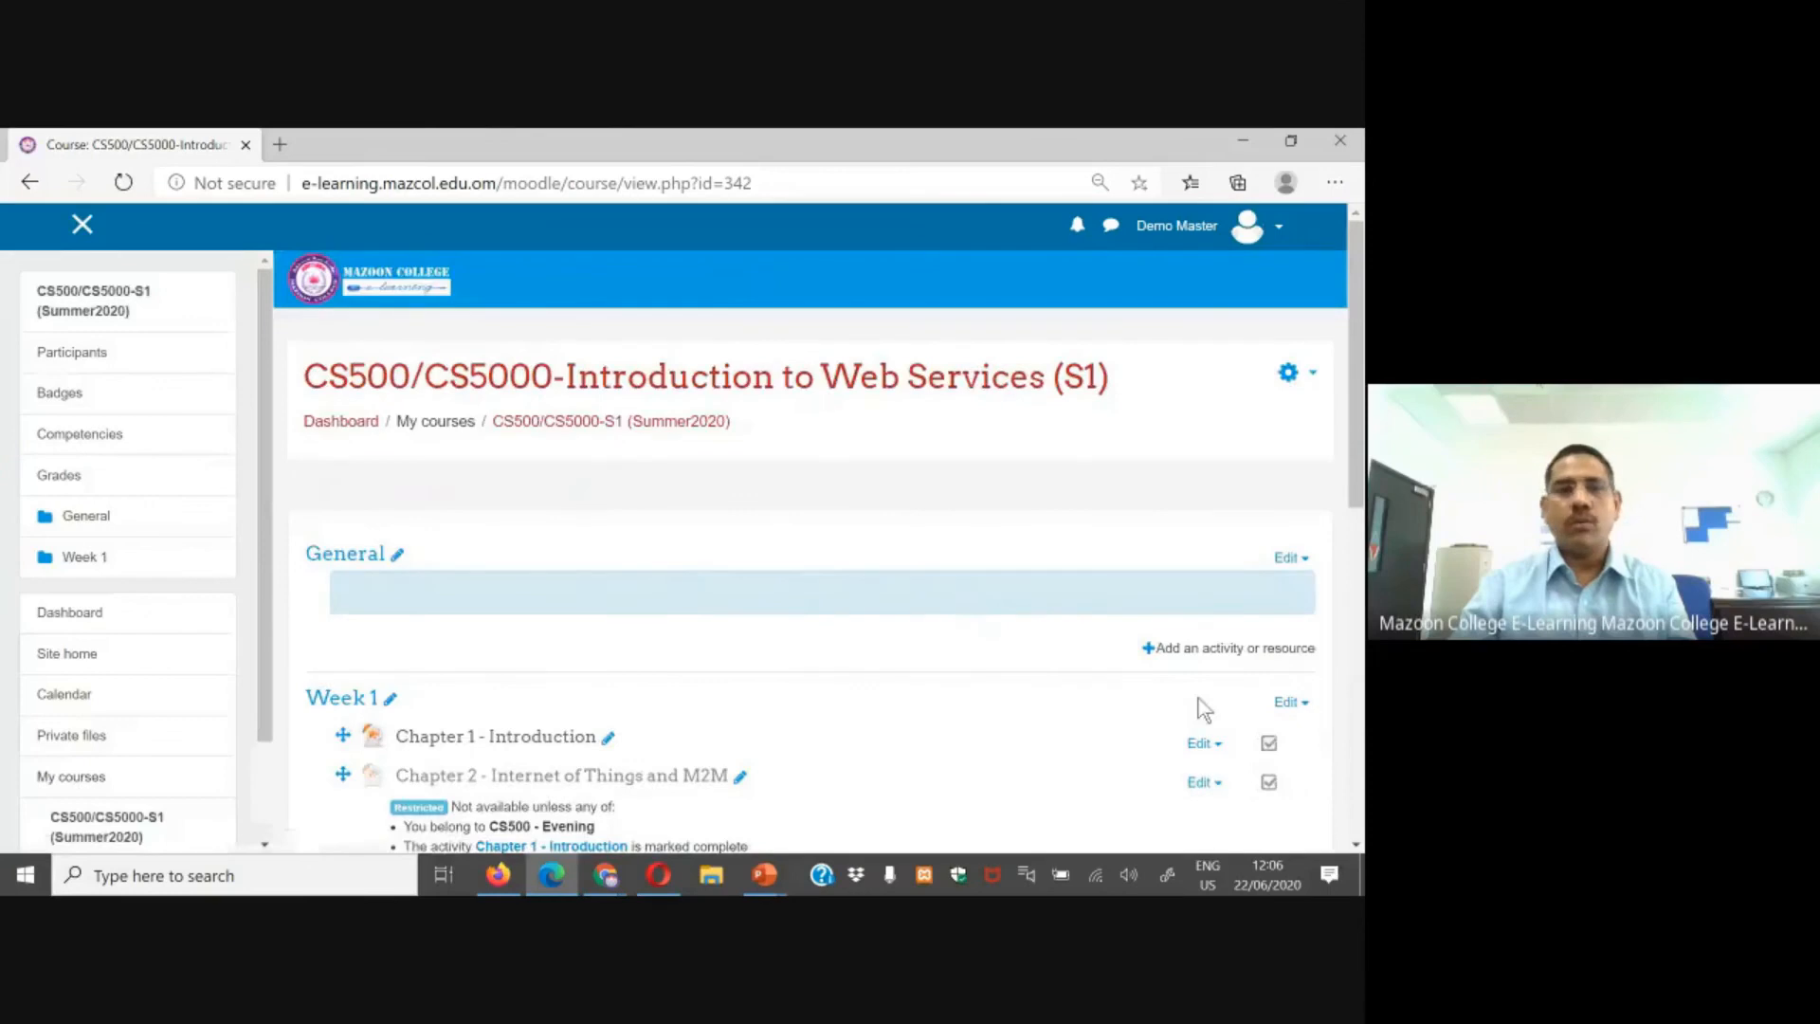
# Step: Open Quiz 2 from the course and review its list of user overrides
pyautogui.scroll(-10, 491, 727)
pyautogui.click(424, 494)
pyautogui.scroll(-3, 1233, 493)
pyautogui.scroll(3, 1313, 379)
pyautogui.click(1298, 435)
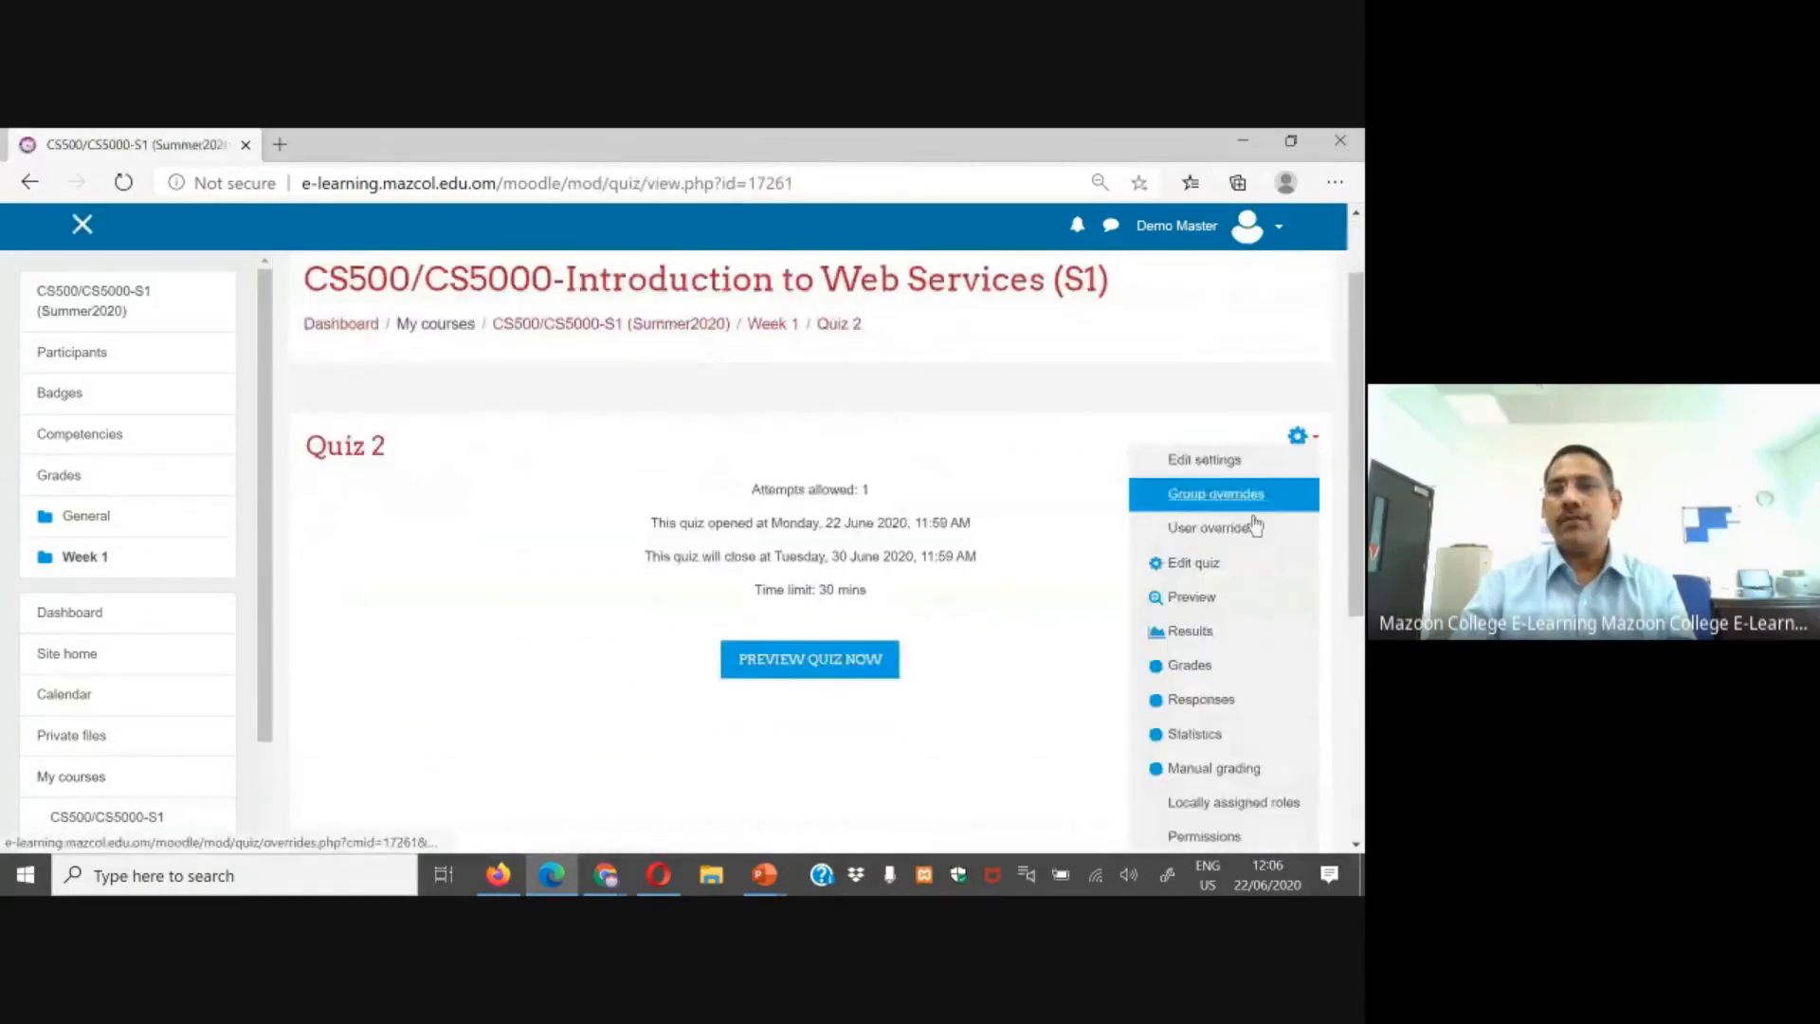
pyautogui.click(1198, 529)
pyautogui.scroll(-2, 588, 594)
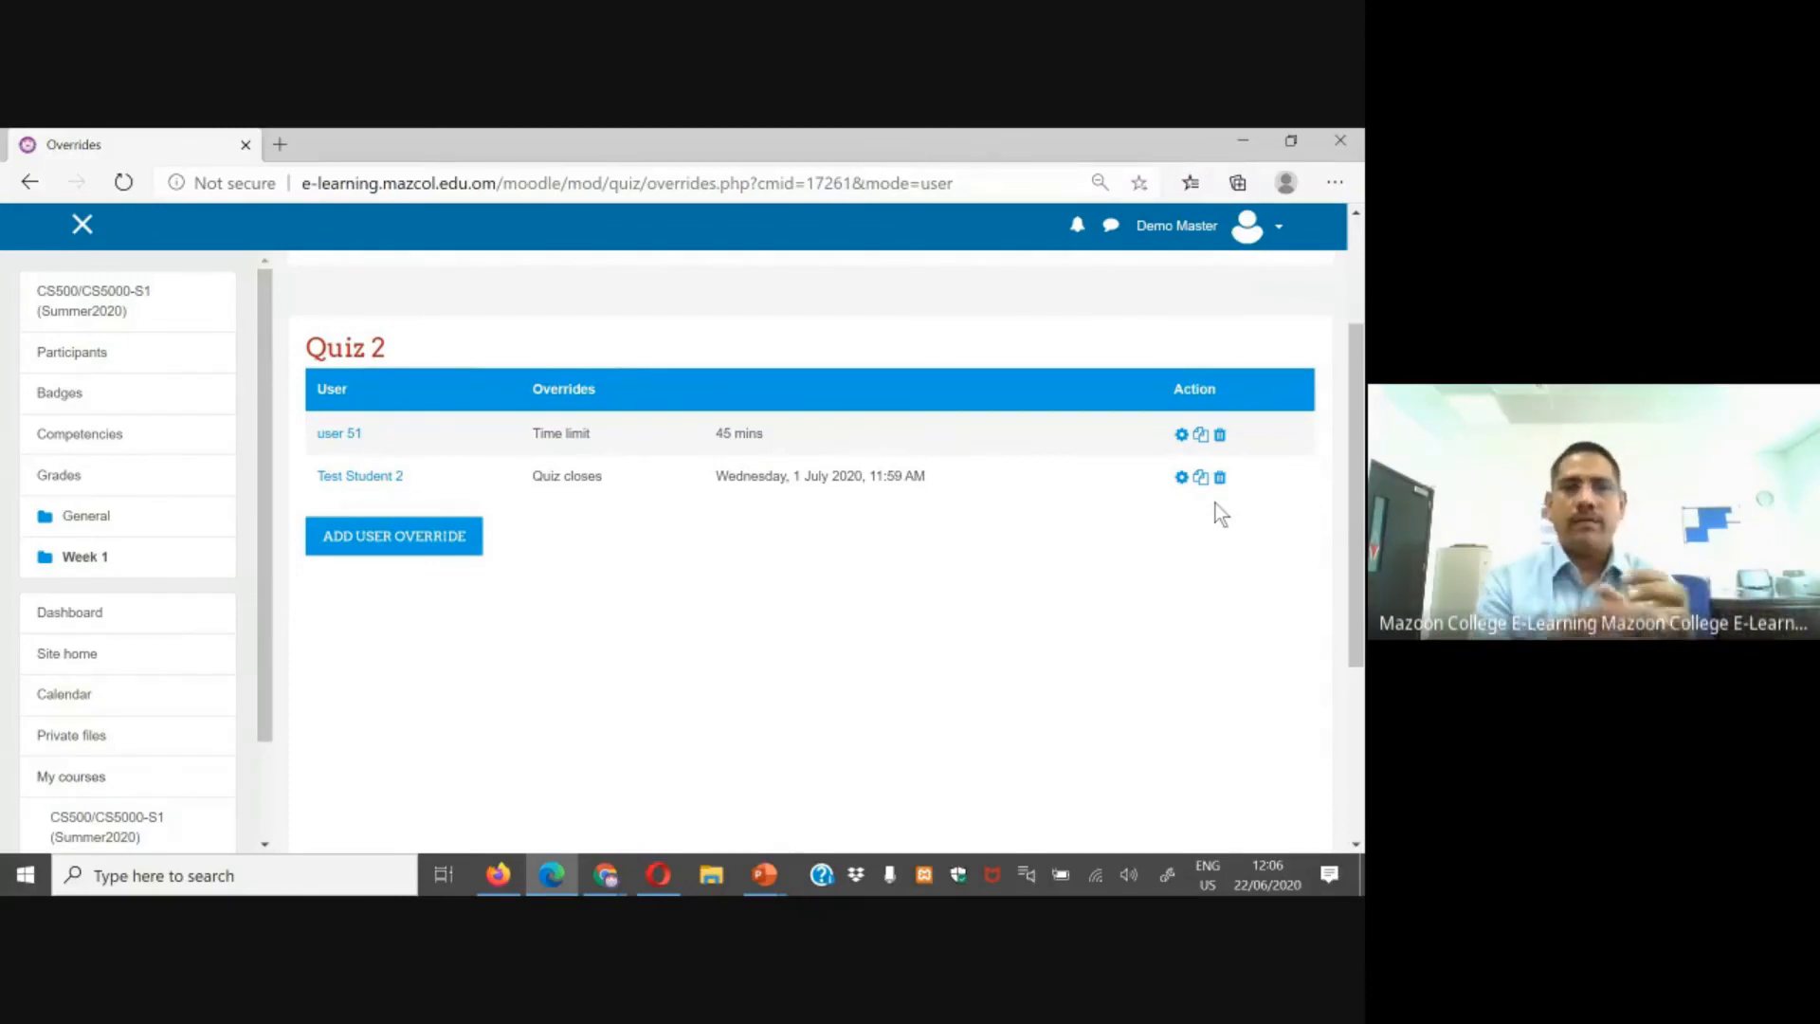
# Step: Return to the course page and step through the presentation slide listing the three override cases
pyautogui.click(129, 821)
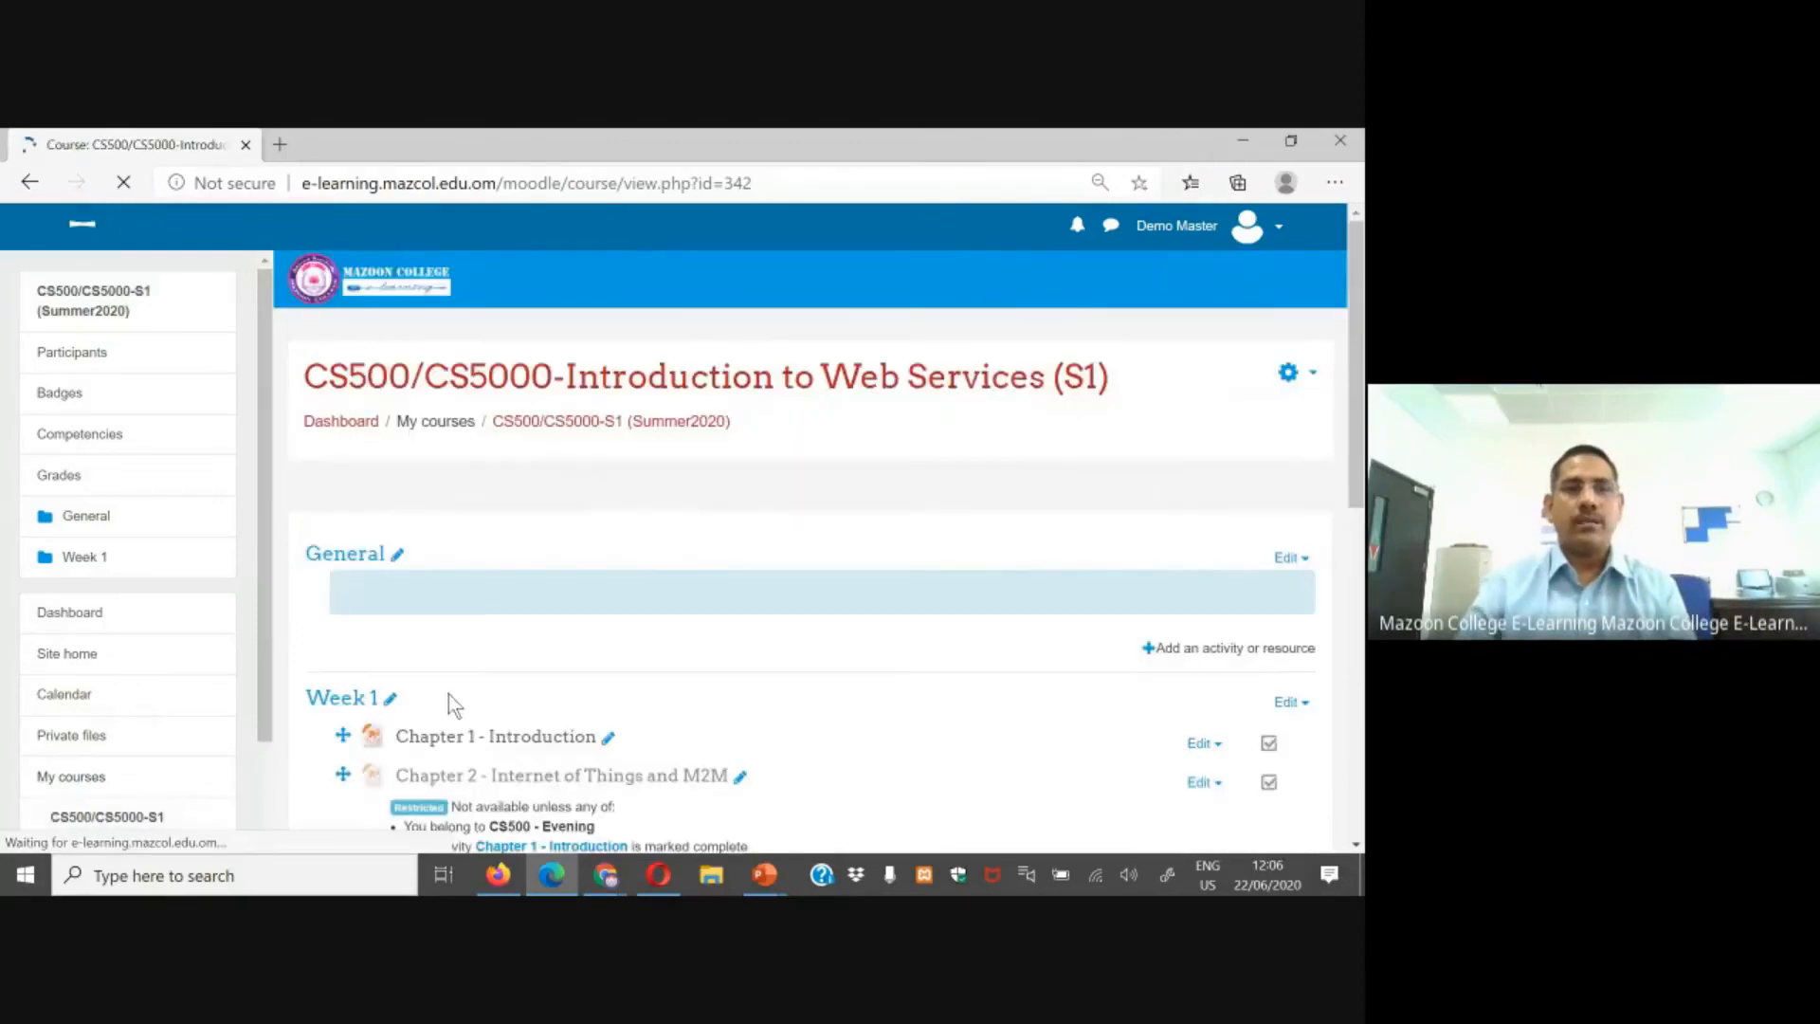
pyautogui.scroll(-4, 599, 720)
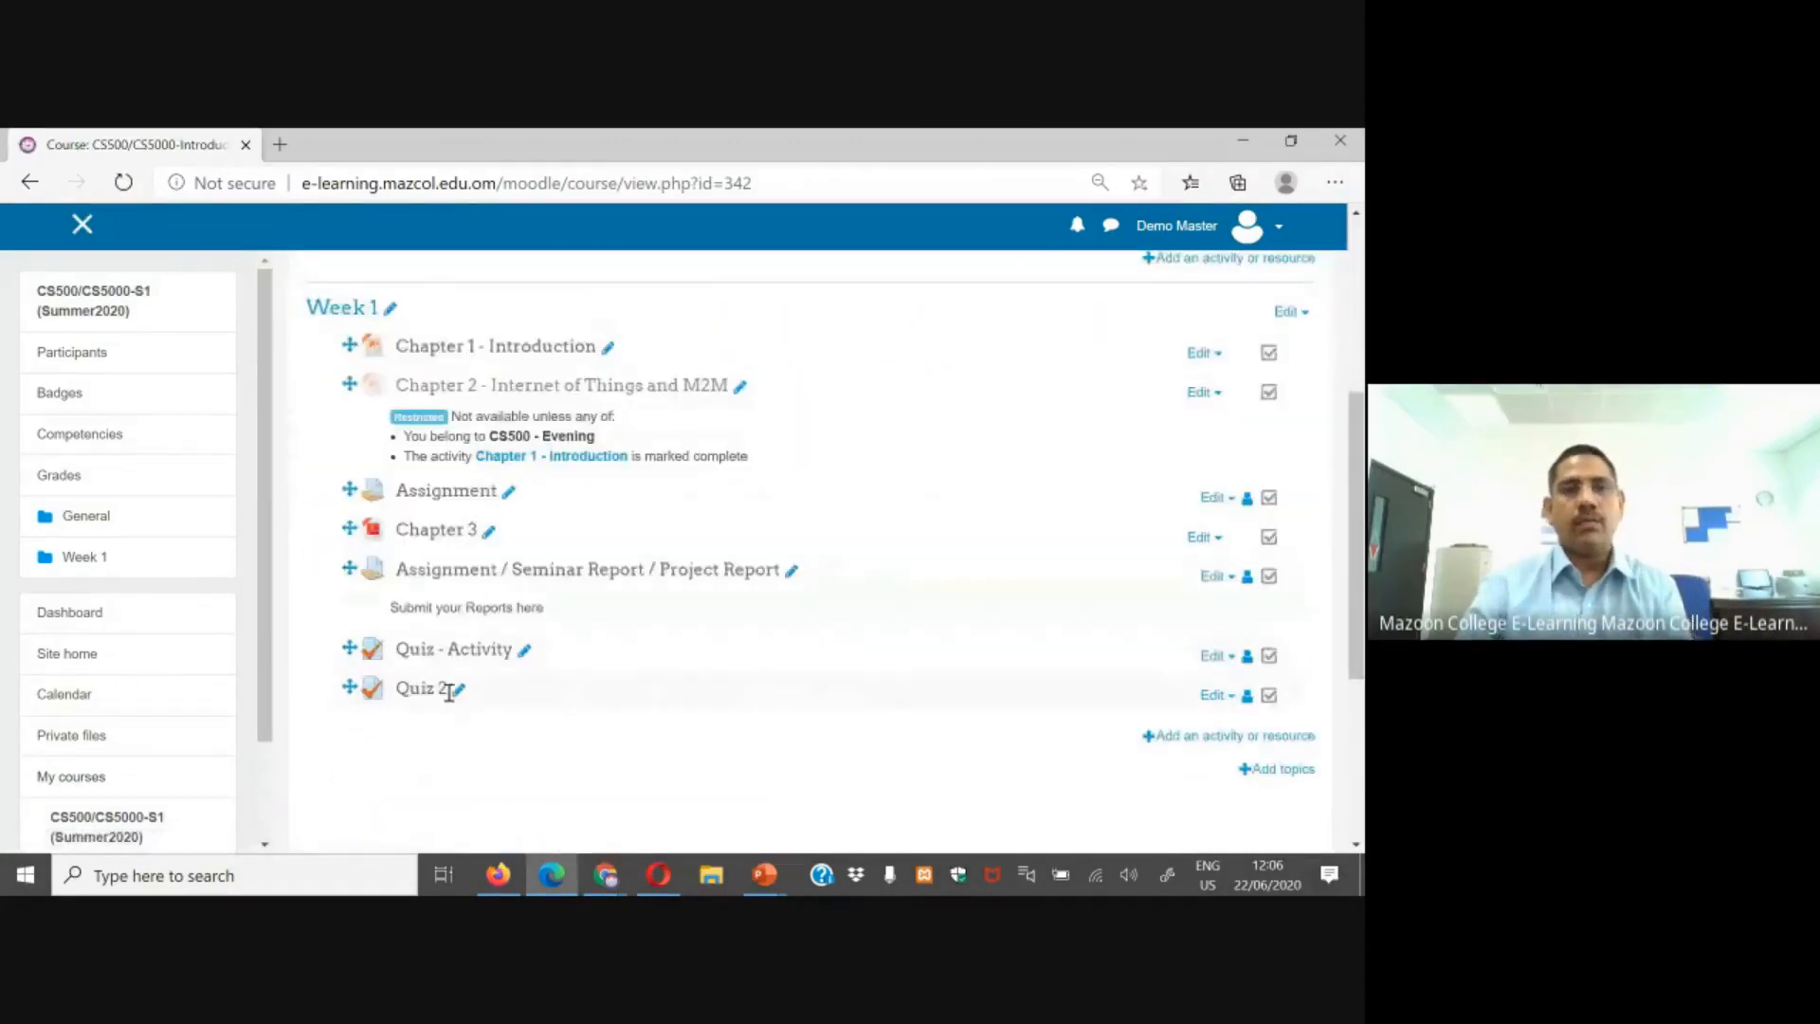
pyautogui.moveTo(764, 874)
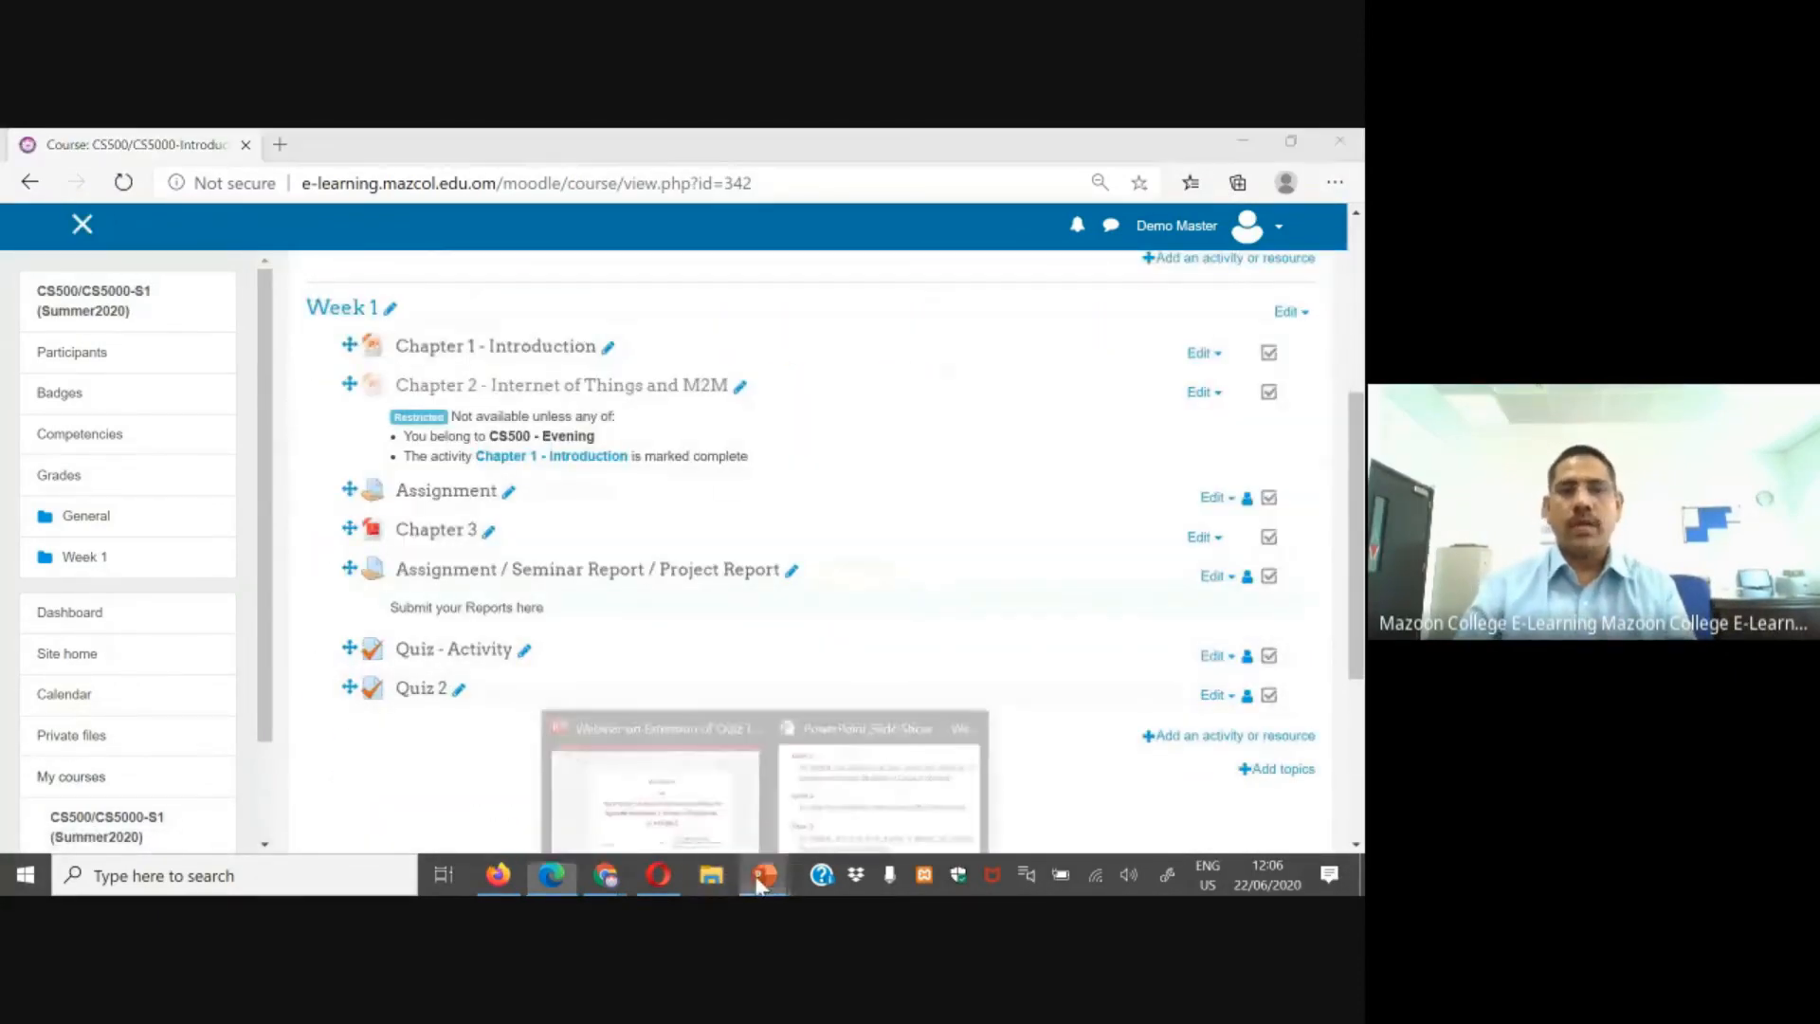
pyautogui.click(821, 771)
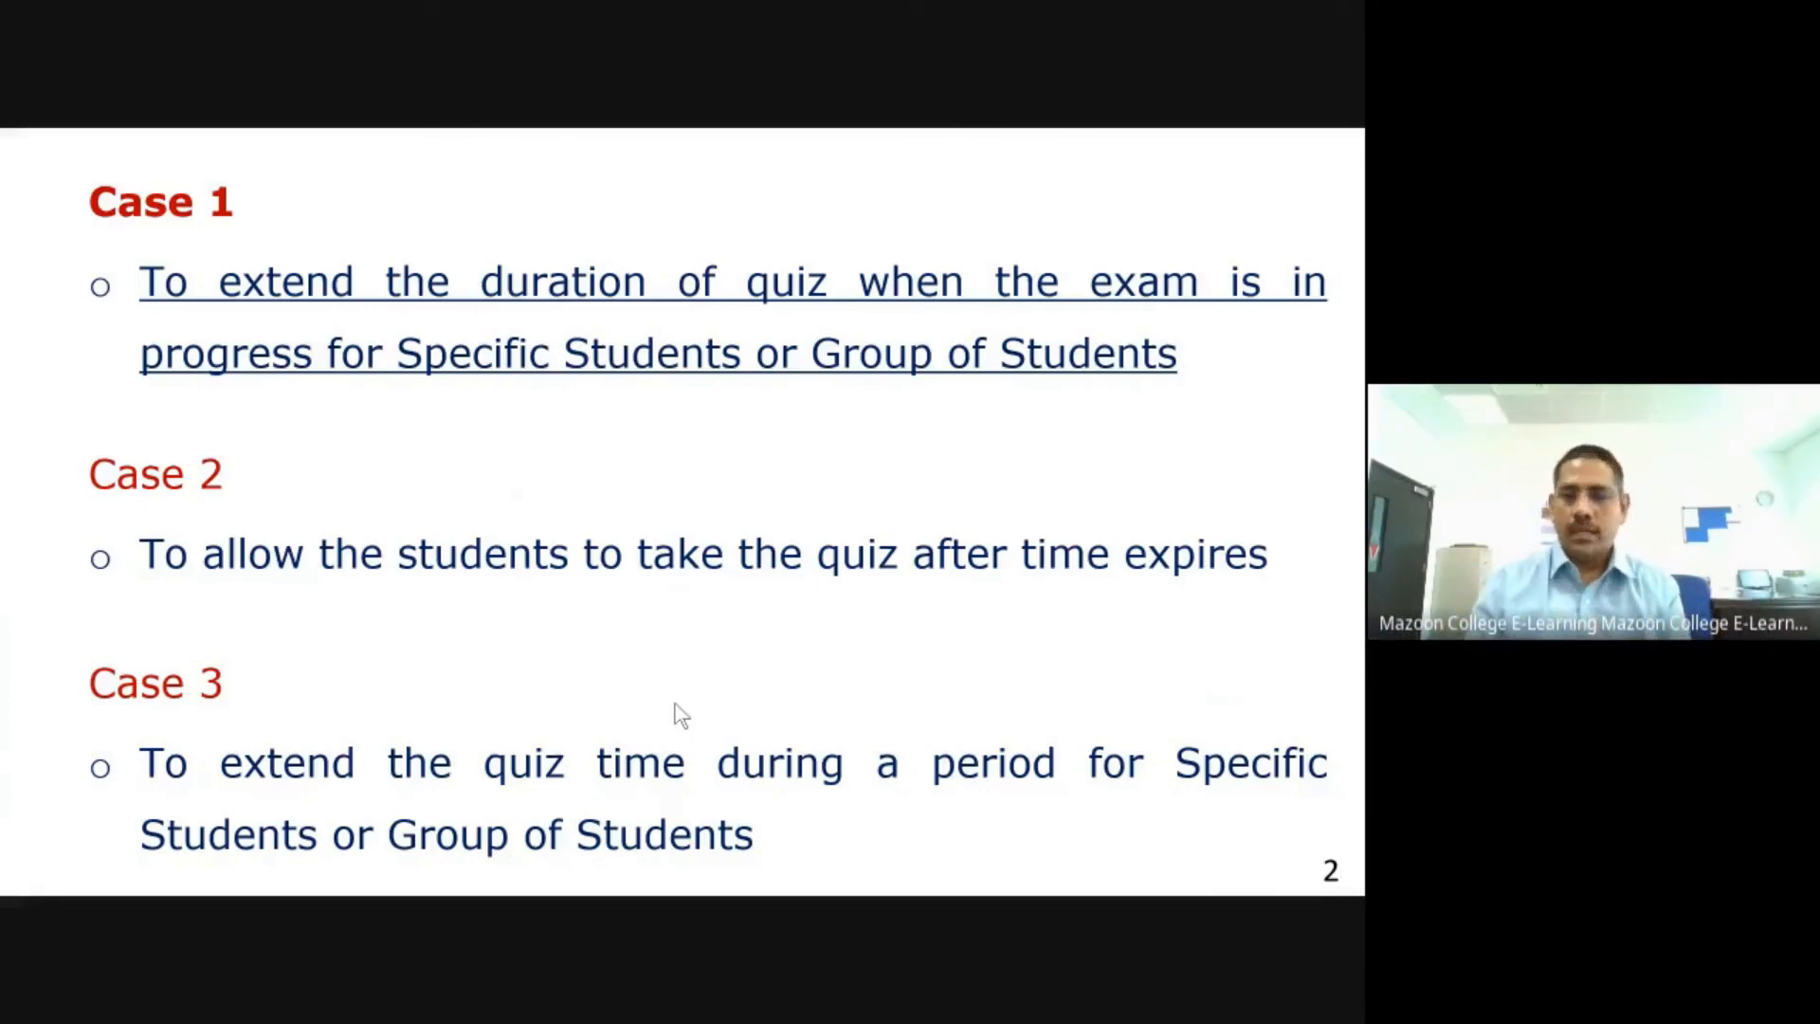
pyautogui.click(674, 704)
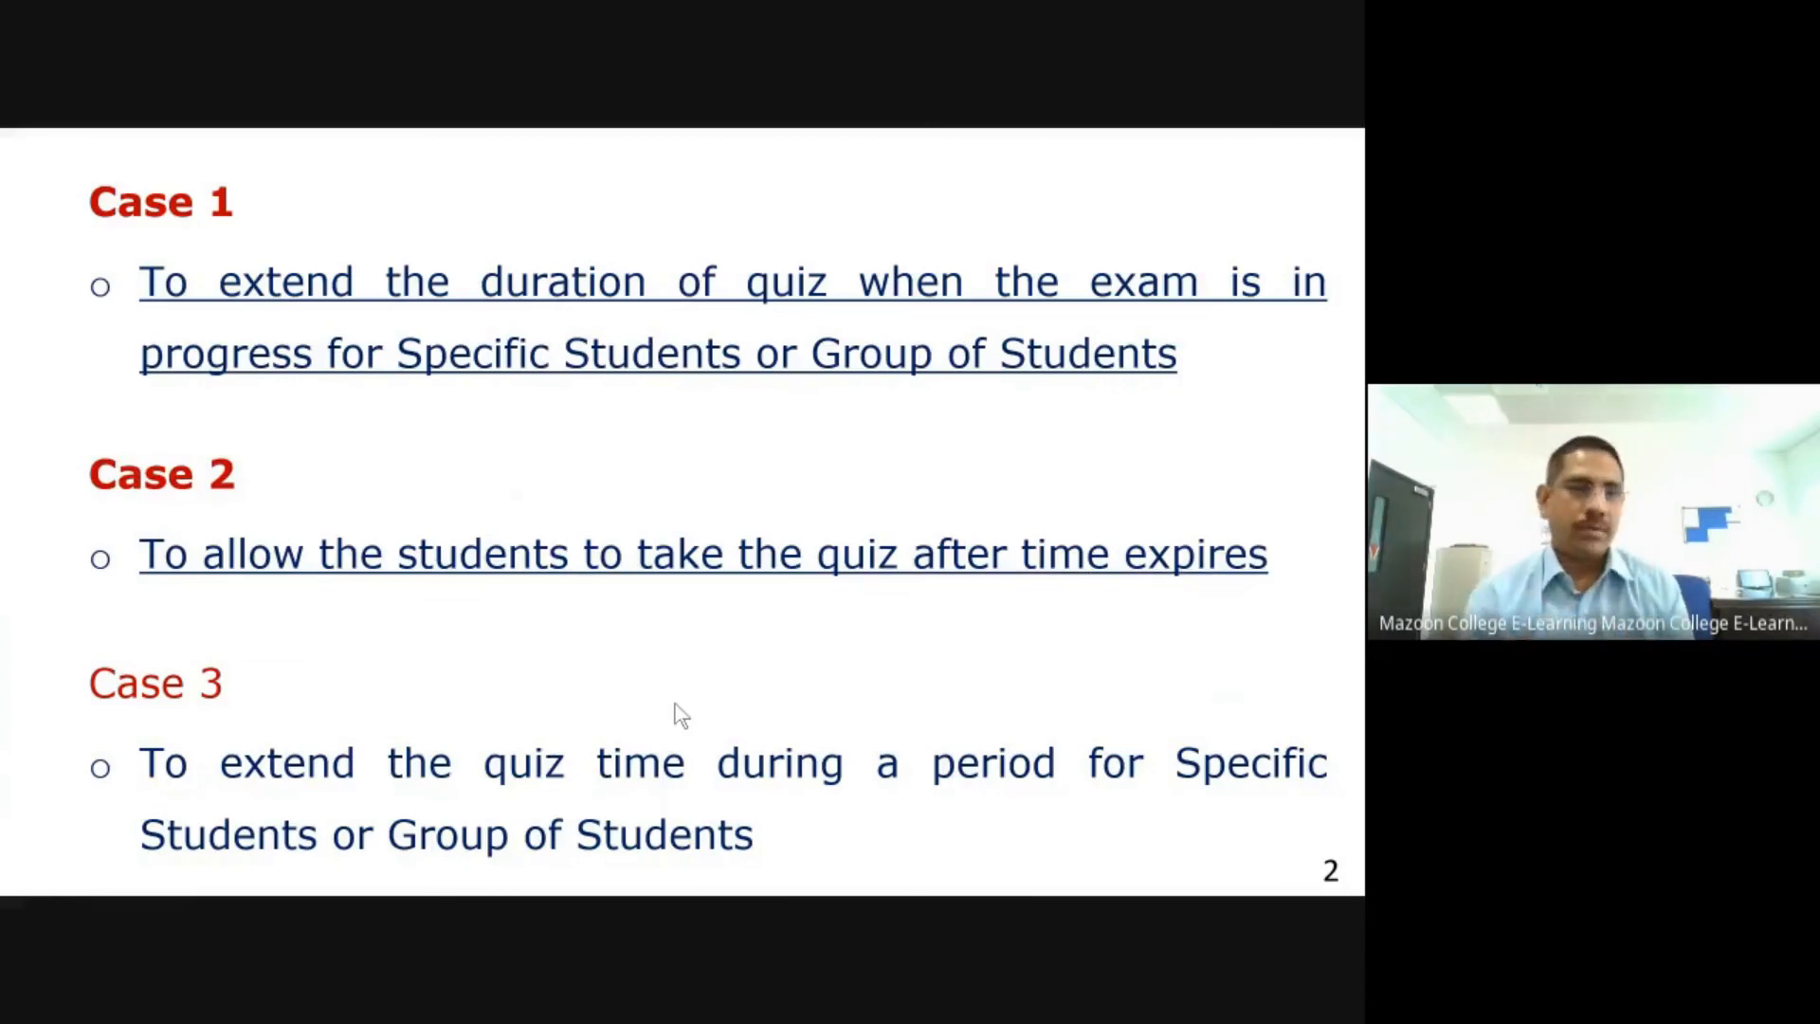
pyautogui.click(674, 703)
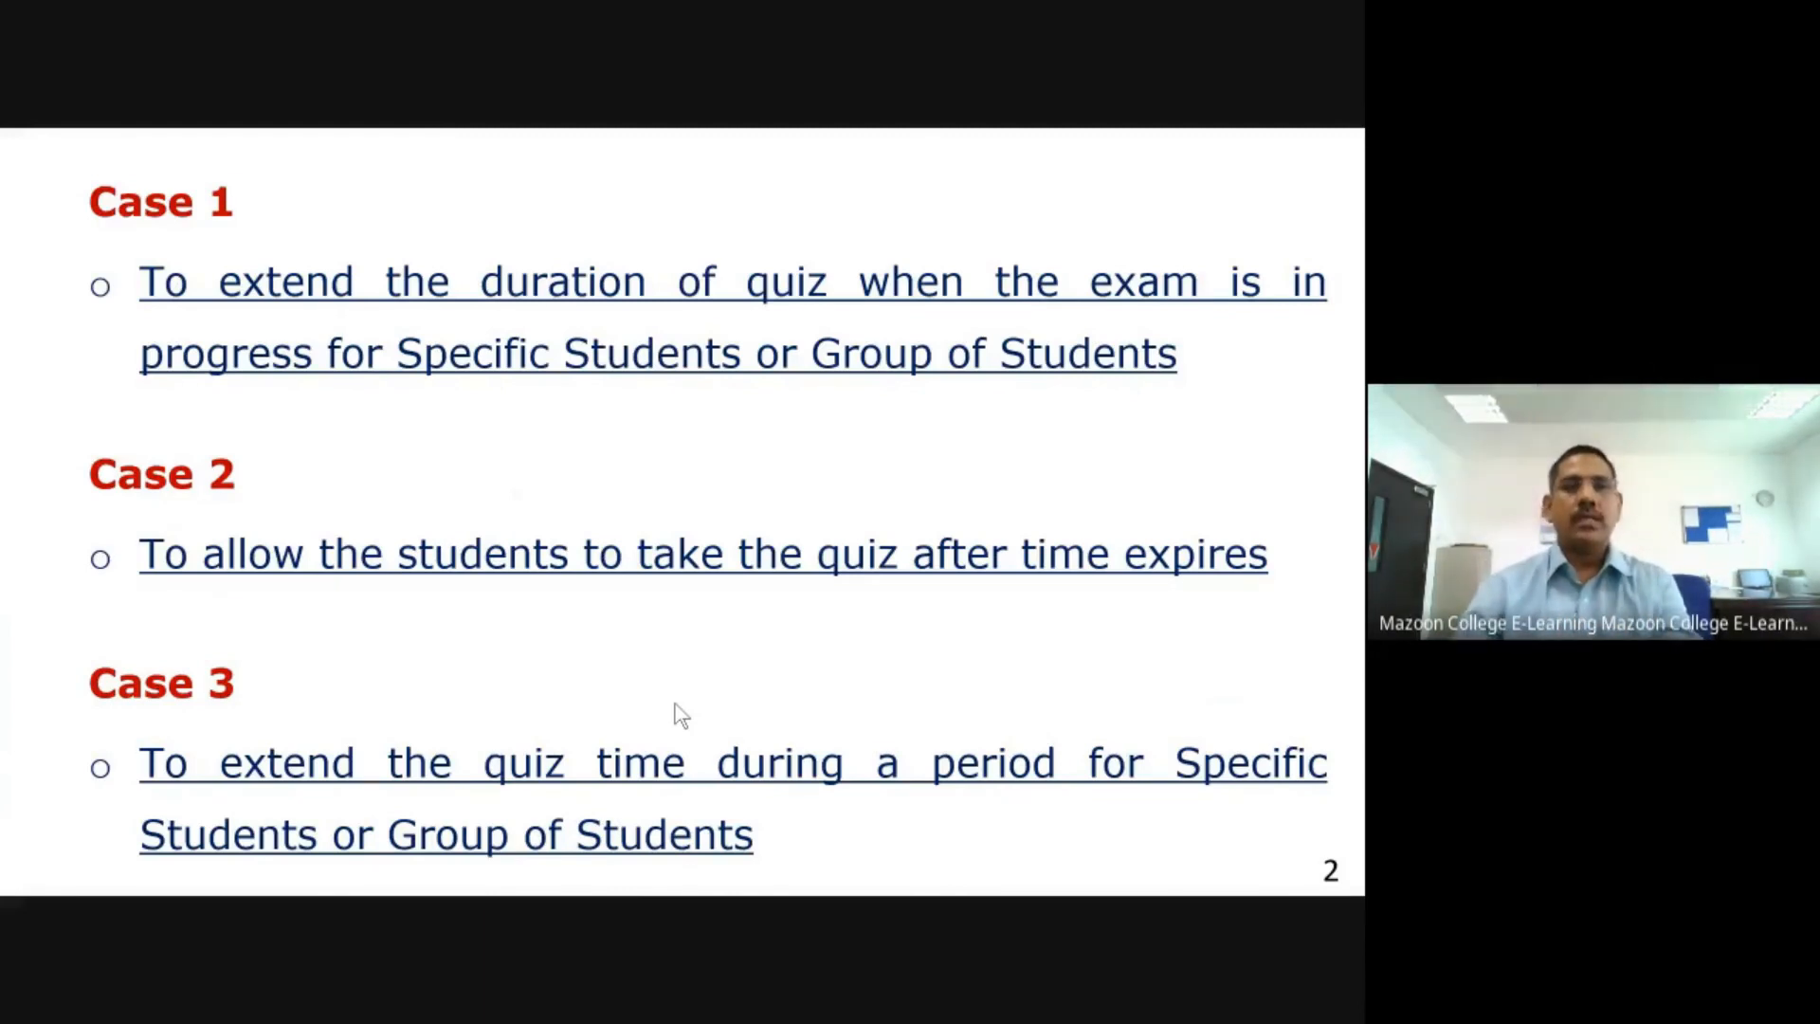
# Step: Compare Quiz 2's close dates in the Test Student 1 and Test Student 2 browsers, then switch to the Meet tab
pyautogui.hotkey('alt', 'Tab')
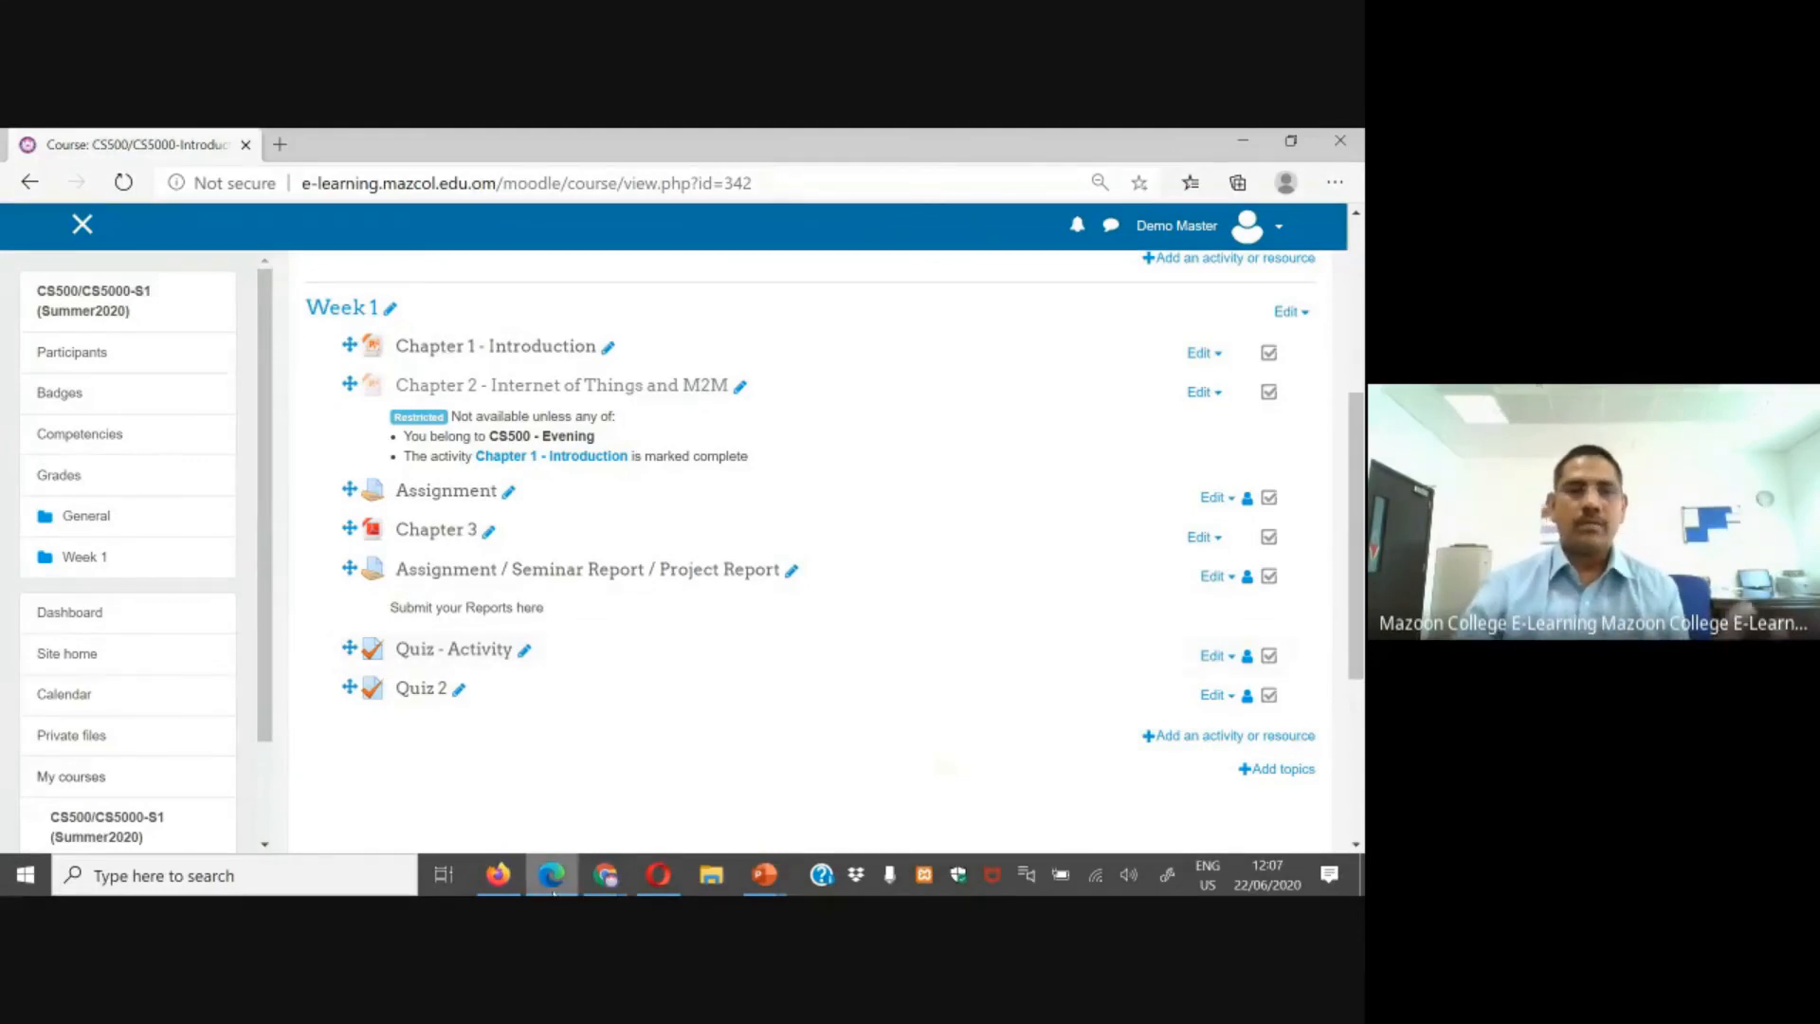
pyautogui.click(497, 875)
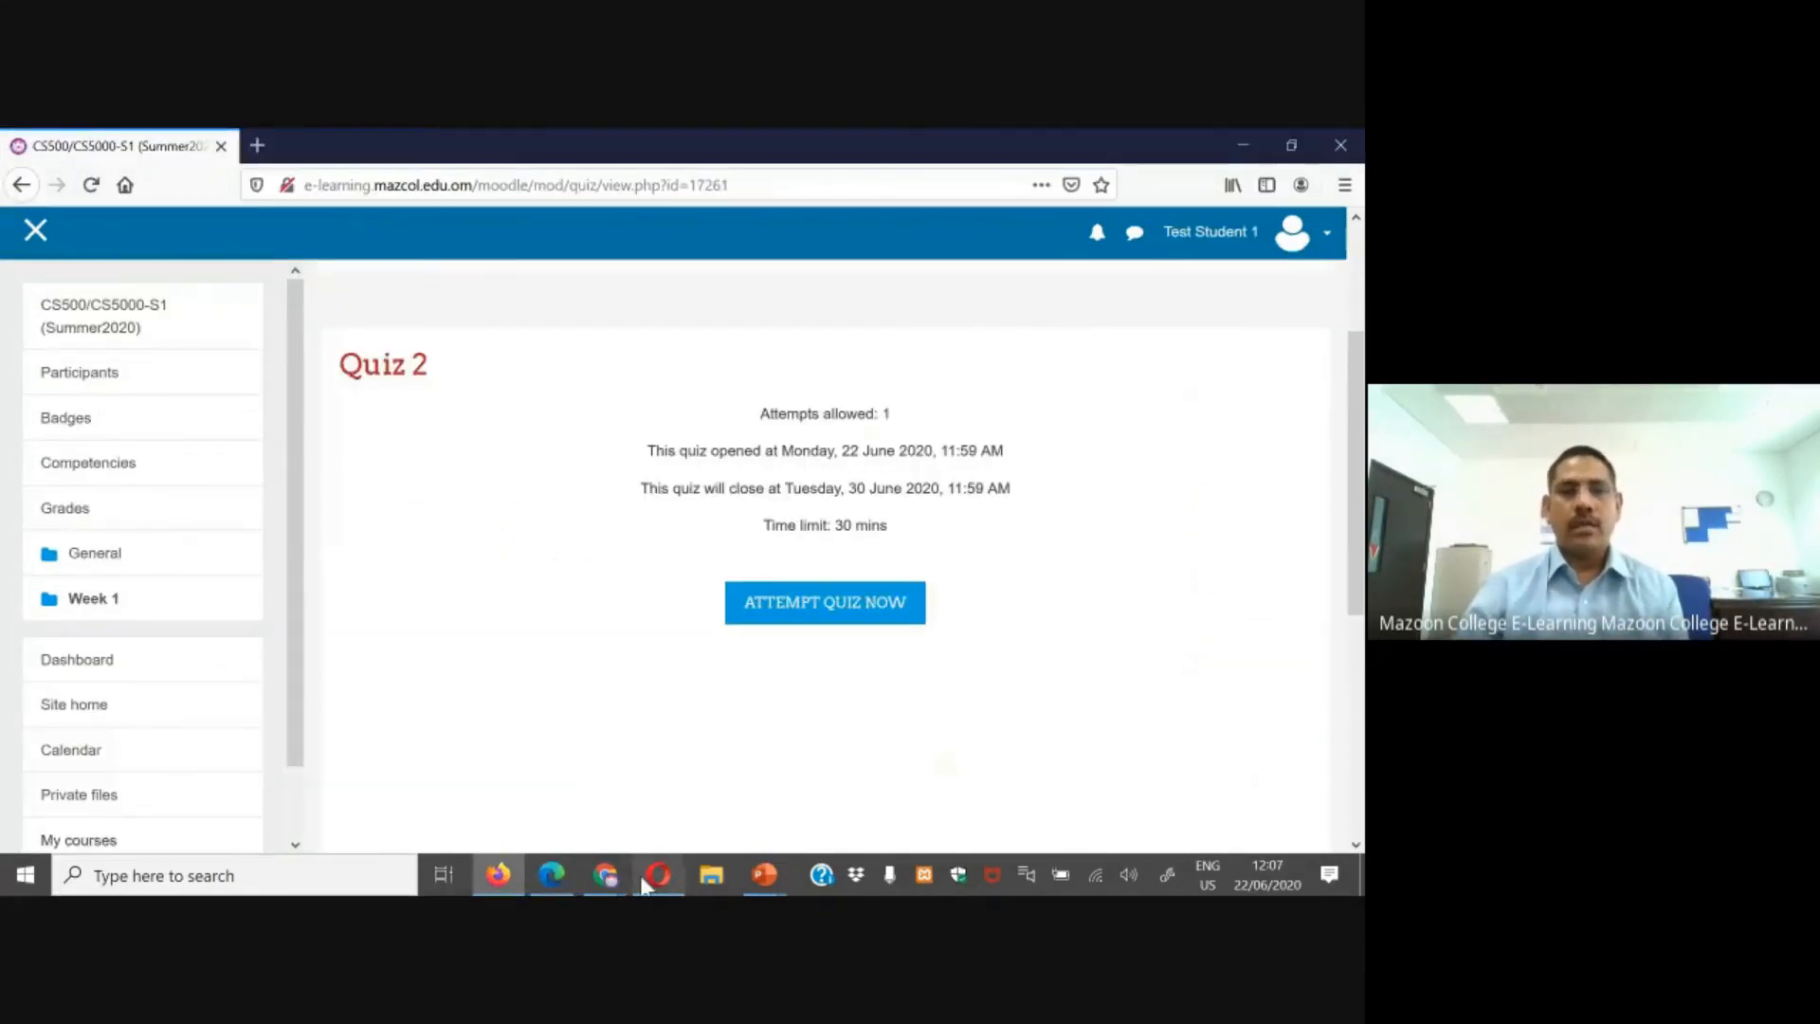
pyautogui.moveTo(604, 874)
pyautogui.click(533, 777)
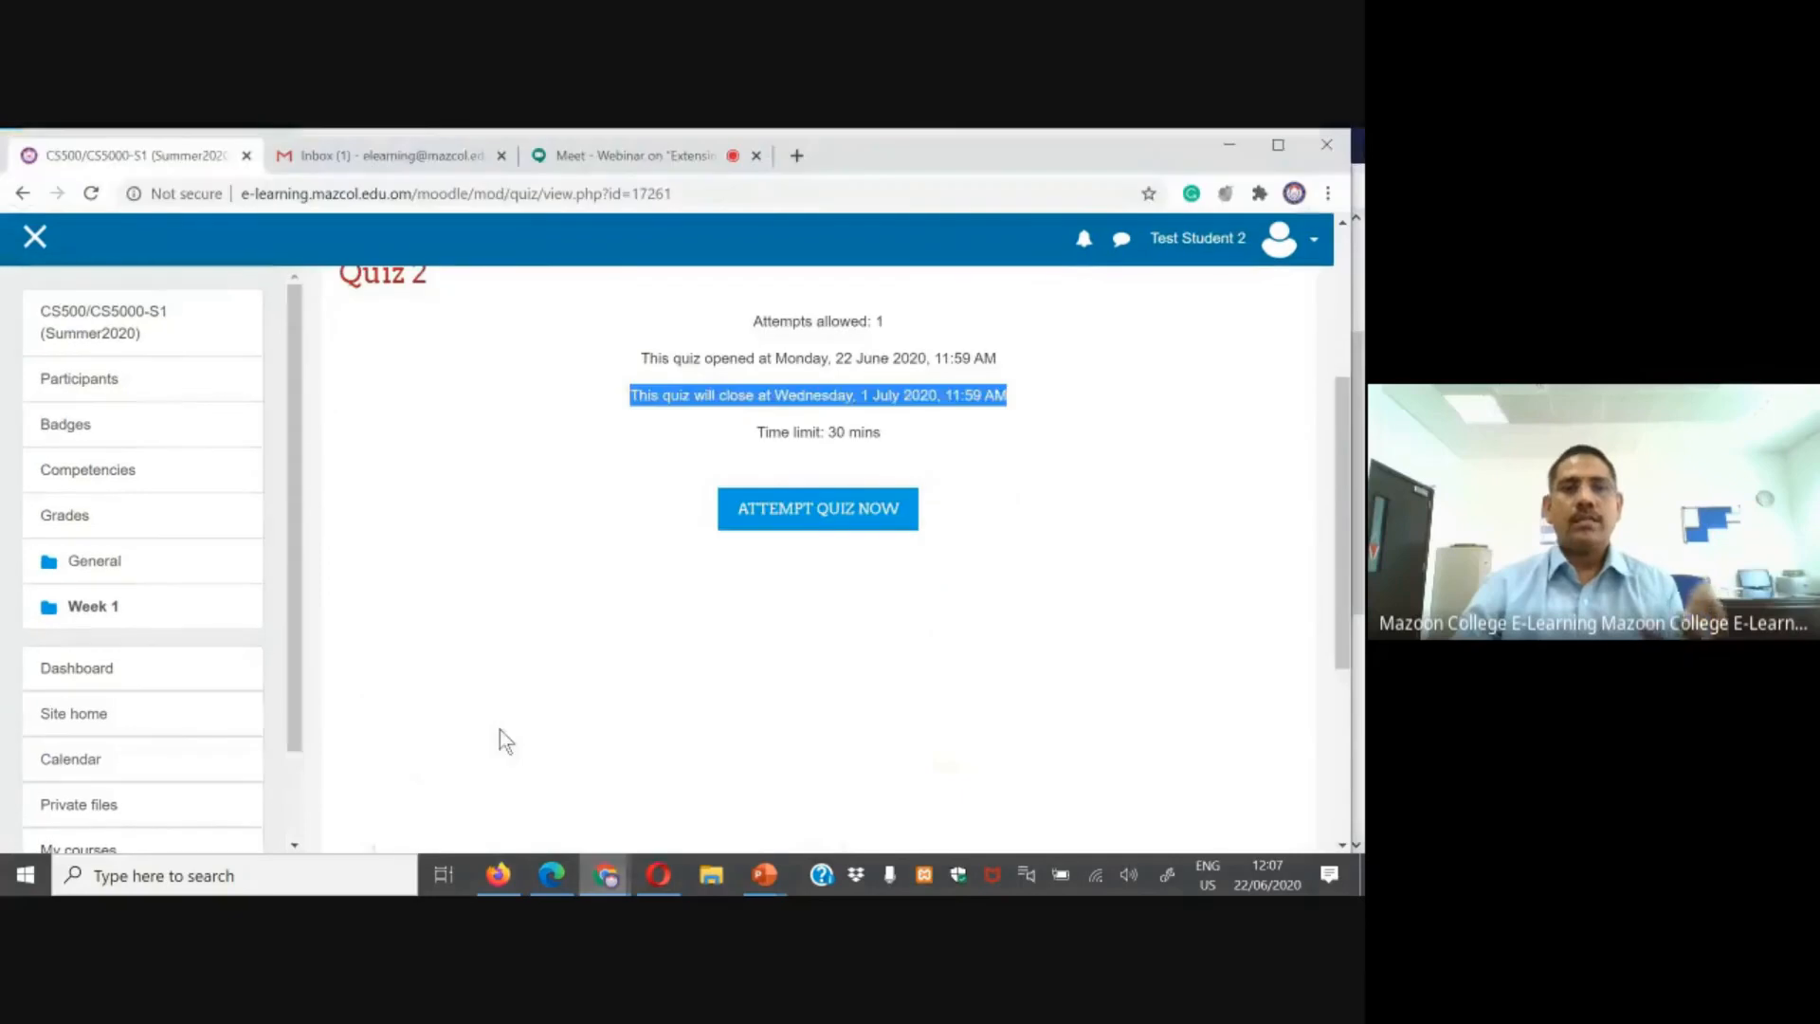
pyautogui.click(630, 154)
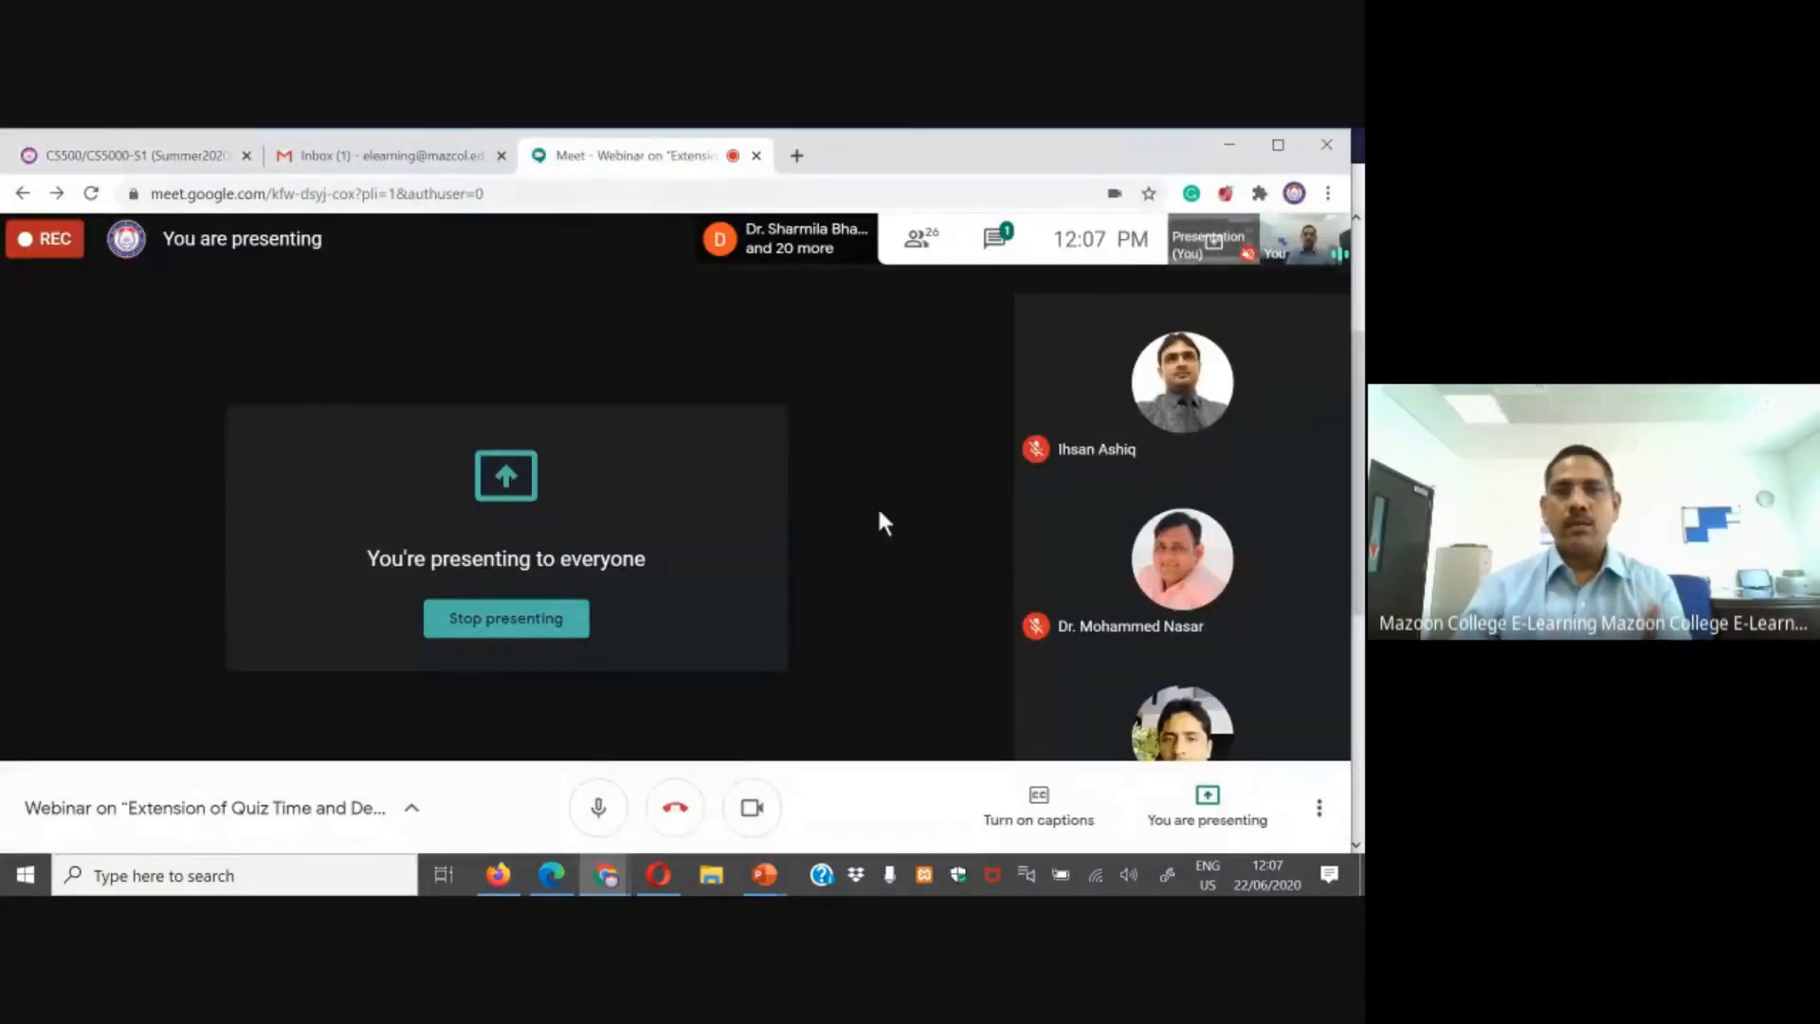